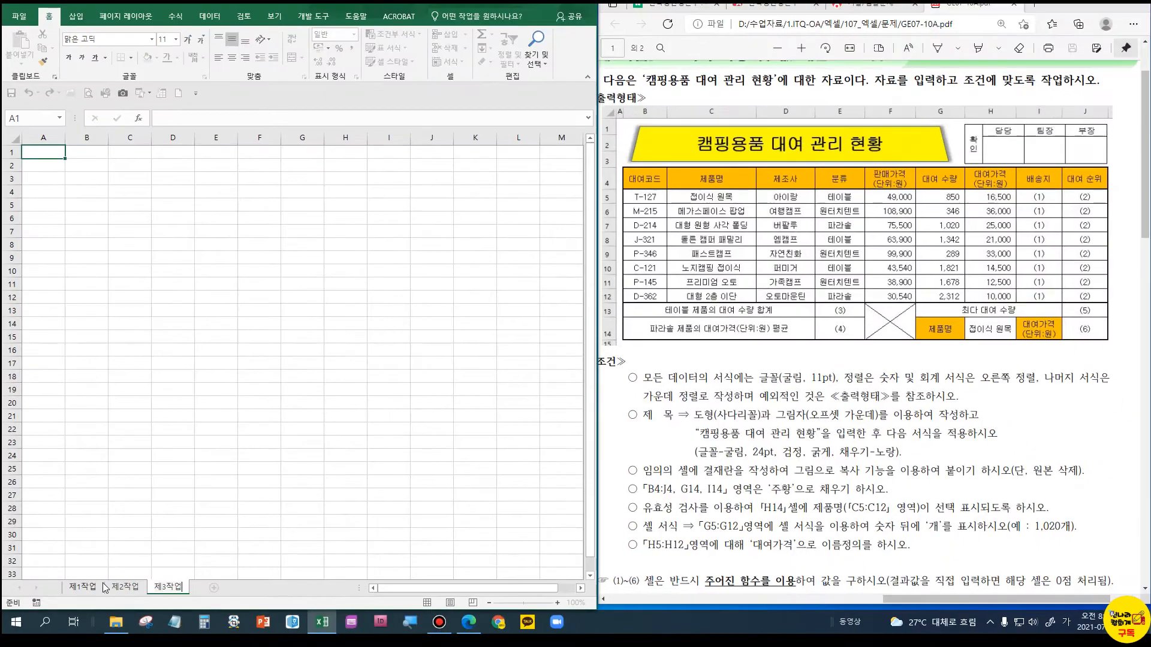
# Name the third sheet 제3작업 and set column A's width to 1 on all three grouped sheets
pyautogui.press('Return')
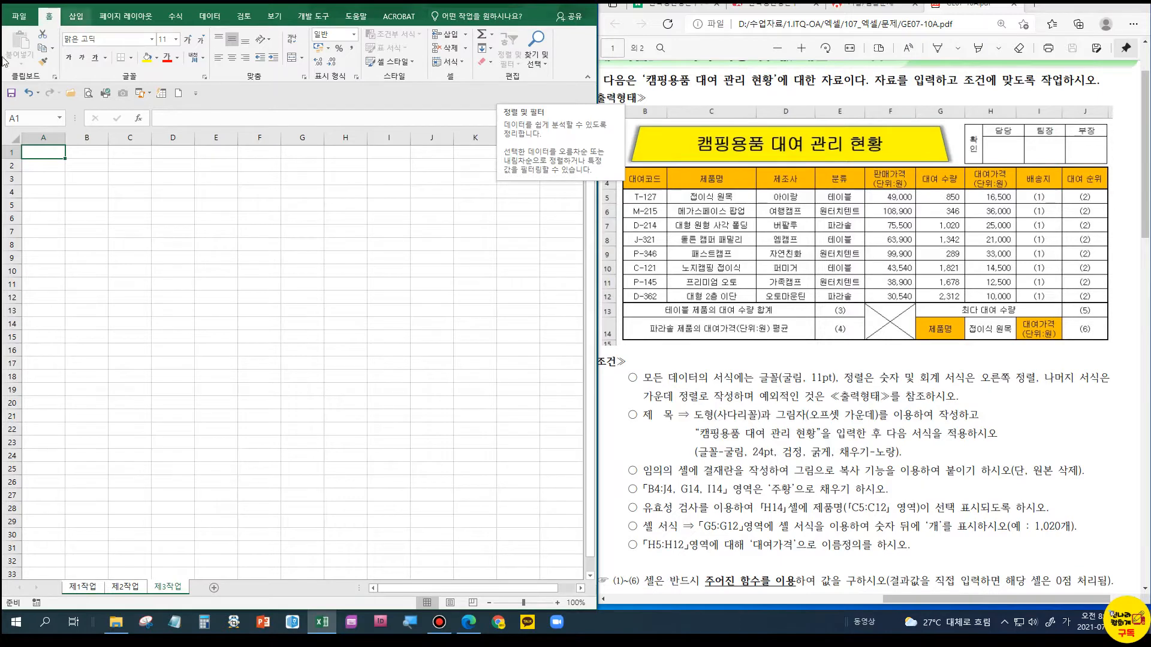
pyautogui.rightClick(39, 139)
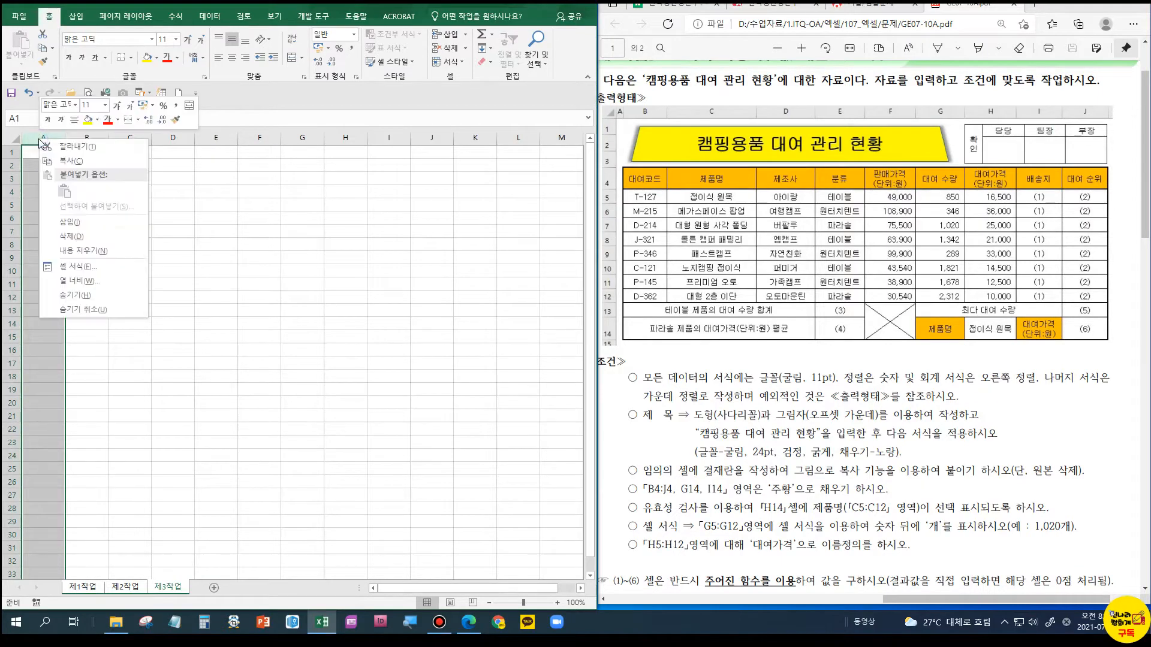
pyautogui.click(84, 282)
pyautogui.write('1')
pyautogui.click(57, 288)
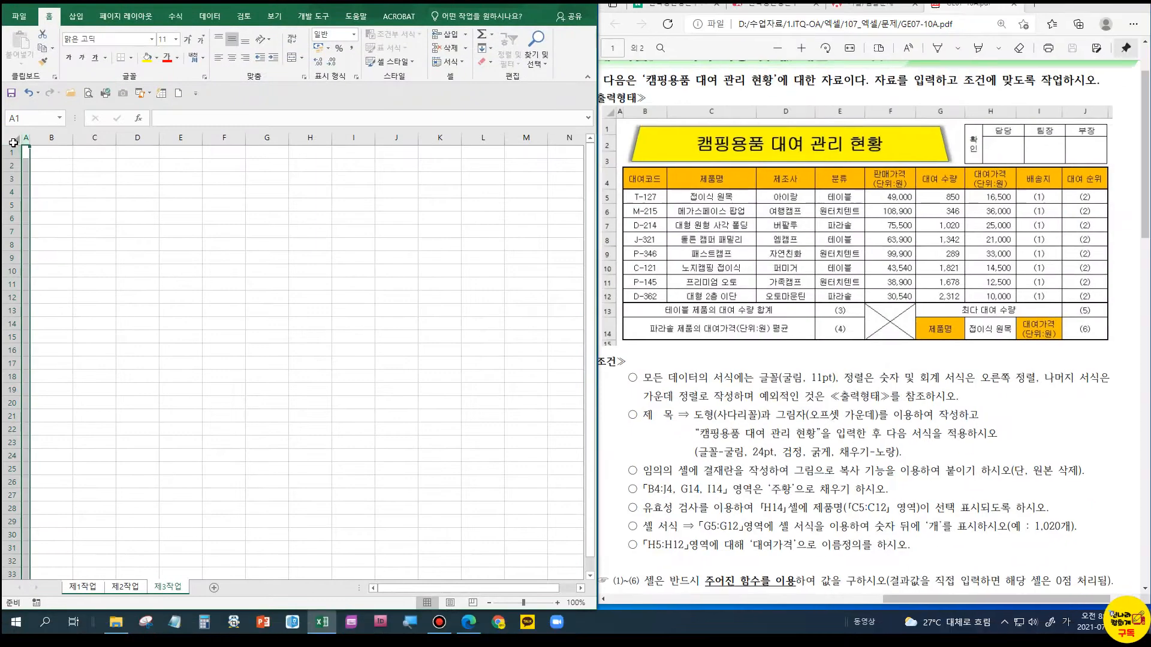
# Set the font of all cells on the grouped sheets to 굴림
pyautogui.click(20, 135)
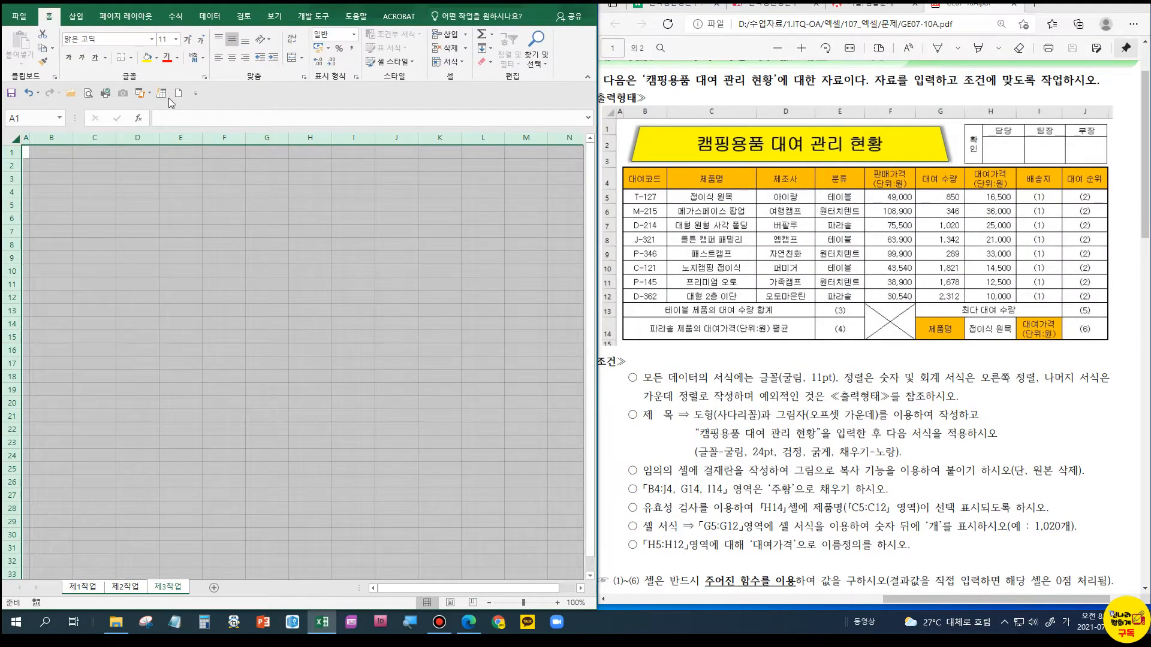
pyautogui.click(117, 41)
pyautogui.write('ㄱ')
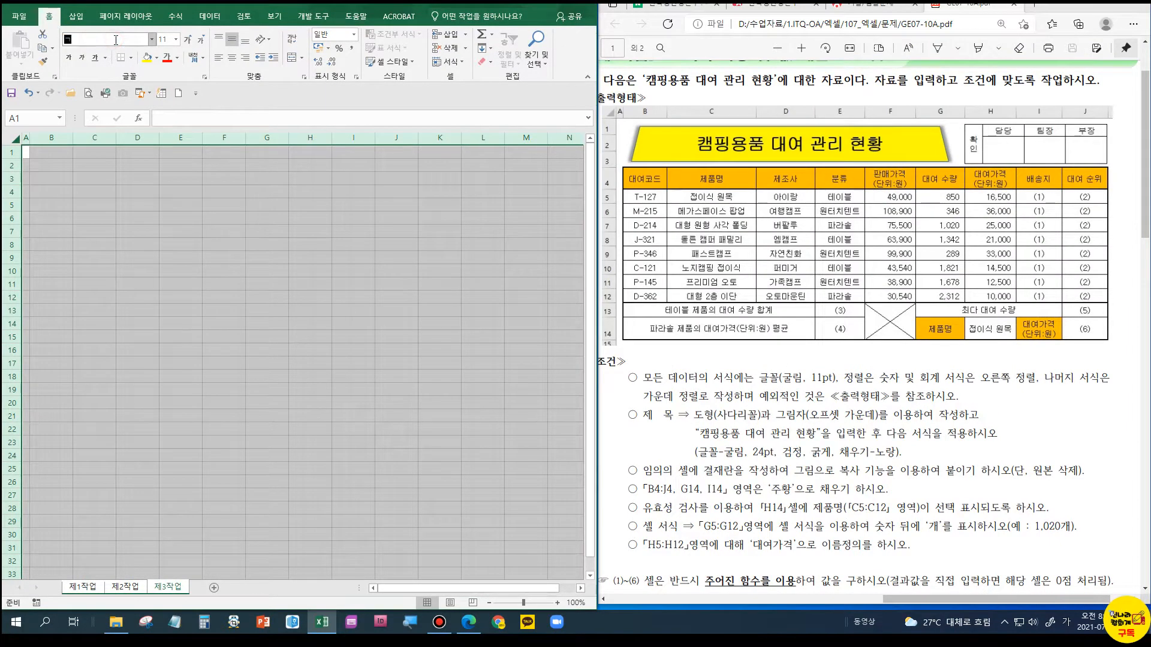
pyautogui.write('굴림')
pyautogui.press('Return')
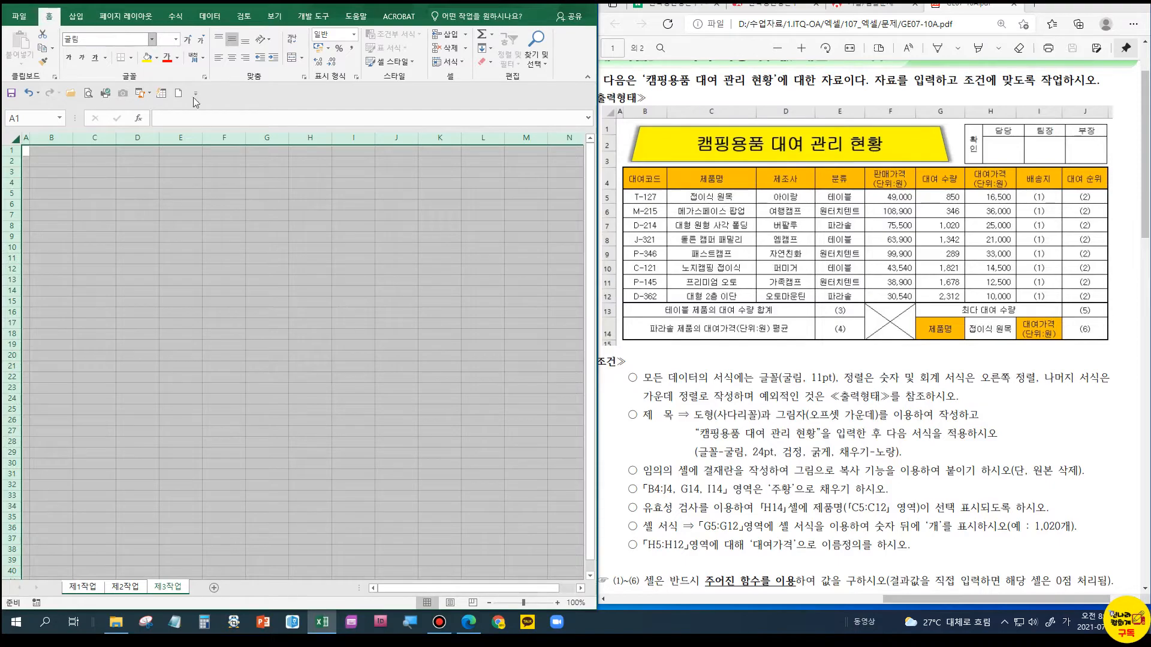
# Center the contents of all cells on the grouped sheets horizontally and vertically
pyautogui.hotkey('ctrl', '1')
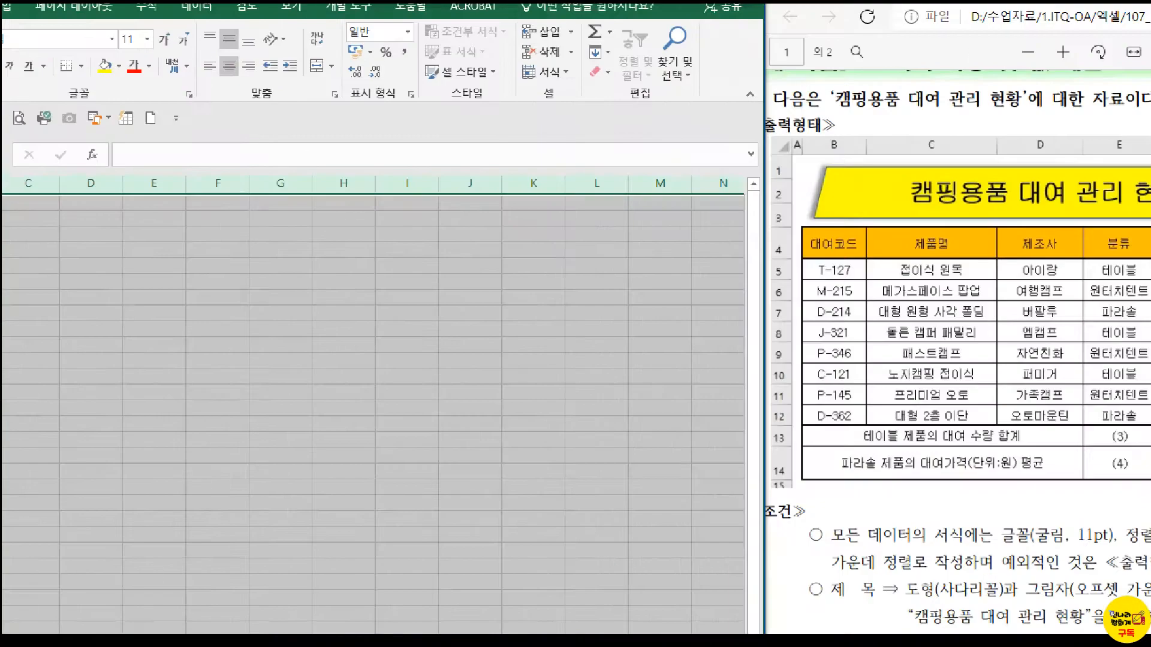
pyautogui.click(238, 63)
pyautogui.moveTo(223, 29); pyautogui.dragTo(246, 98)
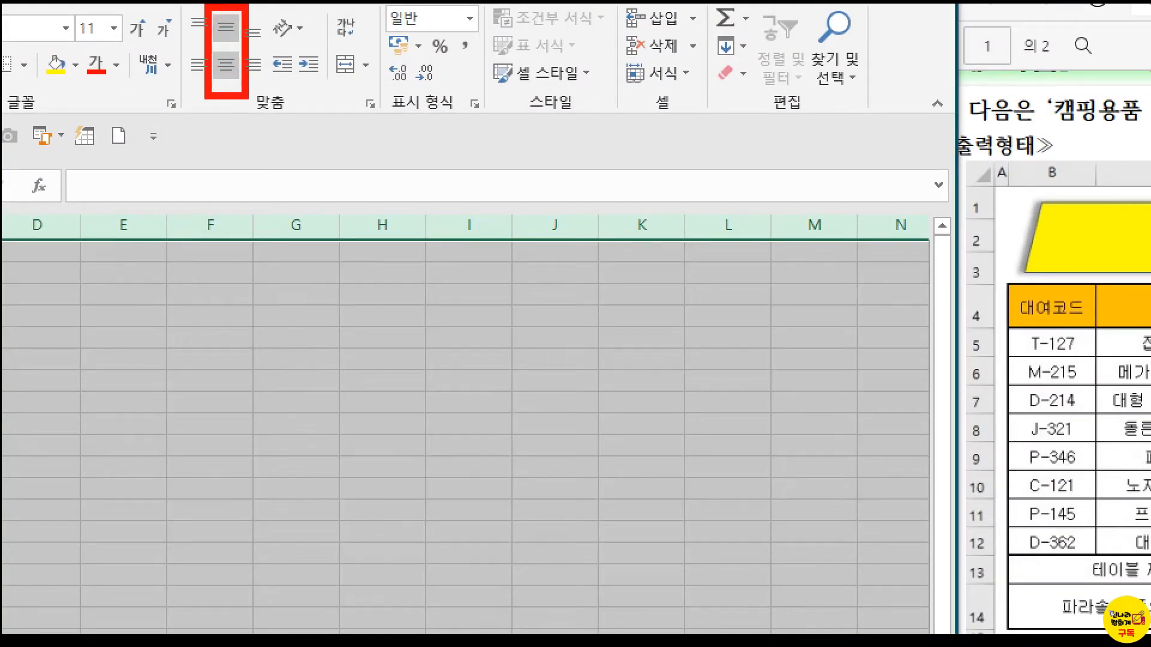
pyautogui.press('Escape')
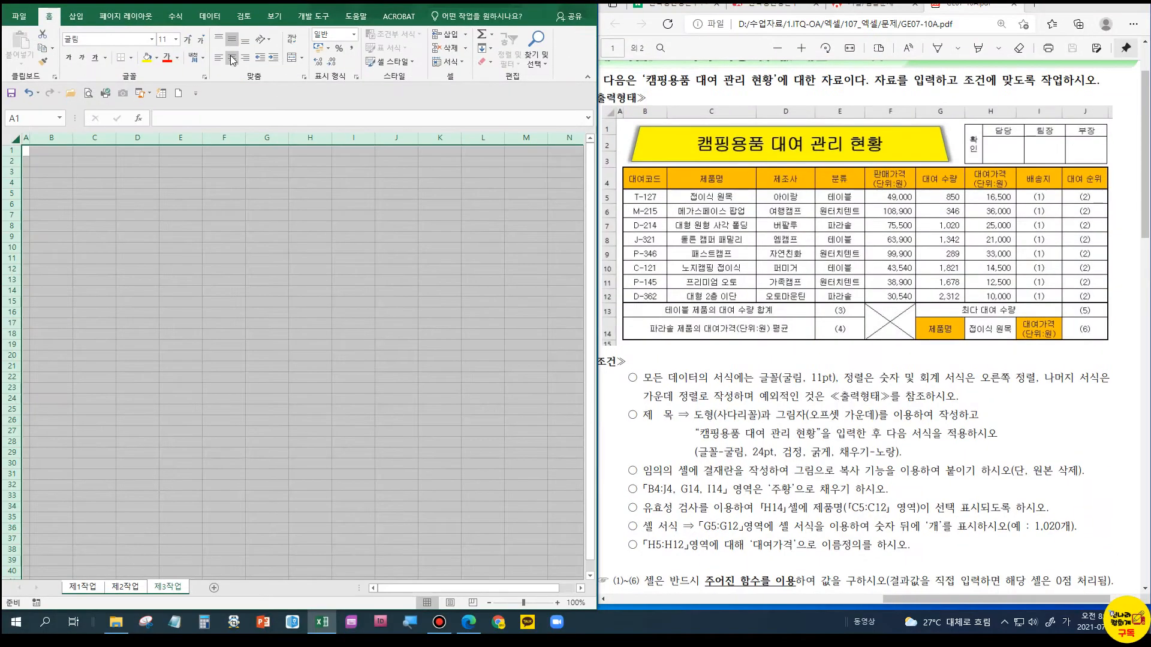
pyautogui.click(233, 61)
# Ungroup the three sheets and make 제1작업 the active sheet with the whole-sheet selection cleared
pyautogui.click(120, 588)
pyautogui.hotkey('ctrl', '1')
pyautogui.click(117, 588)
pyautogui.moveTo(105, 577); pyautogui.dragTo(156, 597)
pyautogui.moveTo(154, 512)
pyautogui.mouseDown()
pyautogui.moveTo(172, 528)
pyautogui.moveTo(187, 501)
pyautogui.mouseUp()
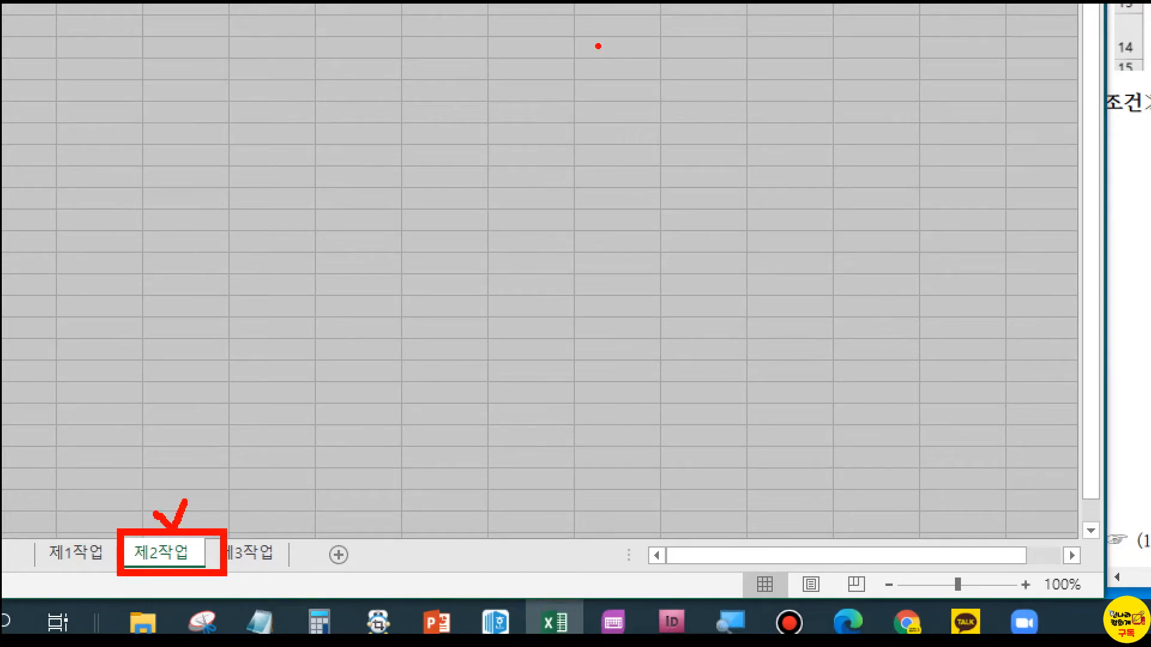
pyautogui.press('Escape')
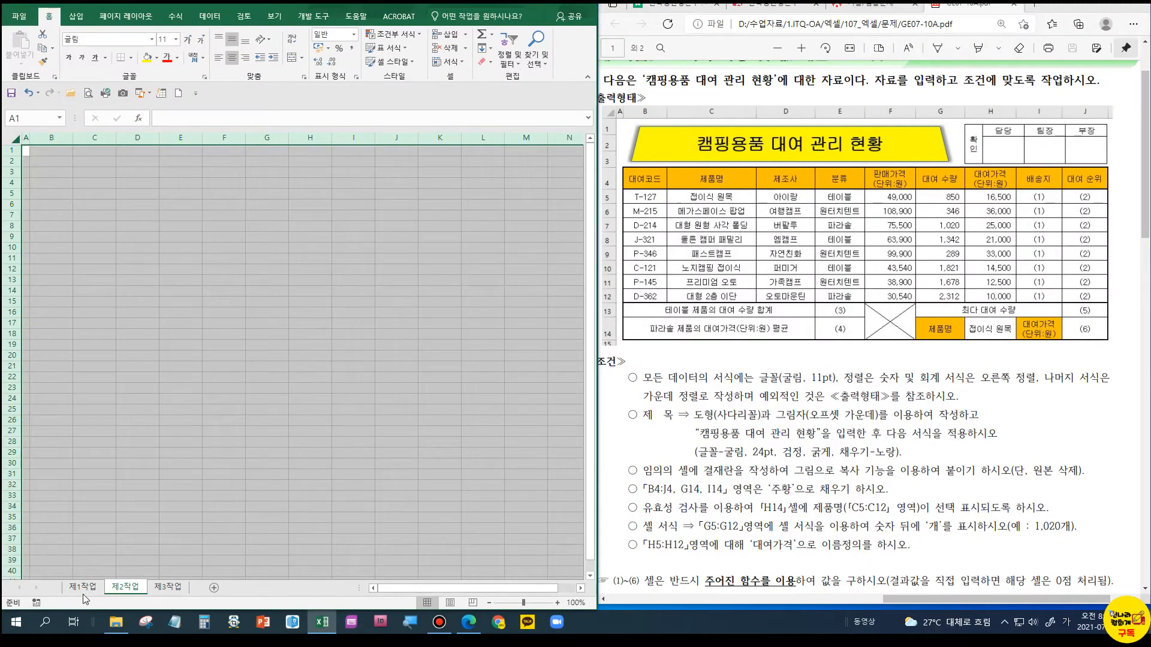
pyautogui.click(88, 587)
pyautogui.click(120, 401)
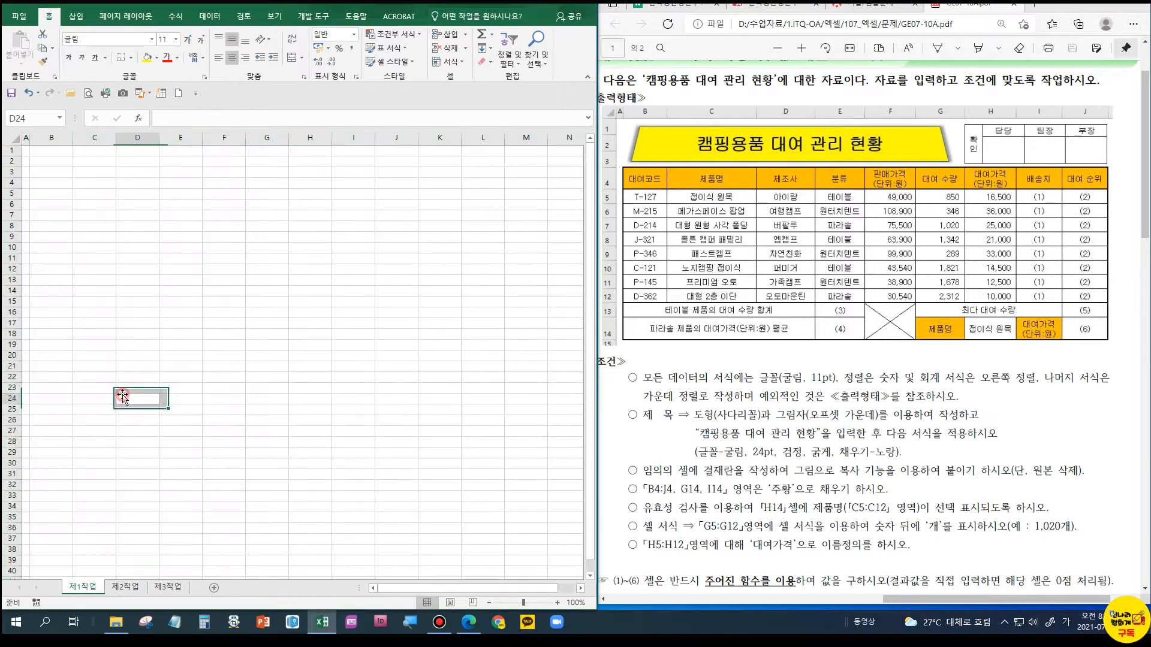
# Set the height of rows 4 to 14 on the 제1작업 sheet to 22
pyautogui.click(12, 183)
pyautogui.moveTo(12, 183); pyautogui.dragTo(12, 293)
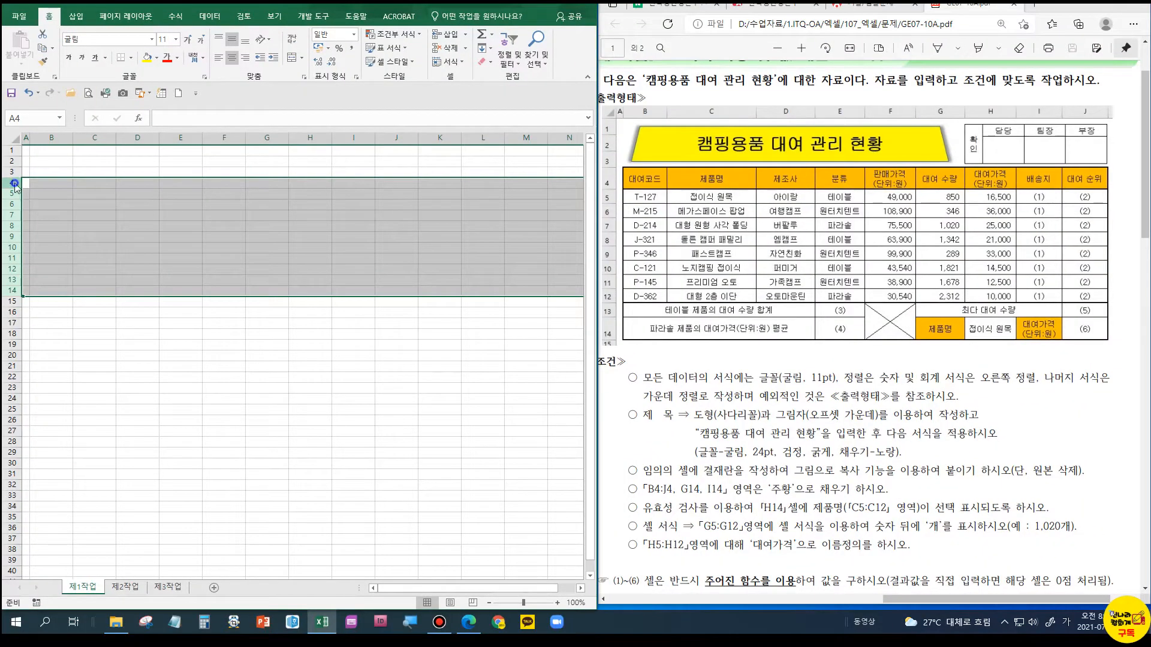
pyautogui.rightClick(14, 182)
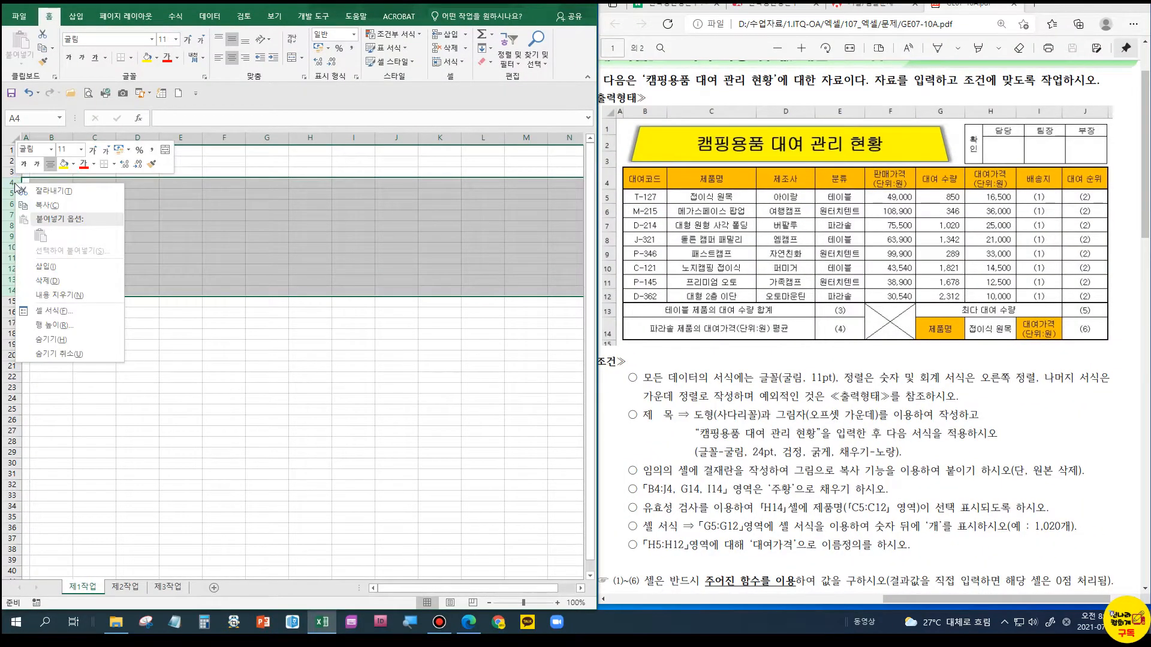
pyautogui.click(49, 326)
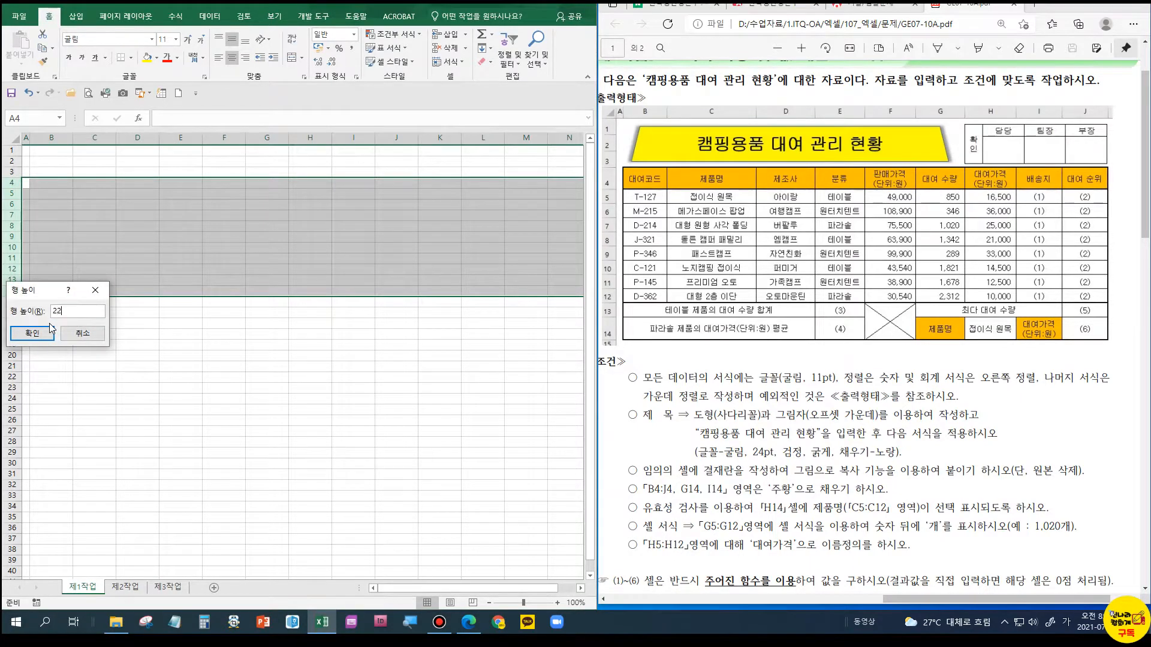
pyautogui.press('Return')
pyautogui.click(98, 276)
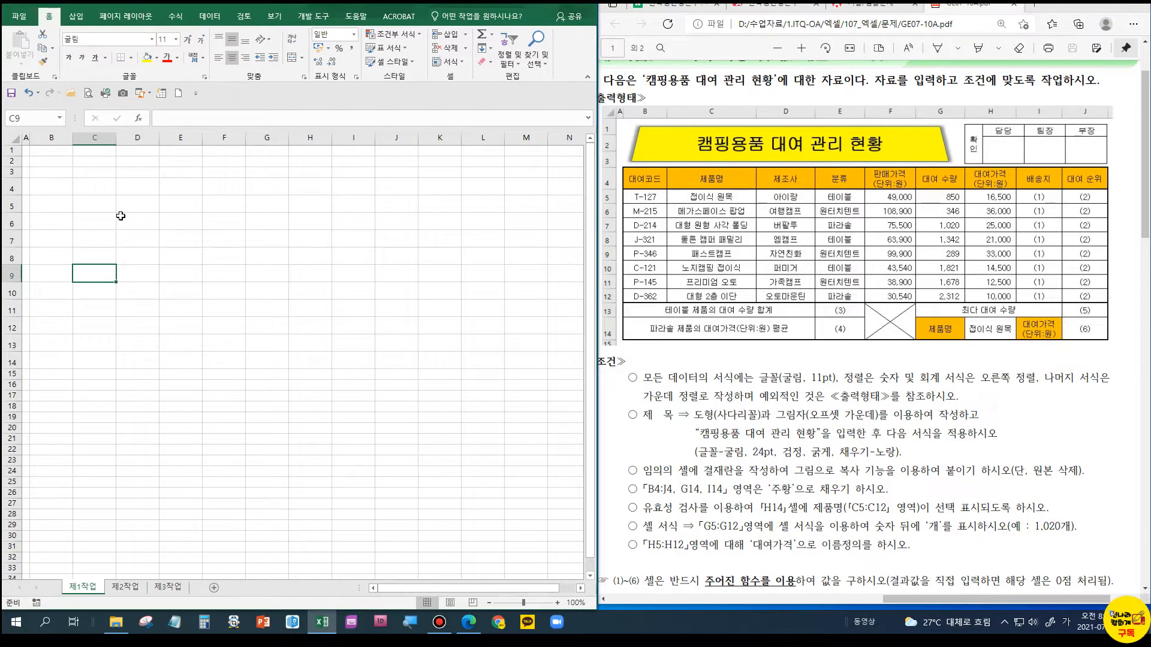
# Apply all borders (모든 테두리) to the table range B4:J14
pyautogui.moveTo(63, 191); pyautogui.dragTo(404, 363)
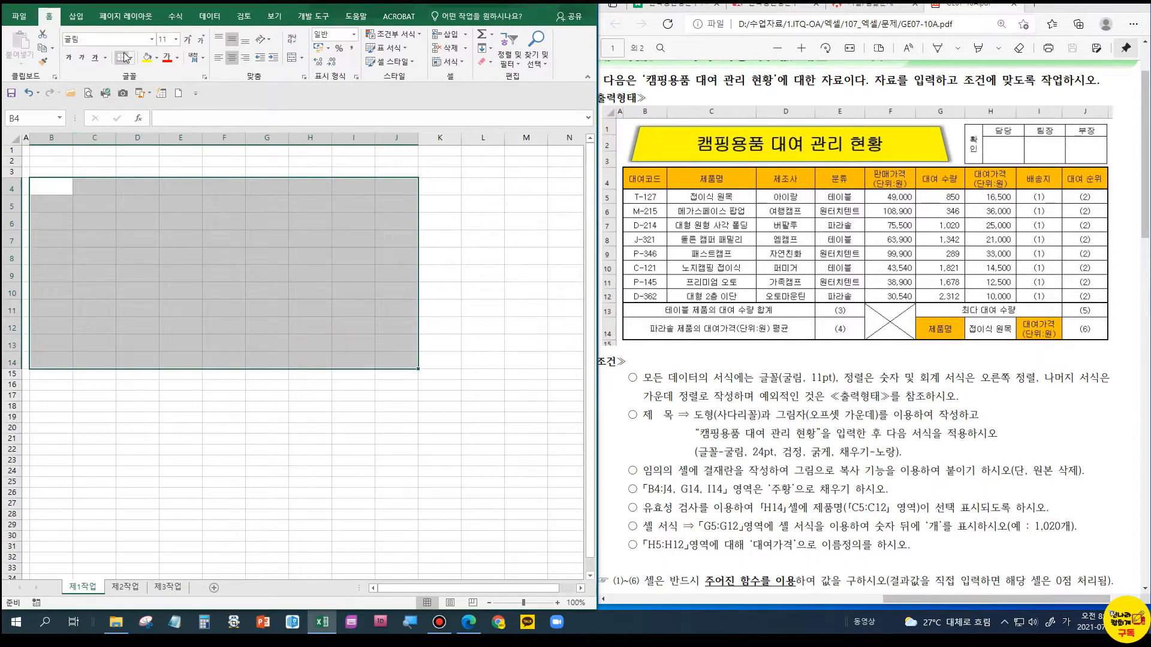
pyautogui.click(131, 58)
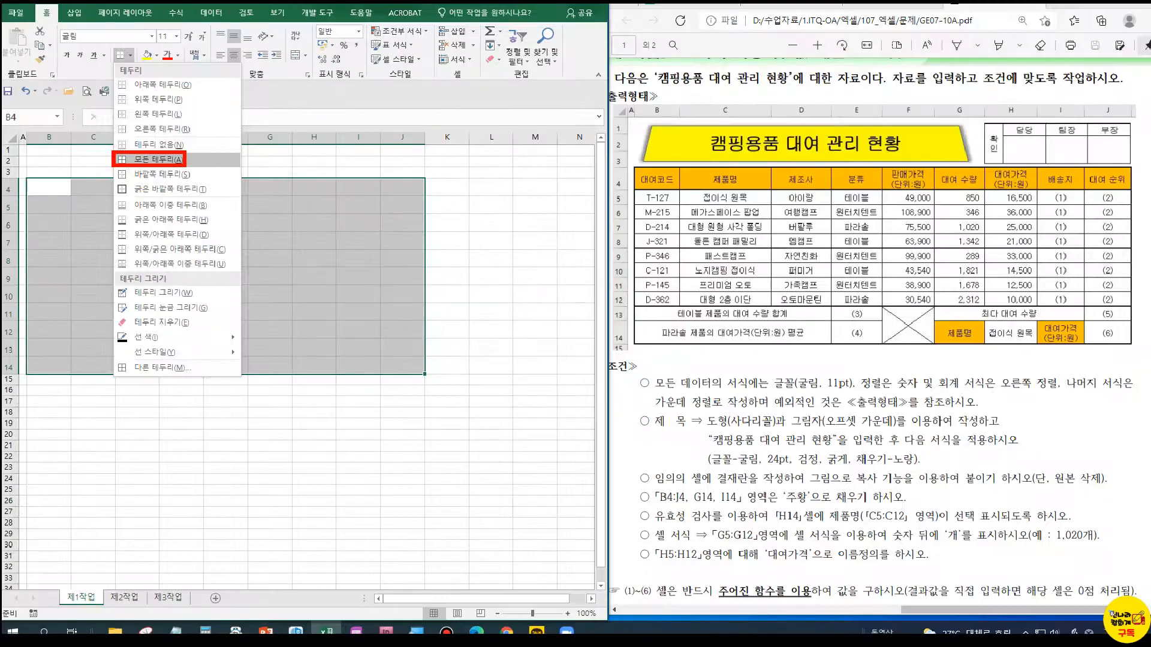
pyautogui.click(144, 160)
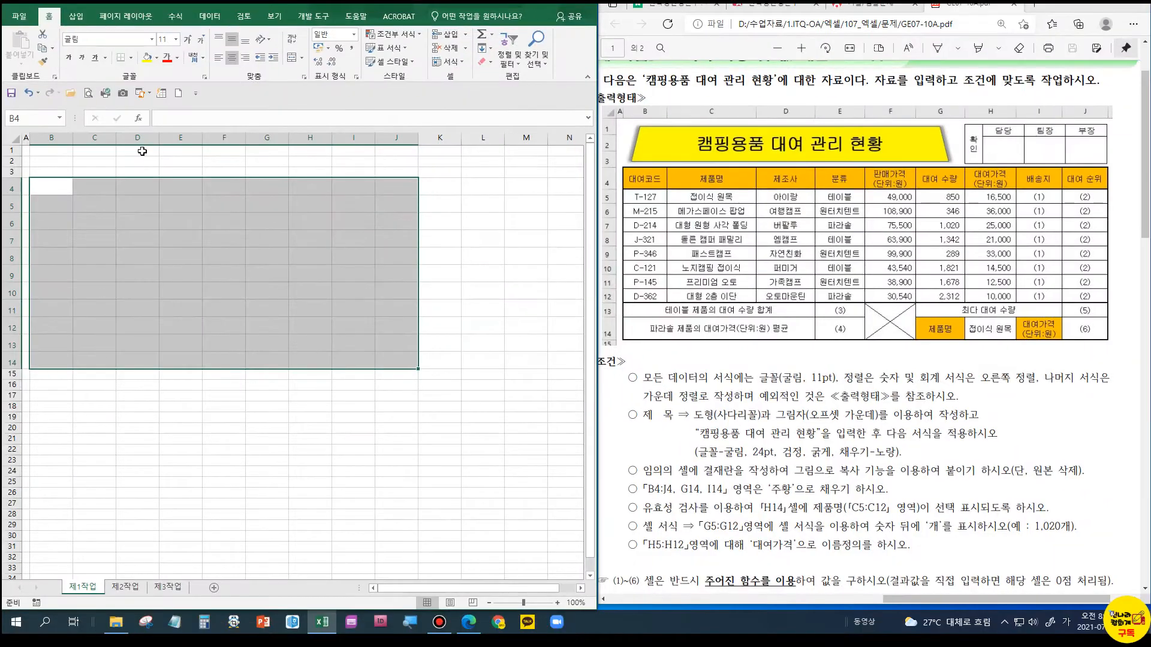
pyautogui.click(130, 58)
pyautogui.click(128, 160)
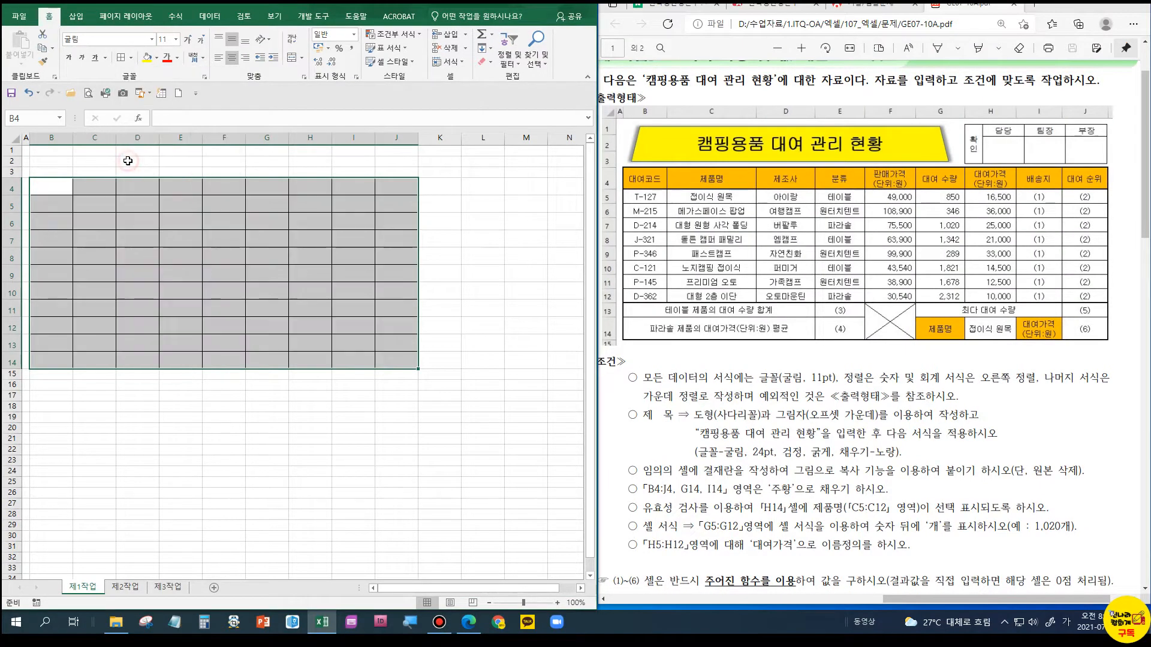
# Add a thick outside border (굵은 바깥쪽 테두리) around the range B4:J14
pyautogui.click(130, 58)
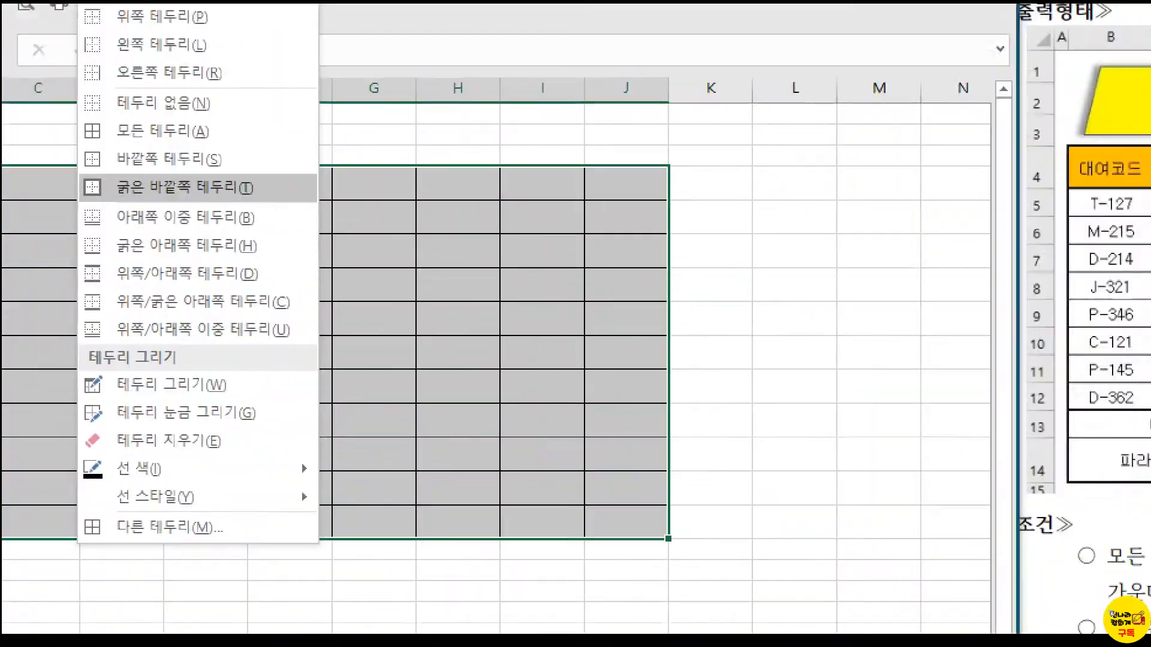
pyautogui.moveTo(126, 197)
pyautogui.mouseDown()
pyautogui.moveTo(90, 167)
pyautogui.moveTo(107, 210)
pyautogui.mouseUp()
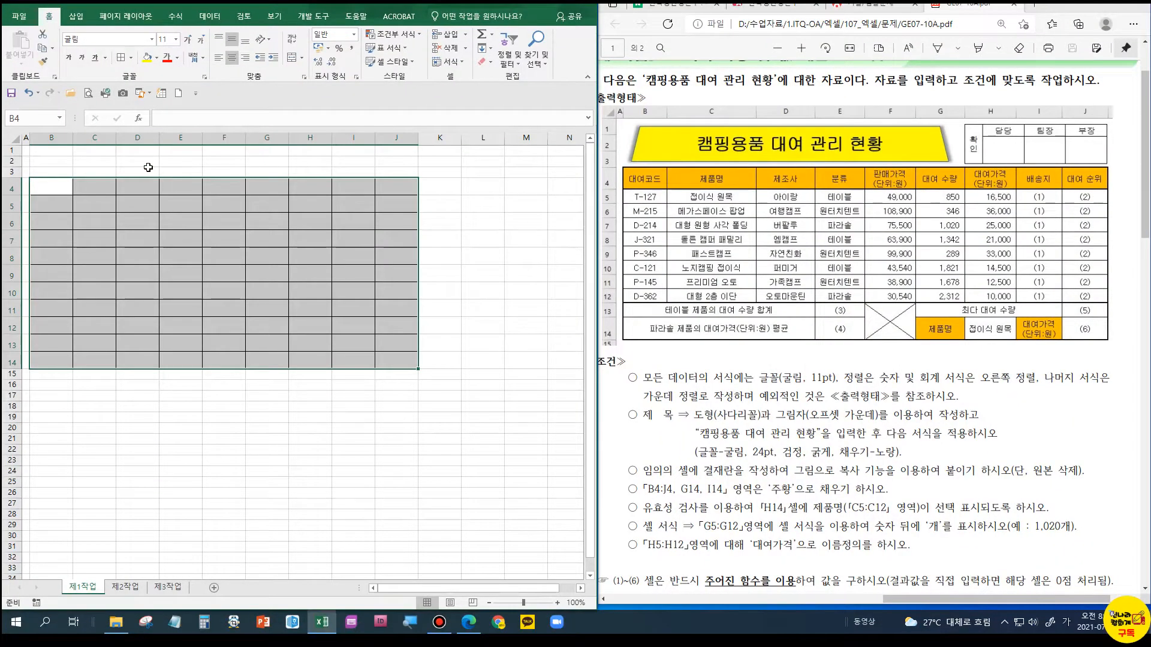
pyautogui.click(130, 58)
pyautogui.click(157, 188)
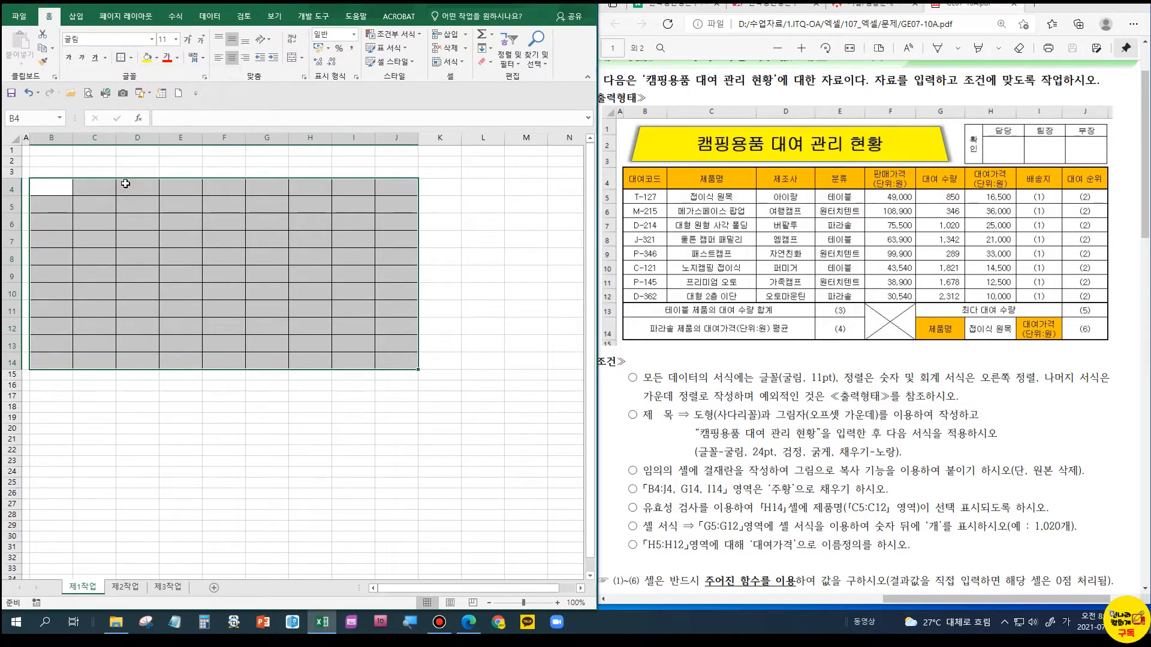
pyautogui.click(122, 223)
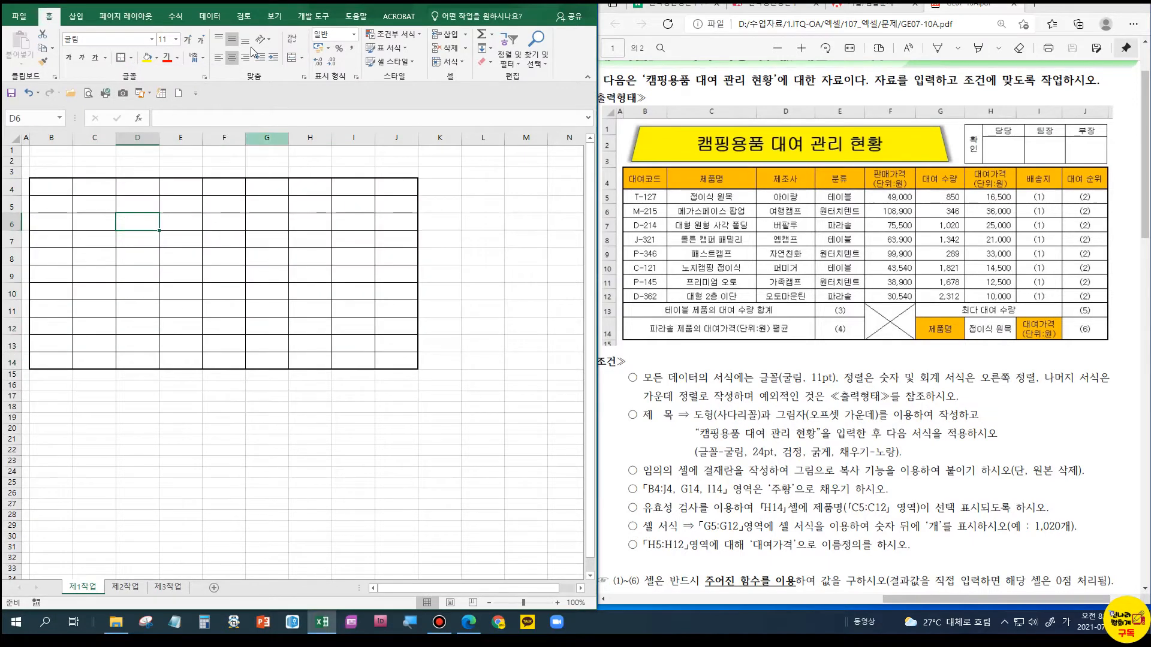
# Hide the gridlines on the 제1작업 sheet
pyautogui.click(273, 15)
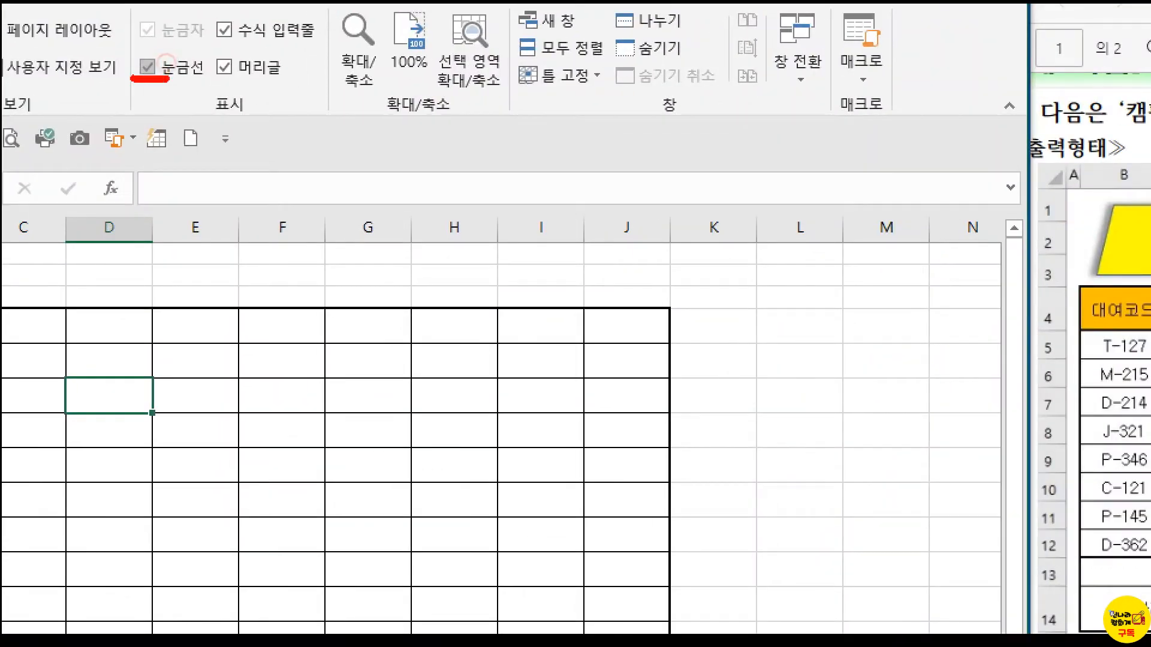
pyautogui.click(147, 67)
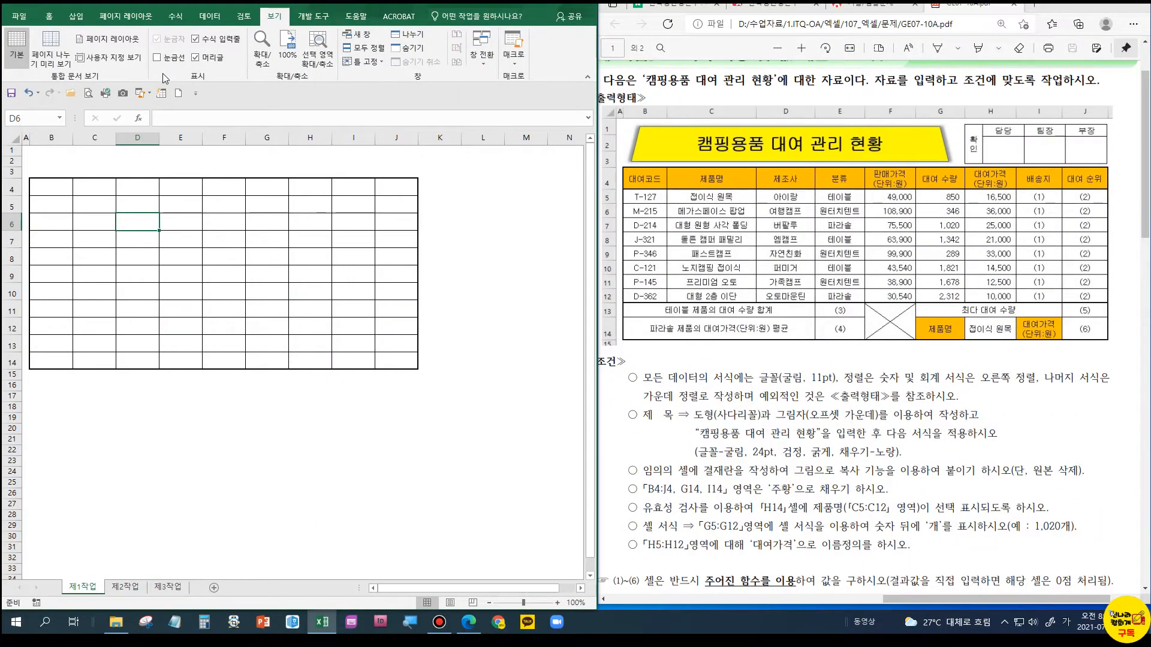
pyautogui.click(174, 174)
# Enter the column headings 대여코드, 제품명, 제조사 and 분류 in cells B4 to E4
pyautogui.moveTo(56, 184); pyautogui.dragTo(388, 188)
pyautogui.write('대여코드')
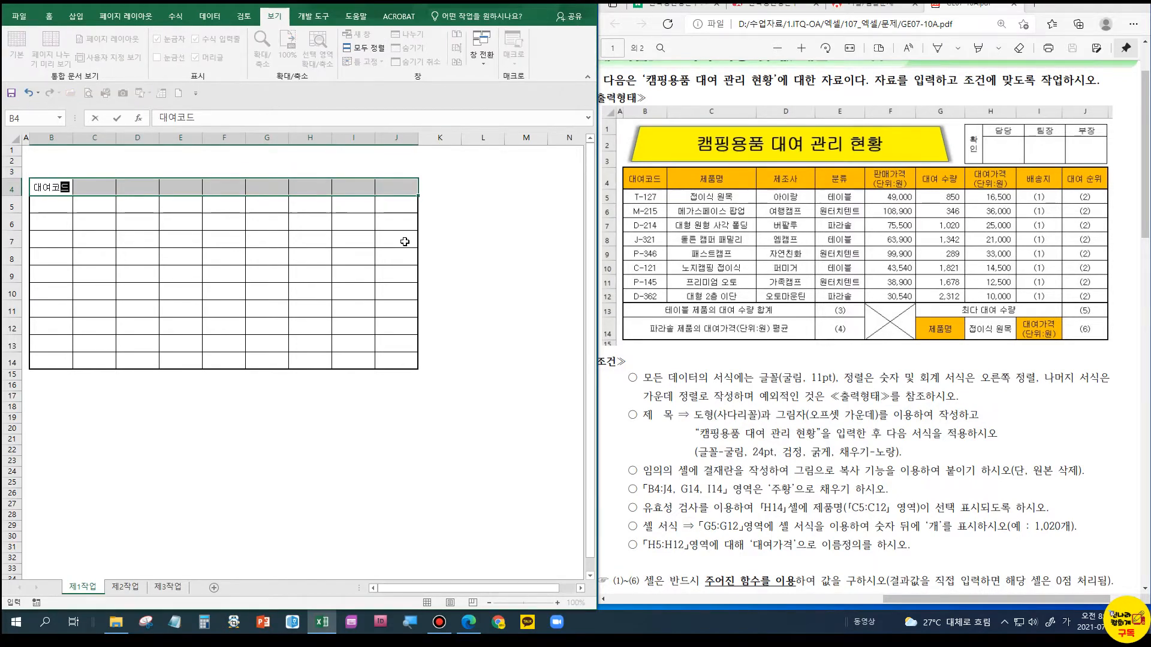
pyautogui.press('Tab')
pyautogui.write('지')
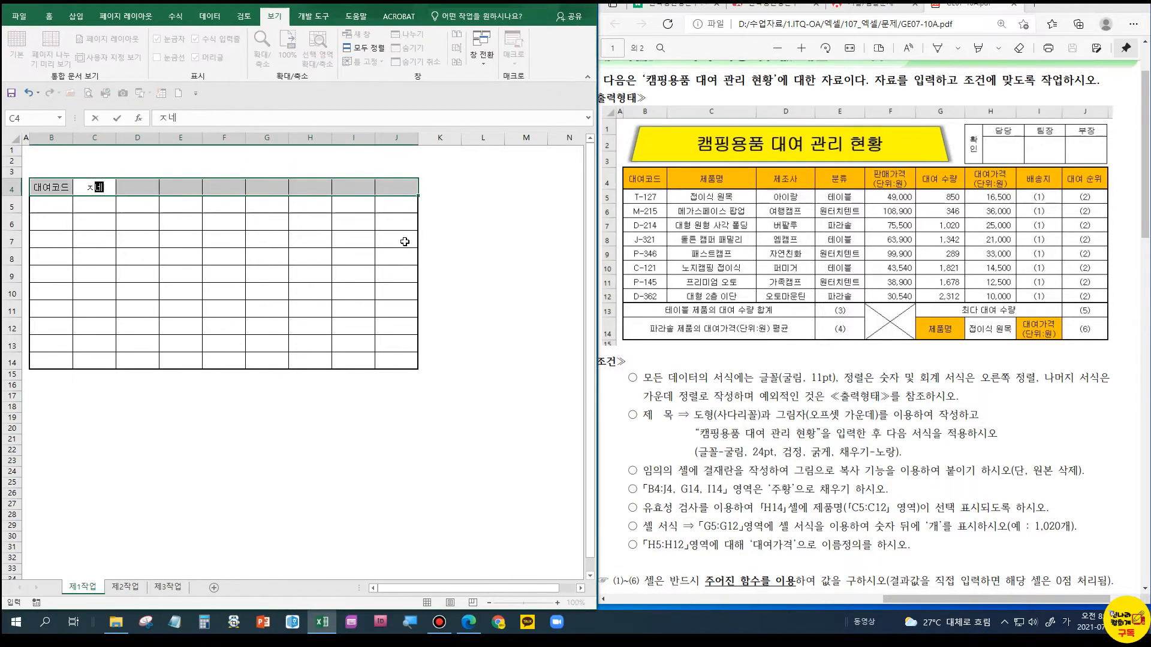
pyautogui.write('제품명')
pyautogui.press('Tab')
pyautogui.write('제조사')
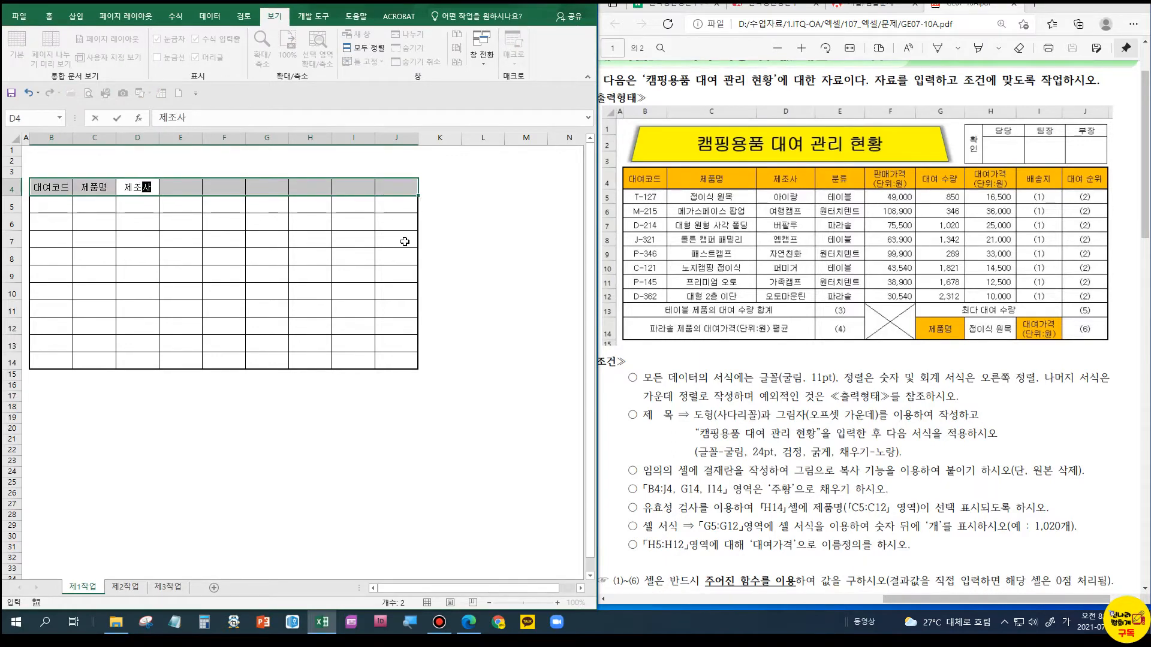
pyautogui.press('Tab')
pyautogui.write('분류')
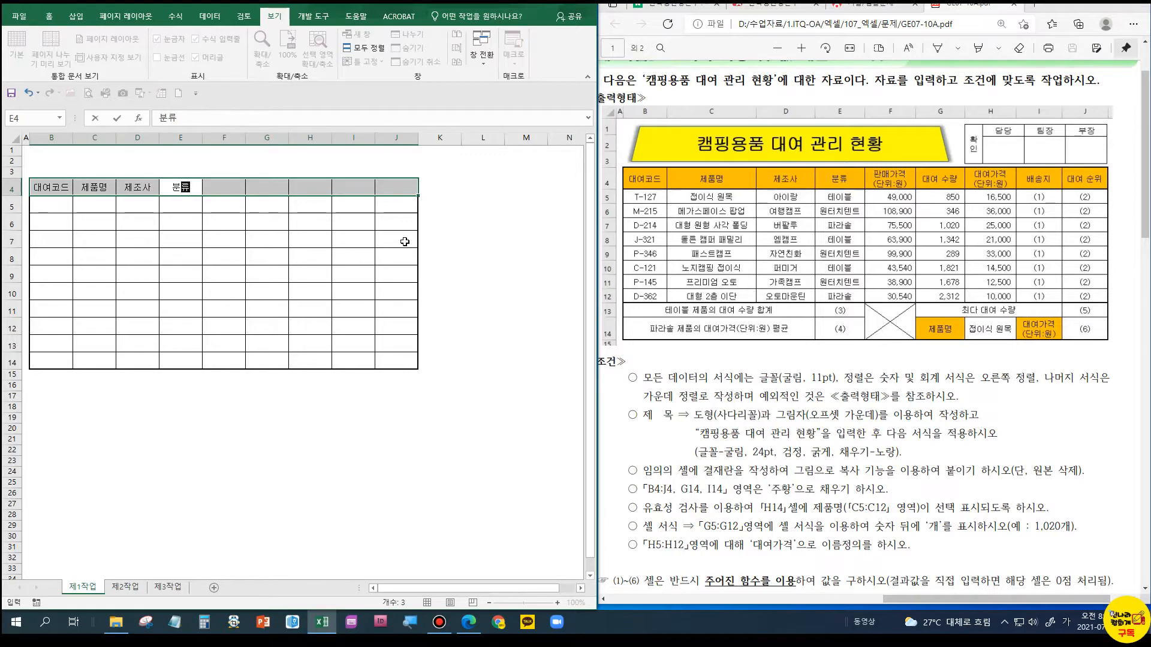
# Enter the heading 판매가격 in F4 with (단위:원) on a second line in the same cell
pyautogui.press('Tab')
pyautogui.write('판매가격')
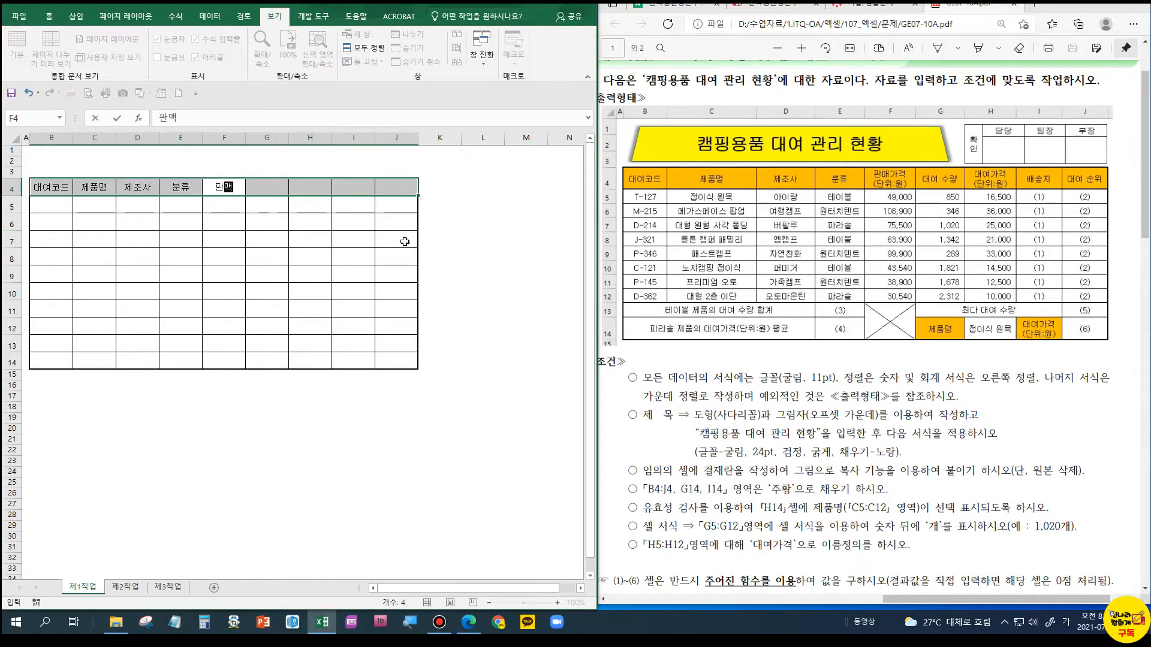
pyautogui.hotkey('alt', 'Return')
pyautogui.write('(단우:ㅇ')
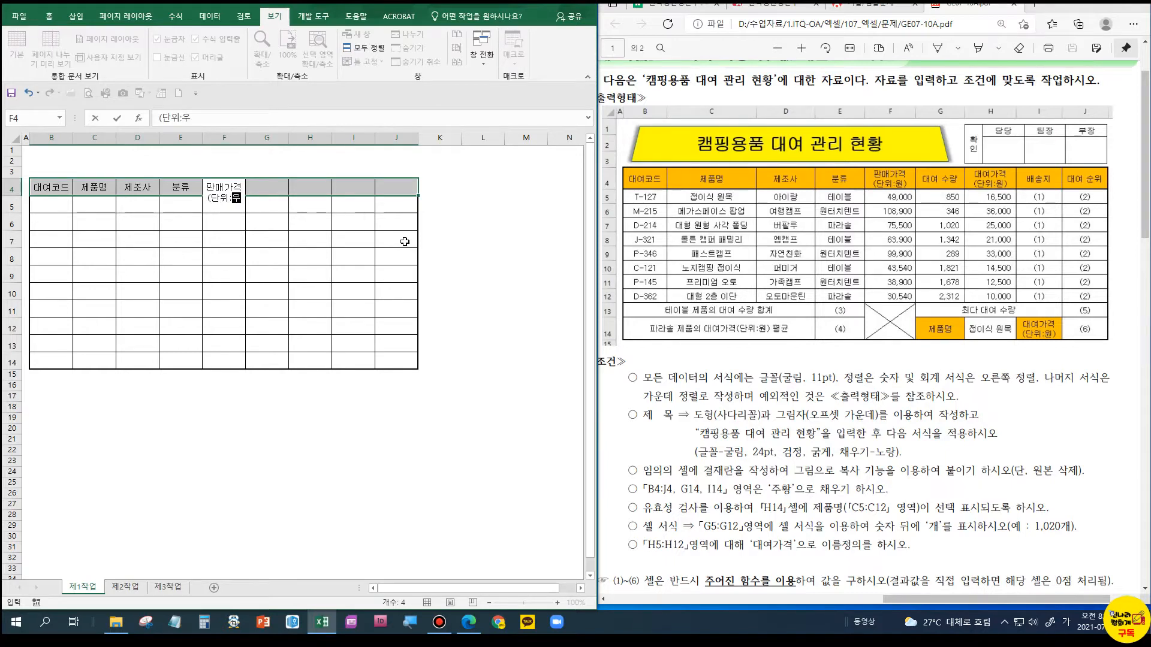
pyautogui.write(')')
pyautogui.press('Tab')
# Enter the heading 대여 수량 in G4 and 대여가격 with (단위:원) on a second line in H4
pyautogui.write('대여 ')
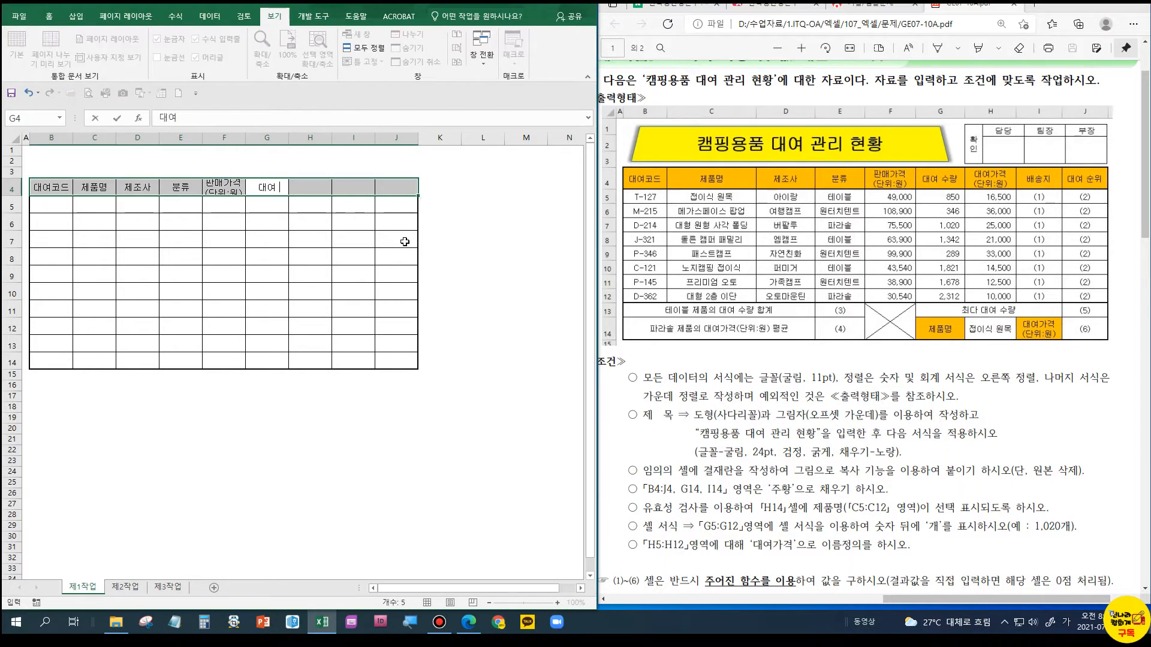
pyautogui.write('술량')
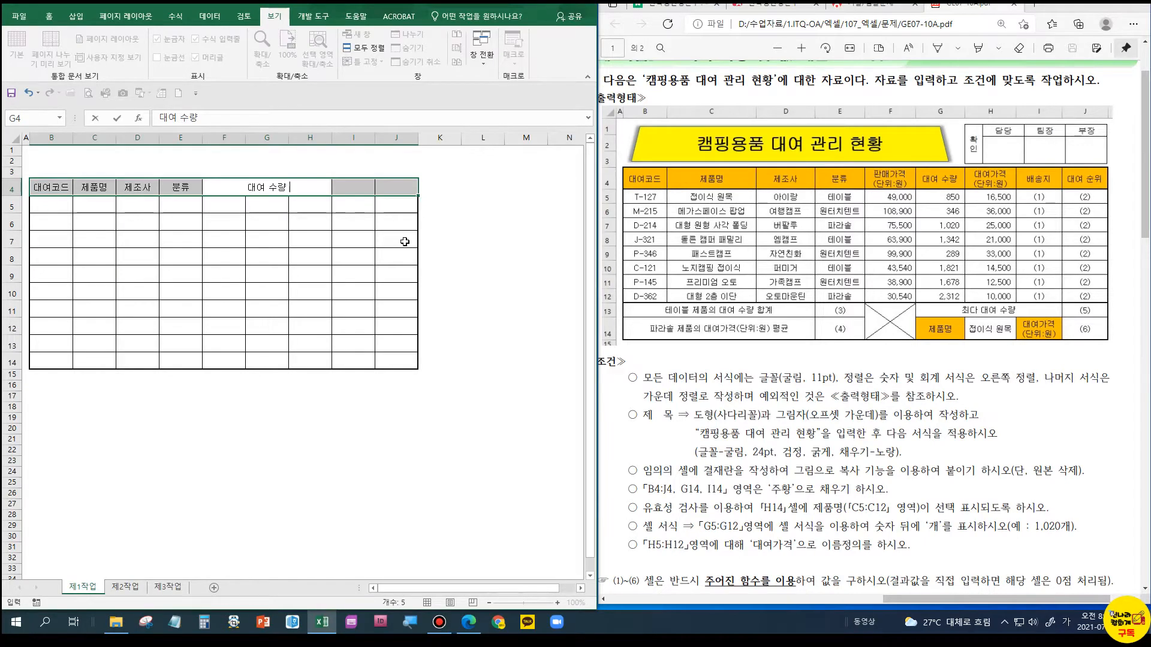
pyautogui.press('Tab')
pyautogui.write('대여가격')
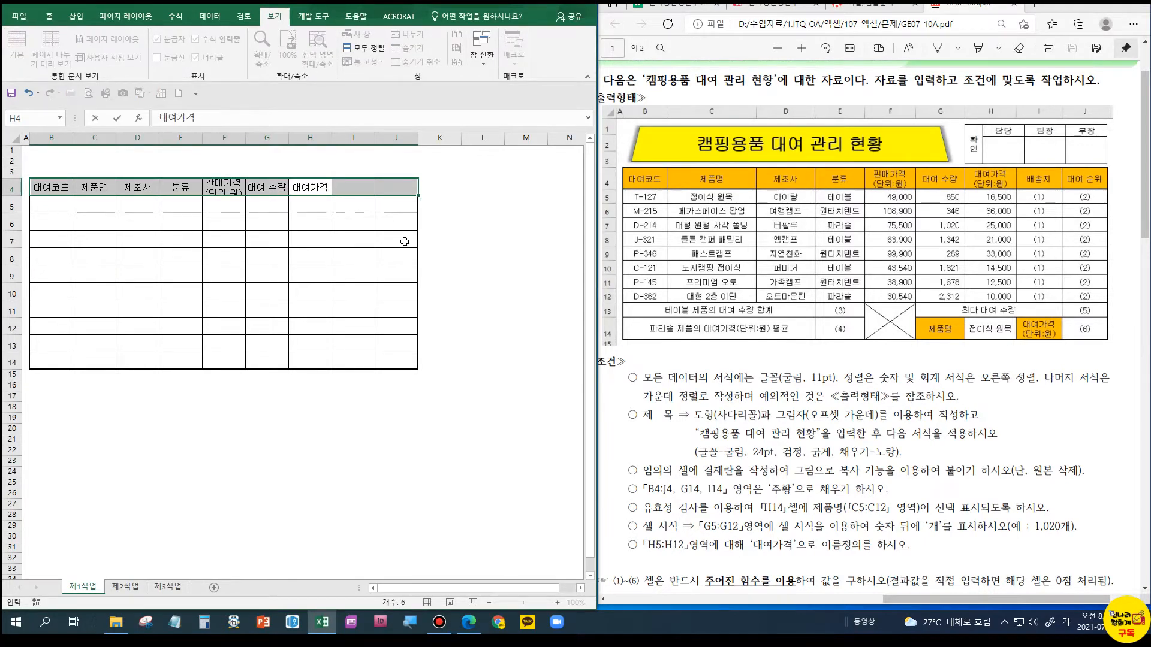
pyautogui.hotkey('alt', 'Return')
pyautogui.write('(단우')
pyautogui.write(':ㅇ')
pyautogui.write(')')
pyautogui.press('Tab')
# Enter the headings 배송지 in I4 and 대여 순위 in J4
pyautogui.write('배송지')
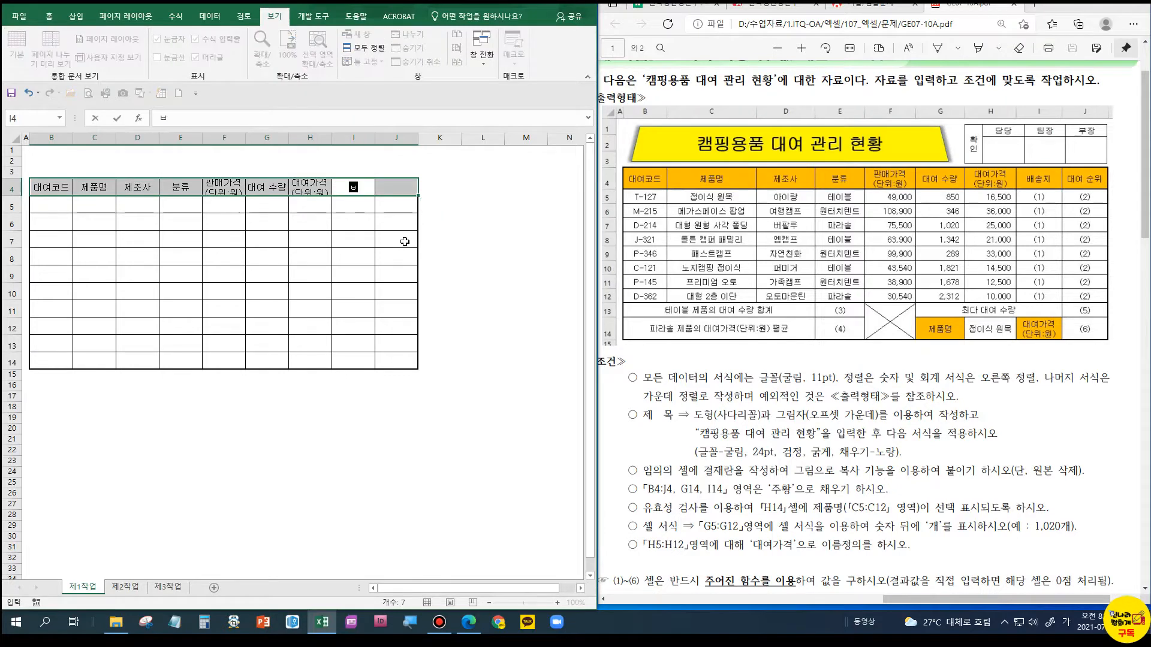
pyautogui.press('Tab')
pyautogui.write('대여 순위')
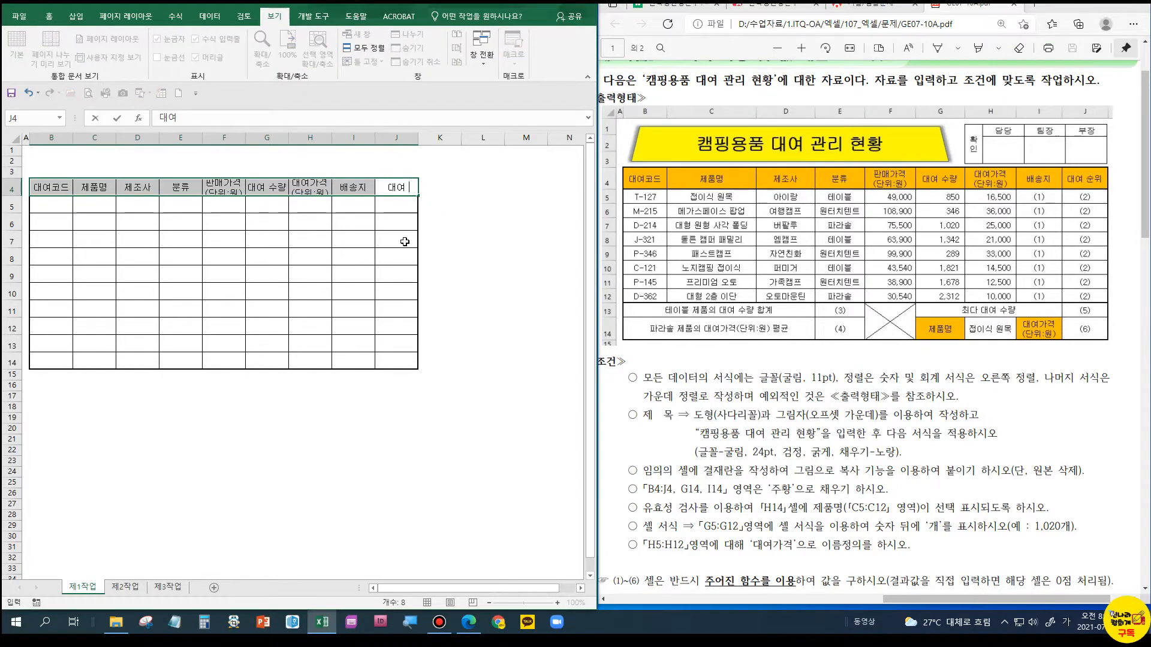
pyautogui.press('Tab')
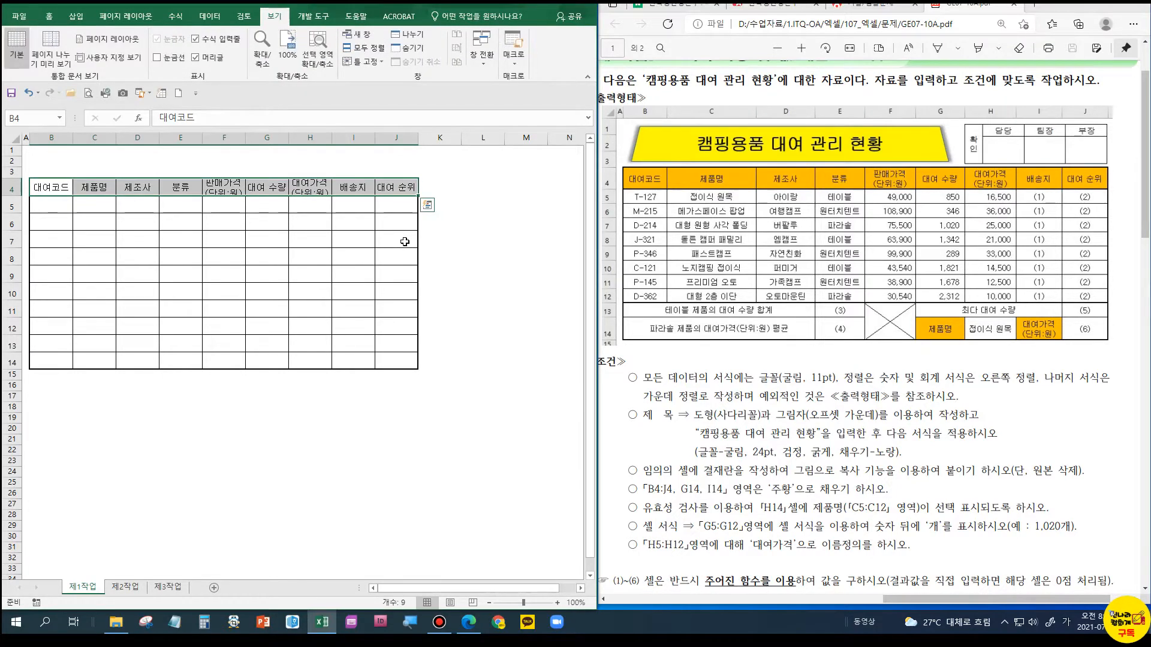
# Fit the height of row 4 so the two-line headings show in full
pyautogui.doubleClick(14, 195)
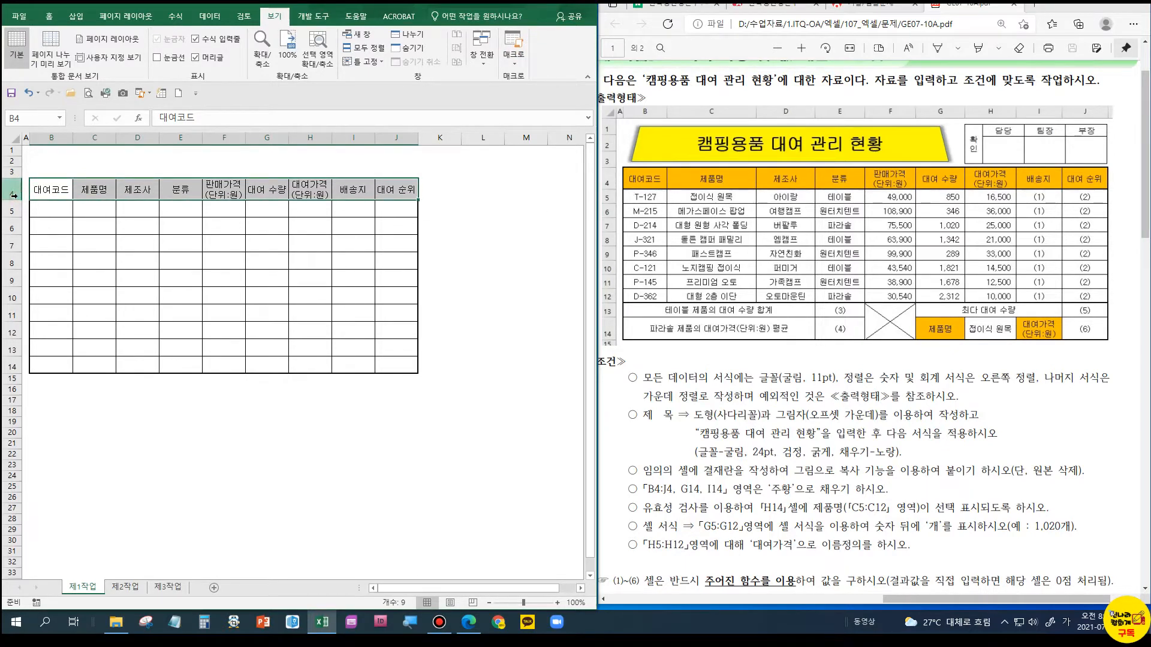
pyautogui.moveTo(15, 200); pyautogui.dragTo(15, 201)
pyautogui.click(142, 209)
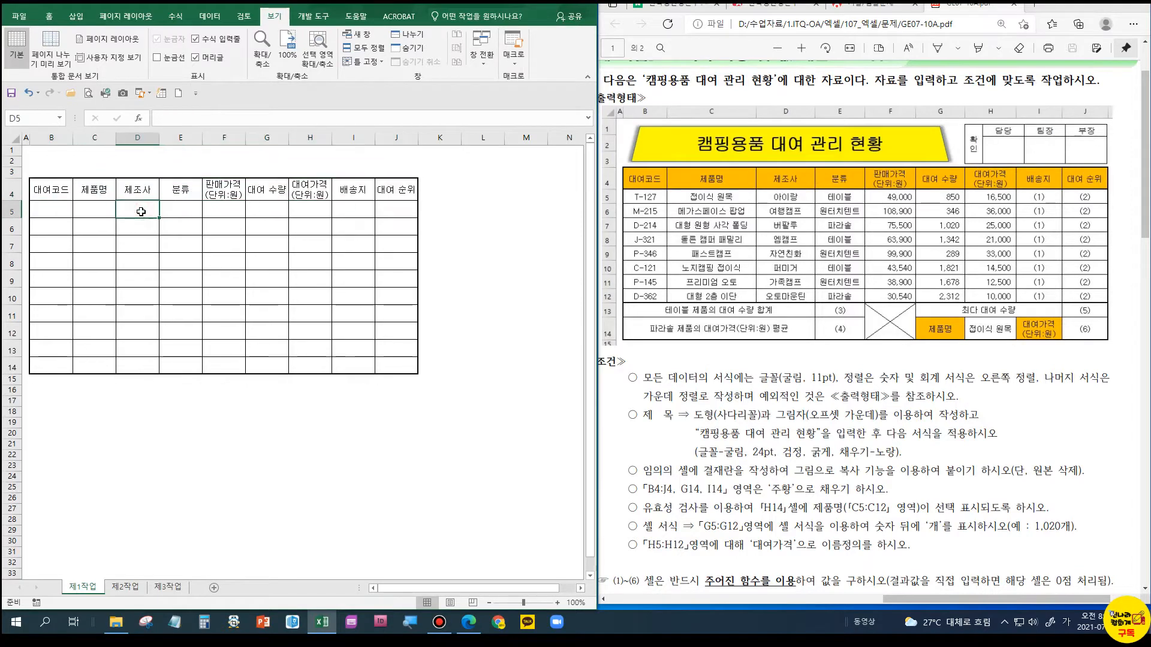
pyautogui.click(98, 196)
pyautogui.click(53, 214)
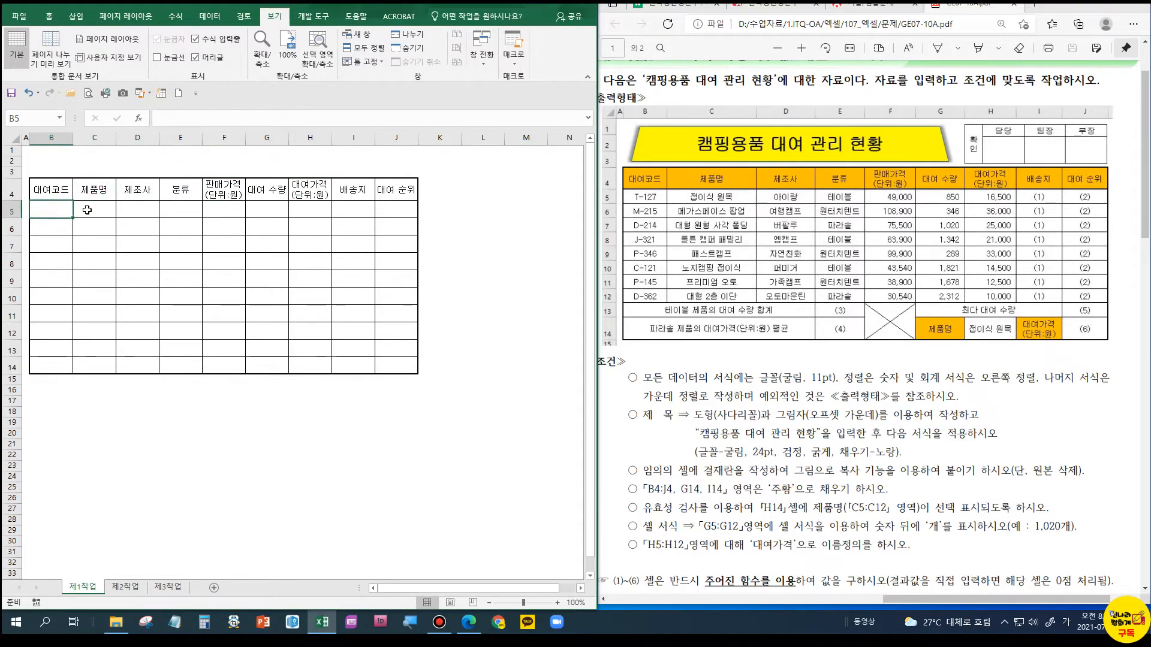
pyautogui.press('Right')
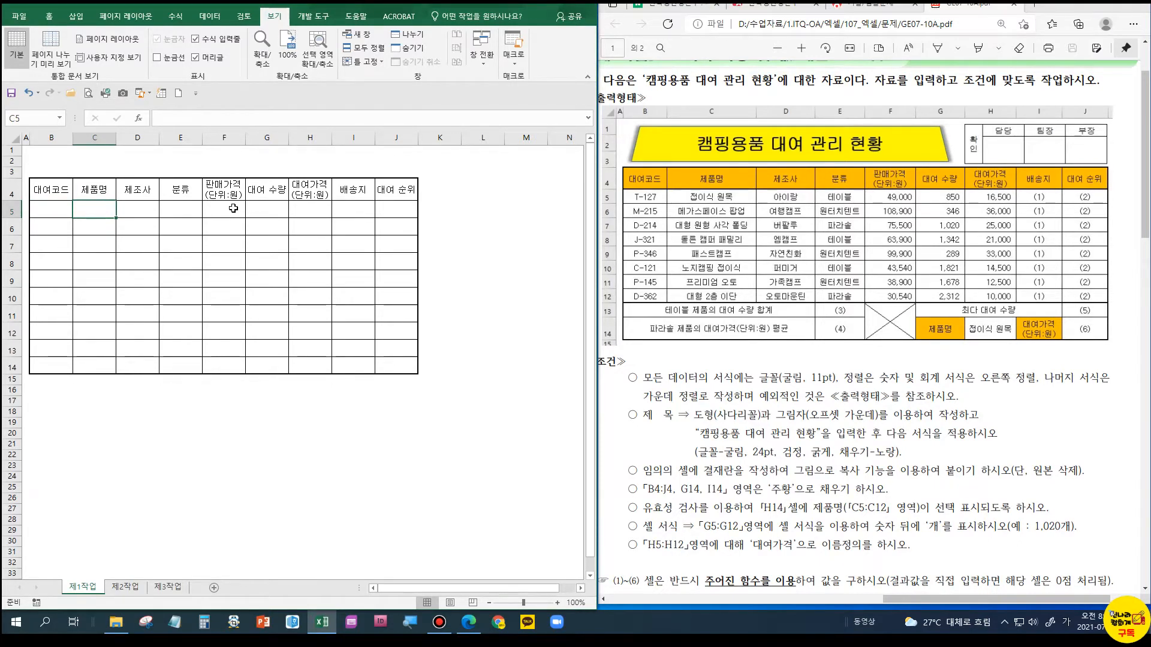
# Enter 49000 in F5 and apply the accounting (회계) number format with thousands separators to F5:H12
pyautogui.moveTo(234, 208); pyautogui.dragTo(318, 233)
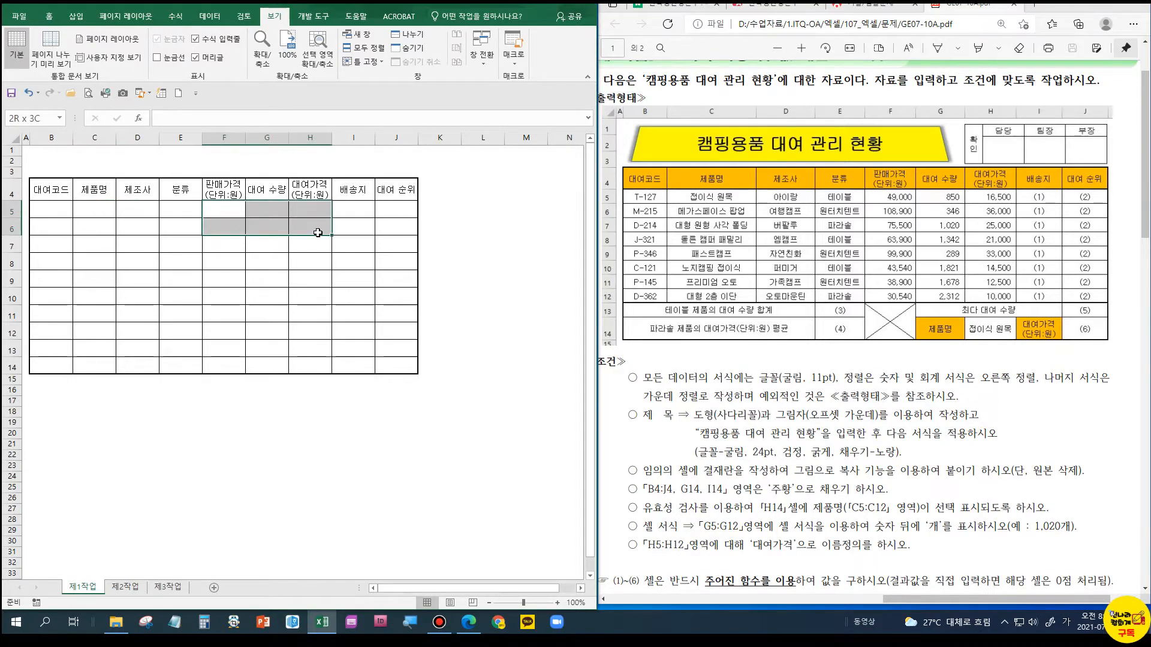
pyautogui.click(923, 234)
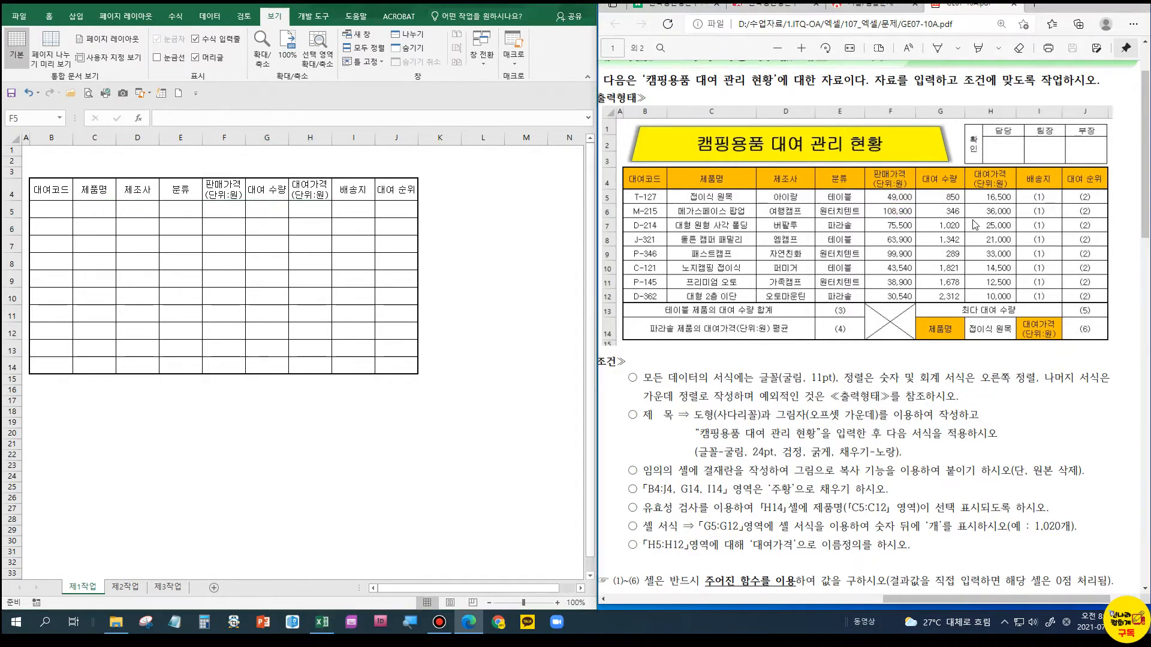
pyautogui.keyDown('ctrl'); pyautogui.scroll(3, 927, 219); pyautogui.keyUp('ctrl')
pyautogui.keyDown('ctrl'); pyautogui.scroll(3, 976, 226); pyautogui.keyUp('ctrl')
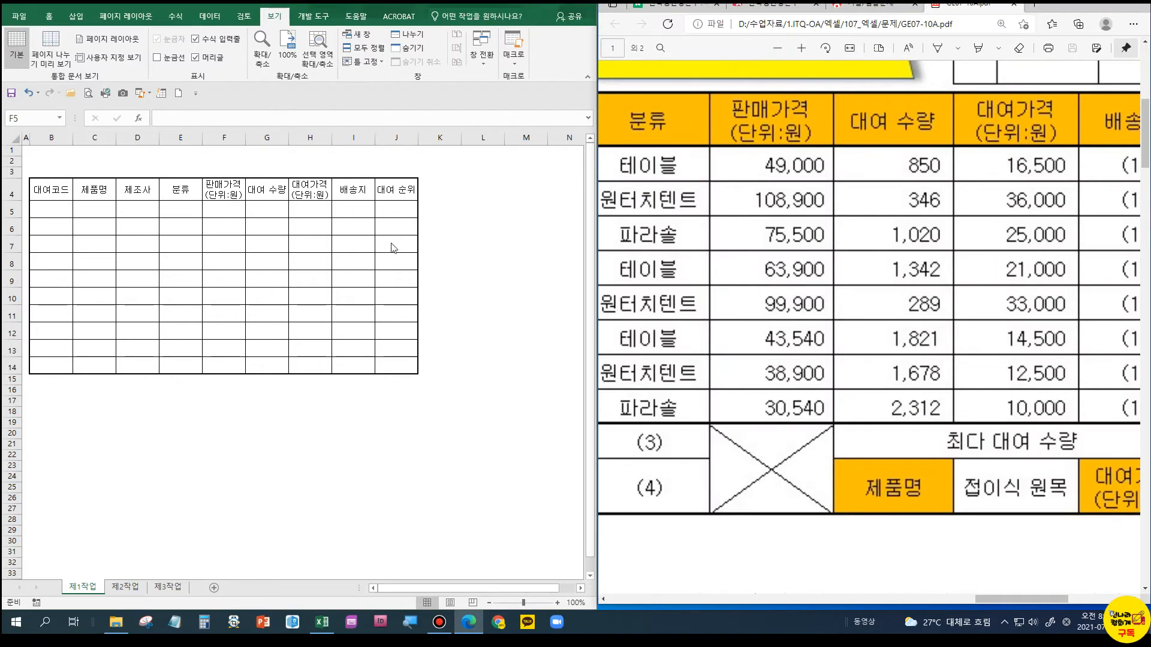
pyautogui.click(316, 233)
pyautogui.click(234, 210)
pyautogui.moveTo(233, 211); pyautogui.dragTo(305, 329)
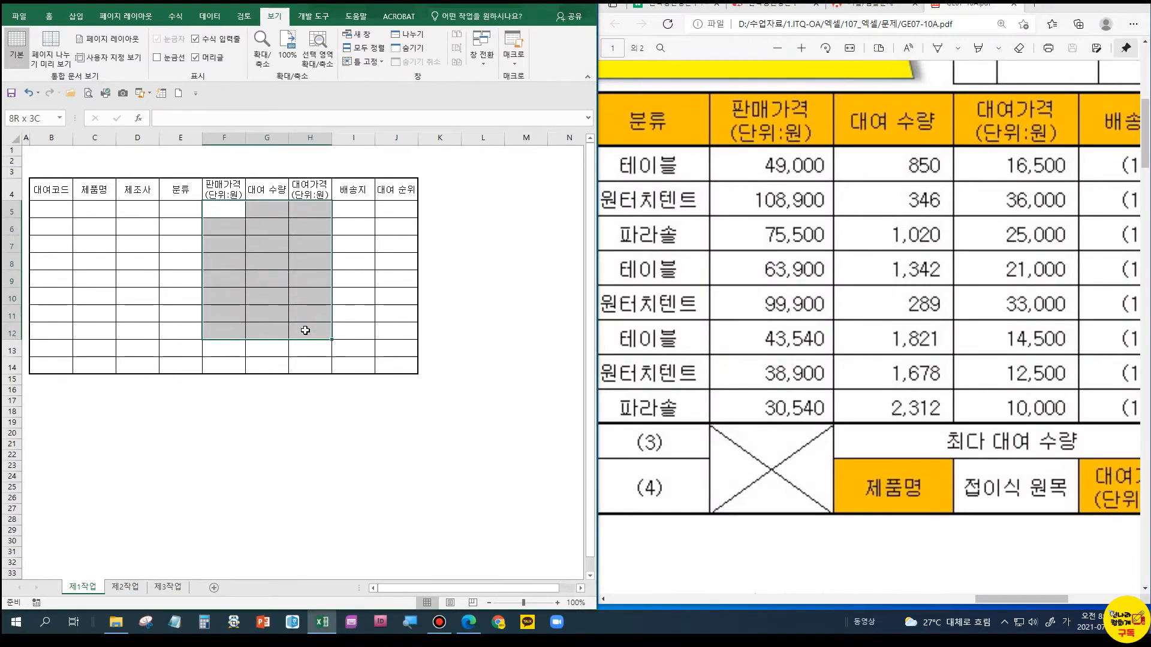
pyautogui.write('49000')
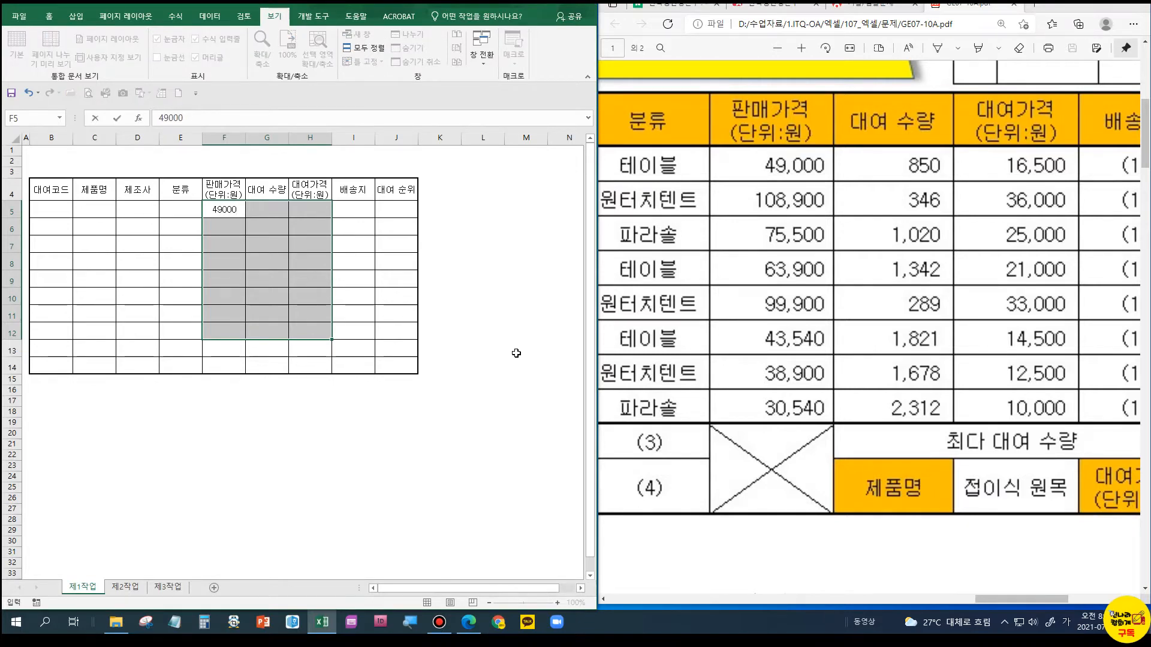
pyautogui.press('Return')
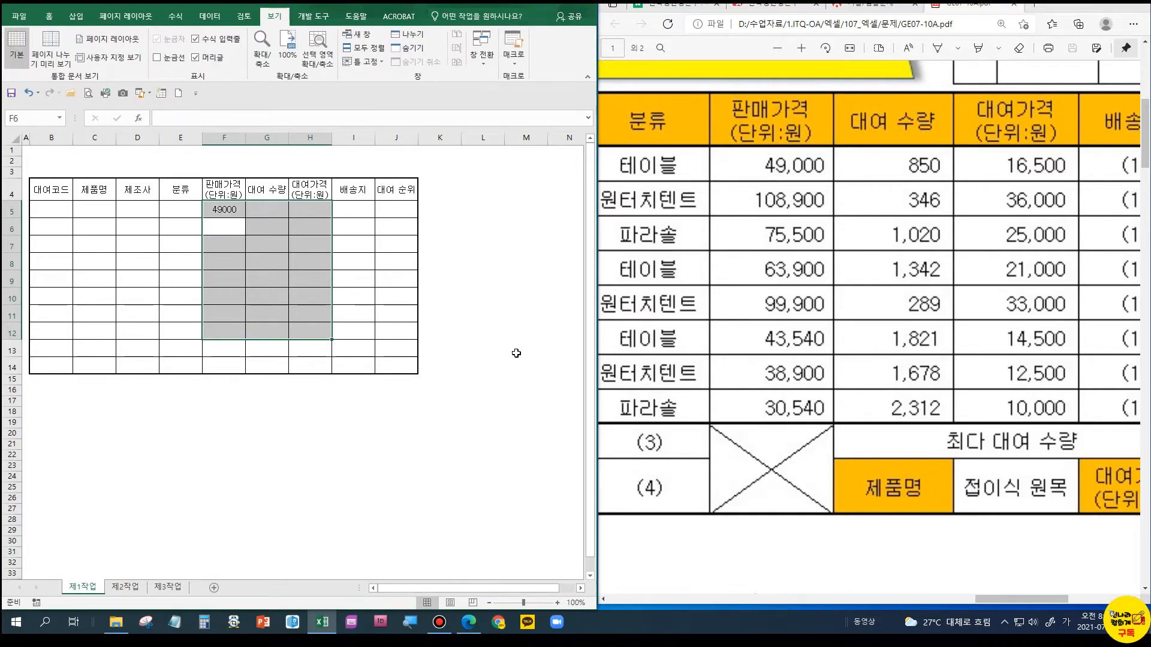
pyautogui.click(53, 17)
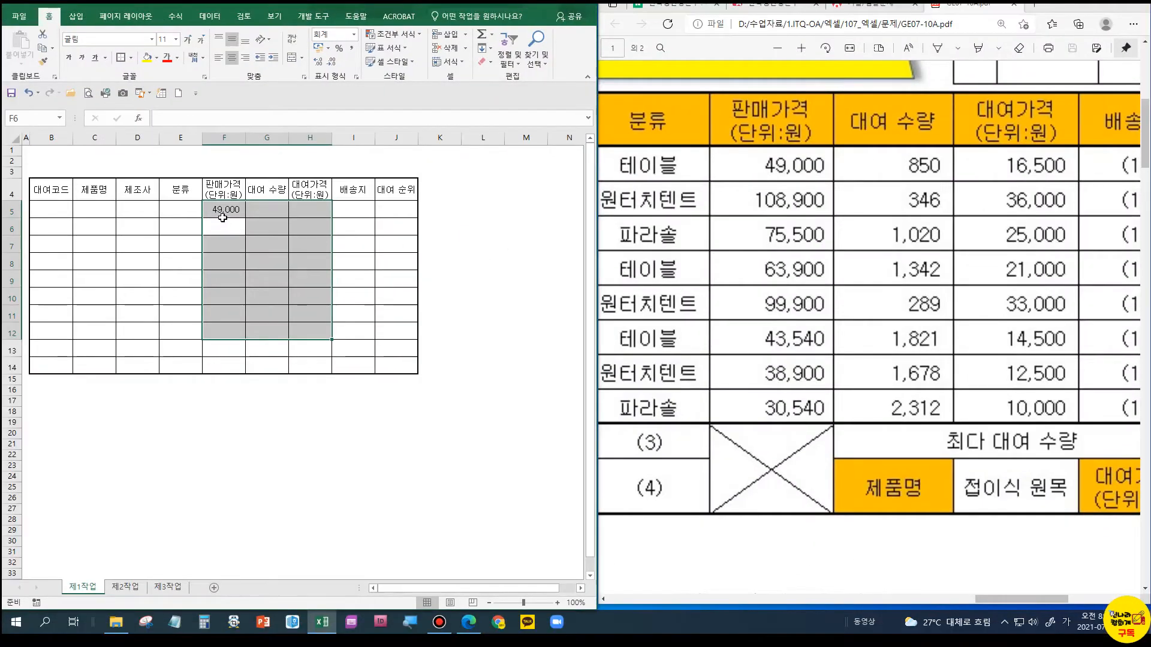
# Enter the 판매가격 values 108900, 75500, 63900 and 99900 in cells F6 to F9
pyautogui.moveTo(233, 207); pyautogui.dragTo(311, 331)
pyautogui.press('Return')
pyautogui.write('108,900')
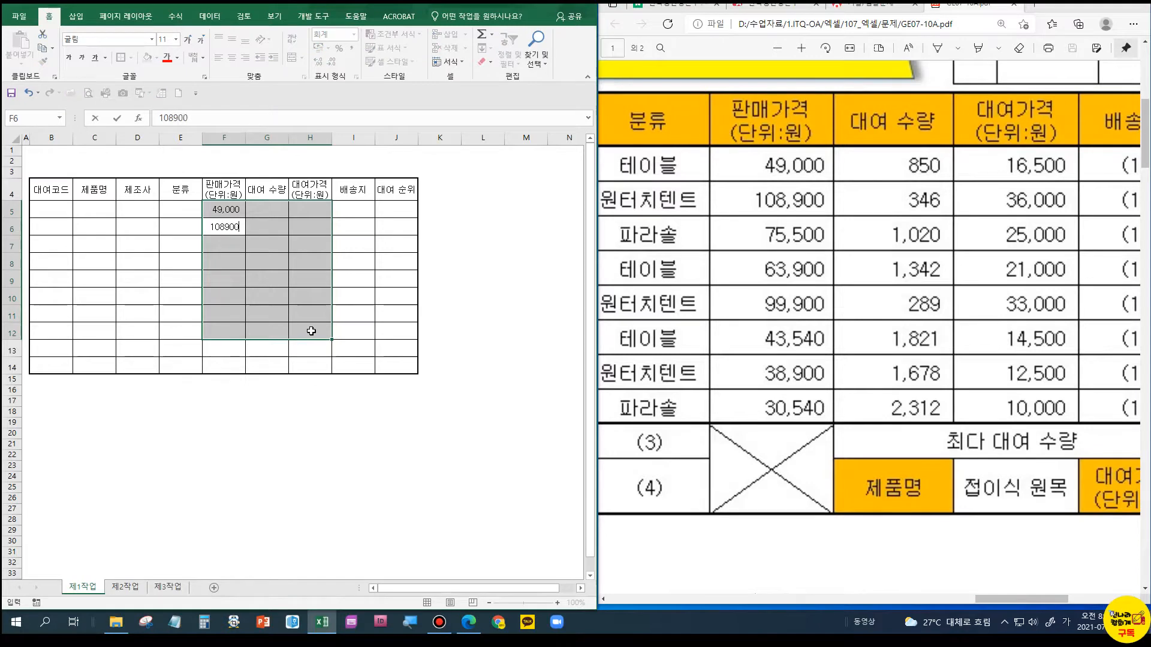
pyautogui.press('Return')
pyautogui.write('75,500')
pyautogui.press('Return')
pyautogui.write('63,900')
pyautogui.press('Return')
pyautogui.write('99,900')
pyautogui.press('Return')
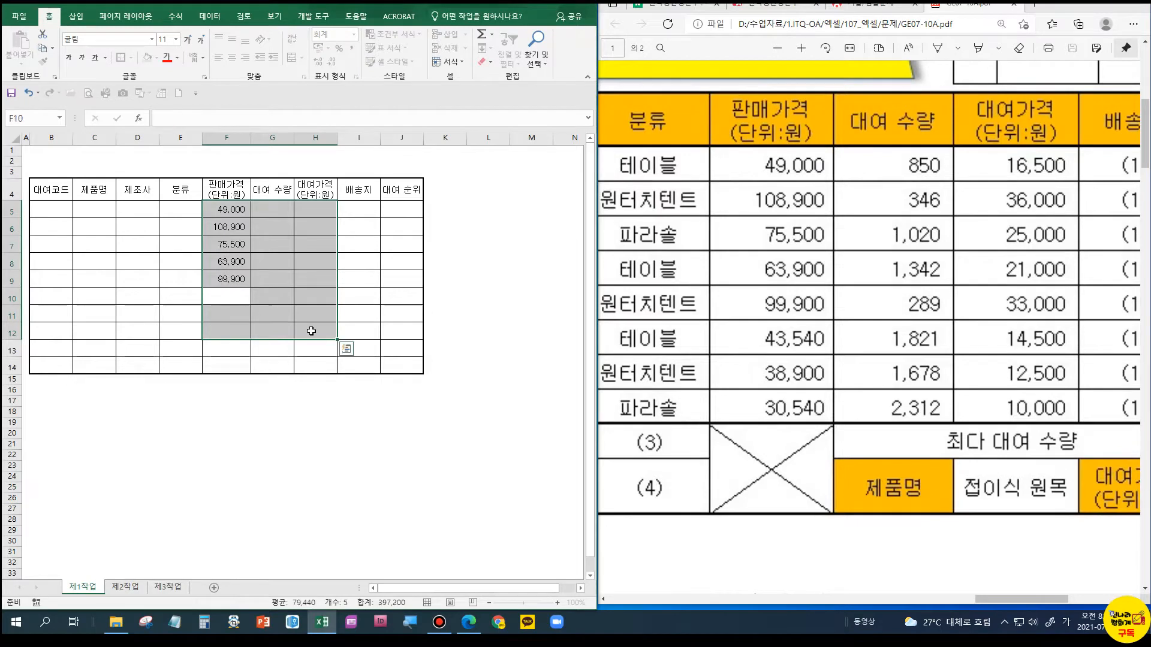
# Enter the 판매가격 values 43540, 38900 and 30540 in cells F10 to F12
pyautogui.write('43,540')
pyautogui.press('Return')
pyautogui.write('38900')
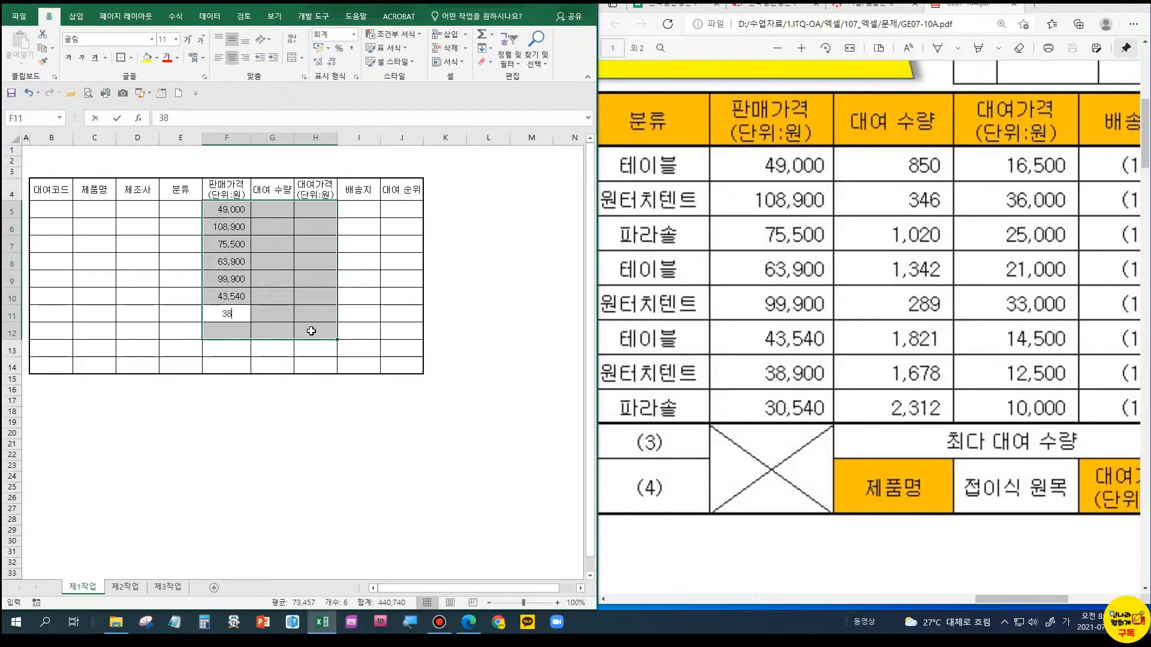
pyautogui.press('Return')
pyautogui.write('30,540')
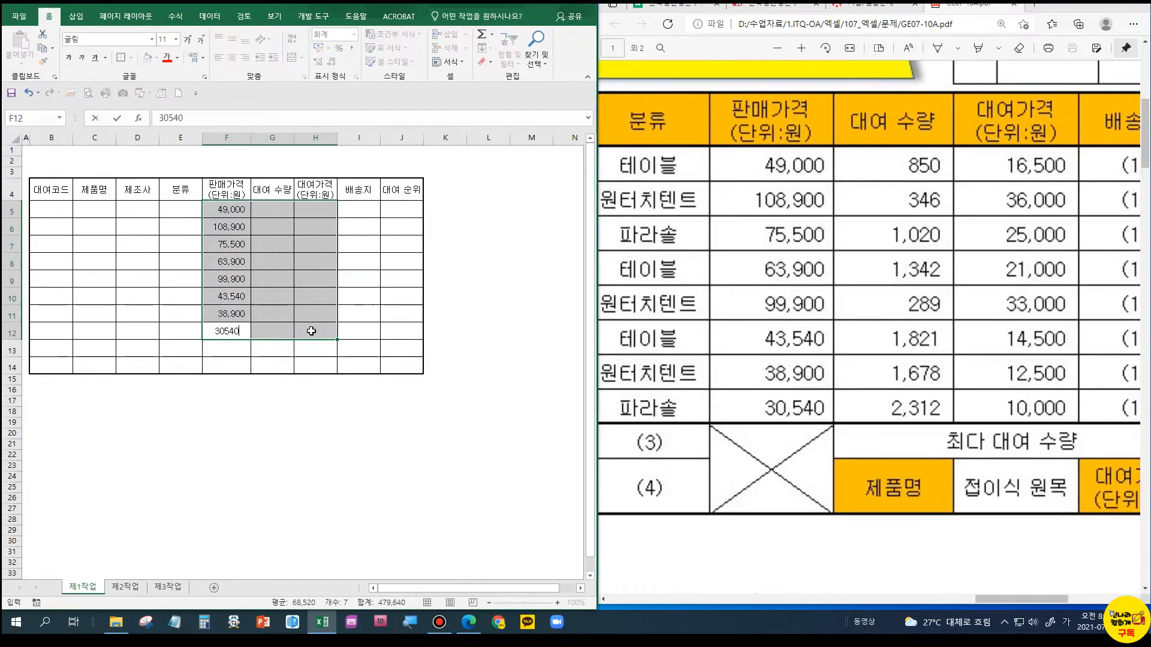
pyautogui.press('Return')
# Enter the 대여 수량 values 850, 346, 1020, 1342 and 289 in cells G5 to G9
pyautogui.write('85')
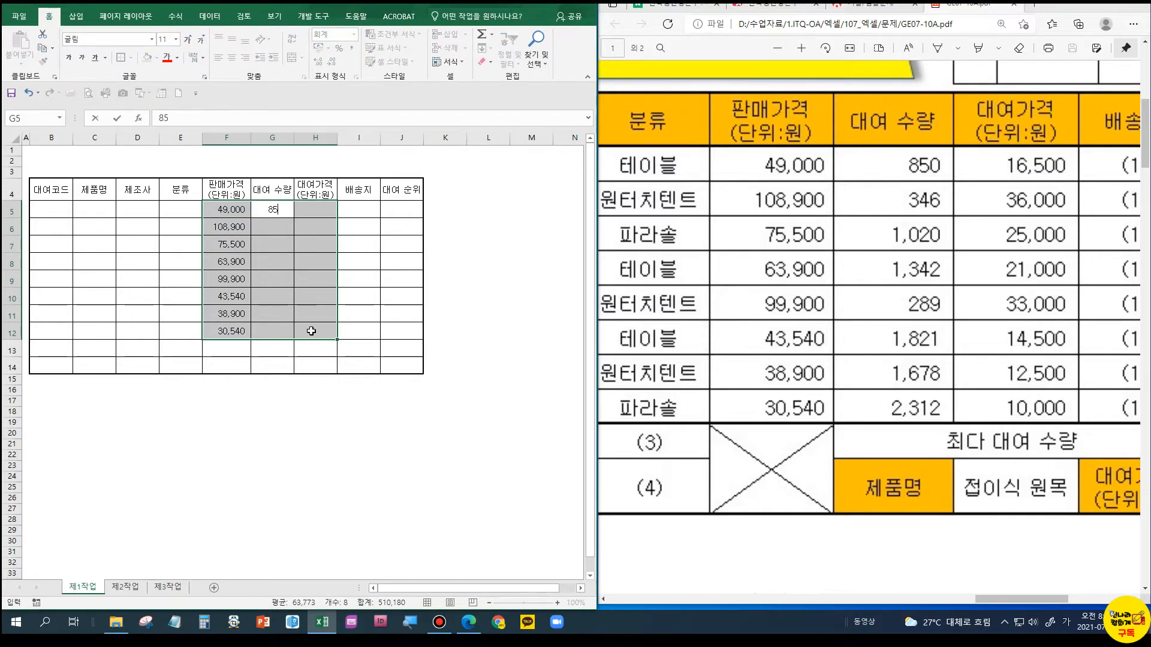
pyautogui.write('0')
pyautogui.press('Return')
pyautogui.write('346')
pyautogui.press('Return')
pyautogui.write('1020')
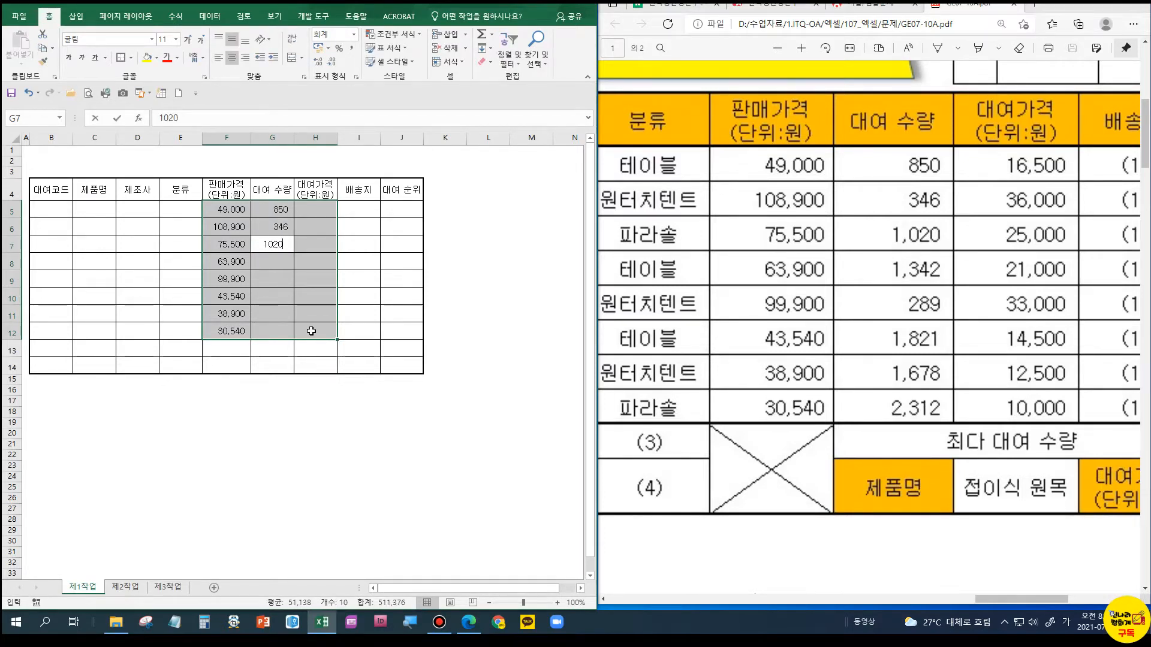
pyautogui.press('Return')
pyautogui.write('1,342')
pyautogui.press('Return')
pyautogui.write('289')
pyautogui.press('Return')
# Enter the 대여 수량 values 1821, 1678 and 2312 in cells G10 to G12
pyautogui.write('1,')
pyautogui.write('821')
pyautogui.press('Return')
pyautogui.write('1,6')
pyautogui.write('78')
pyautogui.press('Return')
pyautogui.write('2312')
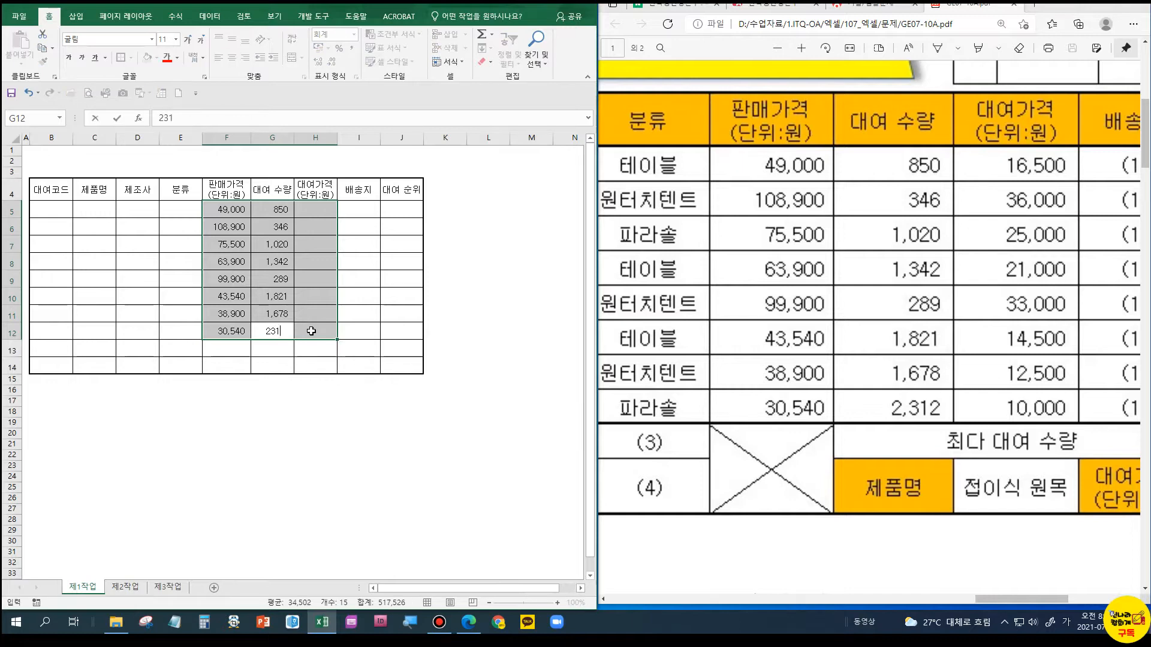
pyautogui.press('Return')
# Enter the 대여가격 values 16500, 36000, 25000 and 21000 in cells H5 to H8
pyautogui.write('16500')
pyautogui.press('Return')
pyautogui.write('36')
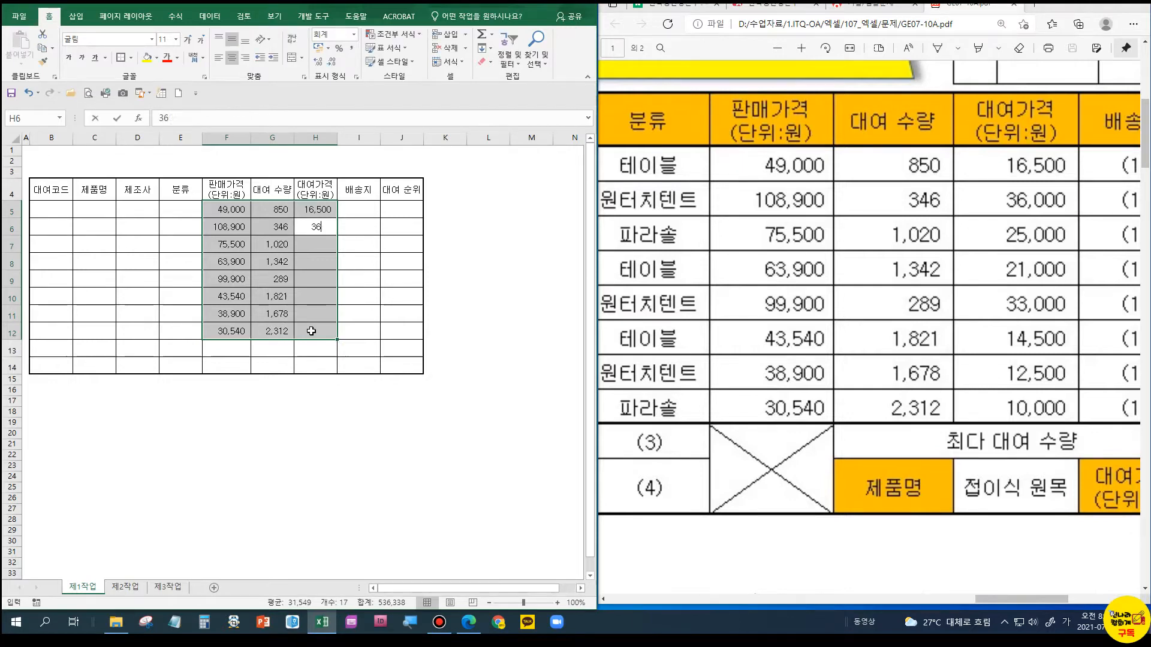
pyautogui.write(',0000')
pyautogui.press('Return')
pyautogui.write('25000')
pyautogui.press('Return')
pyautogui.write('21,')
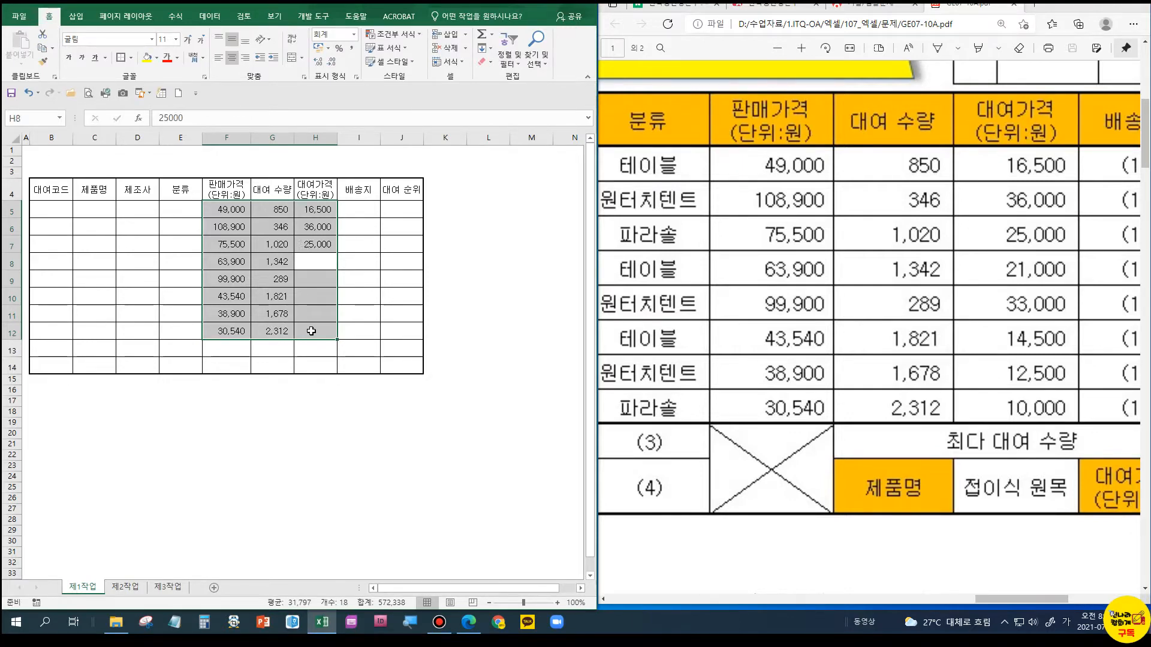
pyautogui.write('000')
pyautogui.press('Return')
# Enter the 대여가격 values 33000, 14500, 12500 and 10000 in cells H9 to H12
pyautogui.write('330')
pyautogui.press('Return')
pyautogui.write('14500')
pyautogui.press('Return')
pyautogui.write('12,500')
pyautogui.press('Return')
pyautogui.write('10,000')
pyautogui.press('Return')
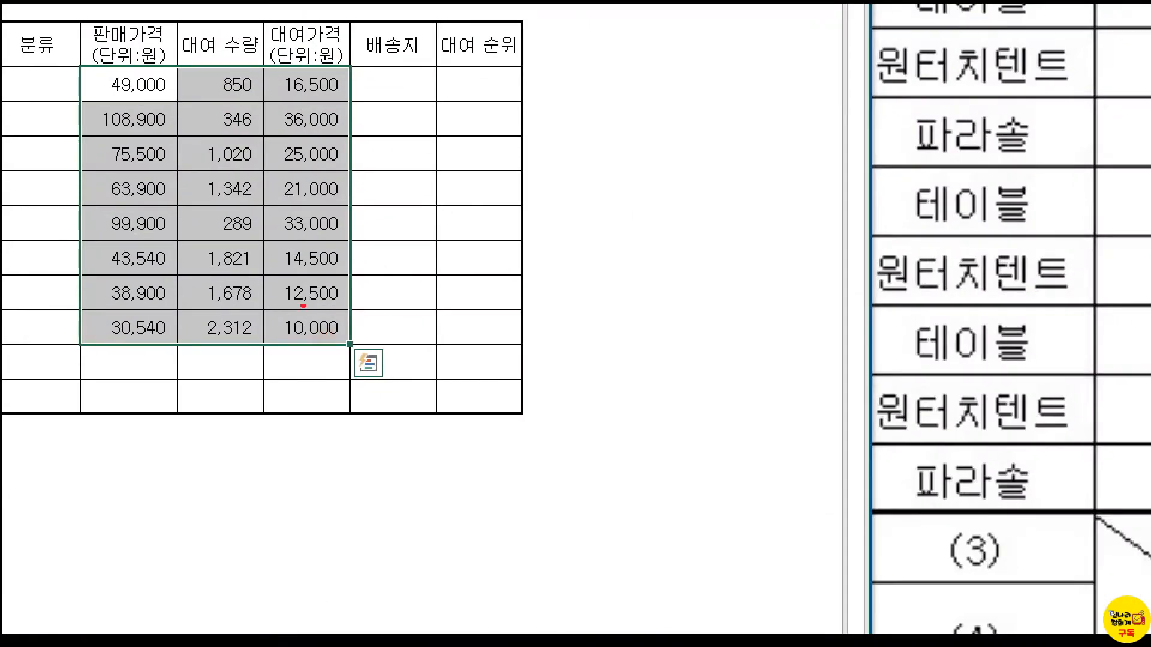
# Enter the 제품명 entries 접이식 원목 and 메가스페이스 팝업 in cells C5 and C6
pyautogui.moveTo(119, 88)
pyautogui.mouseDown()
pyautogui.moveTo(106, 86)
pyautogui.moveTo(121, 99)
pyautogui.mouseUp()
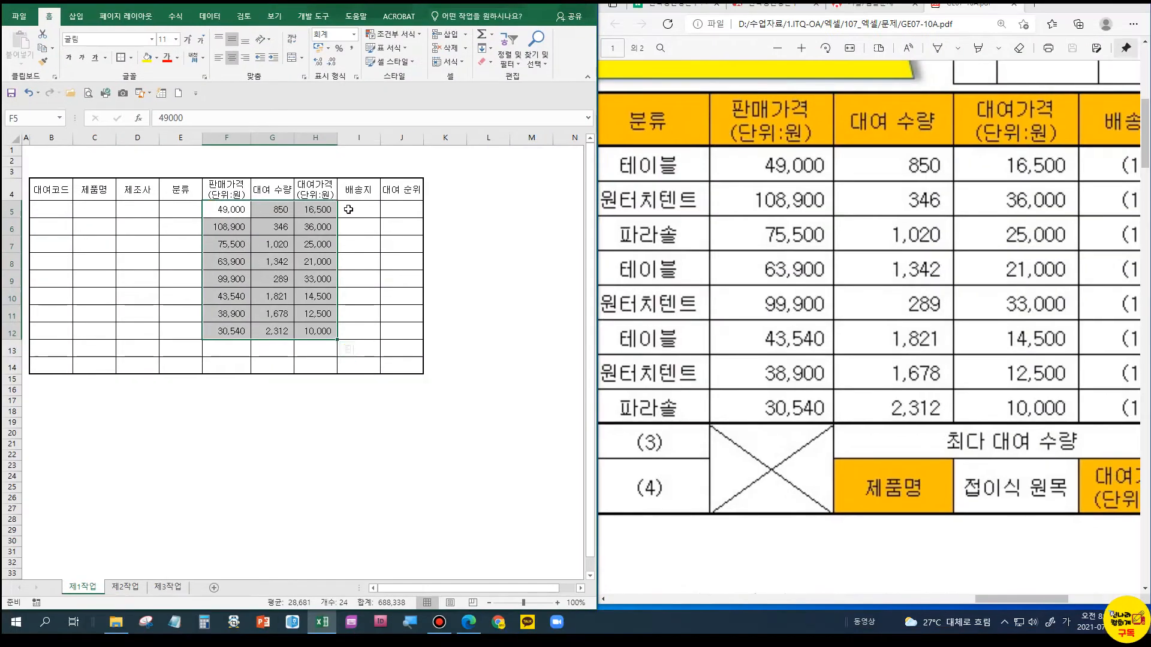
pyautogui.click(392, 84)
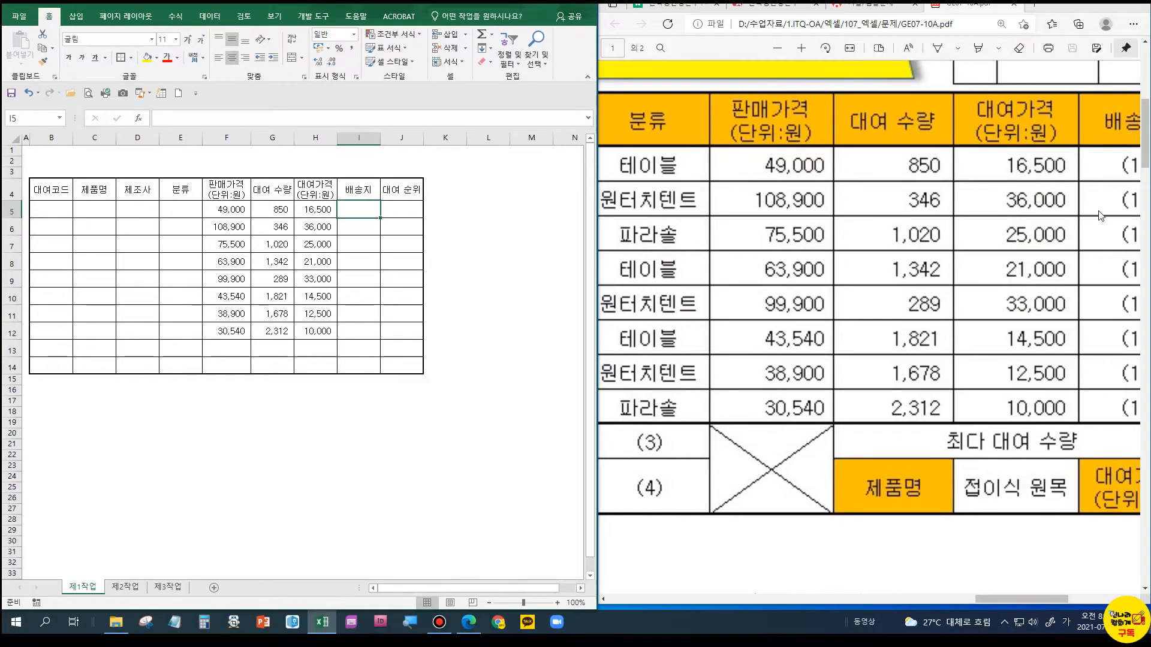
pyautogui.moveTo(1002, 604); pyautogui.dragTo(930, 603)
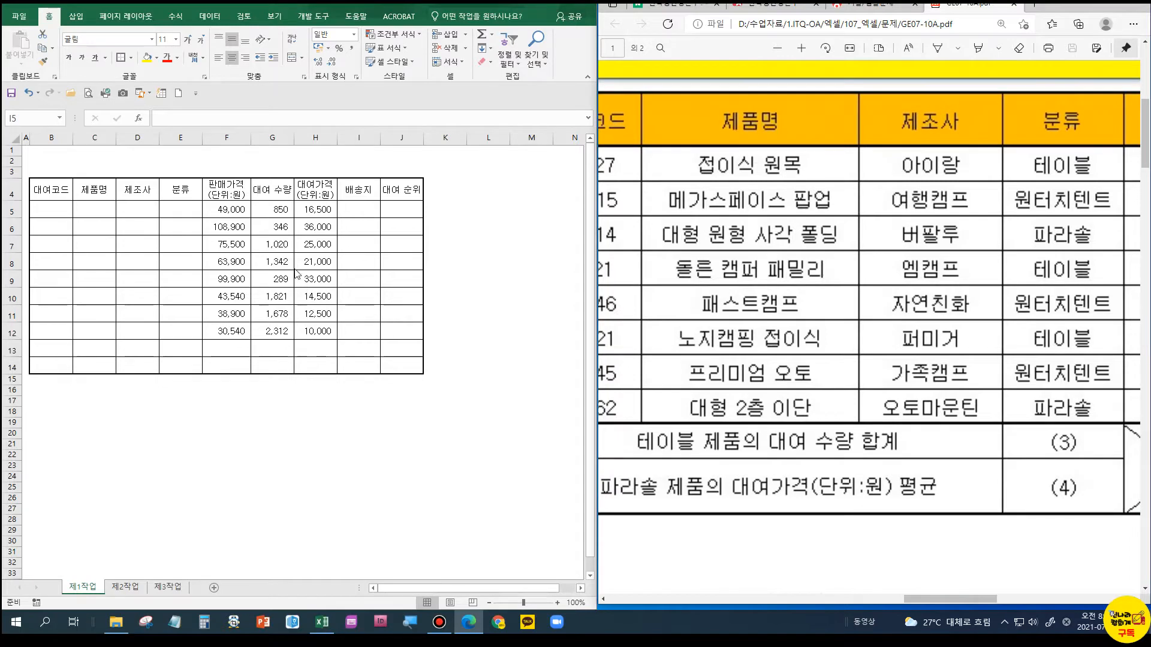
pyautogui.moveTo(78, 211); pyautogui.dragTo(172, 336)
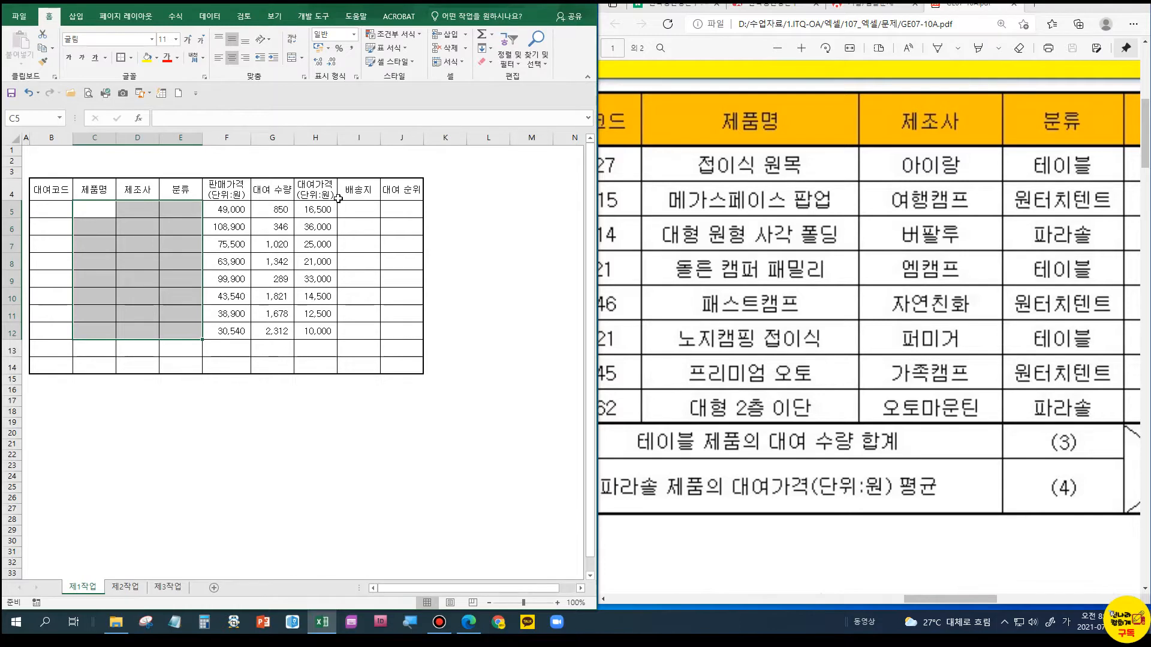
pyautogui.write('접이식 원ㅁ')
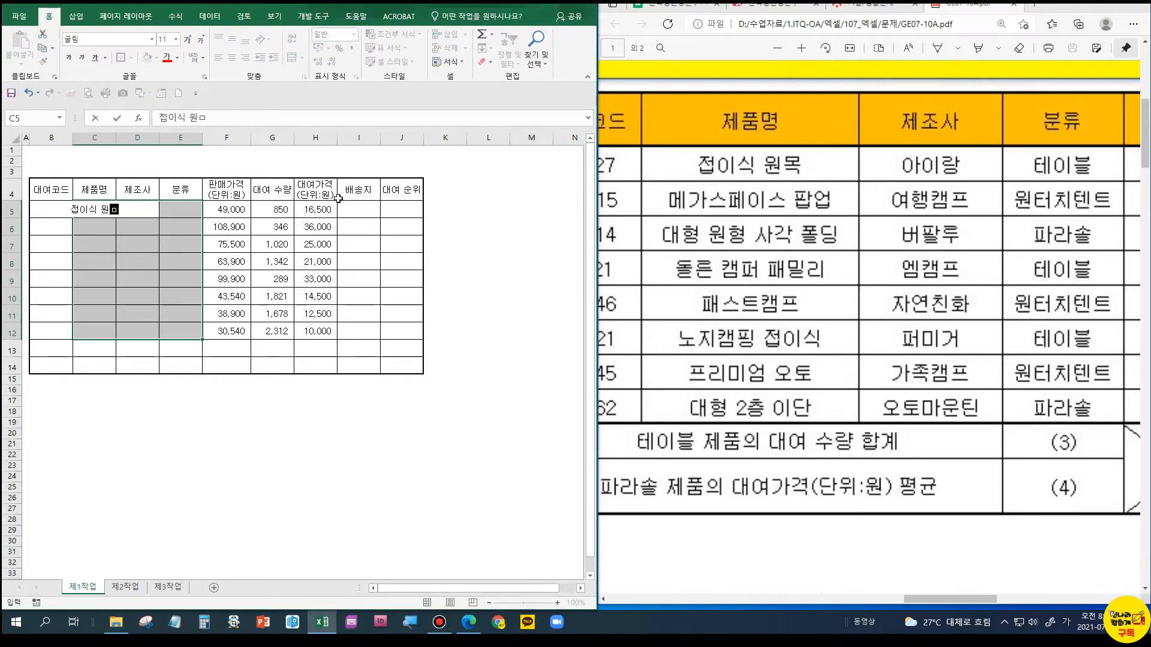
pyautogui.press('Return')
pyautogui.write('메')
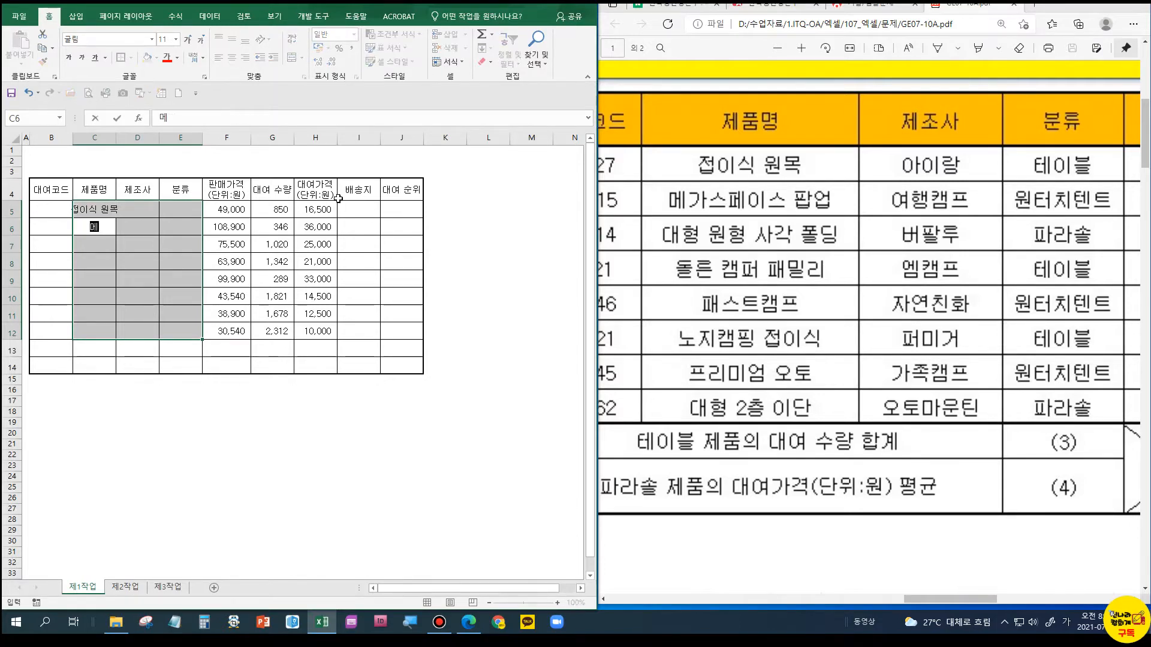
pyautogui.write('가스페이스 팝업')
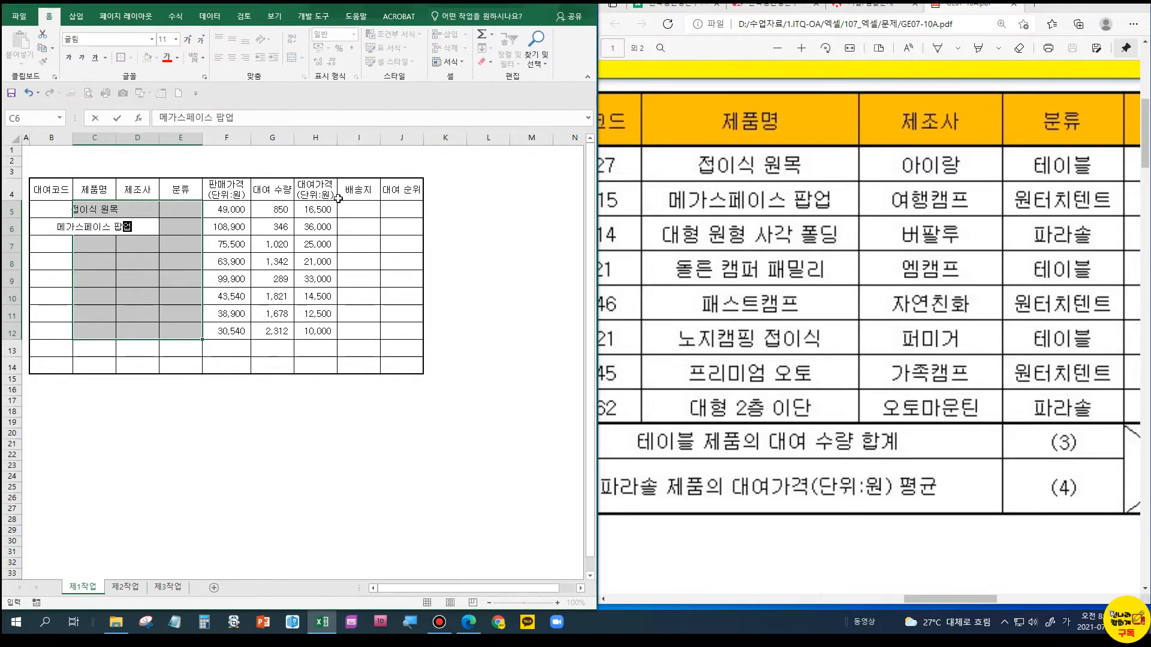
pyautogui.press('Return')
# Enter the 제품명 entries 대형 원형 사각 폴딩, ]돌른 캠퍼 패밀리 and 패스트캠프 in cells C7 to C9
pyautogui.write('대형 ㅇ')
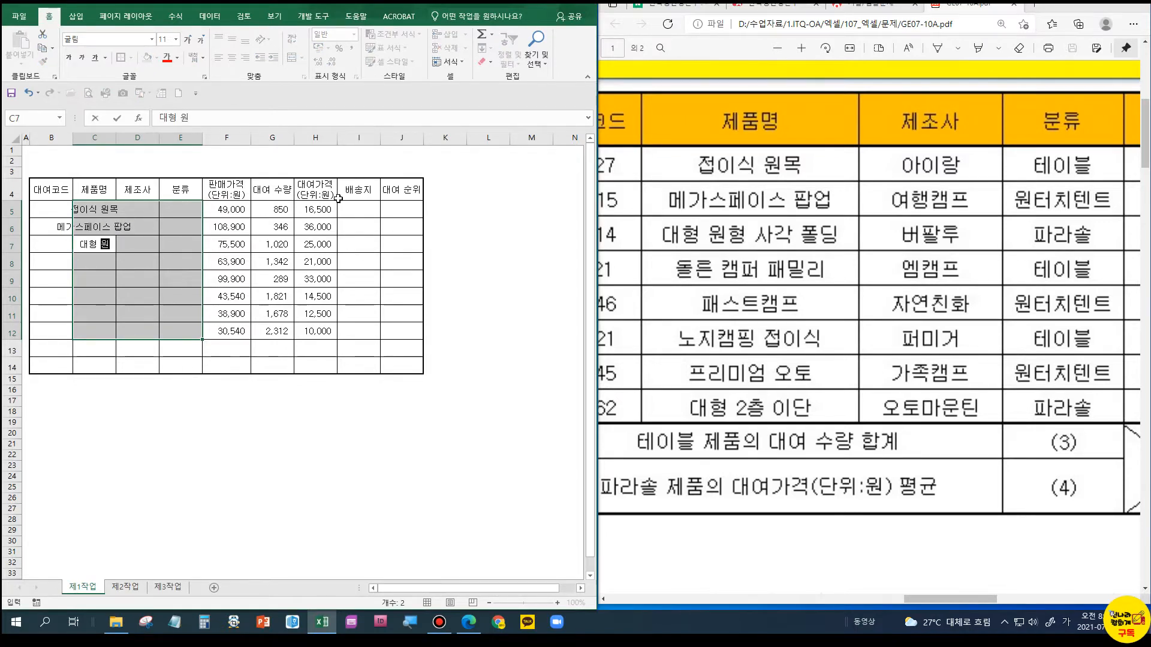
pyautogui.write('형 사각 폴딩')
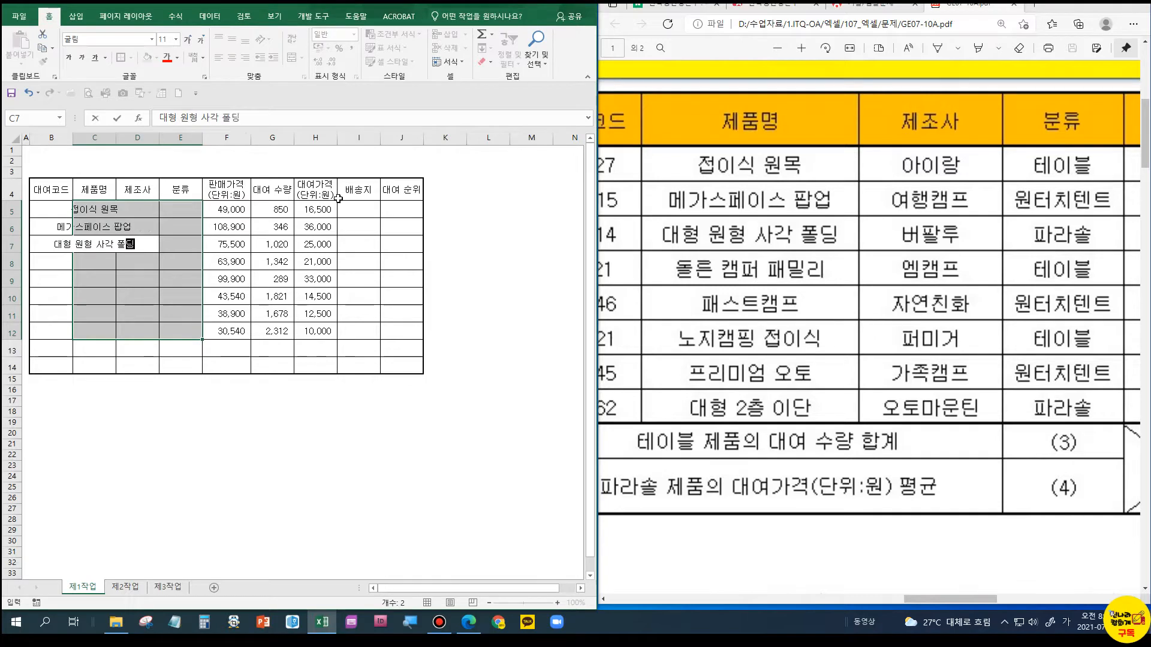
pyautogui.press('Return')
pyautogui.write(']돌른 캠퍼 패밀리')
pyautogui.press('Return')
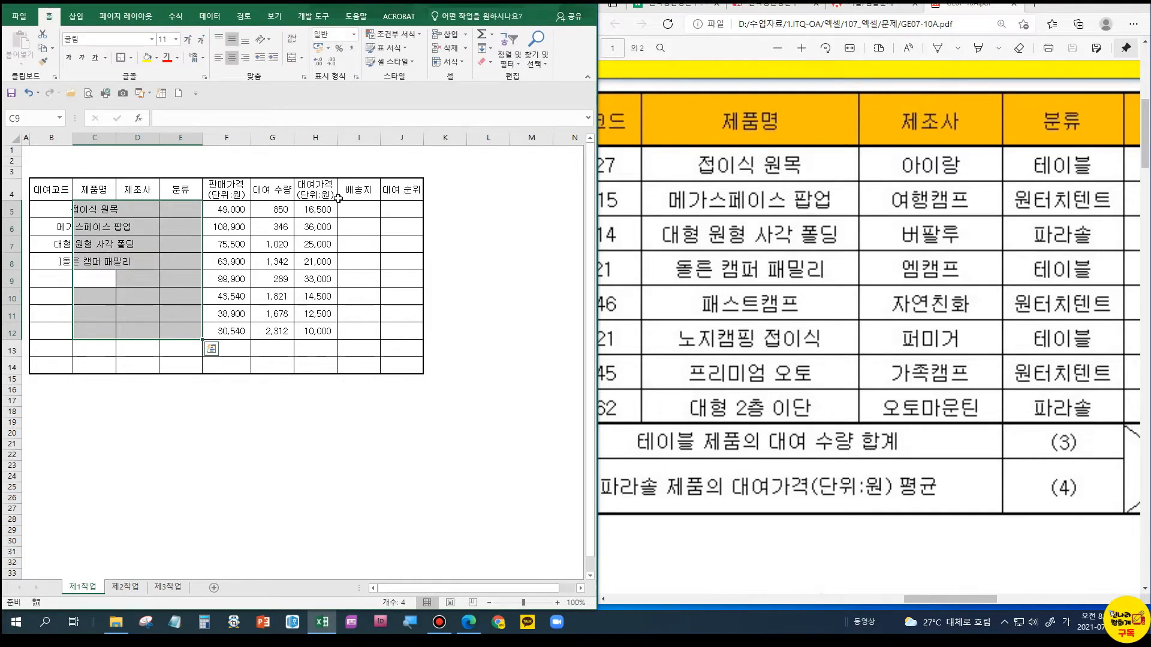
pyautogui.write('ㄴ스트캠프')
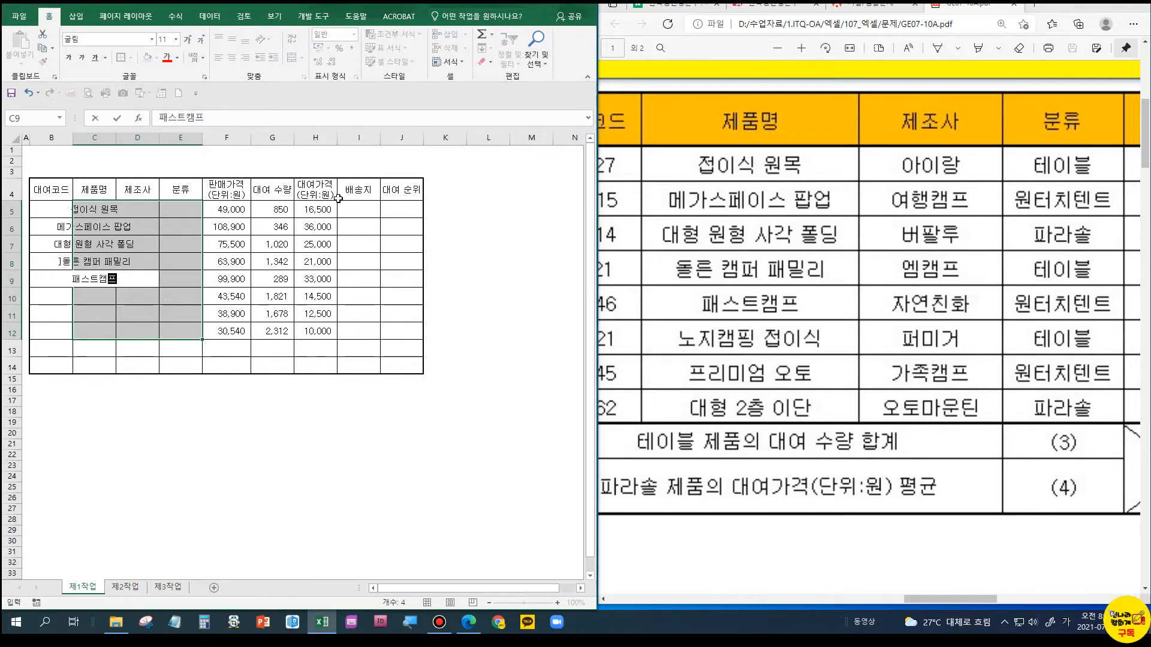
pyautogui.press('Return')
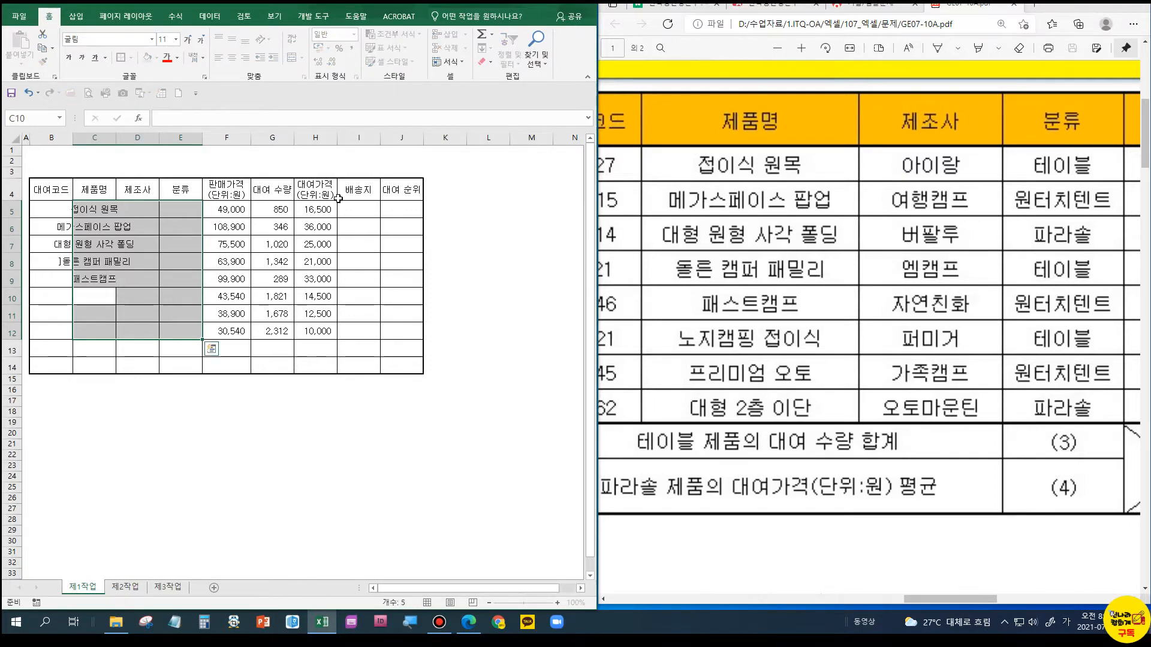
# Enter the 제품명 entries 노지캠핑 접이식, 플리미엄 오토 and 대형 2층 이단 in cells C10 to C12
pyautogui.write('노지캠')
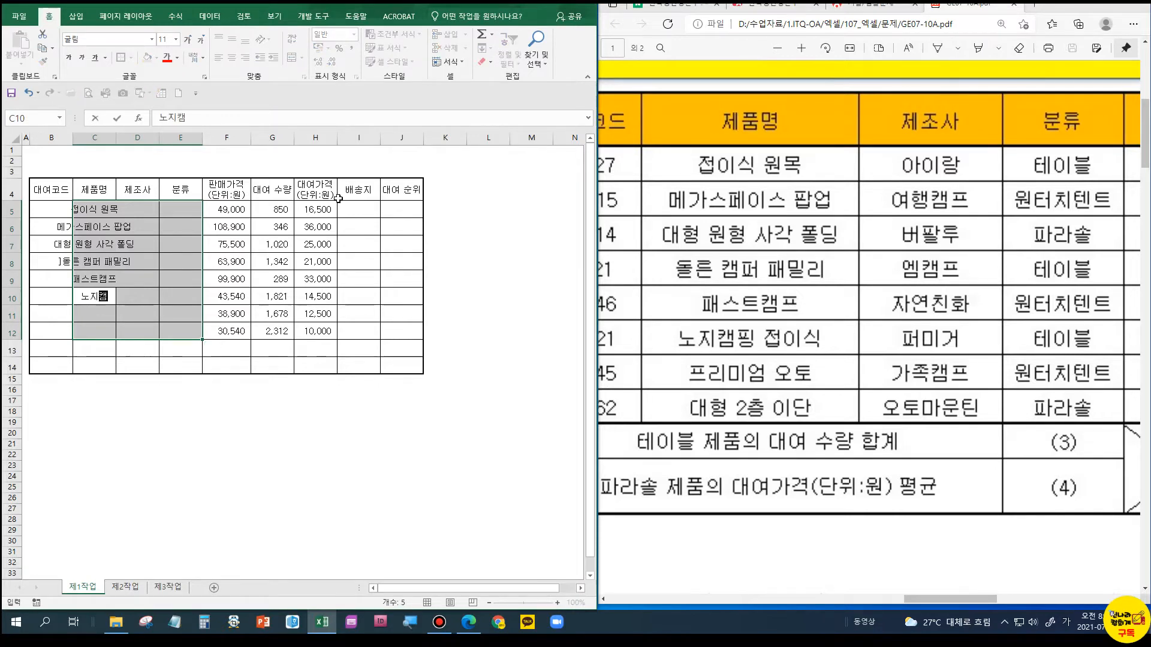
pyautogui.write('핑 접이시ㄱ')
pyautogui.press('Return')
pyautogui.write('플ㄹ')
pyautogui.press('BackSpace')
pyautogui.press('BackSpace')
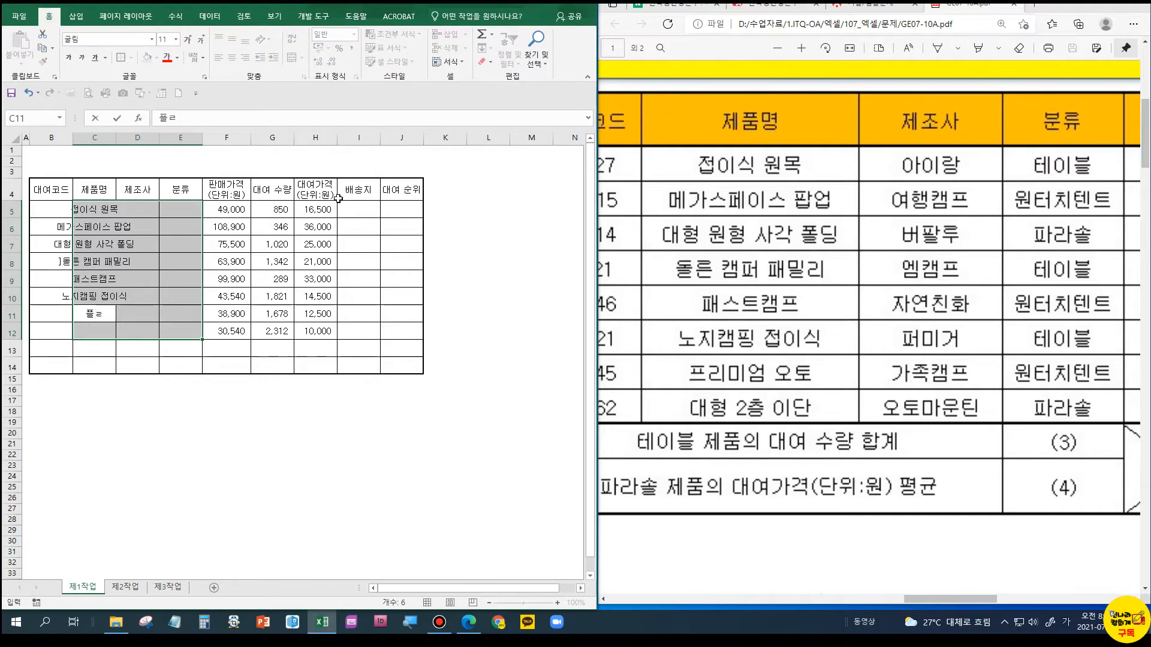
pyautogui.write('ㅍㅡㄹ리미엄 오토')
pyautogui.press('Return')
pyautogui.write('대형')
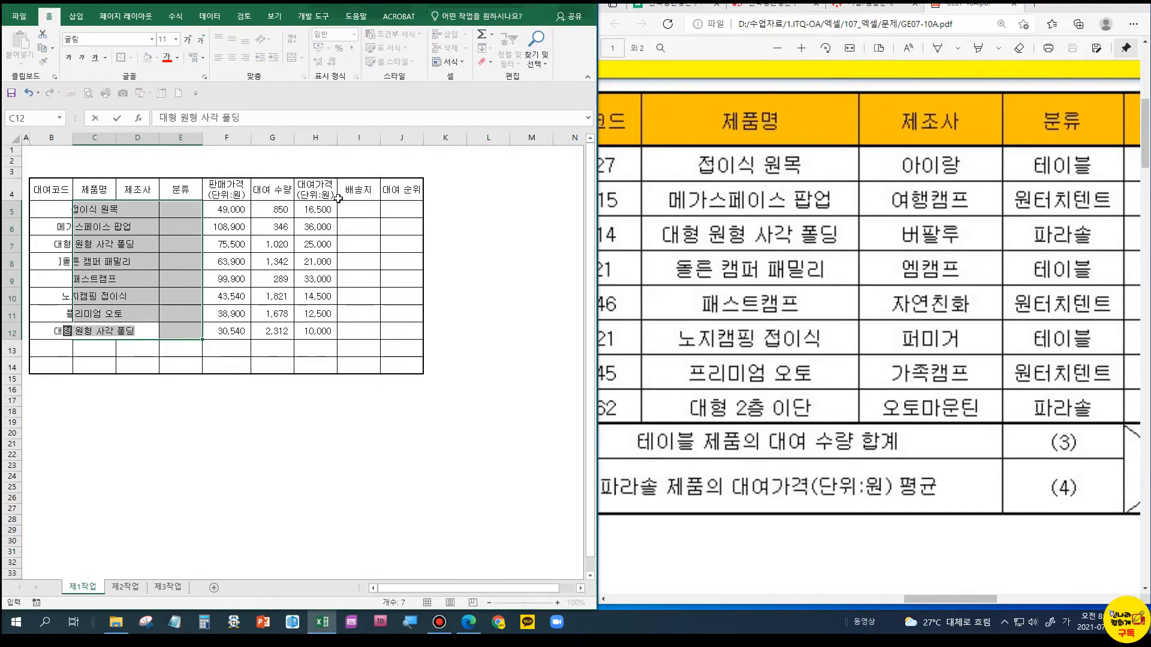
pyautogui.write(' 2층 이단')
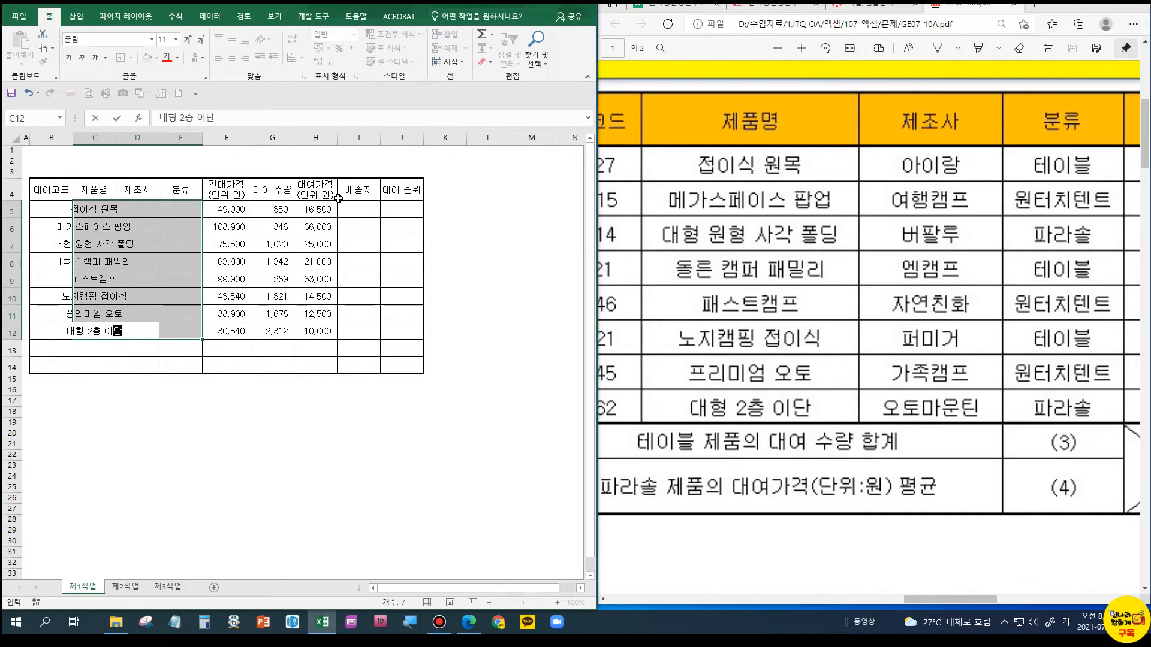
pyautogui.press('Return')
# Enter the 제조사 entries 아이랑, 여행캠프 and 버팔루 in cells D5 to D7
pyautogui.write('아이랑')
pyautogui.press('Return')
pyautogui.write('여행캠프')
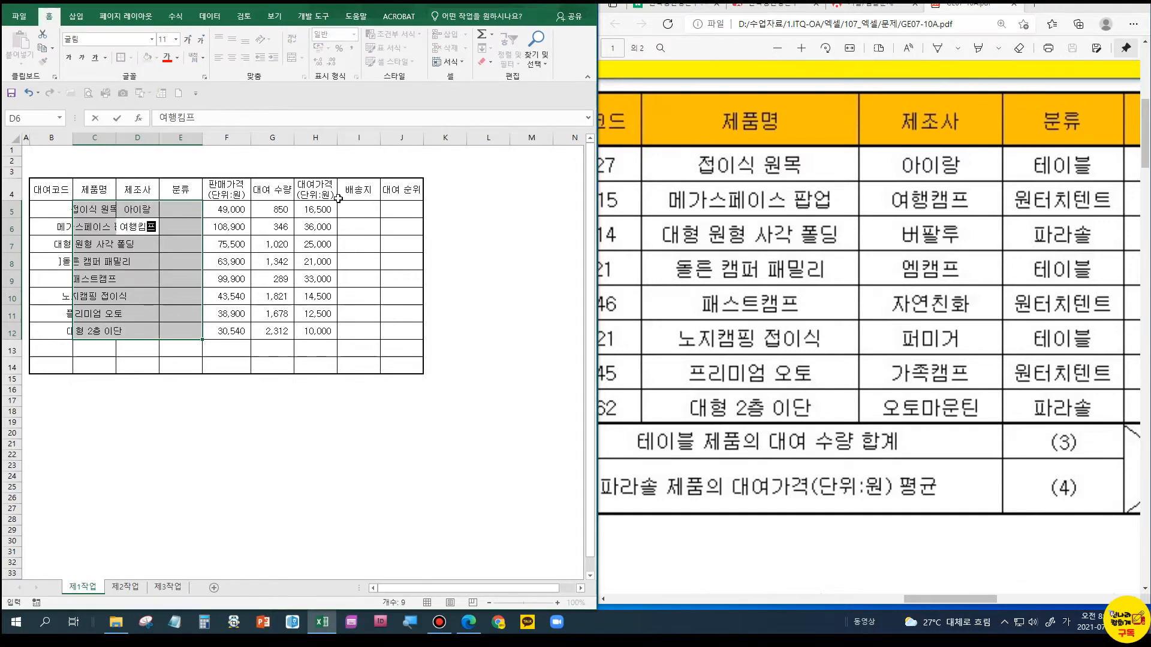
pyautogui.press('Return')
pyautogui.write('벌파')
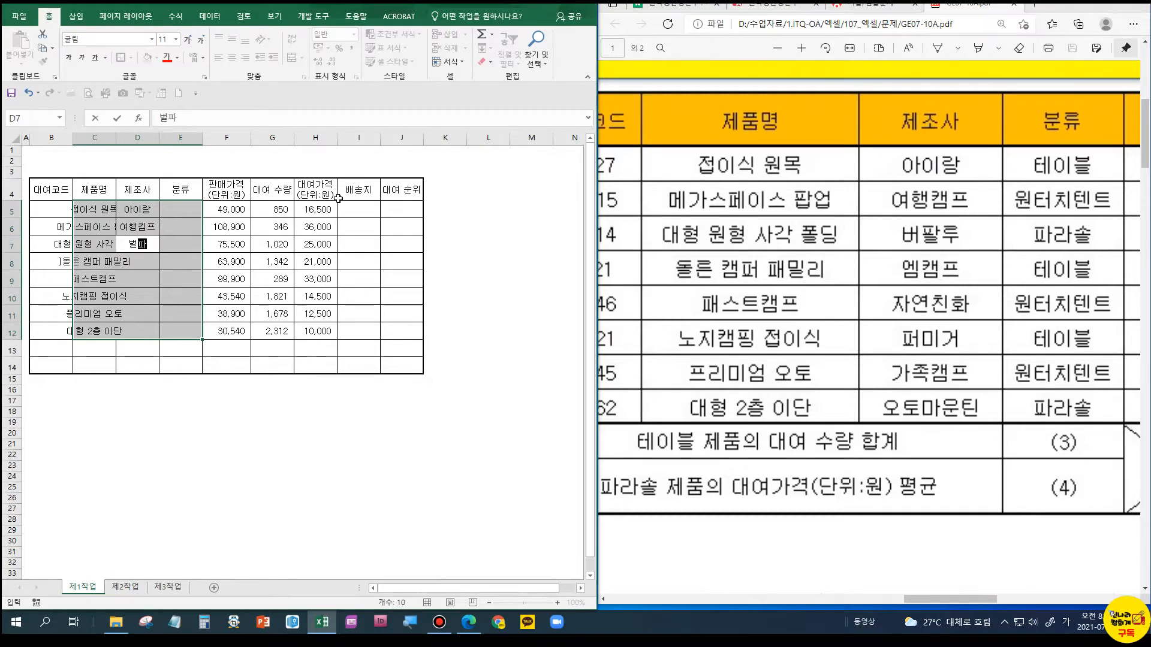
pyautogui.press('BackSpace')
pyautogui.press('BackSpace')
pyautogui.write('버팔루')
pyautogui.press('Return')
# Enter the 제조사 entries 엠캠프, 자연친화, 퍼미거, 가족캠프 and 오토마운틴 in cells D8 to D12
pyautogui.write('엠캐')
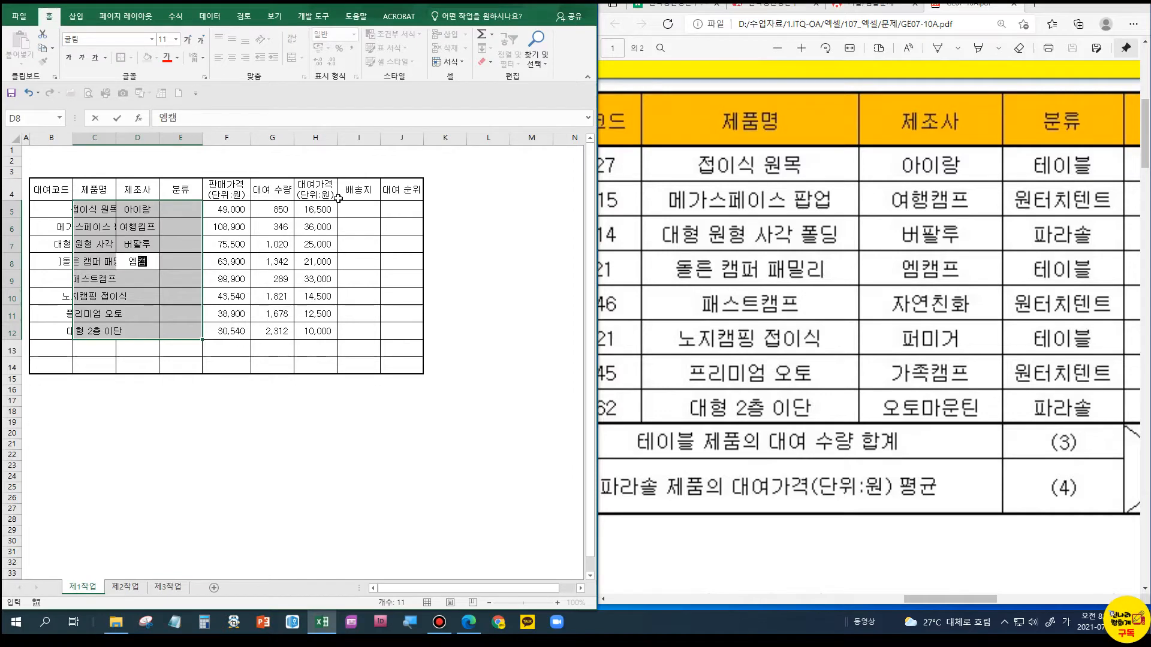
pyautogui.write('프')
pyautogui.press('Return')
pyautogui.write('자연친화')
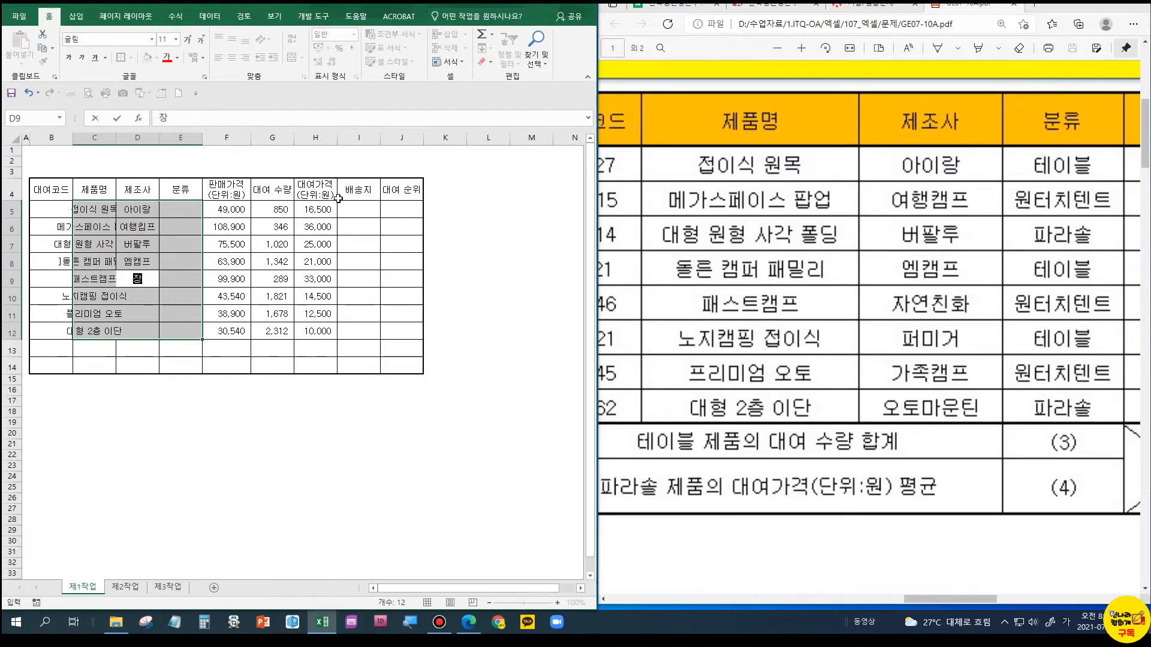
pyautogui.press('Return')
pyautogui.write('퍼미거')
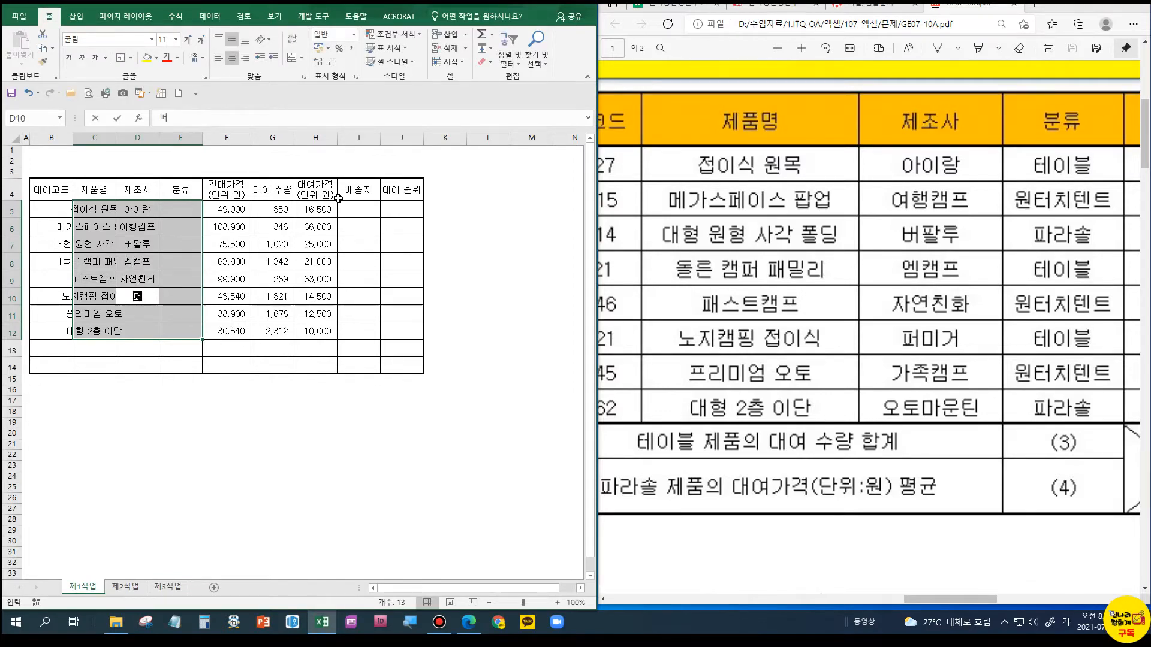
pyautogui.press('Return')
pyautogui.write('가족캠프')
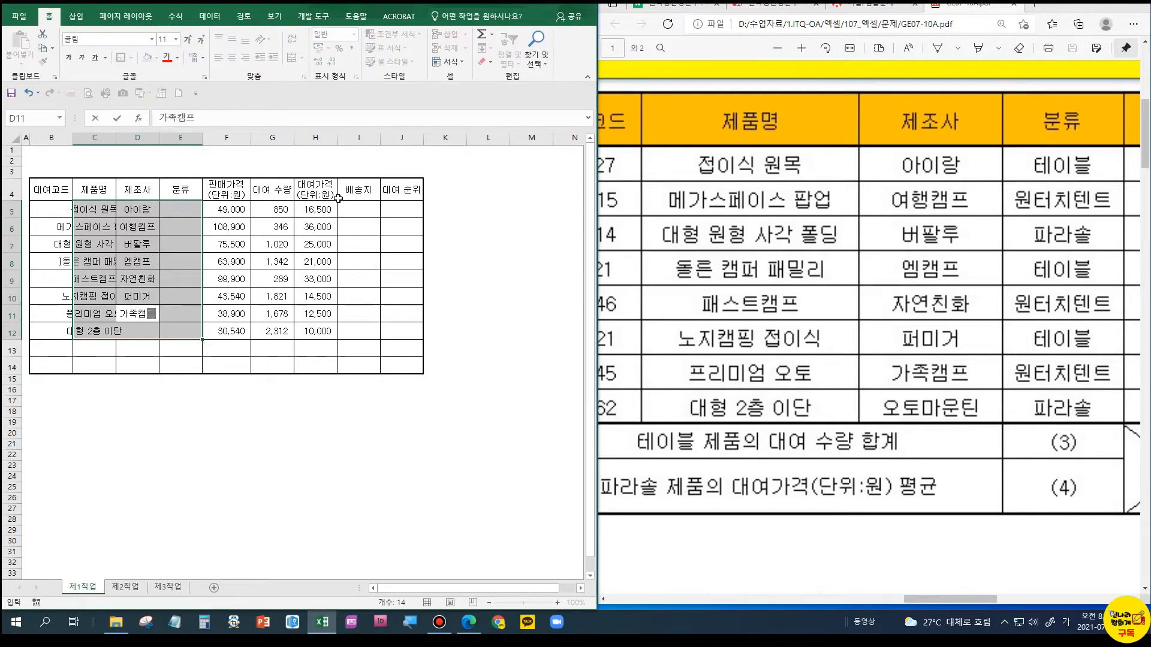
pyautogui.press('Return')
pyautogui.write('오토마운틴')
pyautogui.press('Return')
# Enter the 분류 entries 테이블, 원터치텐트, 파라솔 and 테이블 in cells E5 to E8
pyautogui.write('테이블')
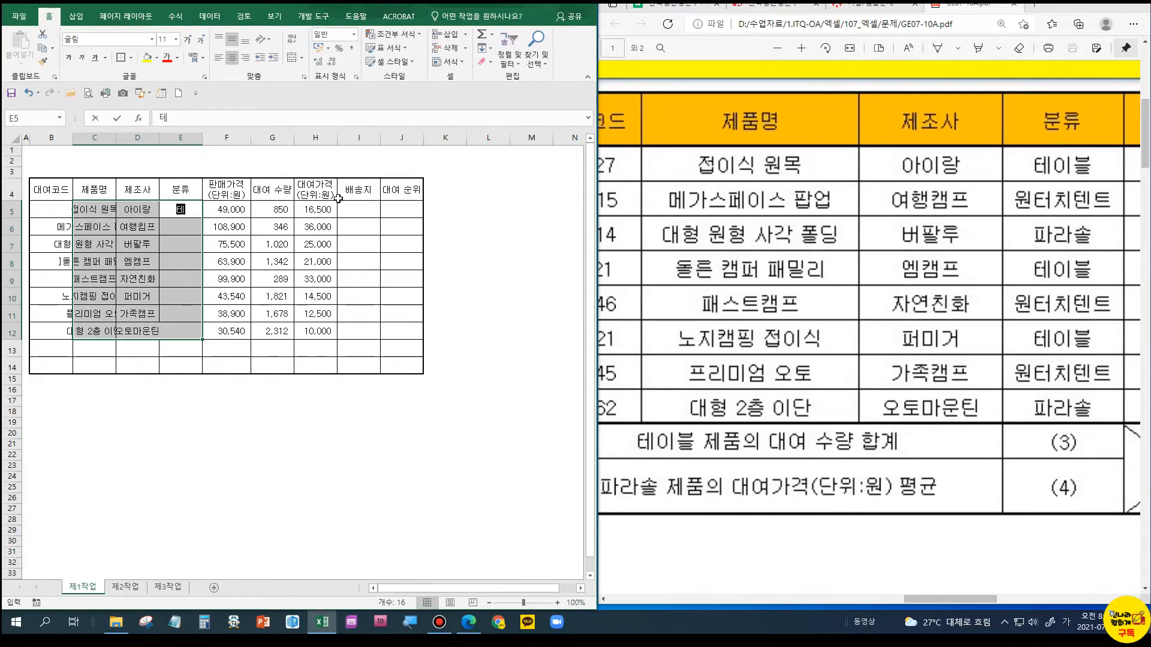
pyautogui.press('Return')
pyautogui.write('원터치텐트')
pyautogui.press('Return')
pyautogui.write('파라솔')
pyautogui.press('Return')
pyautogui.write('테')
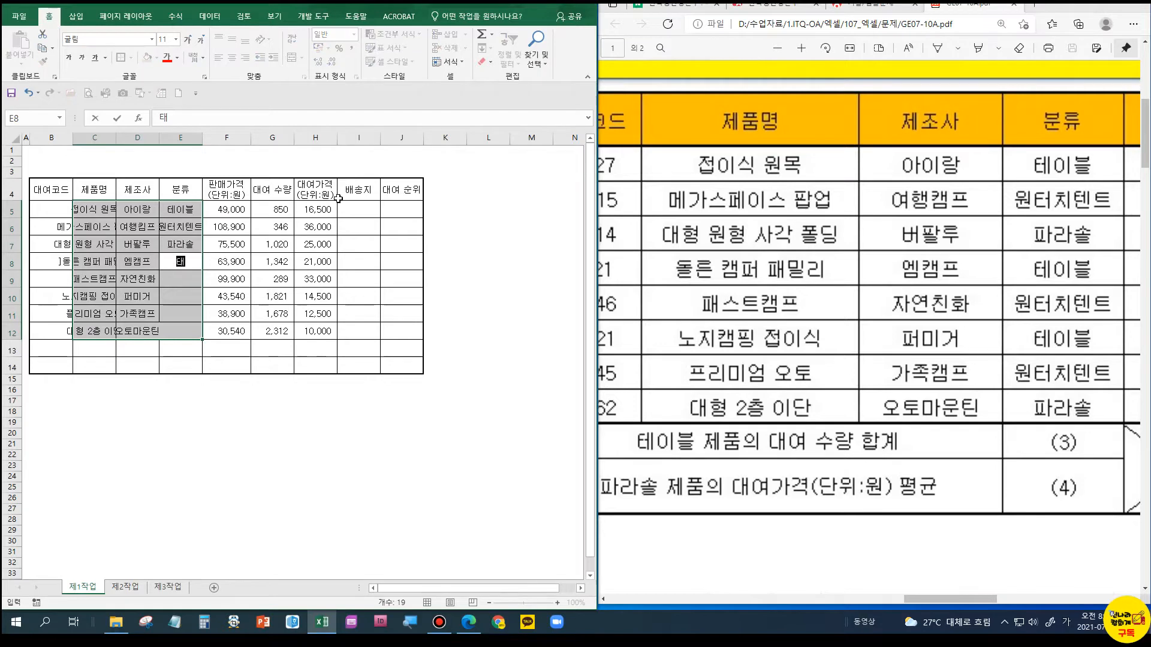
pyautogui.write('이블')
pyautogui.press('Return')
# Enter the 분류 entries 원터치텐트, 테이블, 원터치텐트 and 파라솔 in cells E9 to E12
pyautogui.write('워ㄴ터치텐트')
pyautogui.press('Return')
pyautogui.write('테이블')
pyautogui.press('Return')
pyautogui.write('우ㅓㄴ터치텐트')
pyautogui.press('Return')
pyautogui.write('파라솔')
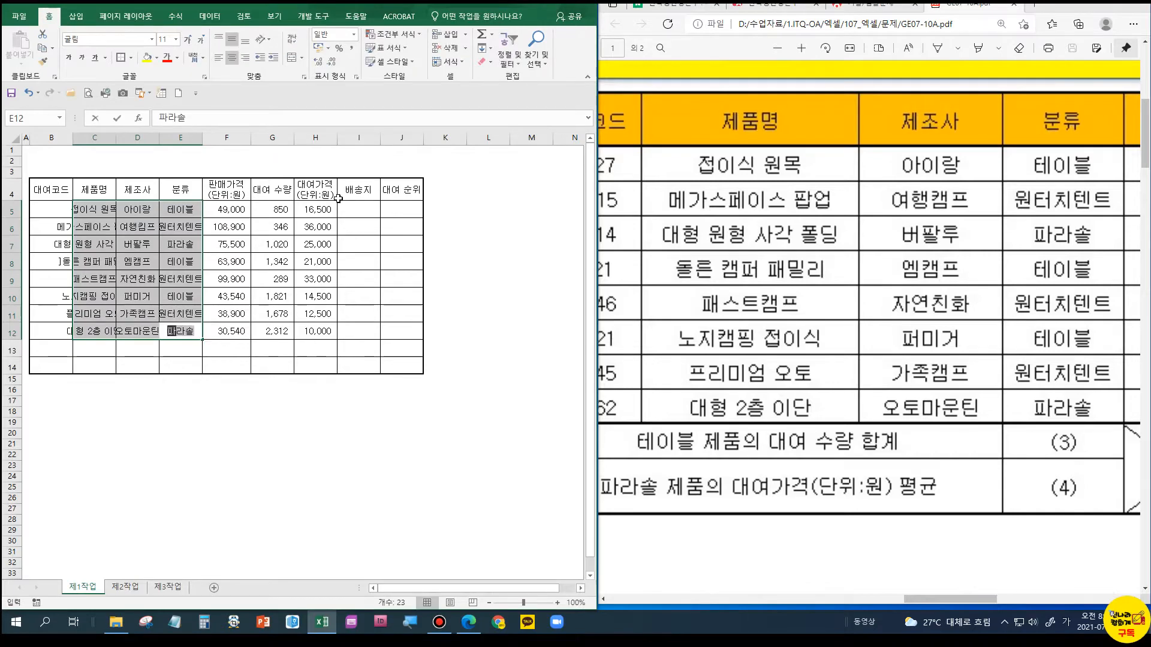
pyautogui.press('Return')
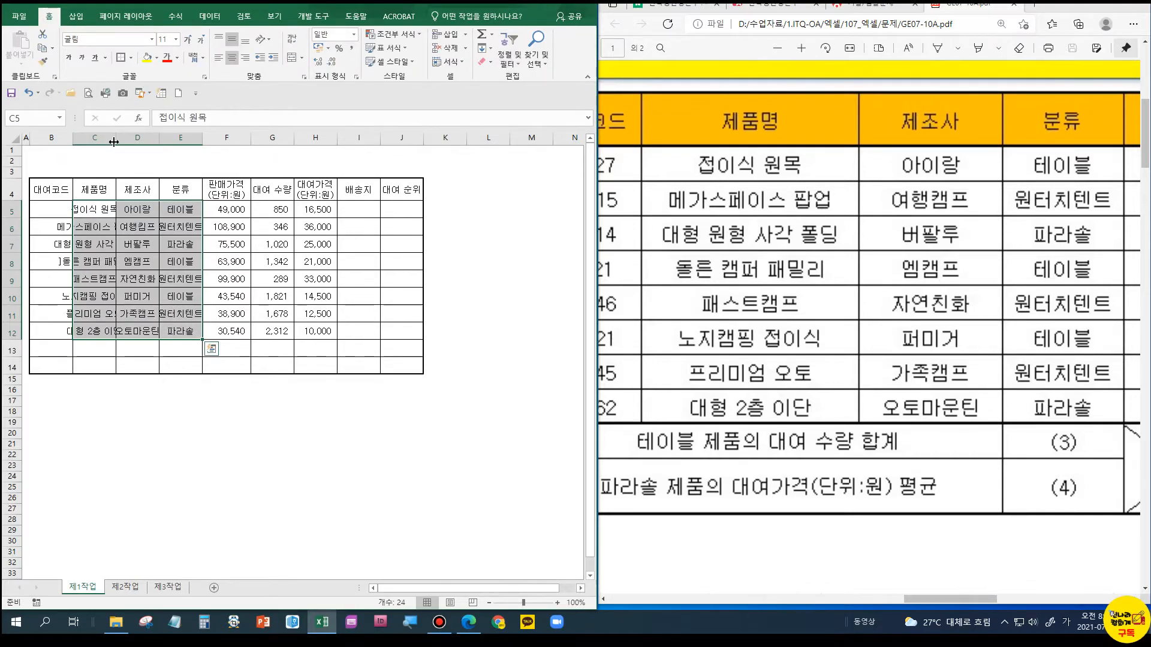
# Widen the 제품명, 제조사 and 분류 columns so their text fits inside the cells
pyautogui.hotkey('ctrl', '1')
pyautogui.click(148, 140)
pyautogui.moveTo(156, 143)
pyautogui.mouseDown()
pyautogui.moveTo(136, 134)
pyautogui.moveTo(159, 147)
pyautogui.mouseUp()
pyautogui.press('Escape')
pyautogui.doubleClick(116, 137)
pyautogui.moveTo(251, 140); pyautogui.dragTo(219, 139)
# Remove the stray ] from the start of the product name in cell C8
pyautogui.click(96, 245)
pyautogui.doubleClick(93, 261)
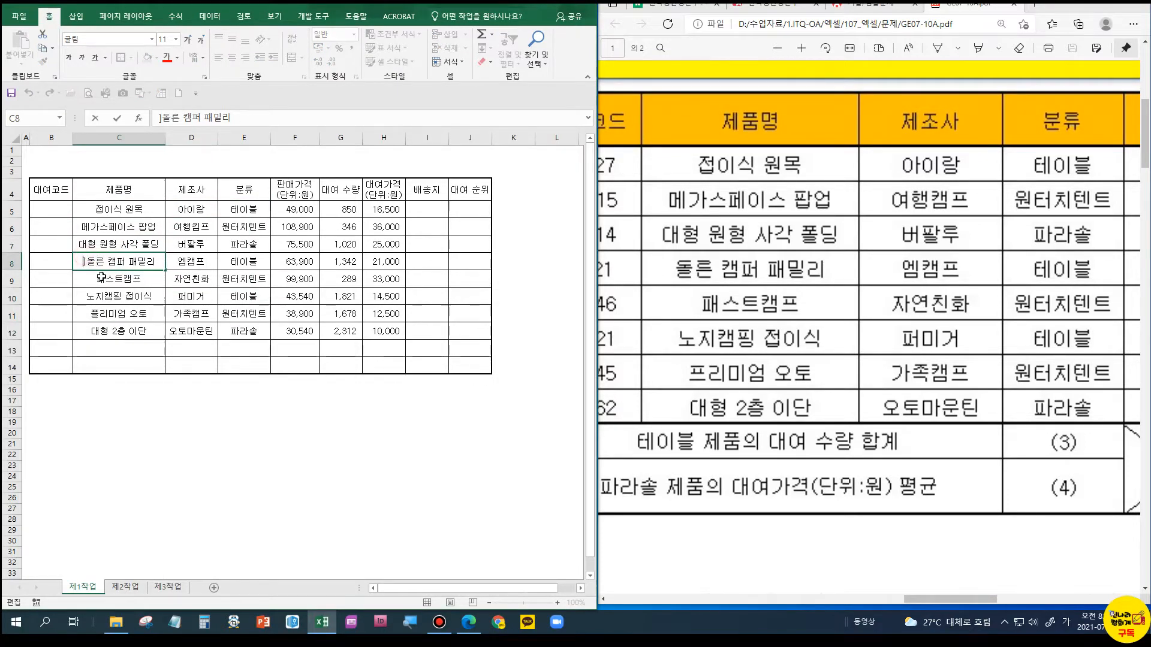
pyautogui.press('Delete')
pyautogui.press('Return')
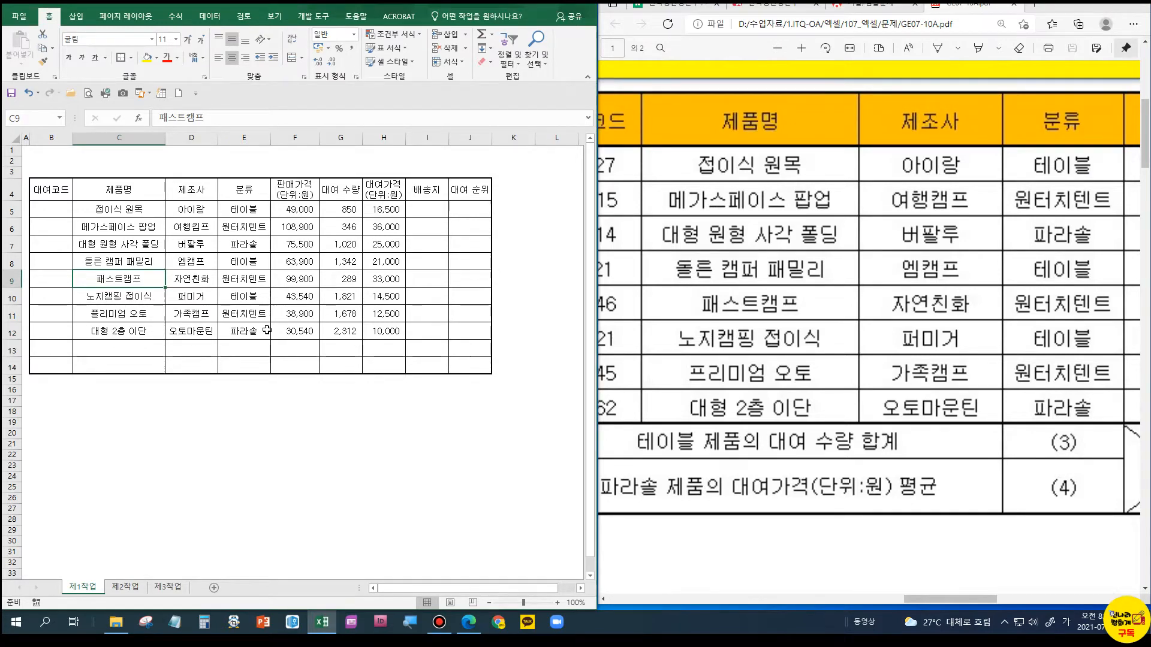
# Enter the 대여코드 values T-127 and M-215 in cells B5 and B6
pyautogui.click(55, 209)
pyautogui.click(861, 554)
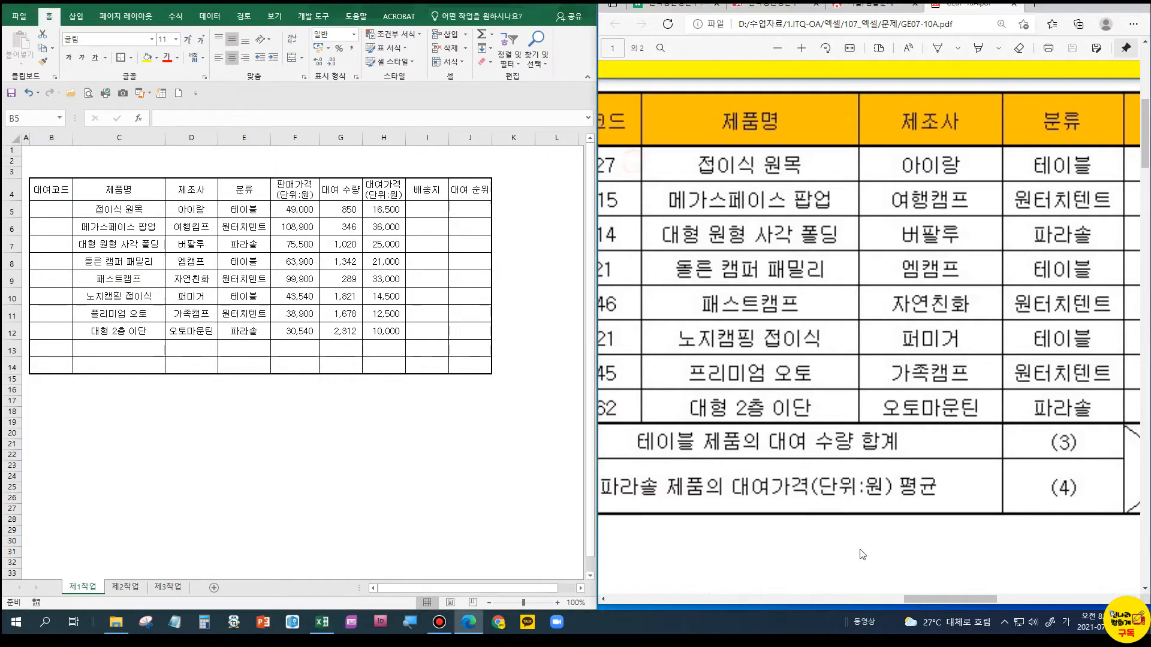
pyautogui.moveTo(909, 599); pyautogui.dragTo(887, 599)
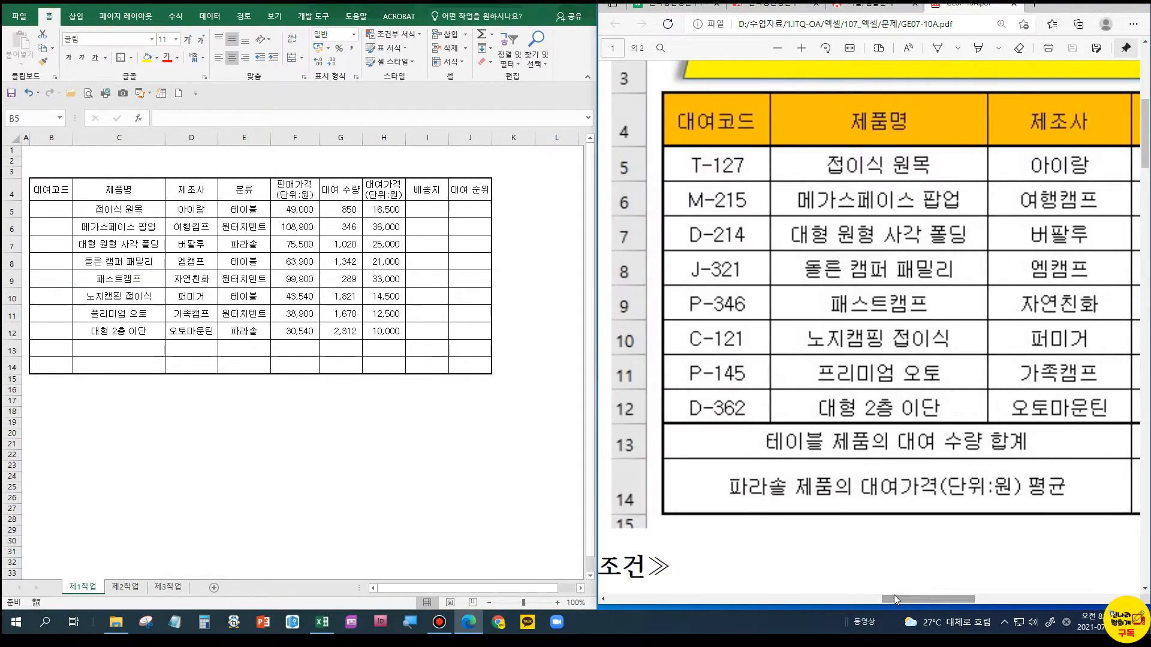
pyautogui.moveTo(54, 209); pyautogui.dragTo(65, 332)
pyautogui.write('ㅅ')
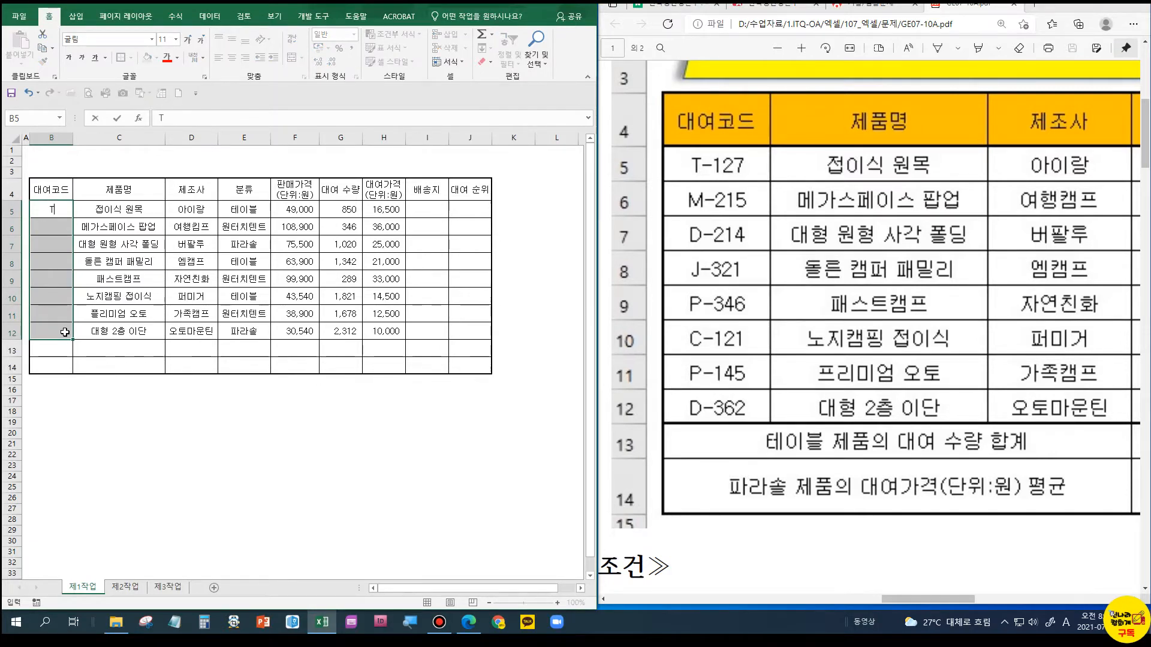
pyautogui.write('-127')
pyautogui.press('Return')
pyautogui.write('M-215')
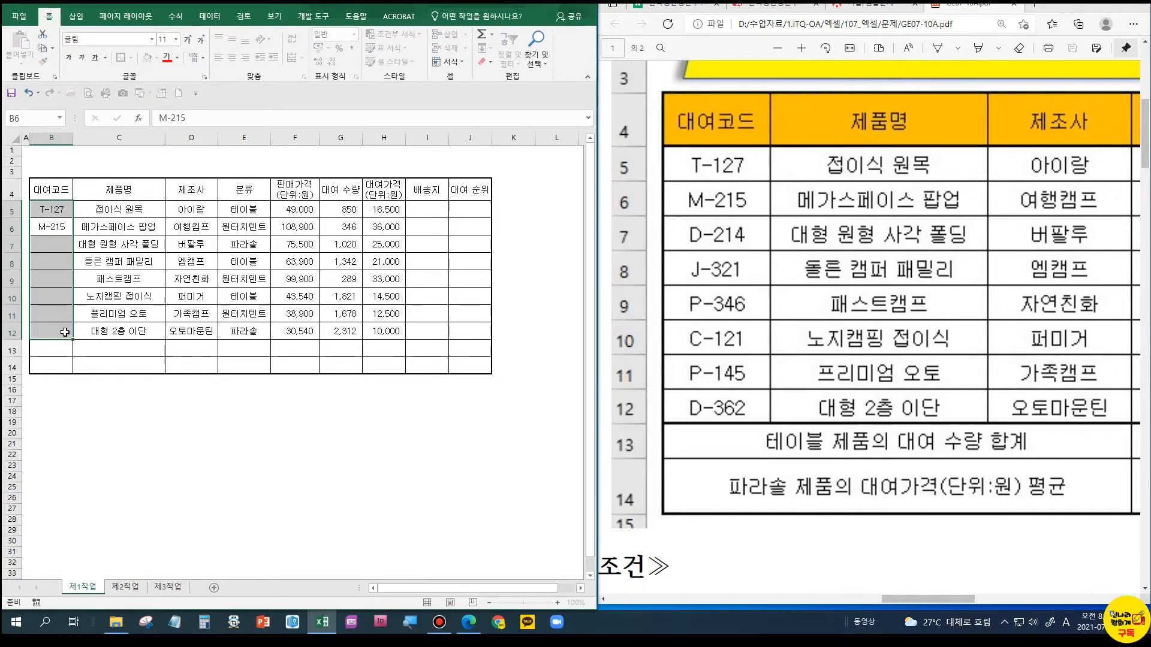
pyautogui.press('Return')
# Enter the 대여코드 values D-214, J-321 and P-346 in cells B7 to B9
pyautogui.write('D')
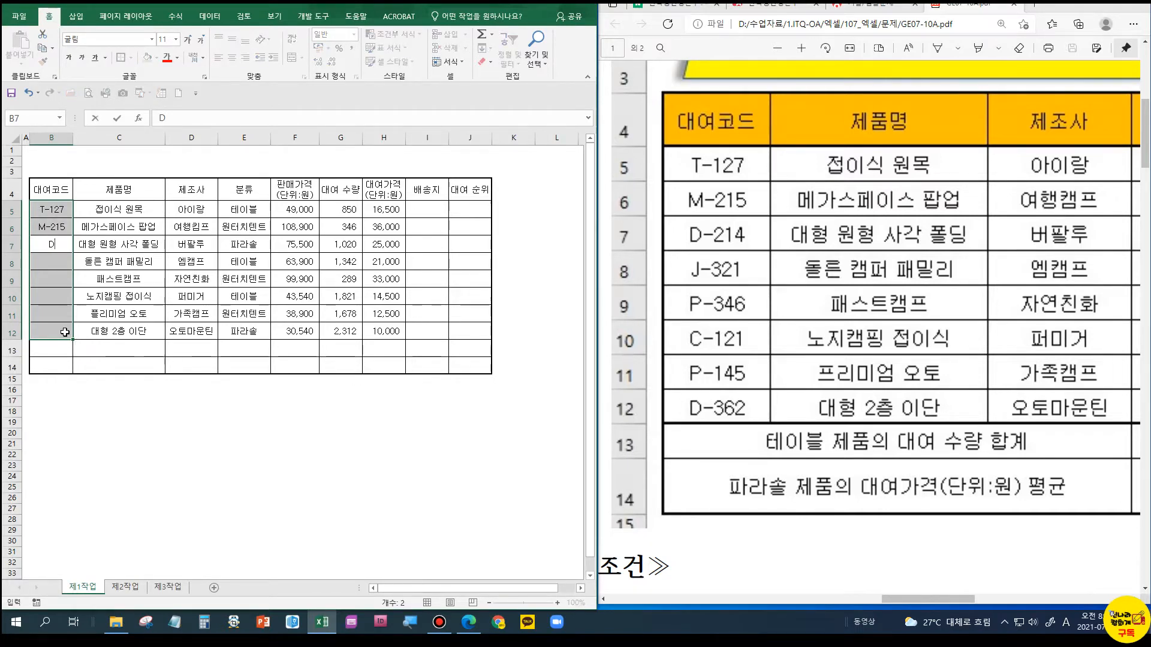
pyautogui.write('-214')
pyautogui.press('Return')
pyautogui.write('J')
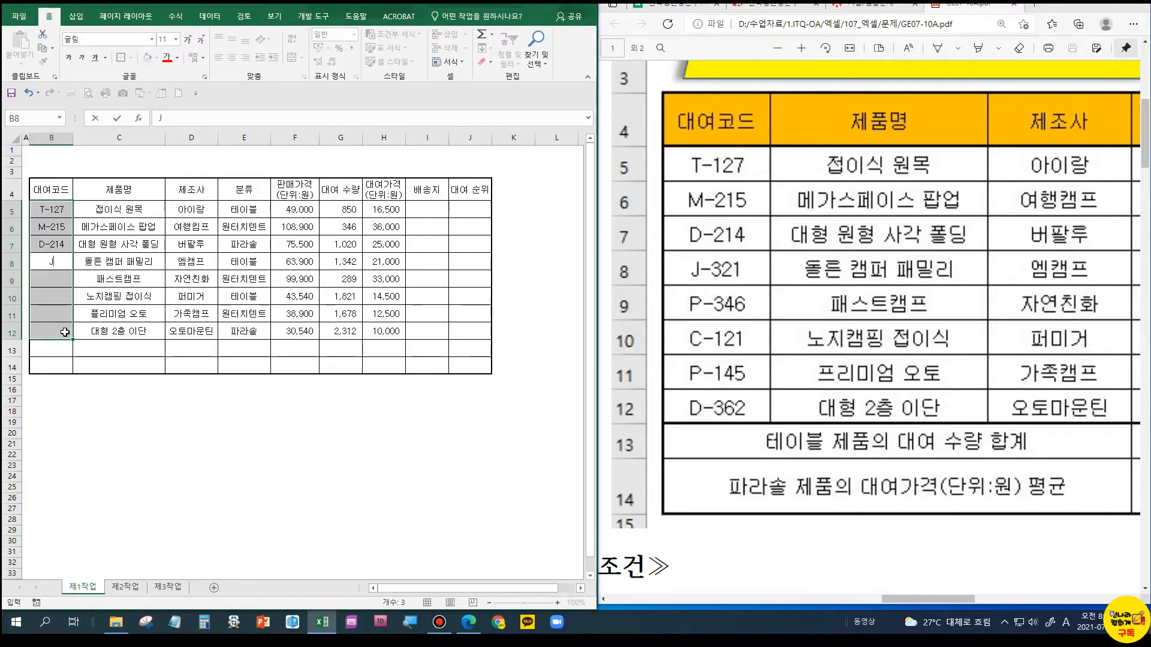
pyautogui.write('-321')
pyautogui.press('Return')
pyautogui.write('P')
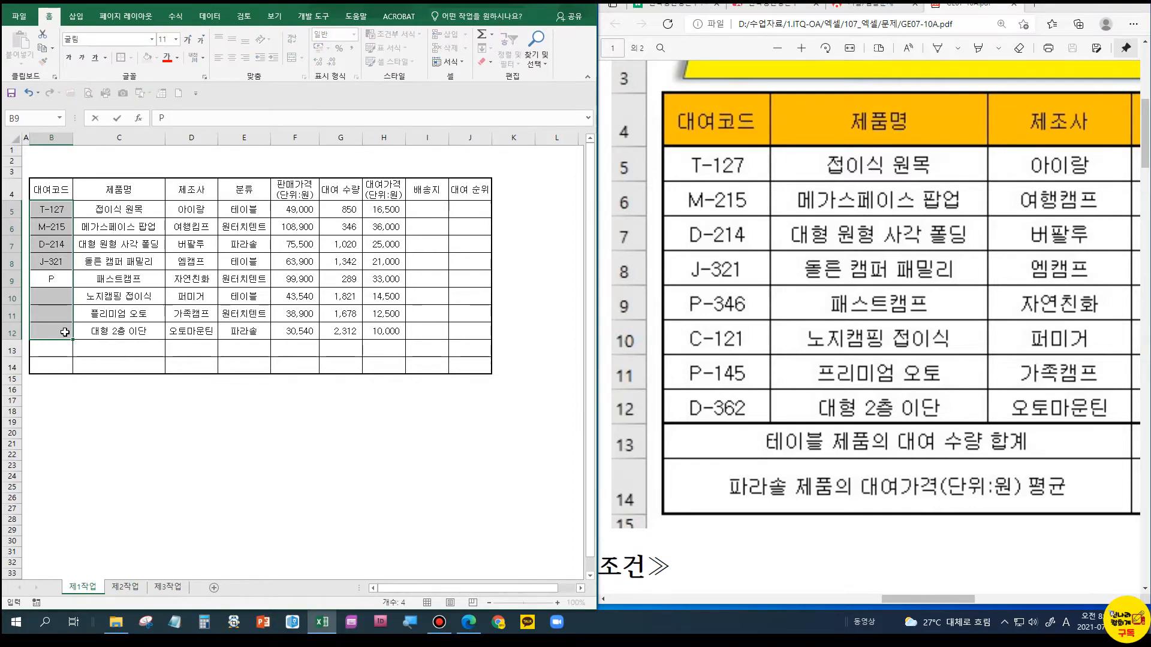
pyautogui.write('-346')
pyautogui.press('Return')
# Enter the 대여코드 values C-121, P-145 and D-362 in cells B10 to B12
pyautogui.write('C-121')
pyautogui.press('Return')
pyautogui.write('P-145')
pyautogui.press('Return')
pyautogui.write('D-362')
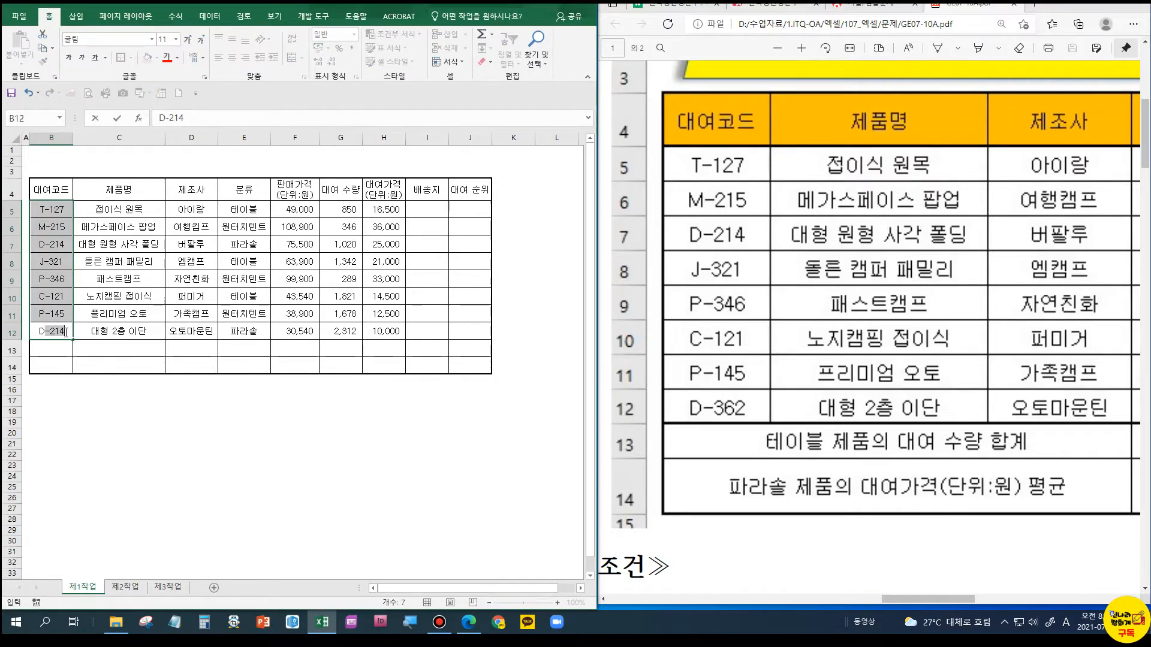
pyautogui.press('Return')
pyautogui.click(103, 317)
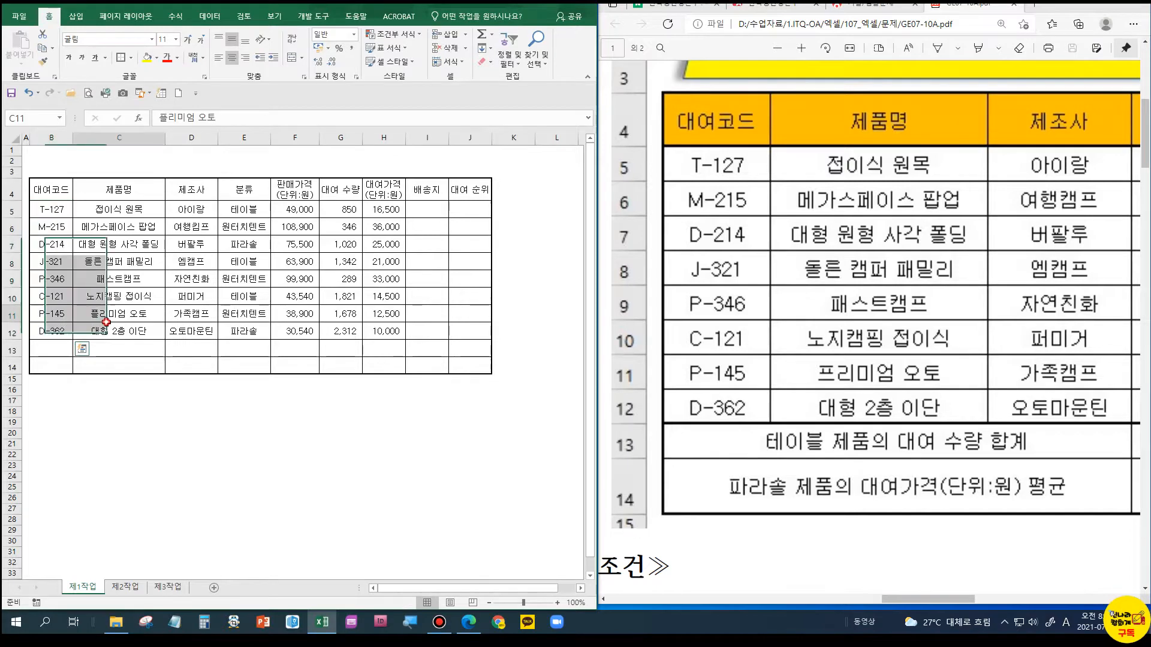
pyautogui.click(280, 258)
# Merge and center cells B13:D13 and fill the same merge down to B14:D14
pyautogui.moveTo(51, 349); pyautogui.dragTo(190, 349)
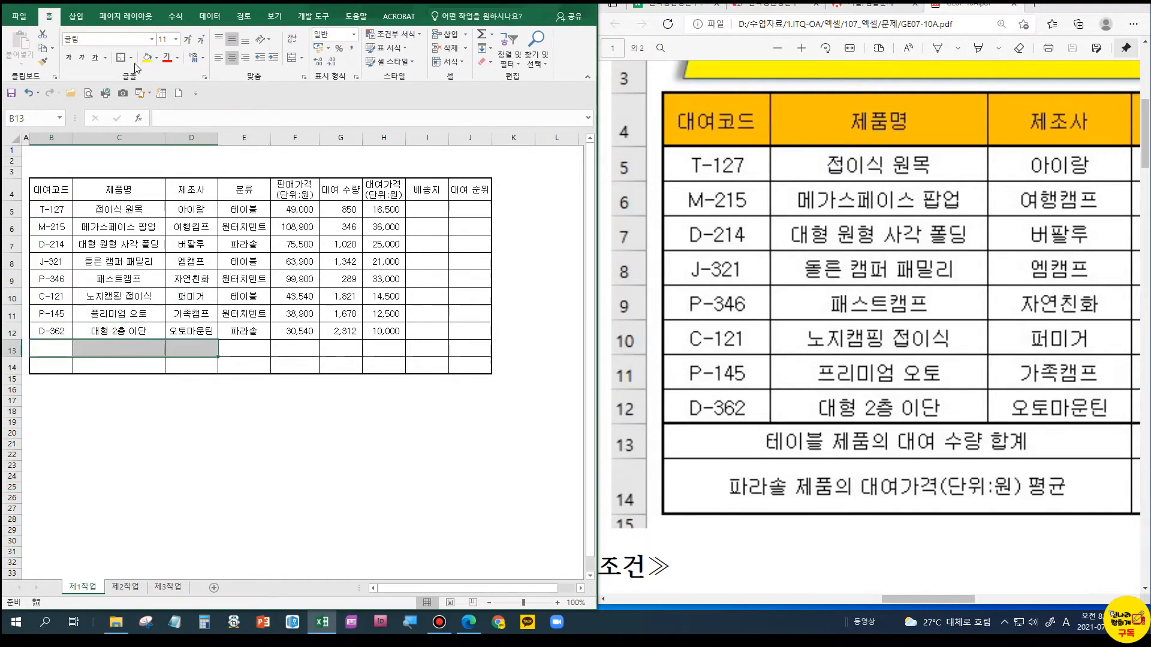
pyautogui.click(292, 57)
pyautogui.click(58, 366)
pyautogui.moveTo(57, 367); pyautogui.dragTo(188, 372)
pyautogui.click(161, 354)
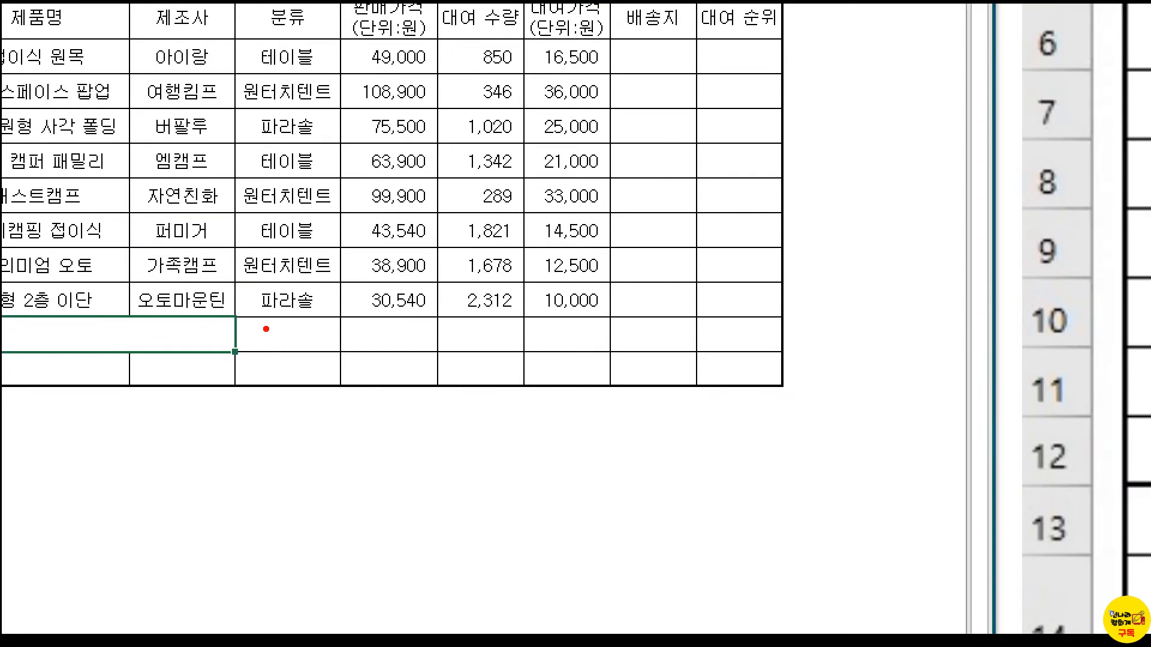
pyautogui.moveTo(266, 329); pyautogui.dragTo(287, 317)
pyautogui.moveTo(243, 361)
pyautogui.mouseDown()
pyautogui.moveTo(221, 360)
pyautogui.moveTo(250, 345)
pyautogui.mouseUp()
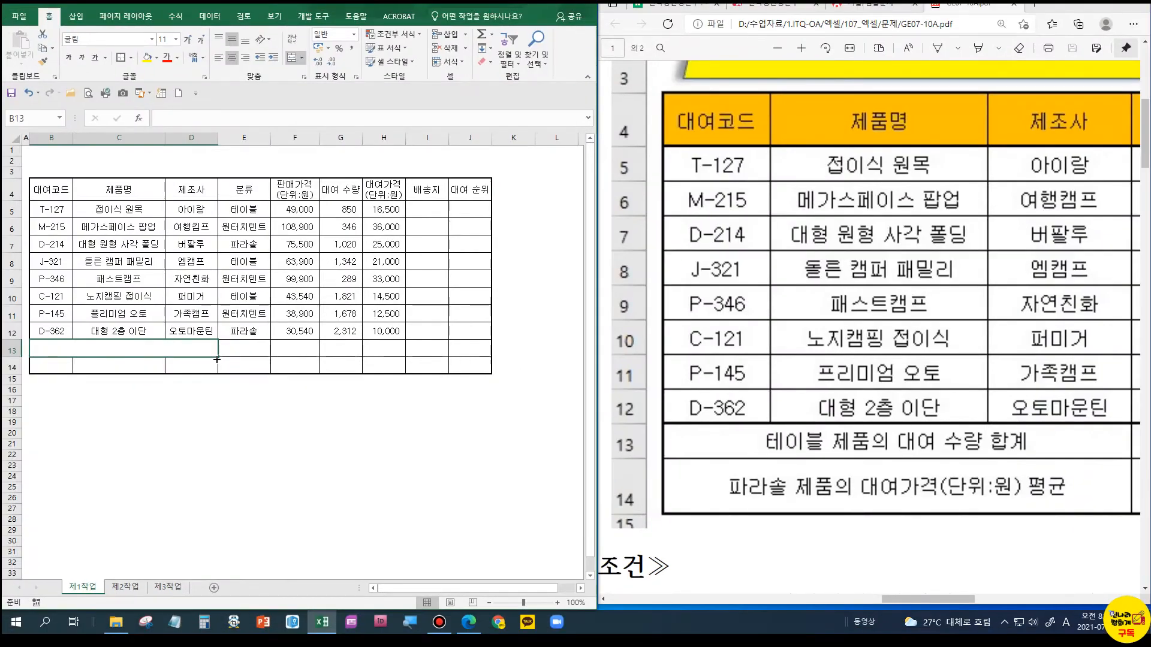
pyautogui.moveTo(235, 351)
pyautogui.mouseDown()
pyautogui.moveTo(235, 371)
pyautogui.moveTo(217, 366)
pyautogui.mouseUp()
pyautogui.click(160, 400)
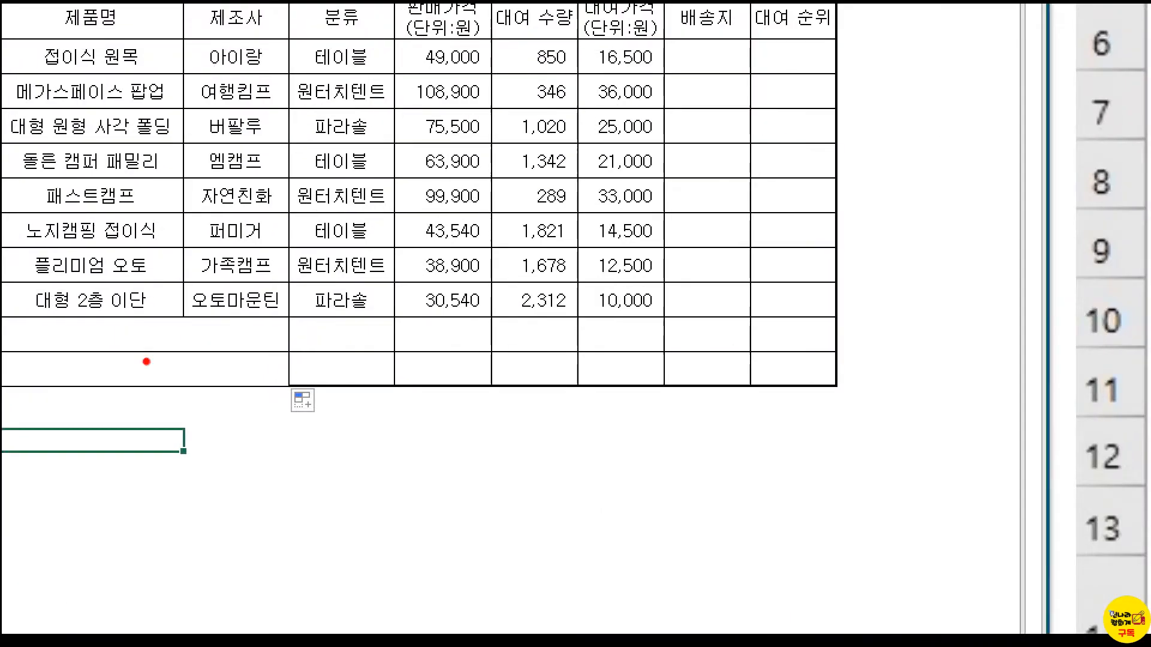
pyautogui.moveTo(158, 387); pyautogui.dragTo(293, 384)
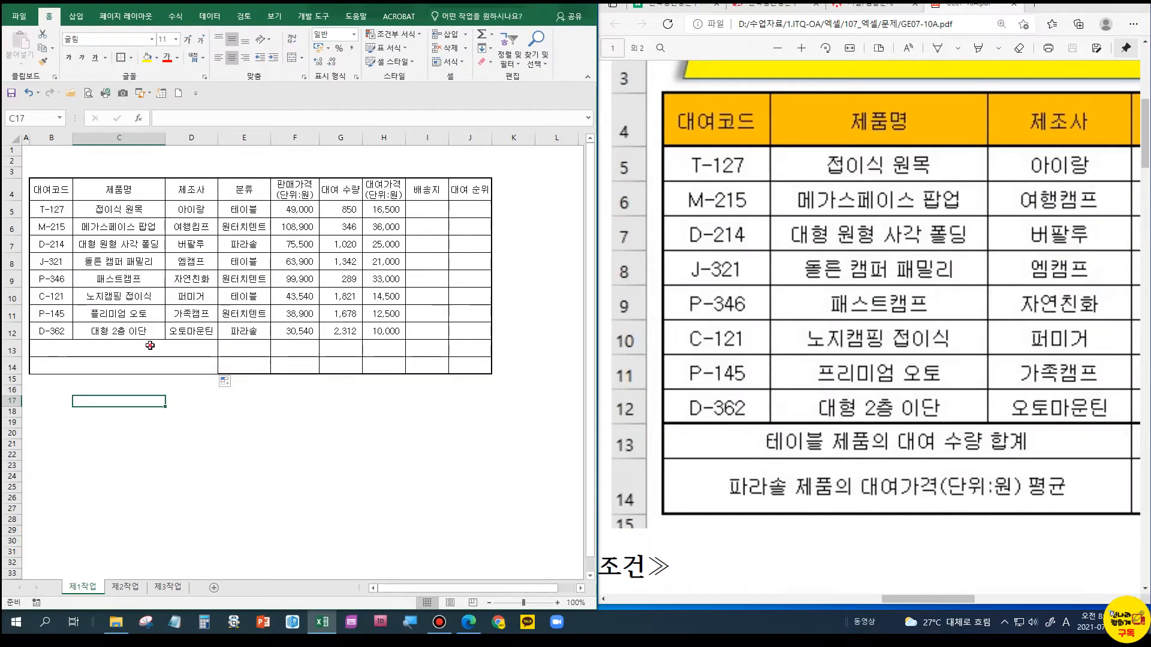
# Enter the label 테이블 제품의 대여 수량 합계 in merged cell B13
pyautogui.click(153, 328)
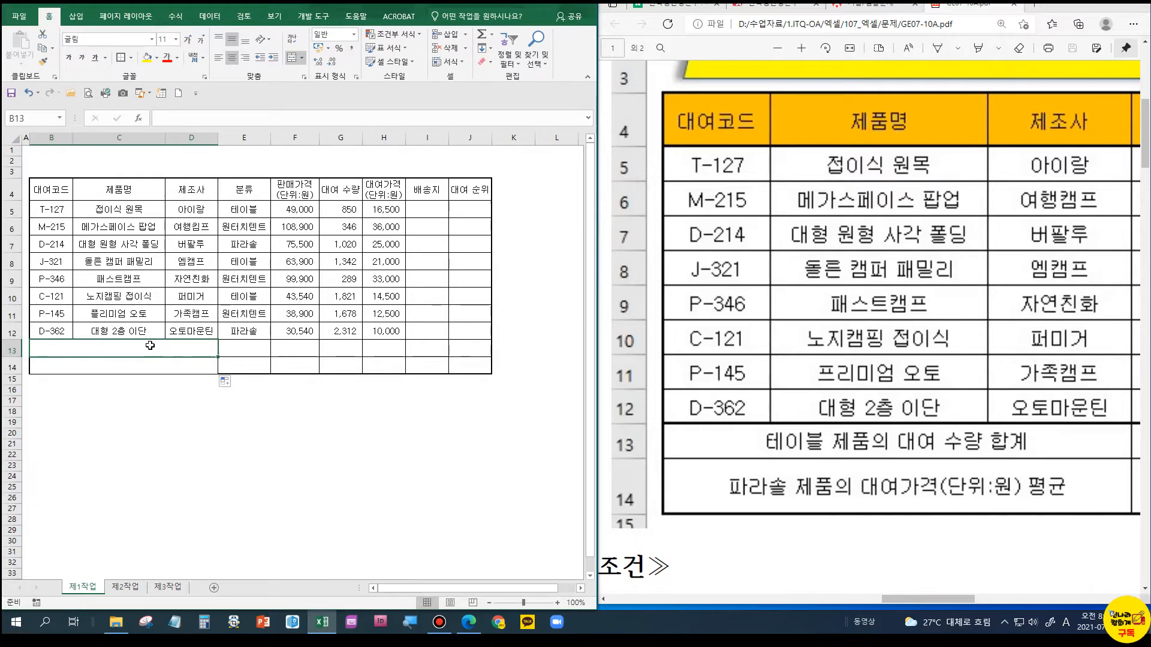
pyautogui.write('XP')
pyautogui.press('Hangul')
pyautogui.write('테이블 제품의 대여')
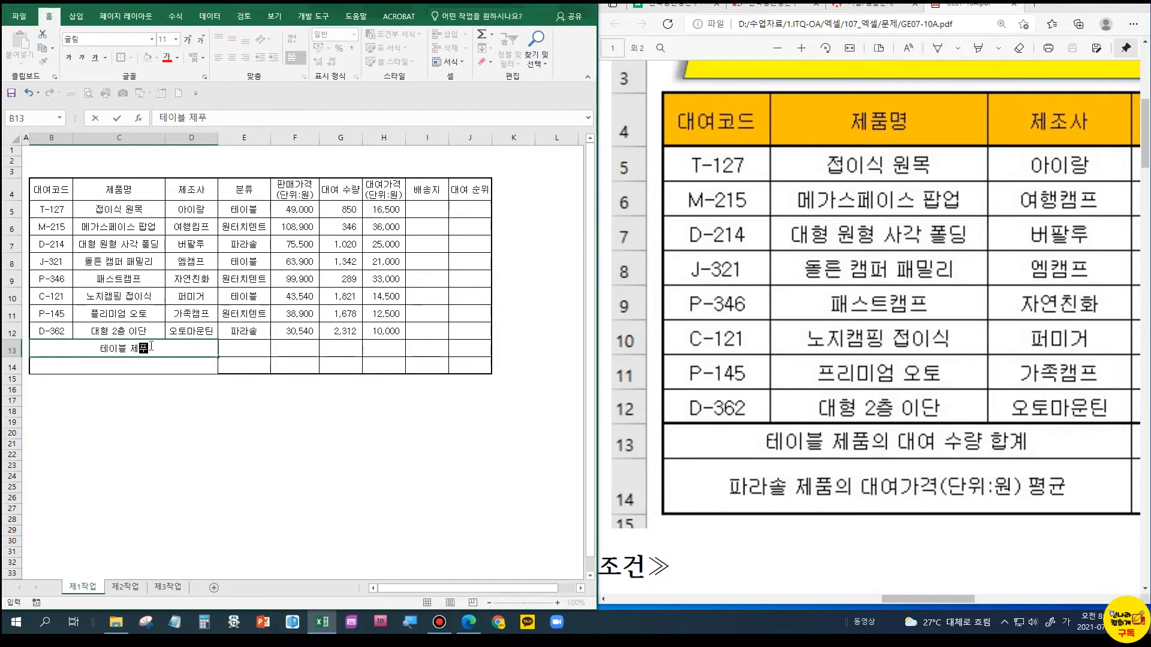
pyautogui.write(' 수량 합계')
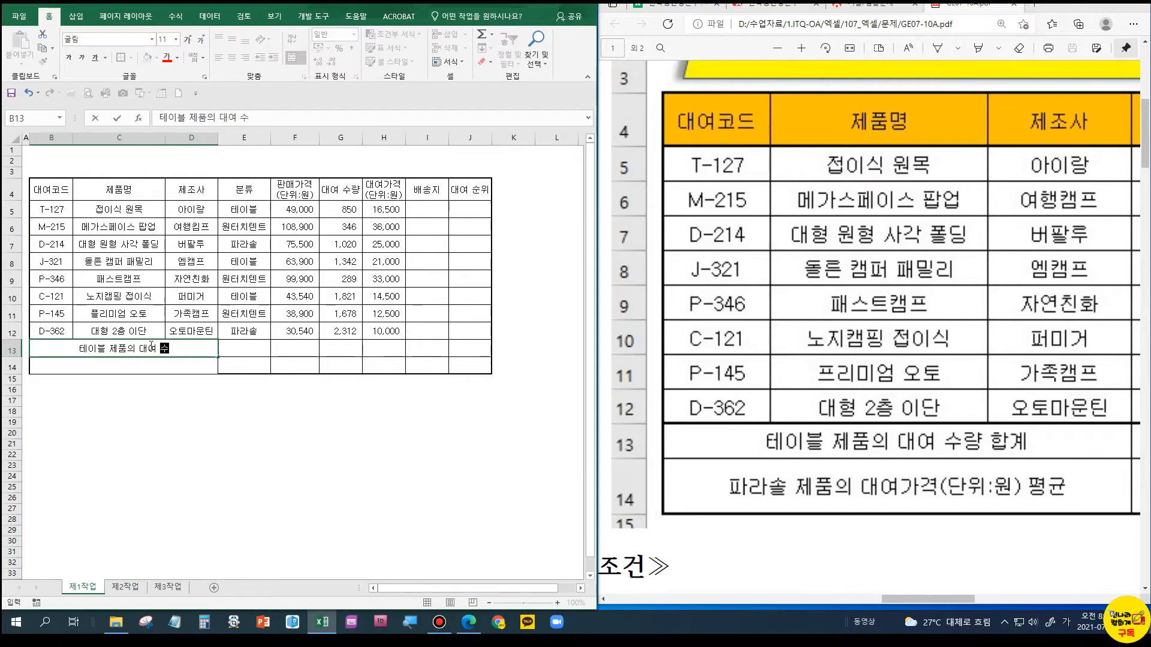
pyautogui.press('Return')
# Enter the label 파라솔 제품의 대여가격(단위:원) 평균 in merged cell B14
pyautogui.write('파')
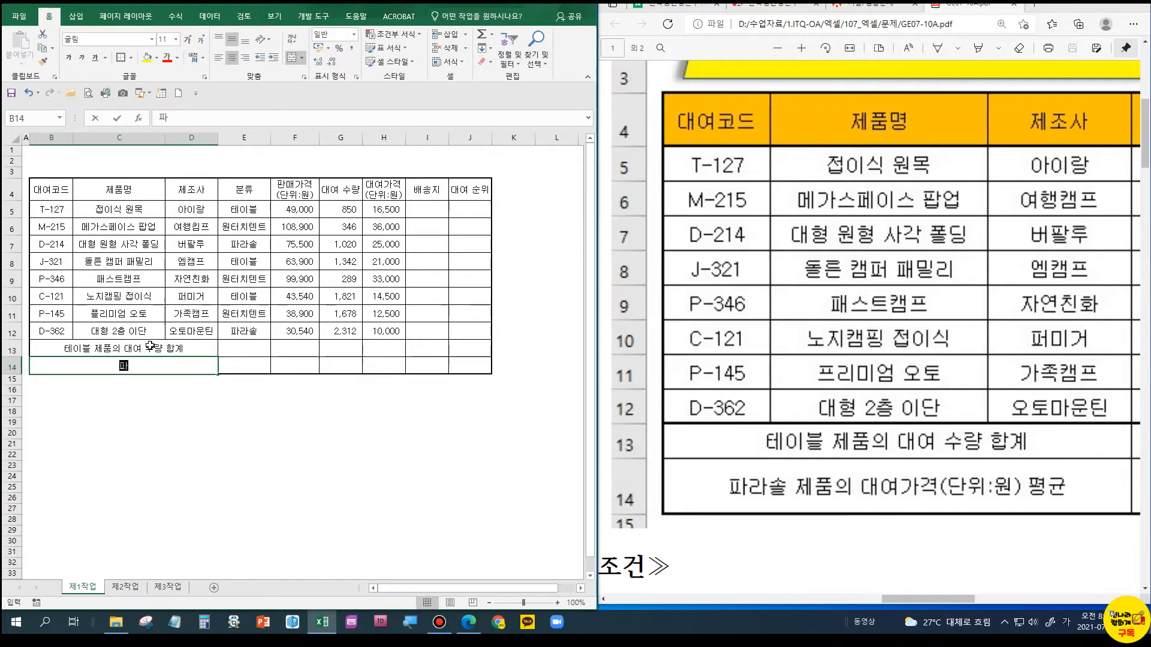
pyautogui.write('라솔 제품의 ')
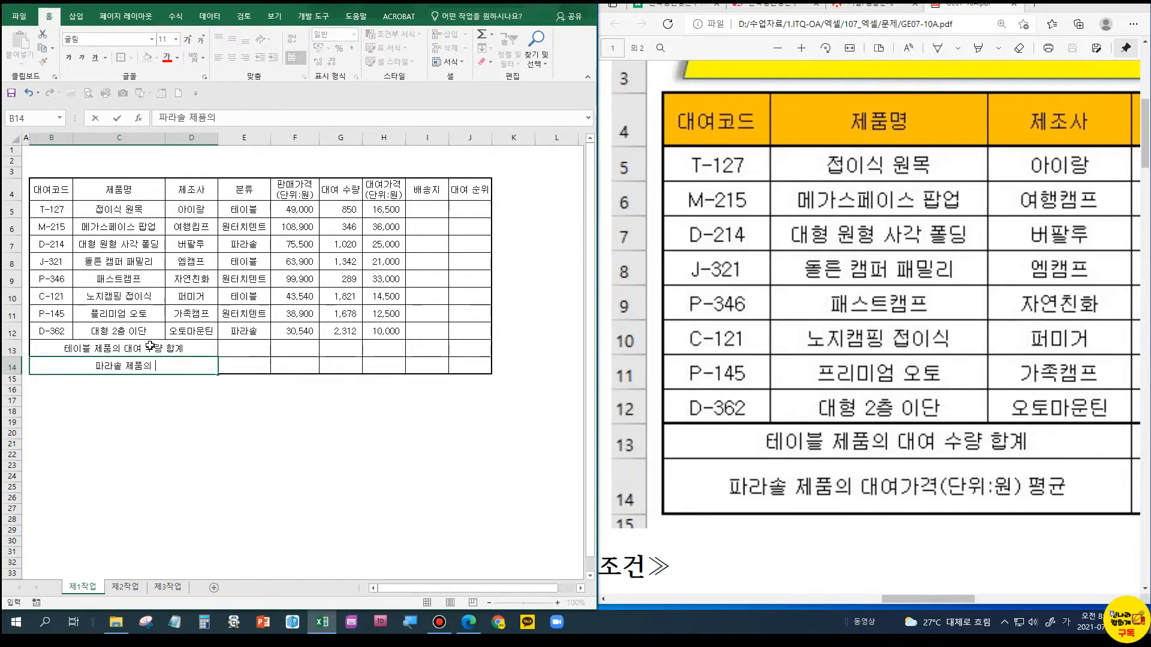
pyautogui.write('대여가격')
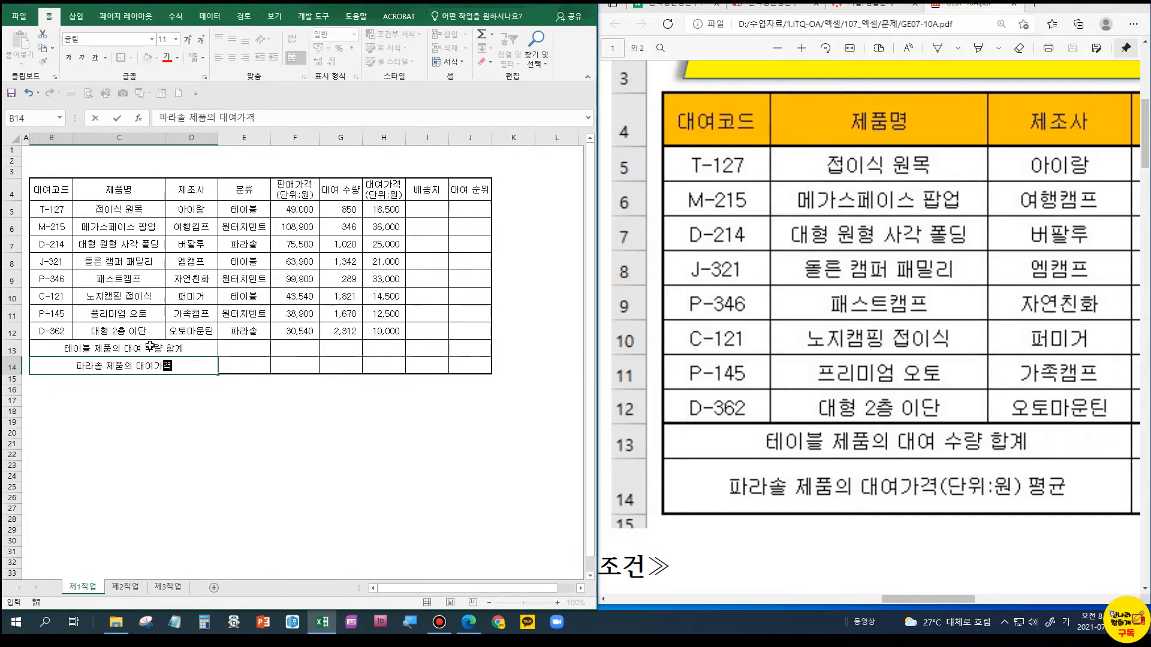
pyautogui.write('(단')
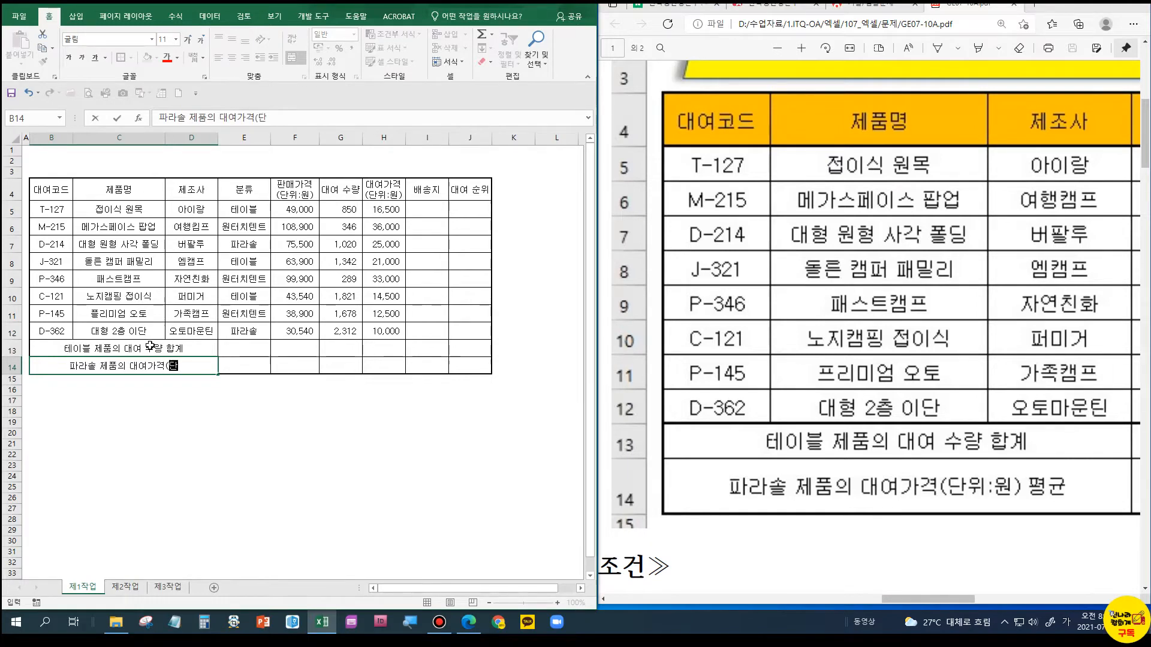
pyautogui.write('위:우) 평균')
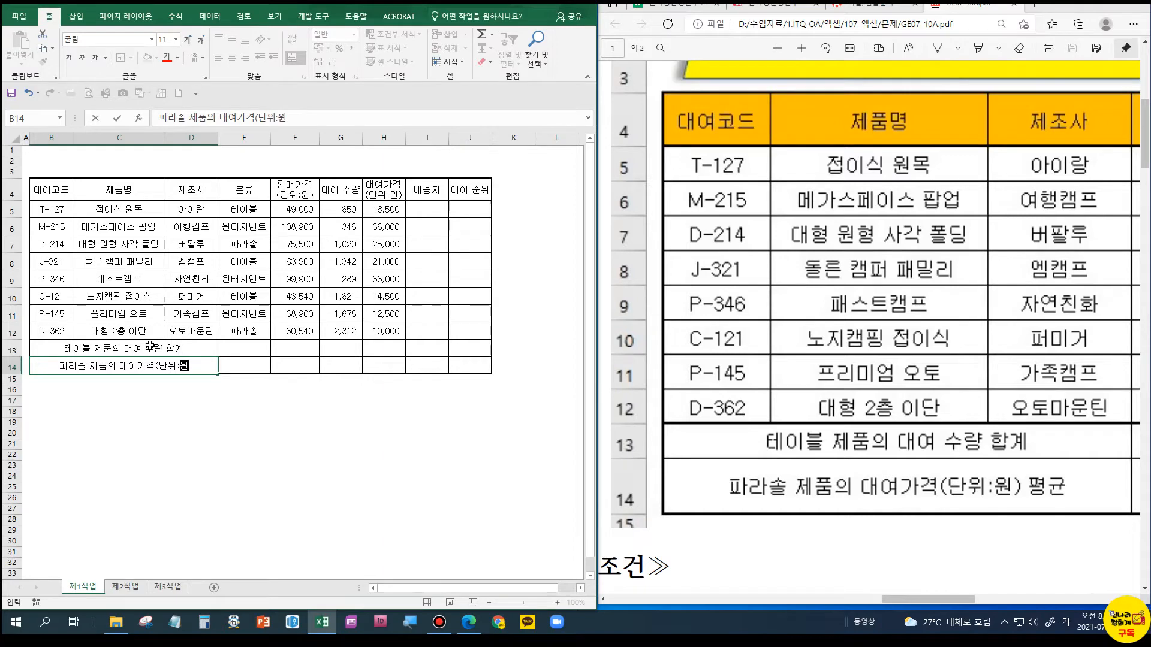
pyautogui.press('Return')
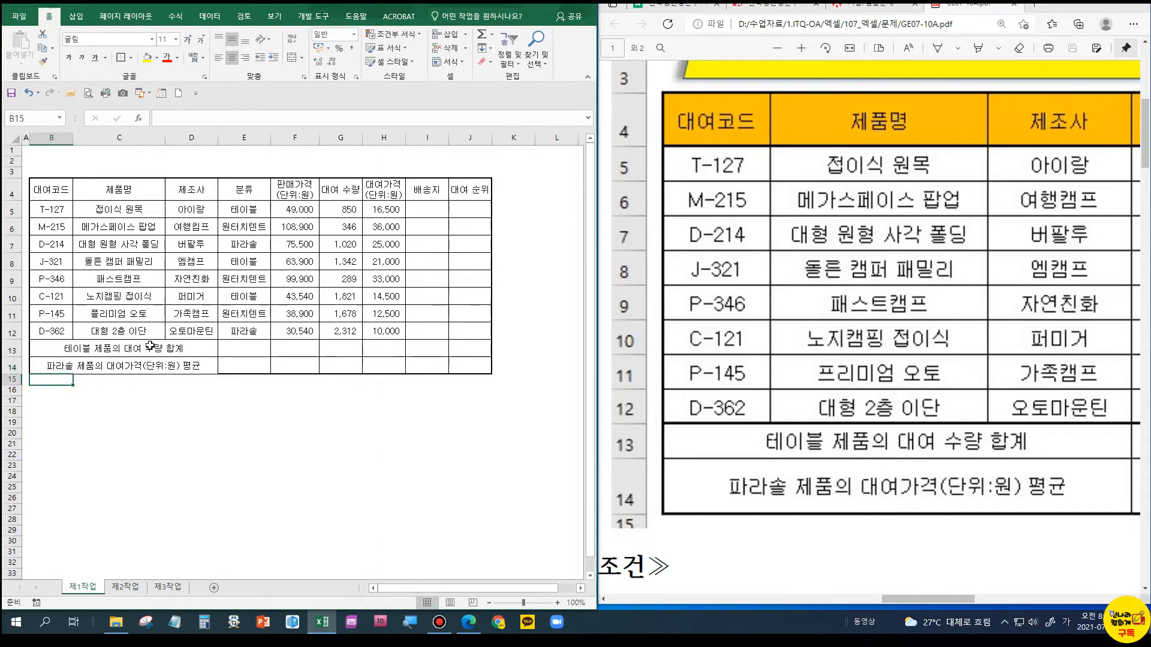
# Merge and center cells F13:F14 to match the crossed-out box in the exam paper
pyautogui.moveTo(938, 597); pyautogui.dragTo(1044, 596)
pyautogui.moveTo(301, 347); pyautogui.dragTo(295, 366)
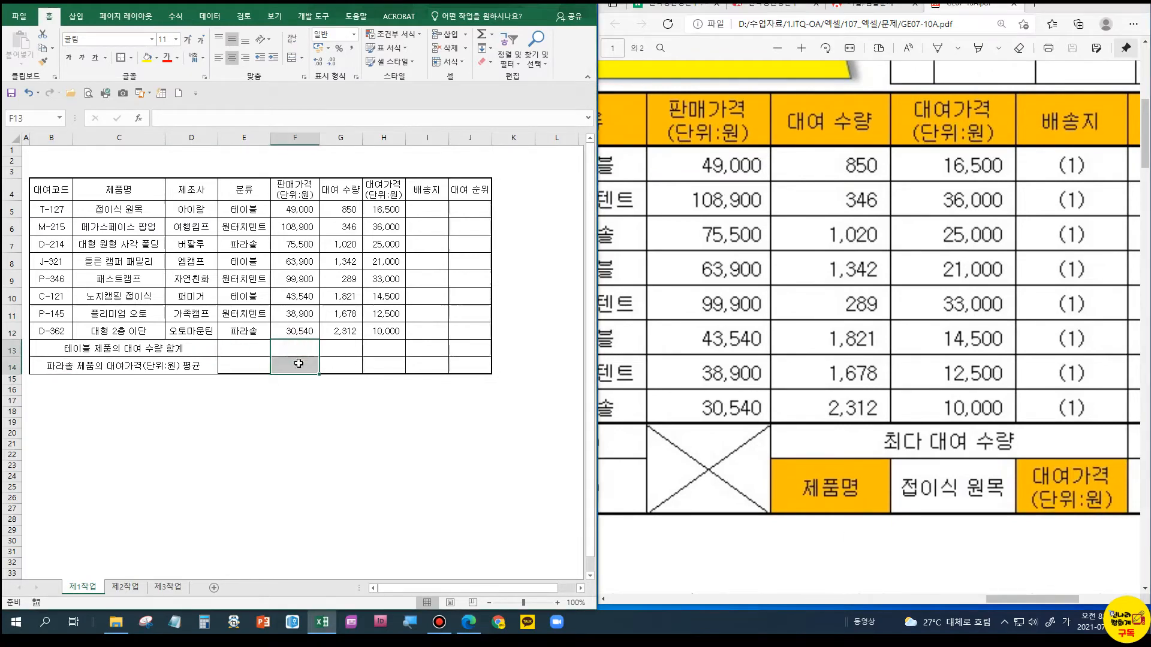
pyautogui.click(292, 59)
# Add both diagonal border lines to merged cell F13 so they form an X
pyautogui.rightClick(279, 356)
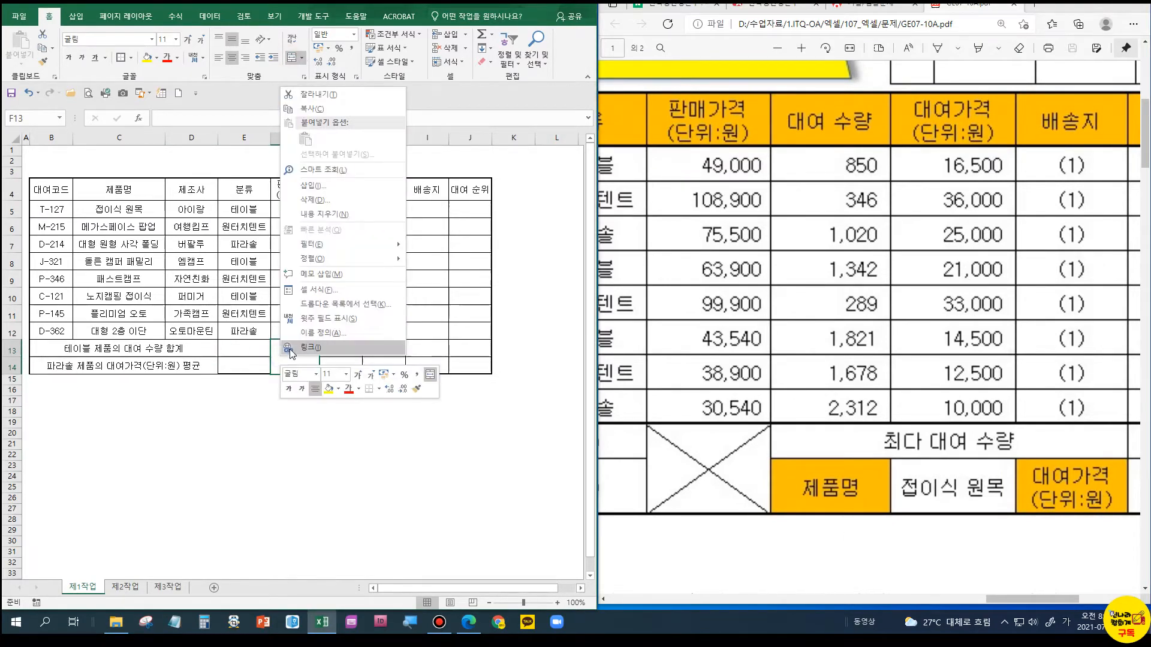
pyautogui.click(312, 292)
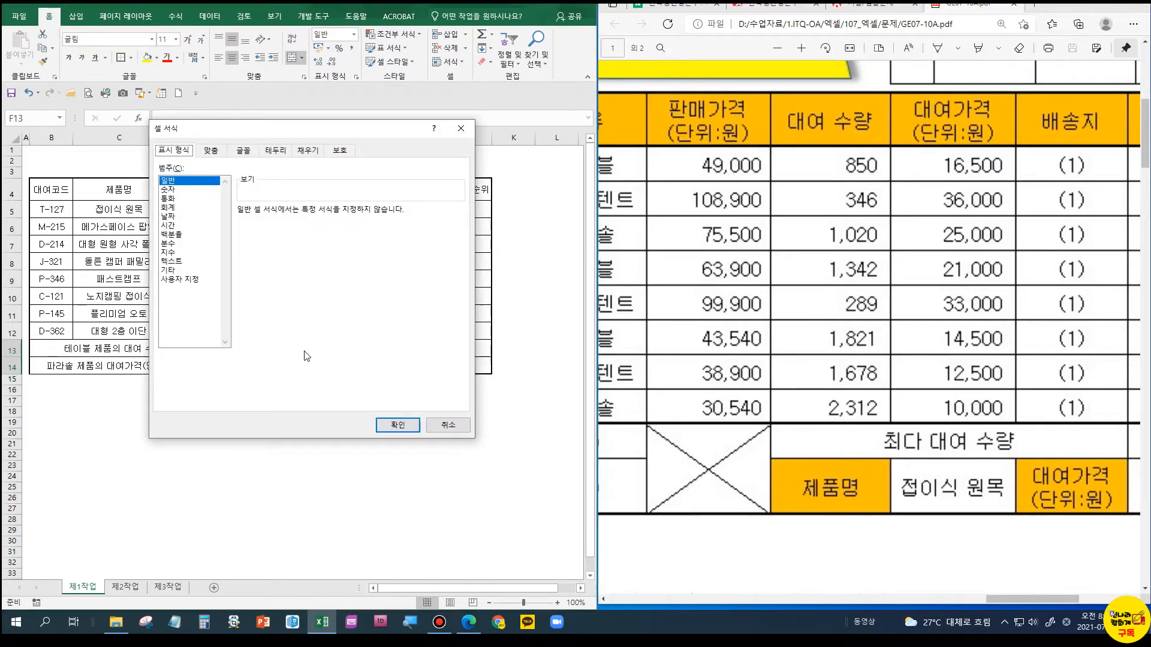
pyautogui.click(275, 151)
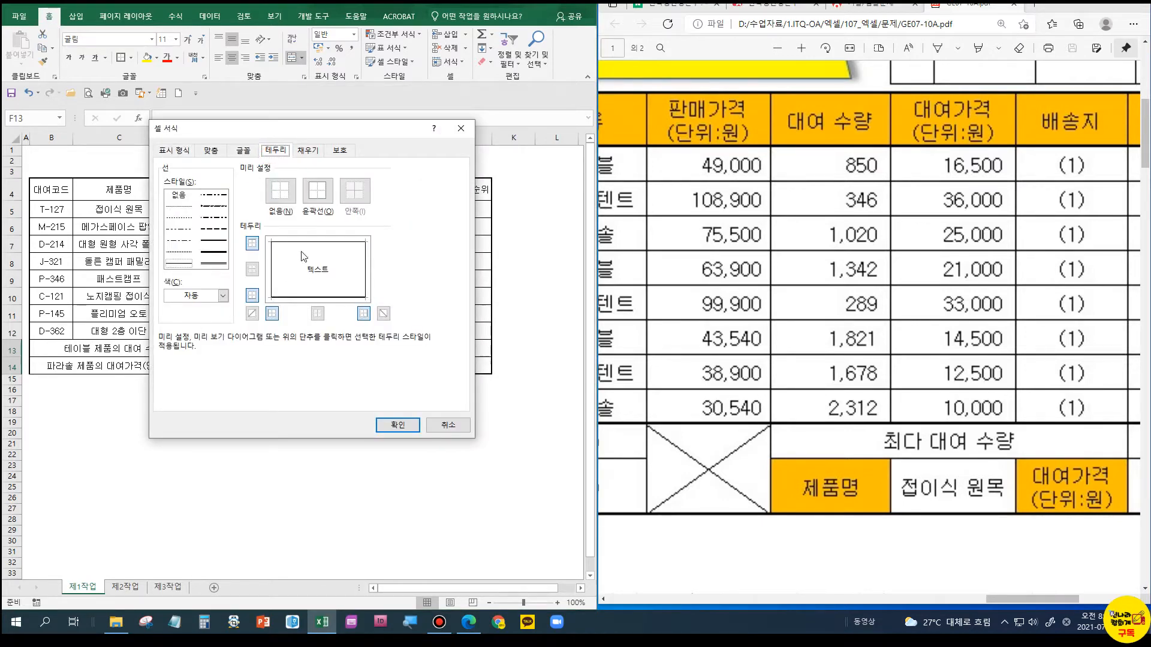
pyautogui.click(299, 271)
pyautogui.click(334, 256)
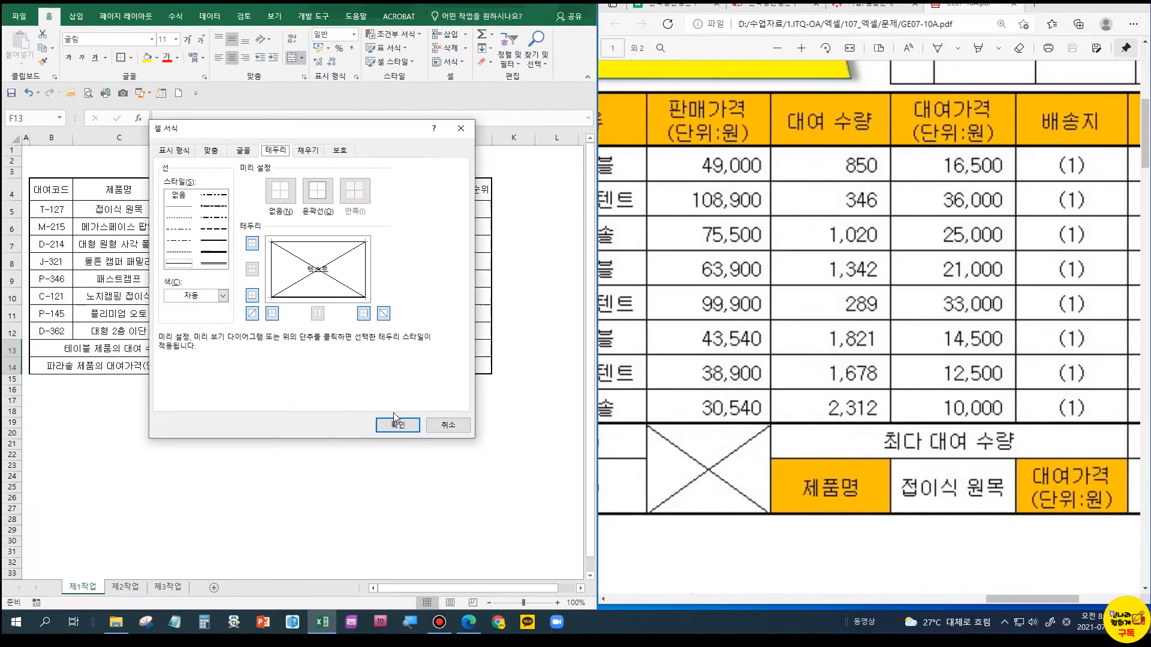
pyautogui.click(395, 418)
pyautogui.click(387, 390)
# Merge and center cells G13:I13 and enter the heading 최다 대여 수량
pyautogui.moveTo(340, 349); pyautogui.dragTo(426, 349)
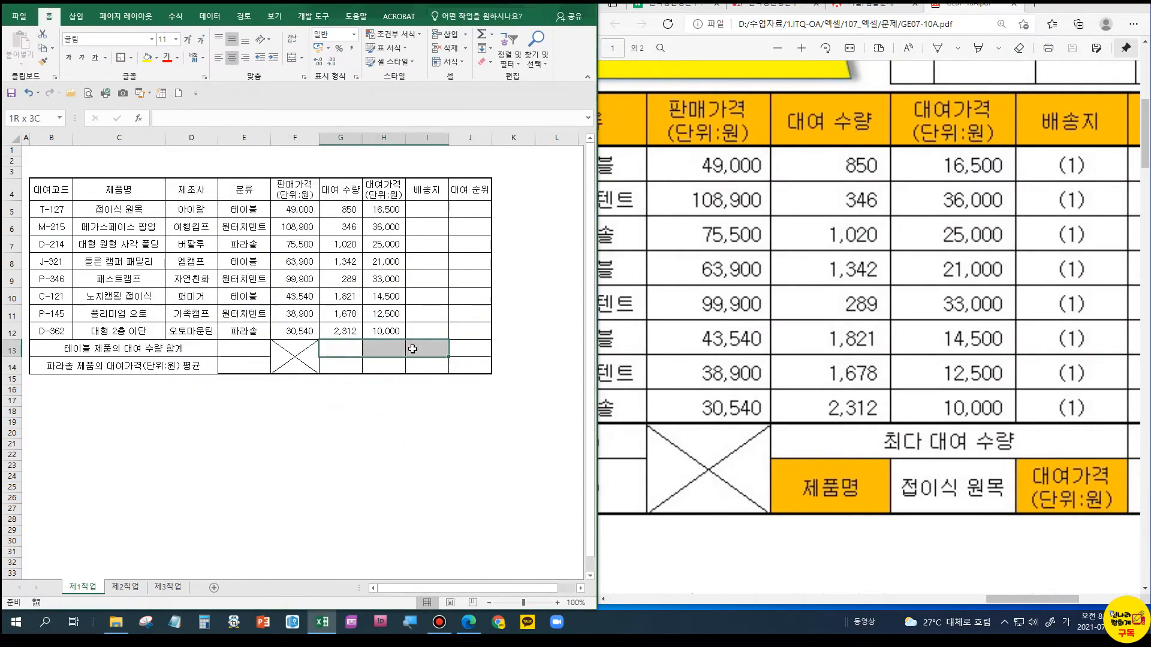
pyautogui.click(291, 57)
pyautogui.write('최다')
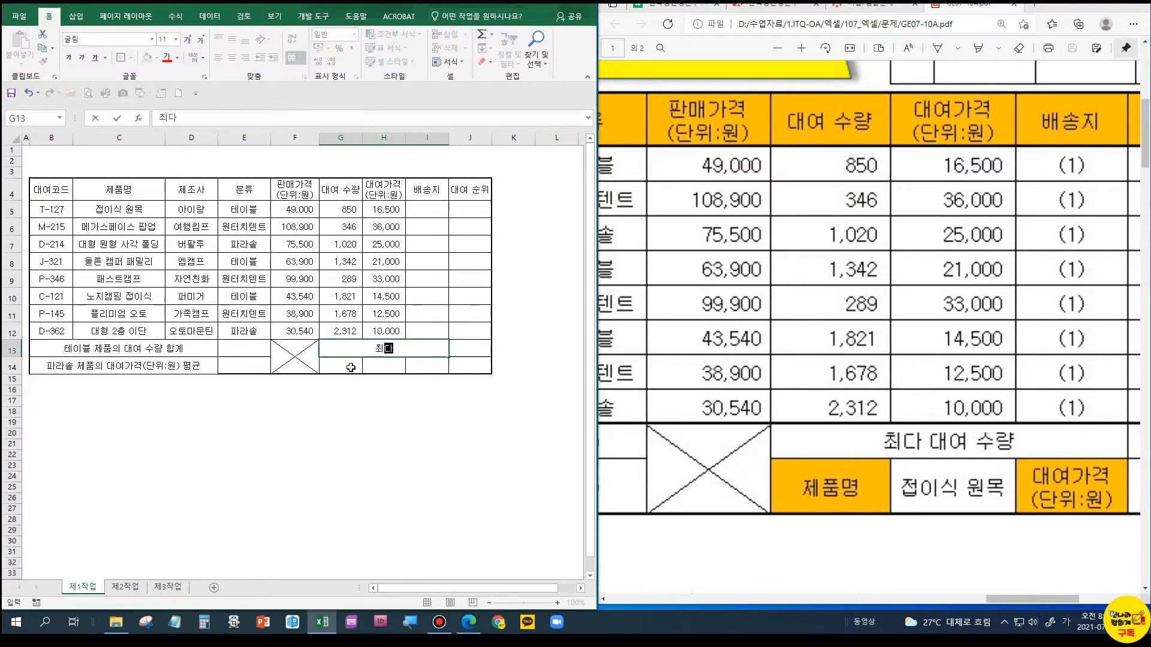
pyautogui.write(' 대여 ㅅ수량')
pyautogui.press('Return')
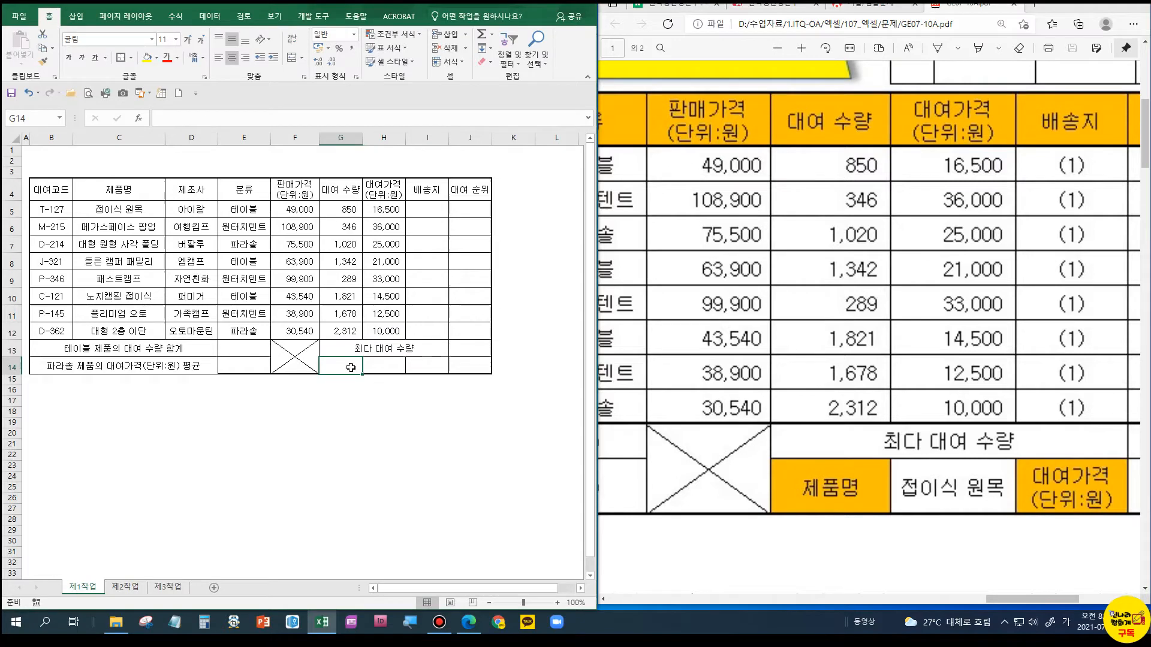
# Enter the label 제품명 in cell G14
pyautogui.write('젤품명')
pyautogui.press('Return')
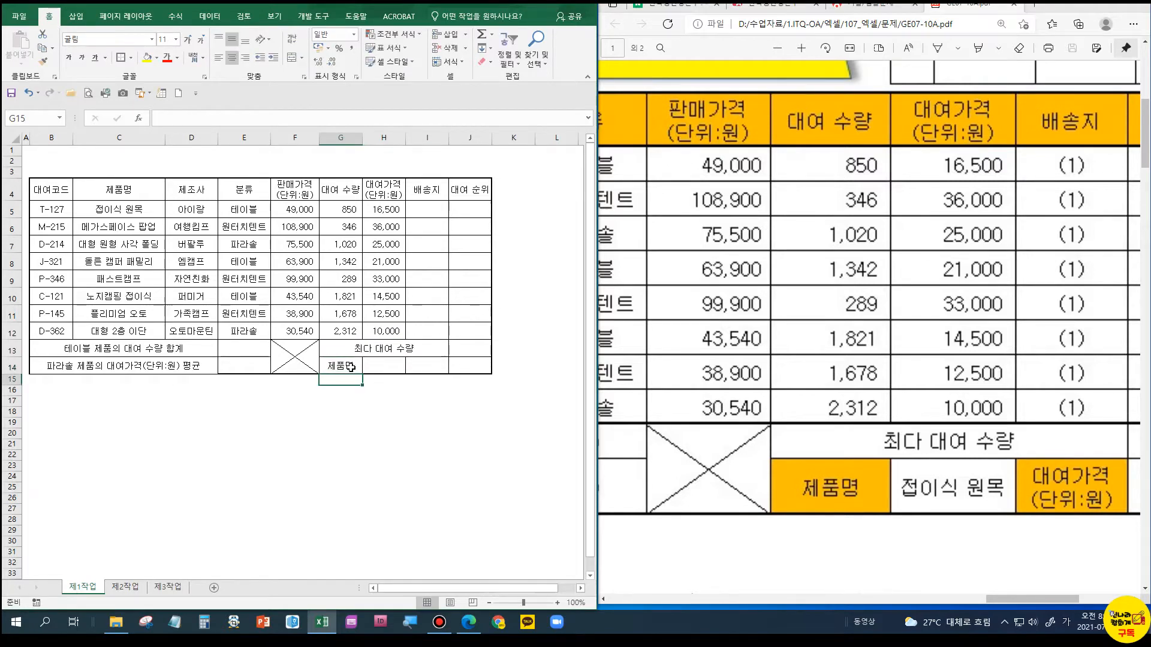
pyautogui.click(378, 367)
# Enter the two-line label 대여가격 (단위:원) in cell I14 and make row 14 tall enough to fit it
pyautogui.click(422, 364)
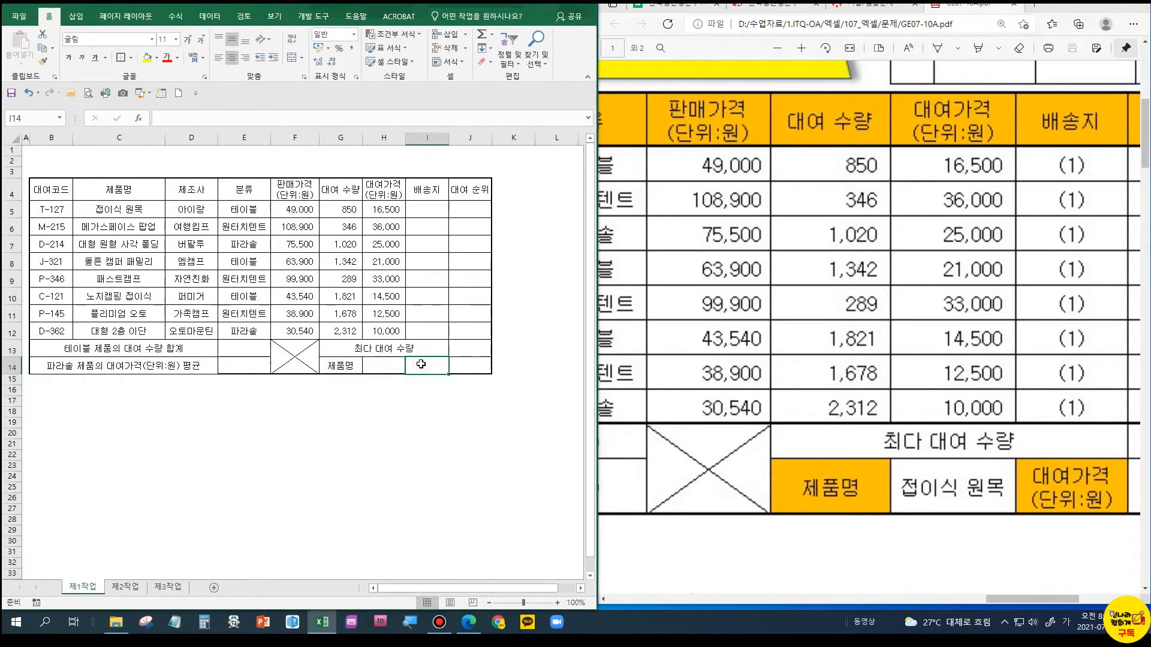
pyautogui.write('대여가격')
pyautogui.hotkey('alt', 'Return')
pyautogui.write('(단위:원)')
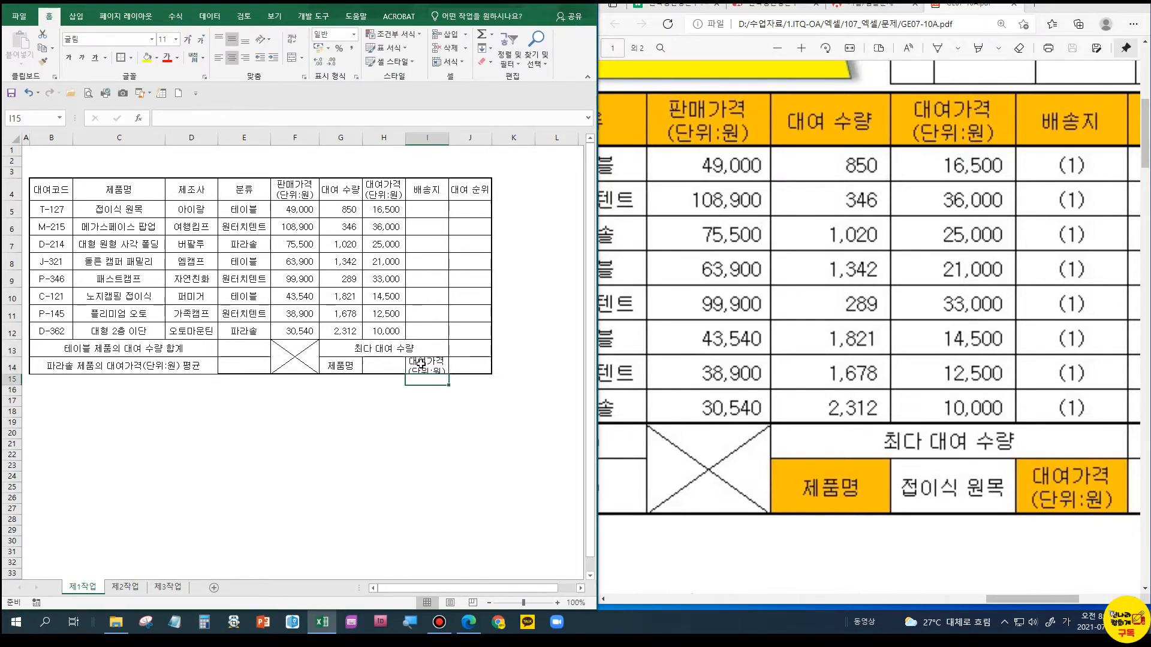
pyautogui.hotkey('ctrl', 'Return')
pyautogui.moveTo(18, 374); pyautogui.dragTo(18, 379)
pyautogui.click(119, 427)
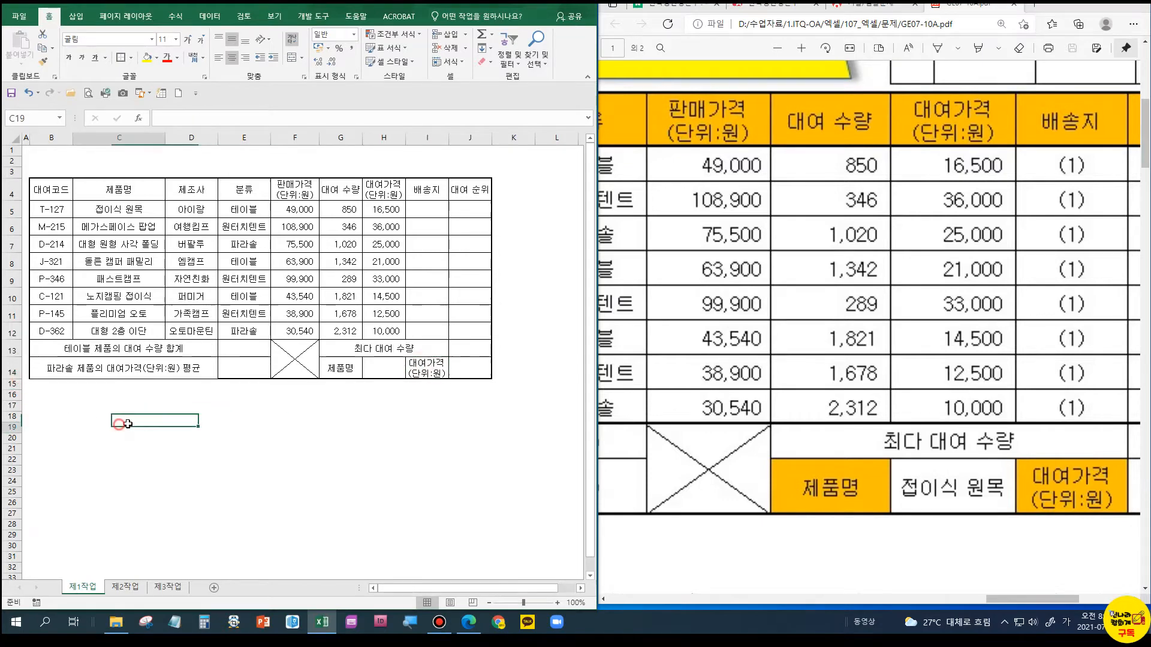
# Apply a thick outside border to the whole table B4:J14
pyautogui.moveTo(64, 191); pyautogui.dragTo(479, 371)
pyautogui.click(121, 58)
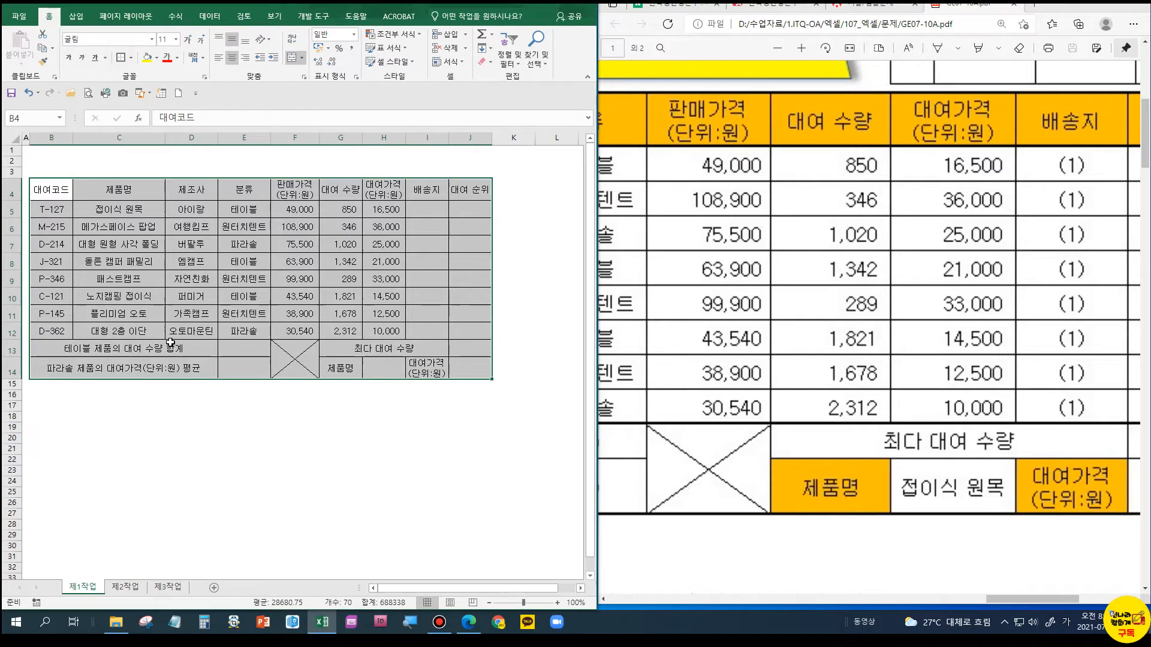
pyautogui.click(191, 427)
# Try a thick outside border around the data rows B5:J12 and undo it
pyautogui.moveTo(60, 209); pyautogui.dragTo(476, 331)
pyautogui.click(120, 58)
pyautogui.click(299, 349)
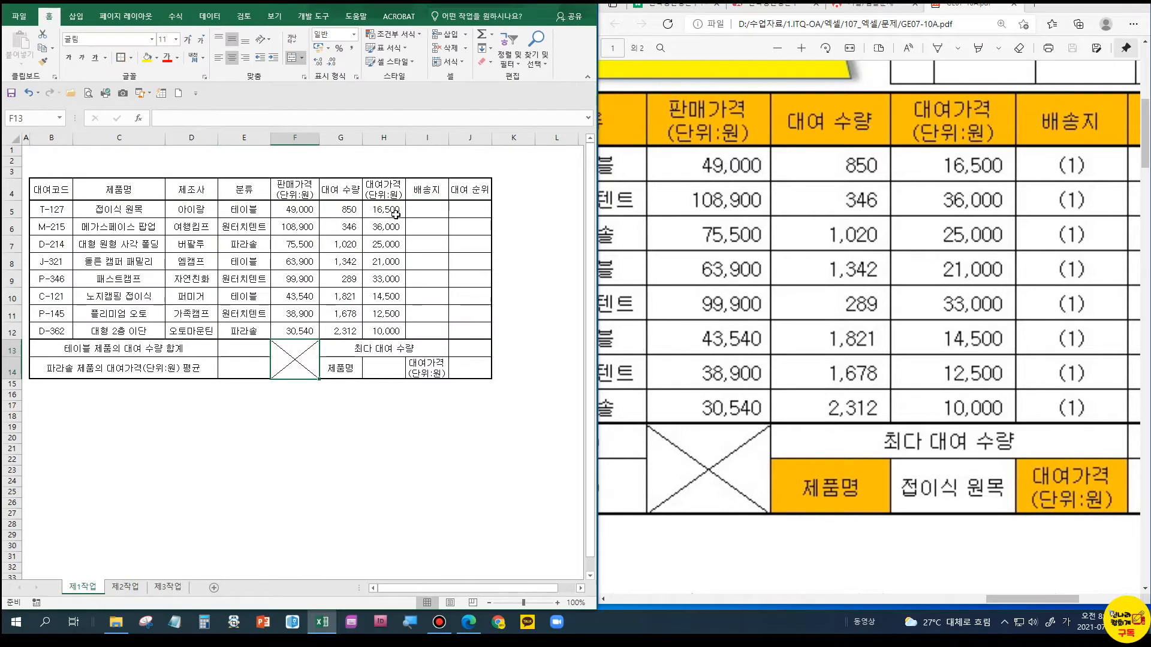
pyautogui.hotkey('ctrl', 'z')
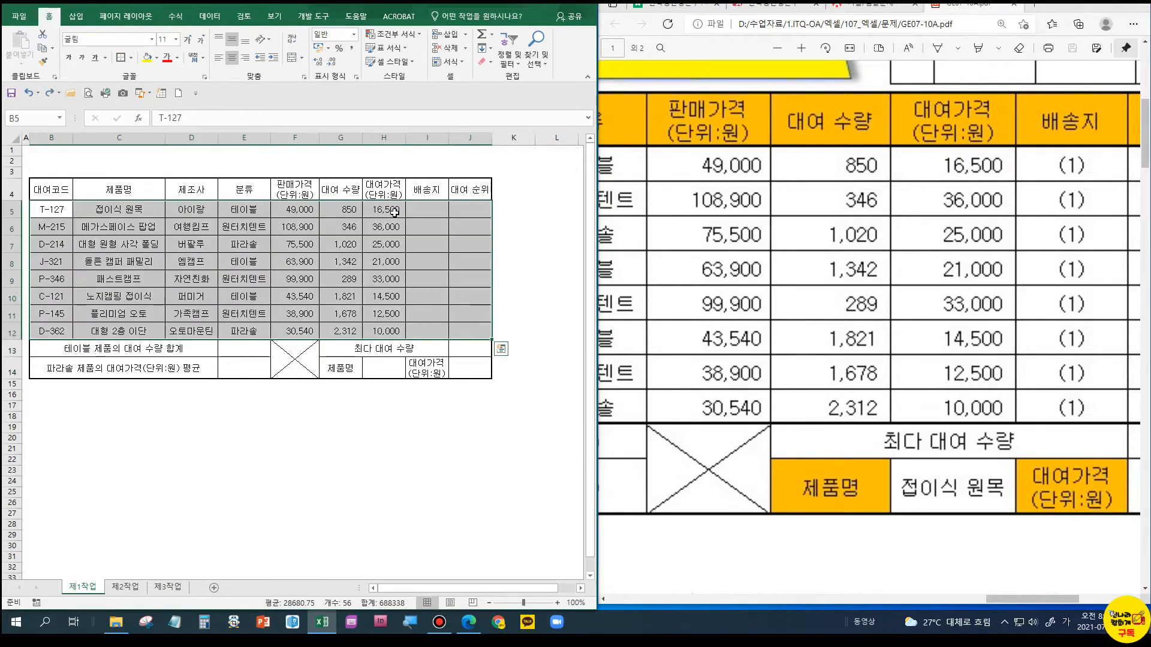
pyautogui.click(396, 212)
pyautogui.click(415, 214)
pyautogui.moveTo(448, 220); pyautogui.dragTo(450, 334)
pyautogui.click(430, 216)
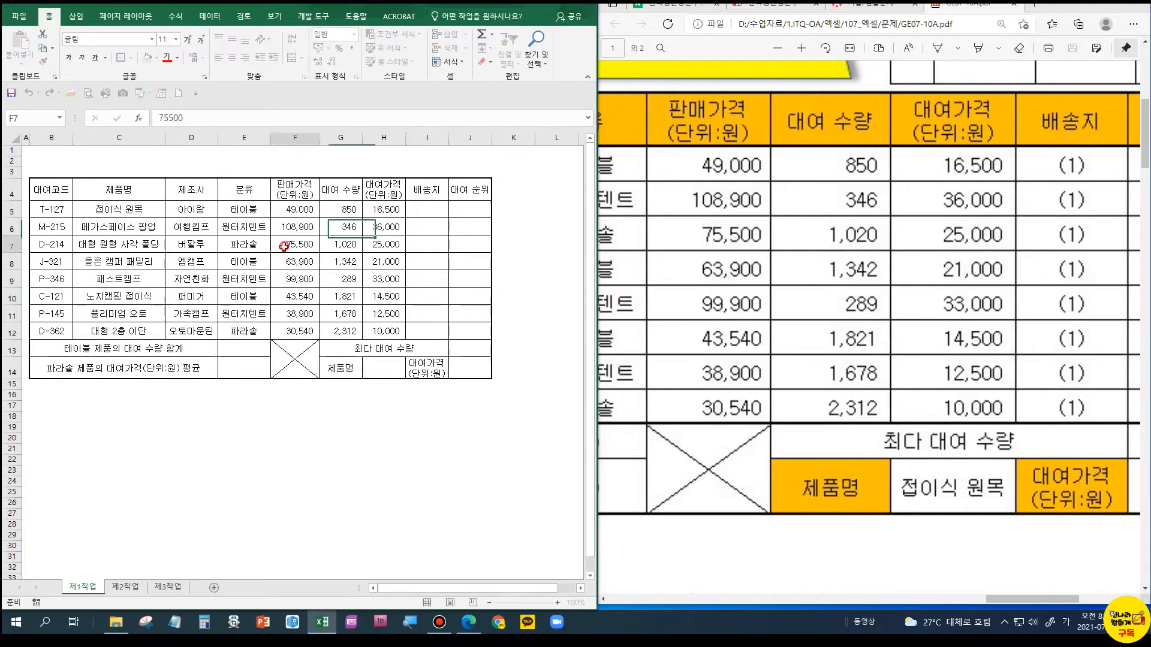
# Set the height of rows 1 to 3 above the table to 24
pyautogui.click(335, 435)
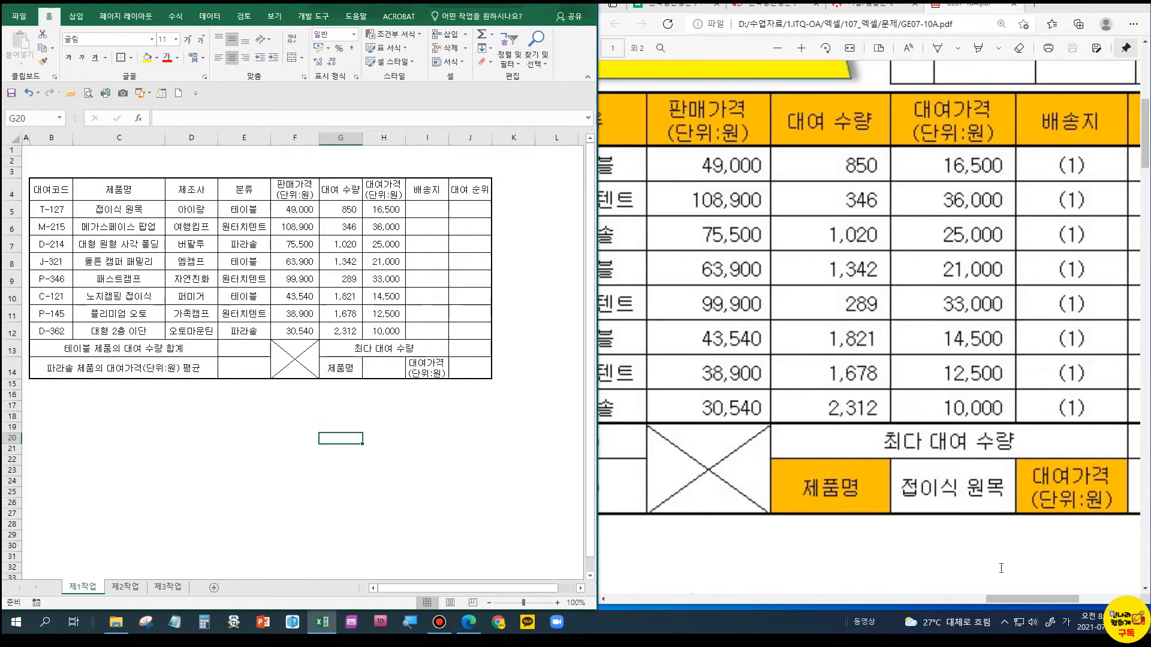
pyautogui.scroll(-2, 749, 213)
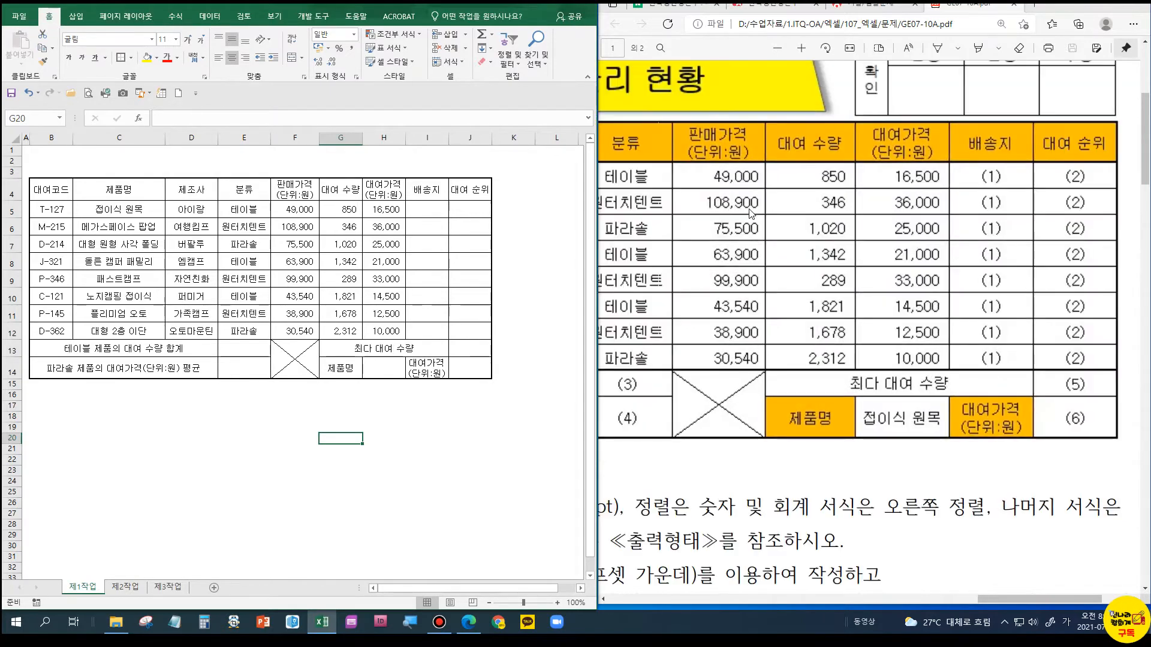
pyautogui.moveTo(981, 599); pyautogui.dragTo(894, 603)
pyautogui.scroll(2, 816, 427)
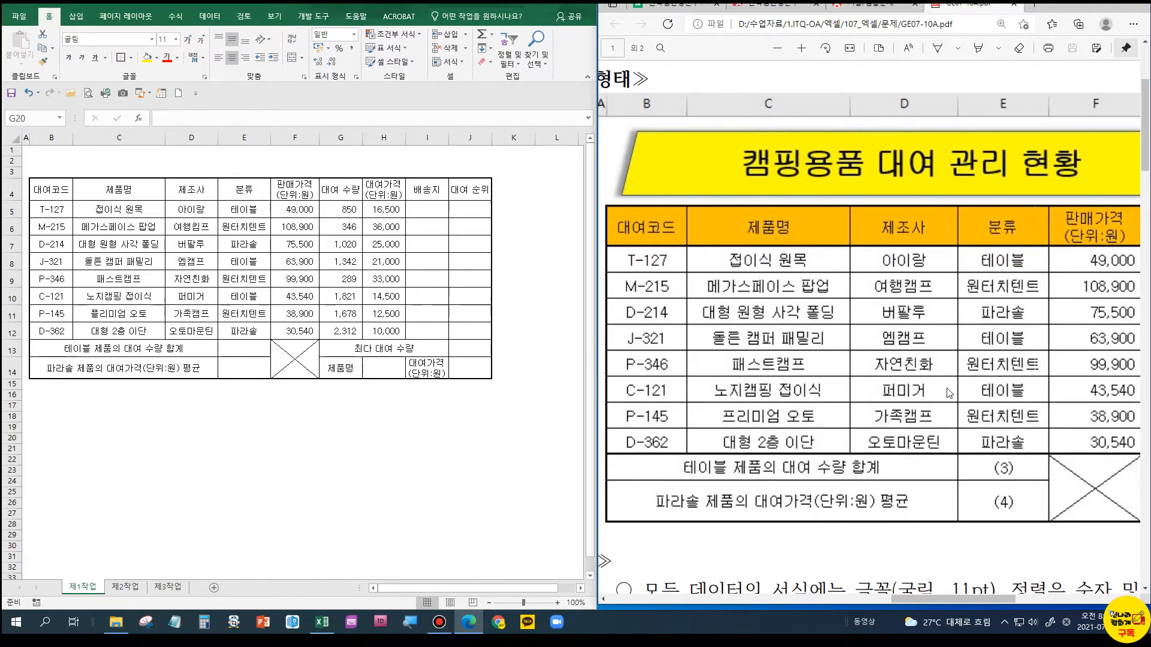
pyautogui.scroll(-1, 932, 340)
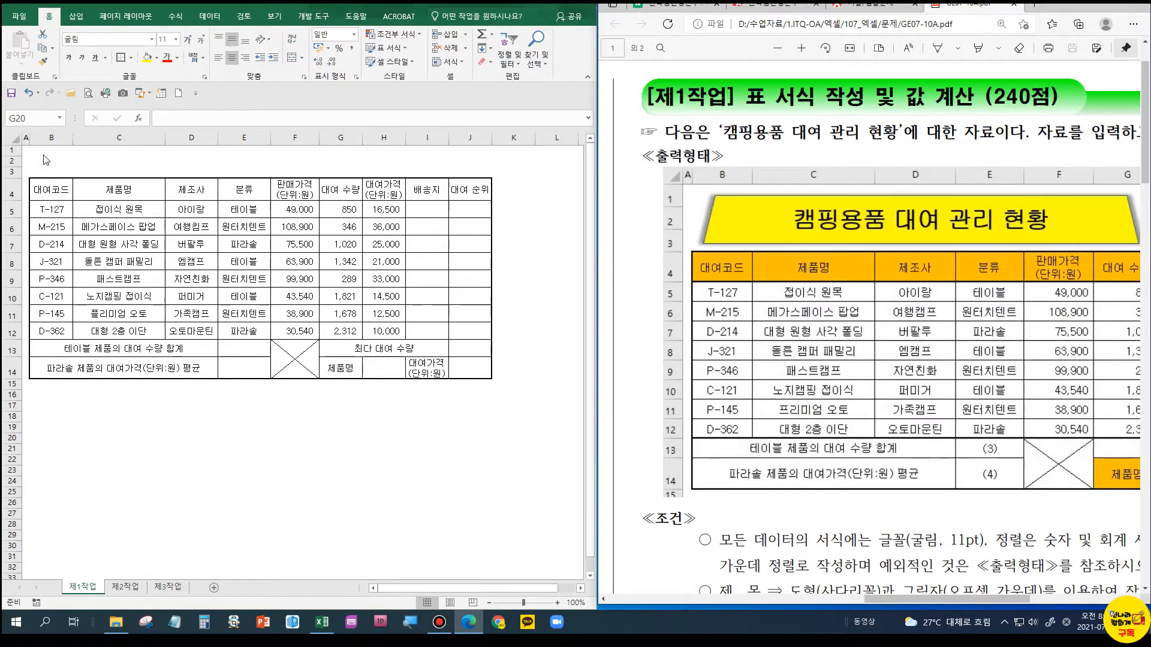
pyautogui.moveTo(12, 150); pyautogui.dragTo(15, 165)
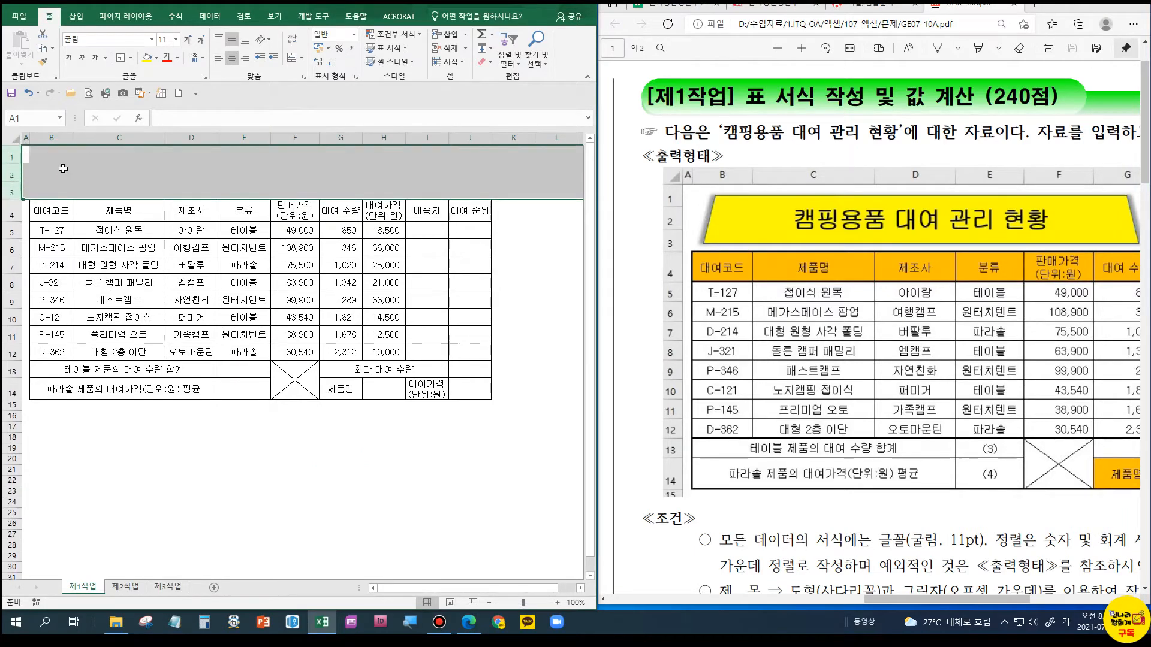
pyautogui.rightClick(14, 157)
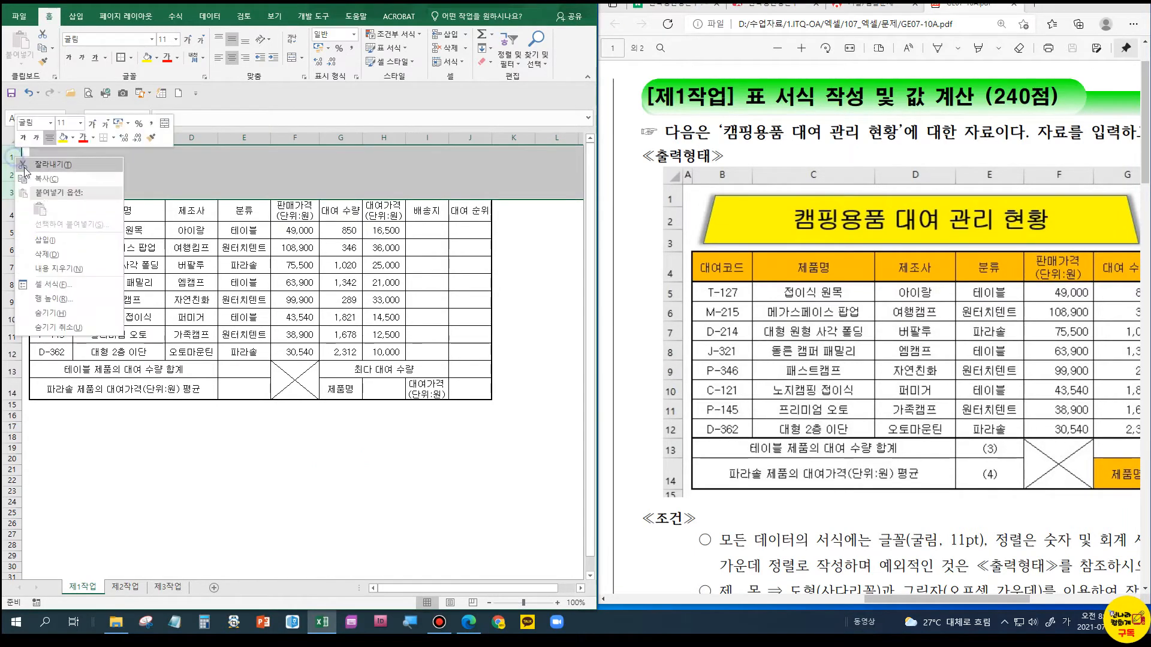
pyautogui.click(53, 300)
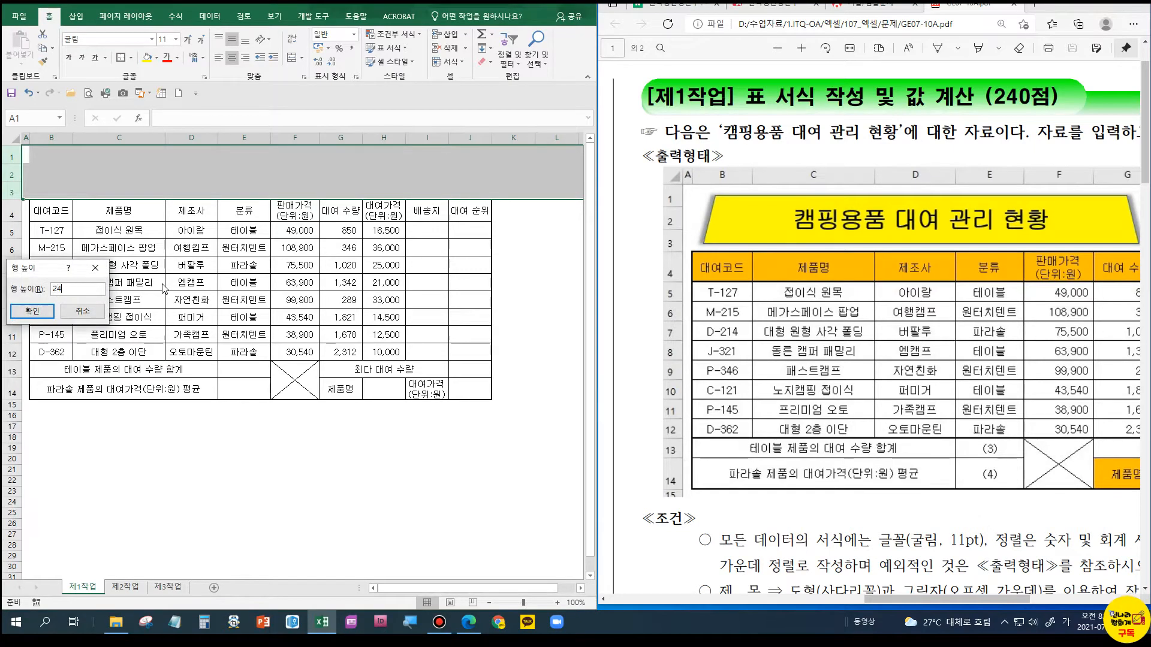
pyautogui.press('Return')
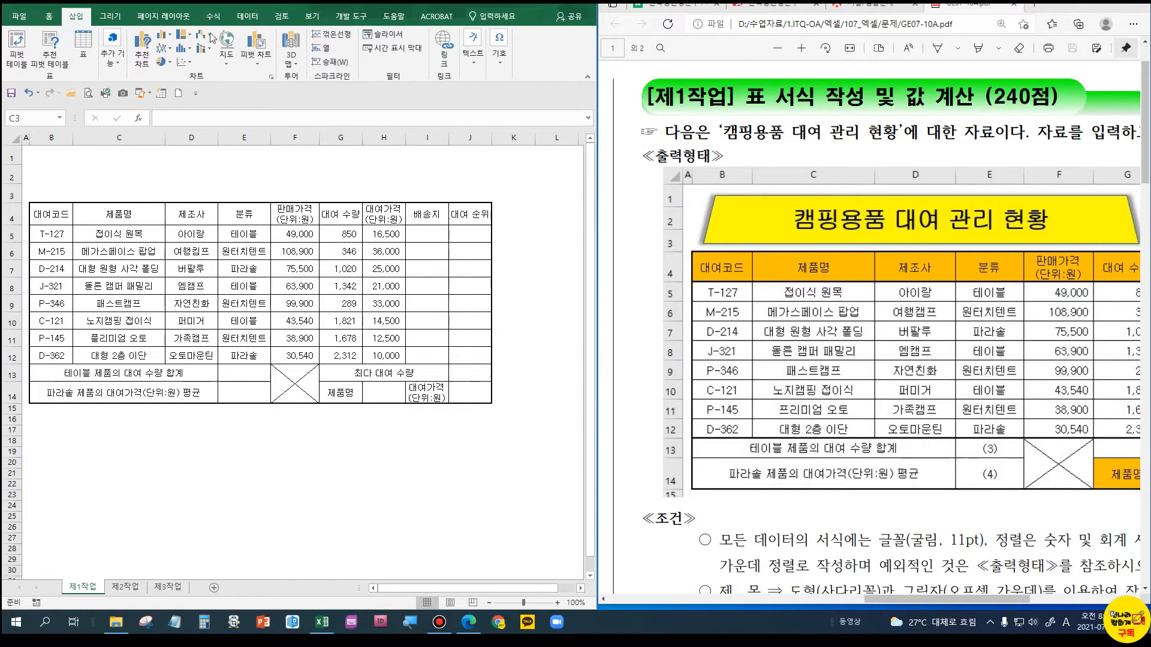
pyautogui.click(12, 23)
pyautogui.click(15, 19)
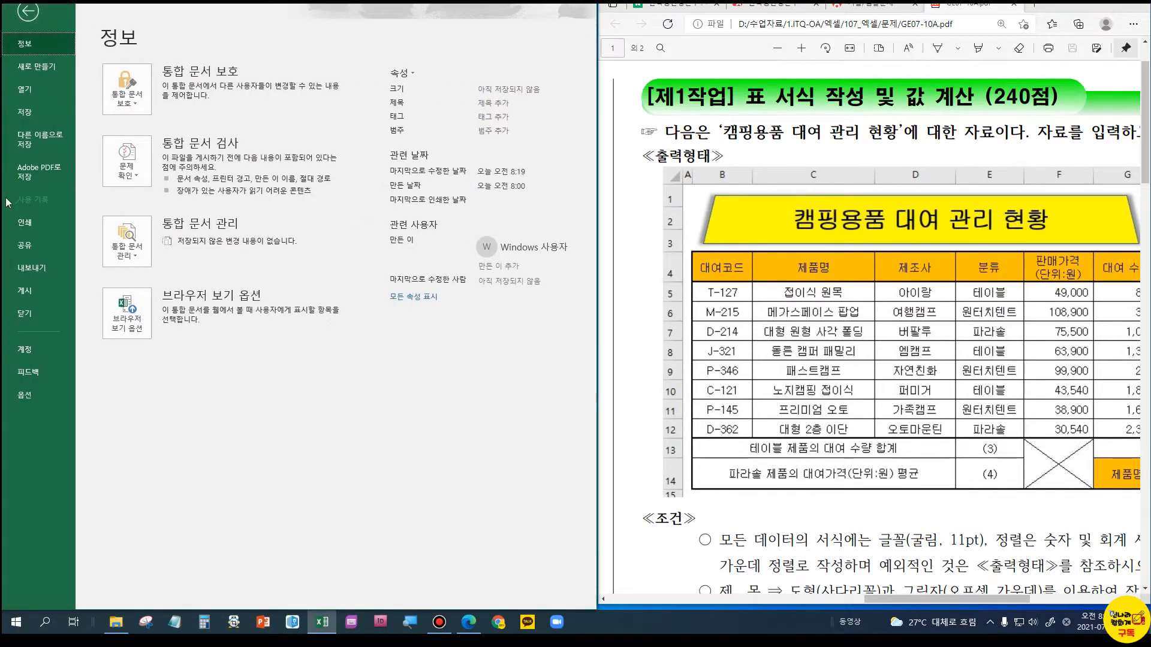
pyautogui.press('Escape')
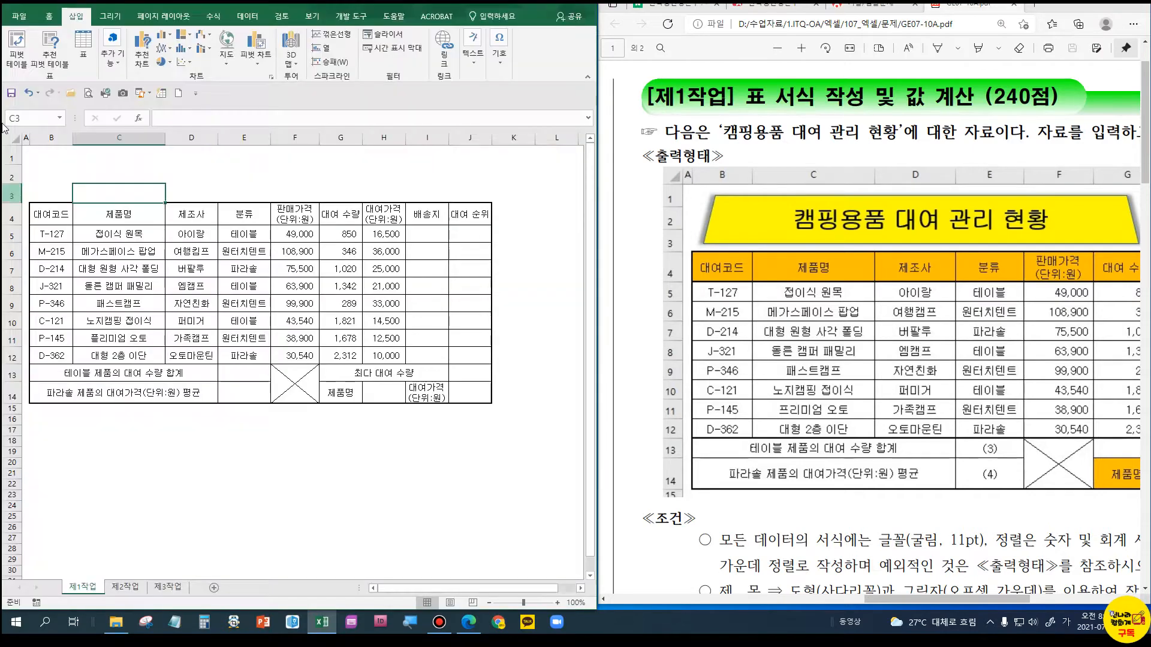
# Reset the ribbon customization of only the 삽입 tab in the Excel options to restore its default groups
pyautogui.click(15, 20)
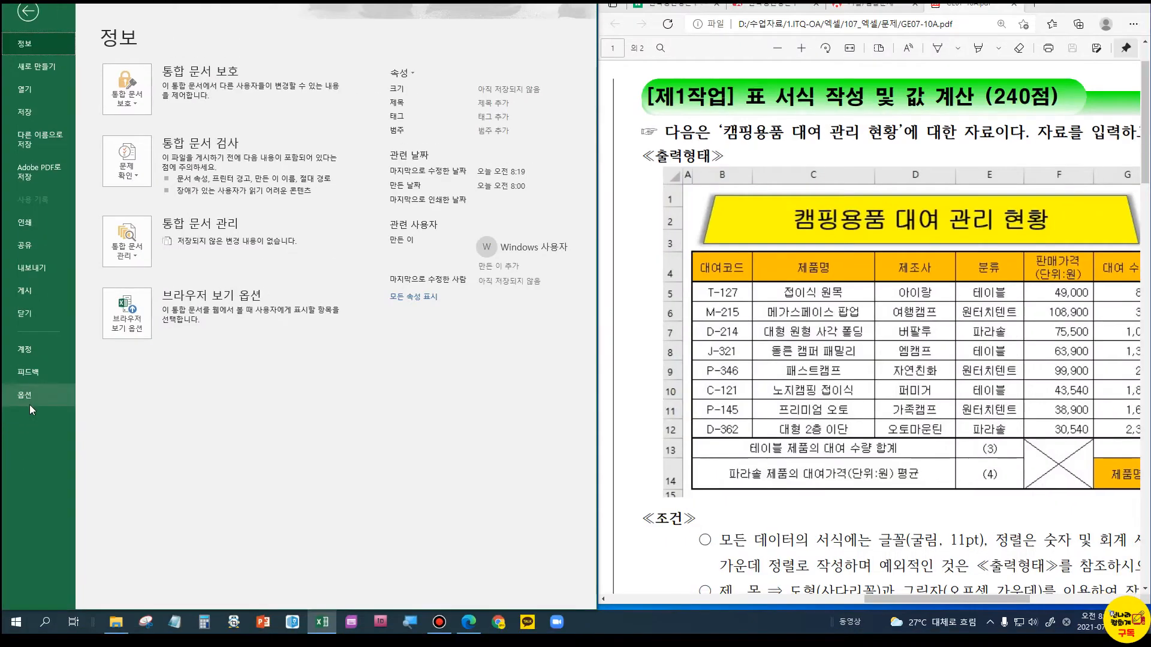
pyautogui.click(47, 396)
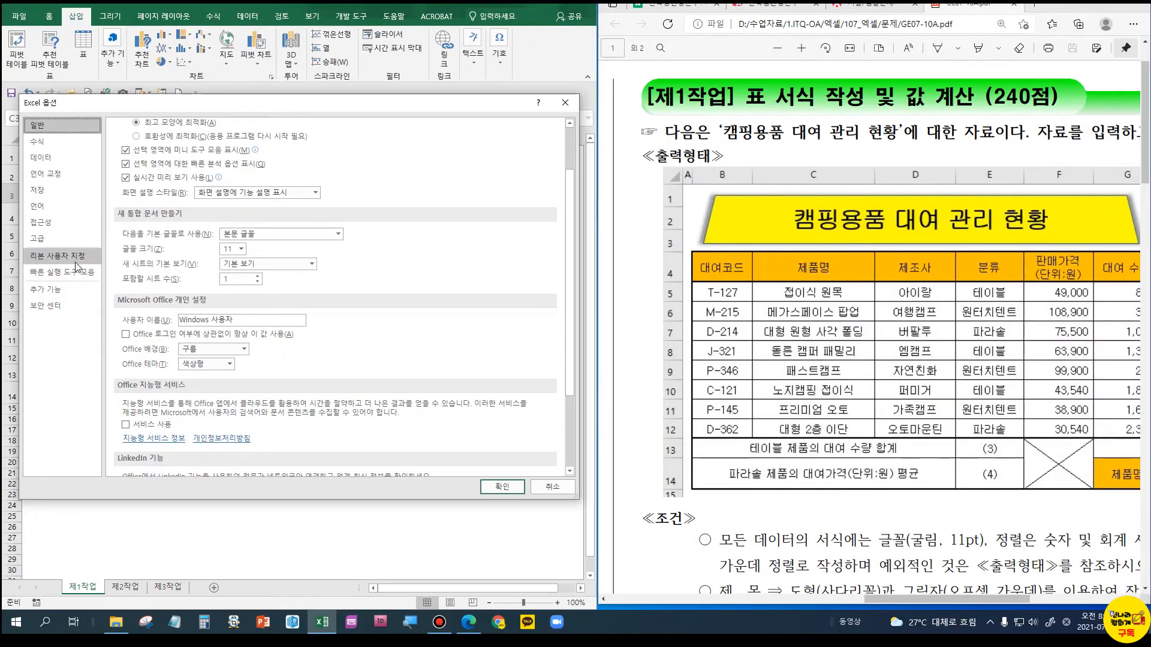
pyautogui.click(143, 267)
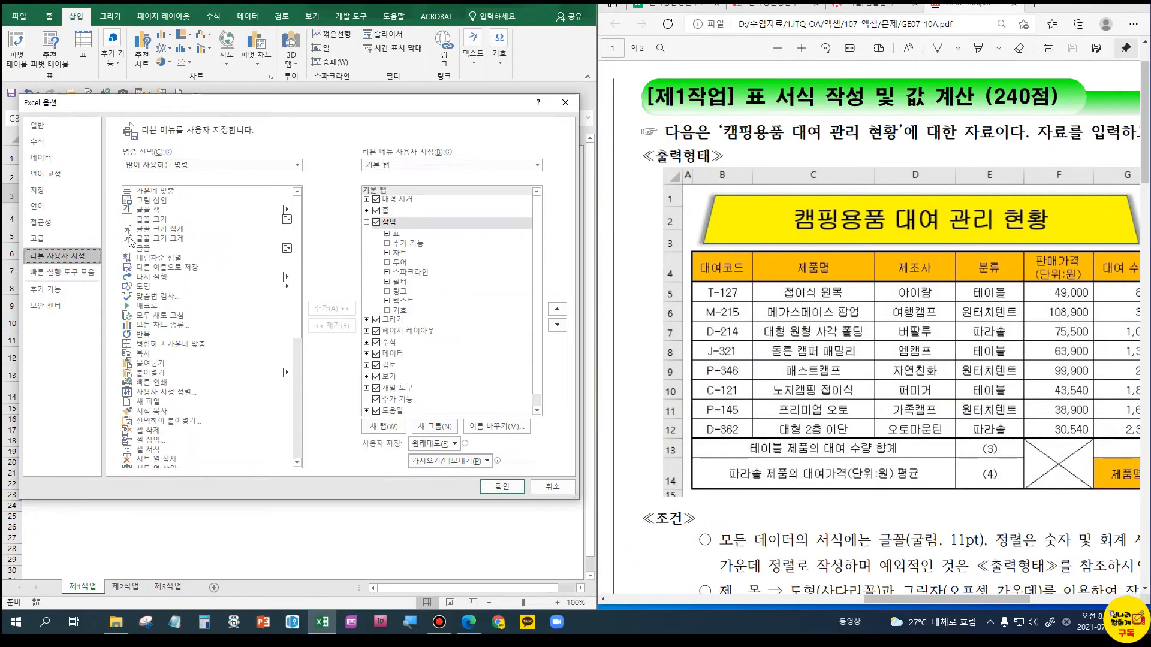
pyautogui.click(390, 223)
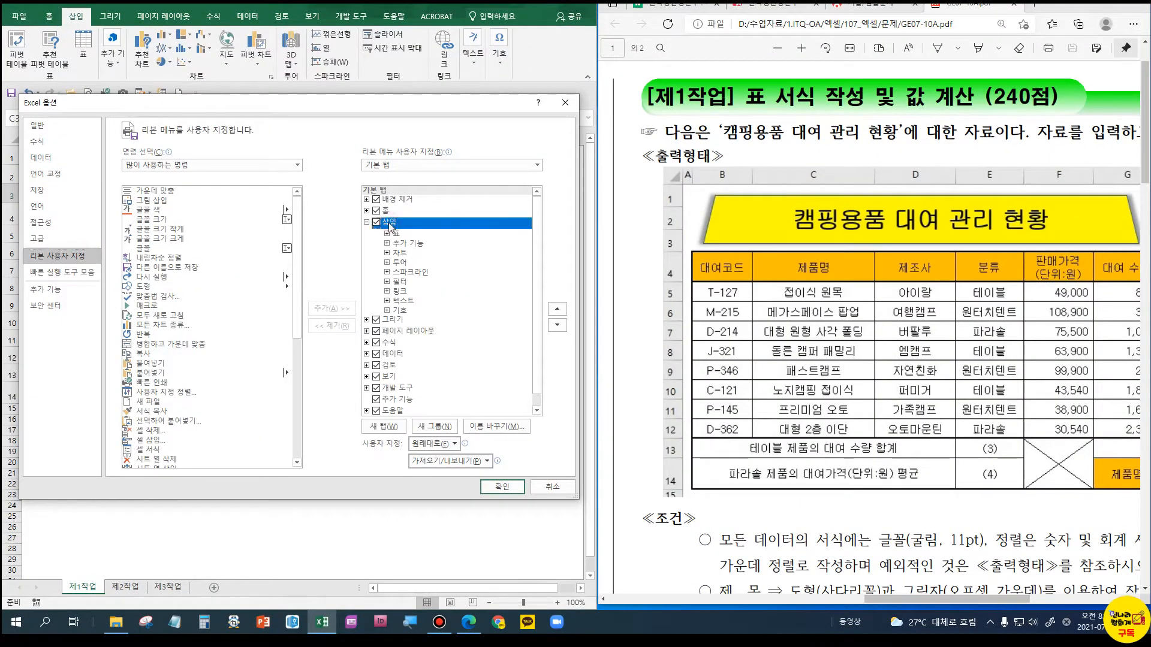
pyautogui.click(450, 445)
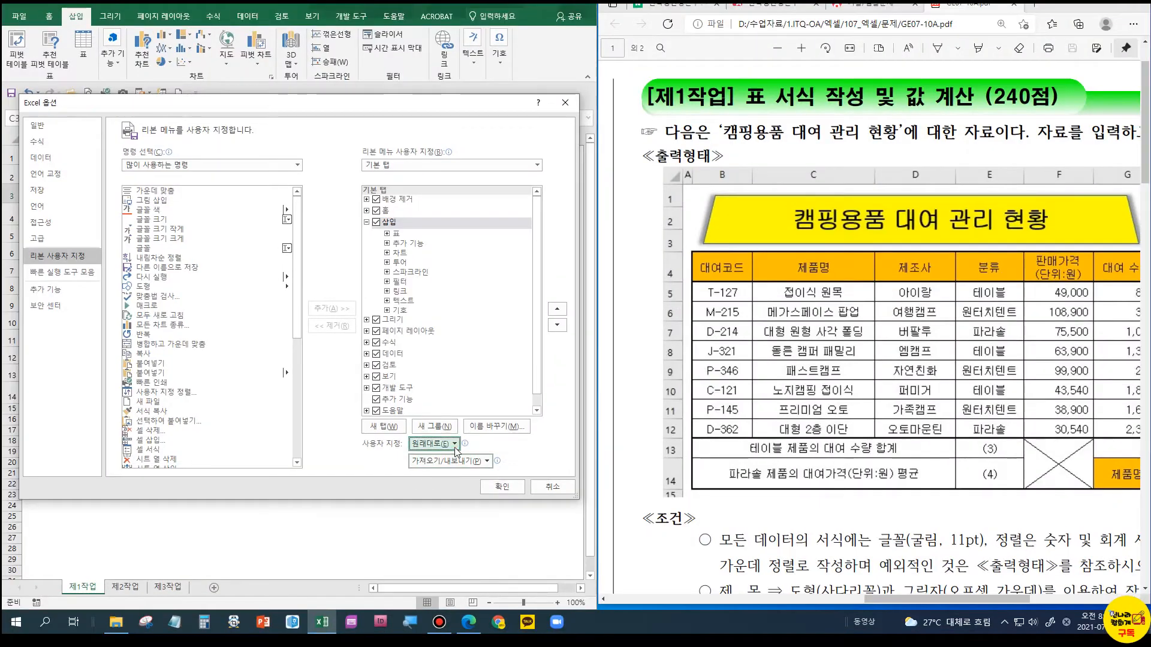
pyautogui.click(466, 462)
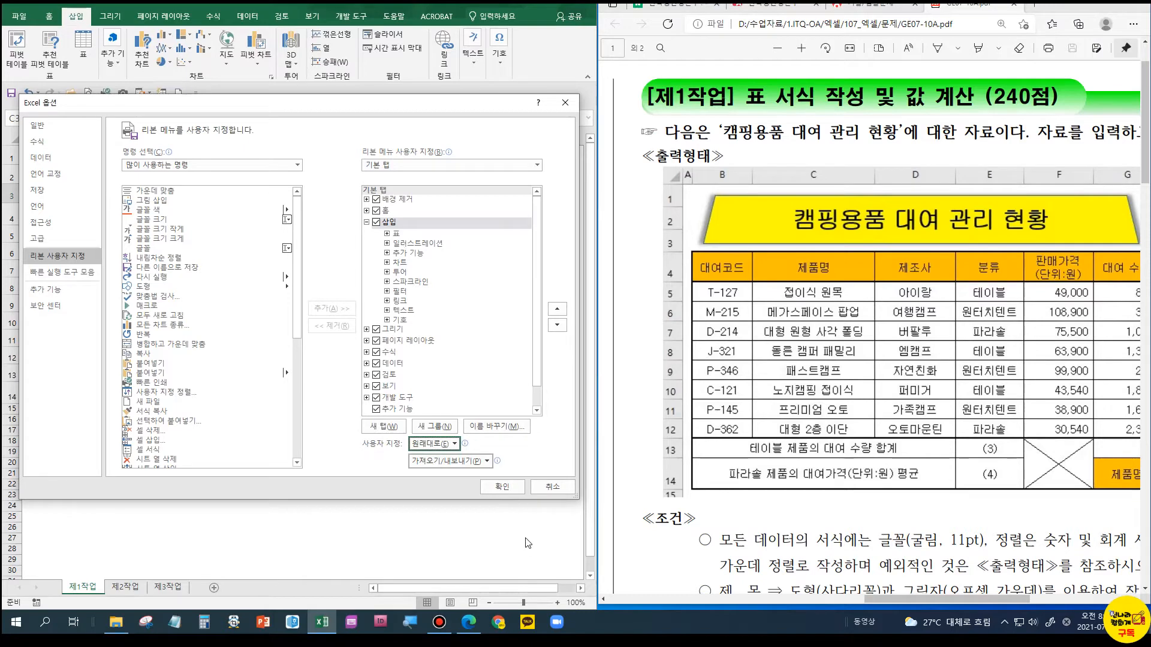
pyautogui.click(507, 492)
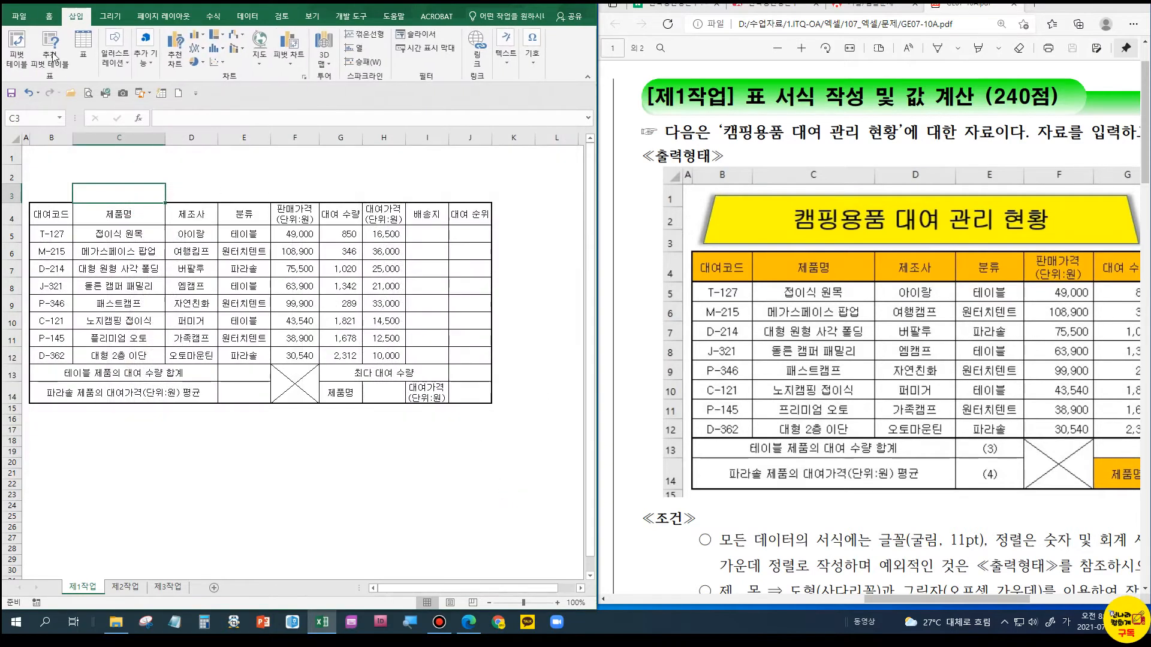
# Draw a trapezoid about 13.9 cm wide and 2.1 cm high above the table across columns B to G, containing the title 캠핑용품 대여 관리 현황
pyautogui.click(124, 60)
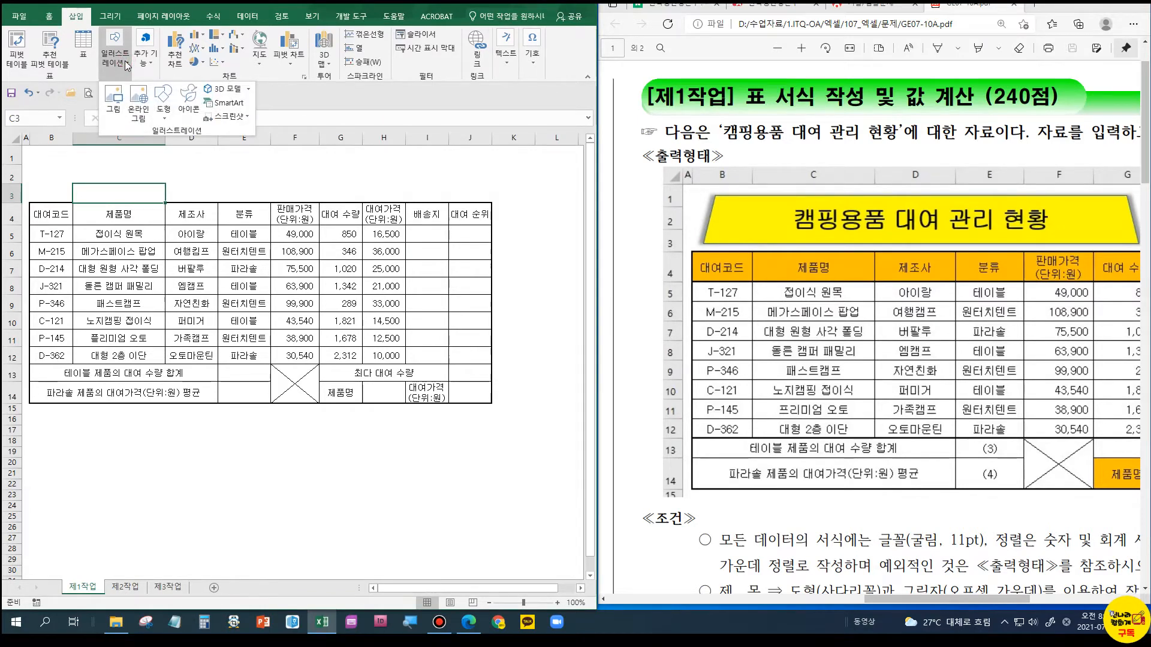
pyautogui.click(163, 111)
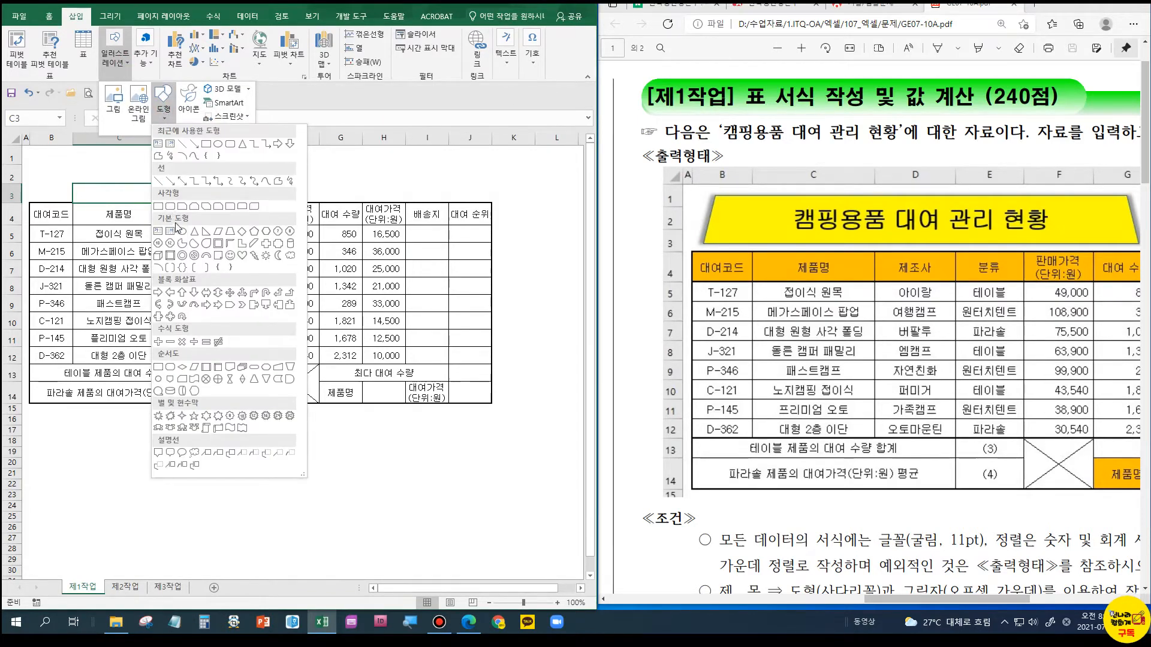
pyautogui.click(229, 233)
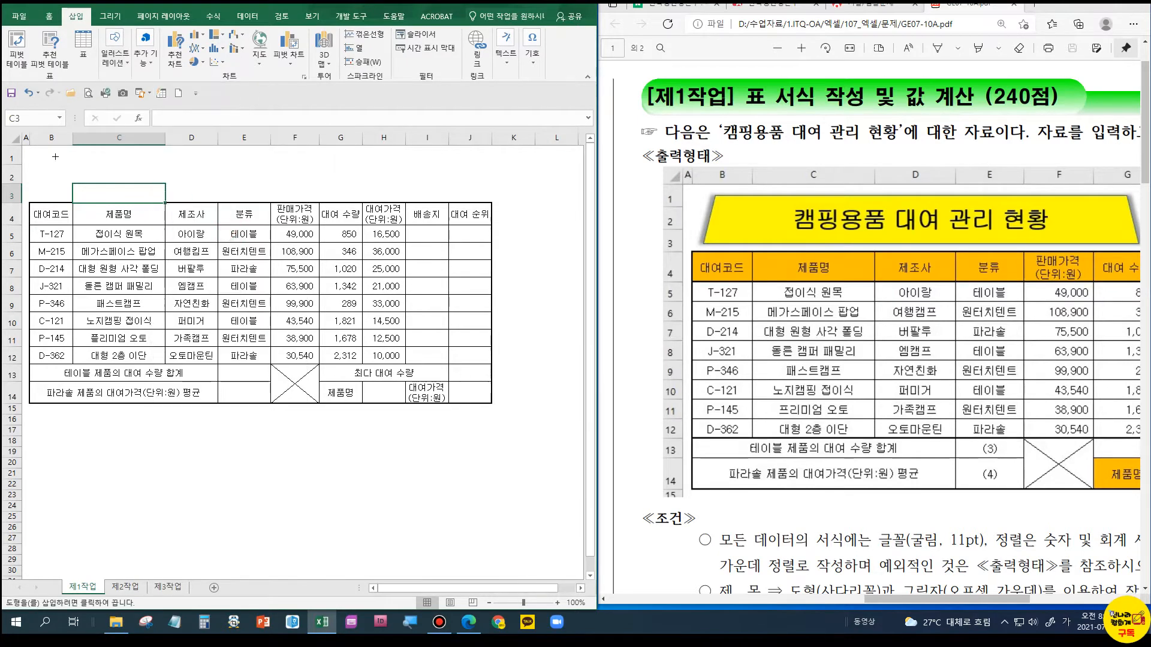
pyautogui.moveTo(38, 150); pyautogui.dragTo(353, 198)
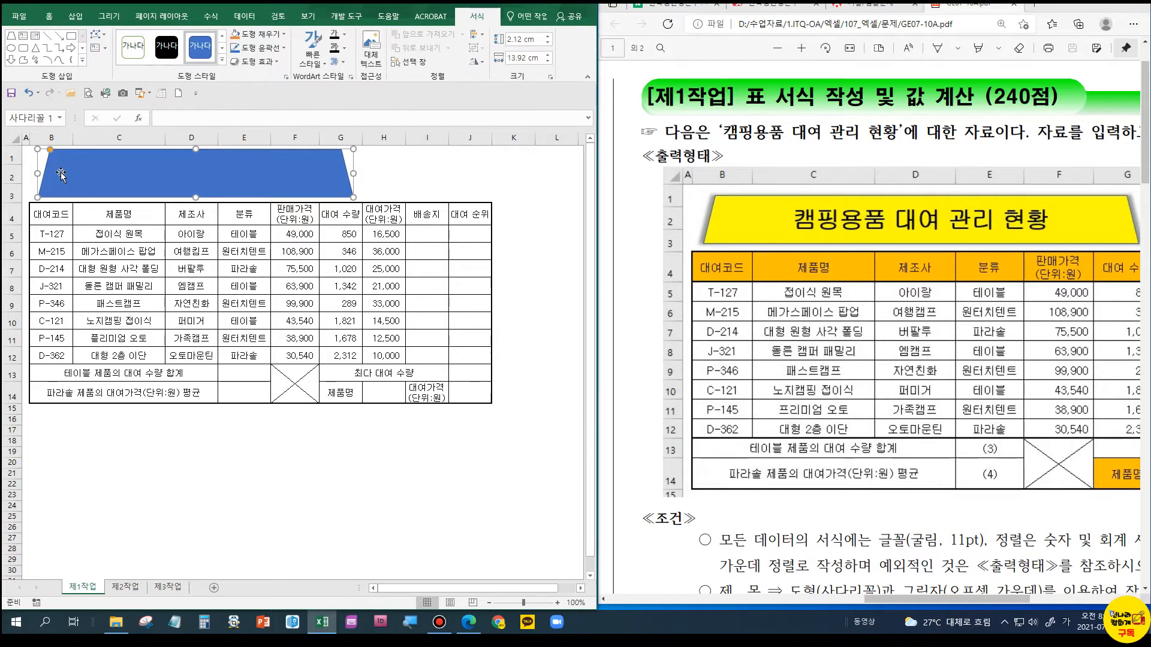
pyautogui.write('캠핑용품 대여 관리 현황')
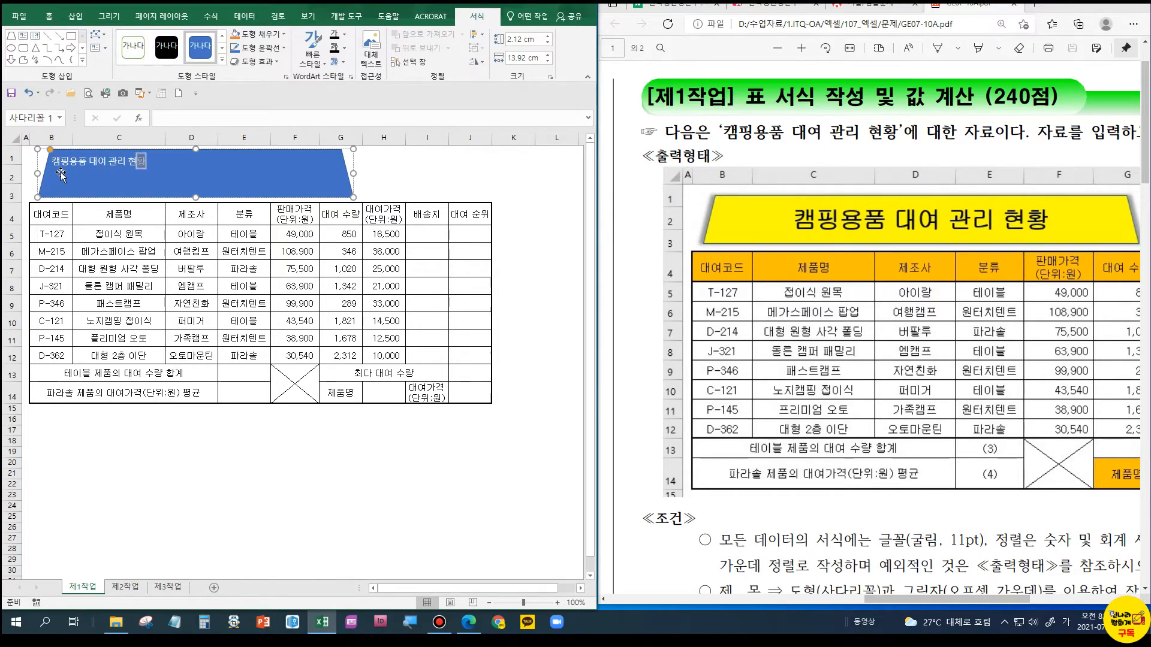
pyautogui.press('Escape')
# Format the trapezoid's title text as 굴림, 24 pt, black and bold
pyautogui.scroll(-4, 864, 379)
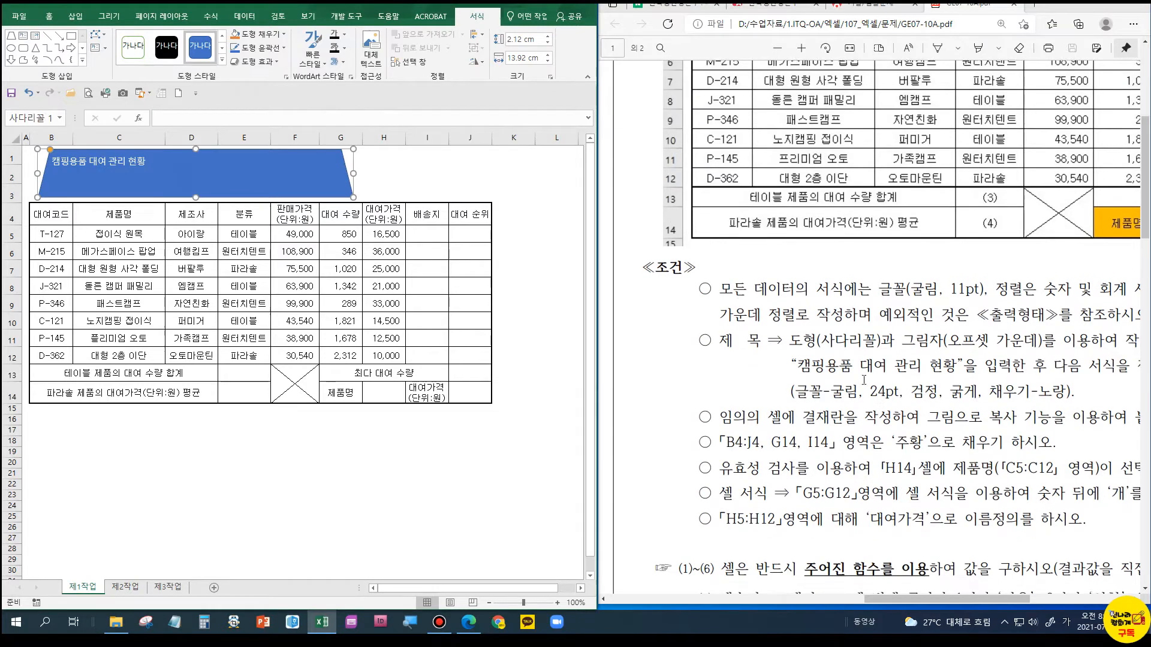
pyautogui.click(50, 17)
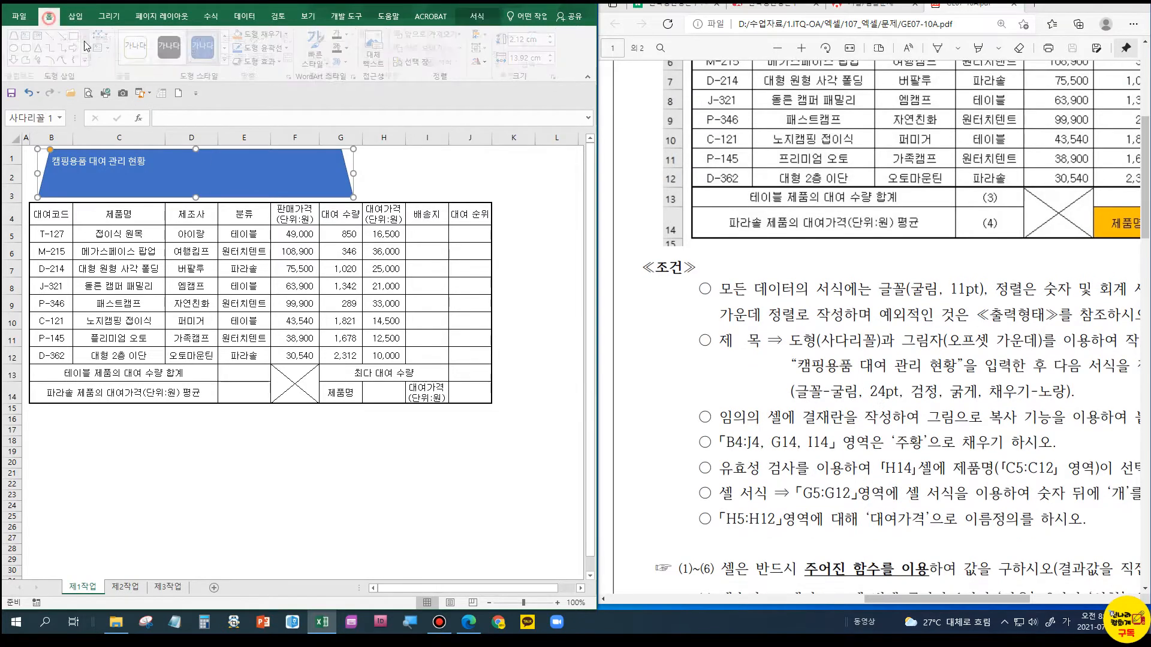
pyautogui.click(122, 39)
pyautogui.write('ㄱ')
pyautogui.write('림')
pyautogui.press('Return')
pyautogui.click(163, 39)
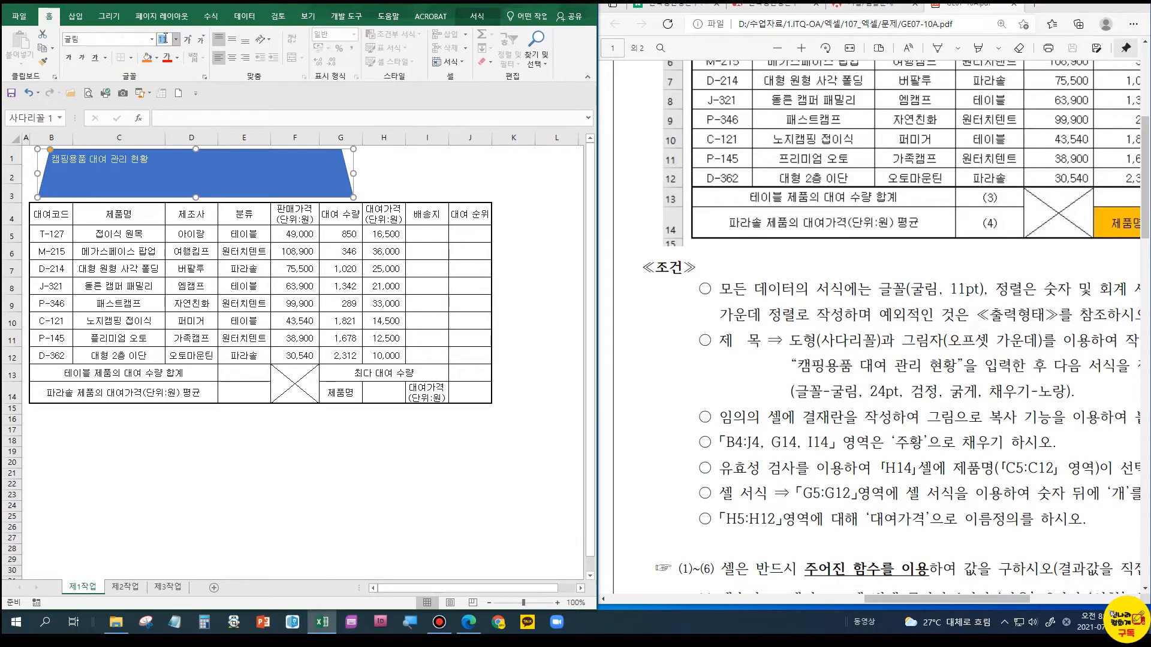
pyautogui.press('Return')
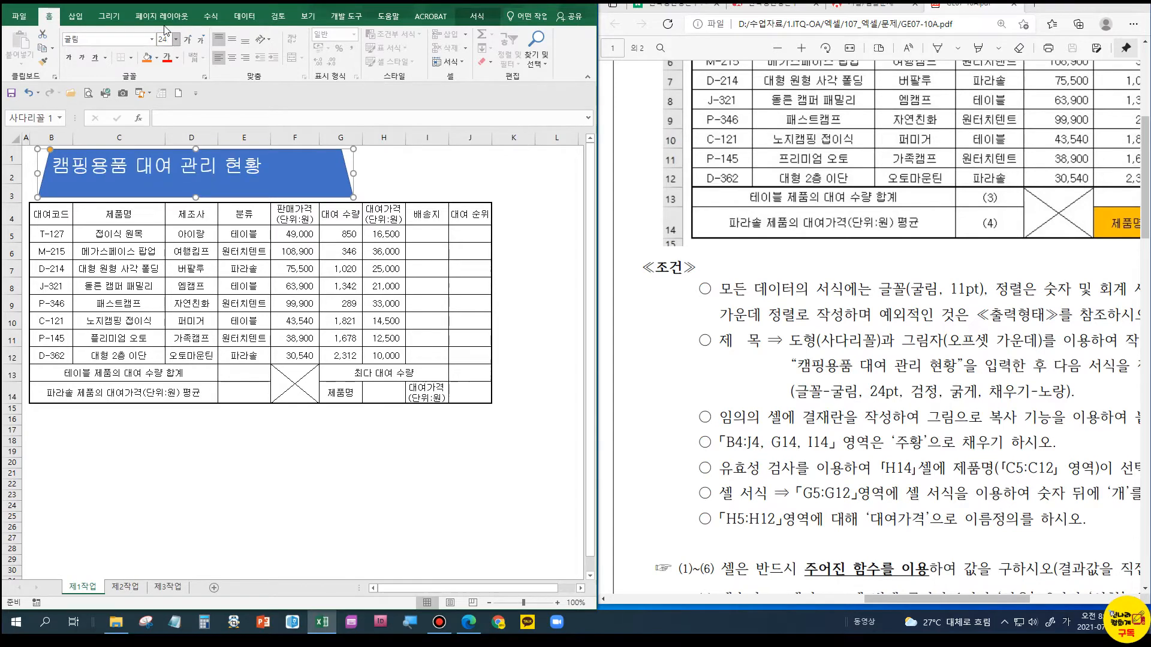
pyautogui.click(177, 58)
pyautogui.click(184, 87)
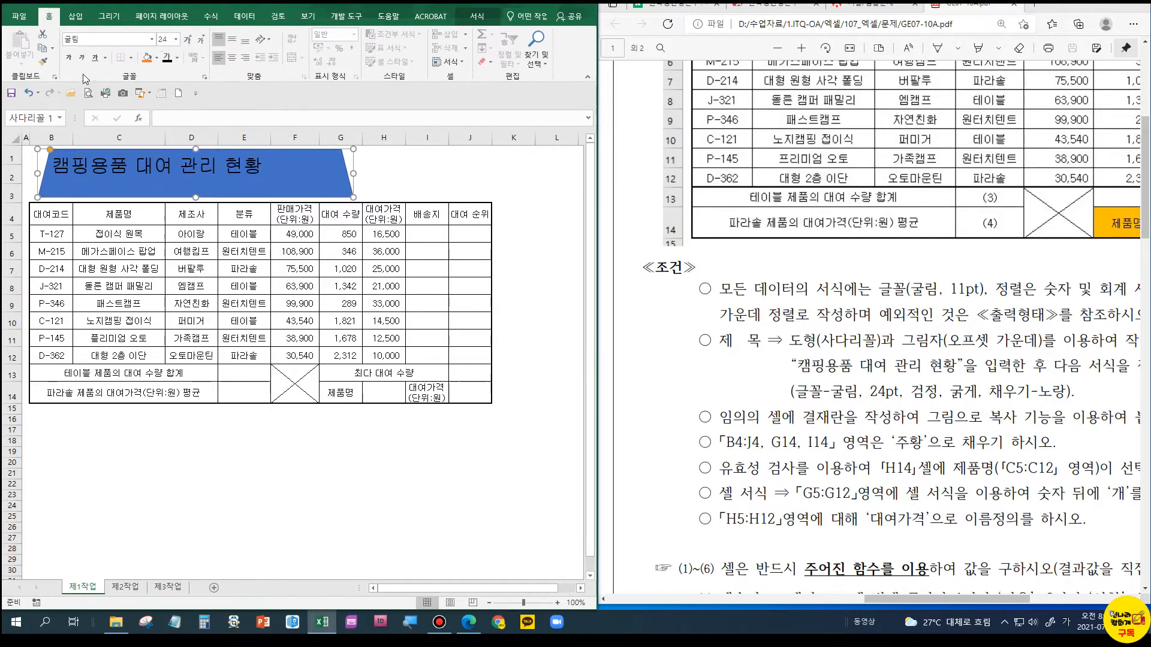
pyautogui.click(70, 59)
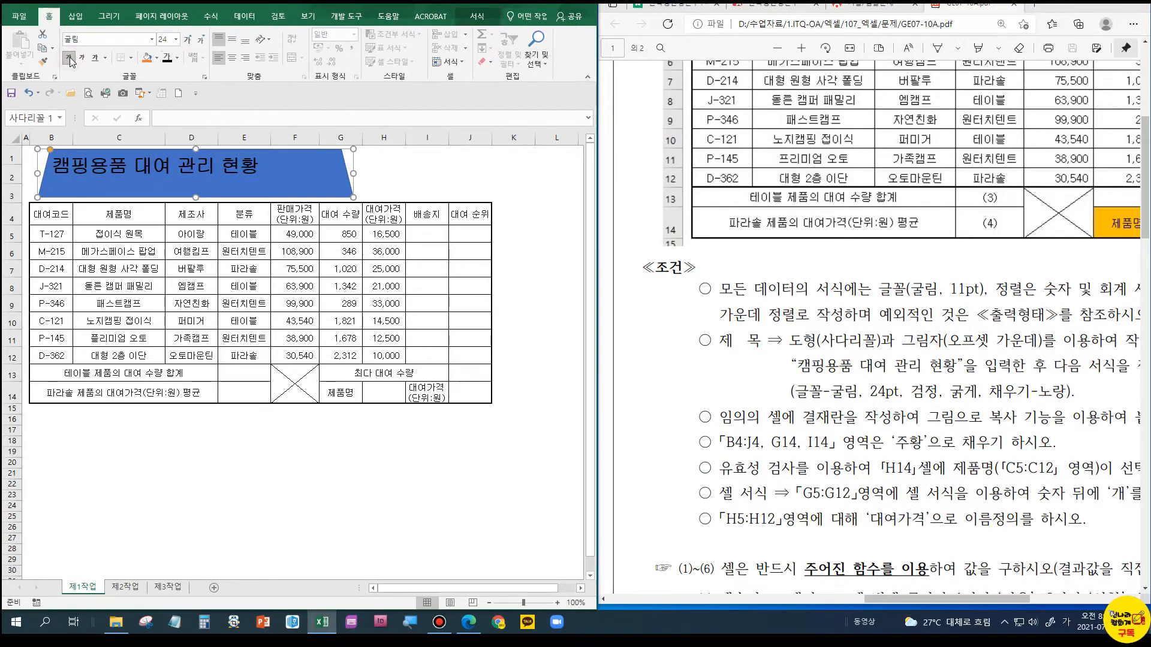
# Fill the trapezoid with standard yellow and center its title text vertically and horizontally
pyautogui.click(157, 58)
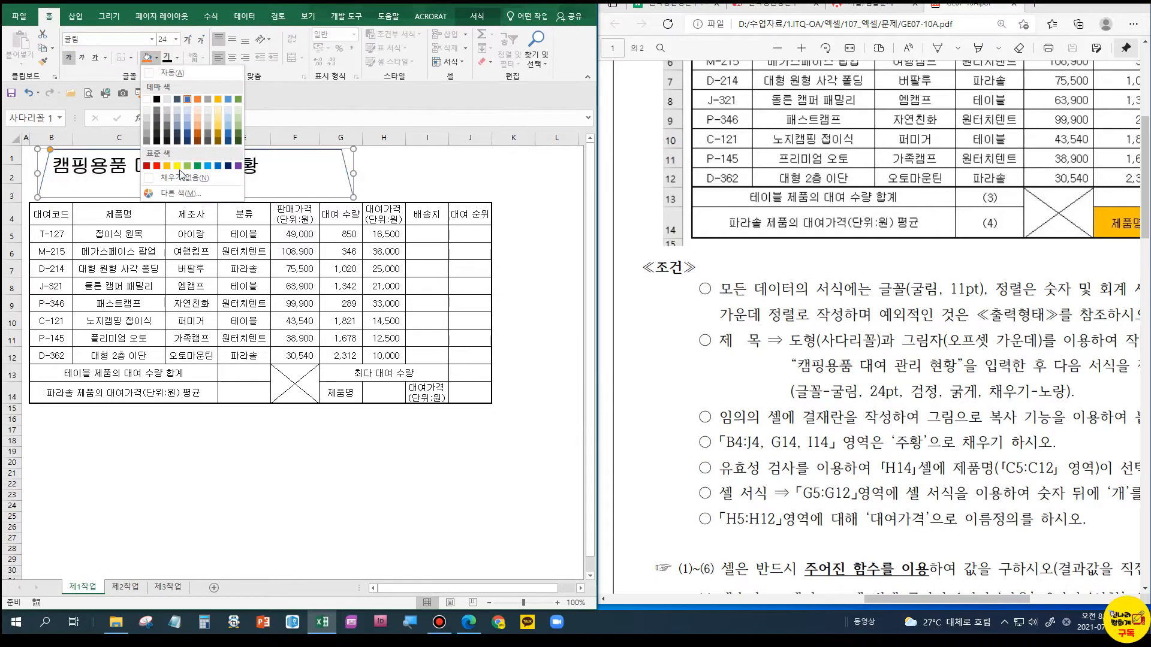
pyautogui.click(177, 166)
pyautogui.click(232, 39)
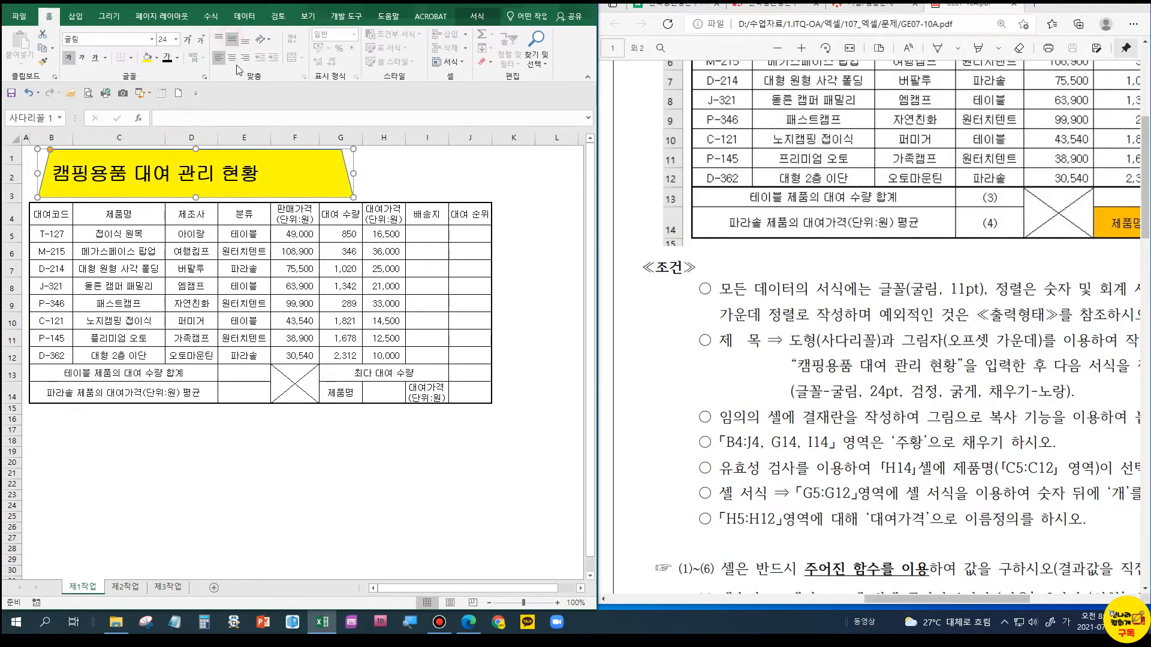
pyautogui.click(232, 57)
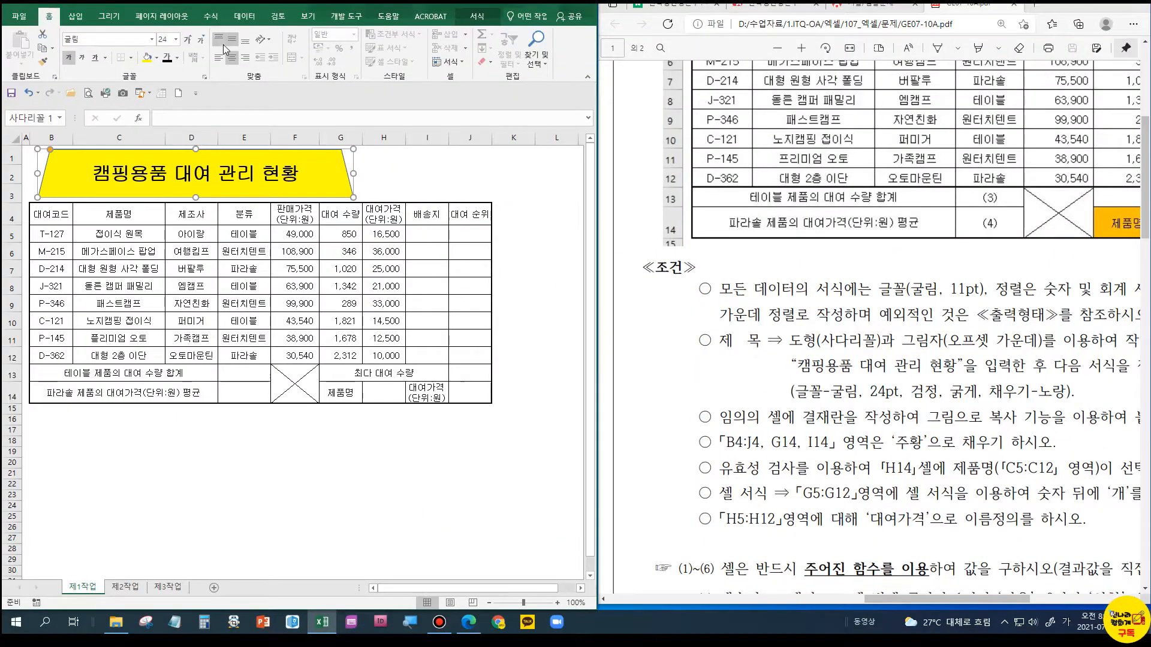
# Apply the outer center-offset shadow (오프셋 가운데) to the title trapezoid and deselect it
pyautogui.click(475, 18)
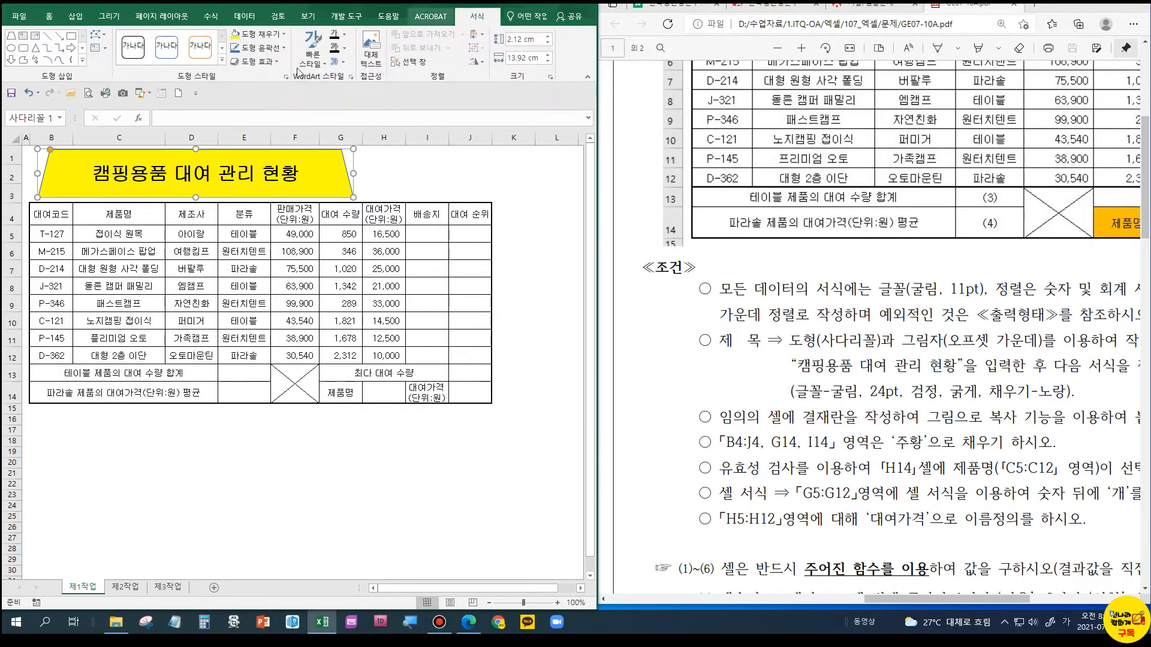
pyautogui.click(254, 61)
pyautogui.moveTo(268, 118)
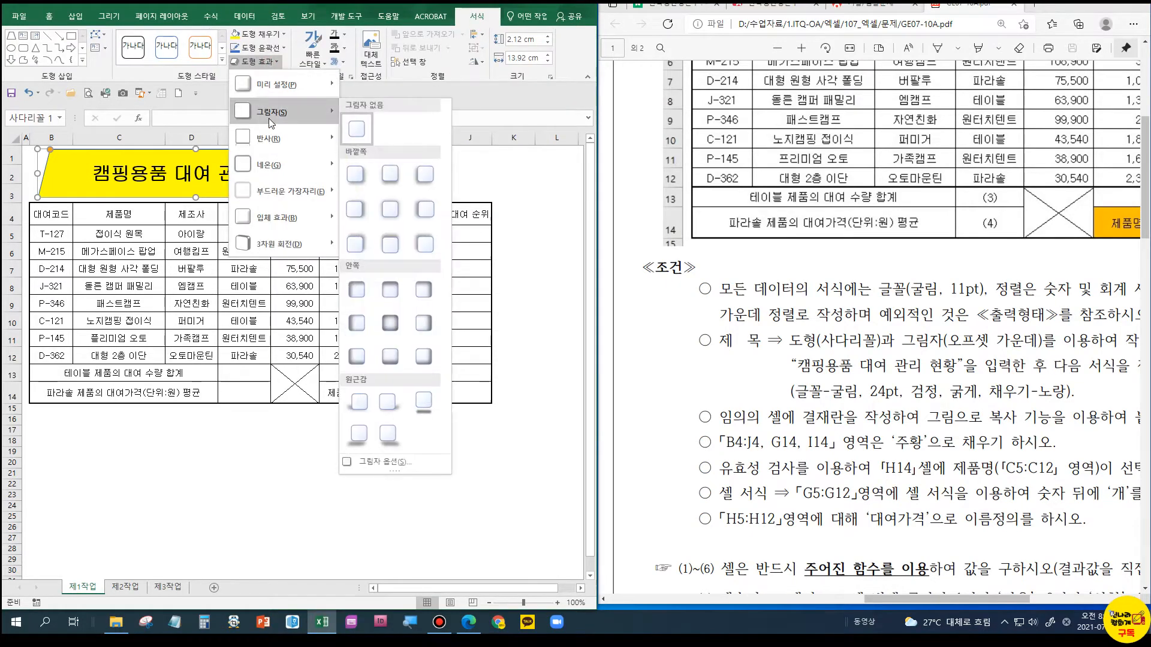
pyautogui.click(385, 211)
pyautogui.click(398, 174)
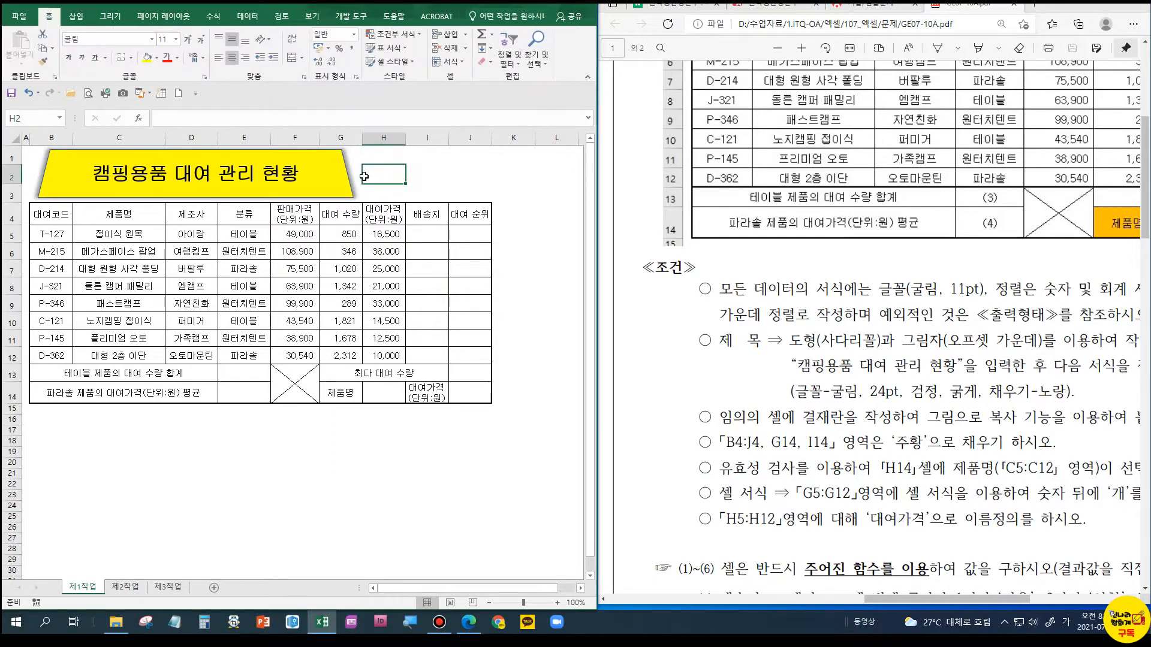
pyautogui.scroll(5, 820, 359)
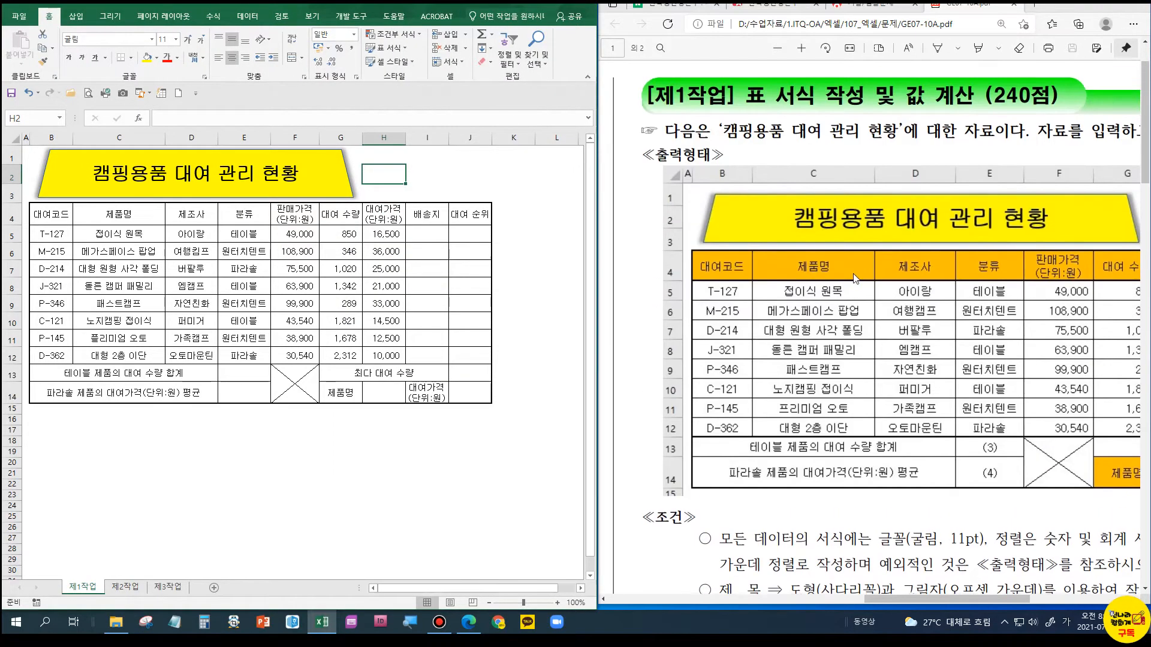
# Apply all borders to the blank range K15:N16 beside the lower end of the table
pyautogui.moveTo(899, 599); pyautogui.dragTo(1006, 602)
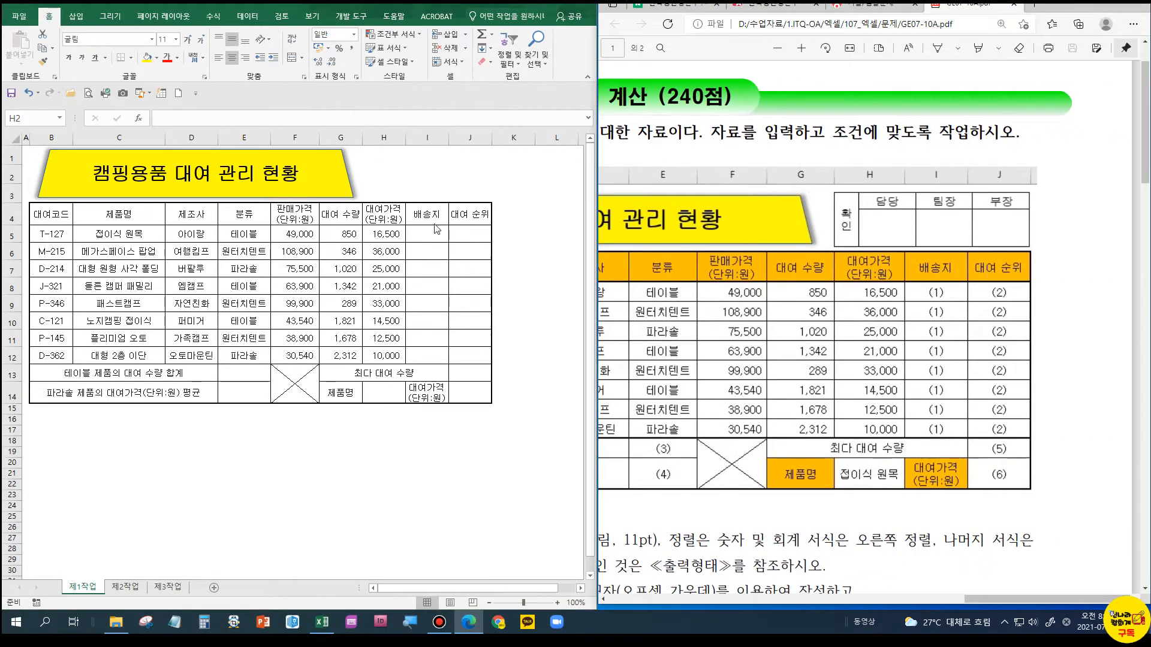
pyautogui.click(514, 138)
pyautogui.click(513, 428)
pyautogui.click(513, 408)
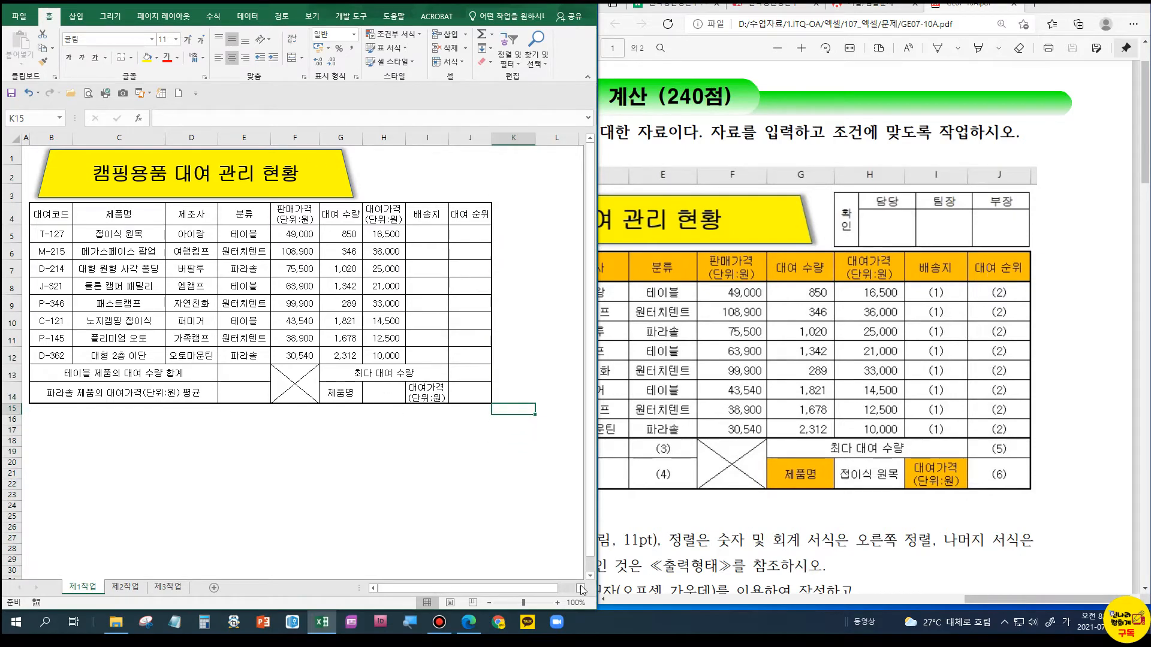
pyautogui.hscroll(3, 448, 484)
pyautogui.moveTo(312, 412); pyautogui.dragTo(437, 419)
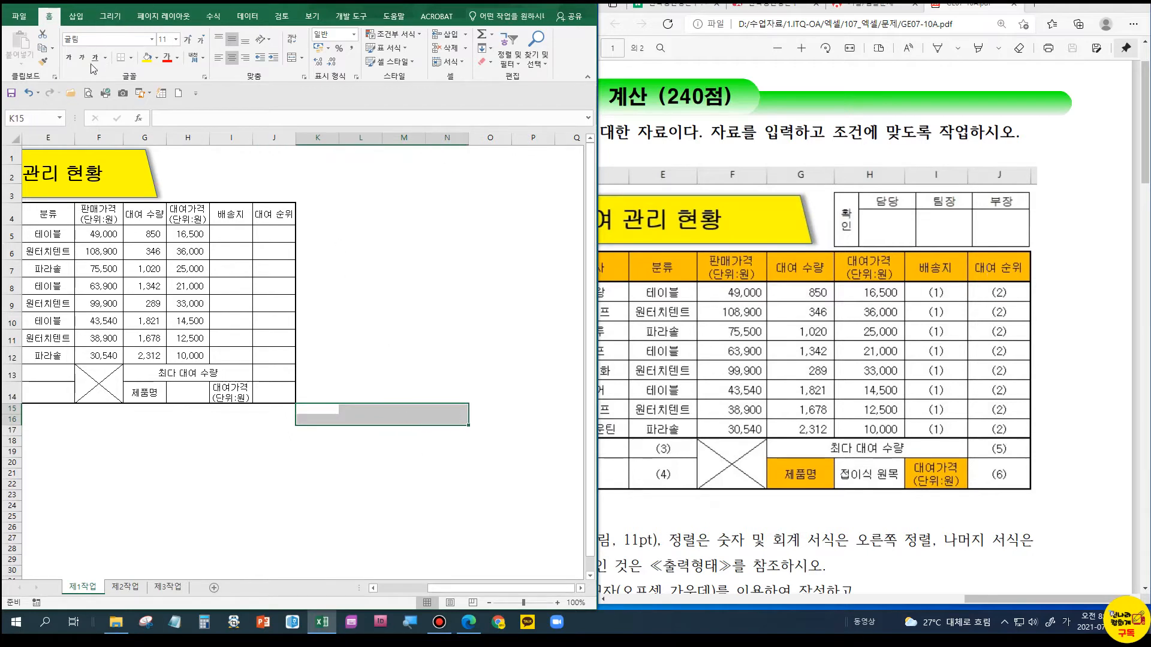
pyautogui.click(130, 58)
pyautogui.click(157, 160)
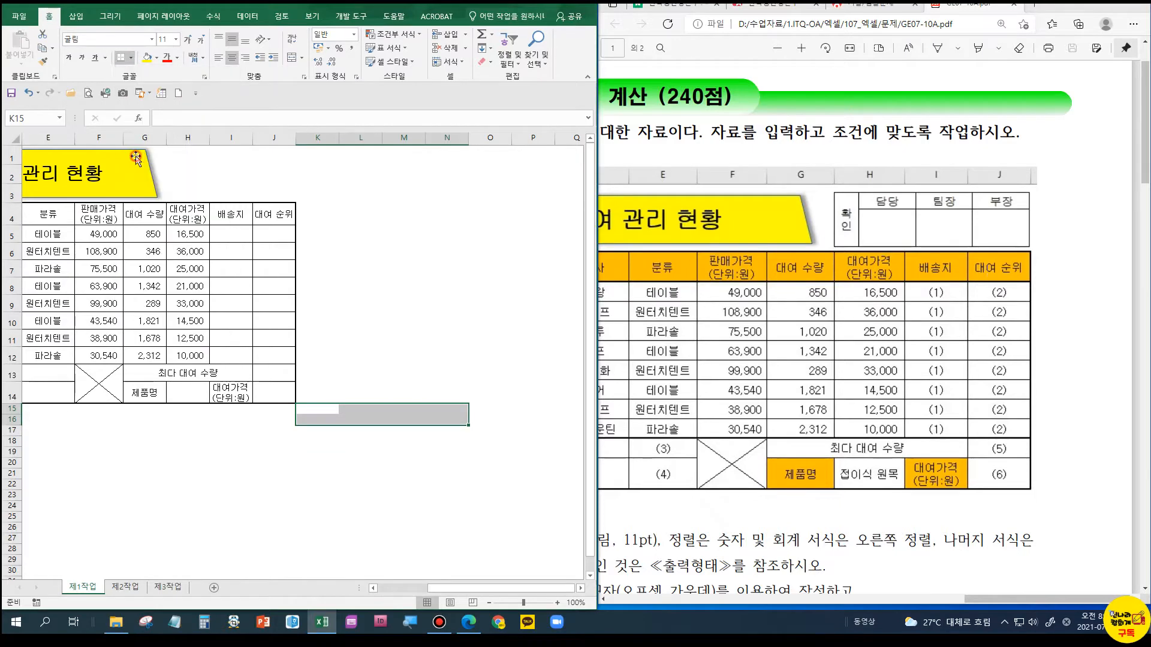
# Merge cells K15:K16 and enter 확인 there with one syllable per line
pyautogui.click(324, 413)
pyautogui.moveTo(323, 410); pyautogui.dragTo(325, 422)
pyautogui.click(292, 57)
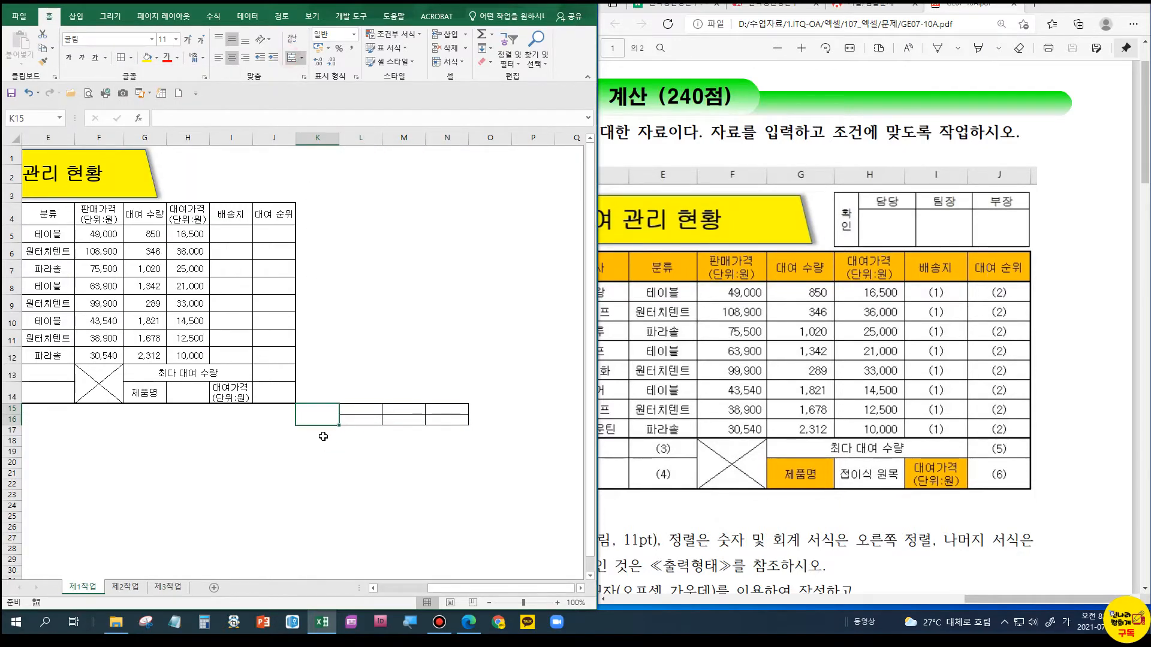
pyautogui.write('화')
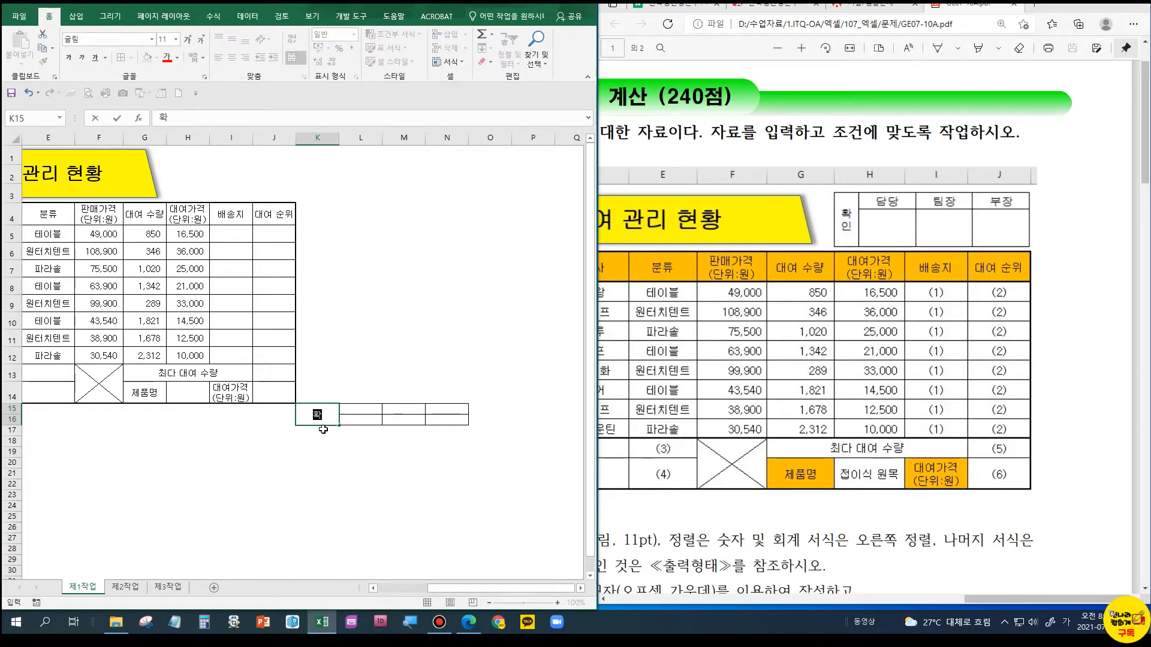
pyautogui.write('ㄴ')
pyautogui.press('Return')
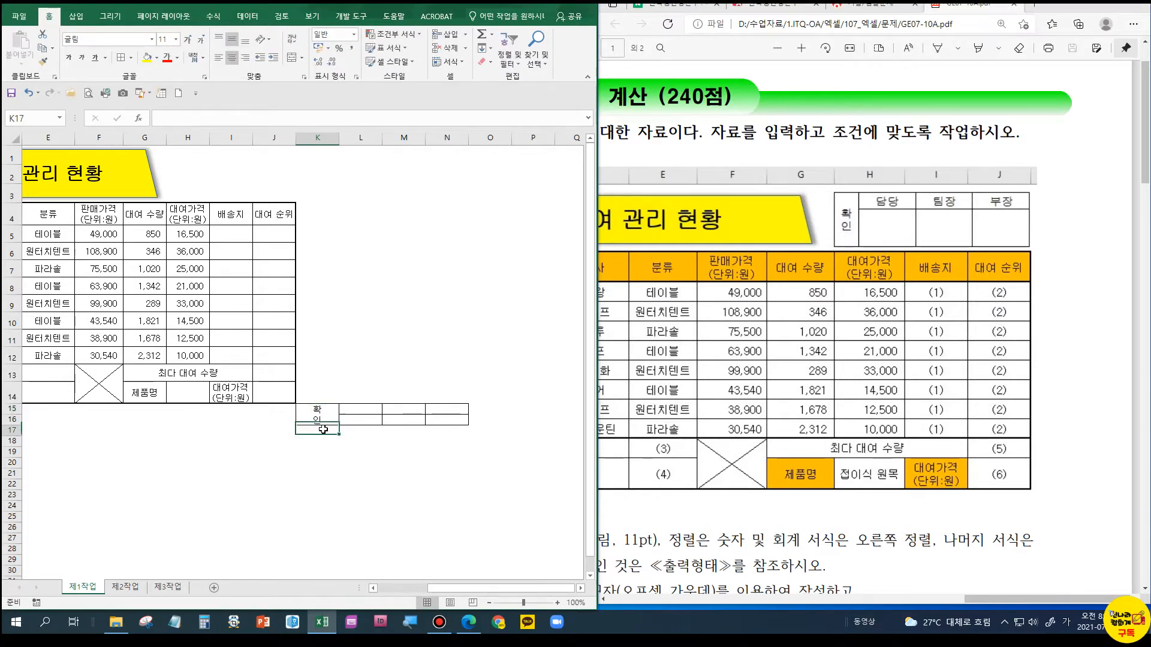
# Enter the approval headings 담당, 팀장 and 부장 in cells L15, M15 and N15
pyautogui.moveTo(351, 410); pyautogui.dragTo(425, 410)
pyautogui.write('담당')
pyautogui.press('Return')
pyautogui.write('팀자')
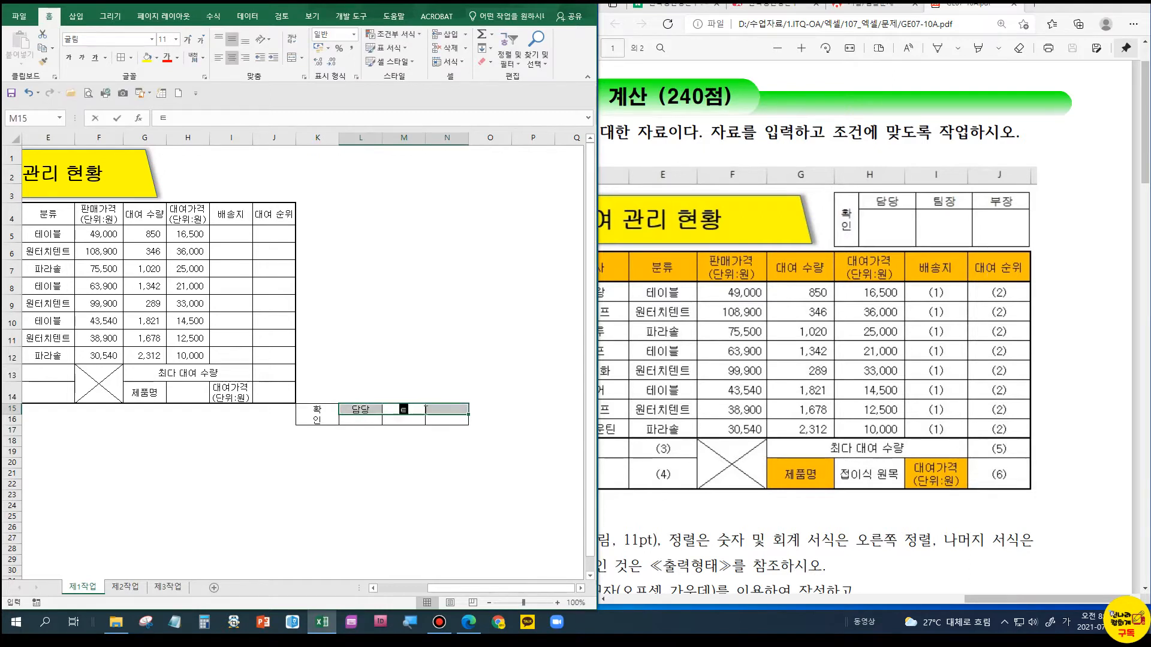
pyautogui.write('ㅇ')
pyautogui.press('Return')
pyautogui.write('ㅂ')
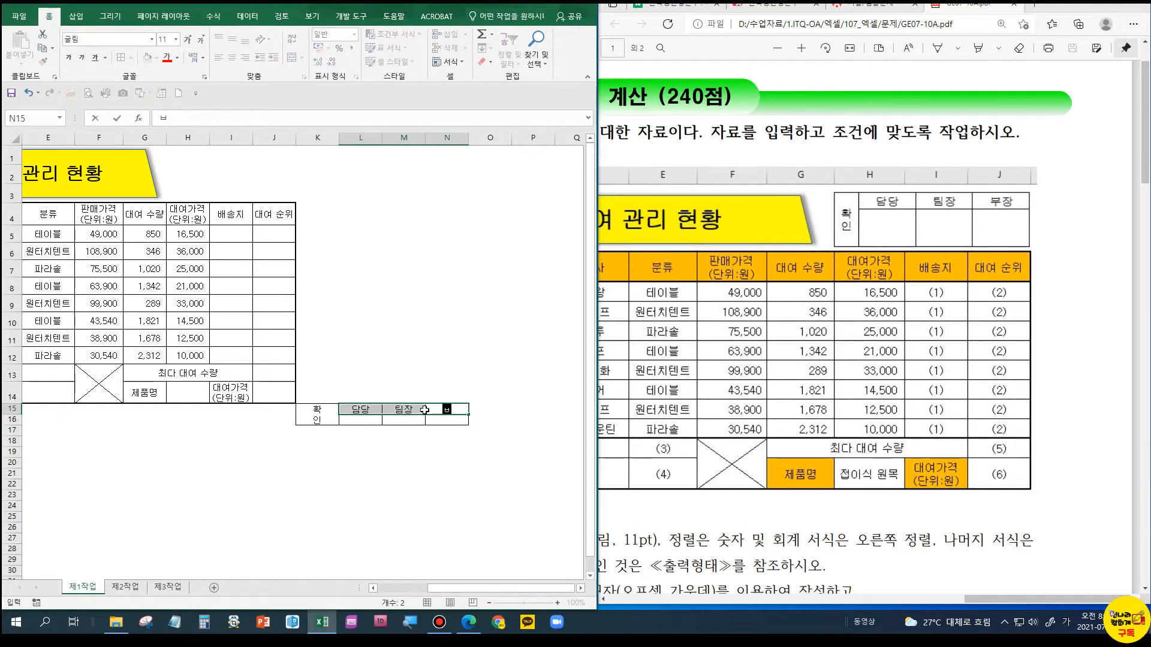
pyautogui.write('ㅜㅈㅏㅇ')
pyautogui.press('Return')
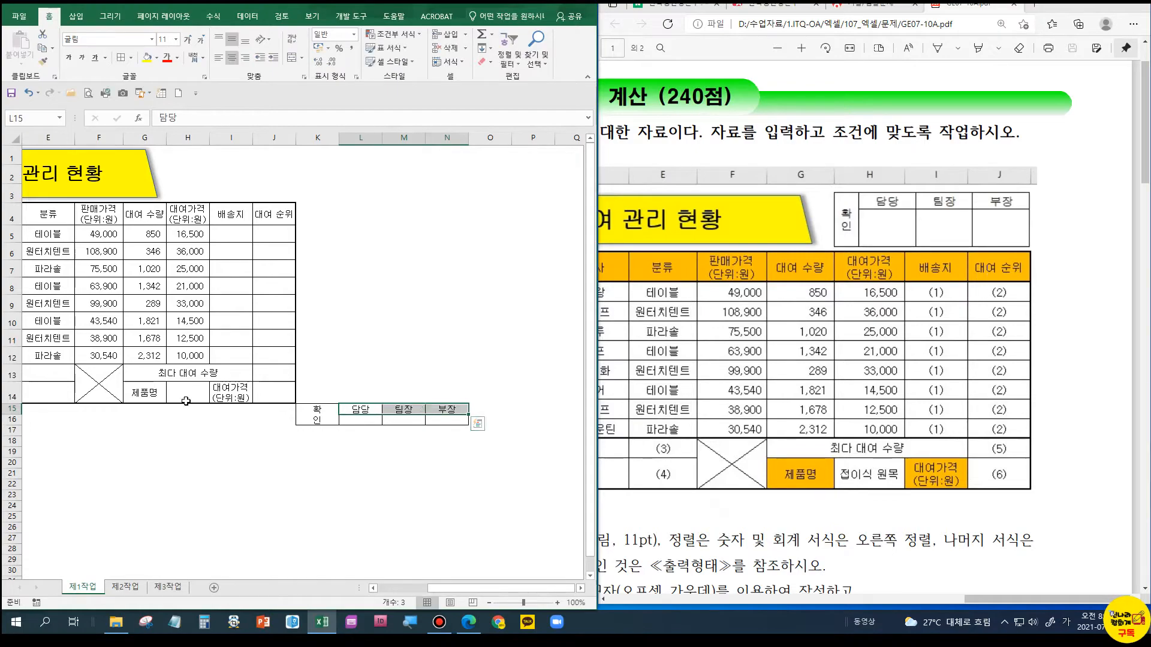
# Increase the heights of rows 15 and 16 and narrow column K to proportion the approval box
pyautogui.click(13, 411)
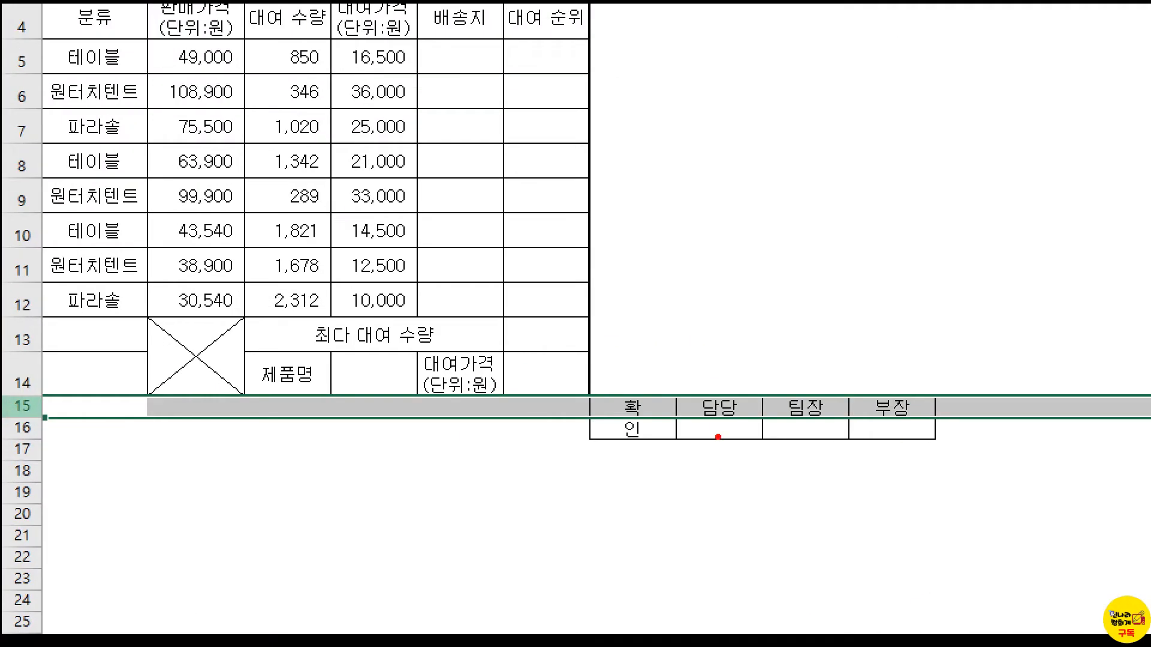
pyautogui.moveTo(717, 437)
pyautogui.mouseDown()
pyautogui.moveTo(702, 419)
pyautogui.moveTo(712, 428)
pyautogui.mouseUp()
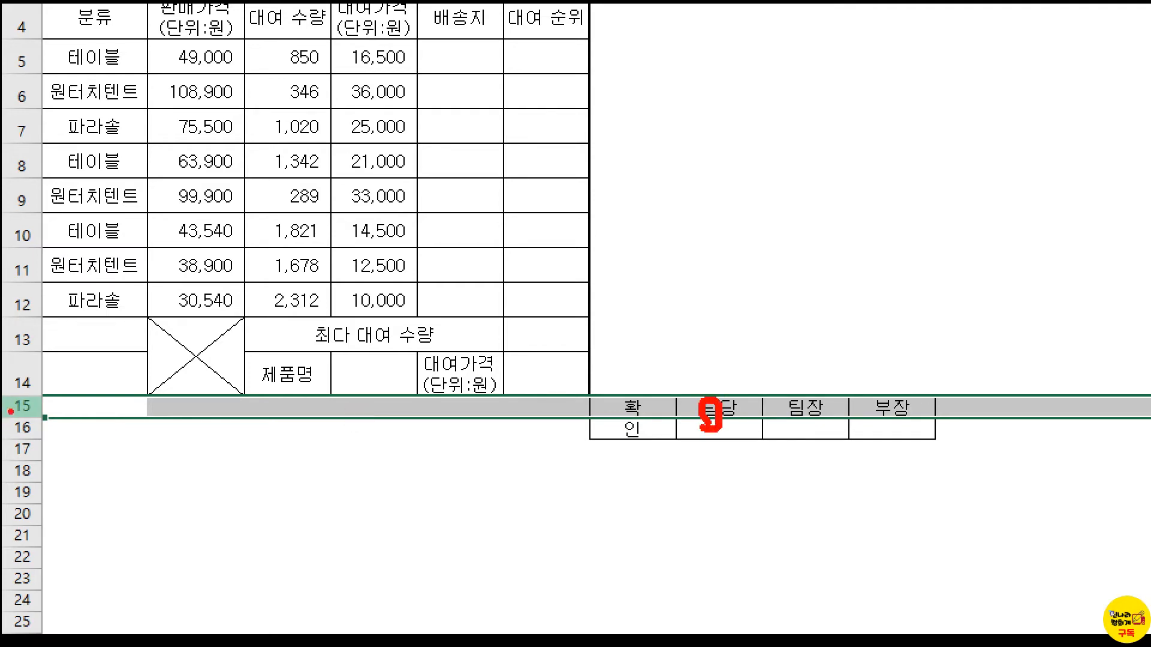
pyautogui.moveTo(26, 411)
pyautogui.mouseDown()
pyautogui.moveTo(9, 413)
pyautogui.moveTo(31, 432)
pyautogui.moveTo(24, 420)
pyautogui.mouseUp()
pyautogui.press('Escape')
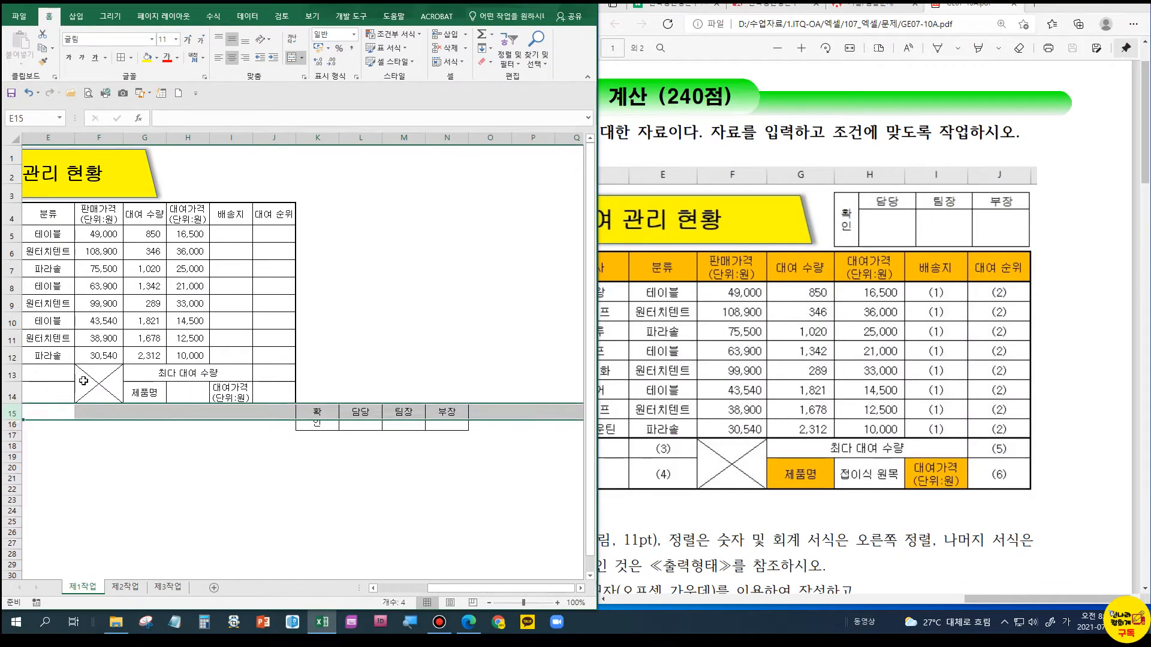
pyautogui.click(18, 425)
pyautogui.moveTo(21, 430); pyautogui.dragTo(24, 450)
pyautogui.moveTo(339, 138); pyautogui.dragTo(320, 138)
pyautogui.click(340, 320)
pyautogui.click(308, 490)
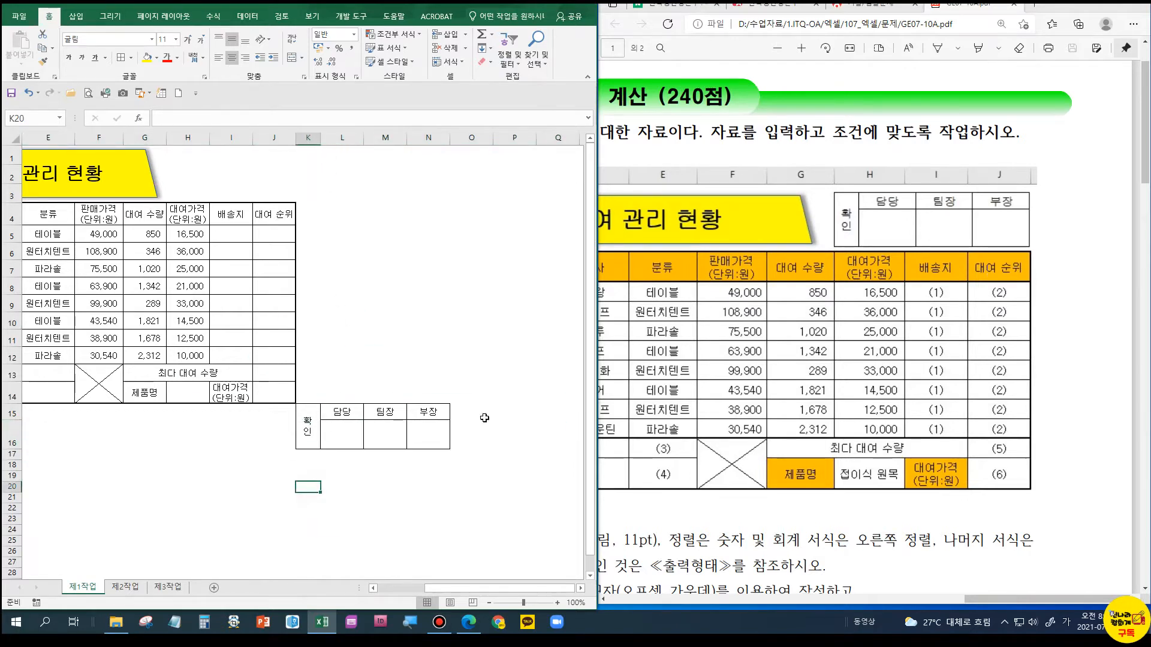
# Copy the approval box K15:N16 and paste it as a linked picture at H1 beside the title
pyautogui.moveTo(308, 424); pyautogui.dragTo(422, 425)
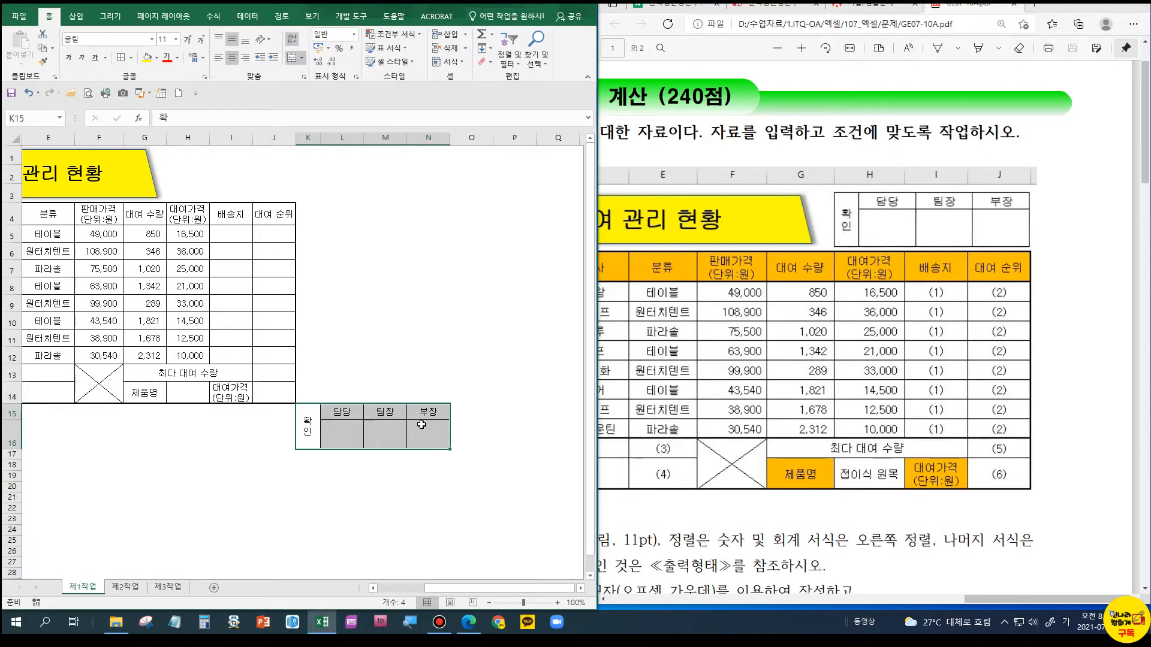
pyautogui.hotkey('ctrl', 'c')
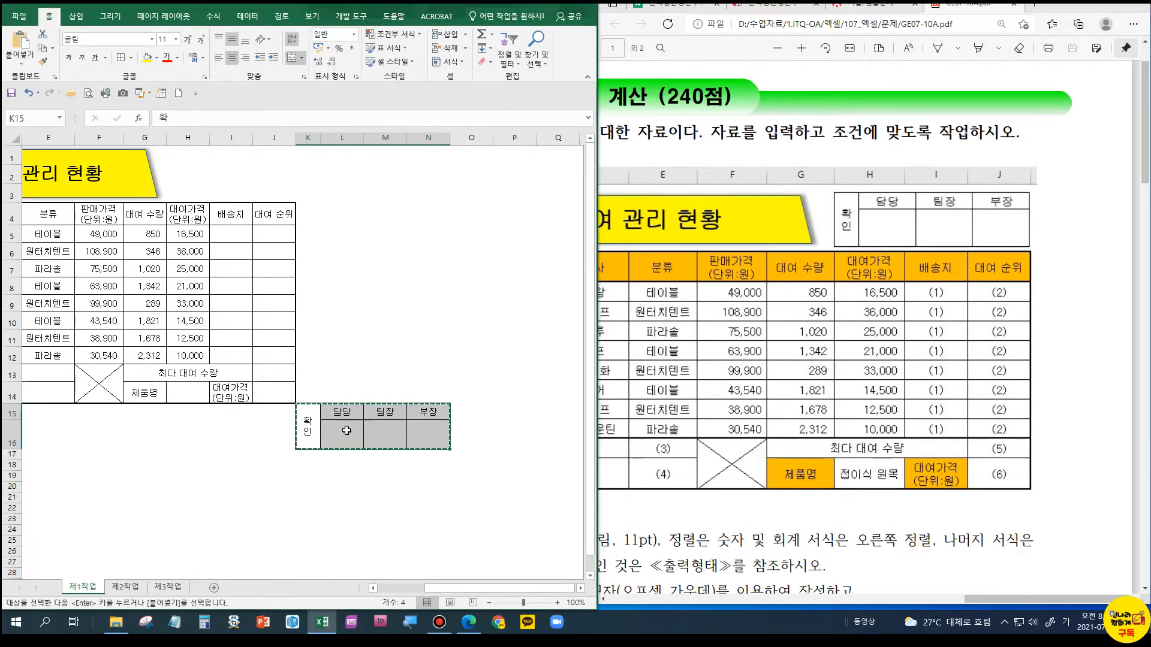
pyautogui.click(179, 155)
pyautogui.click(19, 64)
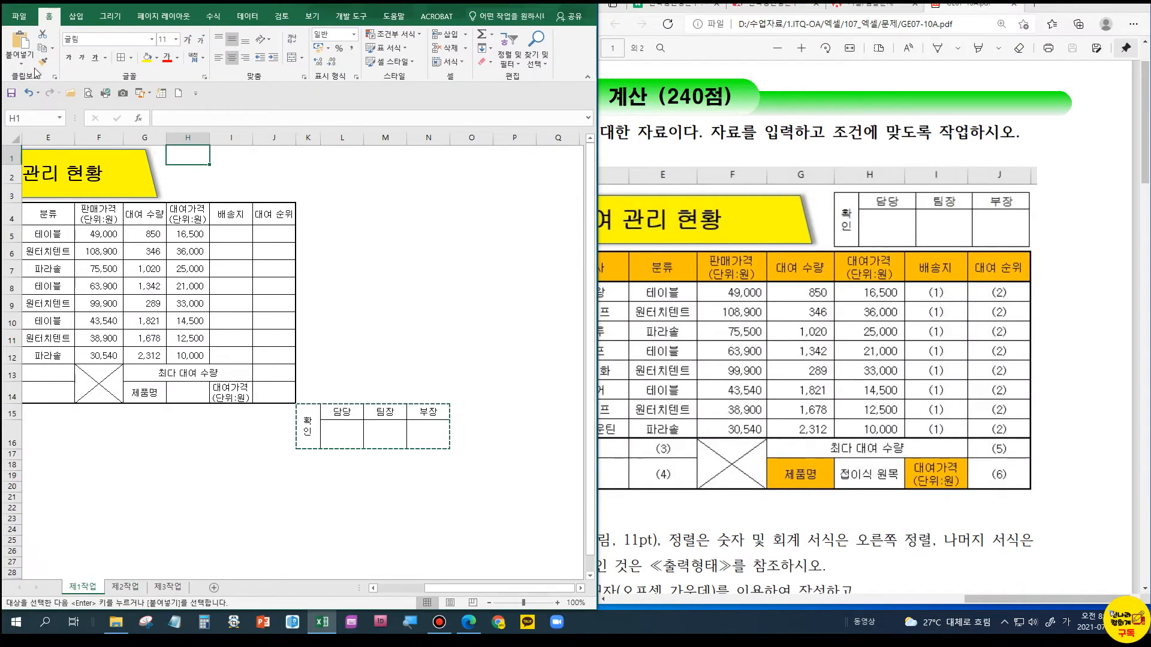
pyautogui.click(22, 63)
pyautogui.click(69, 171)
pyautogui.click(380, 317)
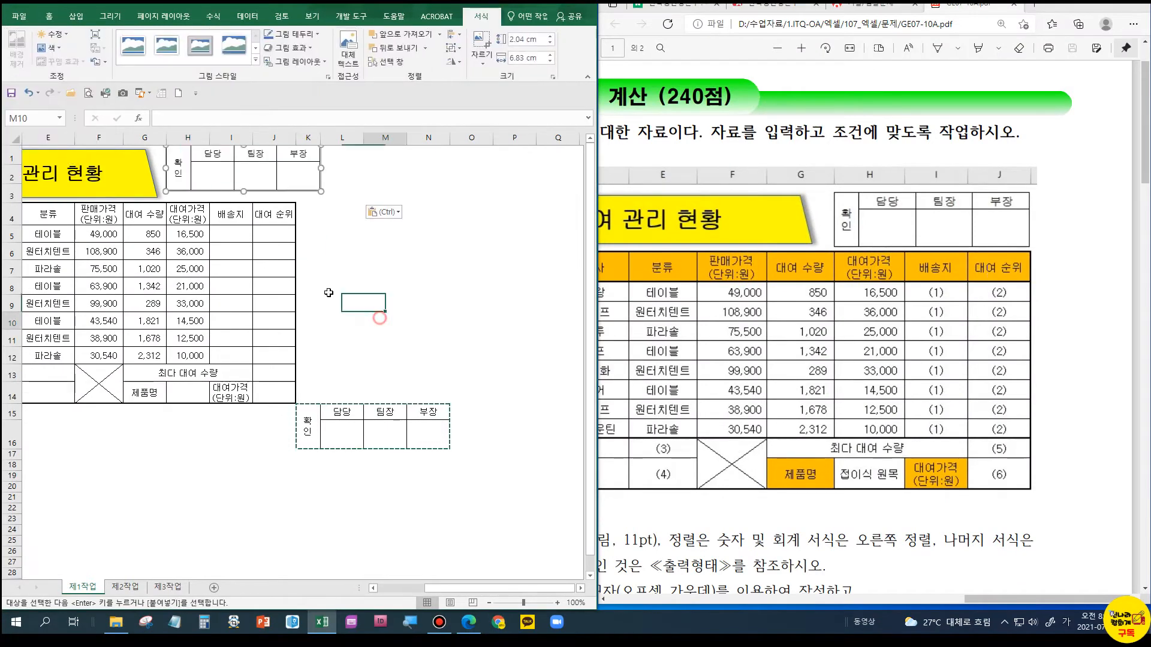
# Replace the heading in N15 with 이사 to test the linked picture
pyautogui.click(318, 419)
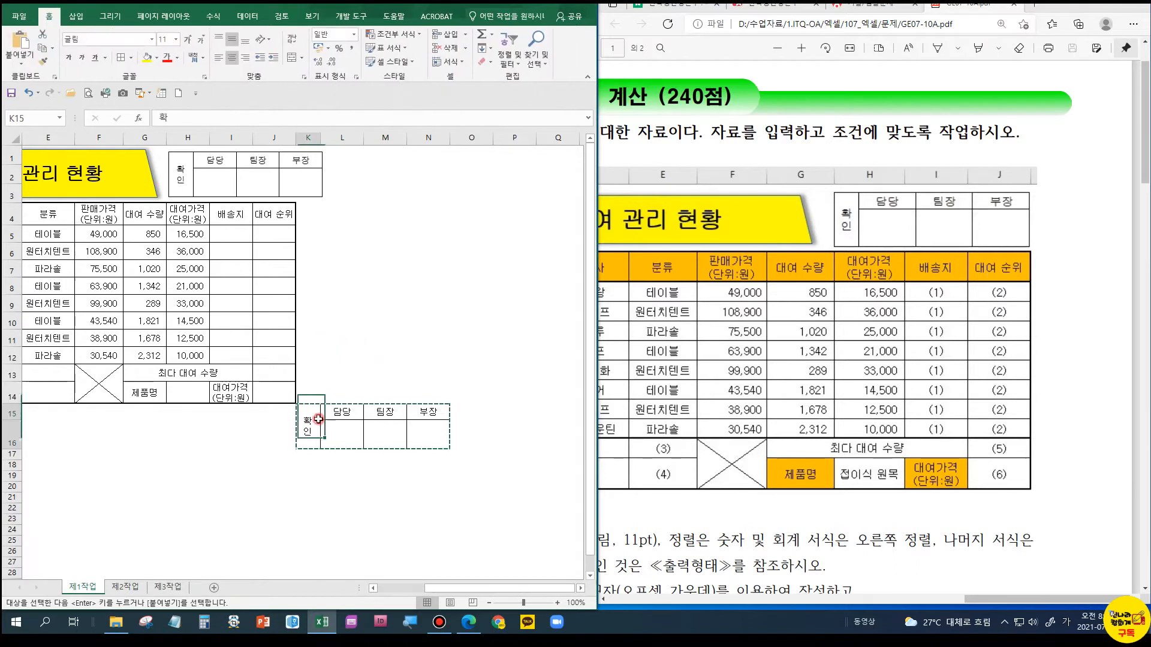
pyautogui.press('Right')
pyautogui.press('Right')
pyautogui.press('Right')
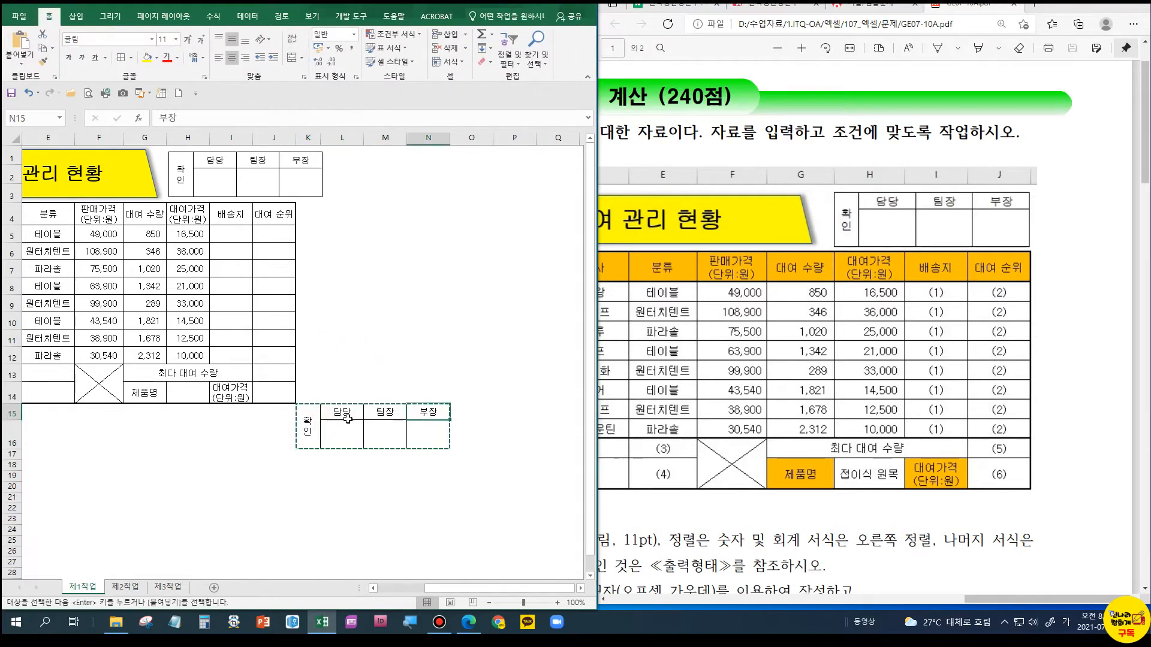
pyautogui.doubleClick(436, 414)
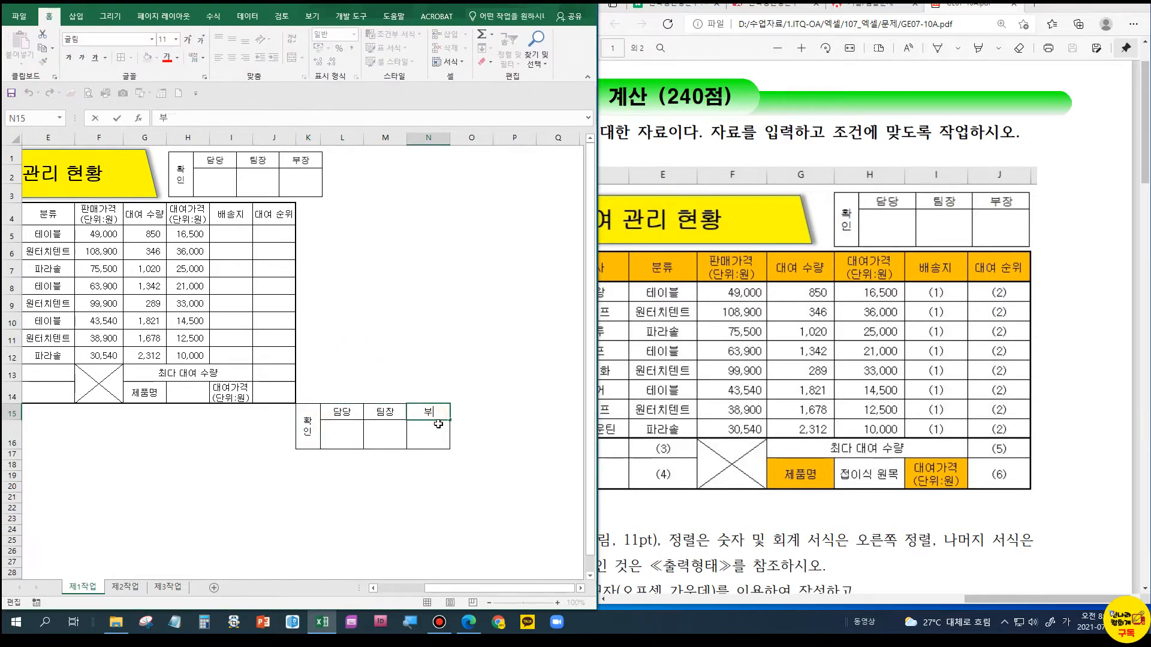
pyautogui.write('이사')
pyautogui.press('Return')
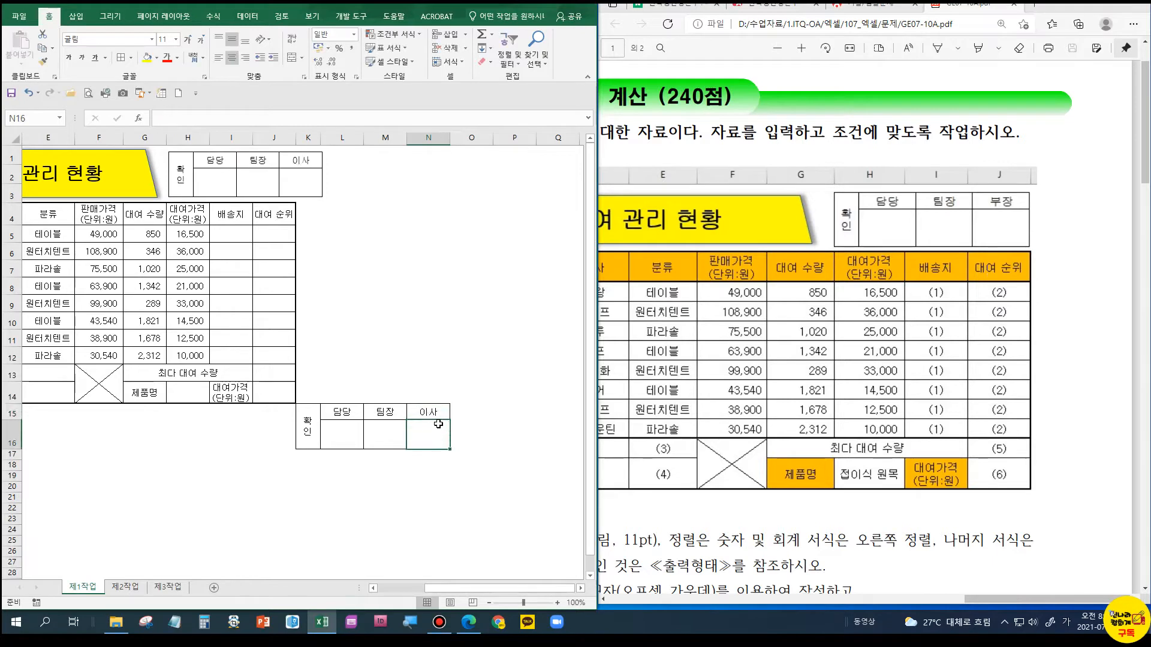
# Fill the merged 확인 cell with yellow to test the linked picture and undo the fill
pyautogui.click(308, 425)
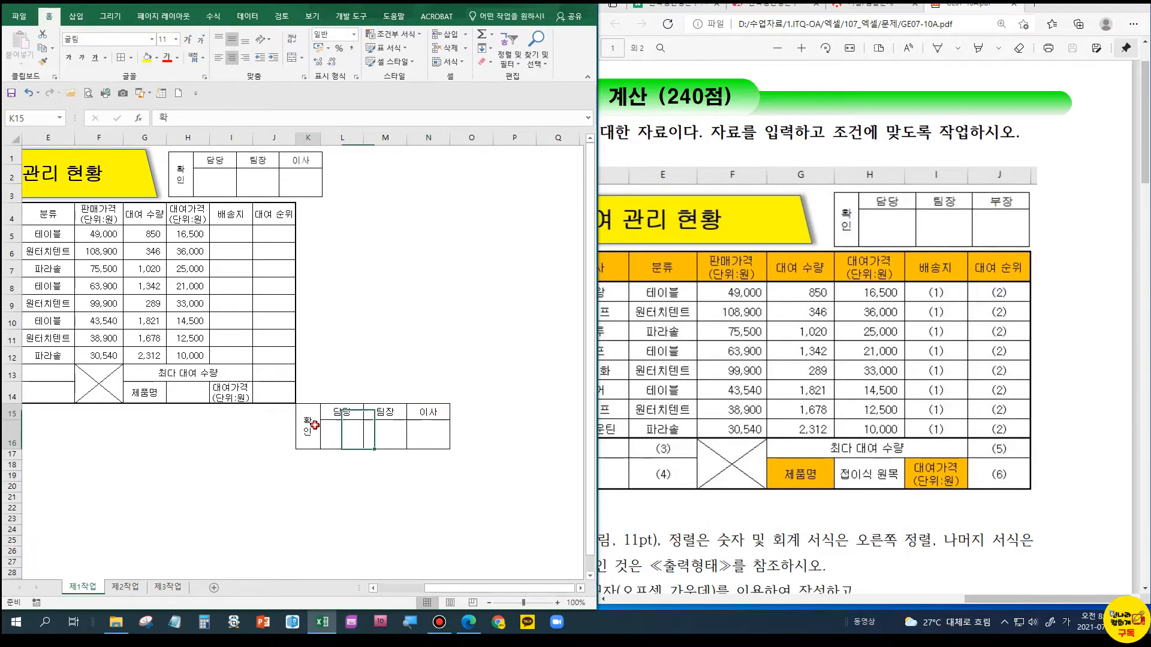
pyautogui.click(146, 60)
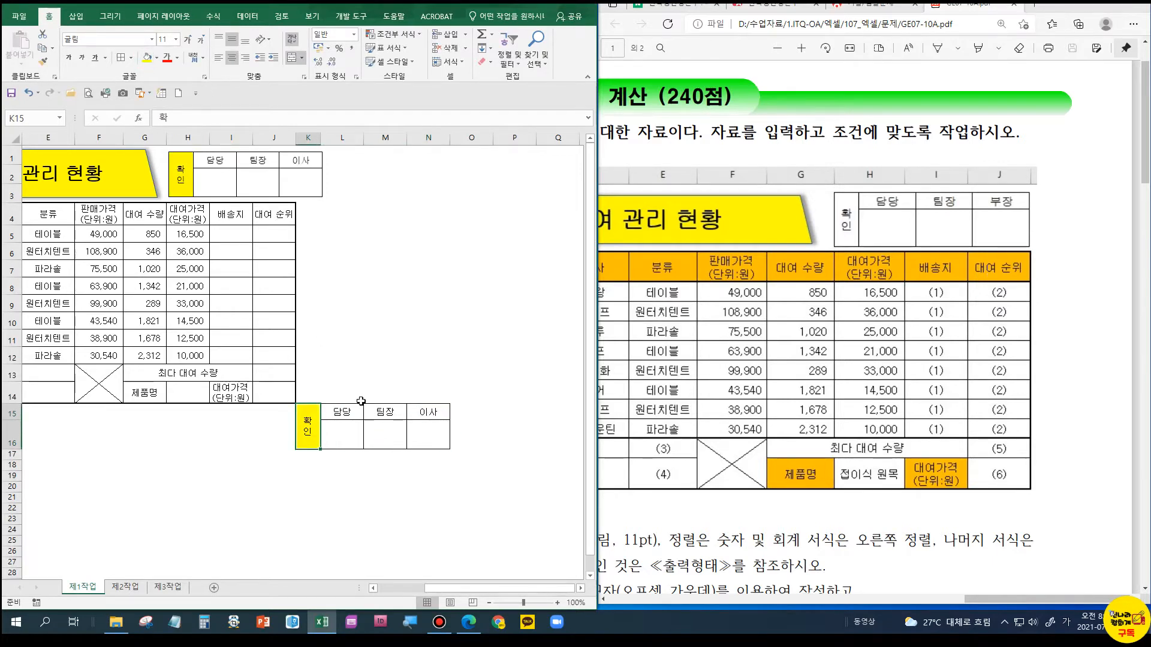
pyautogui.hotkey('ctrl', 'z')
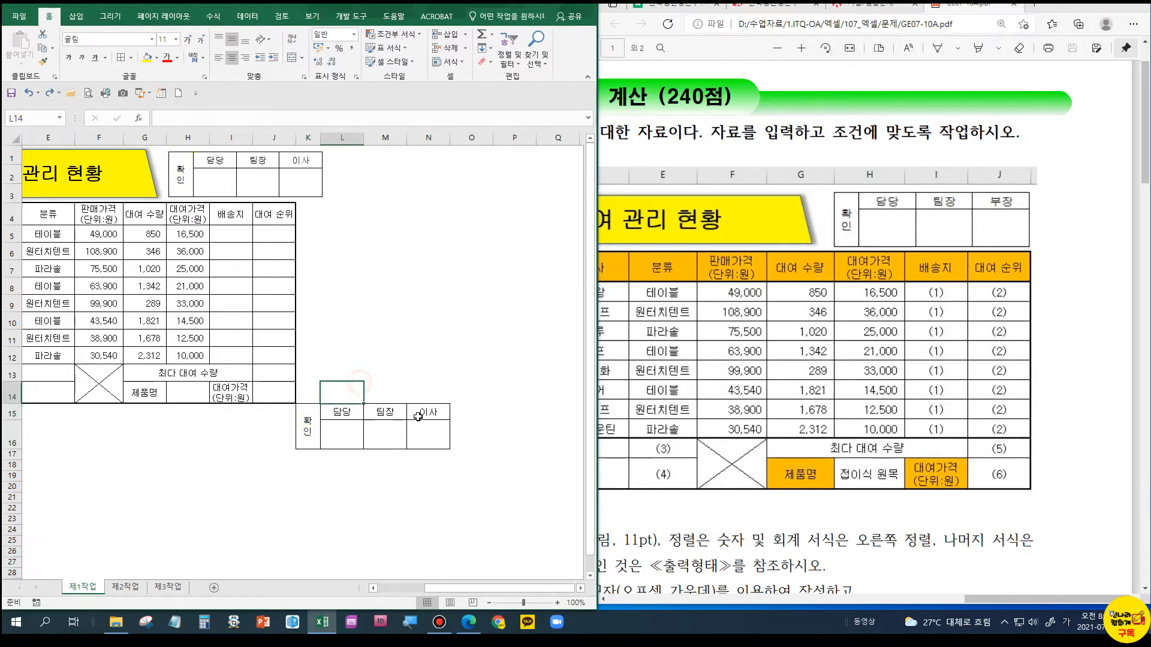
# Set the heading in N15 back to 부장
pyautogui.click(424, 407)
pyautogui.write('부장')
pyautogui.press('Return')
# Narrow the approval box picture so that its outer edge aligns with the edge of column J
pyautogui.click(298, 180)
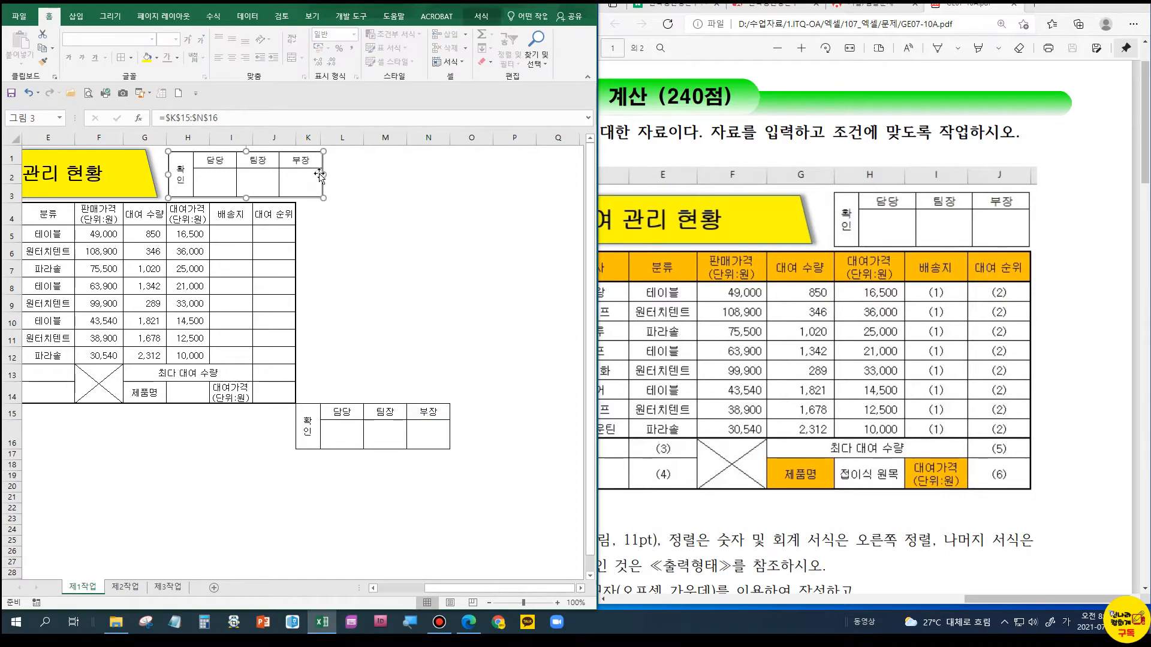
pyautogui.moveTo(322, 174); pyautogui.dragTo(293, 171)
pyautogui.click(347, 275)
# Read the exam paper's condition on pasting the approval box as a picture and treating its original
pyautogui.click(355, 426)
pyautogui.scroll(-2, 558, 430)
pyautogui.moveTo(972, 599); pyautogui.dragTo(908, 600)
pyautogui.scroll(-2, 897, 532)
pyautogui.scroll(-1, 971, 458)
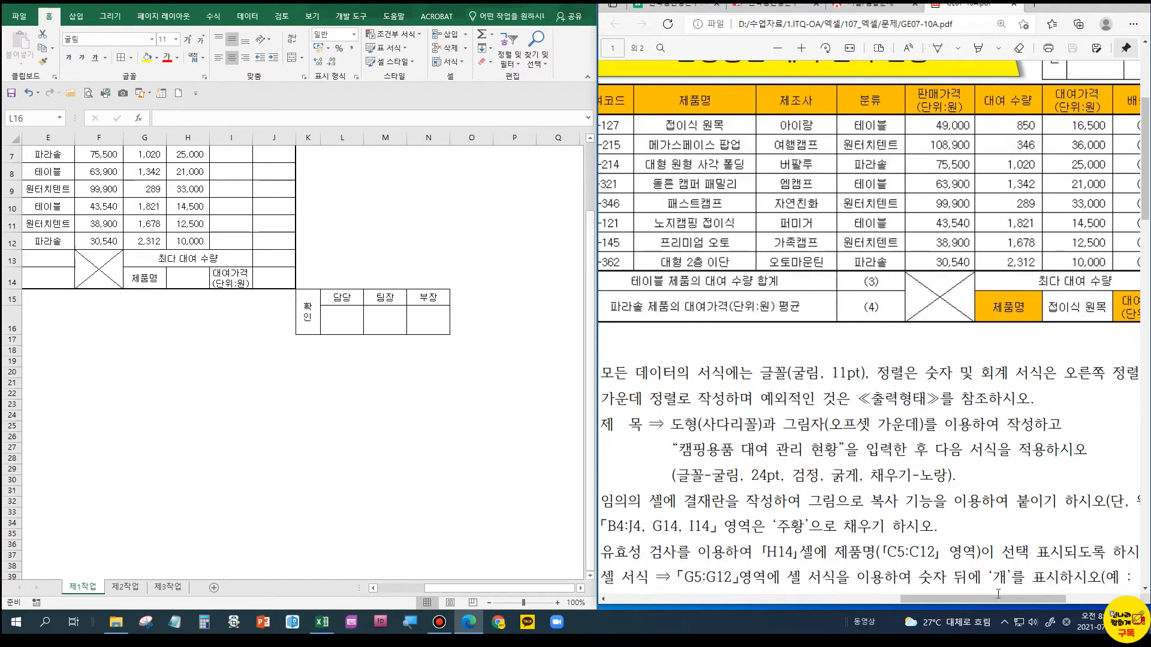
pyautogui.moveTo(998, 598); pyautogui.dragTo(1042, 598)
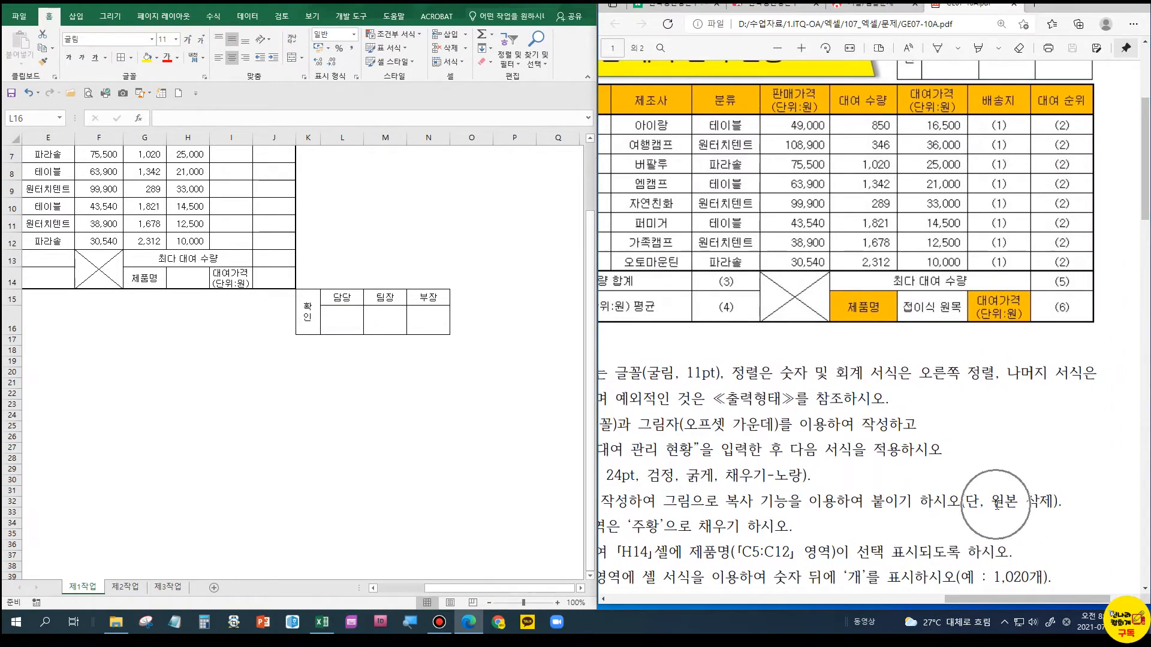
pyautogui.moveTo(955, 599); pyautogui.dragTo(917, 600)
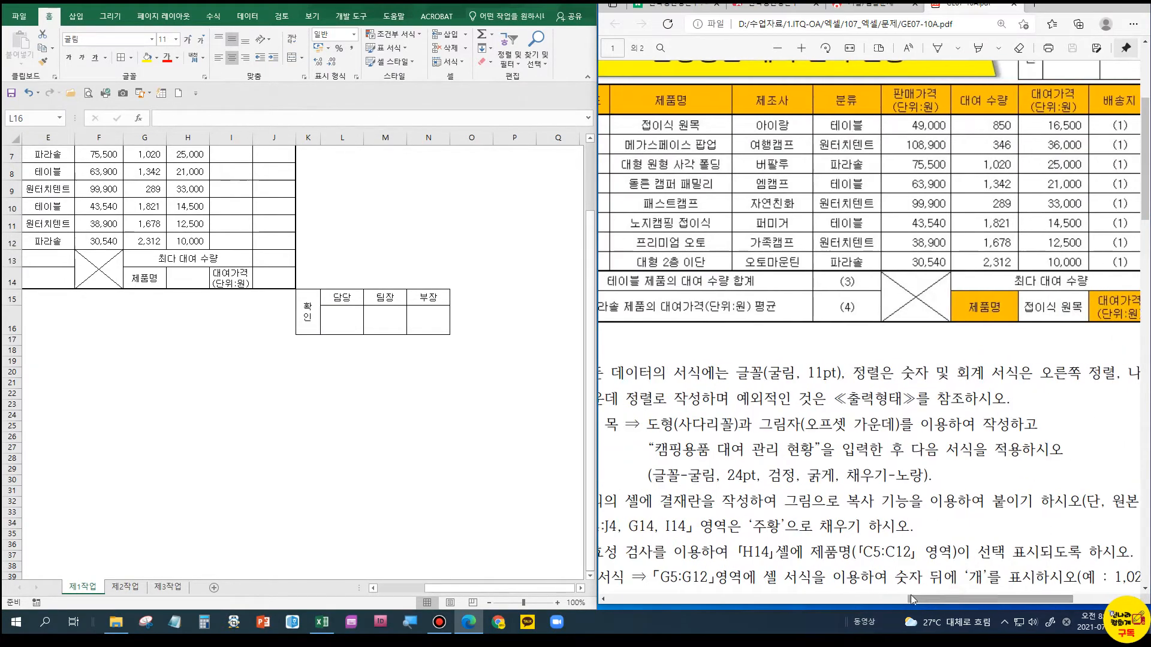
# Try deleting columns K to N with the original approval box and undo the deletion
pyautogui.moveTo(310, 140); pyautogui.dragTo(428, 139)
pyautogui.hotkey('ctrl', '-')
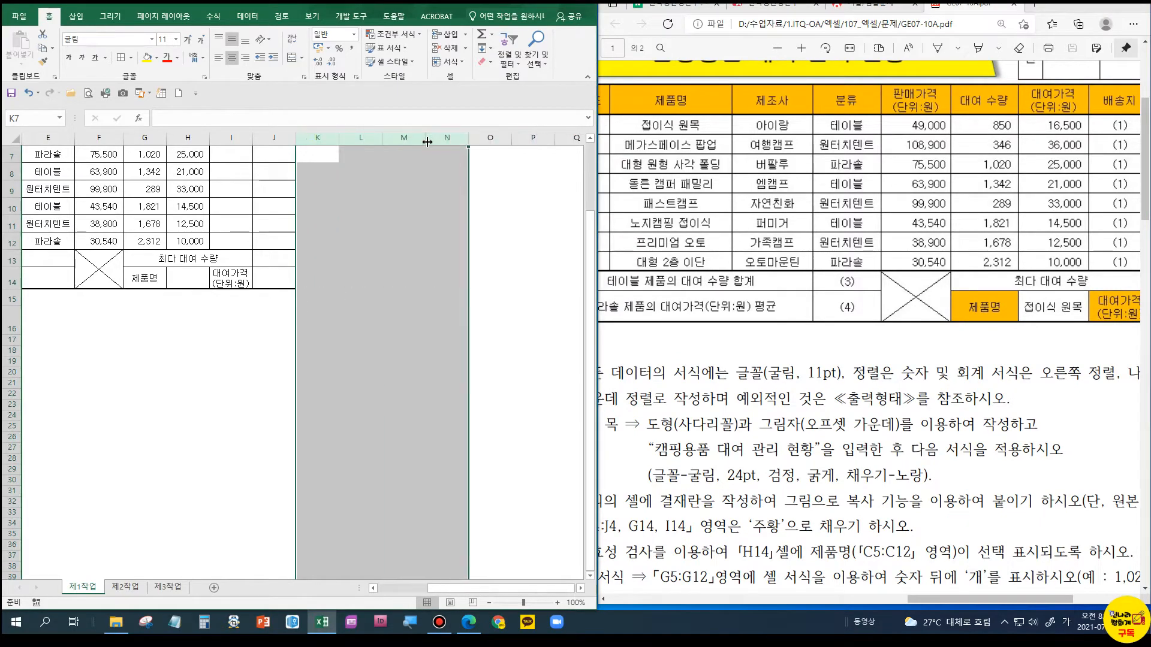
pyautogui.click(390, 233)
pyautogui.moveTo(321, 140); pyautogui.dragTo(458, 139)
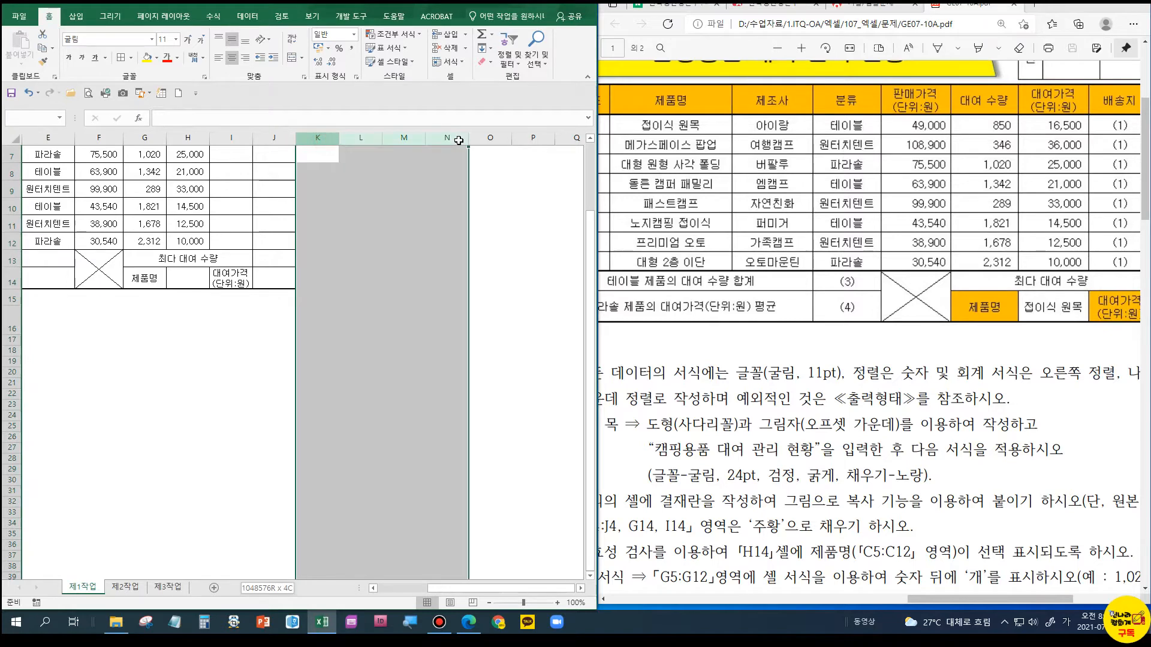
pyautogui.click(358, 271)
pyautogui.hotkey('ctrl', 'z')
# Clear only the contents of K15:N16, check the approval picture, and undo the clearing
pyautogui.click(343, 361)
pyautogui.moveTo(307, 318); pyautogui.dragTo(438, 303)
pyautogui.press('Delete')
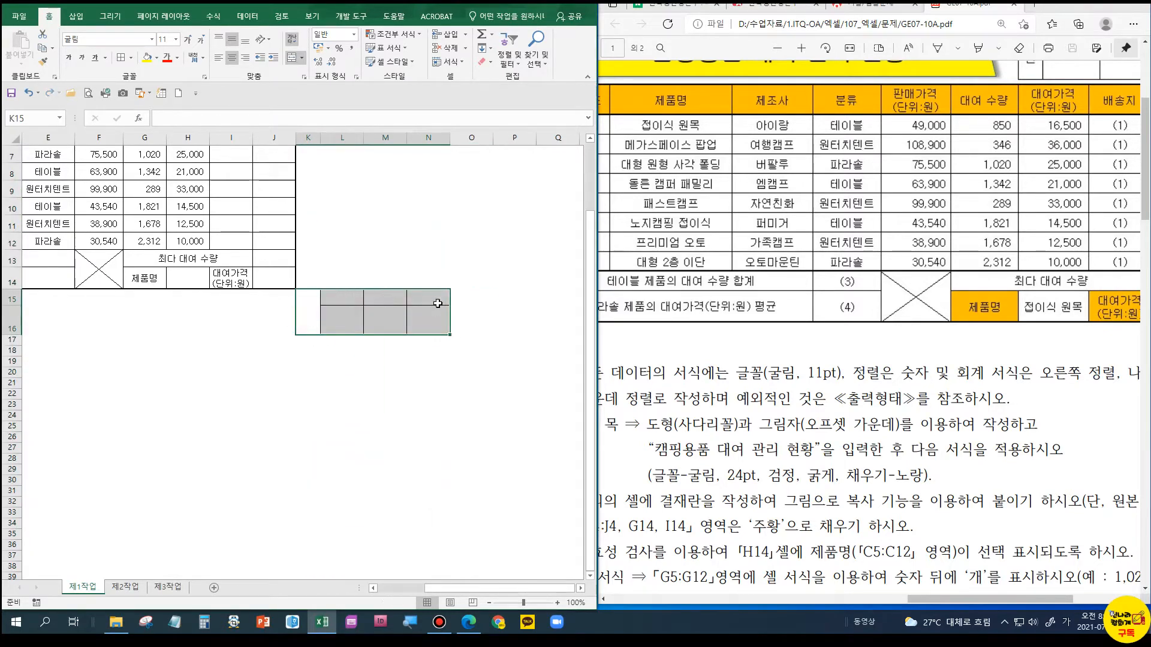
pyautogui.scroll(2, 351, 295)
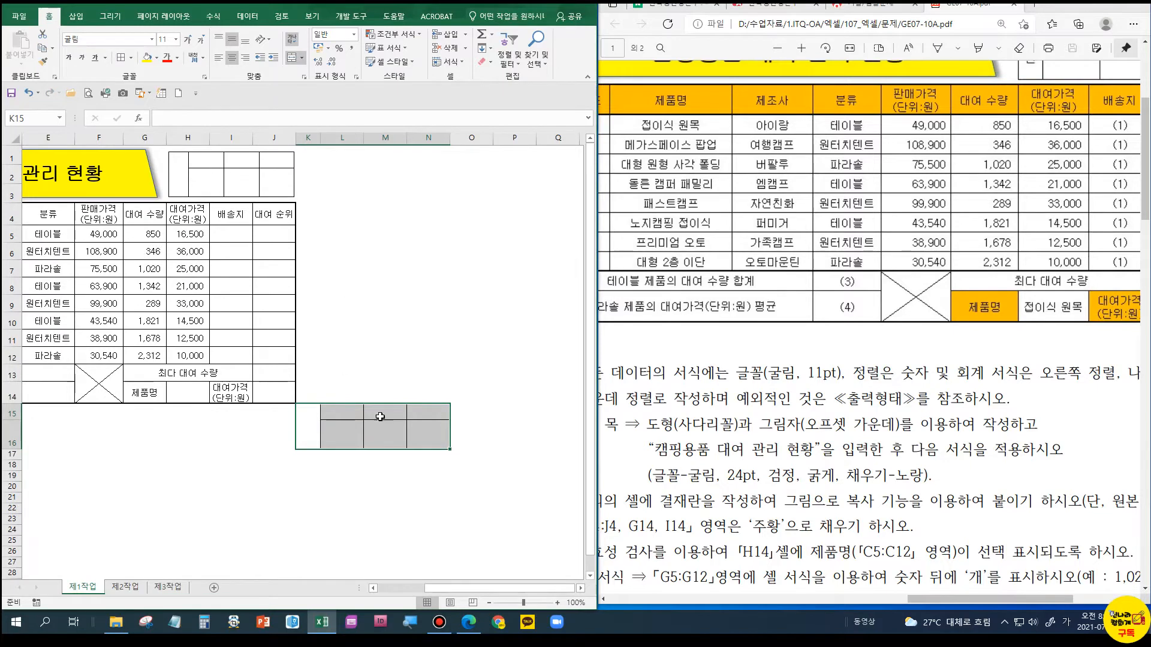
pyautogui.hotkey('ctrl', 'z')
# Delete columns K to N to remove the original approval box from the sheet
pyautogui.click(386, 338)
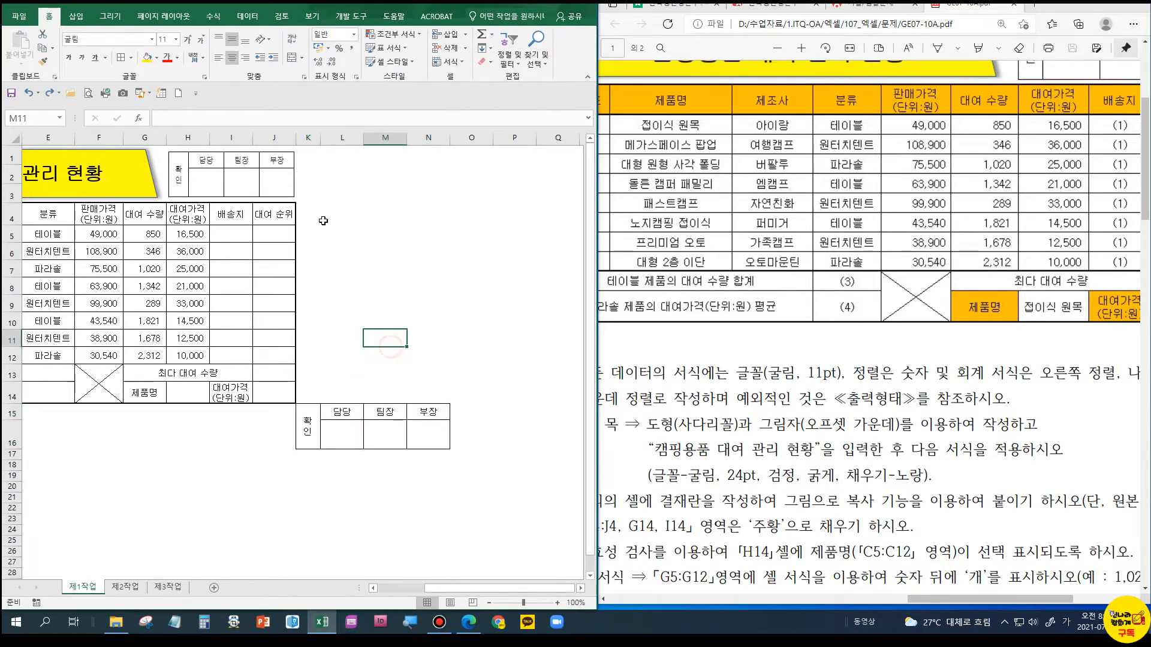
pyautogui.moveTo(308, 138); pyautogui.dragTo(414, 133)
pyautogui.hotkey('ctrl', '-')
pyautogui.click(391, 256)
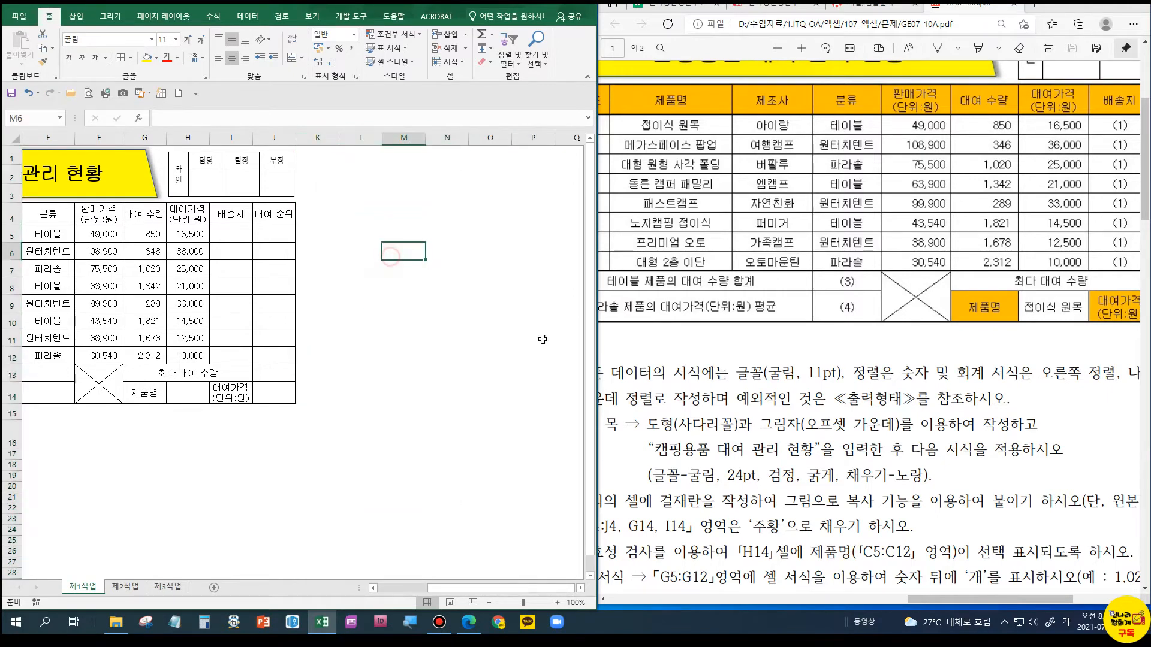
# Examine the exam paper's output form and cell fill condition, comparing them with the whole table on the sheet
pyautogui.moveTo(919, 597); pyautogui.dragTo(892, 597)
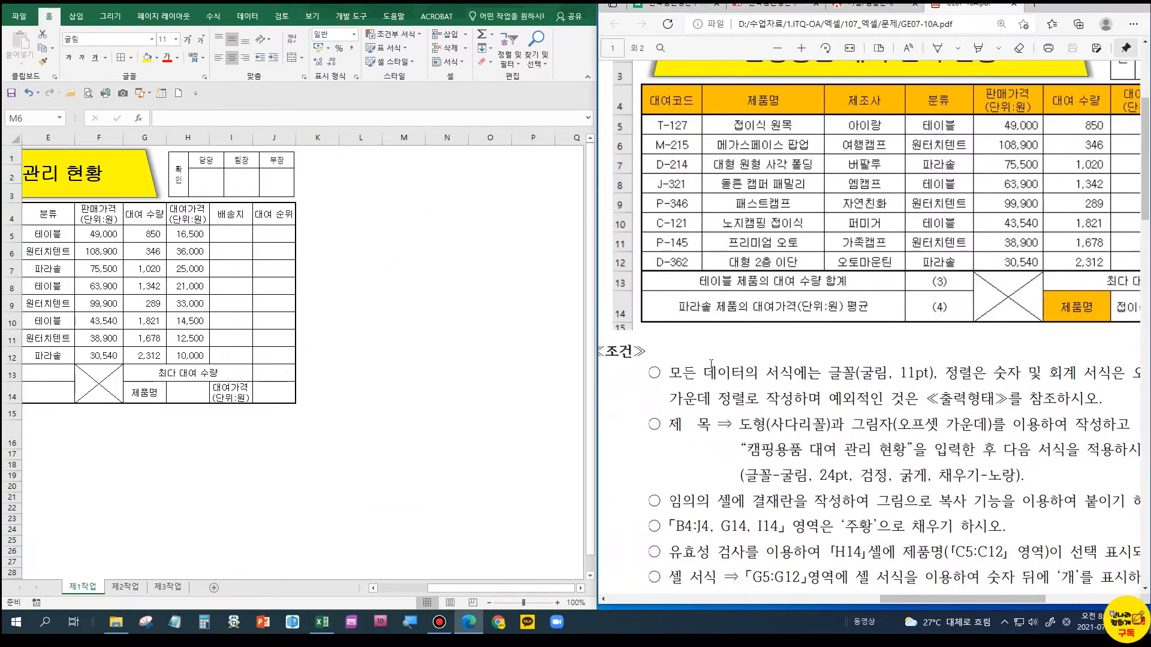
pyautogui.click(14, 252)
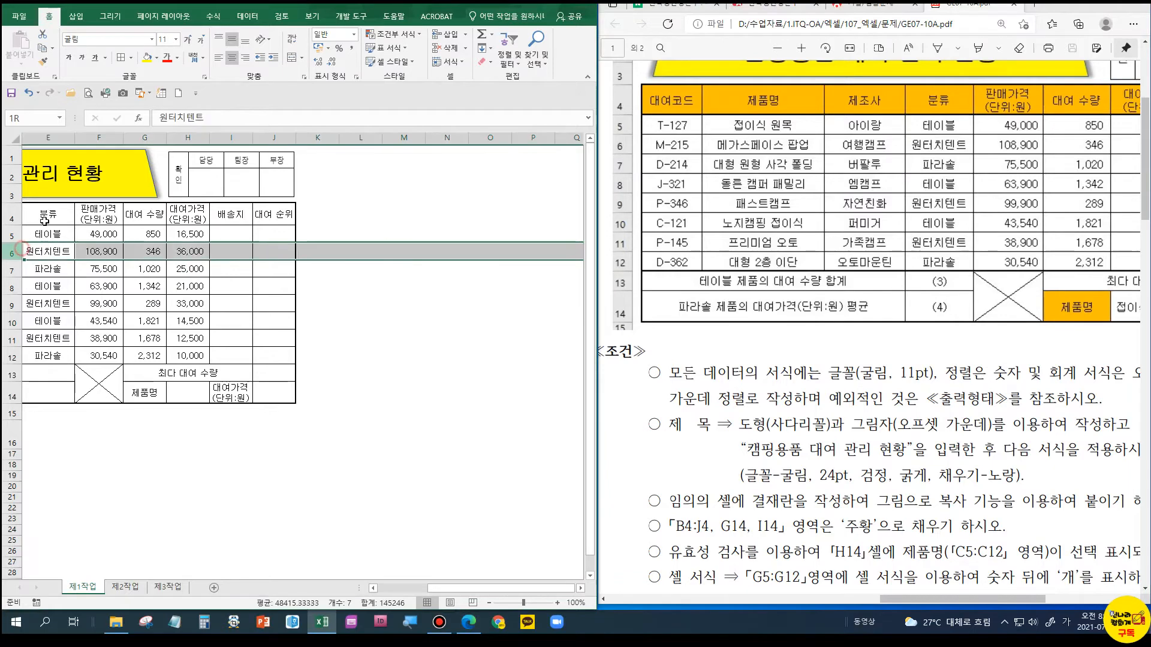
pyautogui.click(503, 379)
pyautogui.click(272, 434)
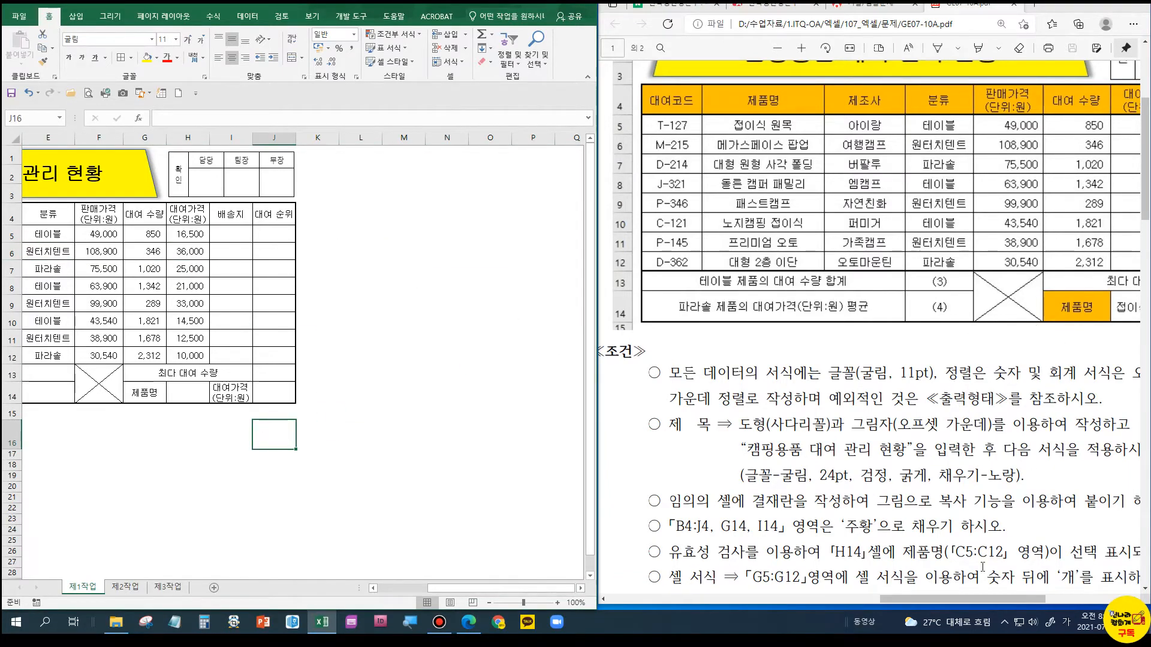
pyautogui.moveTo(969, 599)
pyautogui.mouseDown()
pyautogui.moveTo(1037, 599)
pyautogui.moveTo(959, 602)
pyautogui.mouseUp()
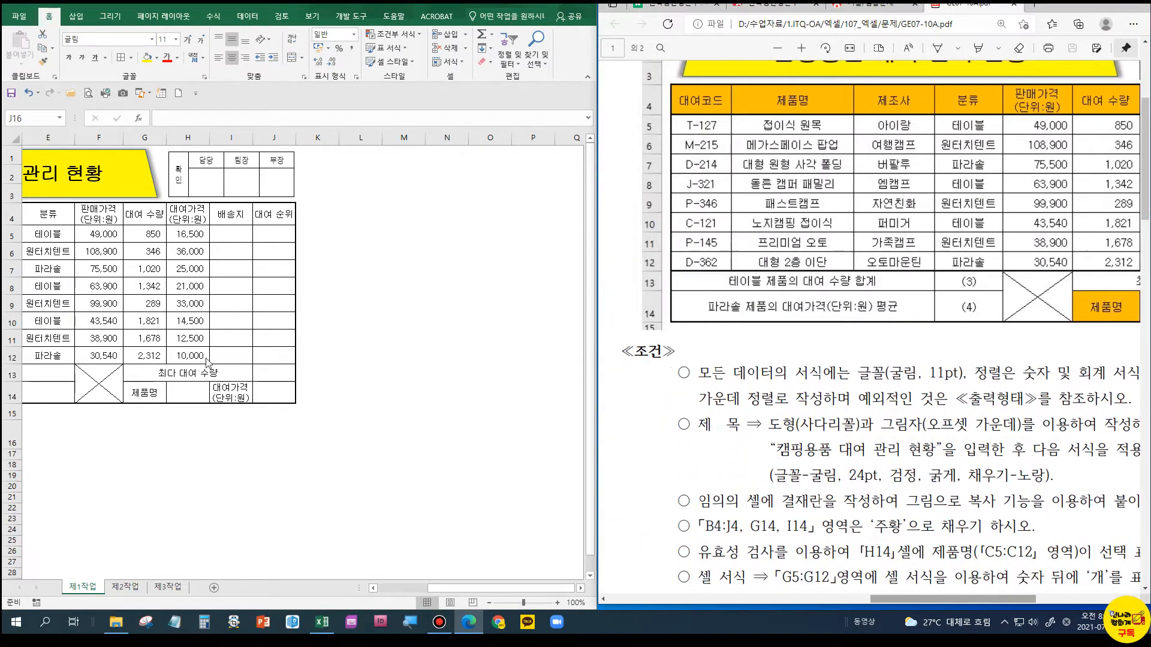
pyautogui.click(507, 413)
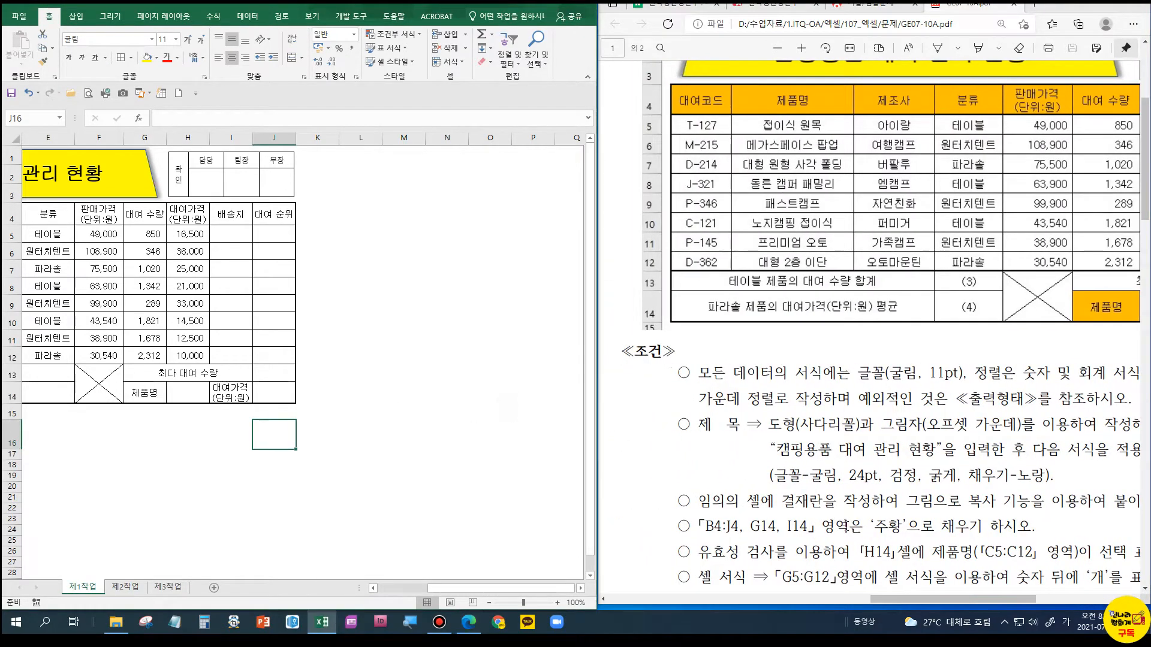
pyautogui.scroll(-2, 898, 515)
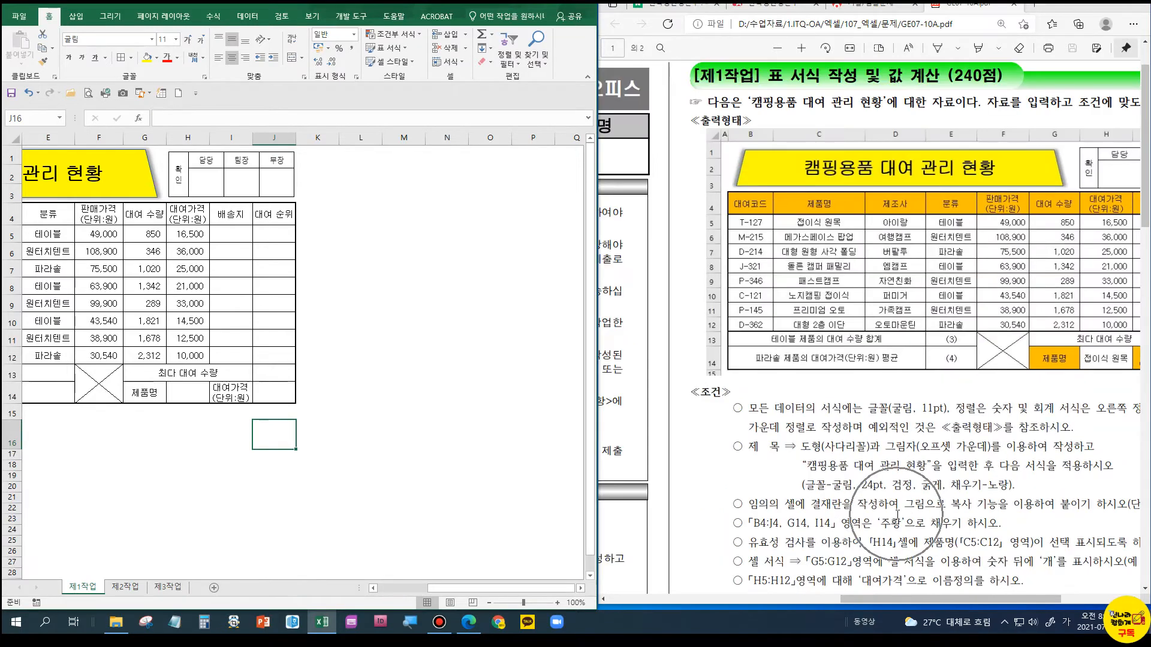
pyautogui.moveTo(913, 599); pyautogui.dragTo(956, 598)
pyautogui.click(433, 588)
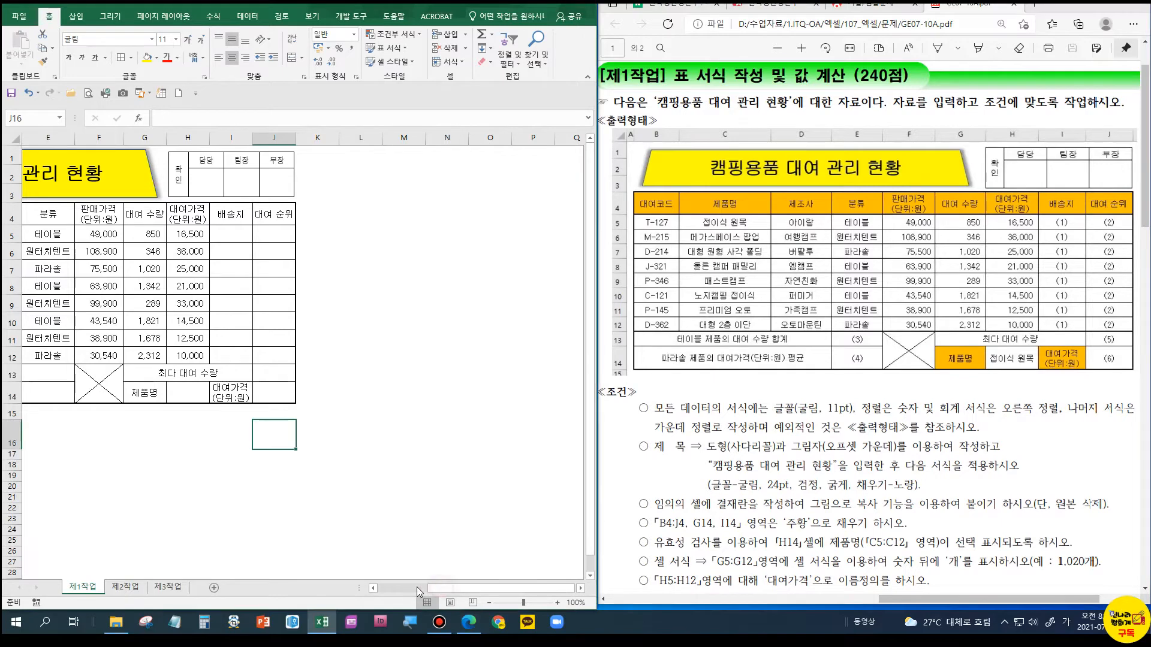
pyautogui.moveTo(418, 588); pyautogui.dragTo(383, 587)
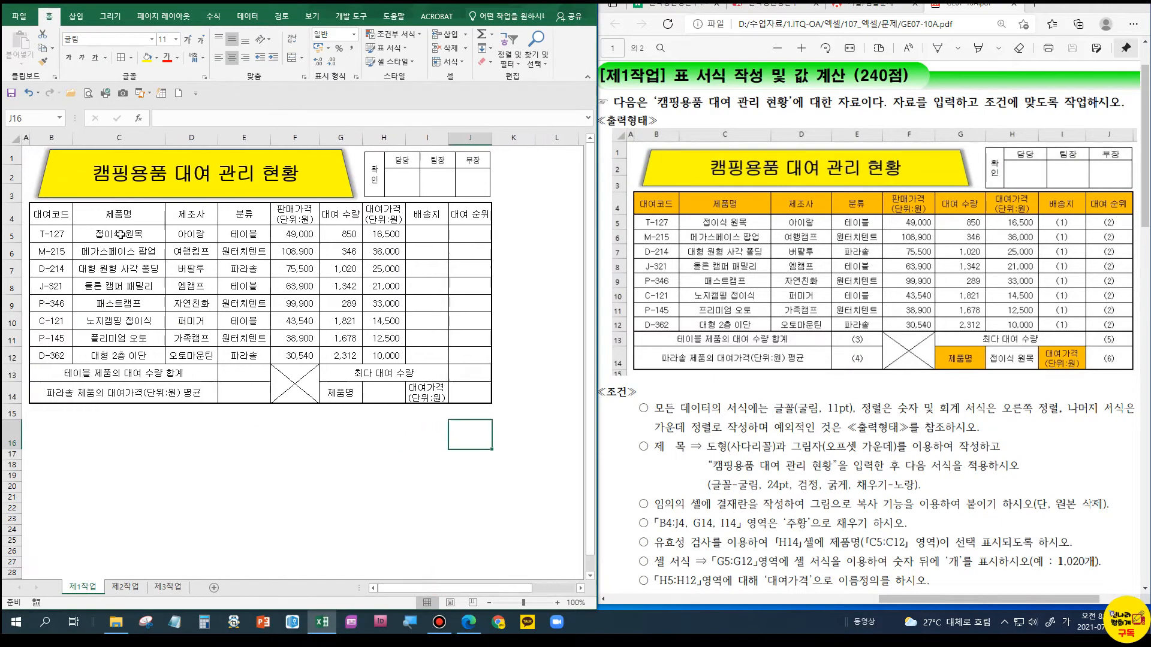
# Fill the header cells B4:J4 together with G14 and I14 with the standard orange colour
pyautogui.click(50, 215)
pyautogui.moveTo(51, 216); pyautogui.dragTo(470, 216)
pyautogui.keyDown('ctrl'); pyautogui.click(341, 392); pyautogui.keyUp('ctrl')
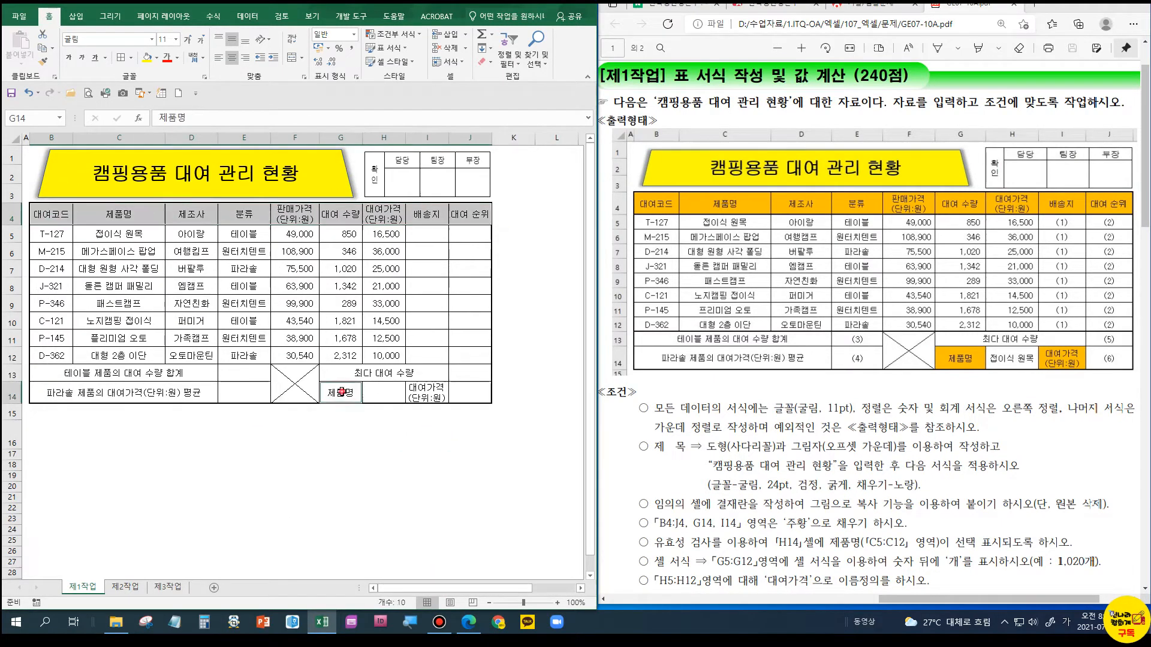
pyautogui.keyDown('ctrl'); pyautogui.click(422, 398); pyautogui.keyUp('ctrl')
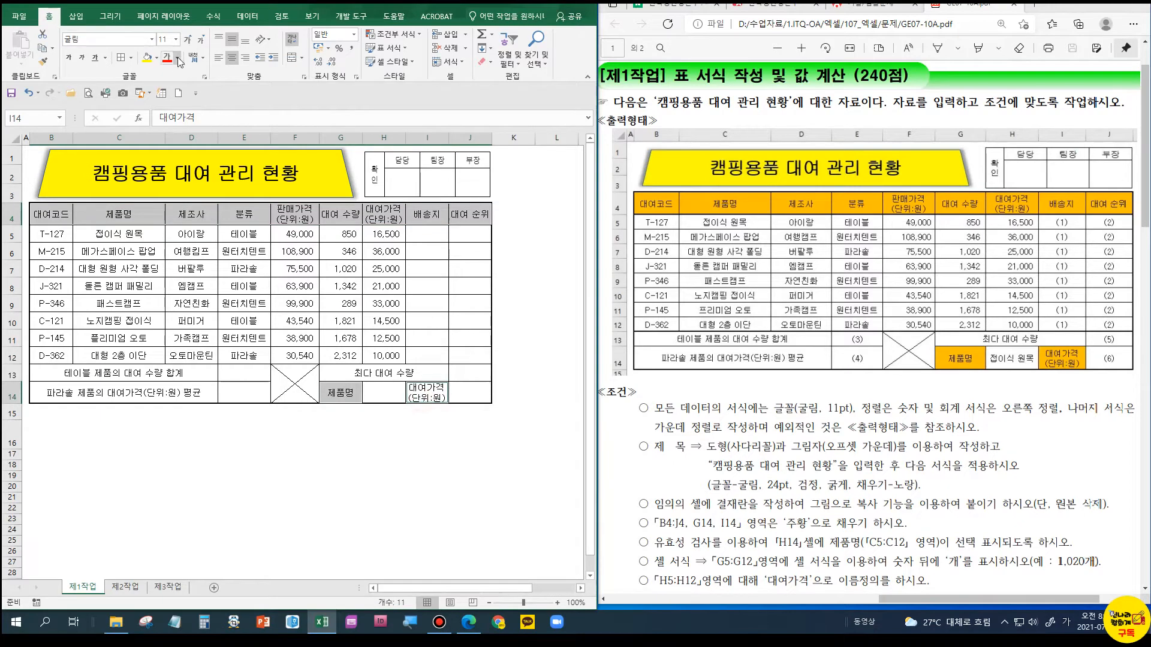
pyautogui.click(156, 57)
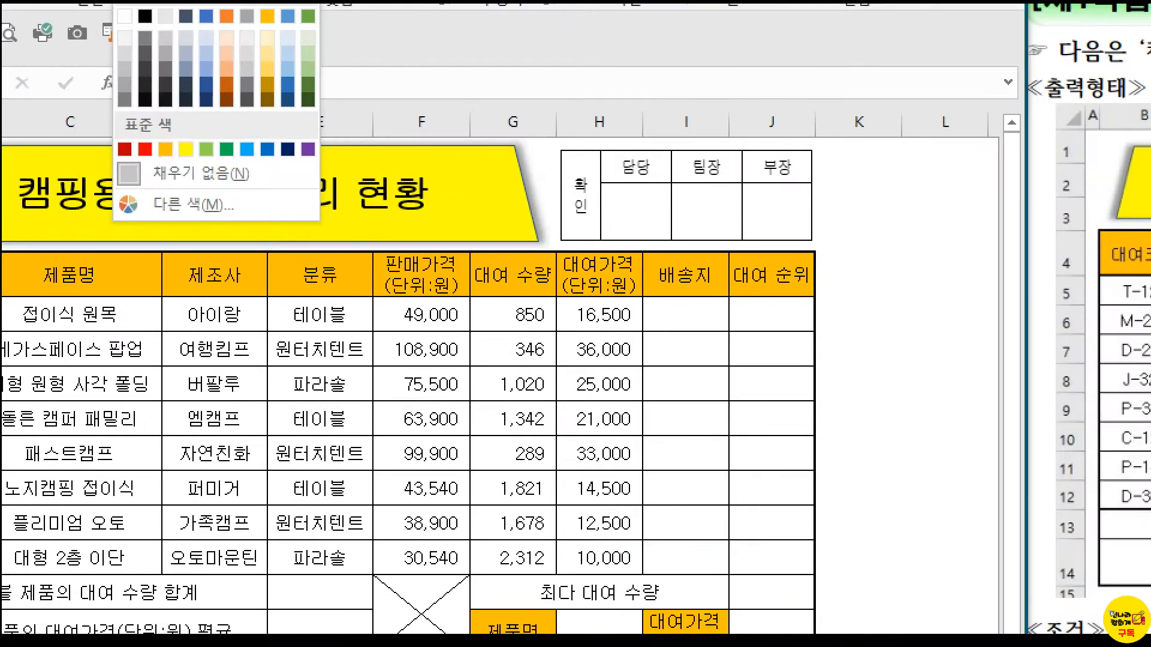
pyautogui.moveTo(160, 136); pyautogui.dragTo(179, 162)
pyautogui.press('Escape')
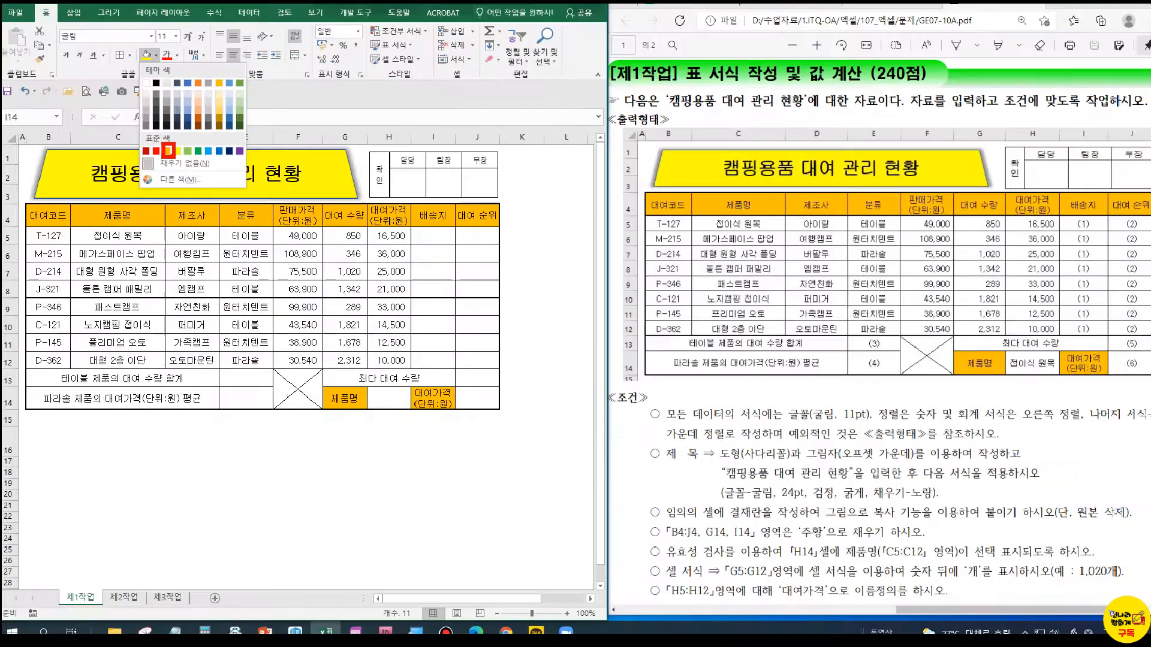
pyautogui.click(156, 57)
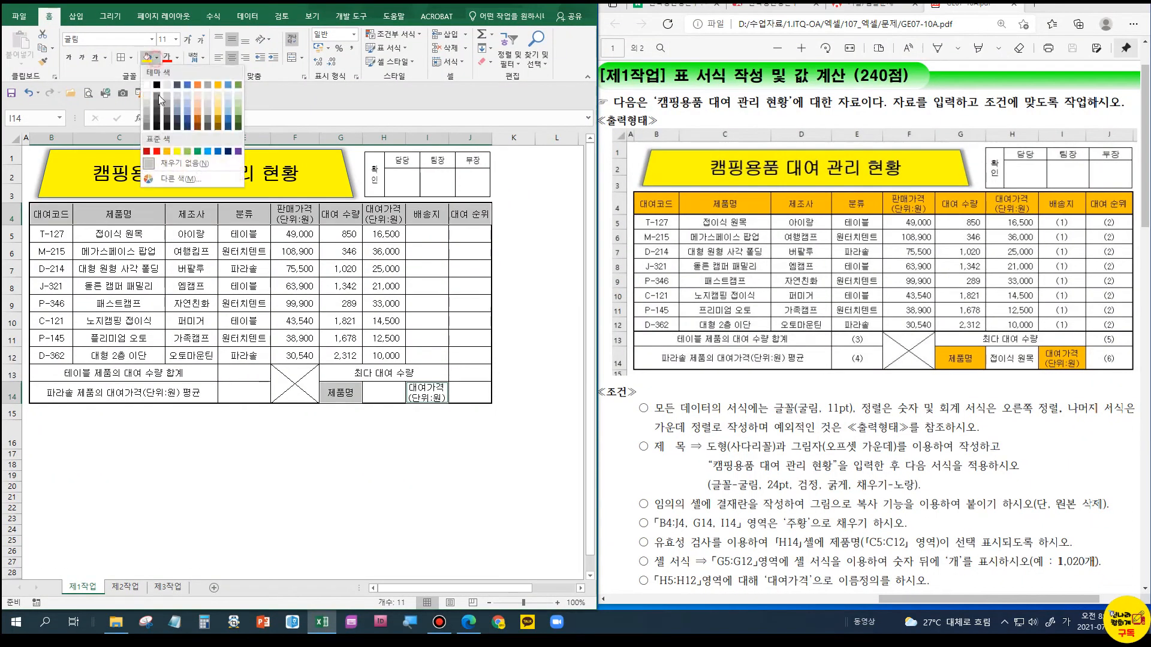
pyautogui.click(170, 152)
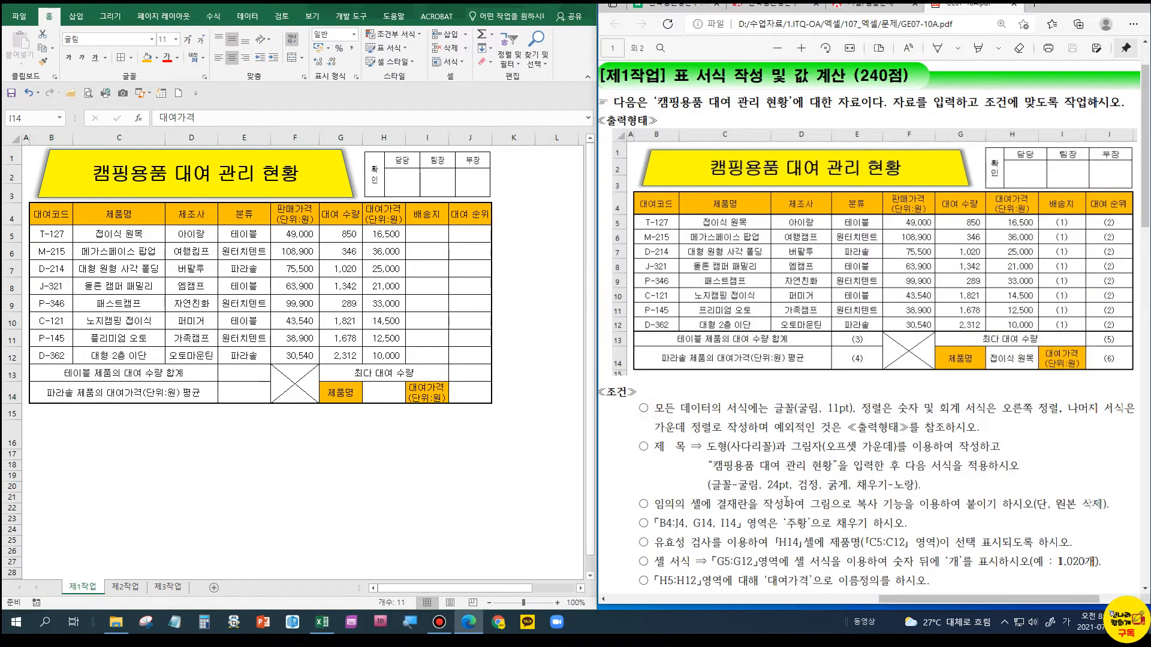
# Fill H14 with light blue and apply a list data validation to it with C5:C12 as the source
pyautogui.click(389, 390)
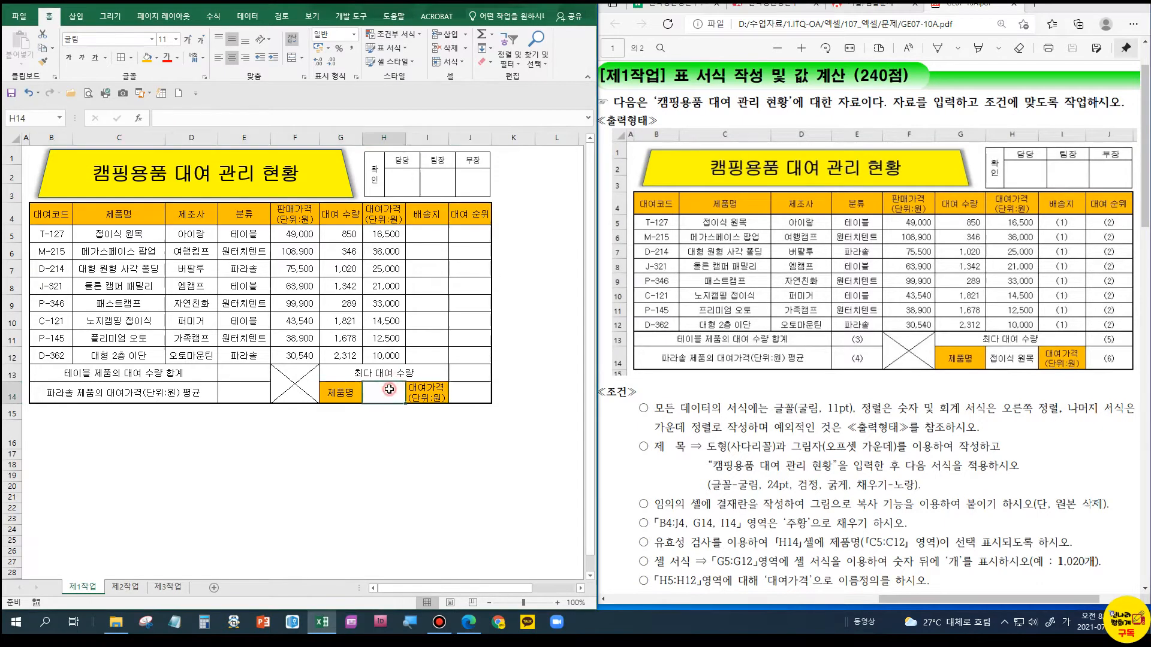
pyautogui.click(159, 59)
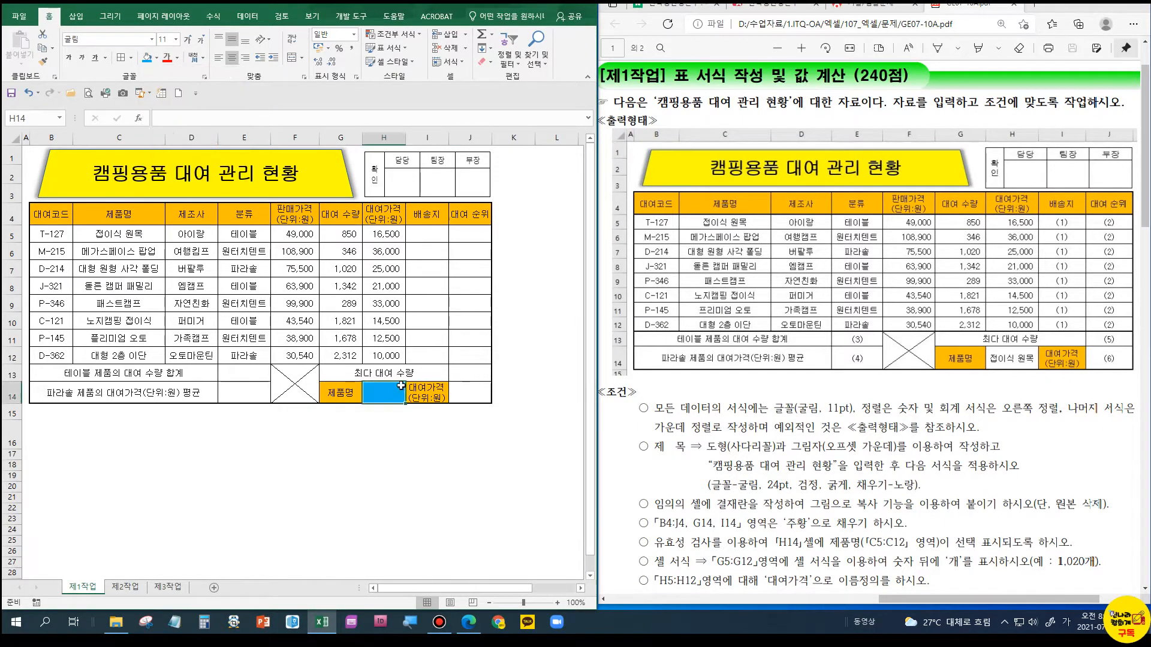
pyautogui.click(247, 16)
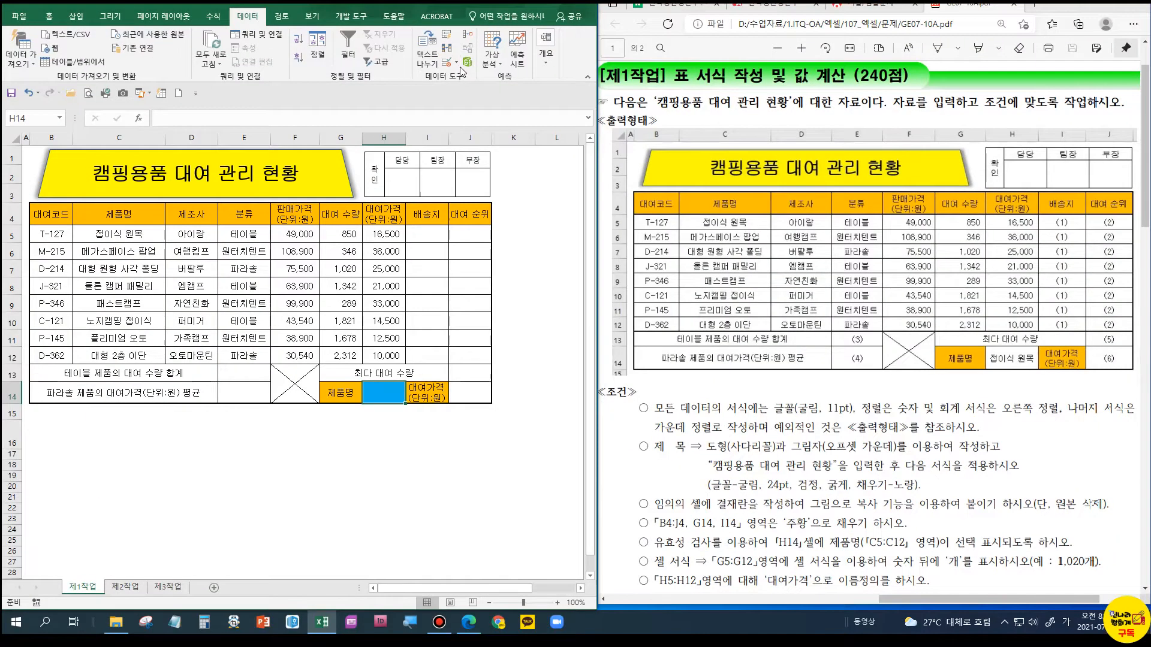
pyautogui.click(457, 66)
pyautogui.click(466, 78)
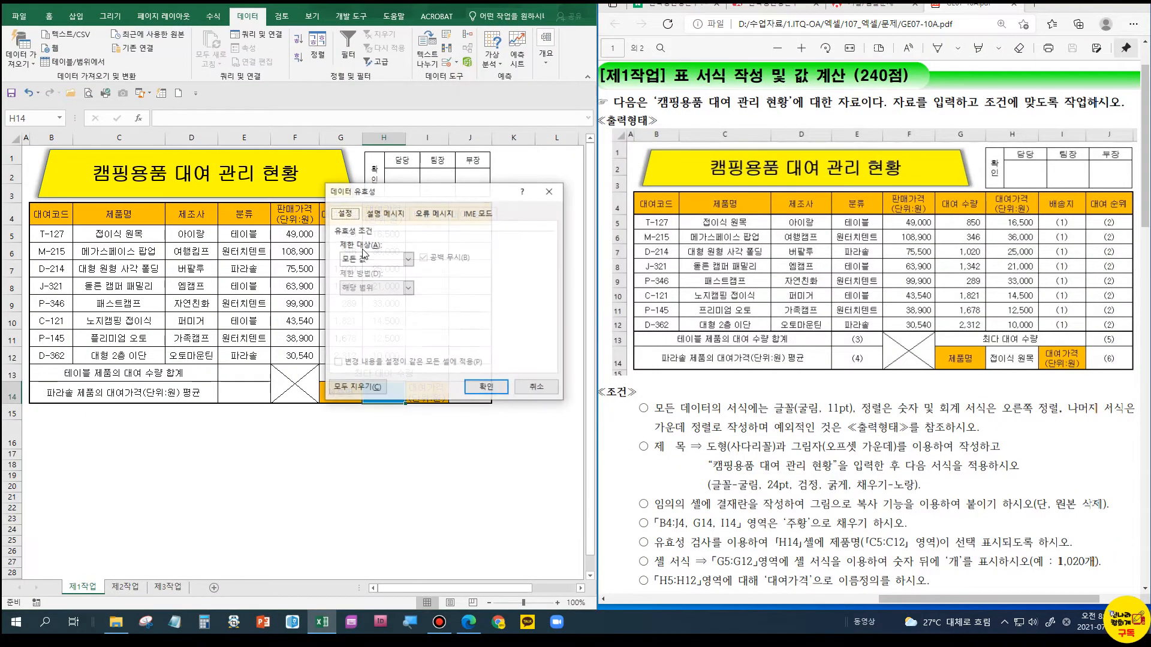
pyautogui.moveTo(356, 191); pyautogui.dragTo(510, 149)
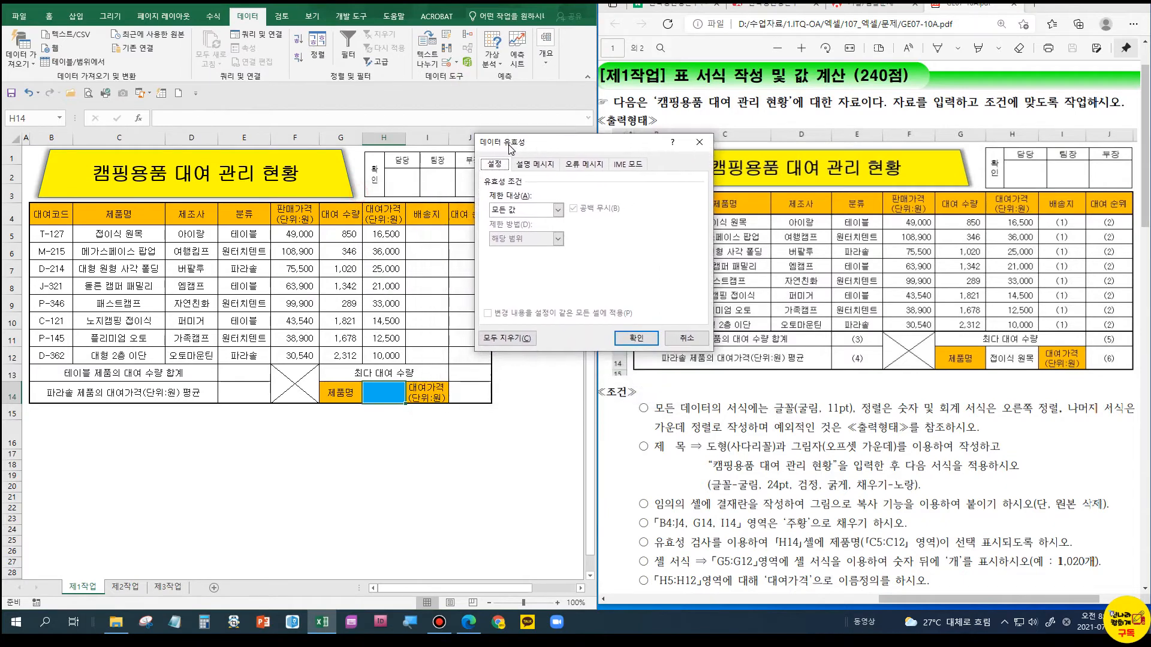
pyautogui.click(507, 210)
pyautogui.click(497, 248)
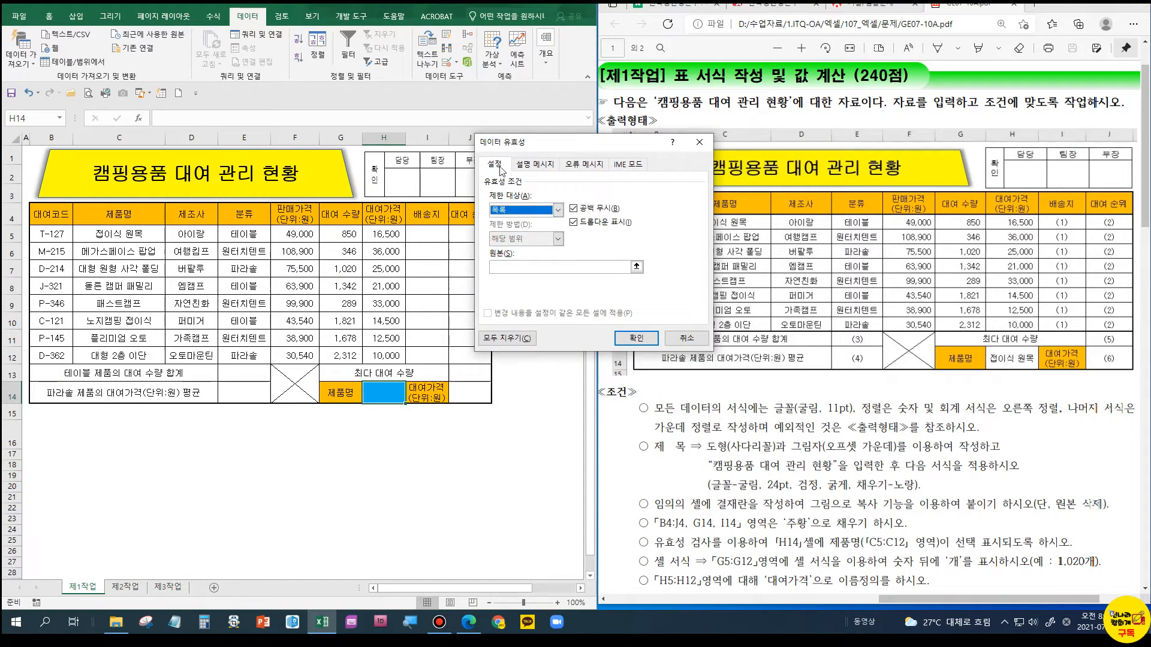
pyautogui.click(503, 267)
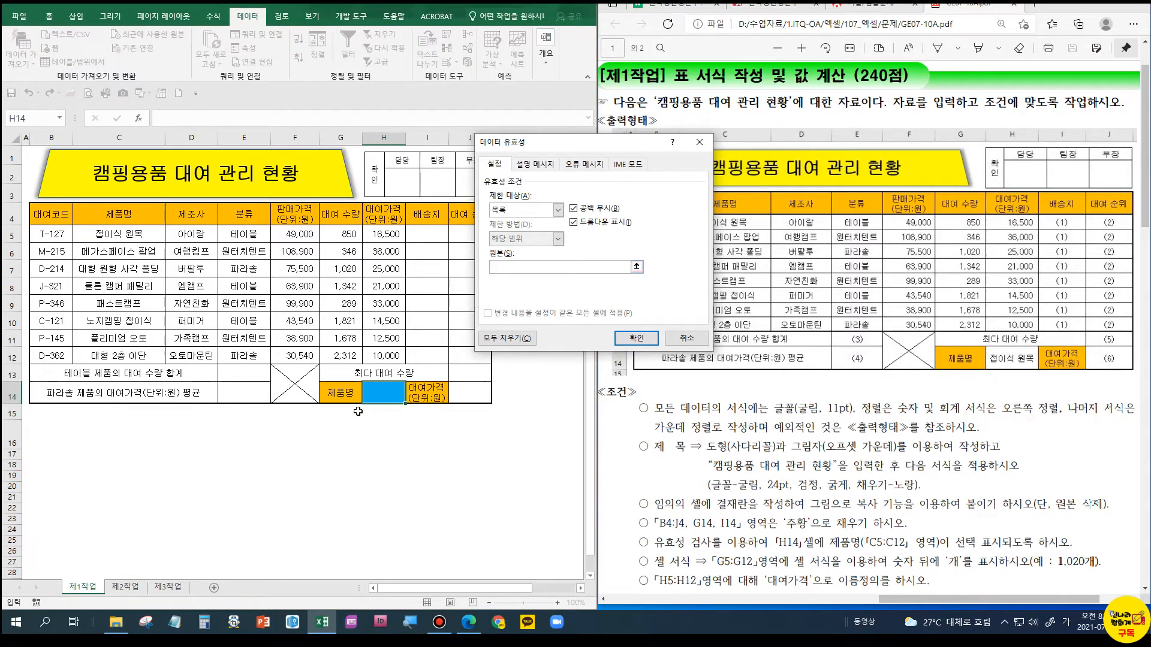
pyautogui.moveTo(128, 235); pyautogui.dragTo(138, 359)
pyautogui.click(629, 339)
# Choose 접이식 원목 from the validation list in H14 and autofit the width of column H
pyautogui.click(410, 398)
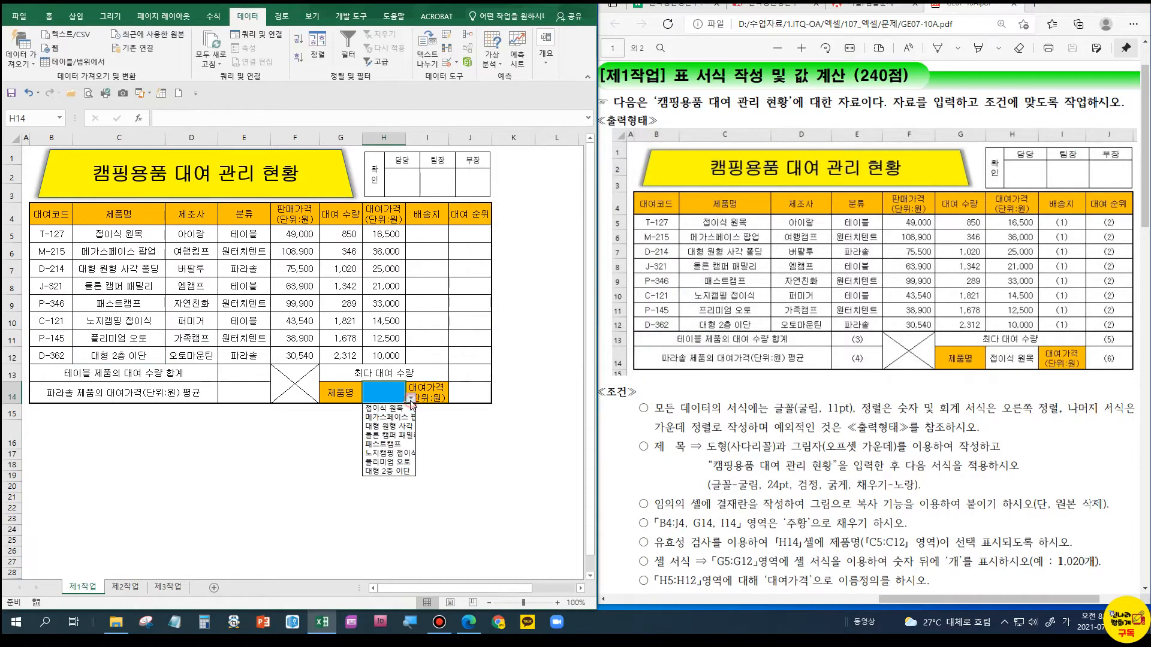
pyautogui.click(398, 410)
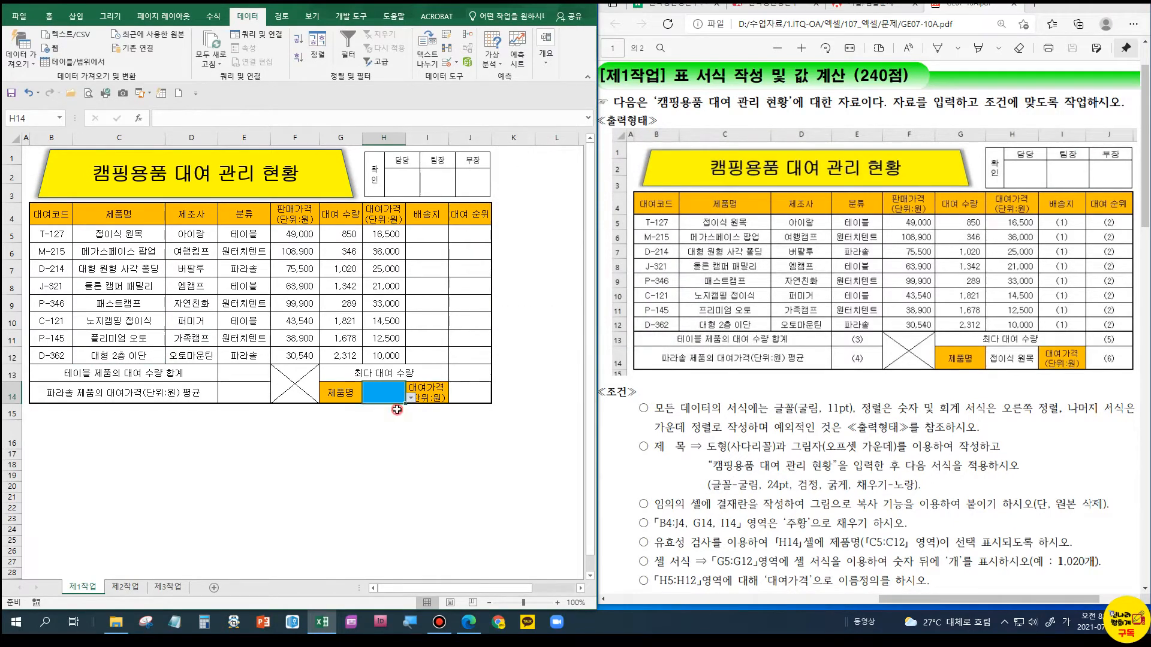
pyautogui.click(390, 425)
pyautogui.click(390, 394)
pyautogui.doubleClick(404, 139)
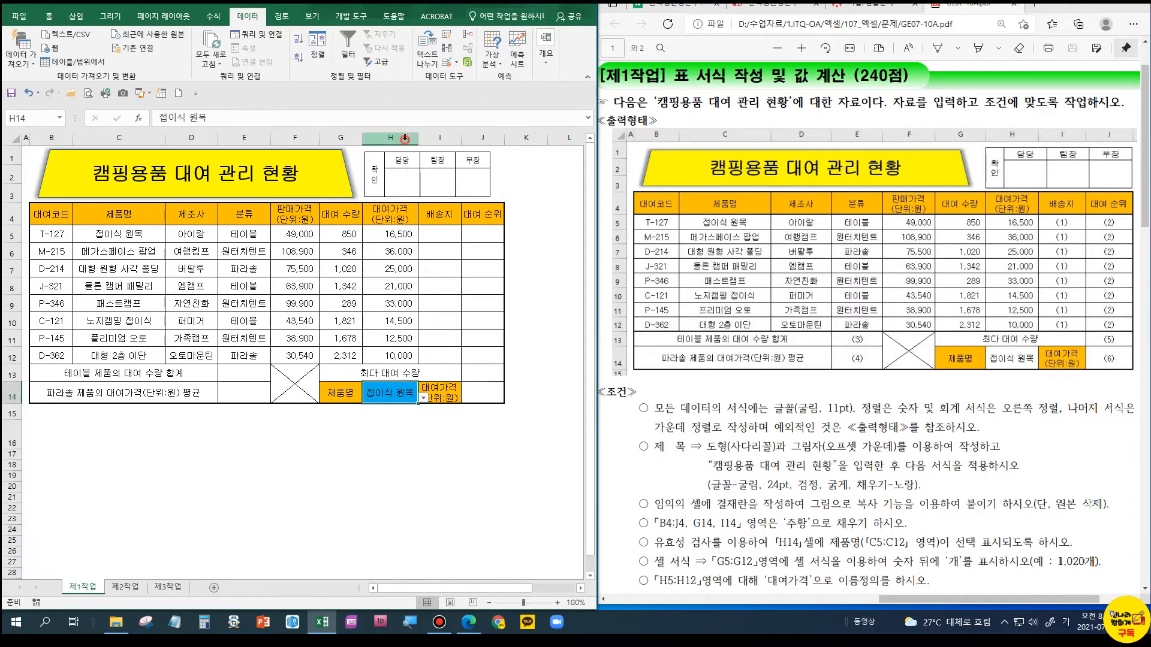
pyautogui.click(379, 430)
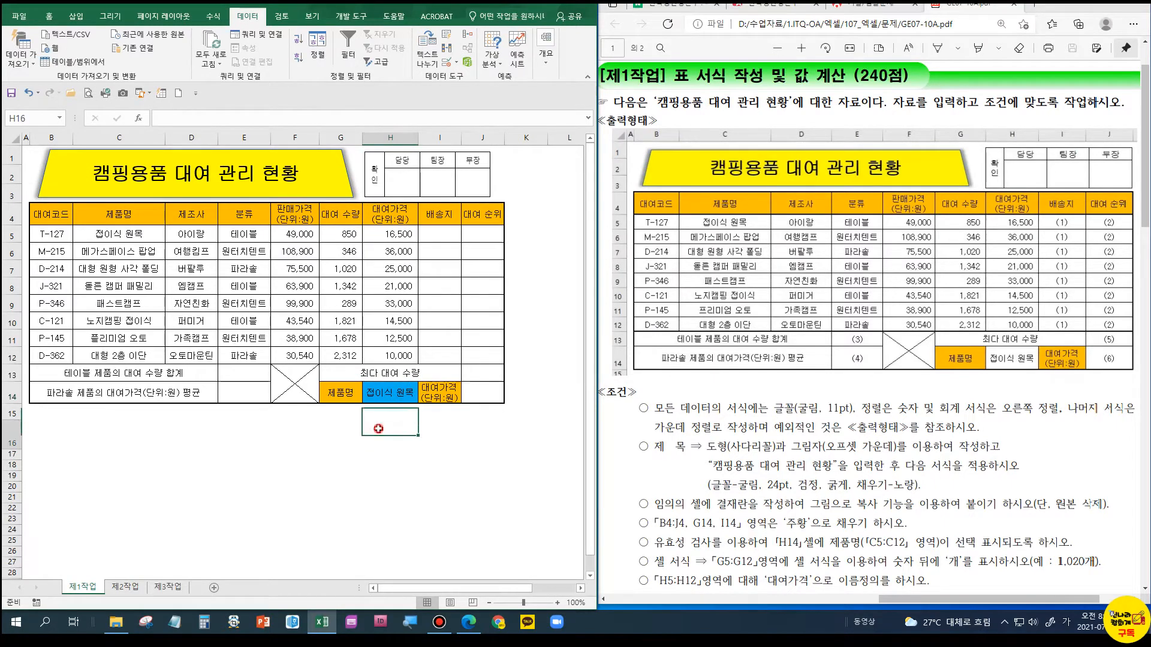
# Remove the fill colour from H14
pyautogui.click(385, 394)
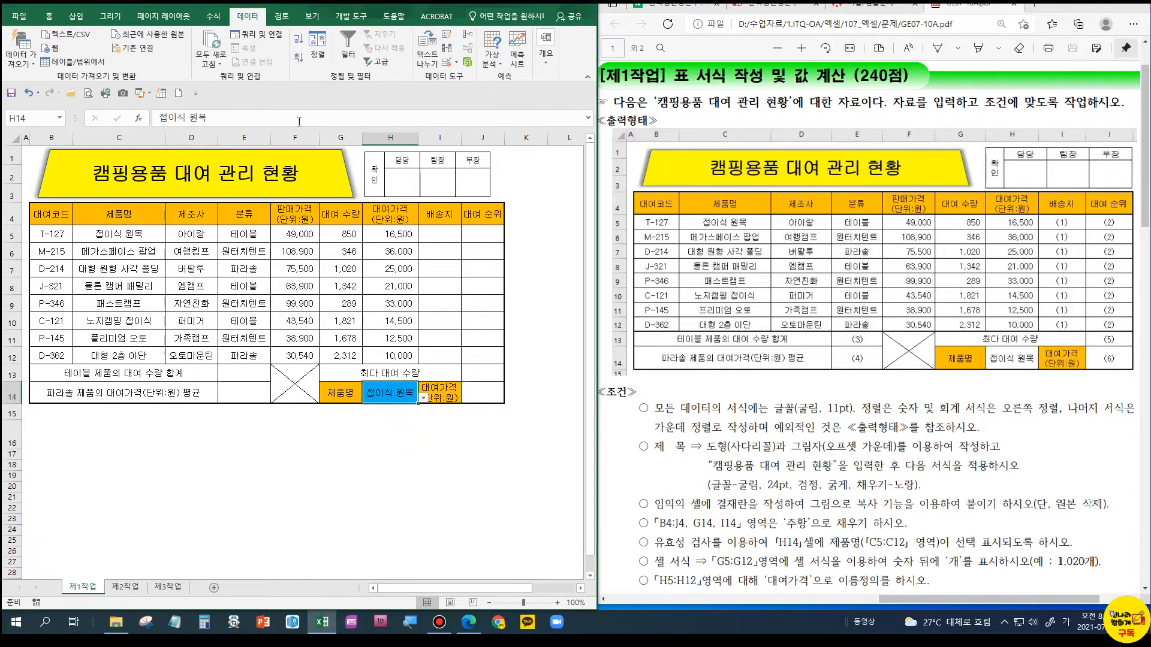
pyautogui.click(49, 16)
pyautogui.click(157, 58)
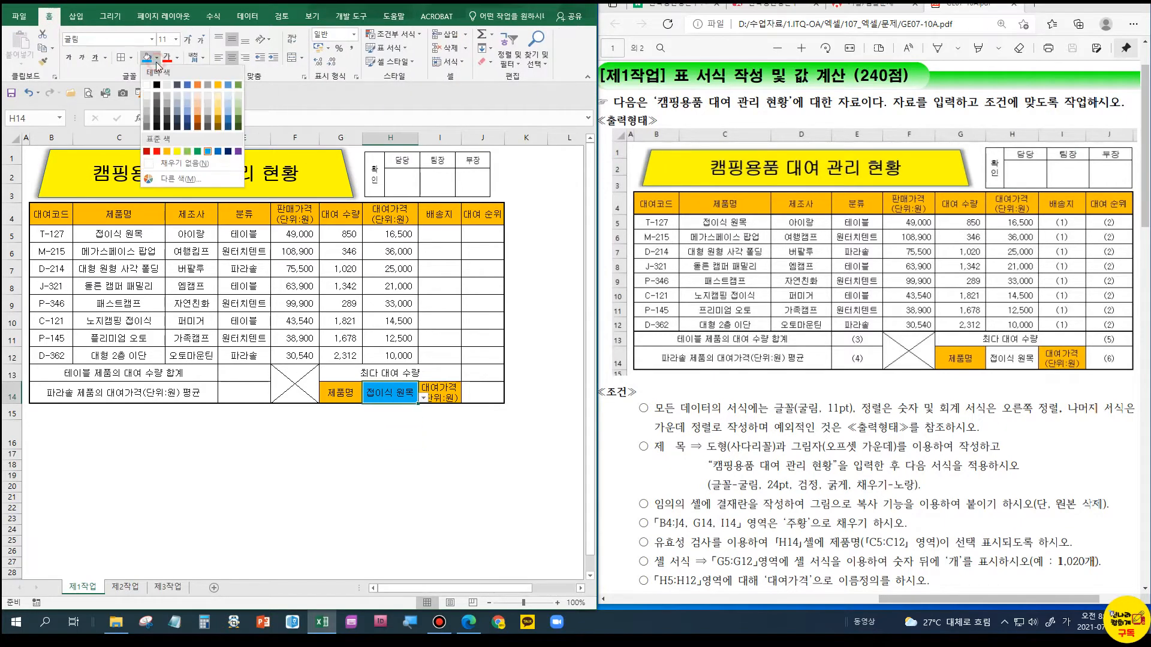
pyautogui.click(167, 163)
pyautogui.click(290, 415)
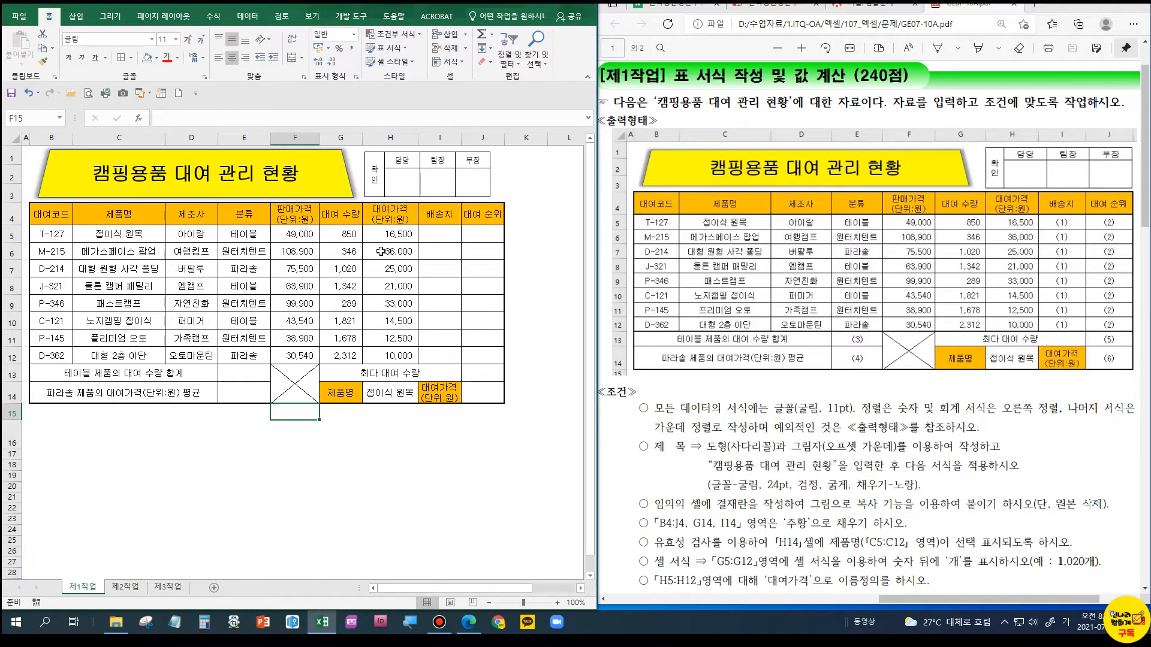
# Apply a custom #,##0 number format with the suffix 개 to the rental quantities in G5:G12
pyautogui.moveTo(355, 236); pyautogui.dragTo(342, 361)
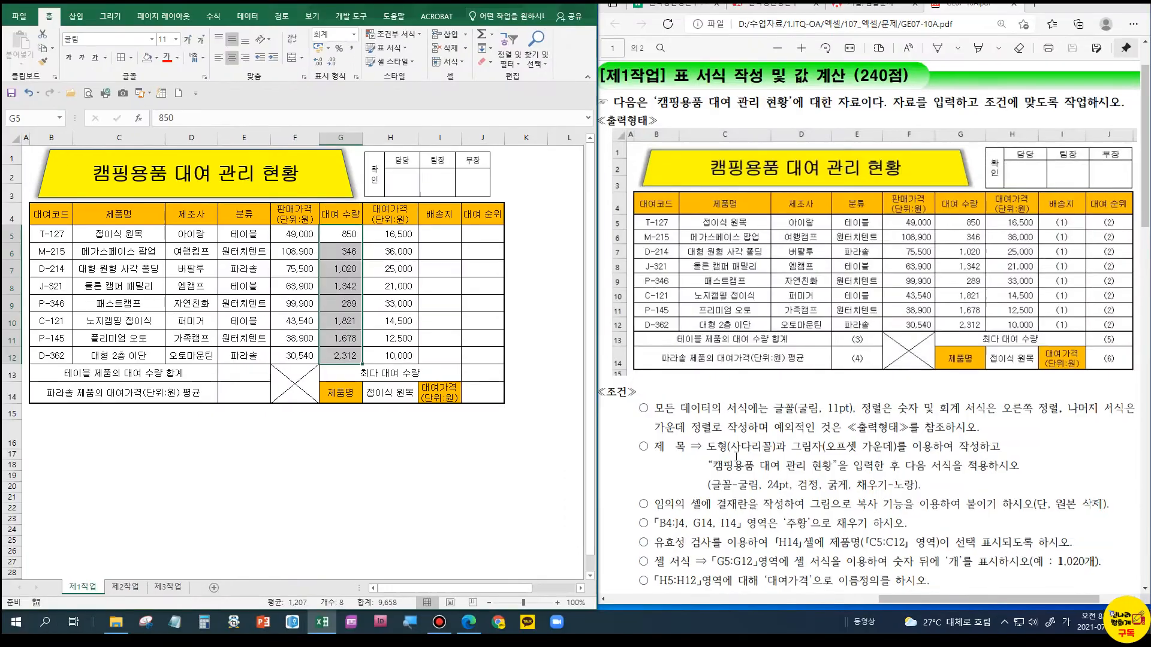
pyautogui.rightClick(350, 234)
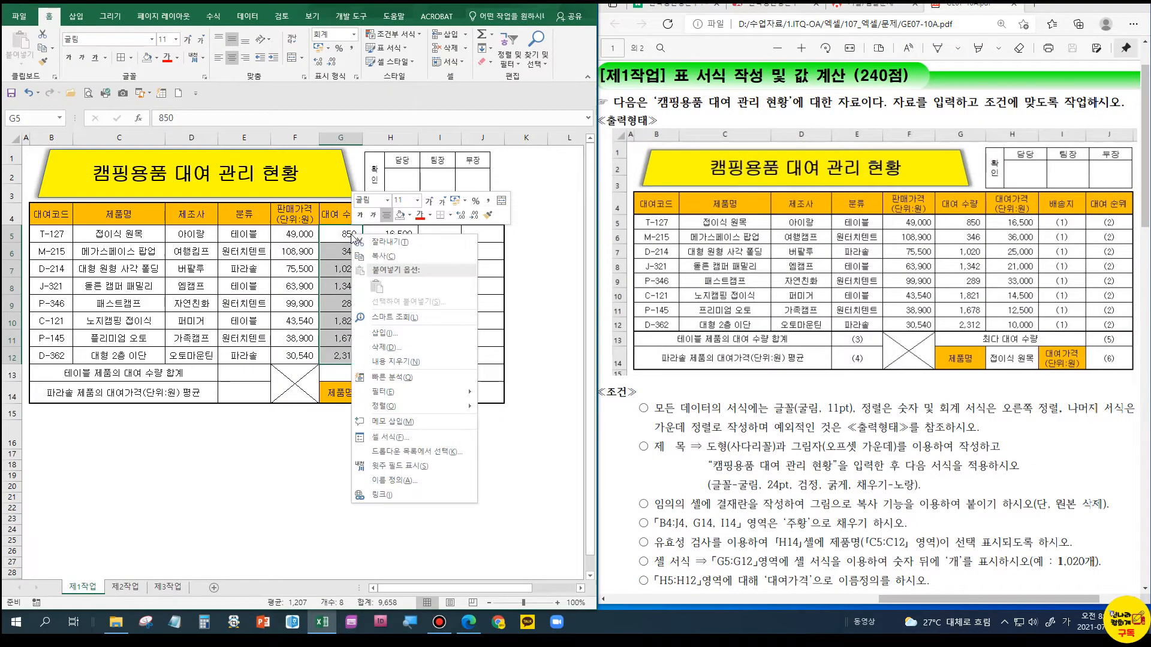
pyautogui.click(409, 442)
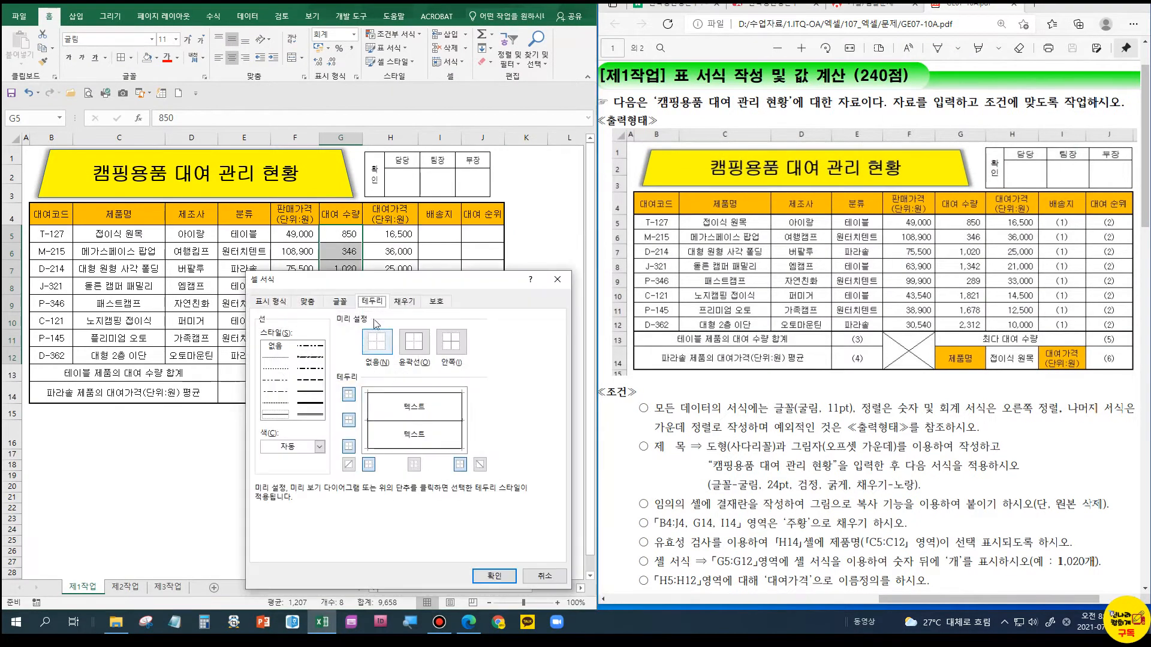
pyautogui.click(267, 304)
pyautogui.moveTo(314, 287); pyautogui.dragTo(491, 166)
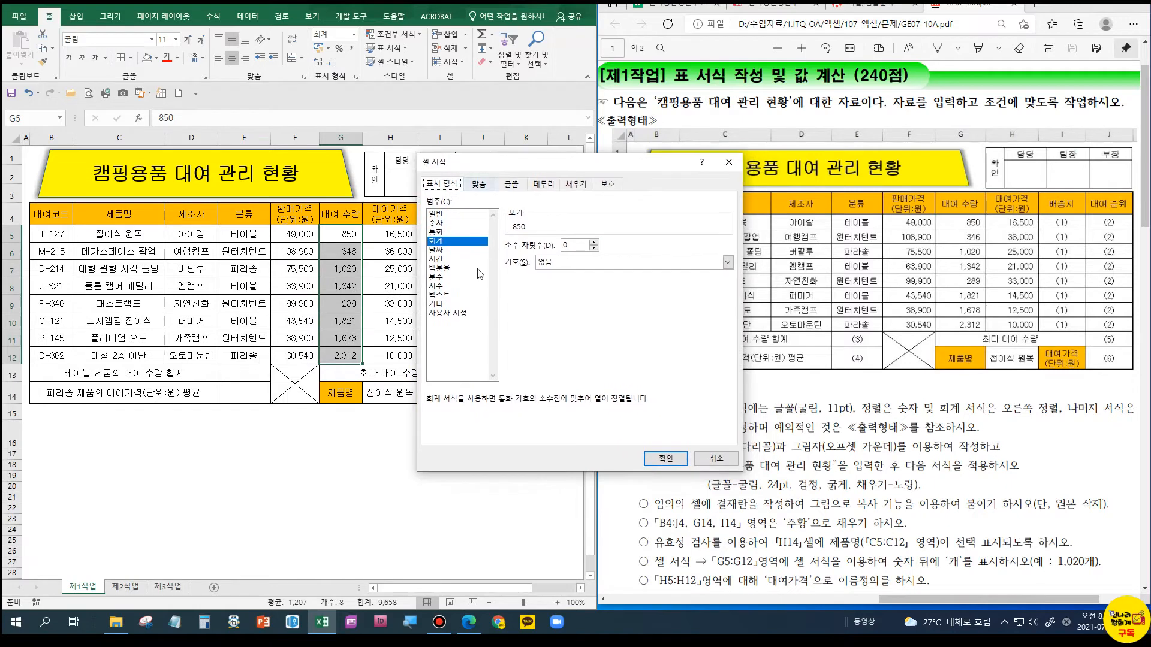
pyautogui.click(447, 313)
pyautogui.click(518, 297)
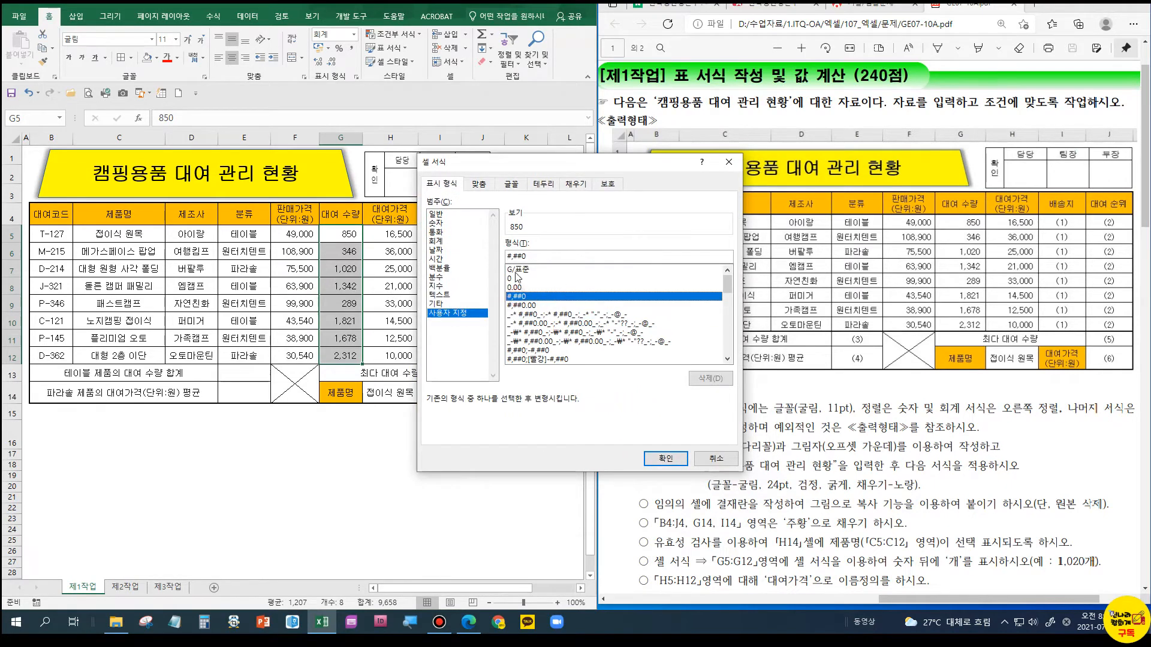
pyautogui.click(539, 258)
pyautogui.write('ㄱ')
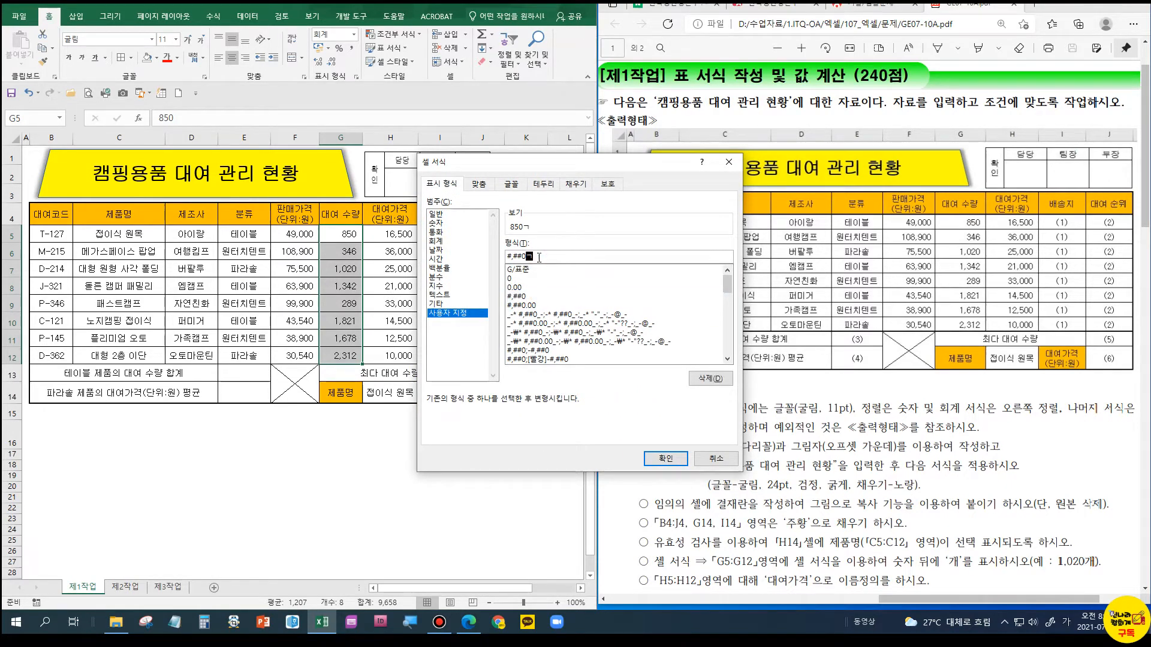
pyautogui.press('Return')
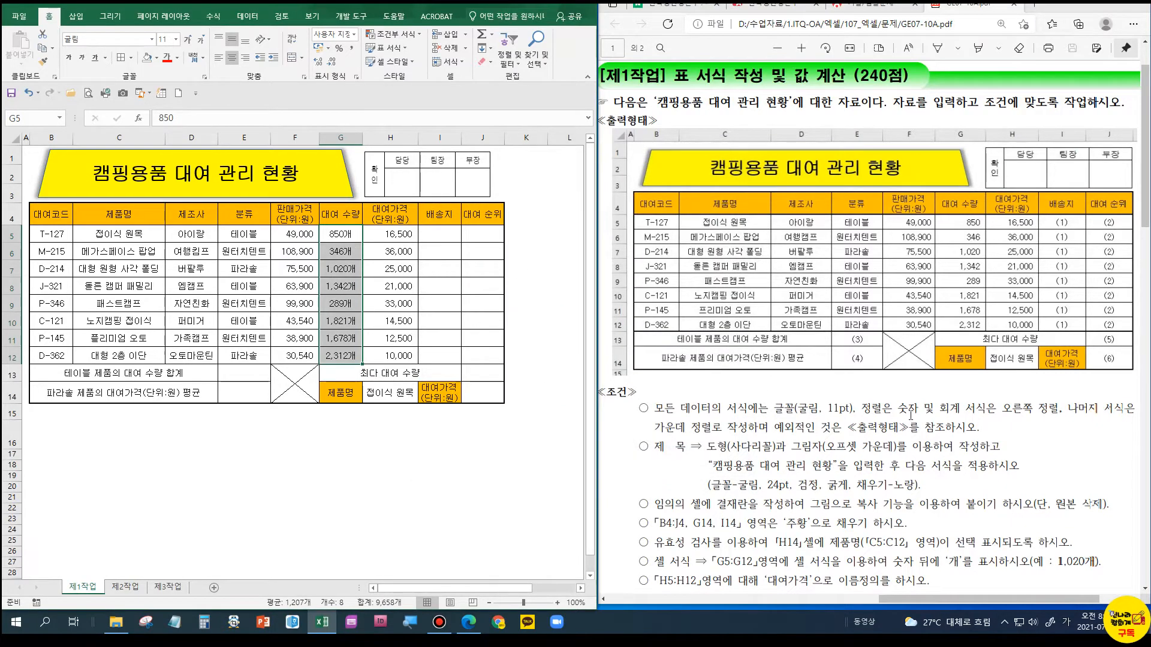
# Right-align the rental quantities in G5:G12
pyautogui.press('ctrl')
pyautogui.click(937, 413)
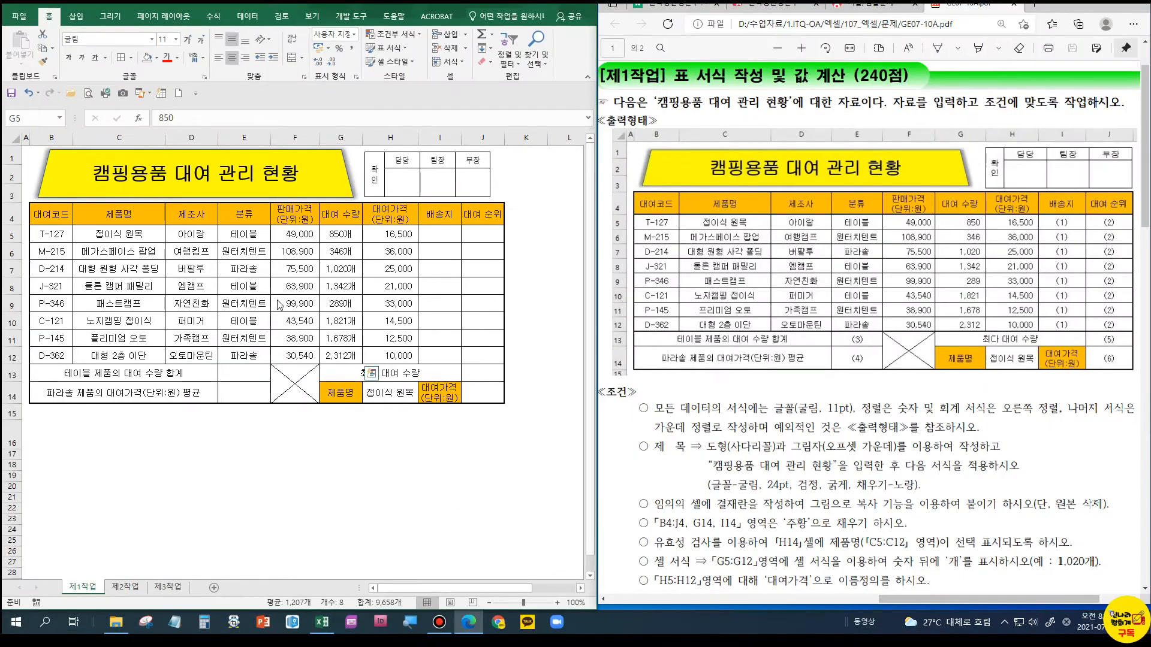
pyautogui.click(284, 254)
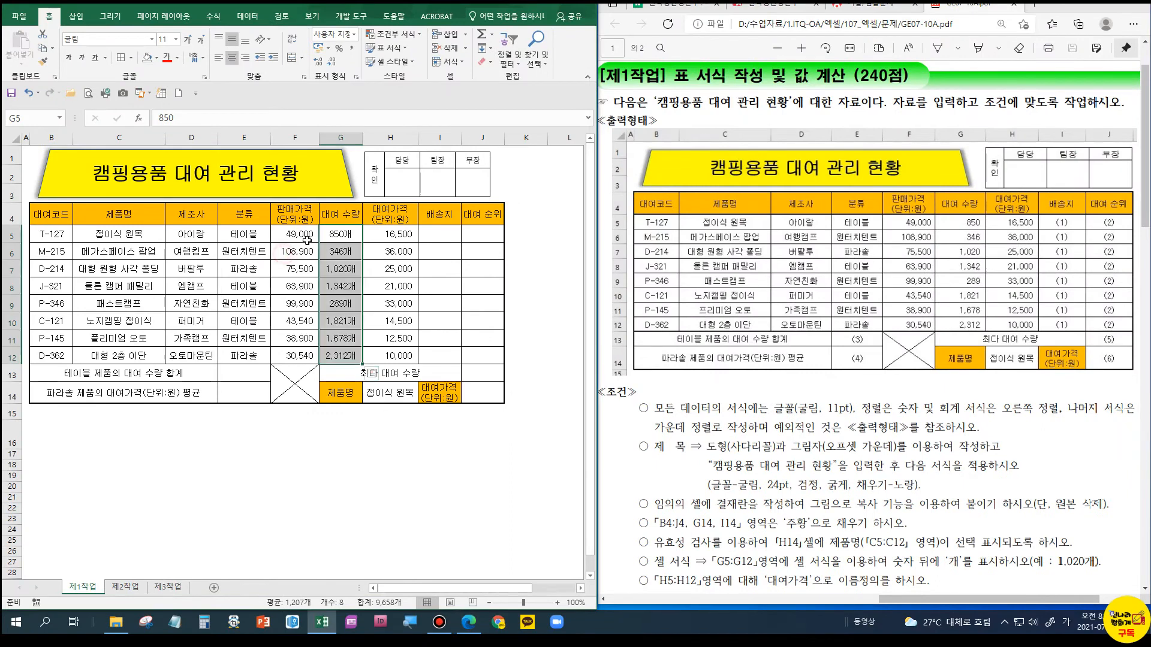
pyautogui.click(245, 58)
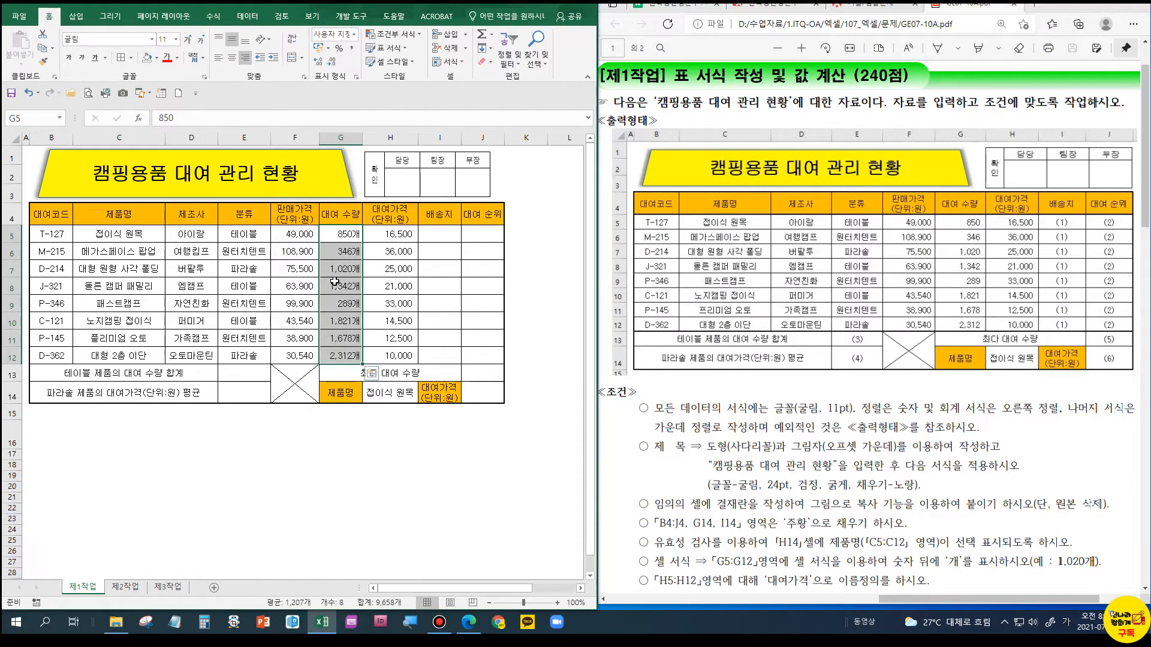
pyautogui.click(243, 58)
# Define the name 대여가격 for the rental prices in H5:H12
pyautogui.scroll(-2, 807, 508)
pyautogui.click(807, 509)
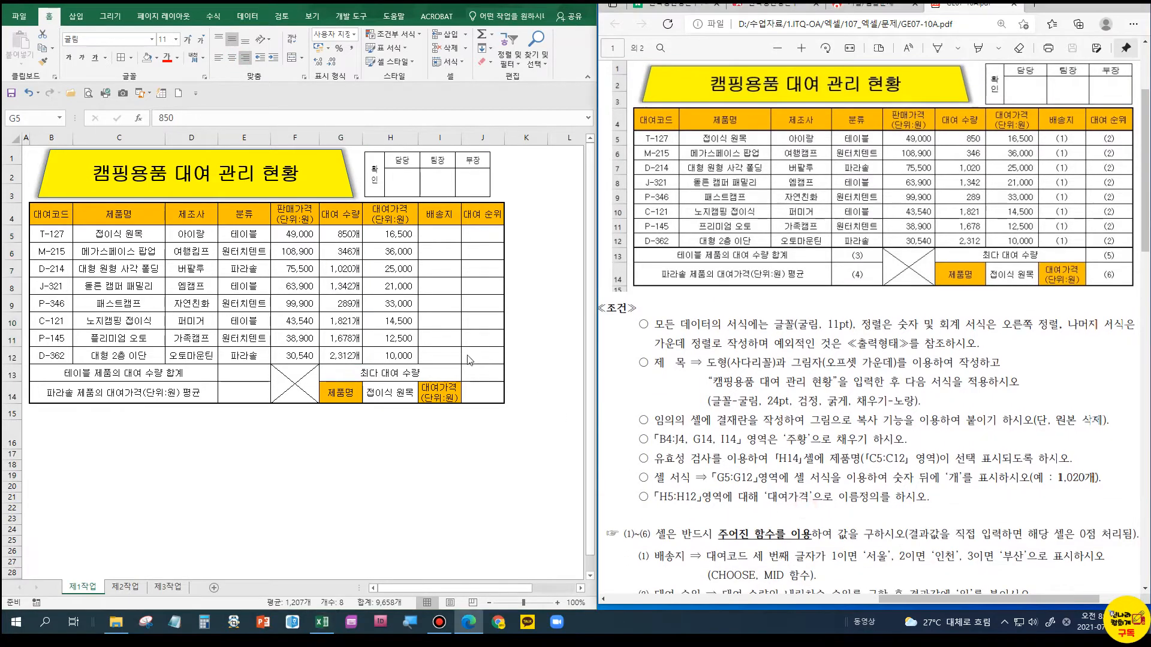
pyautogui.click(396, 235)
pyautogui.moveTo(396, 235); pyautogui.dragTo(393, 356)
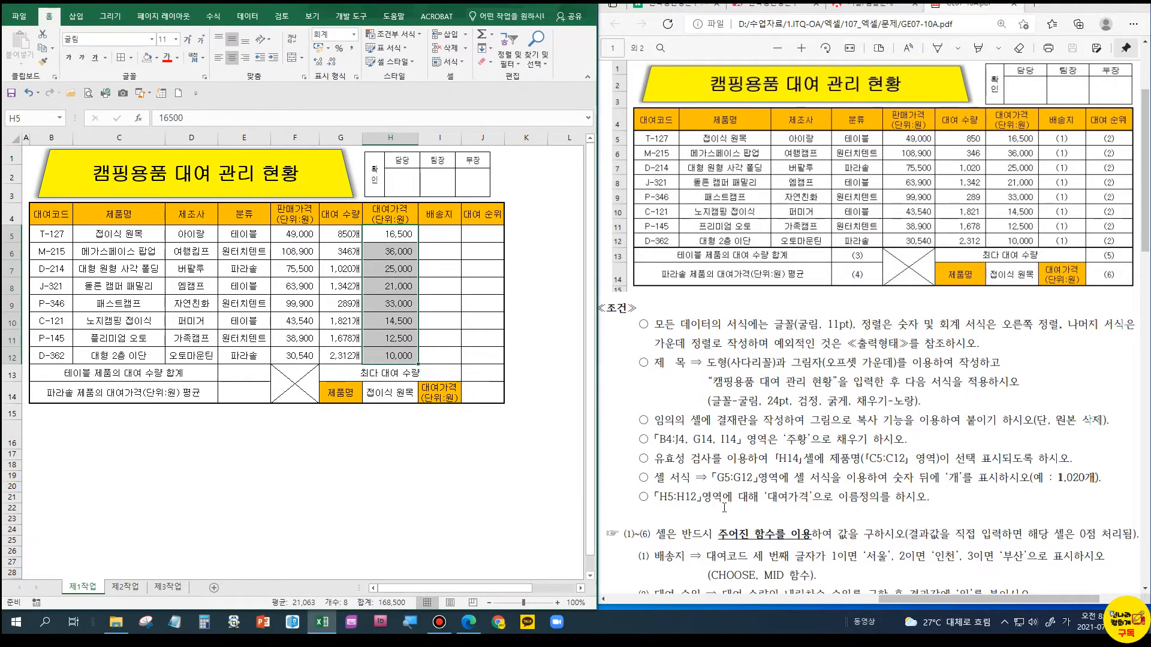
pyautogui.click(32, 115)
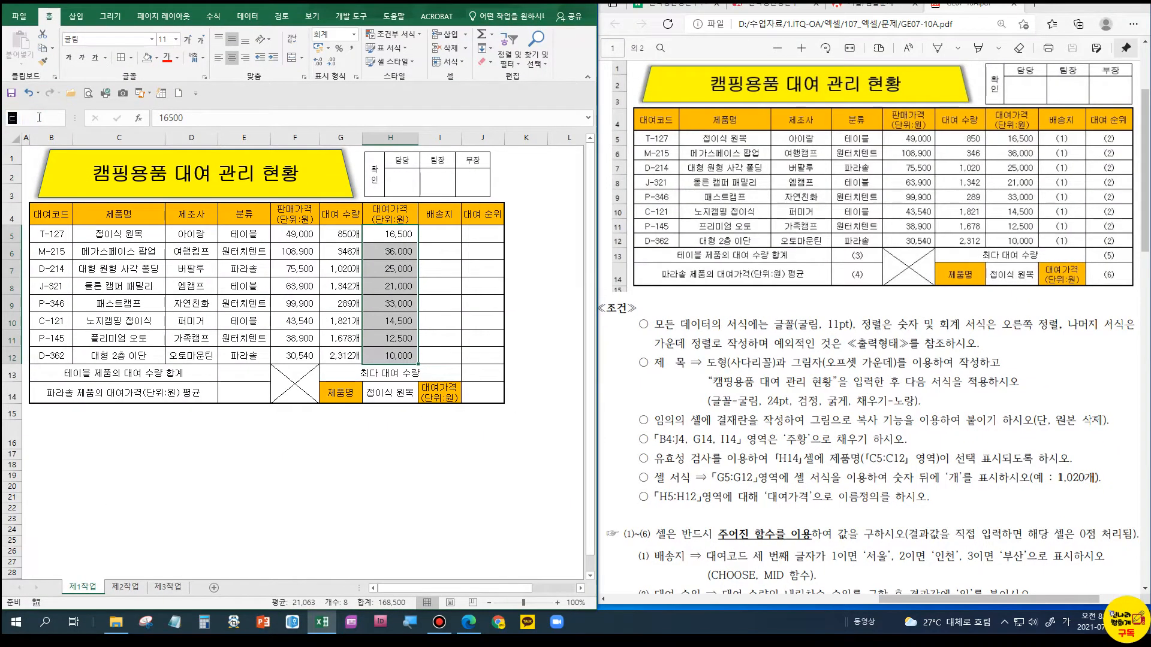
pyautogui.write('대여가격')
pyautogui.press('Return')
# Go to the defined name 대여가격 to check which cells it covers
pyautogui.click(243, 519)
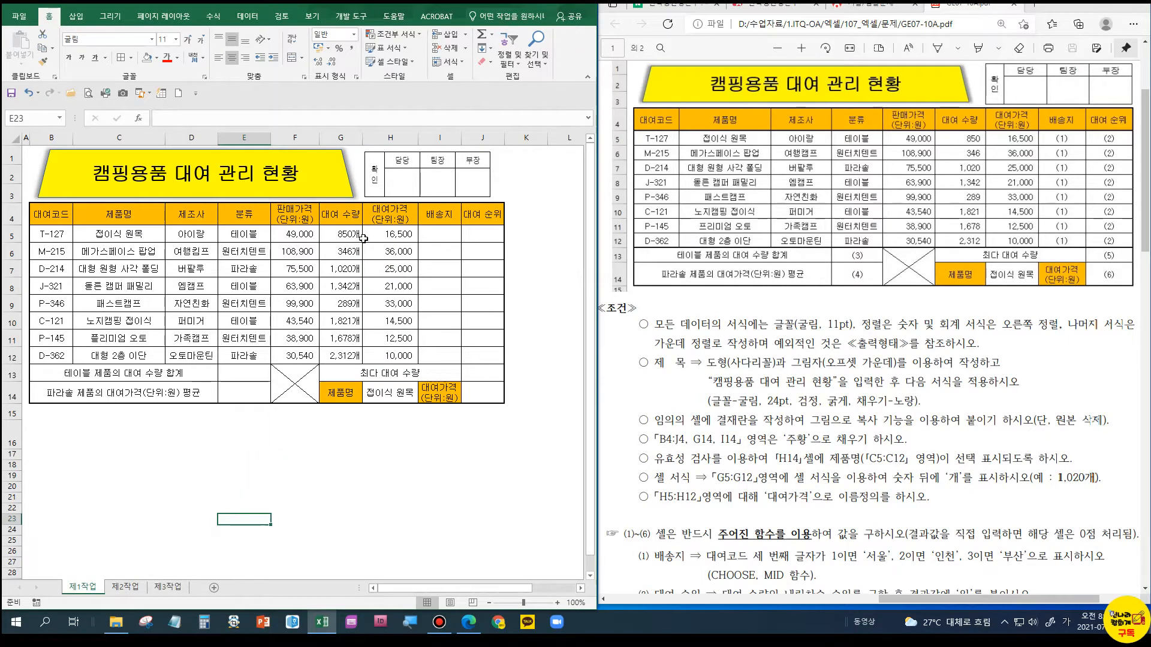
pyautogui.press('F5')
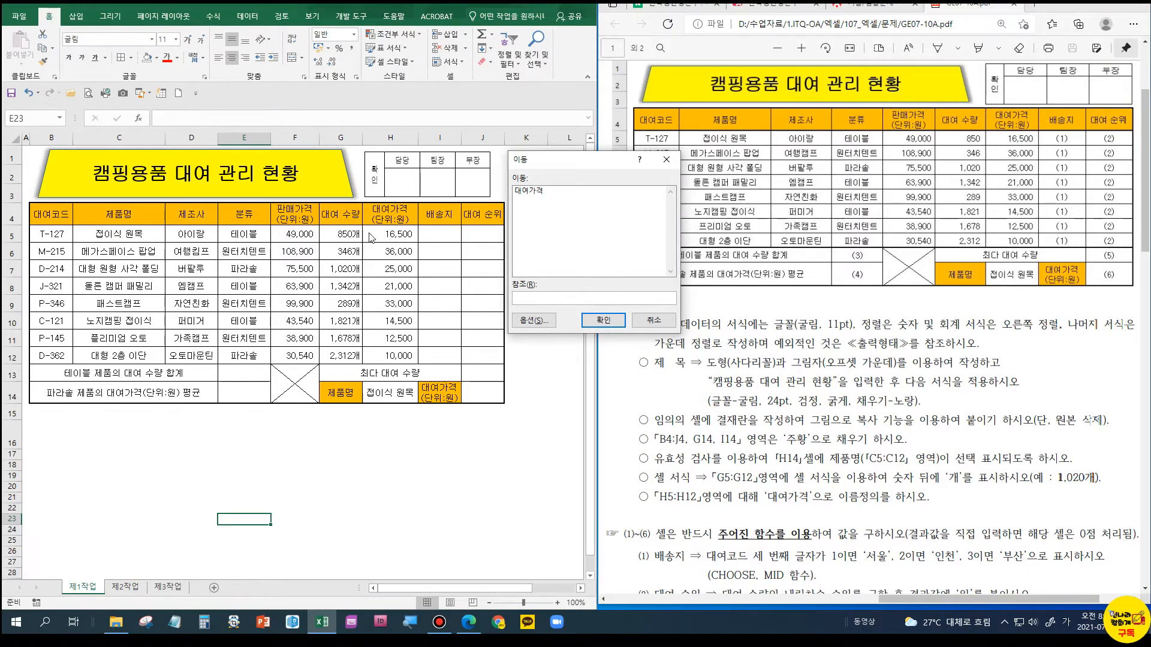
pyautogui.click(527, 192)
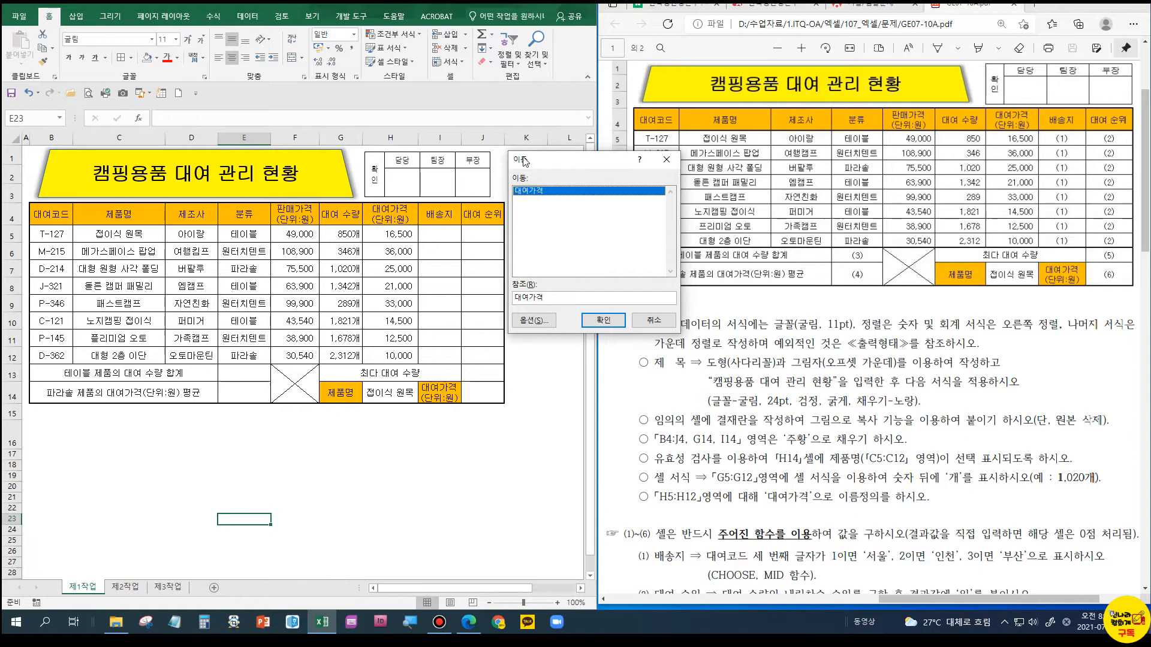
pyautogui.click(603, 319)
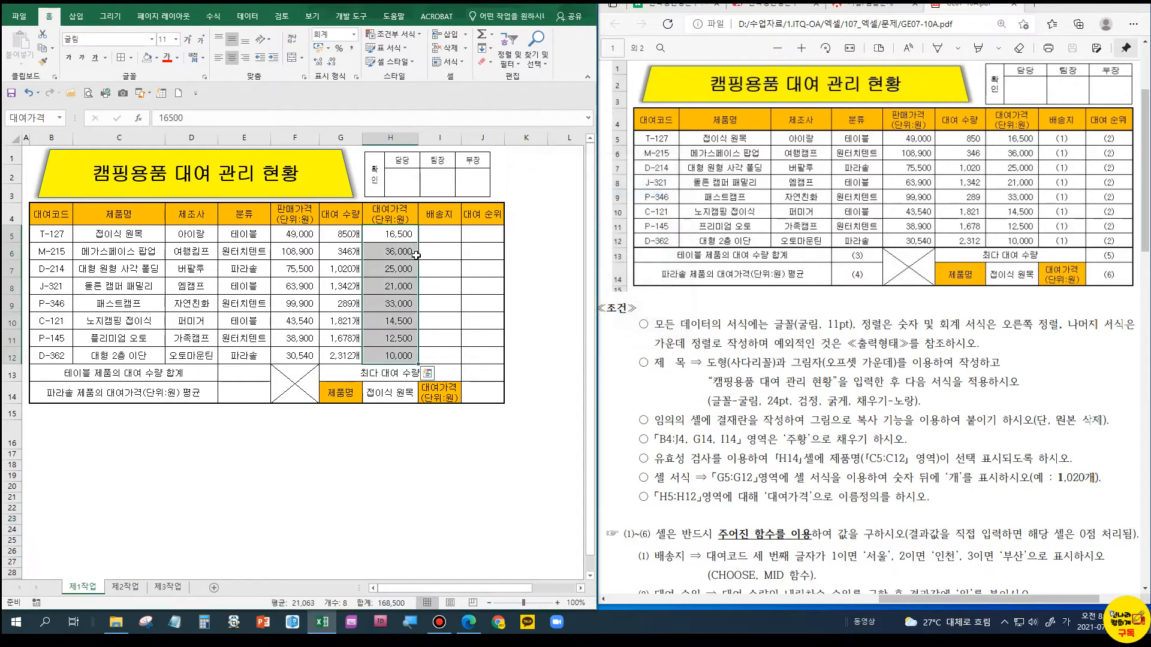
pyautogui.click(390, 292)
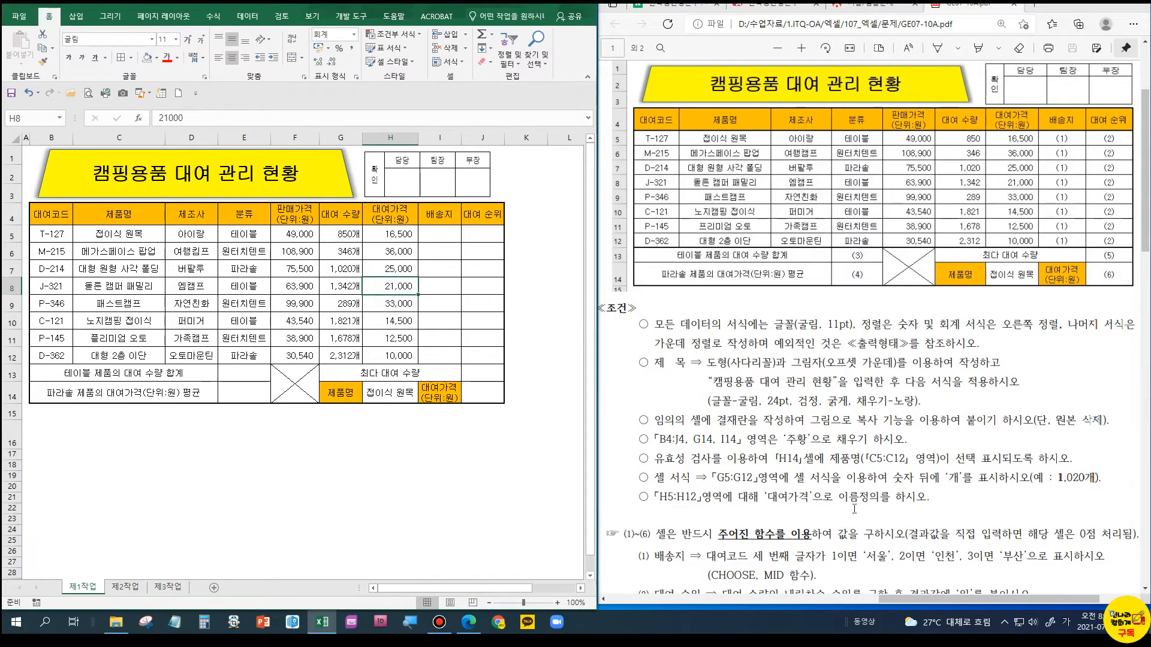
# Try a light green fill on the data rows B5:J12 and clear it again
pyautogui.scroll(-6, 730, 447)
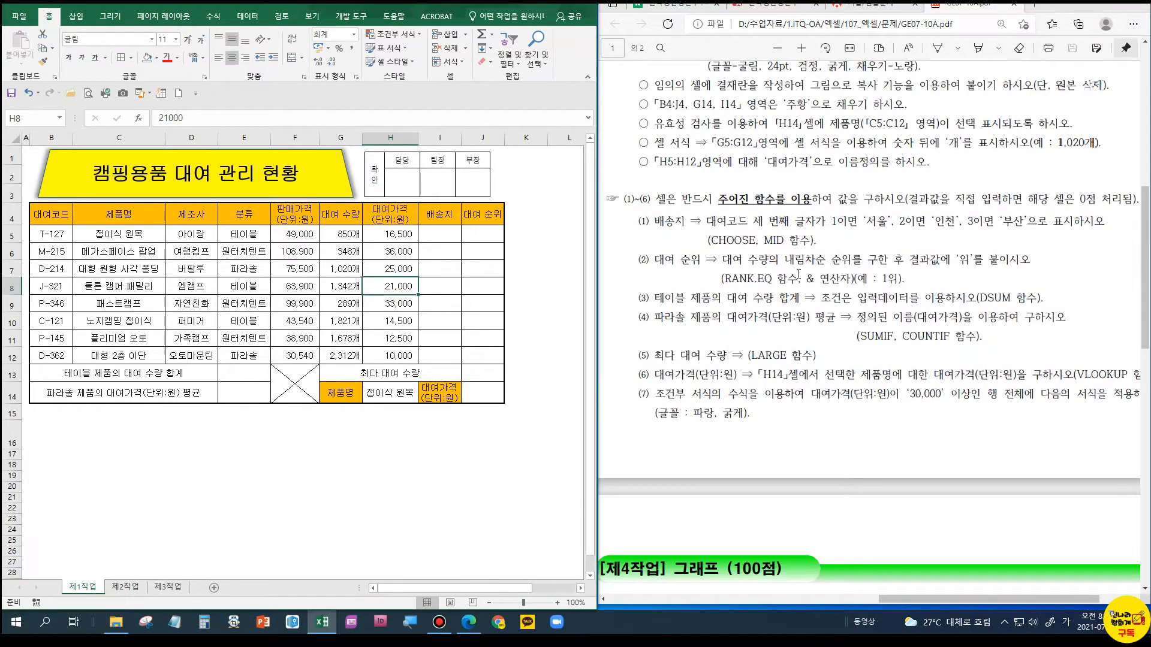
pyautogui.click(173, 290)
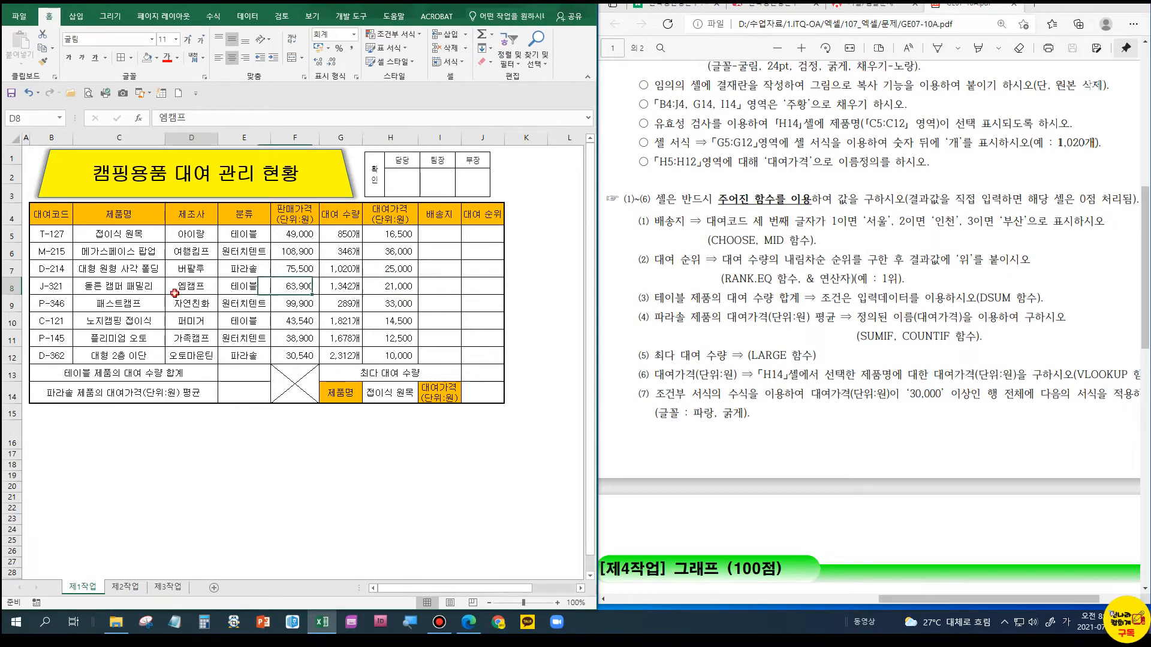
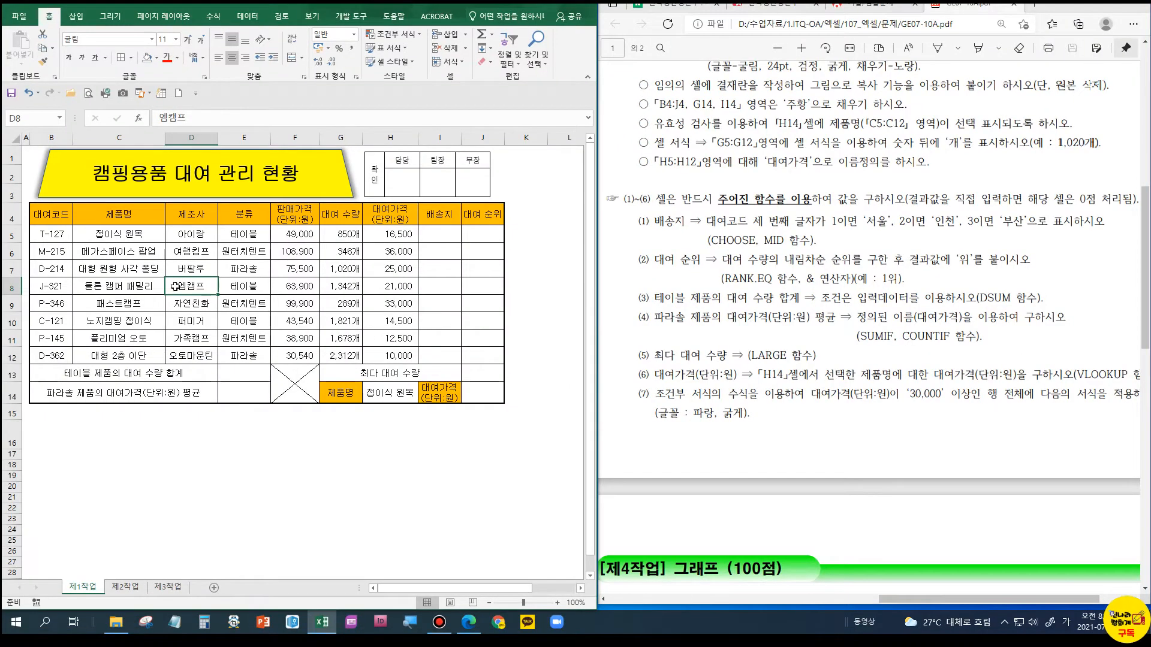
pyautogui.click(82, 248)
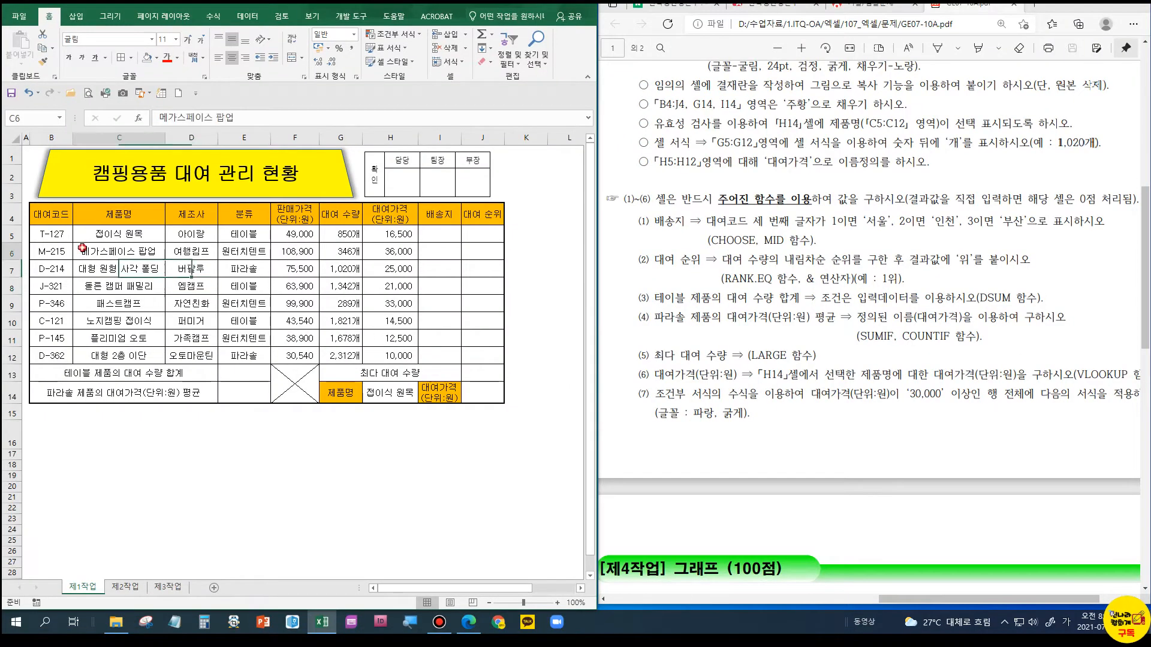
pyautogui.moveTo(52, 234); pyautogui.dragTo(465, 351)
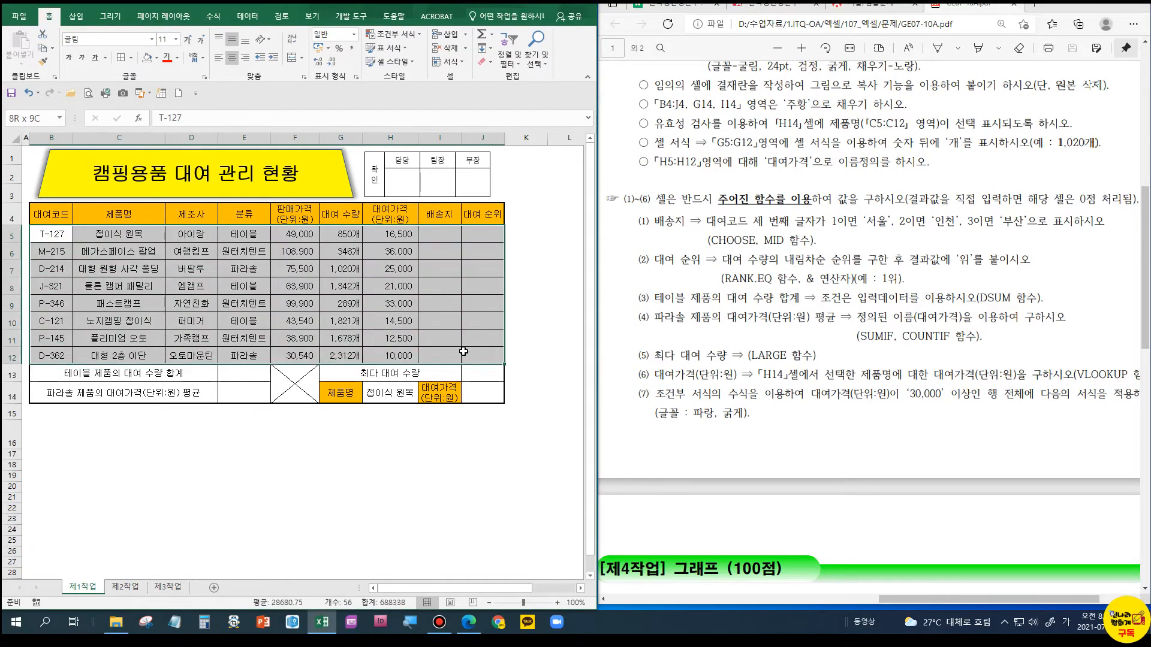
pyautogui.click(157, 58)
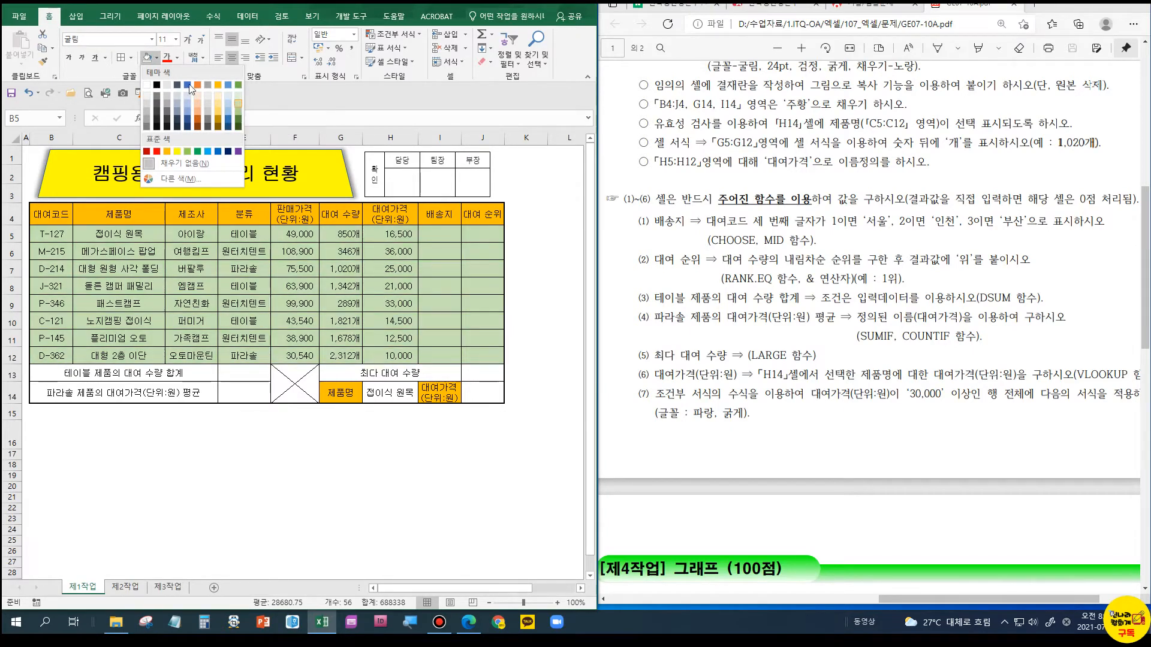
pyautogui.click(147, 60)
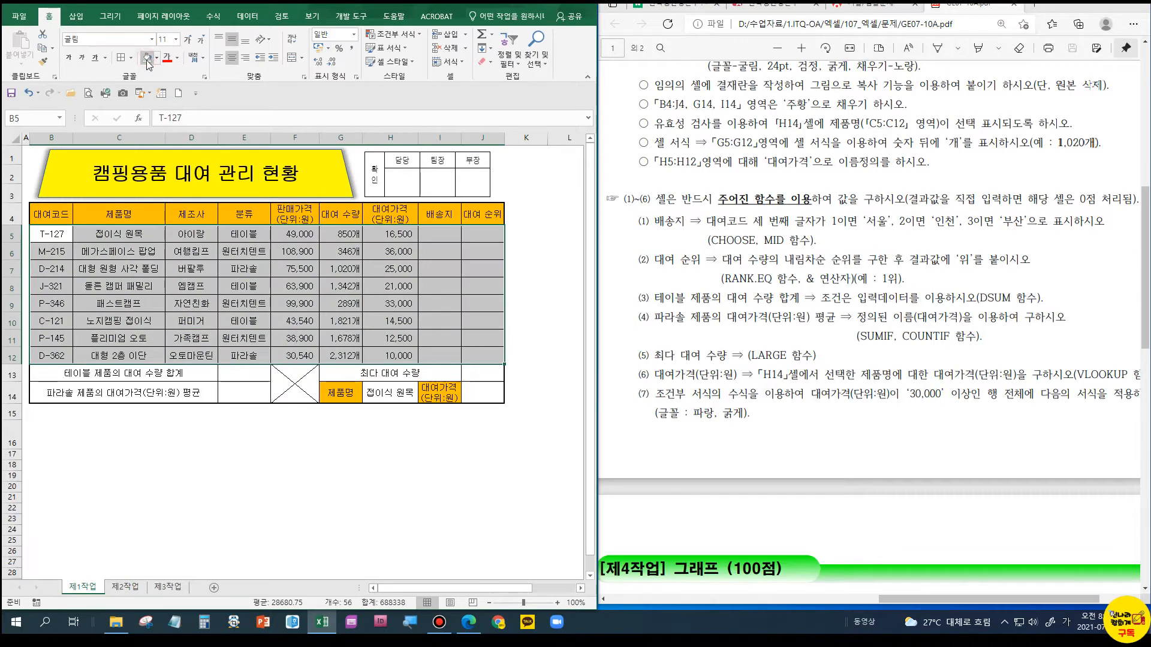
pyautogui.moveTo(473, 357)
pyautogui.mouseDown()
pyautogui.moveTo(99, 249)
pyautogui.moveTo(60, 223)
pyautogui.moveTo(412, 280)
pyautogui.moveTo(482, 362)
pyautogui.mouseUp()
pyautogui.click(123, 288)
# Start a new conditional formatting rule for B5:J12 that uses a formula to determine which cells to format
pyautogui.moveTo(42, 234); pyautogui.dragTo(485, 359)
pyautogui.hotkey('ctrl', 'q')
pyautogui.click(405, 35)
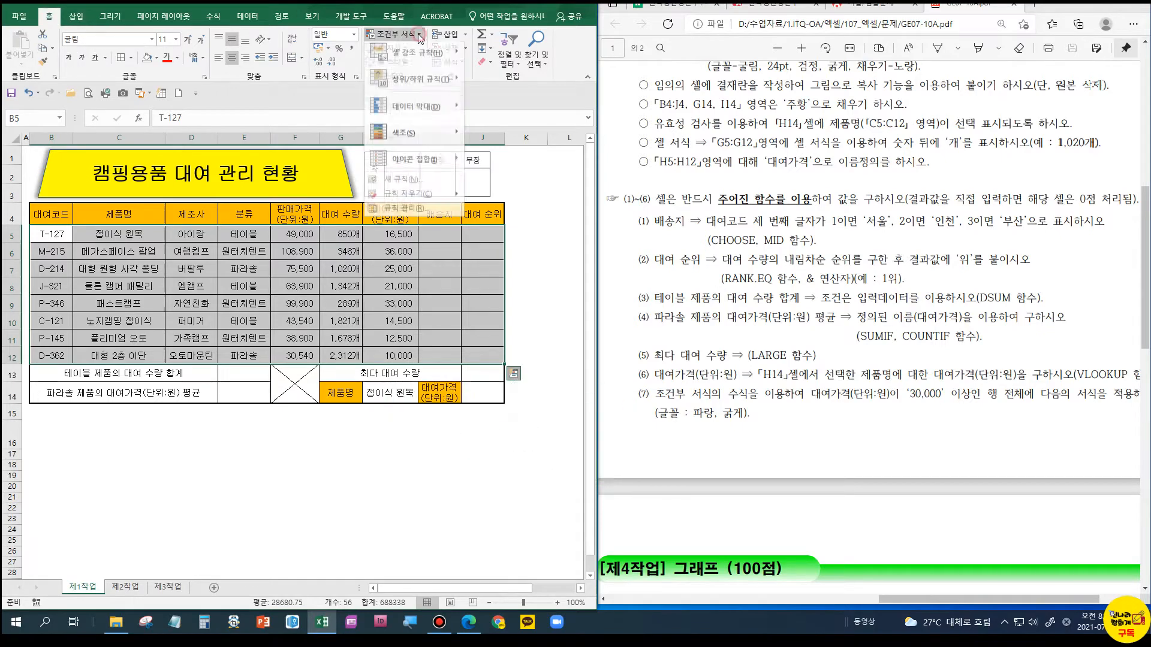
pyautogui.click(406, 189)
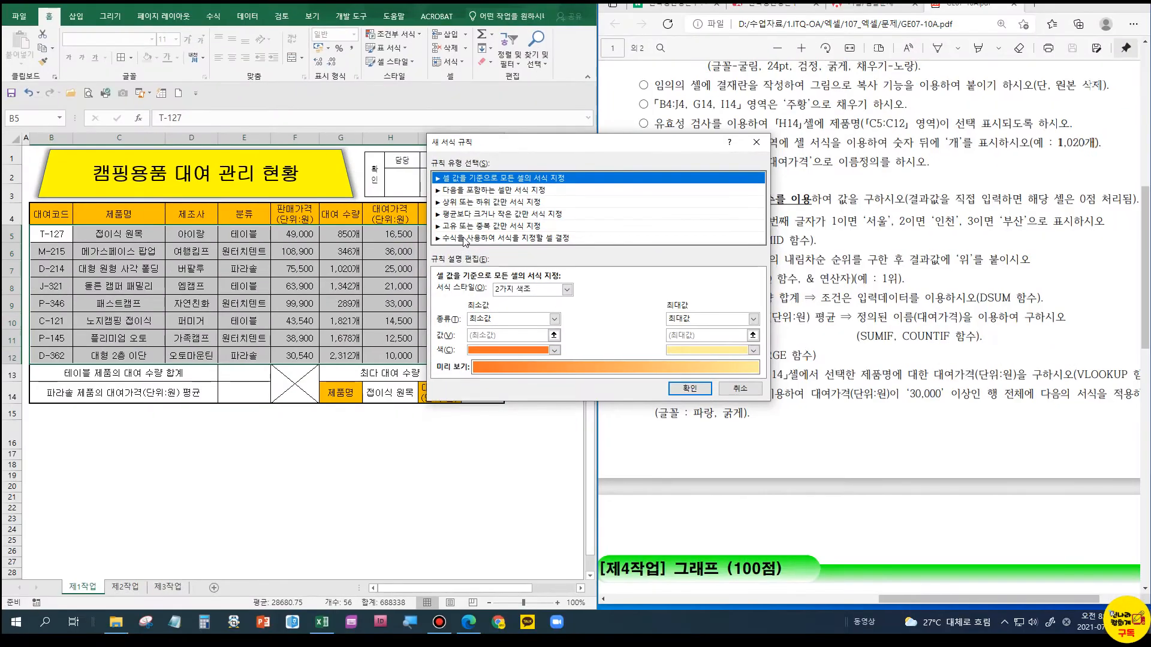
pyautogui.click(448, 231)
pyautogui.click(482, 292)
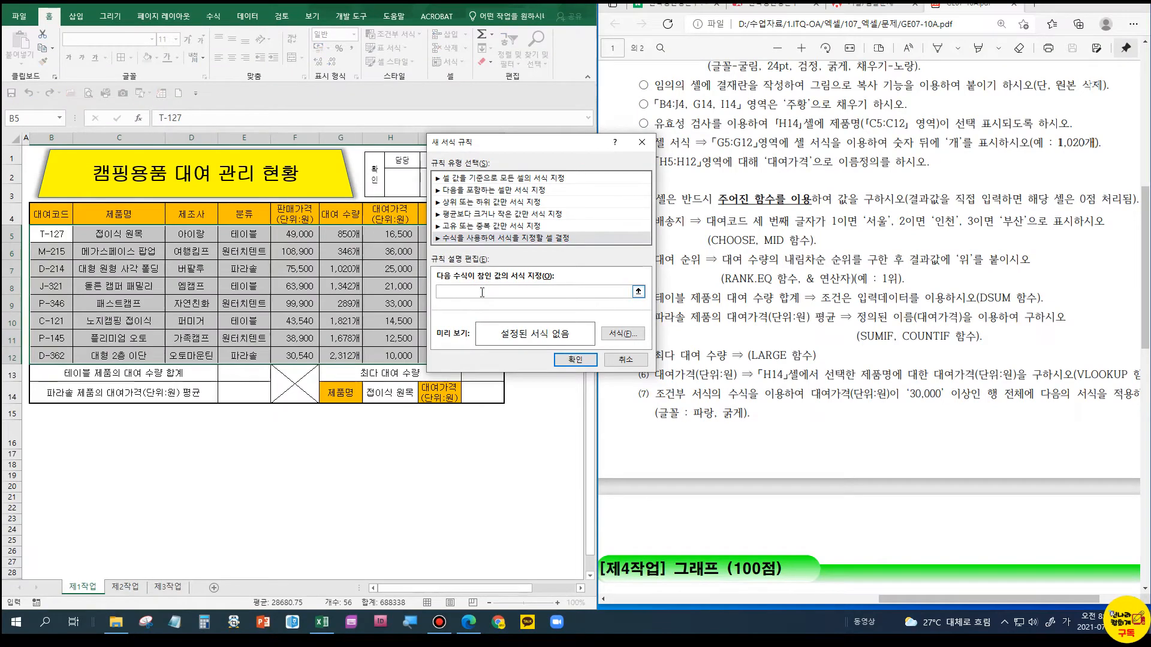
pyautogui.moveTo(480, 146); pyautogui.dragTo(607, 103)
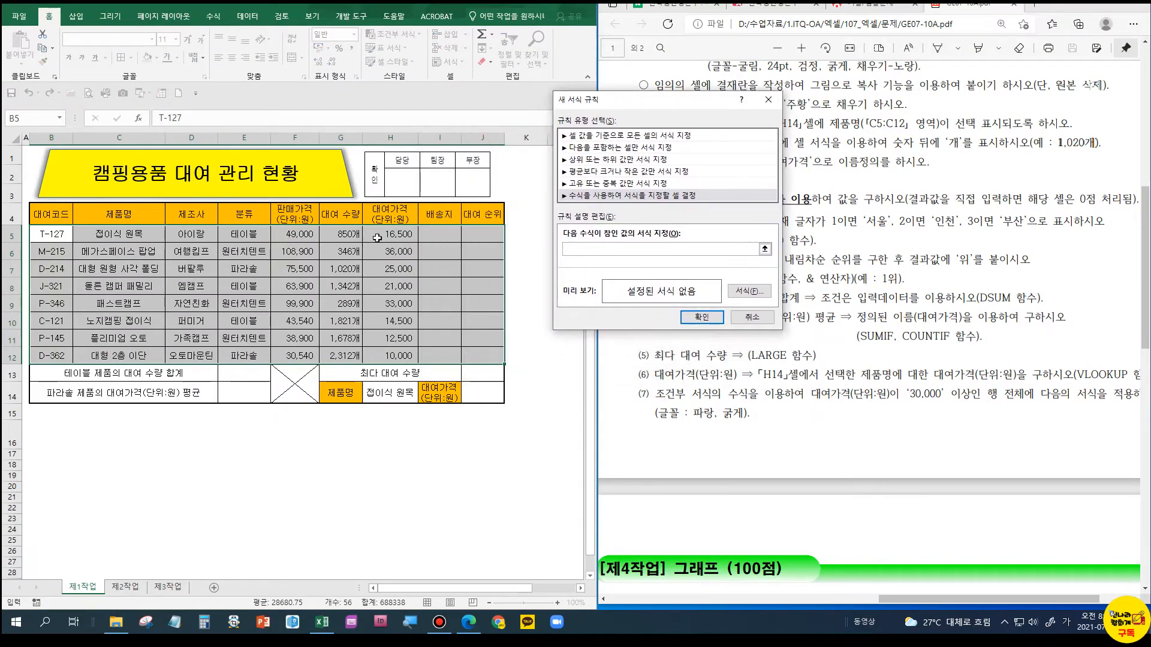
pyautogui.click(377, 237)
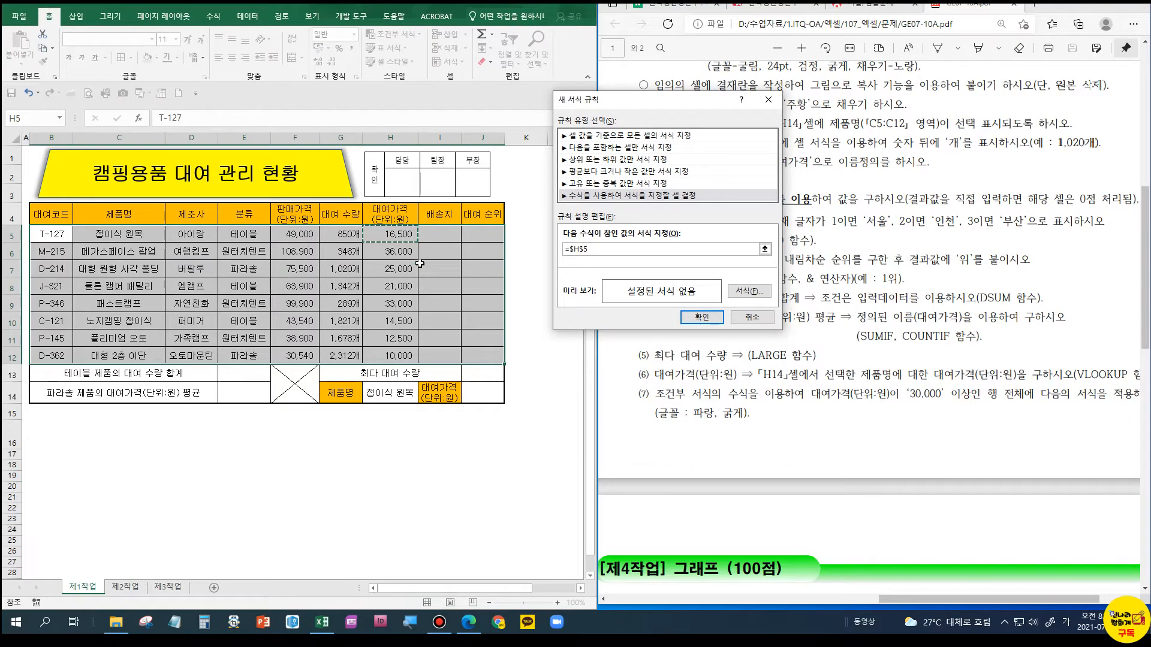
pyautogui.hotkey('ctrl', '1')
pyautogui.click(580, 256)
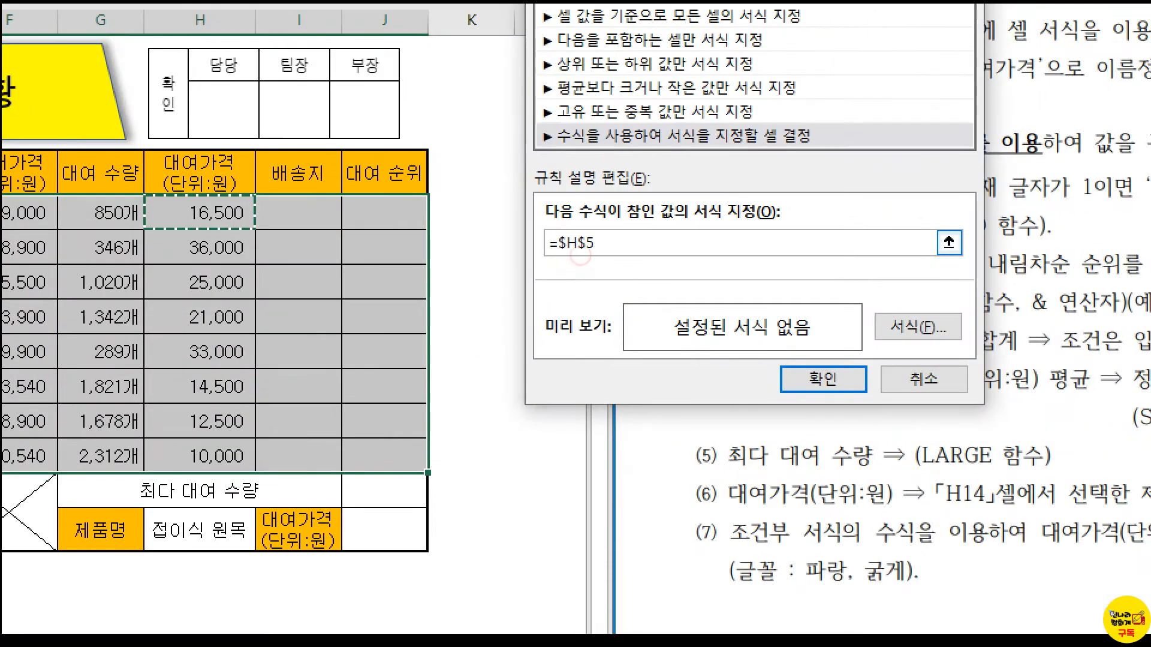
pyautogui.moveTo(215, 191)
pyautogui.mouseDown()
pyautogui.moveTo(231, 223)
pyautogui.moveTo(272, 163)
pyautogui.mouseUp()
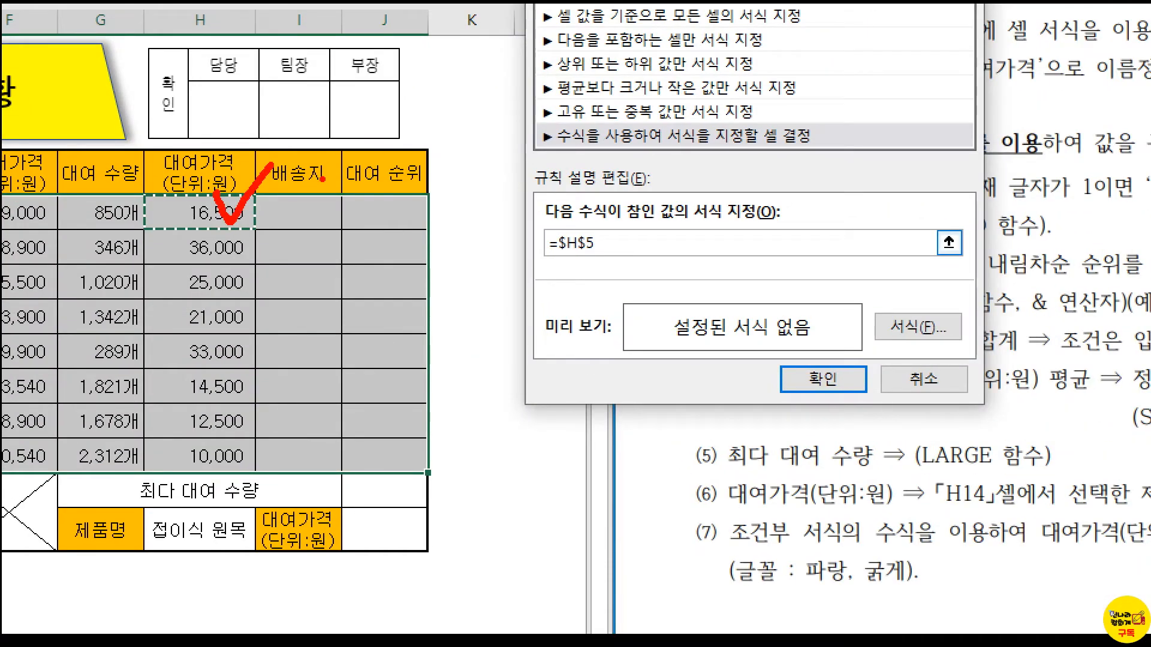
pyautogui.press('Escape')
pyautogui.click(607, 250)
pyautogui.press('F4')
pyautogui.press('BackSpace')
pyautogui.press('BackSpace')
pyautogui.press('BackSpace')
pyautogui.press('BackSpace')
# Enter =$H5>=30000 as the rule's formula, locking only the column of the H5 reference
pyautogui.write('$')
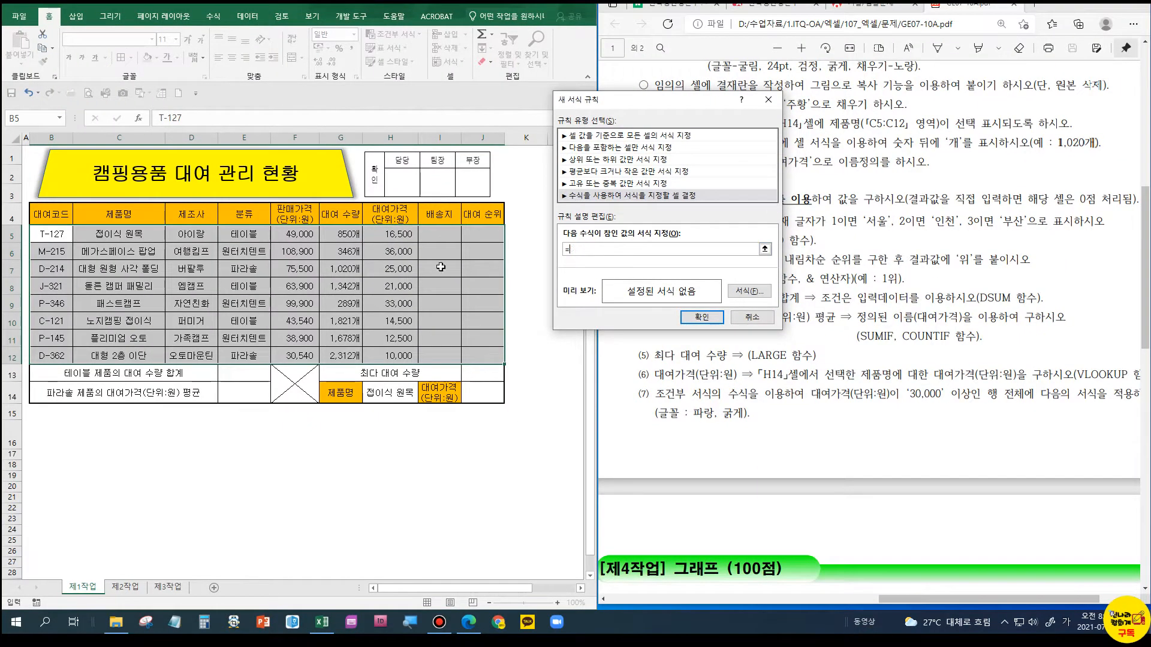
pyautogui.click(381, 234)
pyautogui.press('F4')
pyautogui.press('F4')
pyautogui.press('F4')
pyautogui.hotkey('ctrl', '1')
pyautogui.click(561, 246)
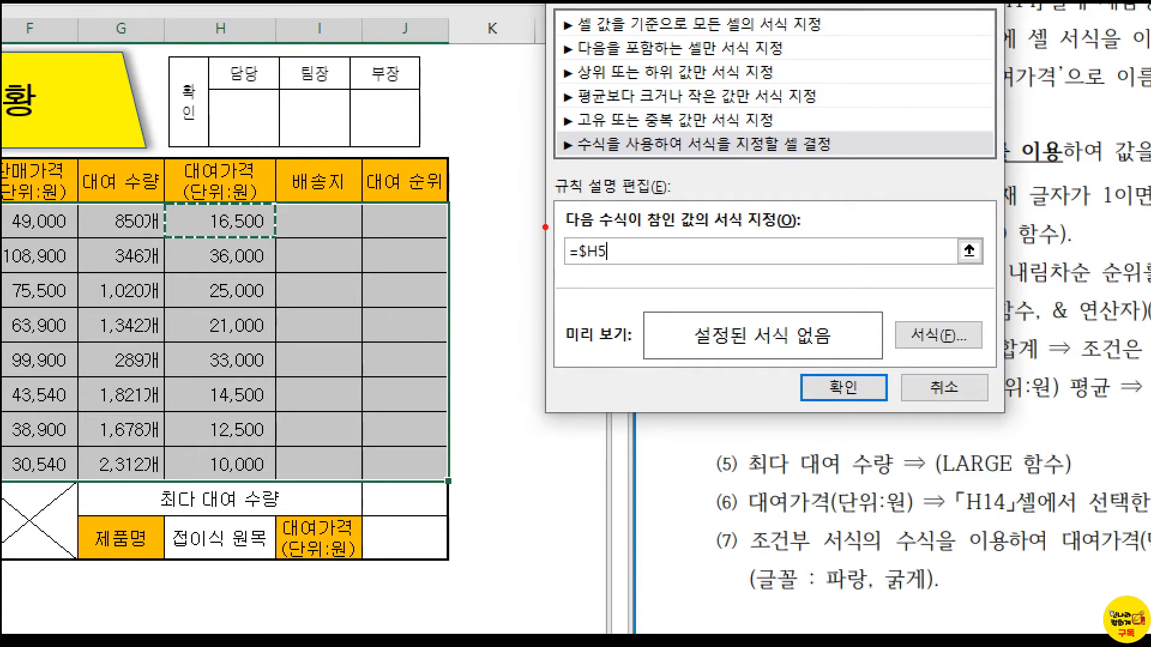
pyautogui.moveTo(567, 225); pyautogui.dragTo(601, 282)
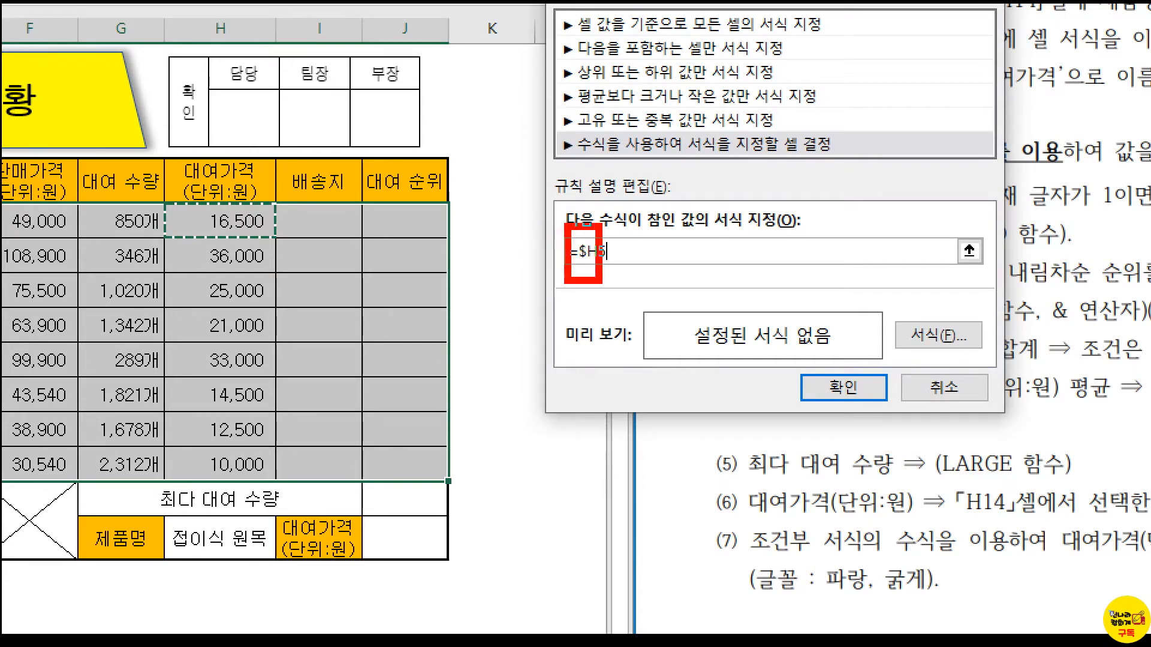
pyautogui.press('Escape')
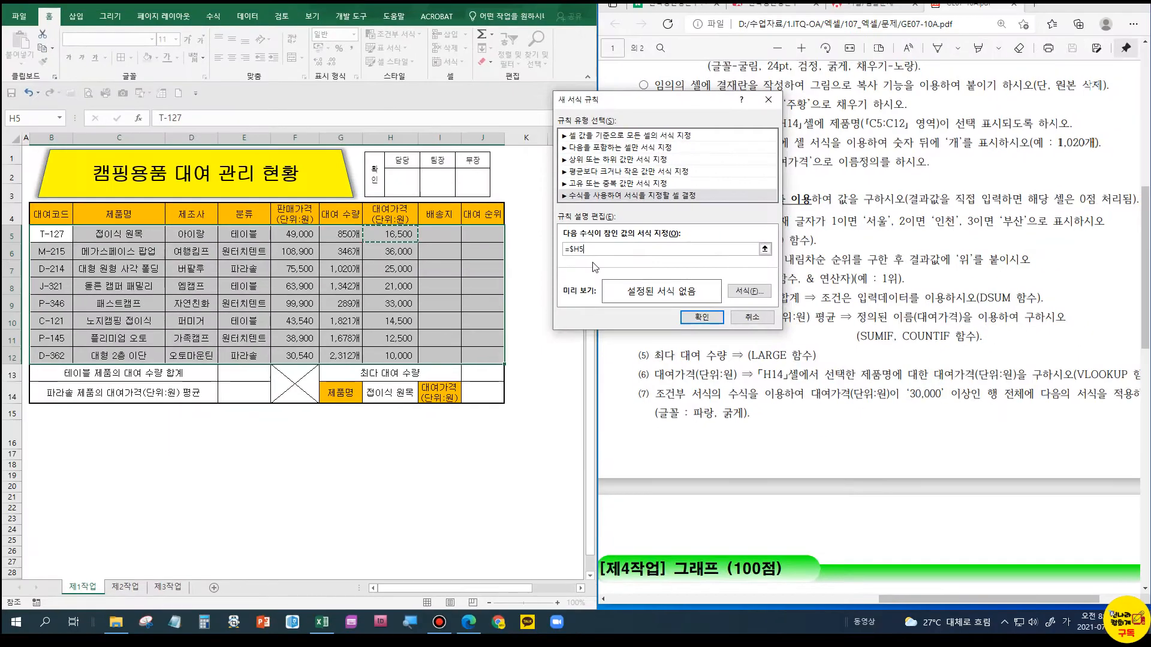
pyautogui.click(595, 250)
pyautogui.write('>=30000')
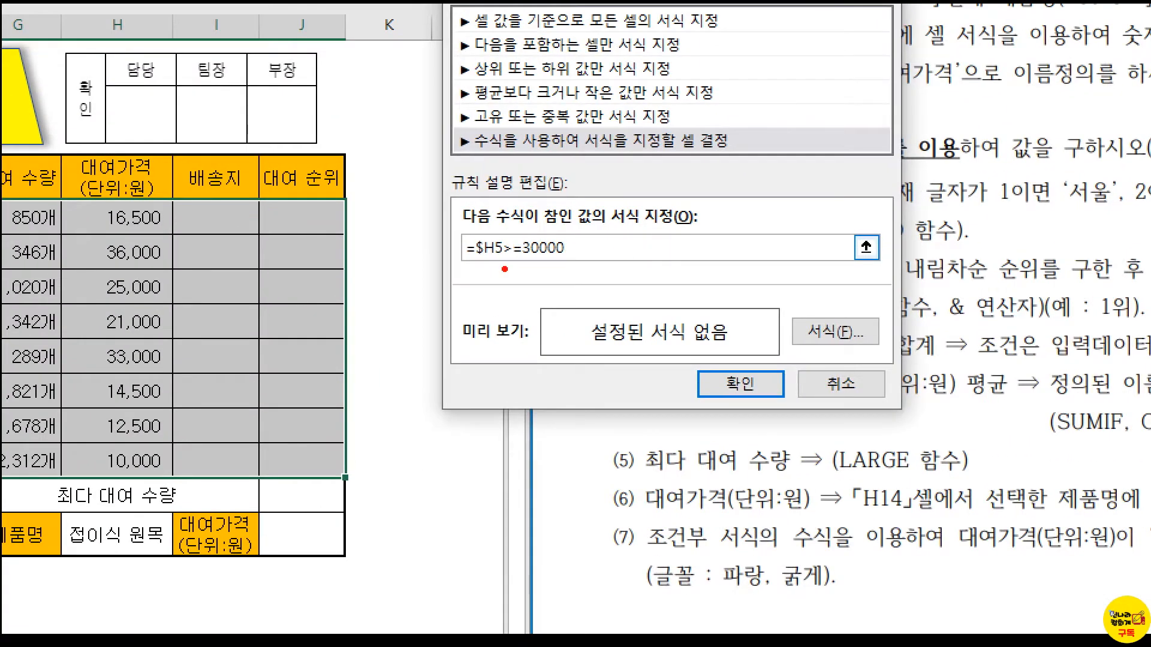
pyautogui.moveTo(506, 155)
pyautogui.mouseDown()
pyautogui.moveTo(533, 169)
pyautogui.moveTo(521, 229)
pyautogui.mouseUp()
pyautogui.moveTo(576, 189)
pyautogui.mouseDown()
pyautogui.moveTo(607, 190)
pyautogui.moveTo(607, 211)
pyautogui.mouseUp()
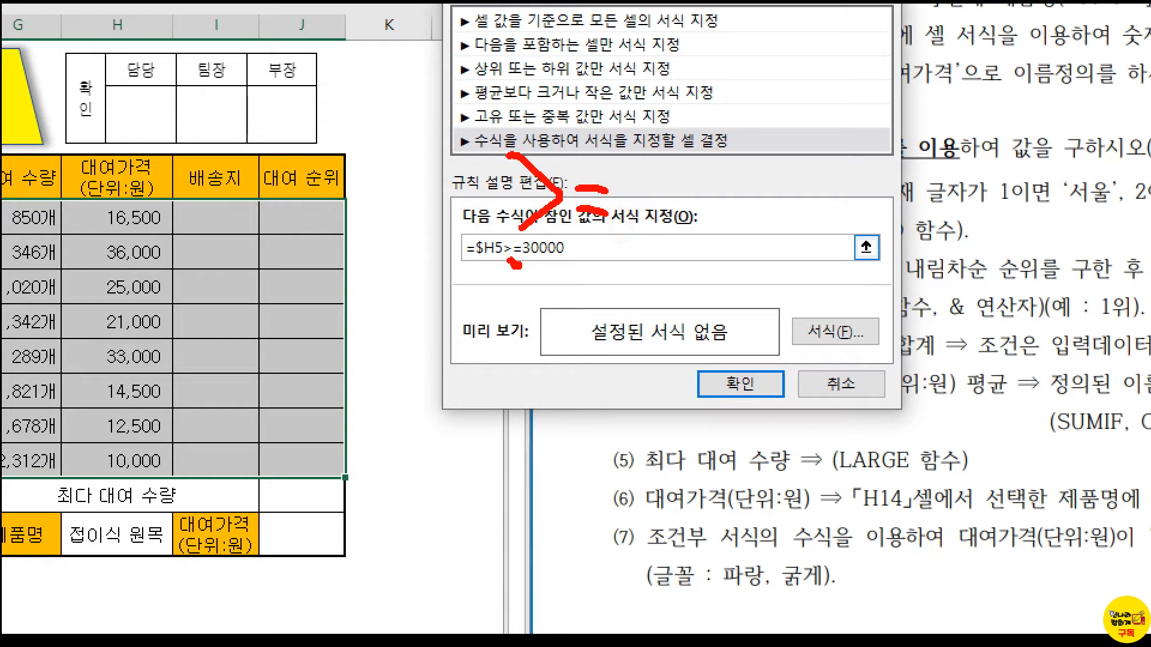
pyautogui.moveTo(537, 239)
pyautogui.mouseDown()
pyautogui.moveTo(543, 103)
pyautogui.moveTo(576, 242)
pyautogui.moveTo(510, 233)
pyautogui.mouseUp()
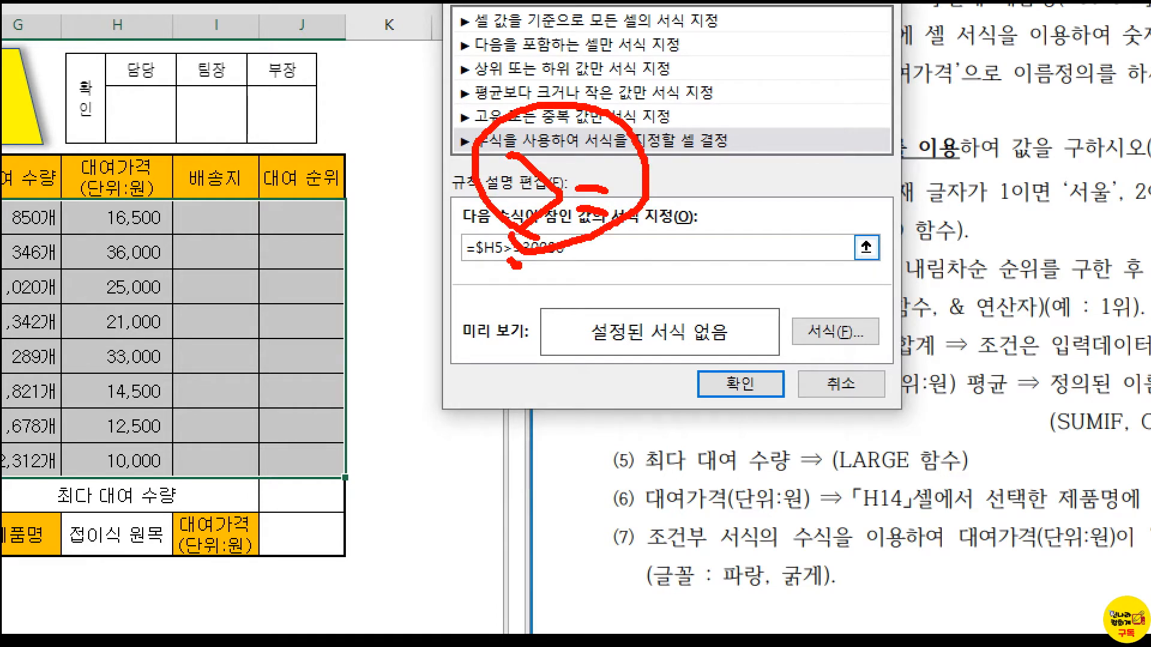
pyautogui.press('Escape')
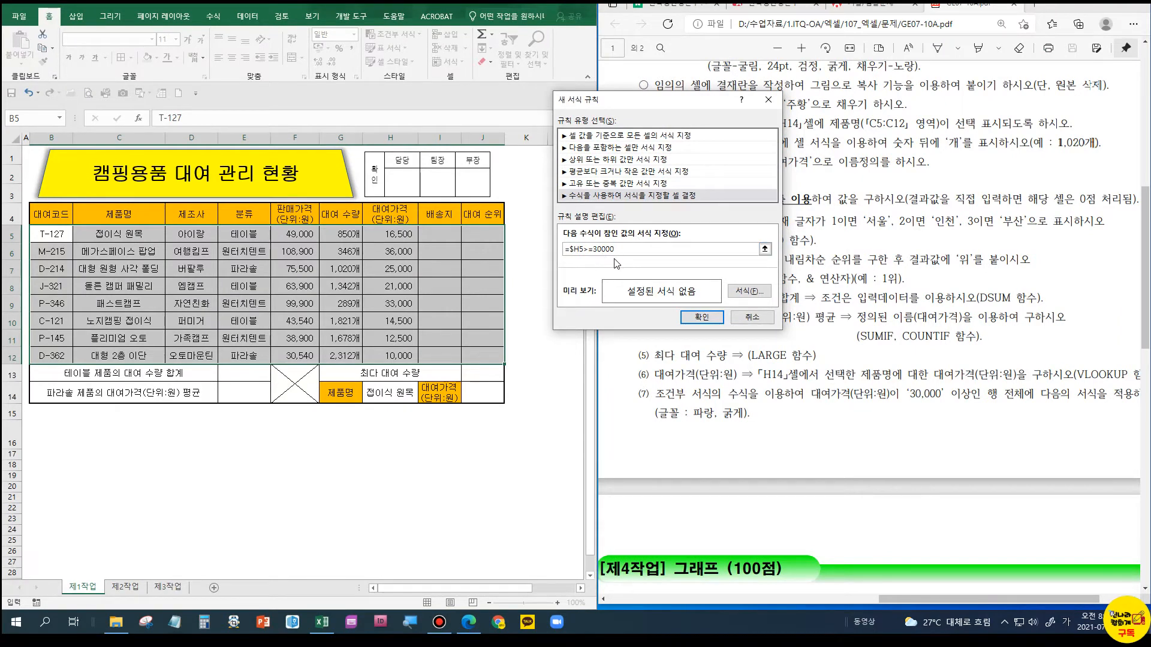
# Format the rule's matching rows with a bold, standard blue font and apply the rule to B5:J12
pyautogui.click(748, 291)
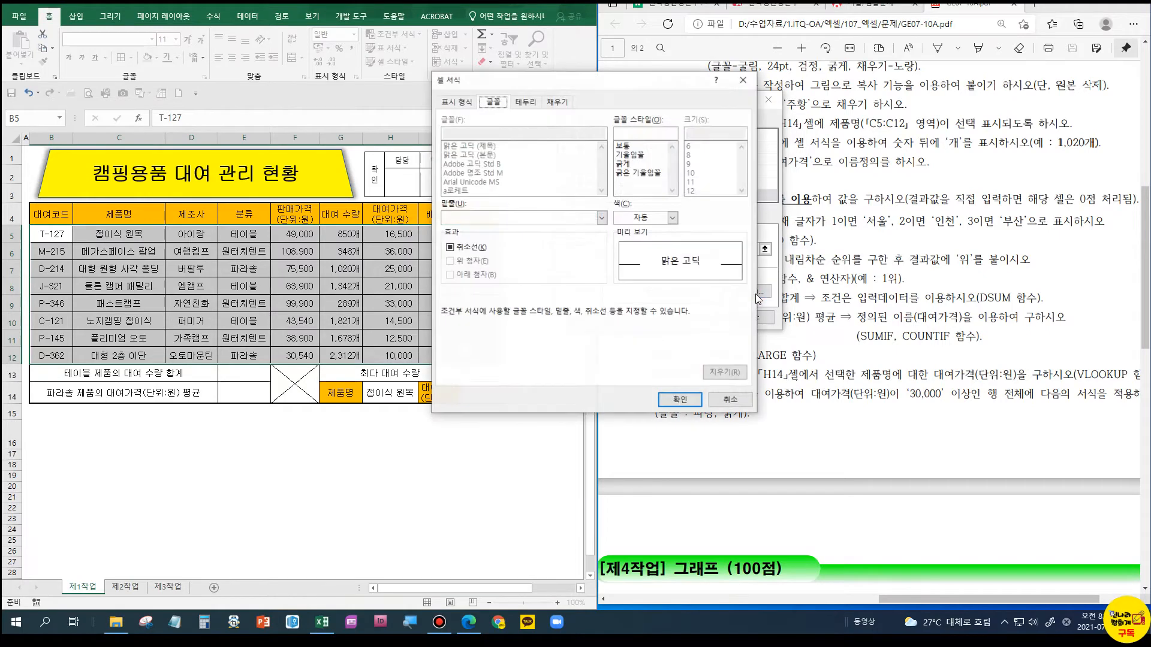
pyautogui.click(630, 163)
pyautogui.click(672, 218)
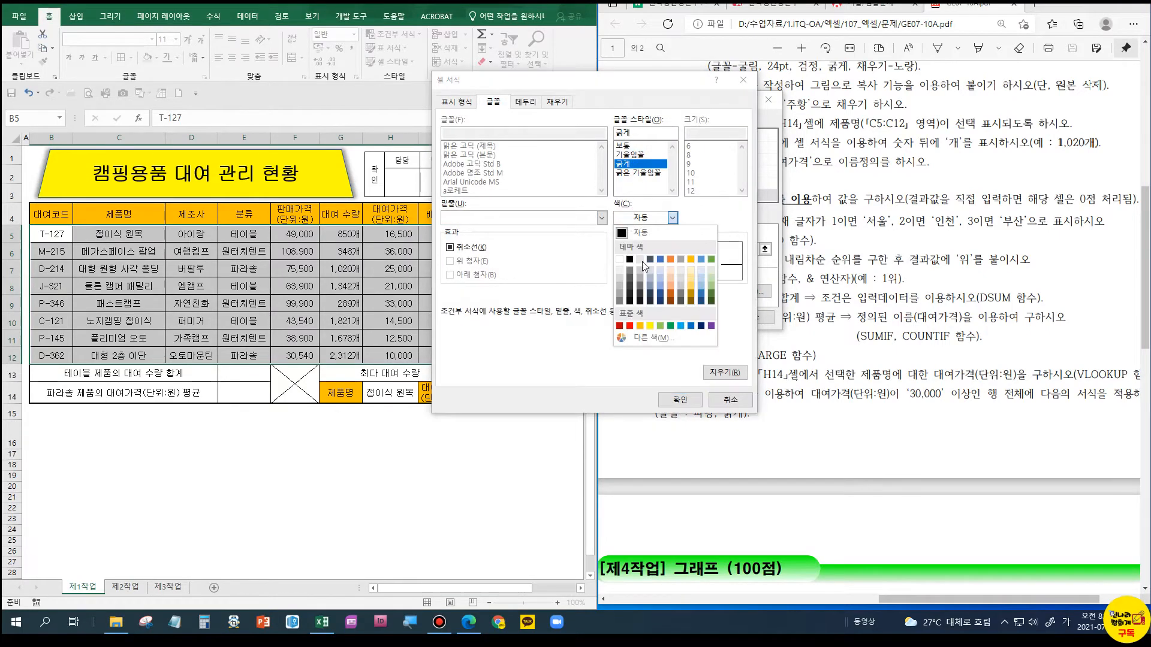
pyautogui.click(691, 326)
pyautogui.click(680, 399)
pyautogui.click(701, 317)
pyautogui.click(392, 303)
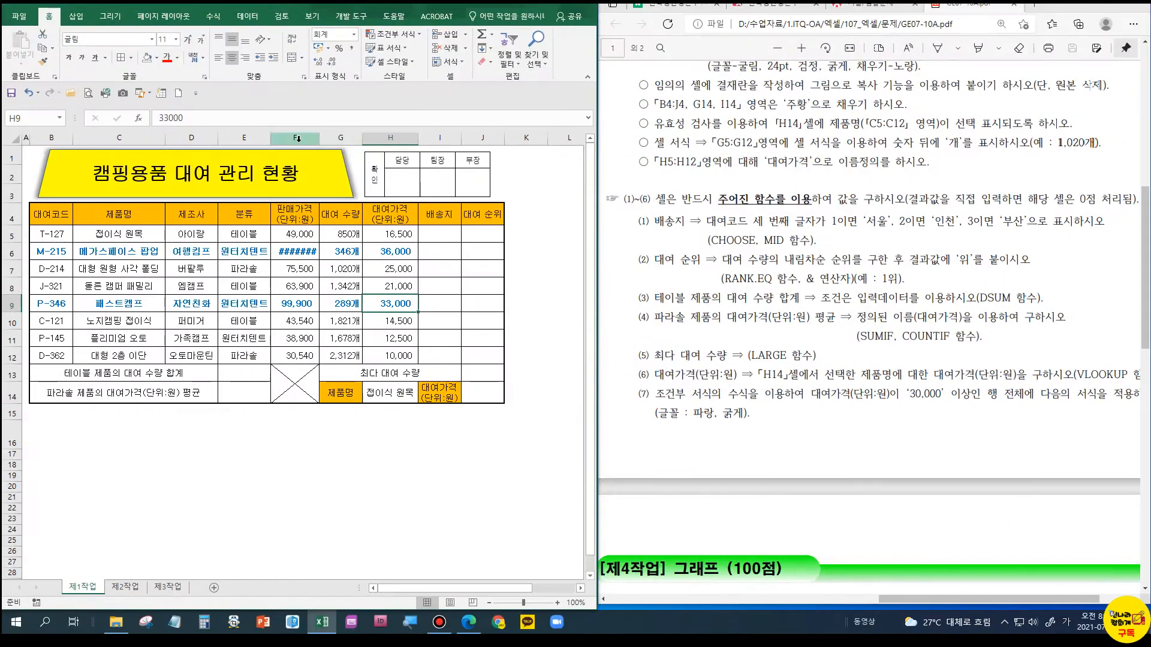
# Widen the 판매가격 column F slightly so its bold prices fit in the cells
pyautogui.moveTo(333, 26); pyautogui.dragTo(333, 27)
pyautogui.moveTo(320, 142); pyautogui.dragTo(328, 141)
pyautogui.click(348, 269)
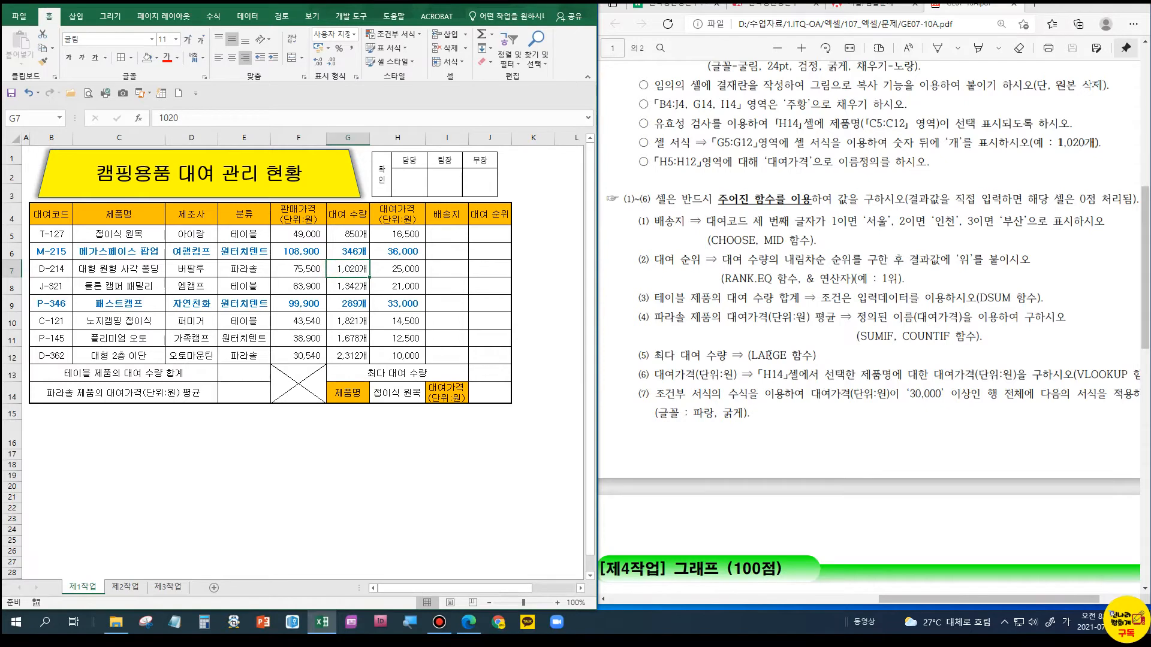
# Bring the exam paper to the 제2작업 instructions and copy B4:H12 from the 제1작업 sheet
pyautogui.scroll(-6, 988, 596)
pyautogui.moveTo(988, 596); pyautogui.dragTo(742, 600)
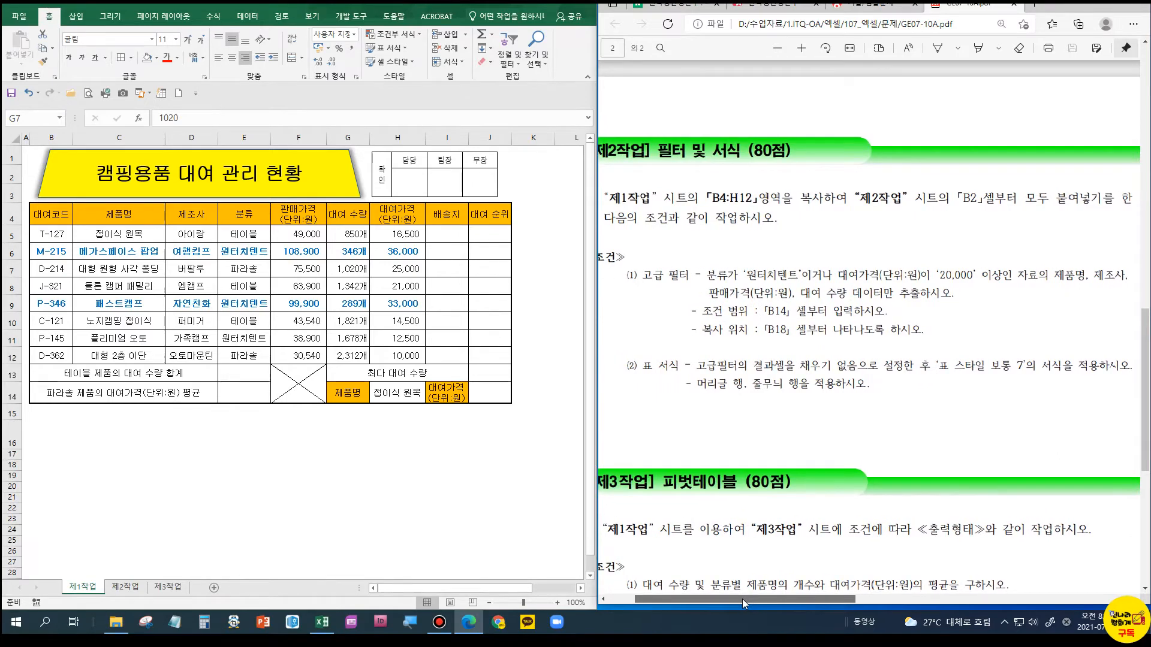
pyautogui.click(39, 217)
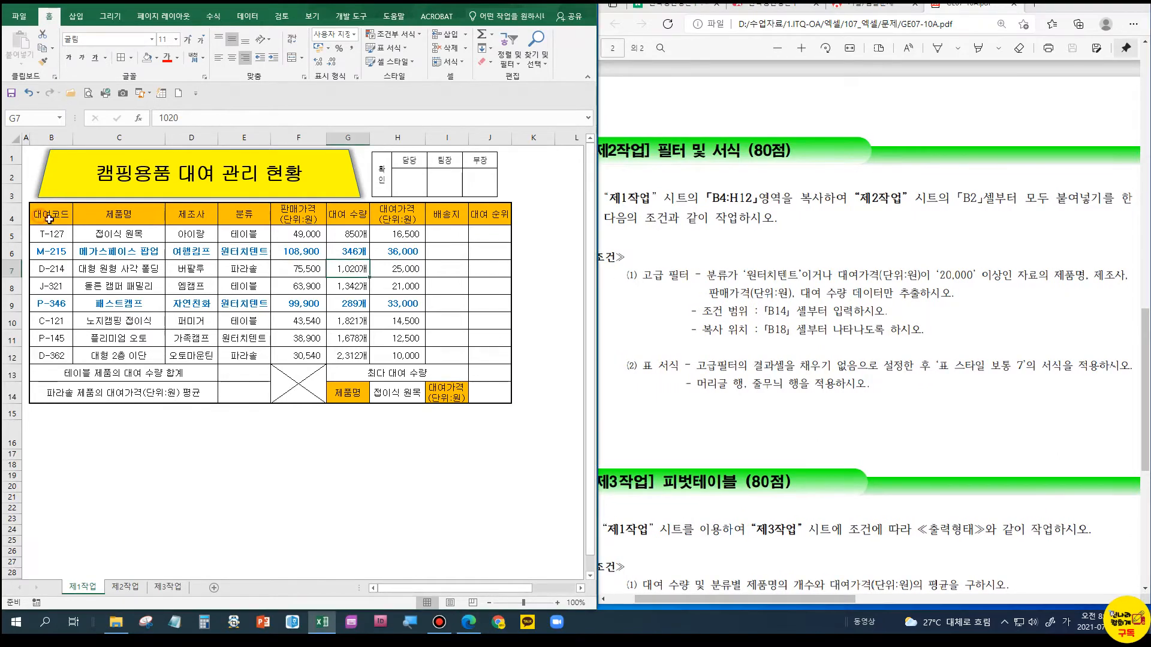
pyautogui.click(44, 213)
pyautogui.moveTo(46, 213)
pyautogui.mouseDown()
pyautogui.moveTo(282, 219)
pyautogui.moveTo(400, 335)
pyautogui.moveTo(397, 357)
pyautogui.mouseUp()
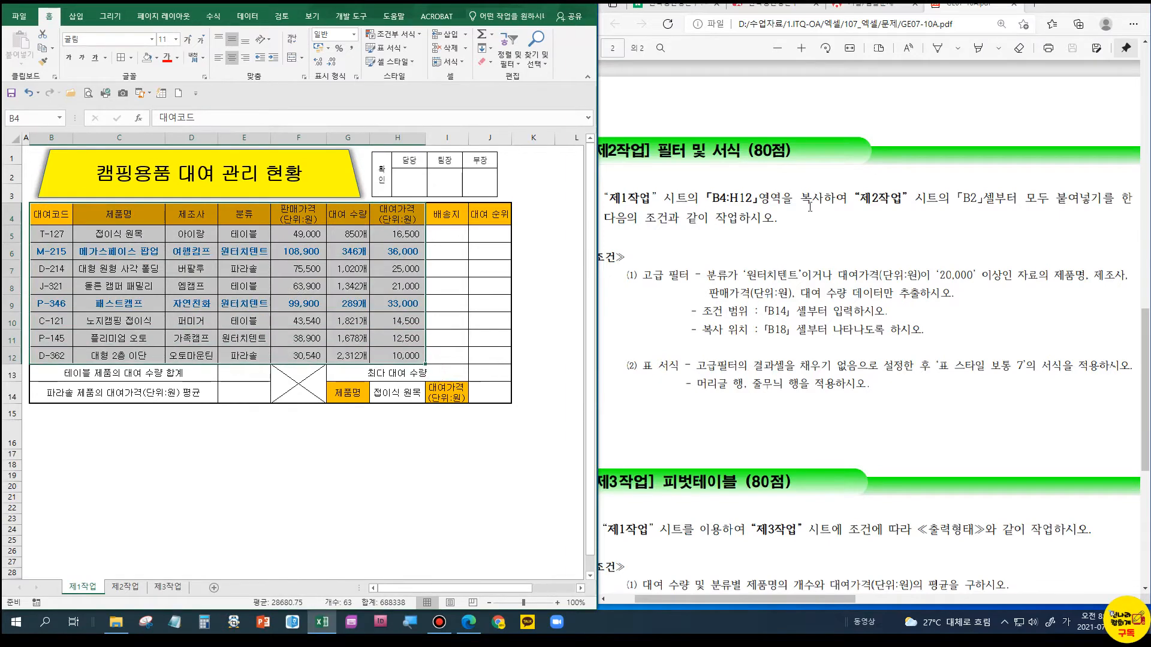
pyautogui.hotkey('ctrl', 'c')
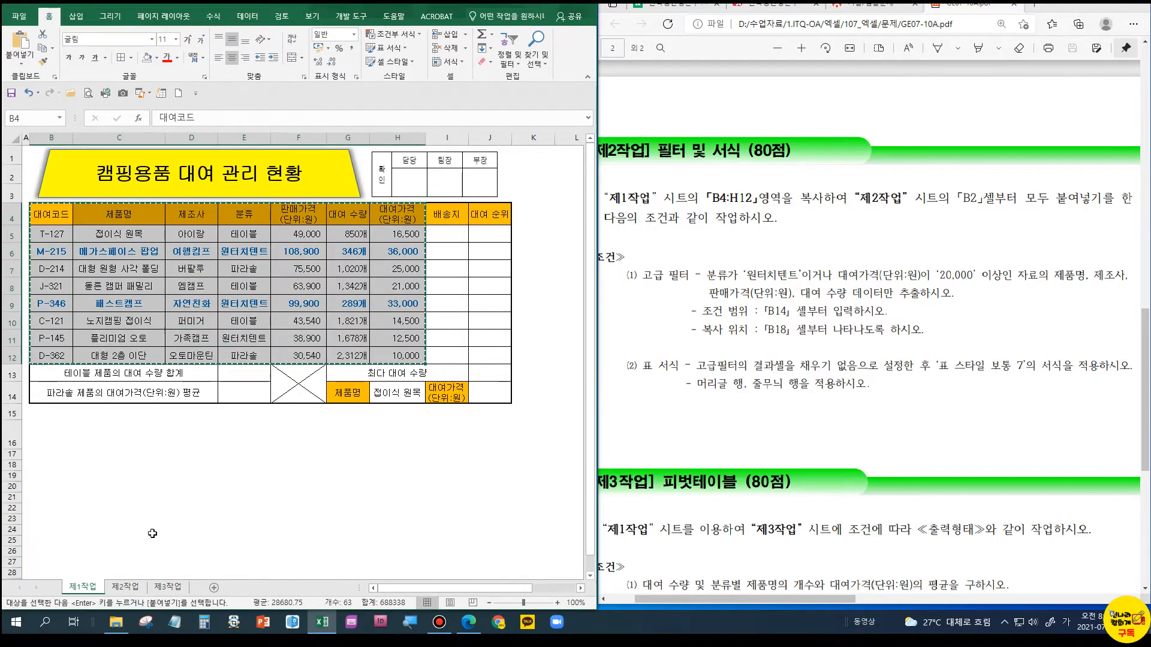
# Paste the copied table at B2 on the 제2작업 sheet, keeping the source column widths
pyautogui.click(124, 588)
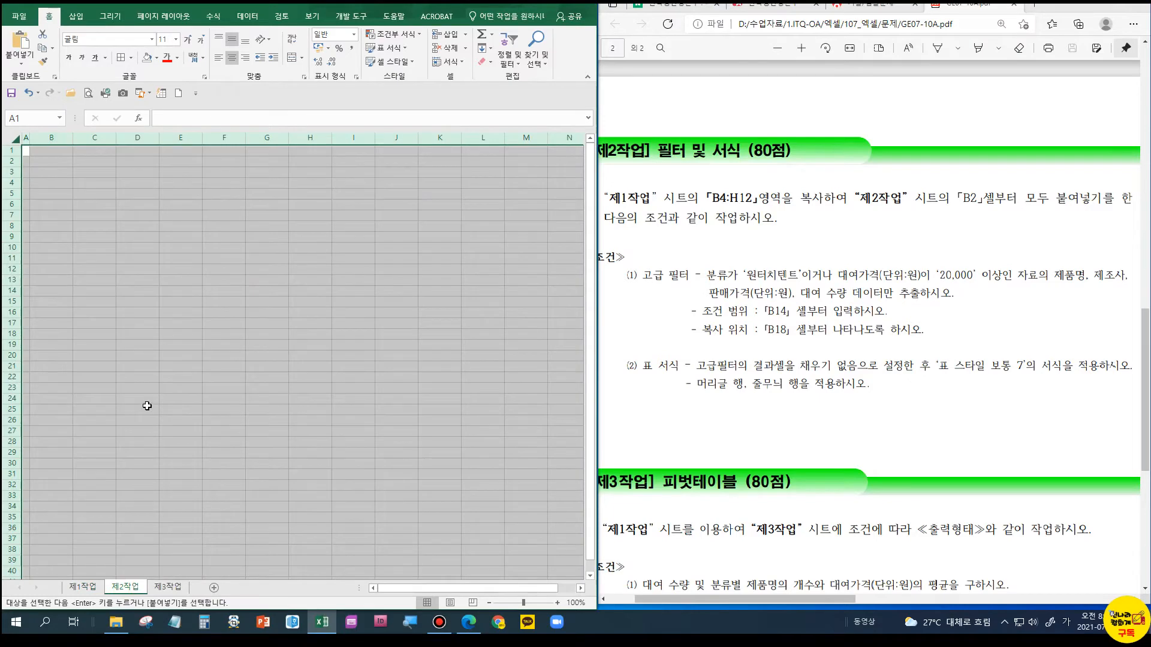
pyautogui.click(55, 161)
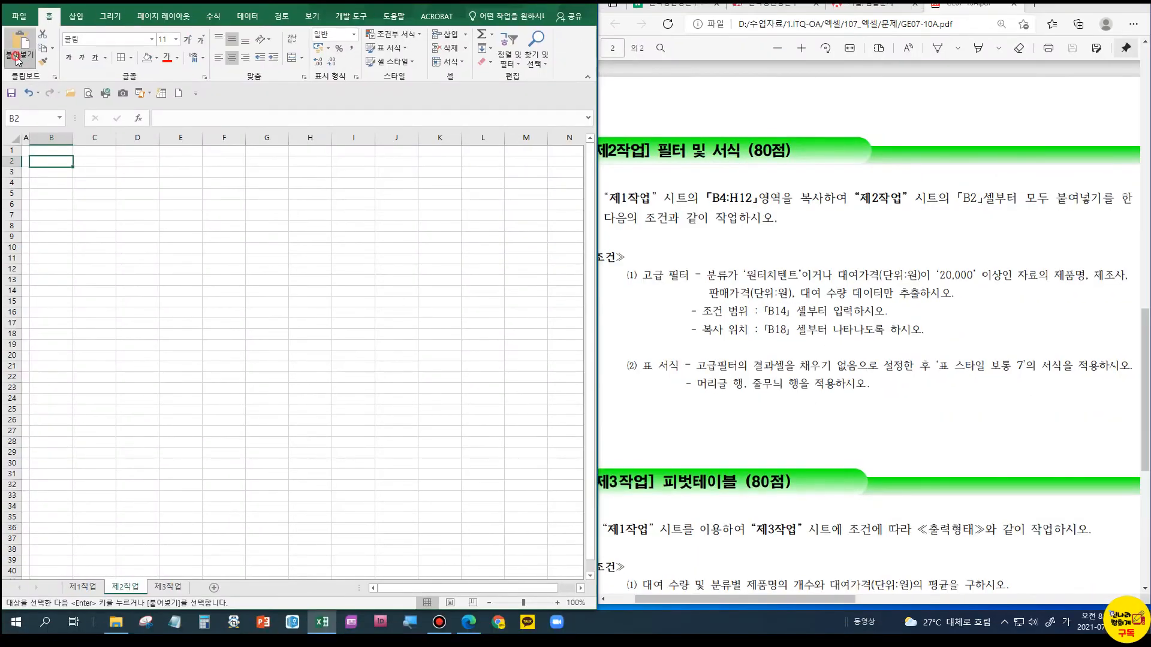
pyautogui.click(18, 58)
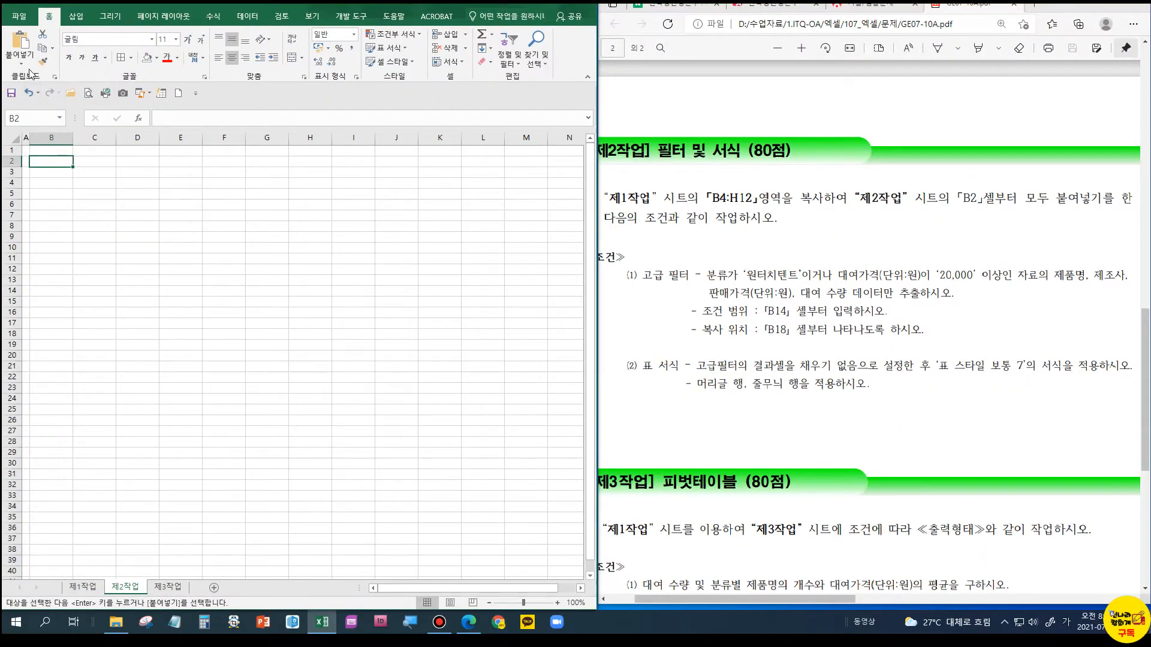
pyautogui.click(50, 81)
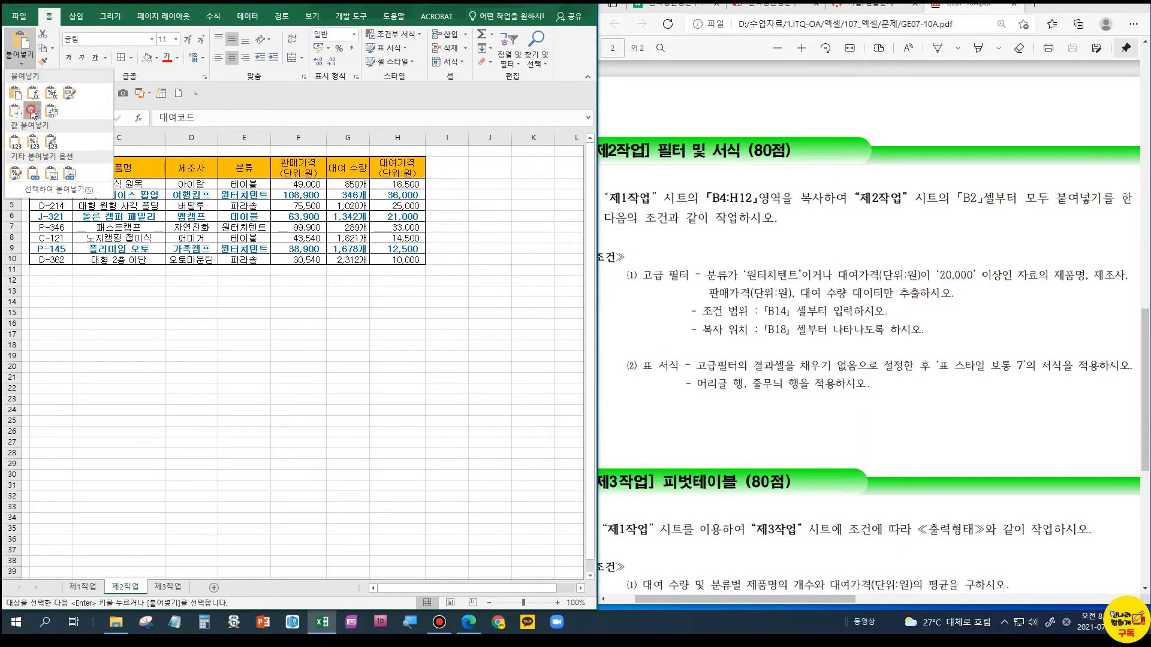
pyautogui.click(33, 112)
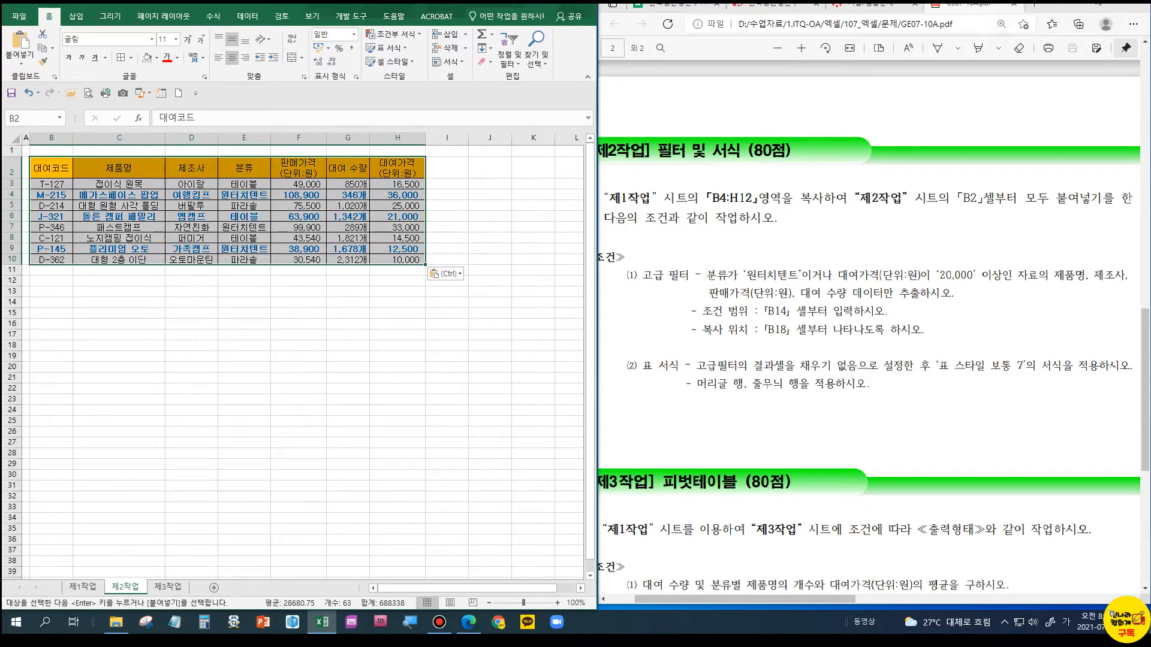
pyautogui.click(155, 210)
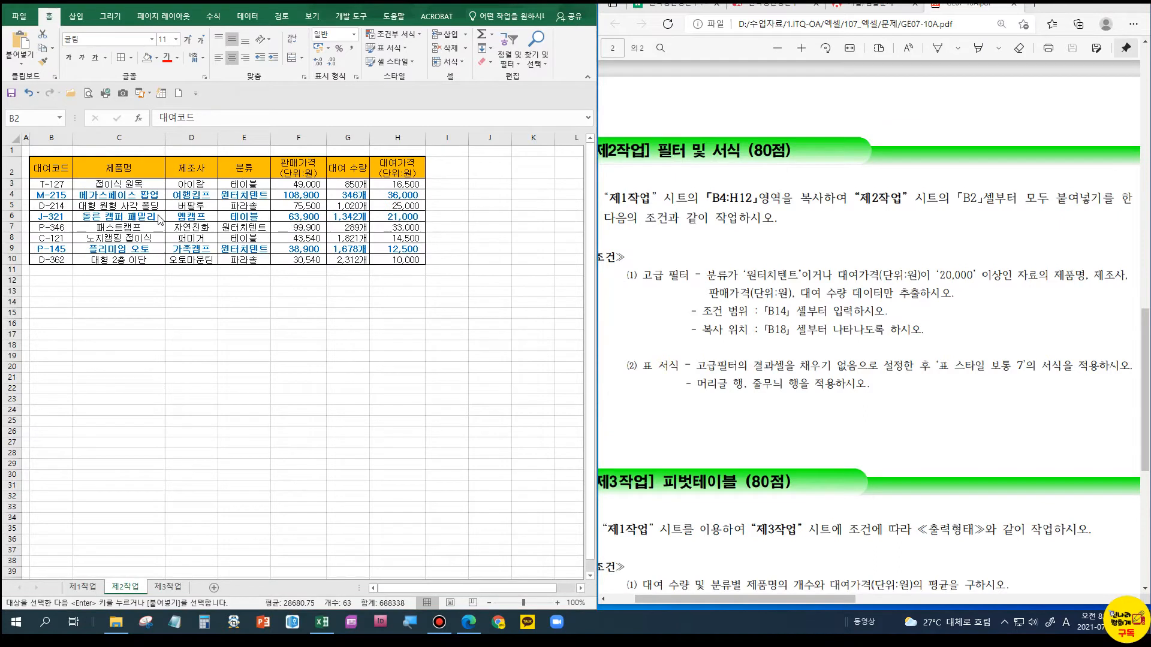
pyautogui.click(447, 228)
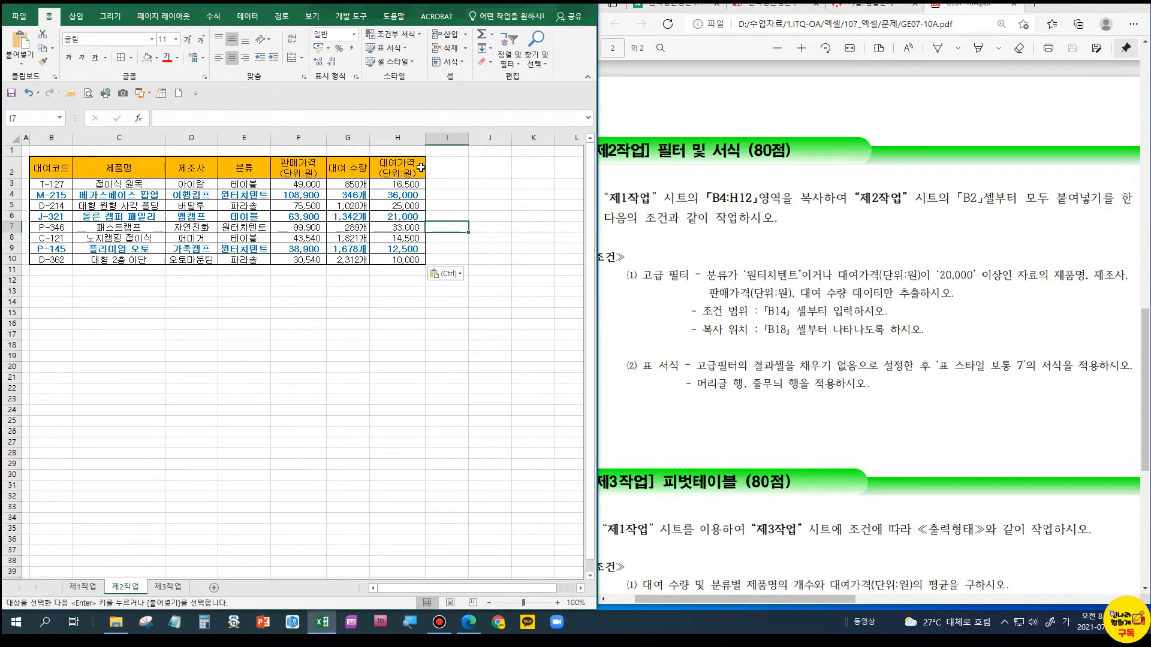
pyautogui.press('ctrl')
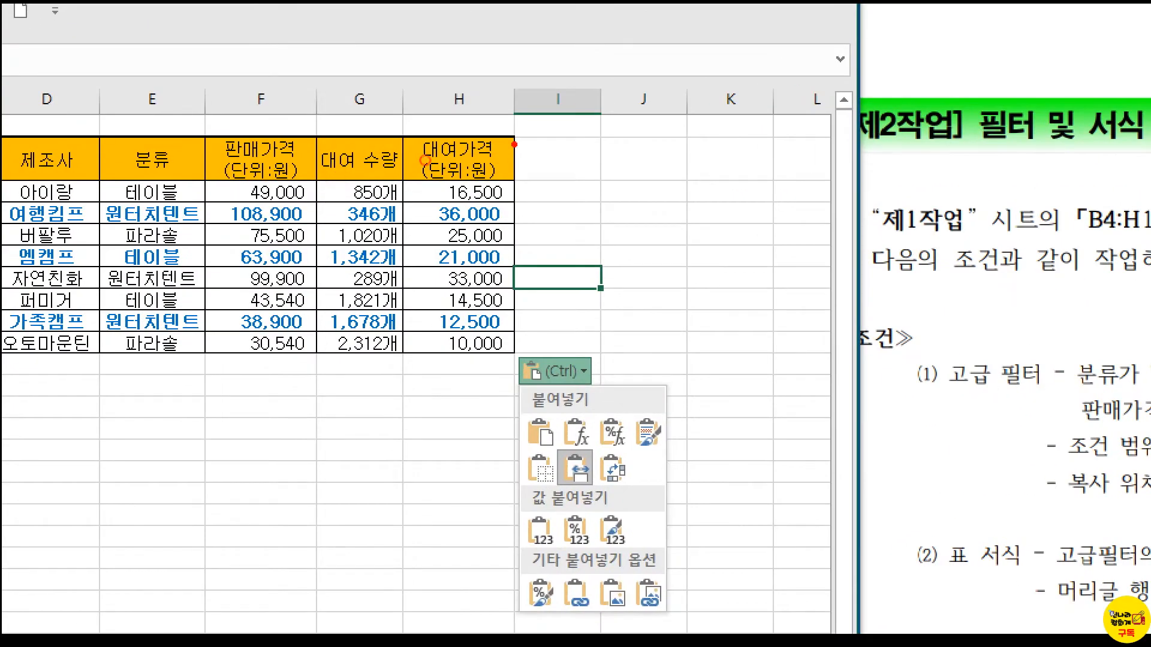
pyautogui.moveTo(514, 144); pyautogui.dragTo(509, 343)
pyautogui.moveTo(352, 345); pyautogui.dragTo(496, 347)
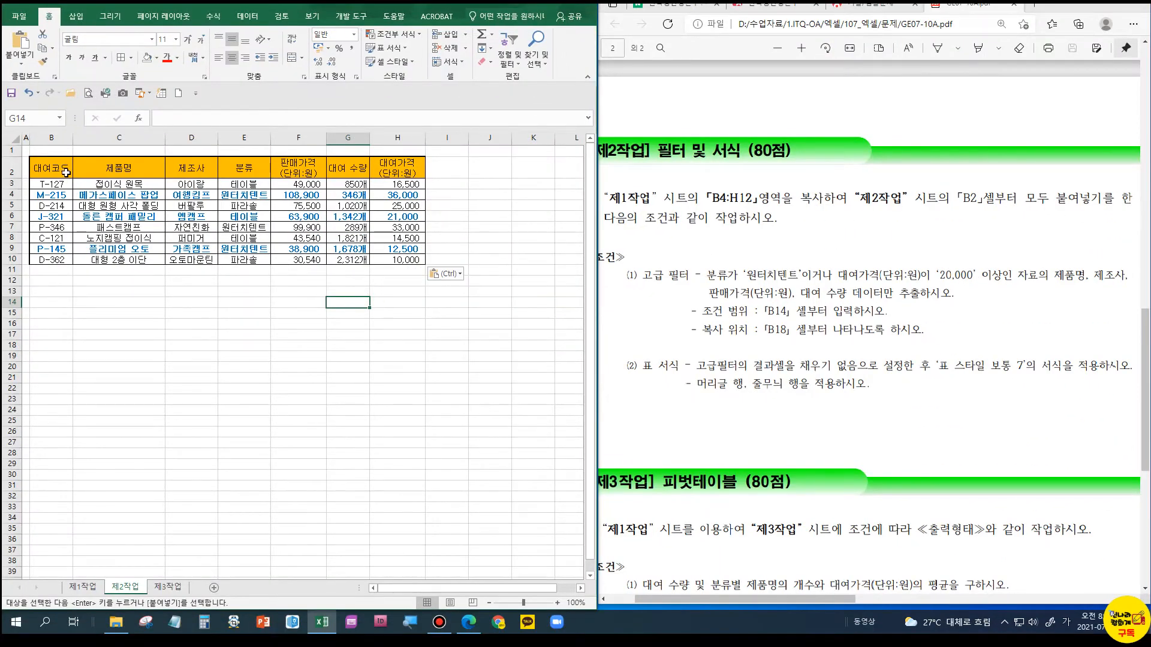
# Apply a thick outside border to the whole table B2:H10 and to its data rows B3:H10
pyautogui.moveTo(60, 172); pyautogui.dragTo(387, 262)
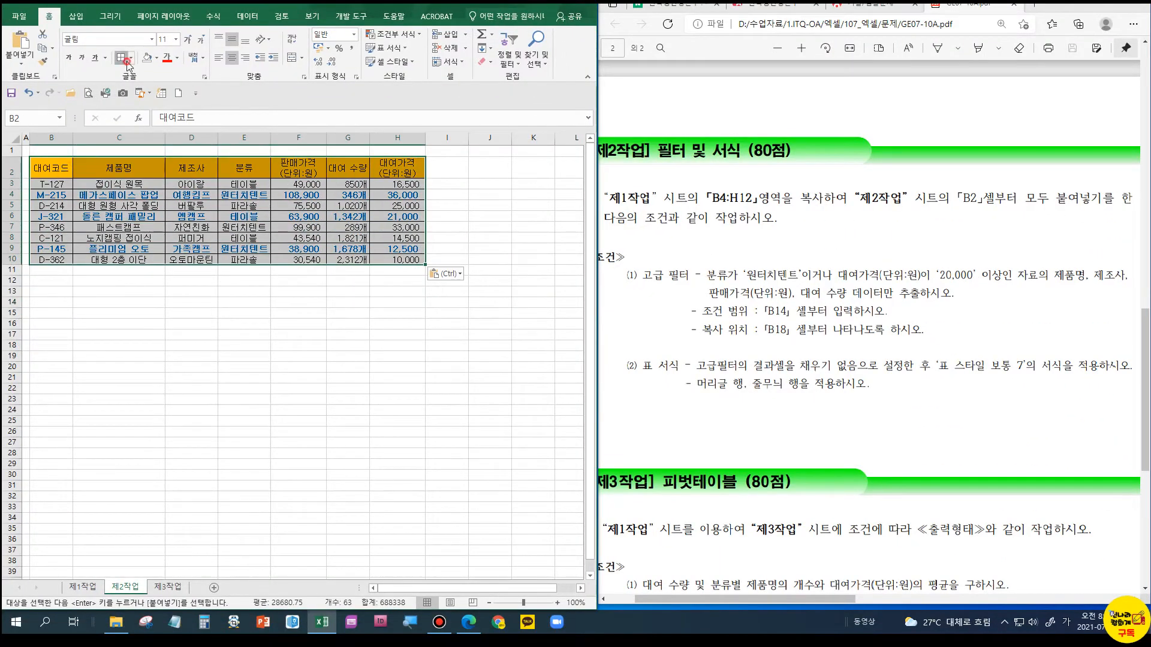
pyautogui.click(130, 57)
pyautogui.click(169, 188)
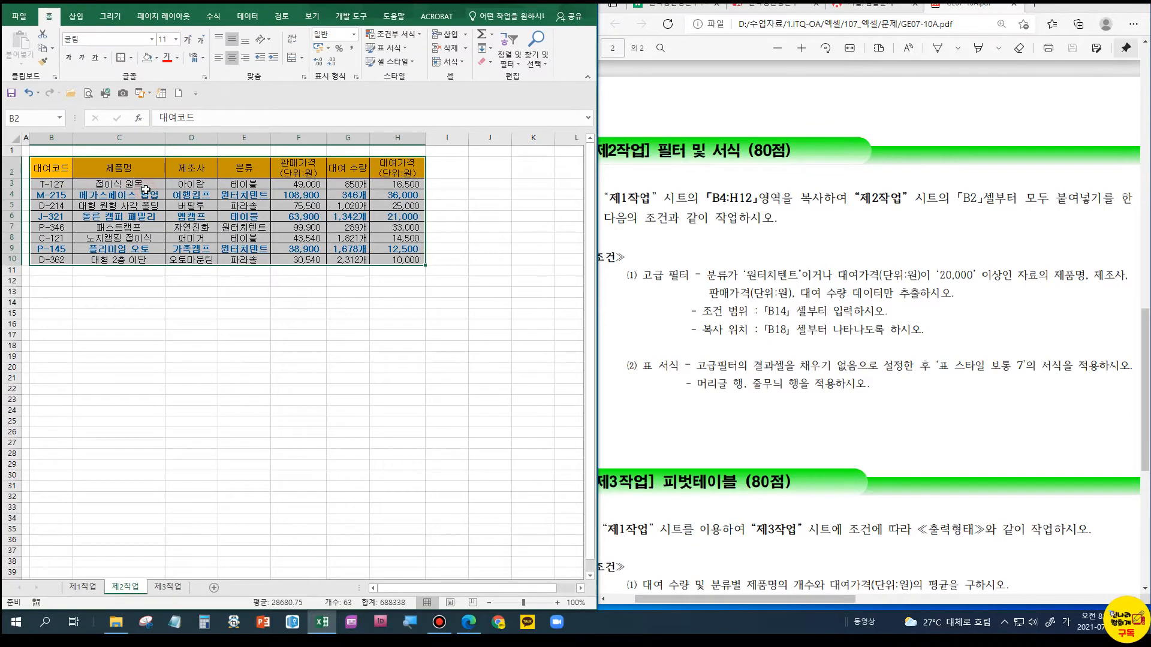
pyautogui.click(78, 194)
pyautogui.moveTo(68, 186); pyautogui.dragTo(413, 260)
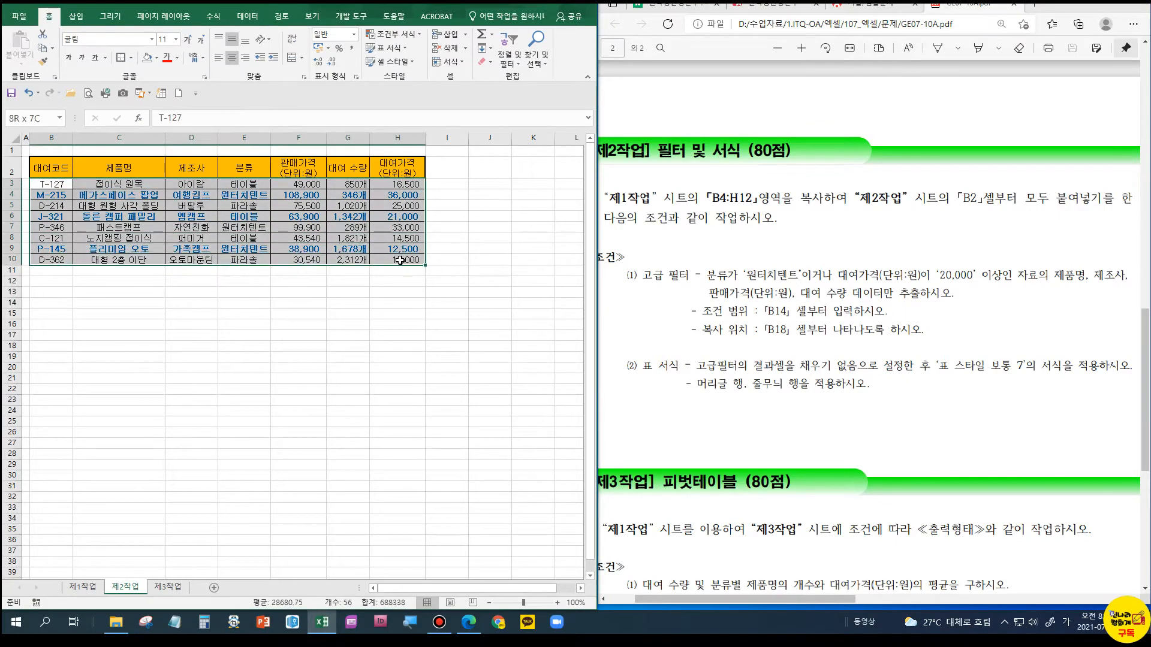
pyautogui.click(121, 57)
pyautogui.click(191, 249)
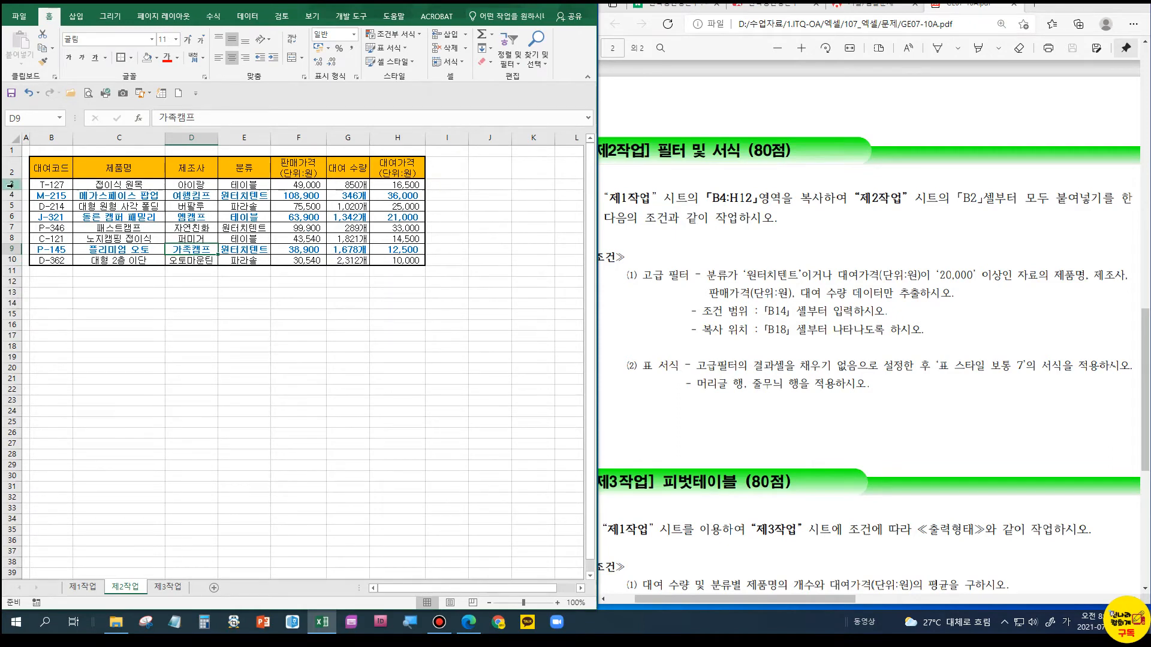
# Increase the height of rows 3 to 10 on 제2작업 evenly
pyautogui.moveTo(12, 185); pyautogui.dragTo(17, 257)
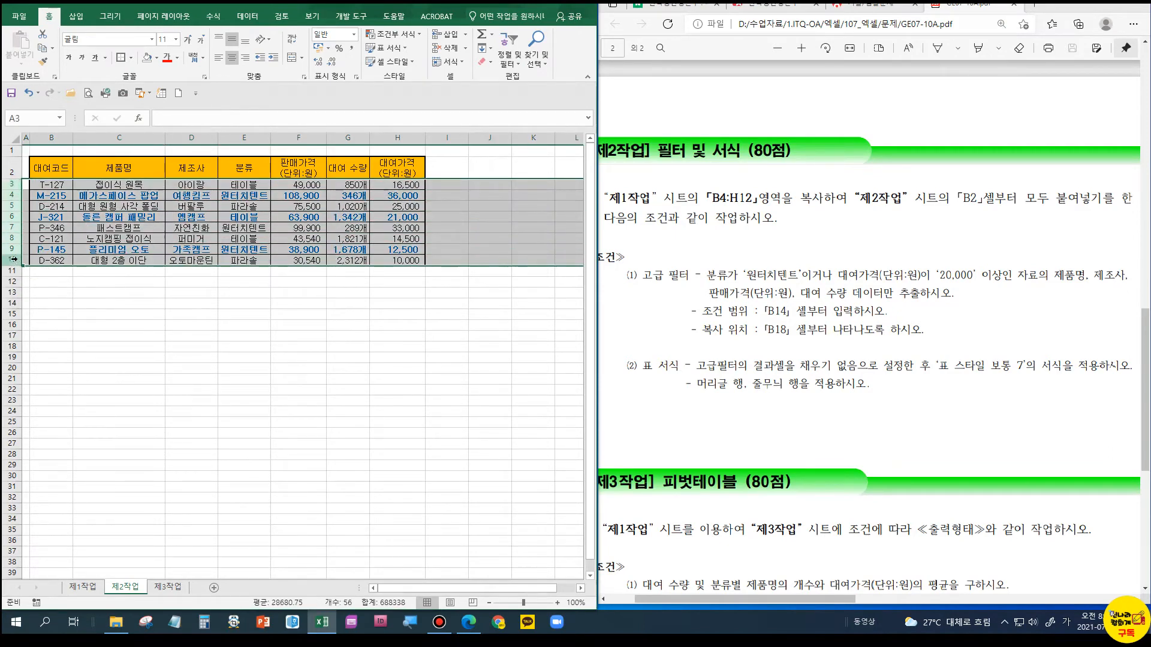
pyautogui.moveTo(16, 256); pyautogui.dragTo(16, 261)
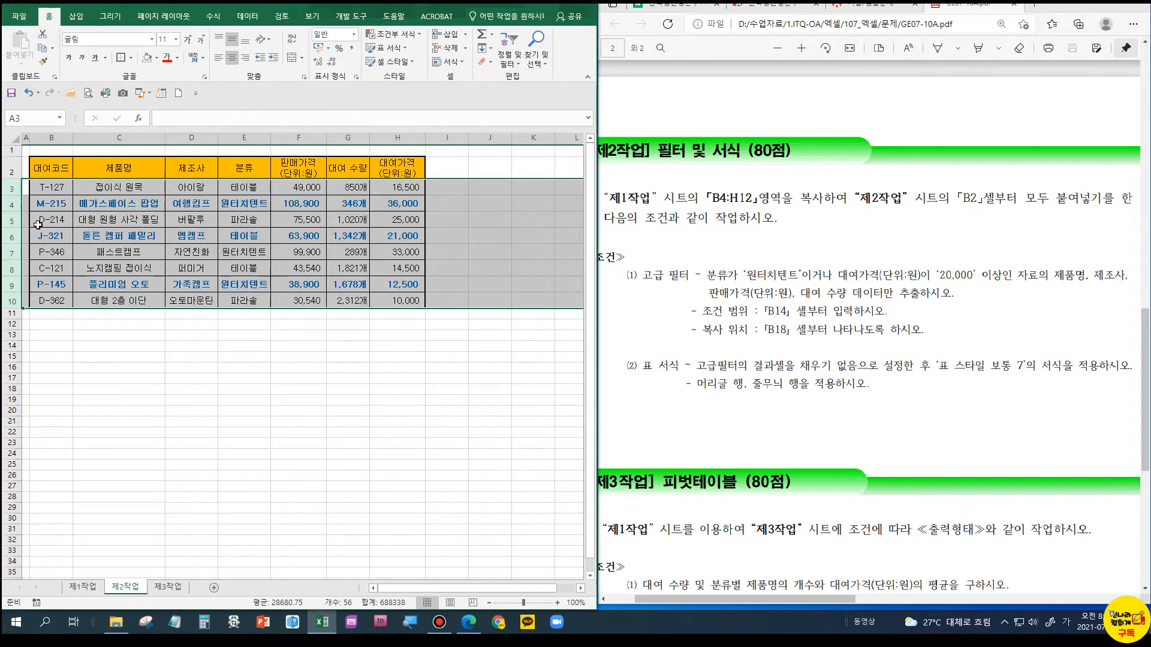
pyautogui.click(103, 248)
# Compare the conditionally formatted rows on 제1작업 with those in the pasted table on 제2작업
pyautogui.click(99, 579)
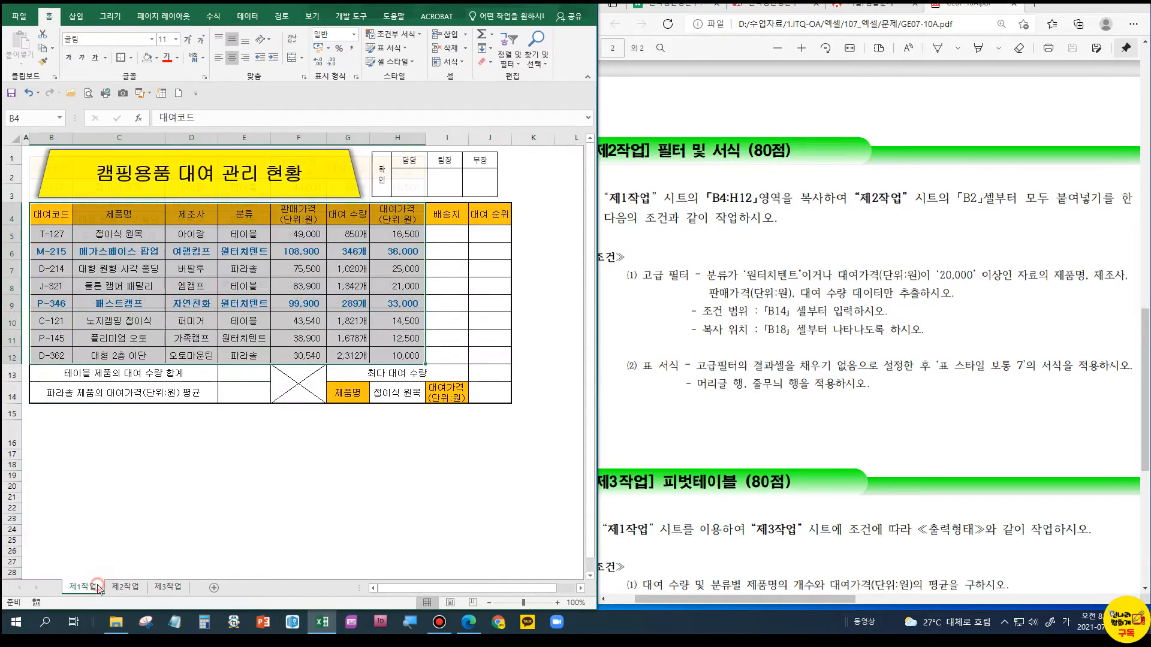
pyautogui.click(258, 254)
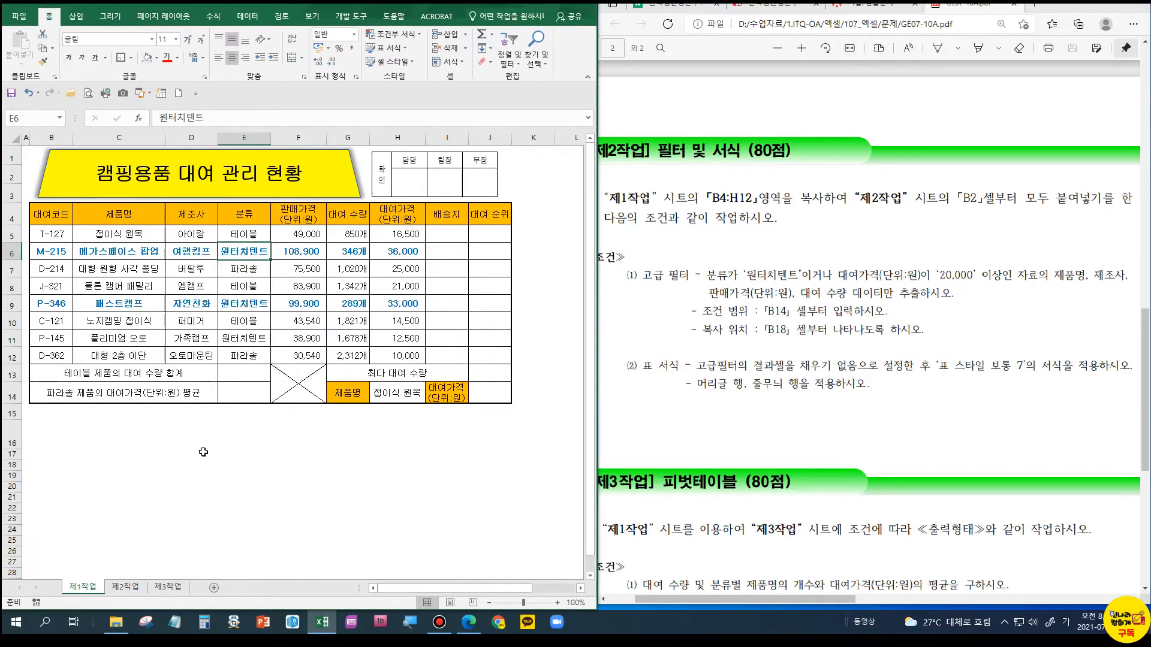
pyautogui.click(126, 585)
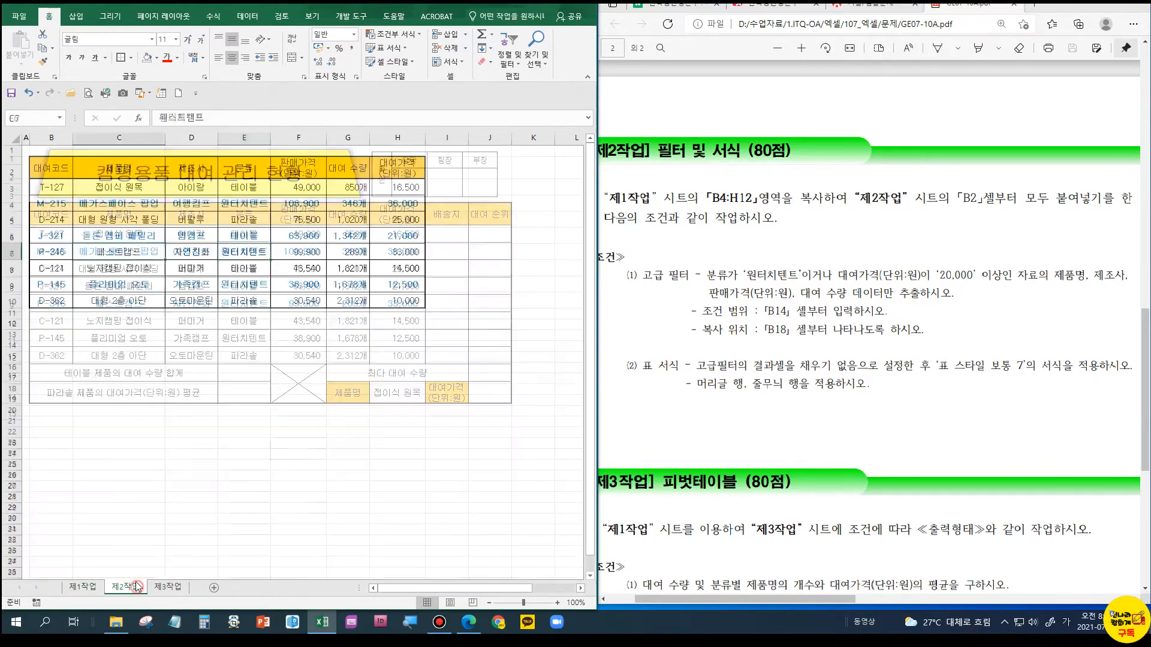
pyautogui.hotkey('ctrl', '1')
pyautogui.click(188, 234)
pyautogui.moveTo(200, 166)
pyautogui.mouseDown()
pyautogui.moveTo(217, 174)
pyautogui.moveTo(241, 149)
pyautogui.mouseUp()
pyautogui.press('Escape')
pyautogui.click(188, 246)
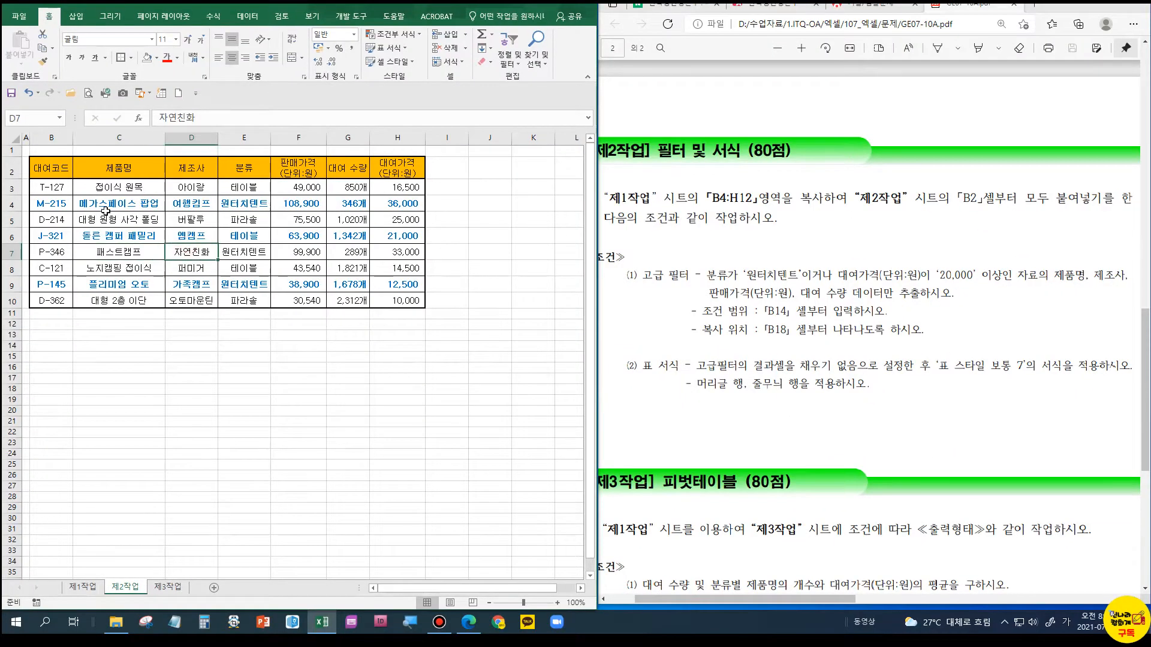
# Correct the 제조사 name in D4 of 제2작업 to 여행캠프
pyautogui.doubleClick(191, 203)
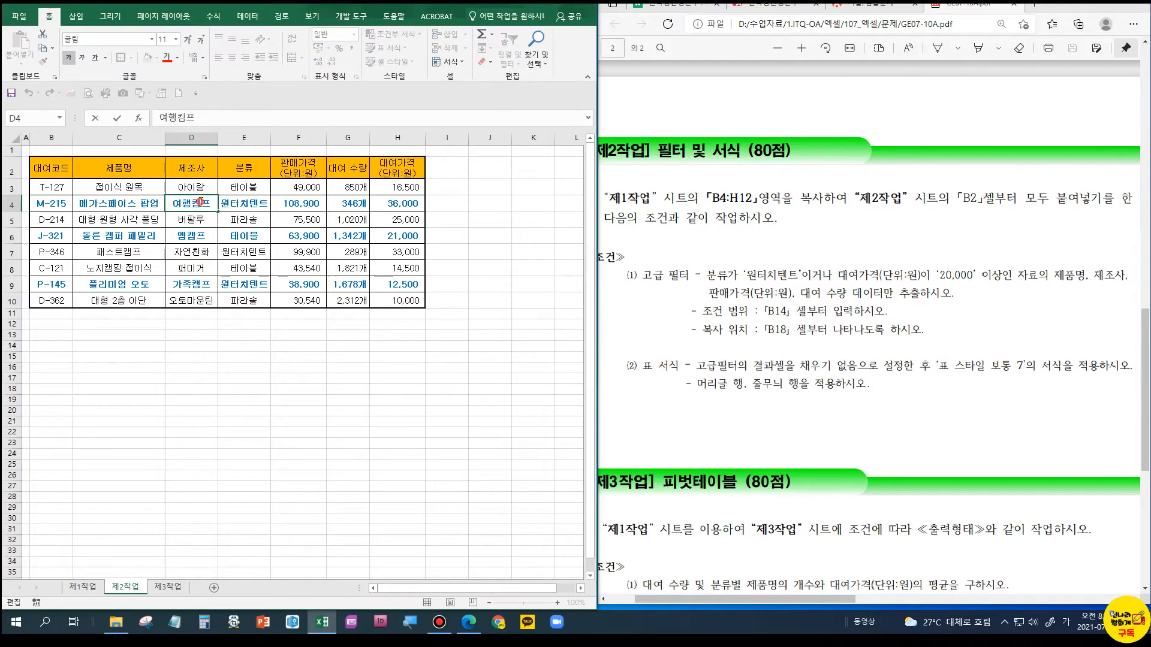
pyautogui.press('Delete')
pyautogui.write('캠')
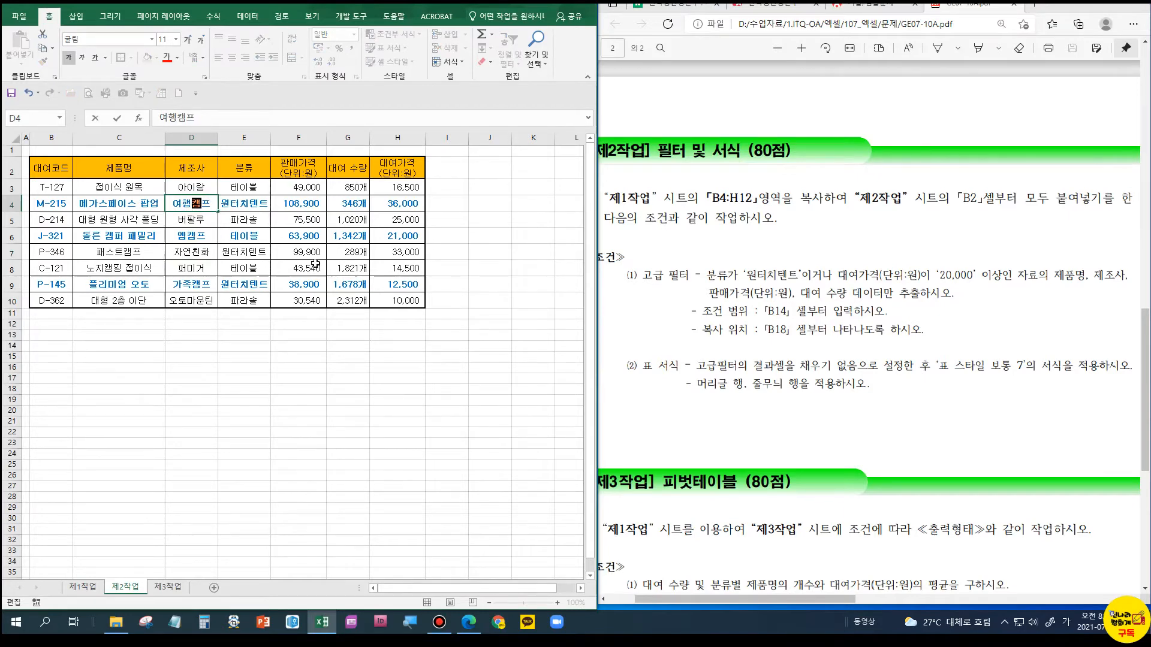
pyautogui.click(316, 264)
# Correct the 제조사 name in D6 of 제1작업 to 여행캠프
pyautogui.click(95, 589)
pyautogui.click(201, 252)
pyautogui.doubleClick(201, 252)
pyautogui.press('BackSpace')
pyautogui.write('캠프')
pyautogui.press('Return')
pyautogui.click(192, 318)
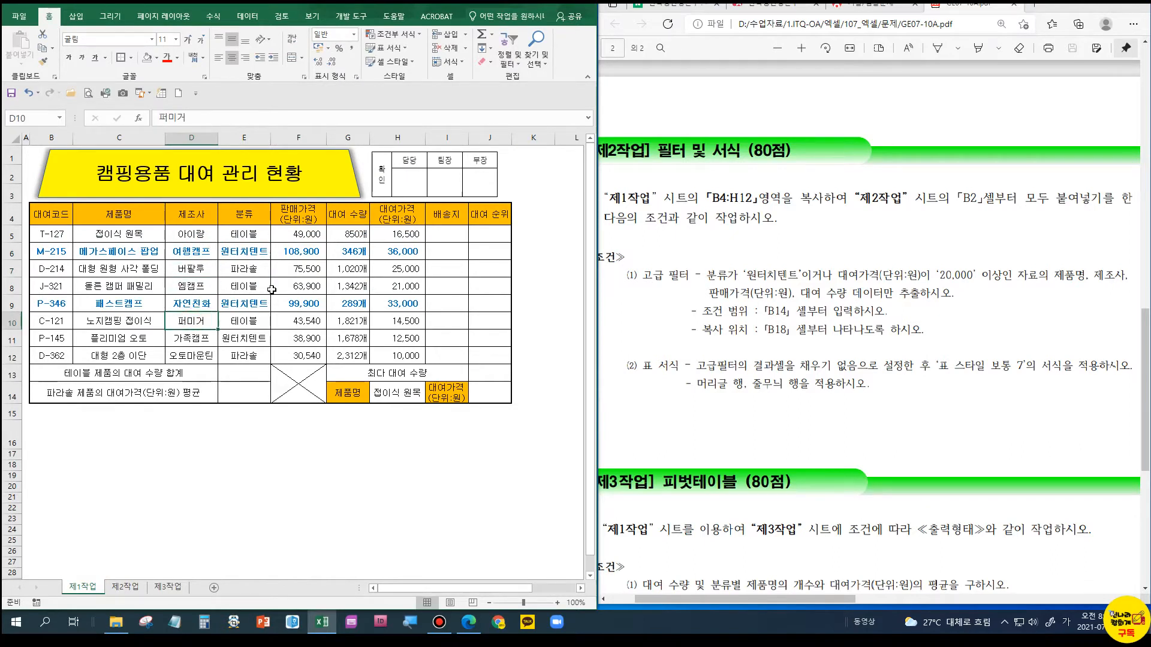
# Open the conditional formatting rule manager for B3:H10 on the 제2작업 sheet
pyautogui.click(115, 588)
pyautogui.click(177, 323)
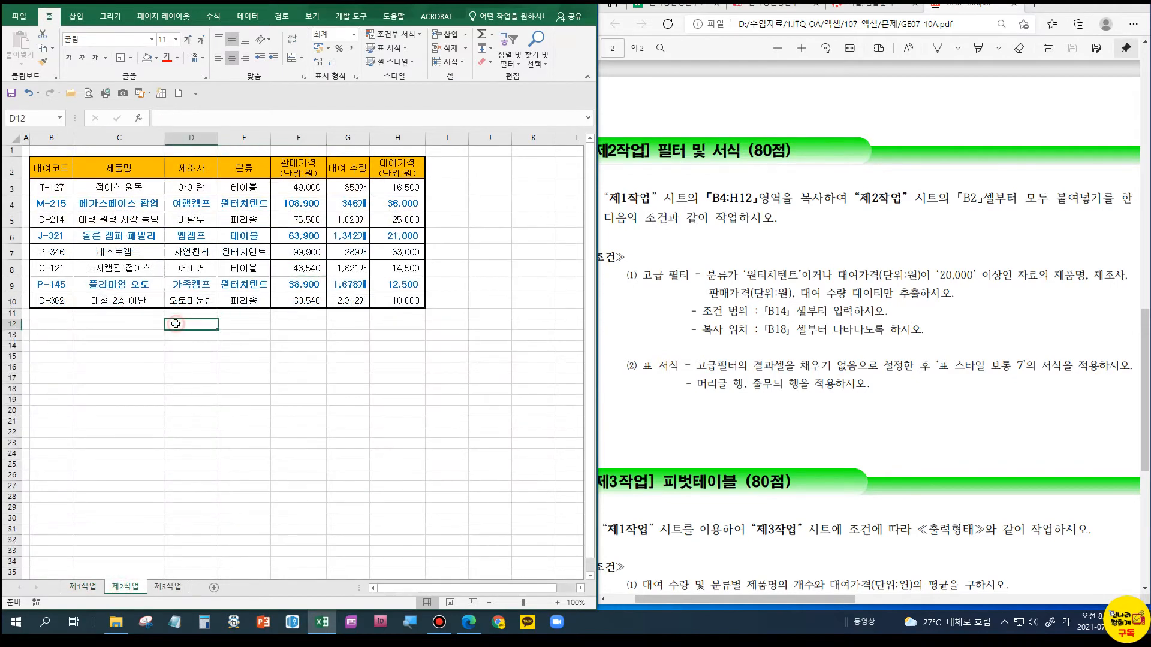
pyautogui.click(169, 270)
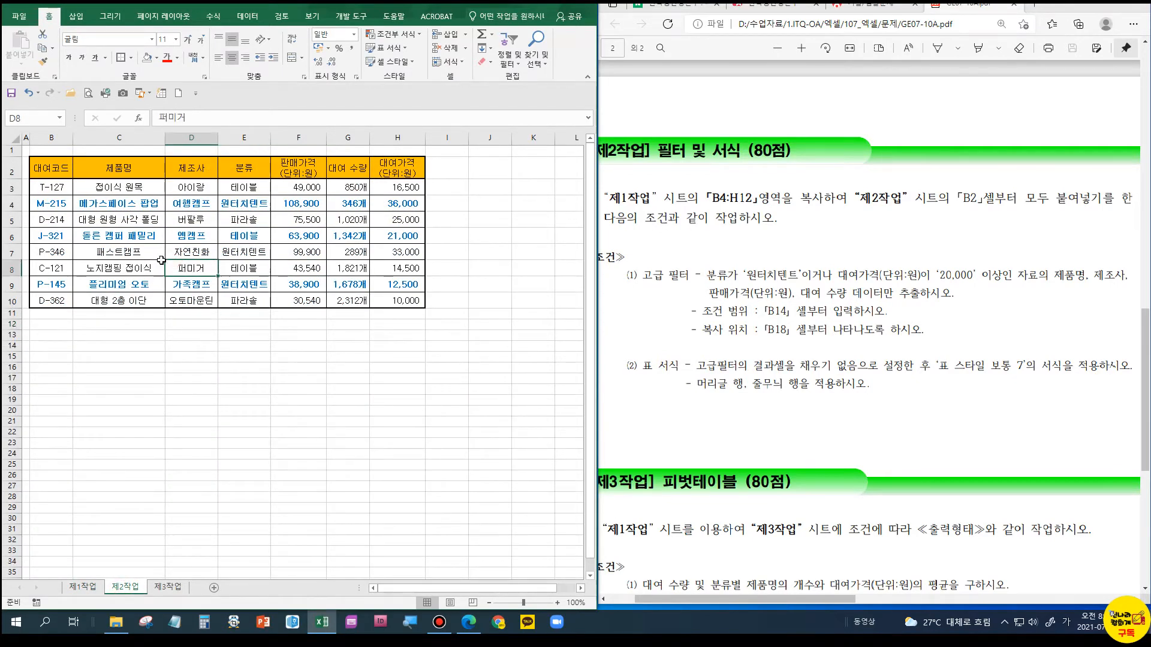
pyautogui.moveTo(51, 191); pyautogui.dragTo(389, 300)
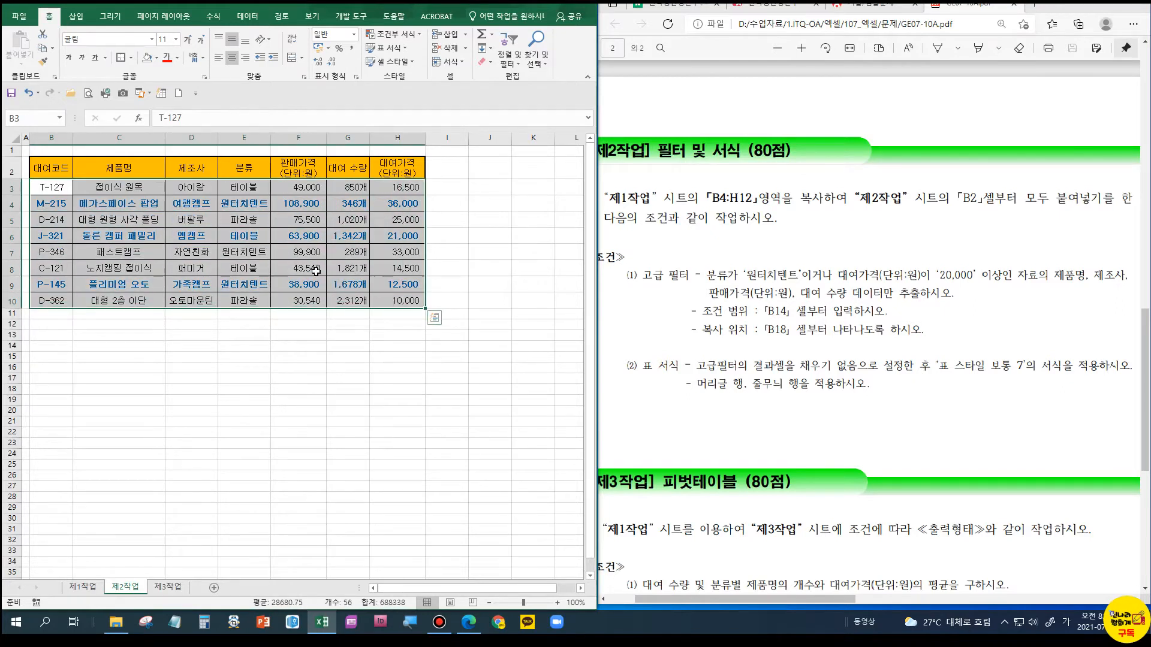
pyautogui.click(413, 37)
pyautogui.click(419, 34)
pyautogui.click(413, 206)
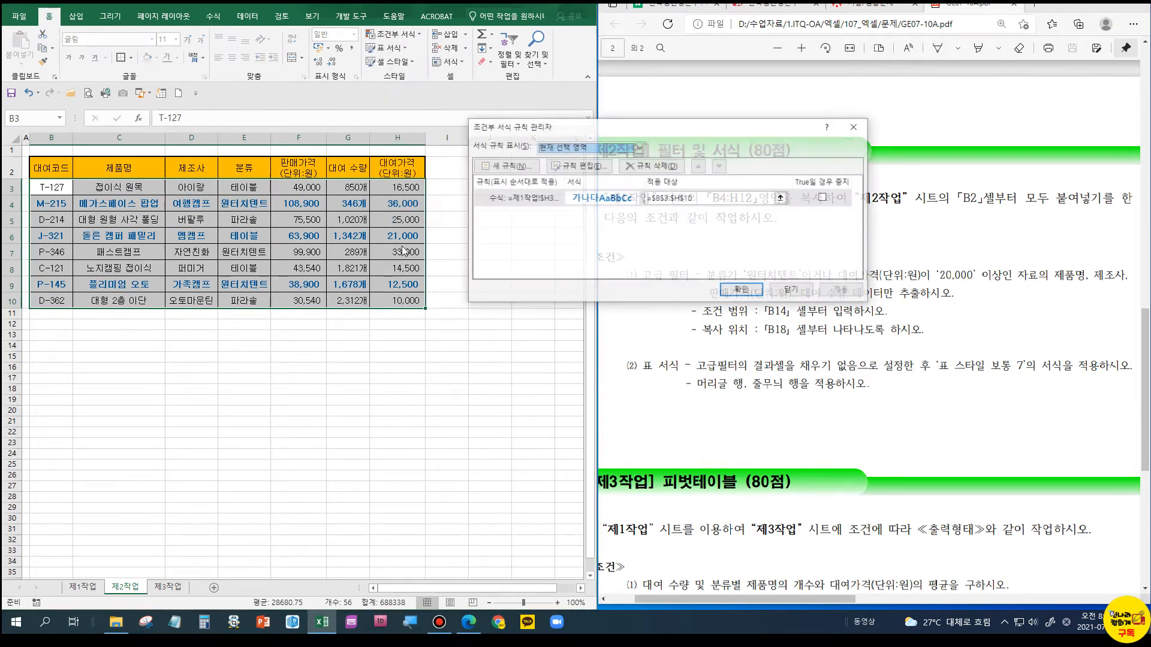
# Remove the 제1작업 sheet reference from the rule's formula so it reads =$H3>=30000, and apply it
pyautogui.click(525, 198)
pyautogui.click(601, 169)
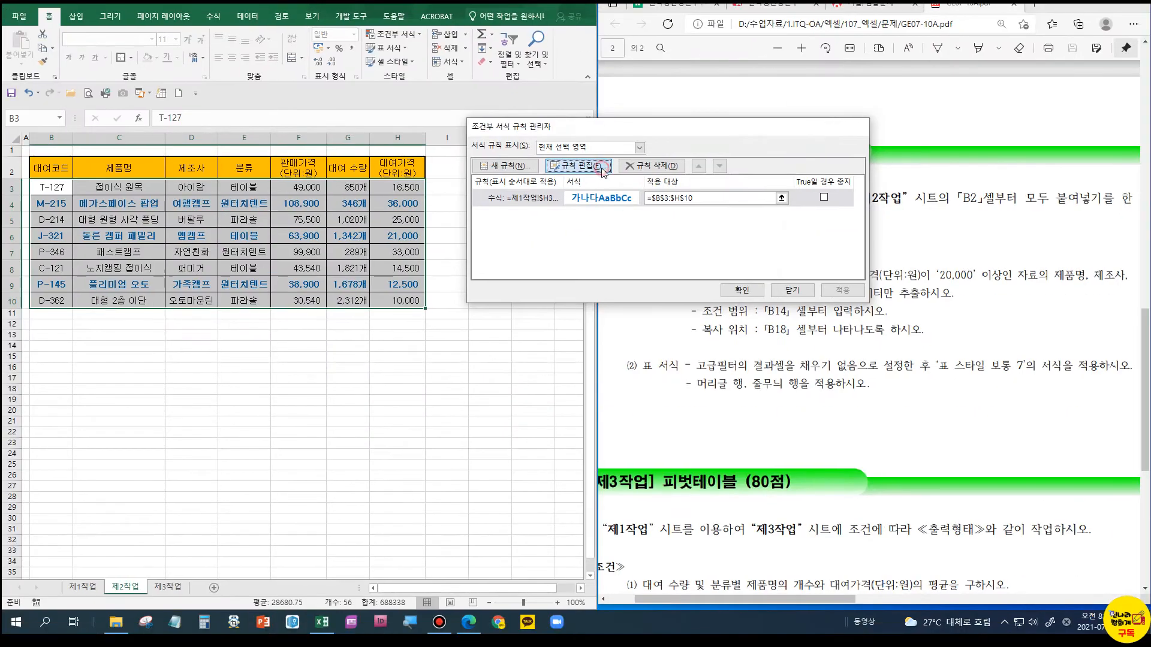
pyautogui.click(602, 169)
pyautogui.click(571, 252)
pyautogui.press('Delete')
pyautogui.press('Delete')
pyautogui.press('Delete')
pyautogui.press('Delete')
pyautogui.press('Delete')
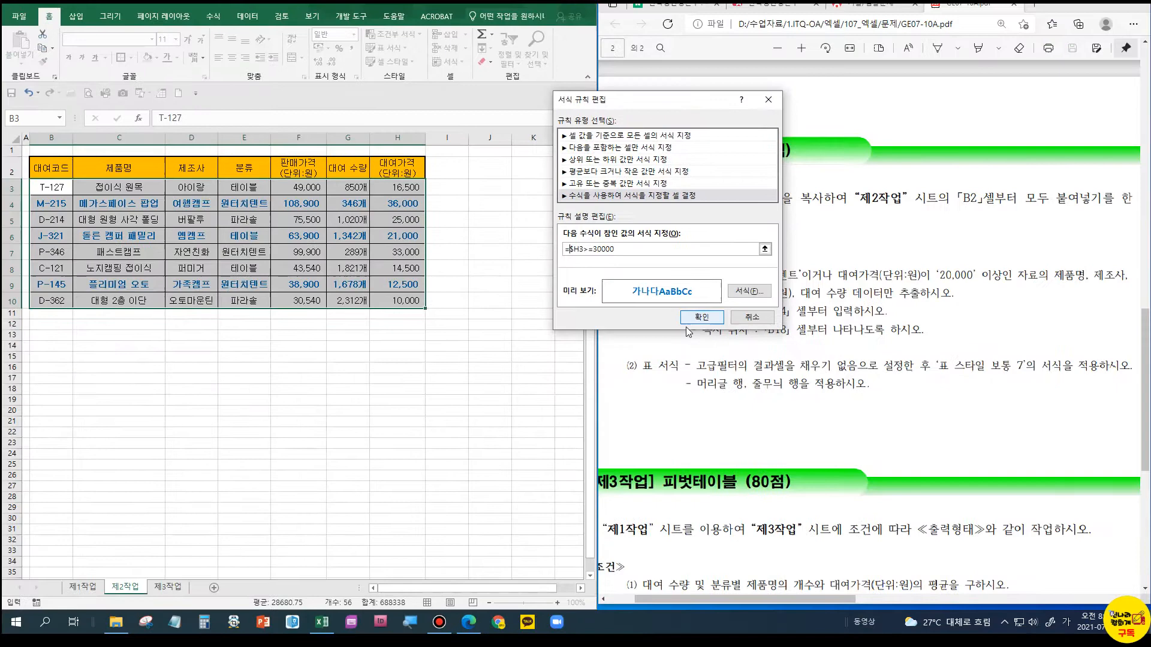
pyautogui.click(809, 348)
pyautogui.click(738, 291)
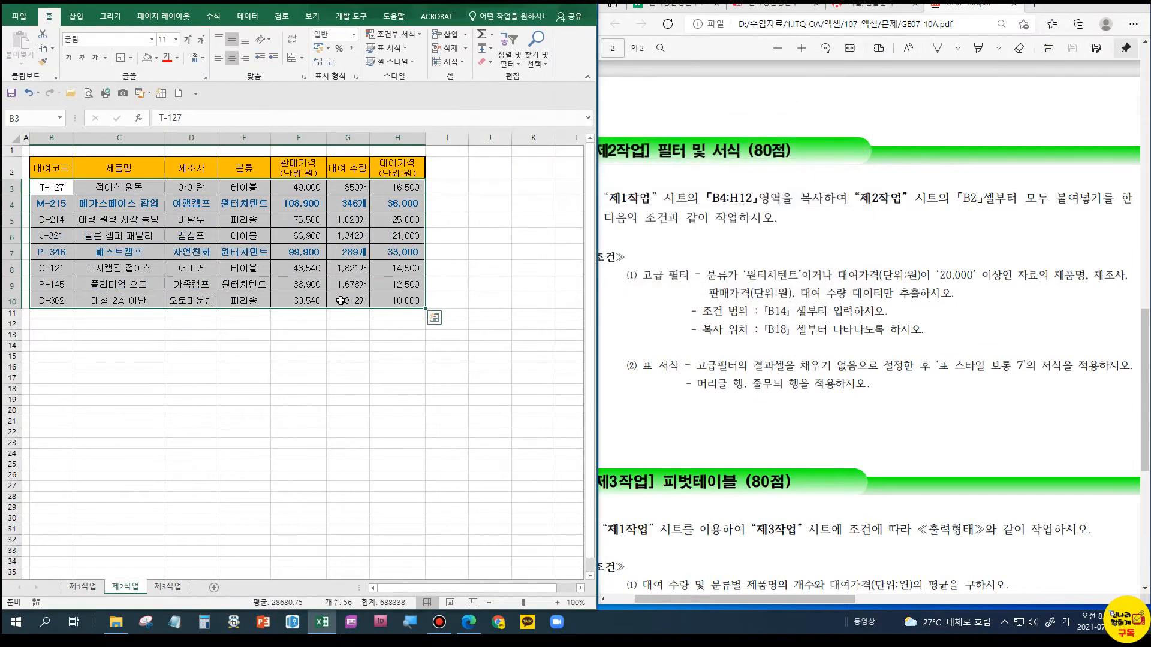
pyautogui.click(333, 270)
pyautogui.press('Up')
pyautogui.press('Up')
pyautogui.press('Up')
pyautogui.press('Left')
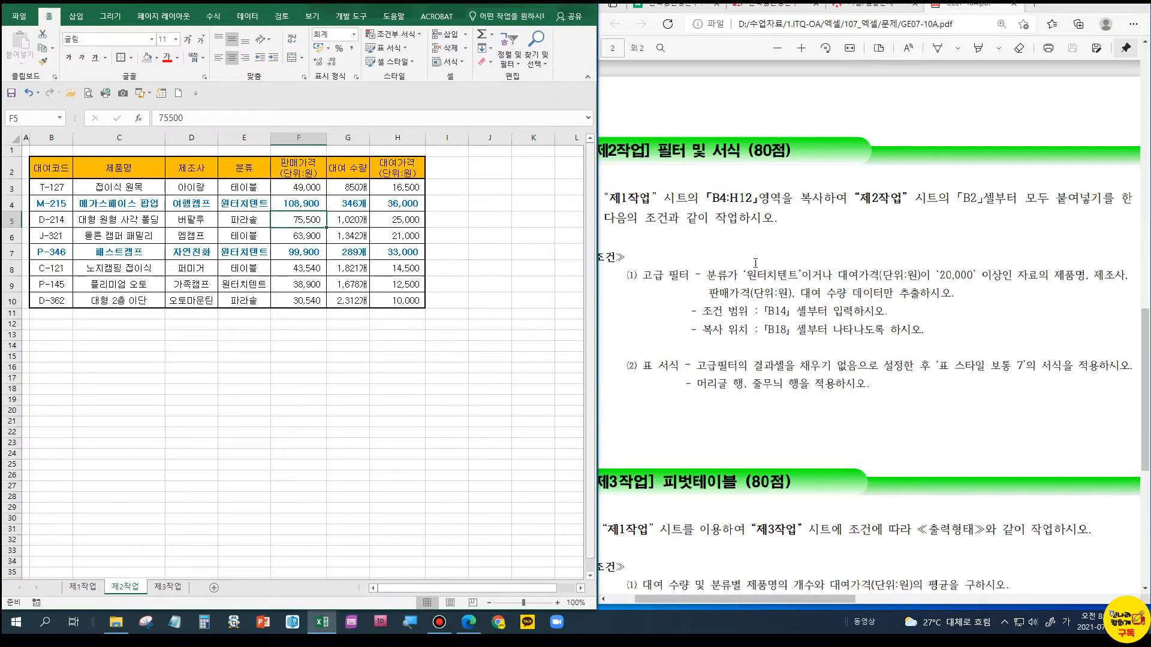
pyautogui.click(462, 367)
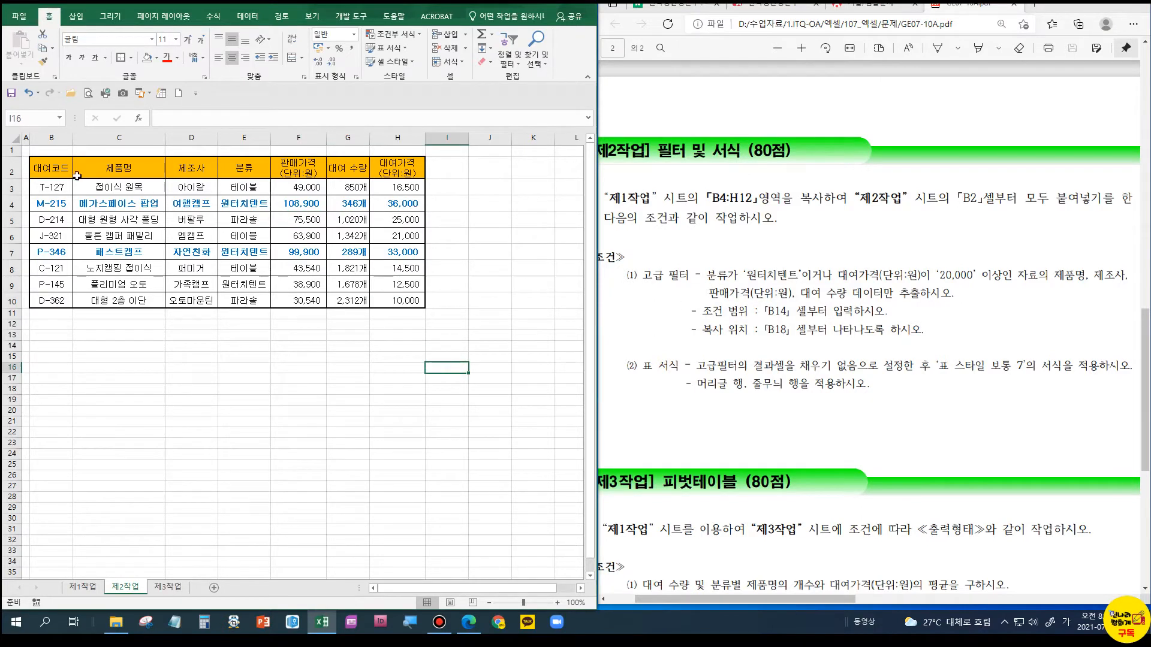
# Copy the 분류 header and a 원터치텐트 cell to the criteria range at B14, and autofit column B
pyautogui.click(257, 166)
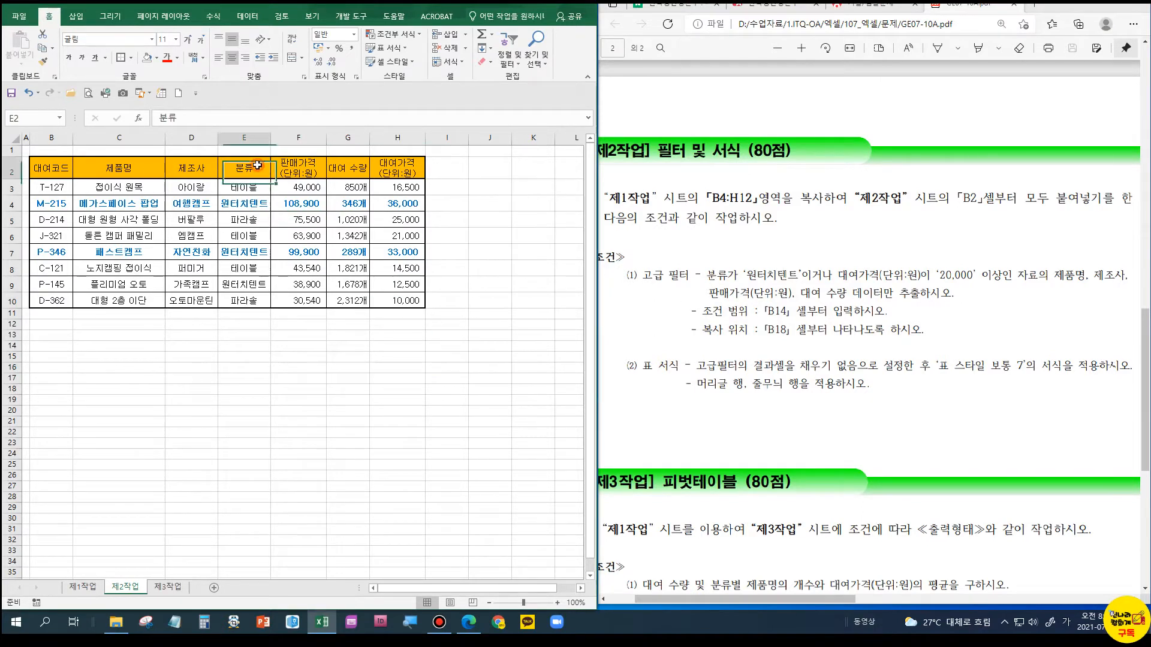
pyautogui.keyDown('ctrl'); pyautogui.click(245, 286); pyautogui.keyUp('ctrl')
pyautogui.hotkey('ctrl', 'c')
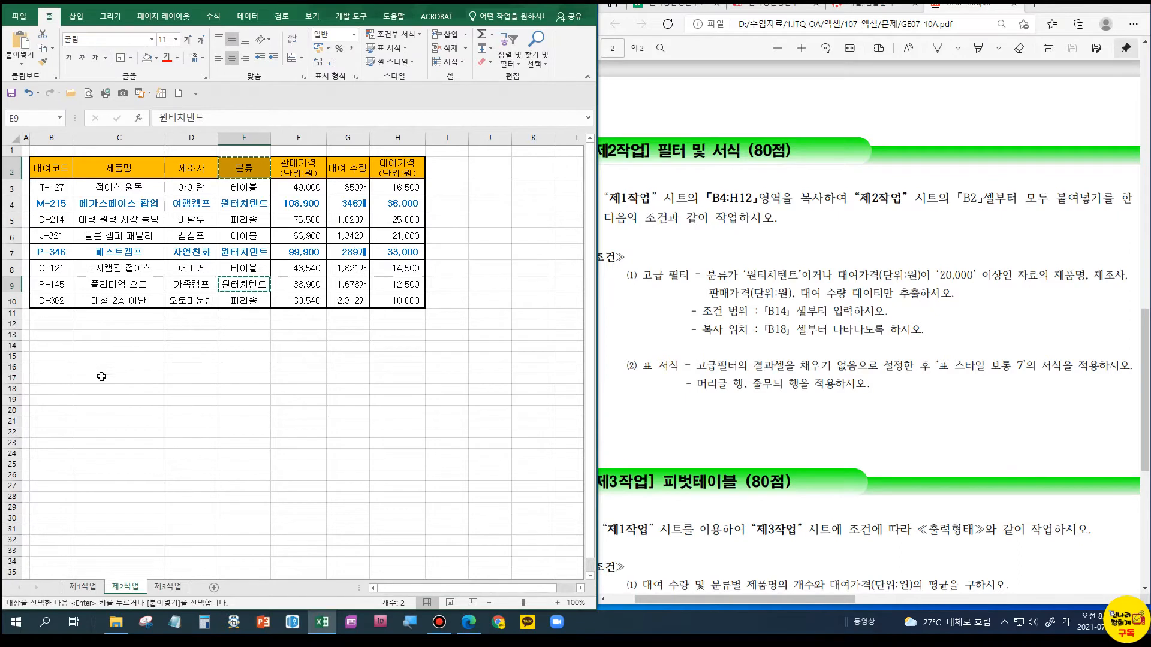
pyautogui.click(49, 350)
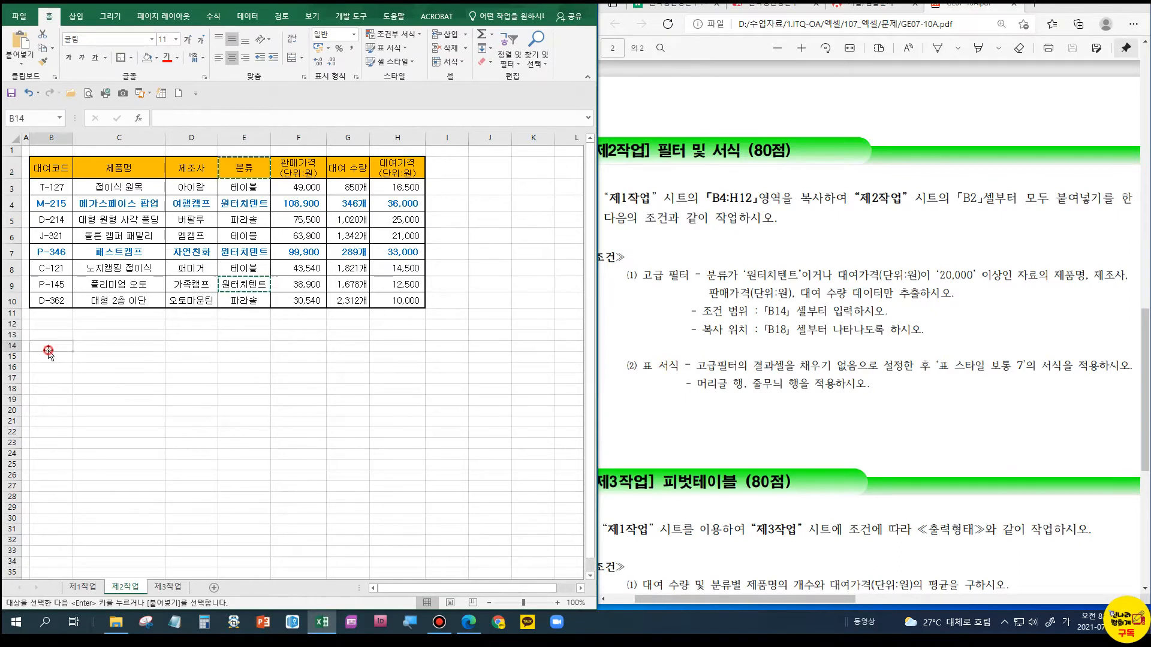
pyautogui.hotkey('ctrl', 'v')
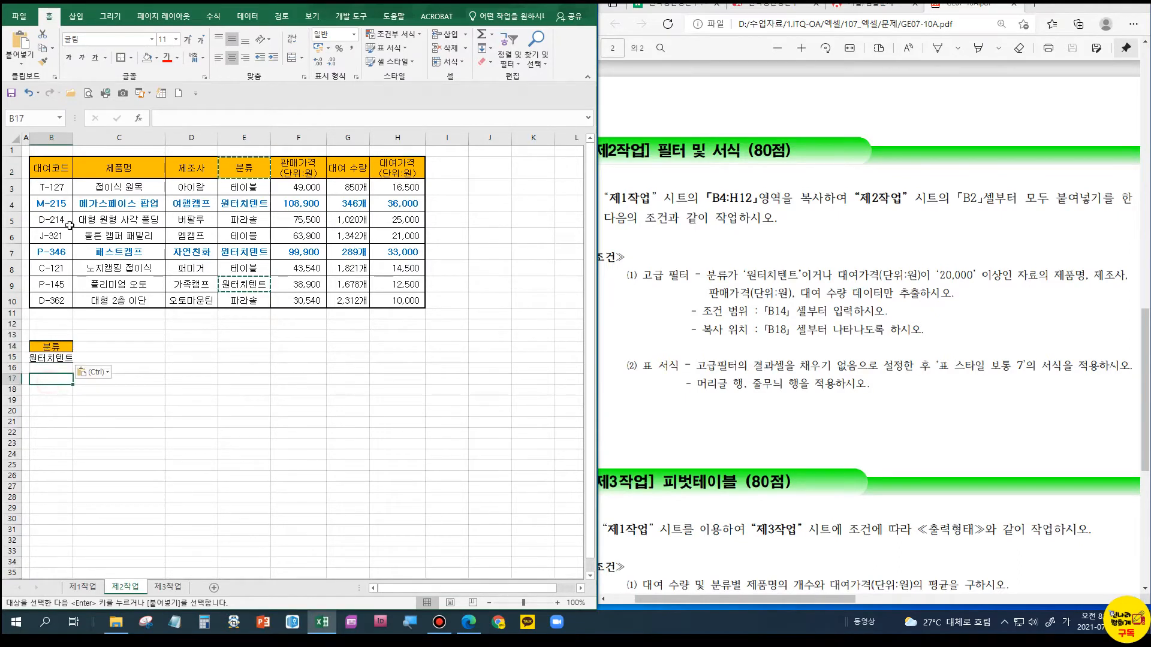
pyautogui.doubleClick(73, 137)
pyautogui.click(67, 357)
pyautogui.click(95, 371)
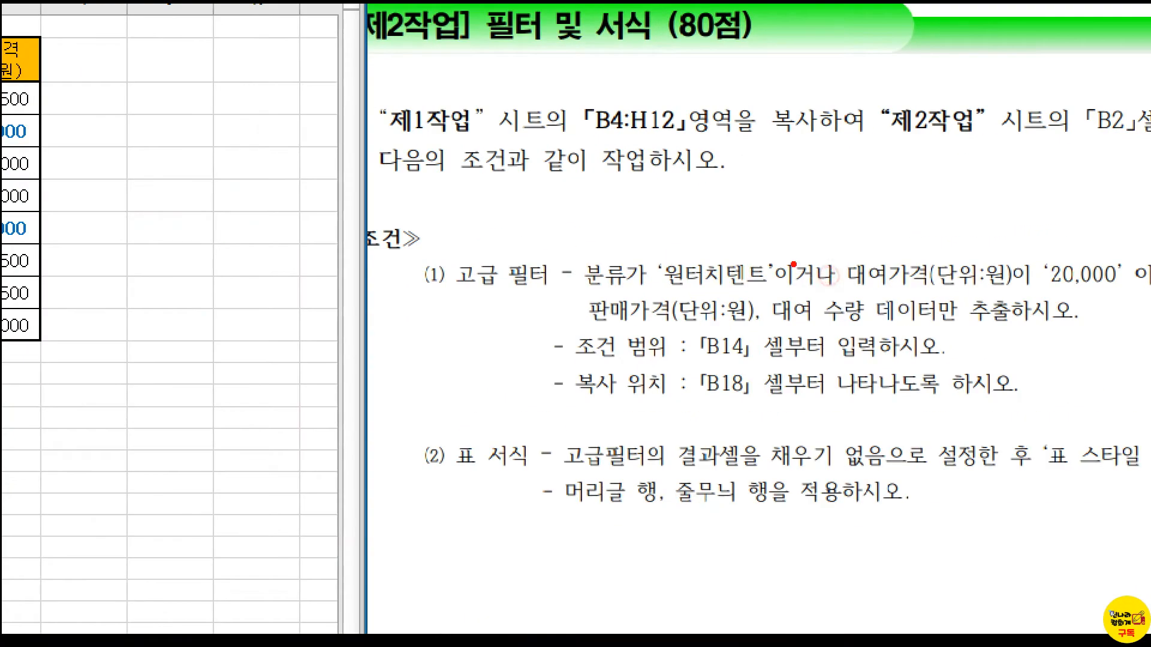
# Copy the 대여가격(단위:원) header to C14 and enter the OR criterion >=20000 in C16
pyautogui.moveTo(793, 260); pyautogui.dragTo(852, 288)
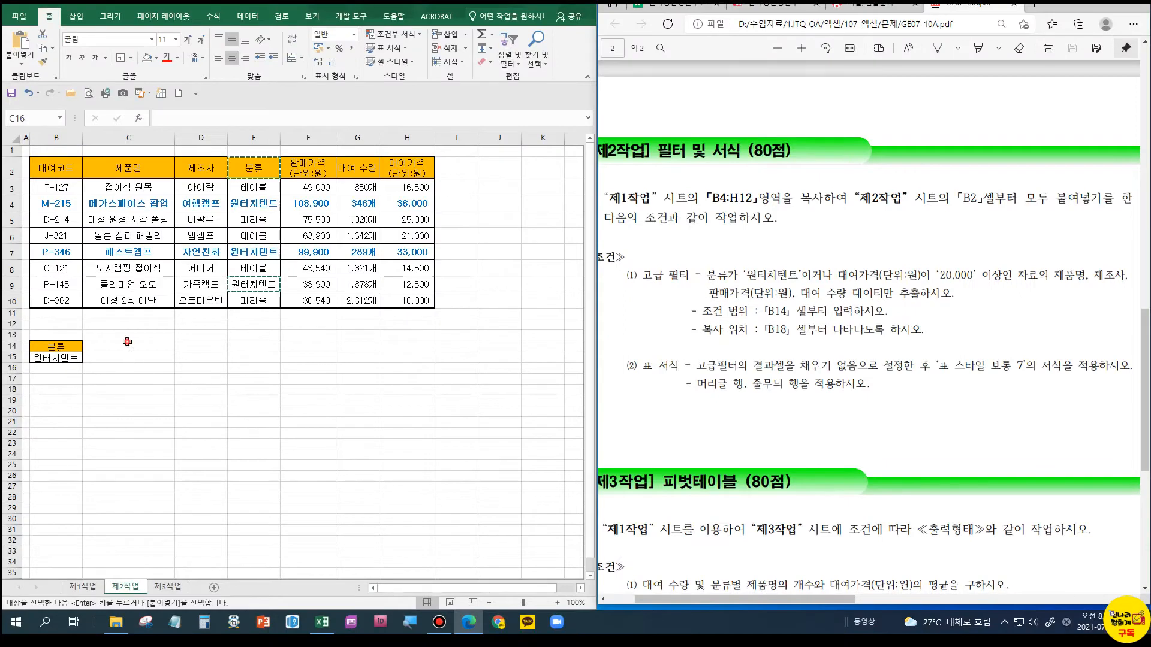
pyautogui.click(127, 343)
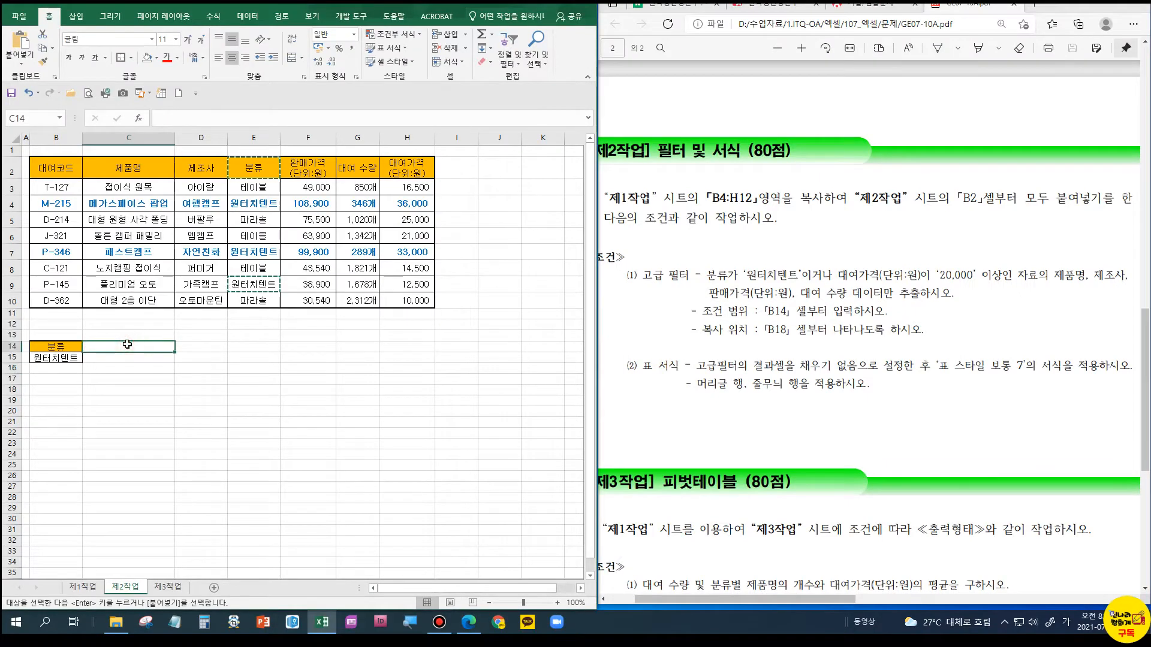
pyautogui.click(407, 168)
pyautogui.hotkey('ctrl', 'c')
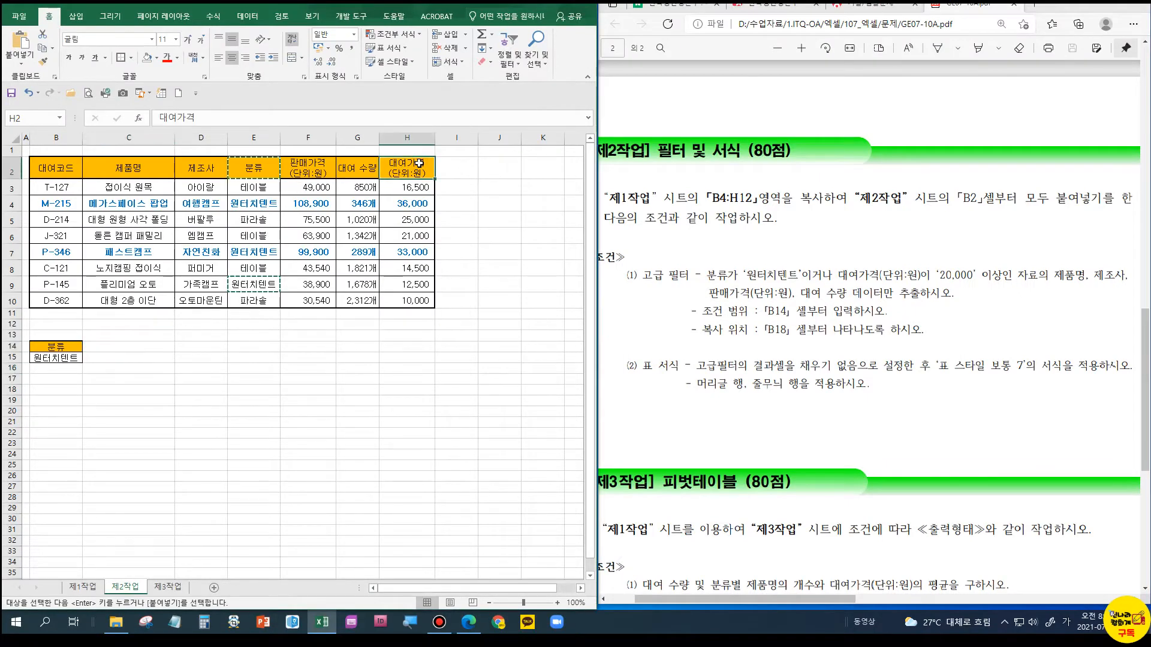
pyautogui.click(104, 347)
pyautogui.hotkey('ctrl', 'v')
pyautogui.click(93, 379)
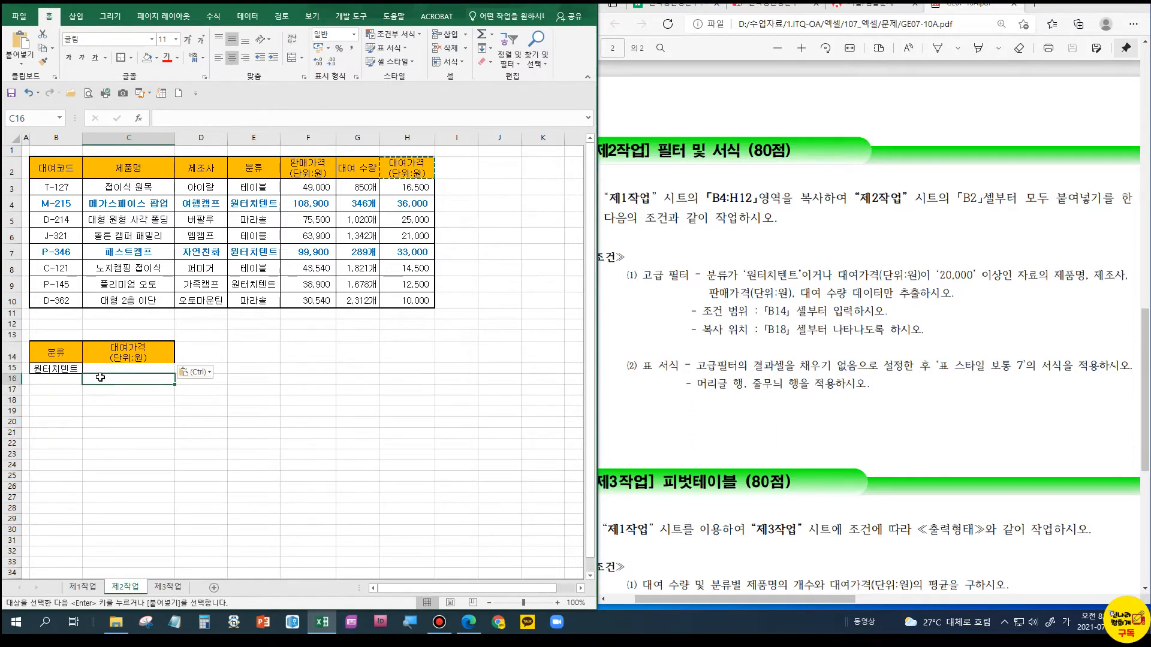
pyautogui.write('>=20000')
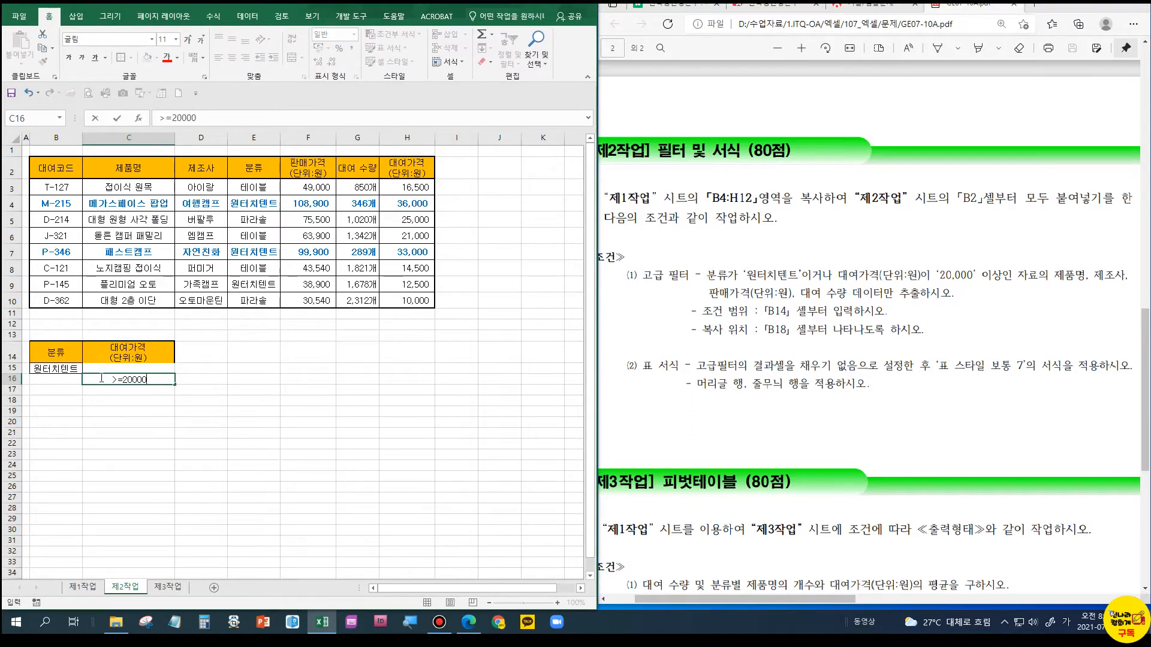
pyautogui.press('Return')
# Apply all borders and an outer border to the criteria range B14:C16
pyautogui.moveTo(59, 352); pyautogui.dragTo(121, 384)
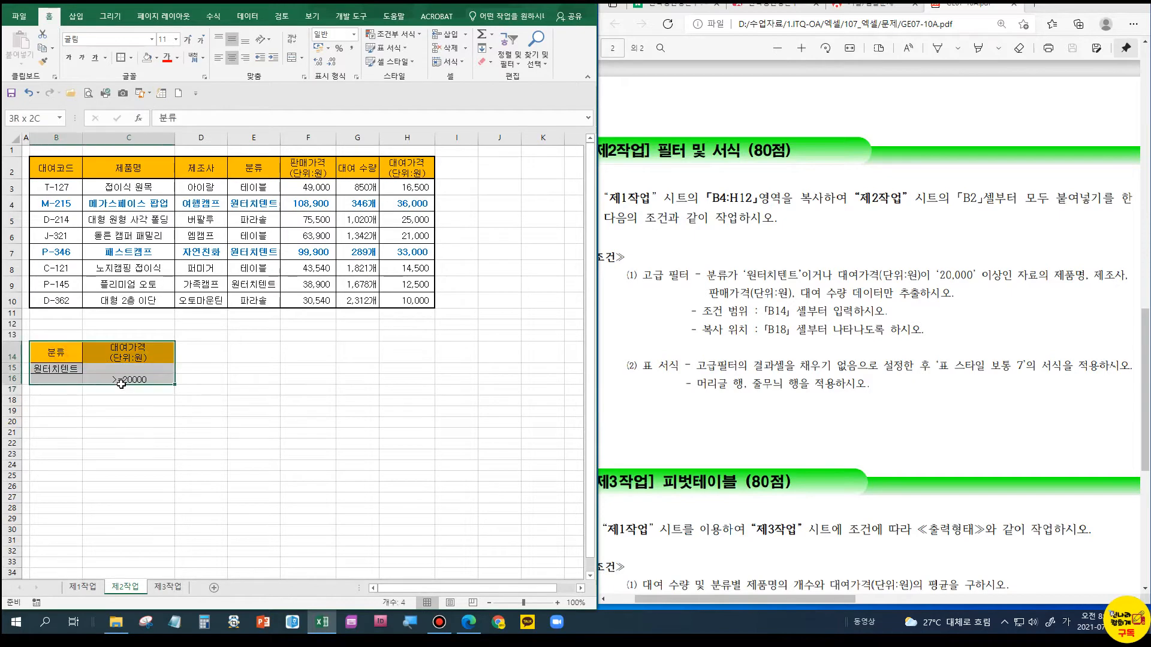
pyautogui.click(130, 57)
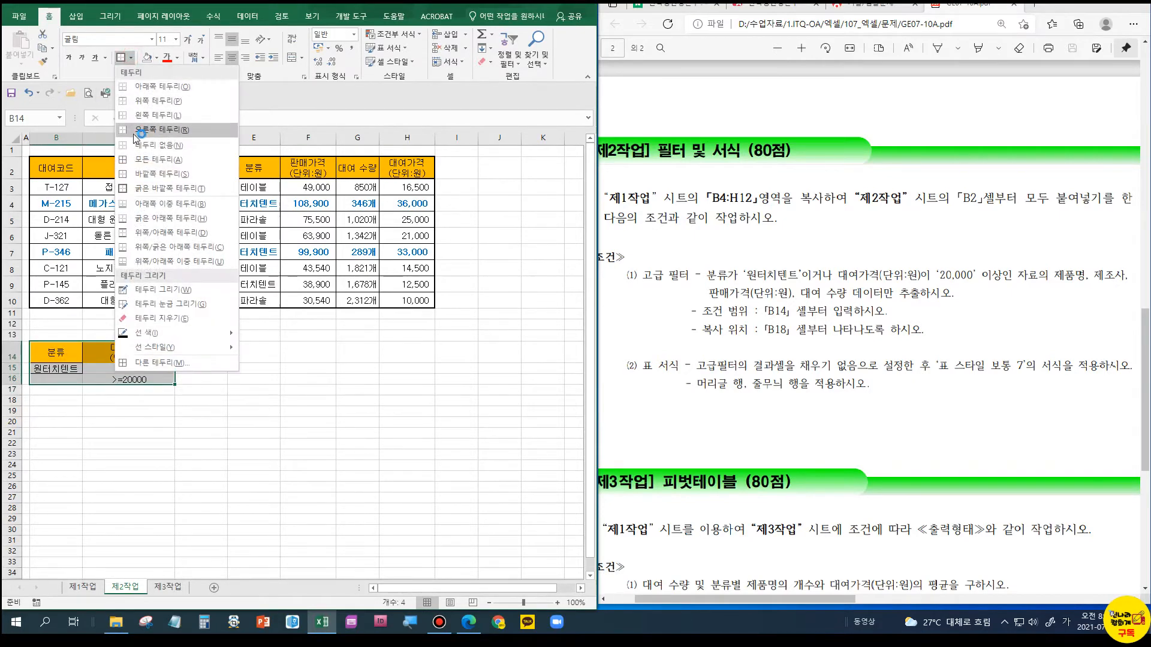
pyautogui.click(132, 162)
pyautogui.click(132, 57)
pyautogui.click(150, 180)
pyautogui.click(204, 456)
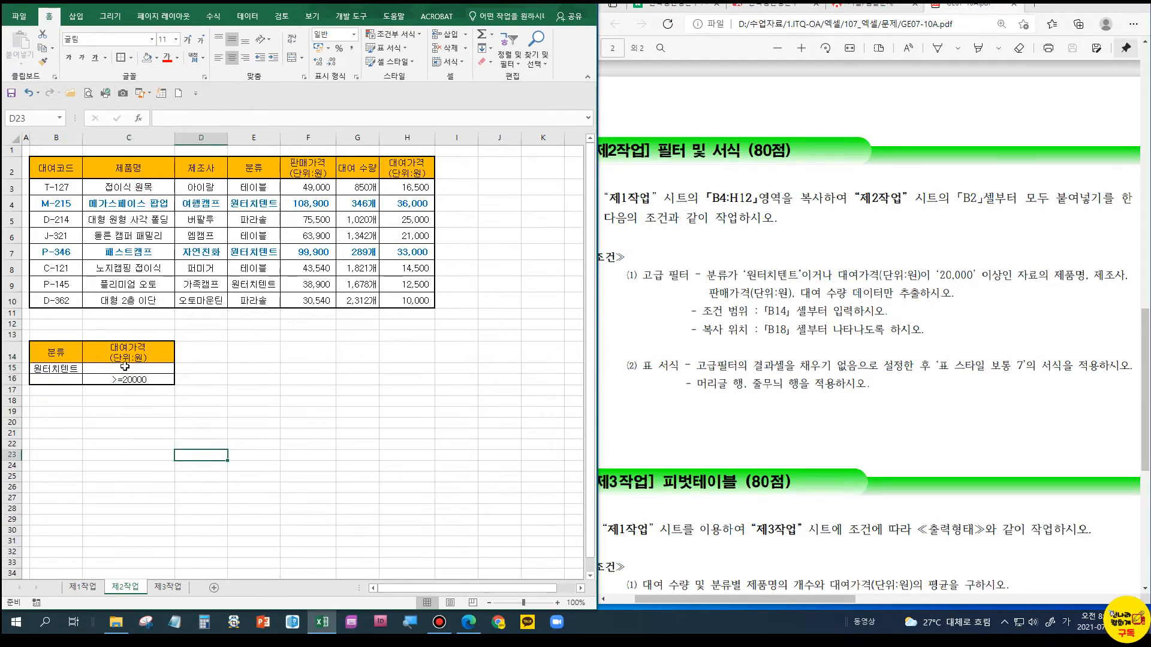
# Copy the 제품명, 제조사, 판매가격(단위:원) and 대여 수량 headers to the extraction area starting at B18
pyautogui.click(251, 352)
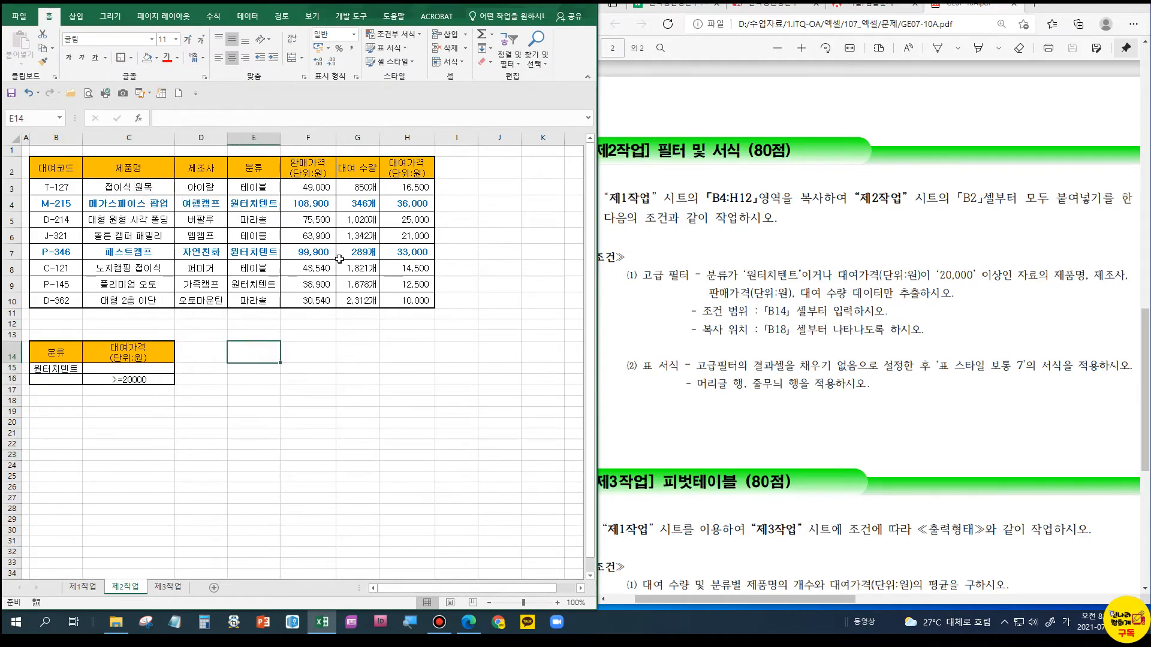
pyautogui.click(125, 170)
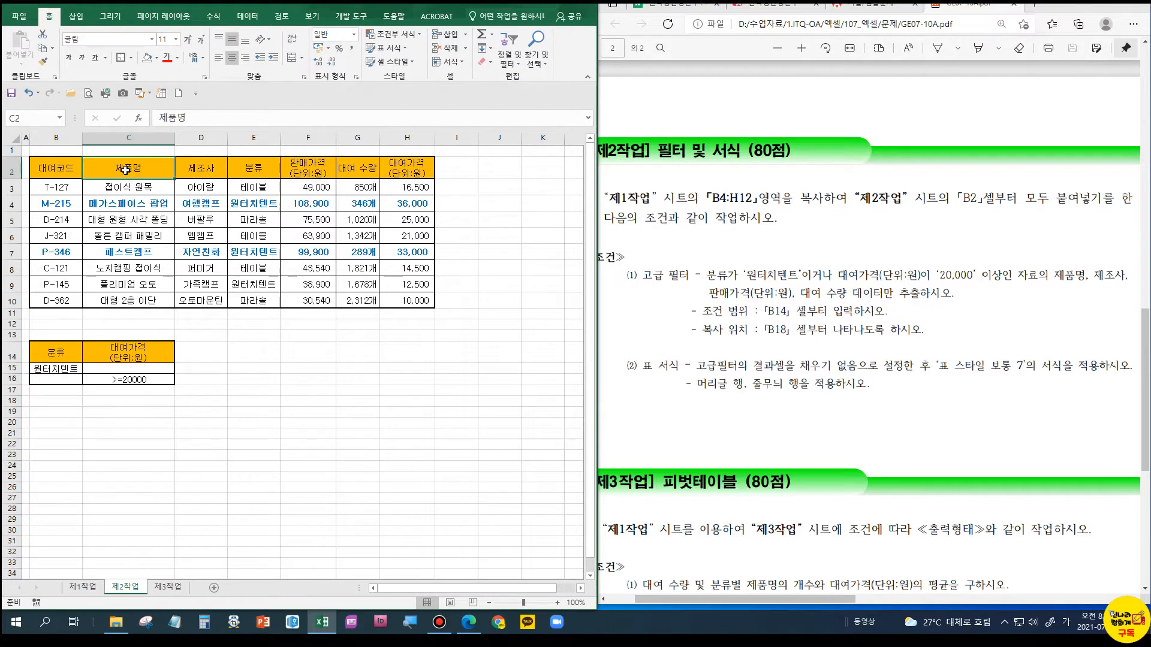
pyautogui.keyDown('ctrl'); pyautogui.click(181, 168); pyautogui.keyUp('ctrl')
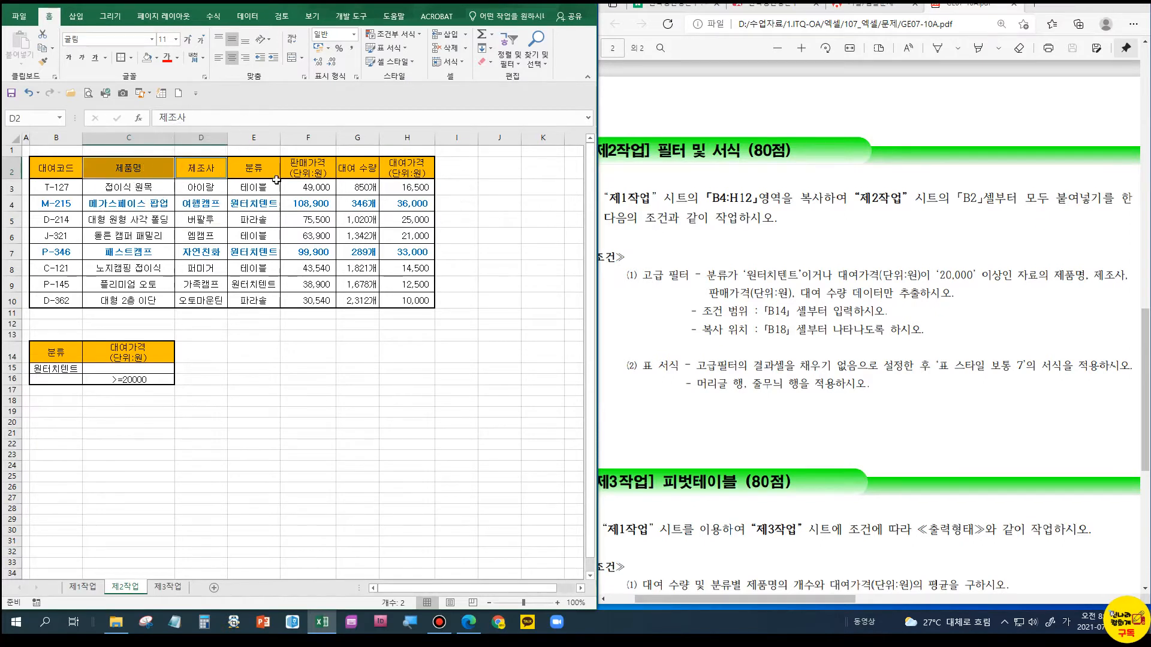
pyautogui.keyDown('ctrl'); pyautogui.click(317, 171); pyautogui.keyUp('ctrl')
pyautogui.hotkey('ctrl', 'c')
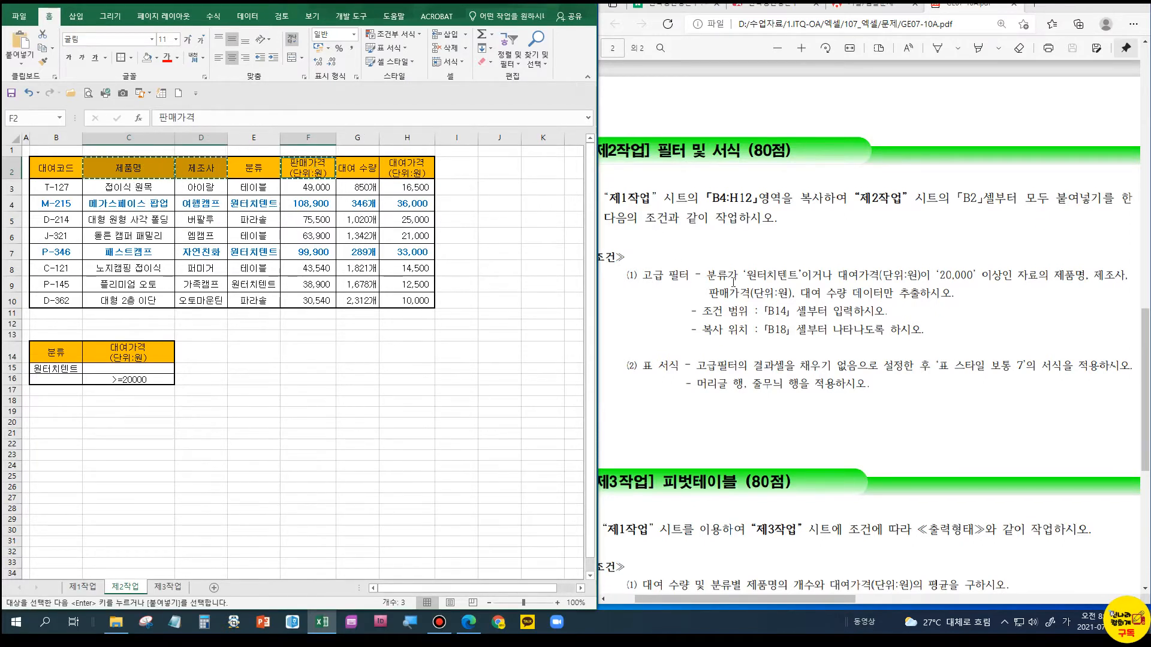
pyautogui.keyDown('ctrl'); pyautogui.click(368, 171); pyautogui.keyUp('ctrl')
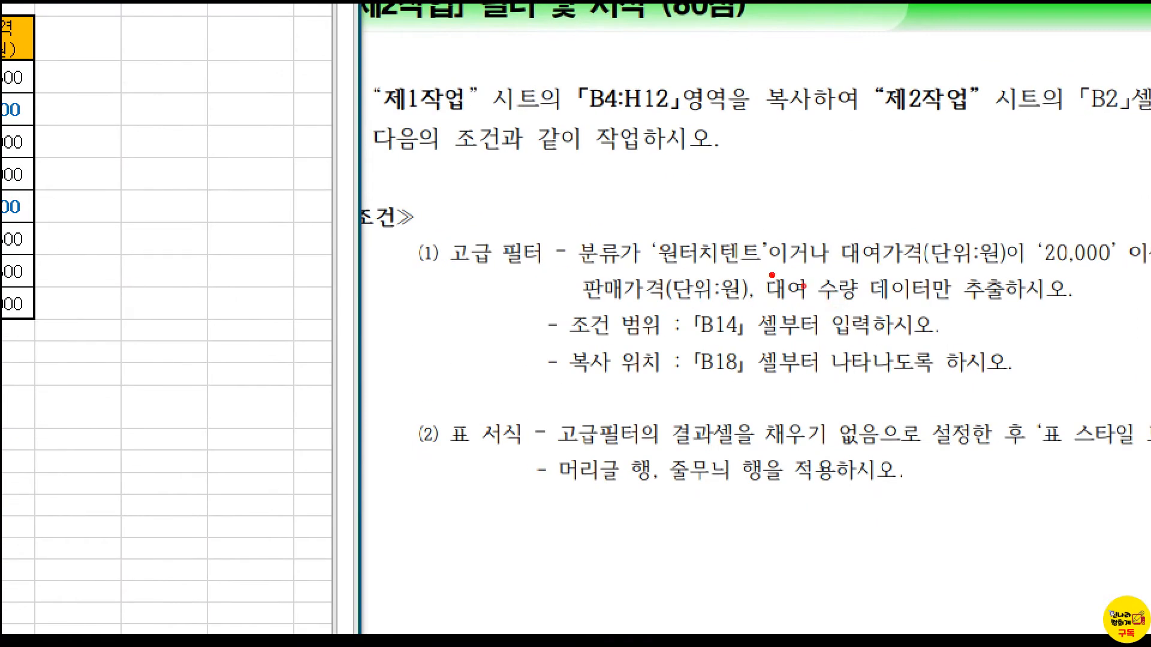
pyautogui.moveTo(771, 275); pyautogui.dragTo(835, 311)
pyautogui.moveTo(602, 264); pyautogui.dragTo(665, 312)
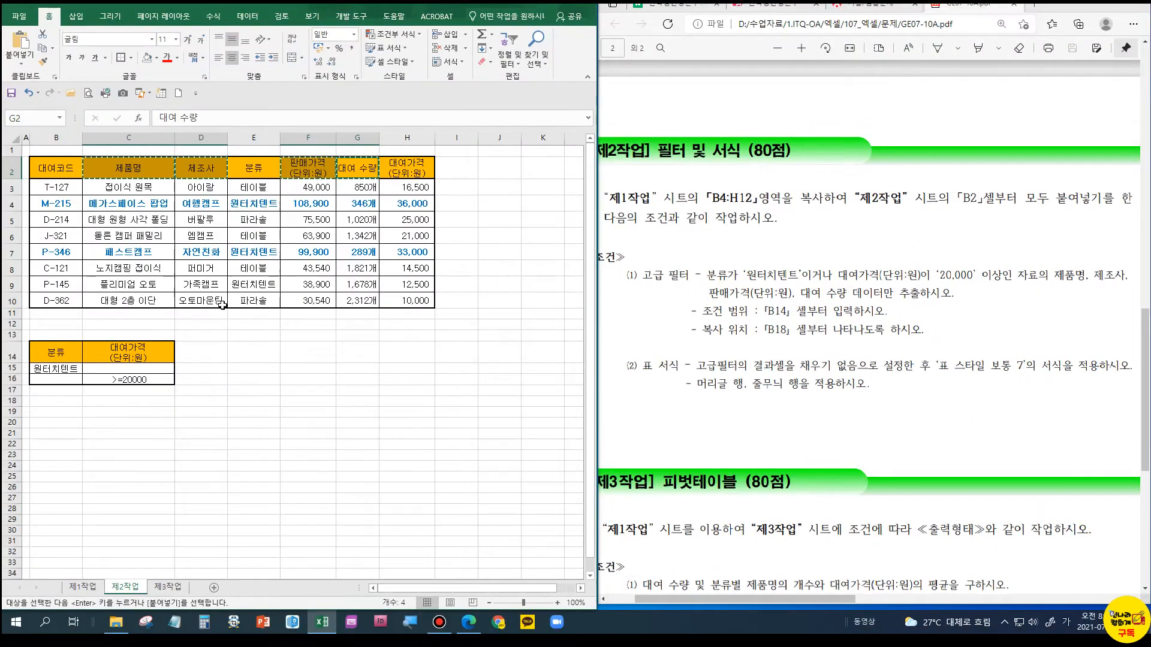
pyautogui.click(62, 411)
pyautogui.click(60, 402)
pyautogui.hotkey('ctrl', 'v')
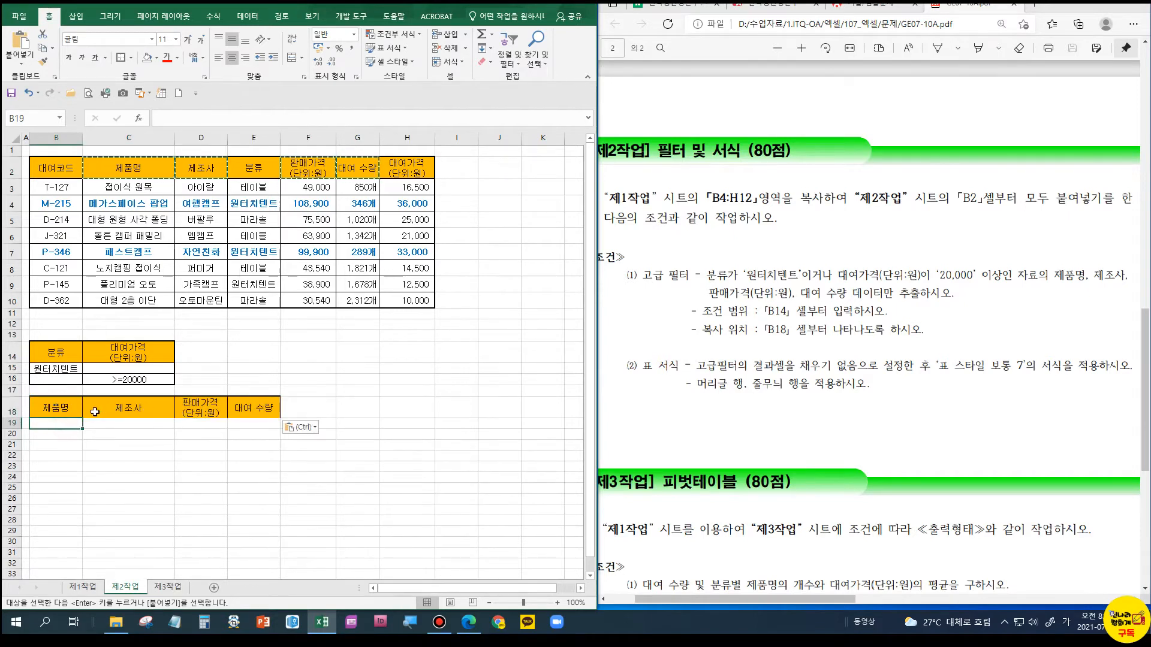
pyautogui.click(156, 455)
pyautogui.press('Escape')
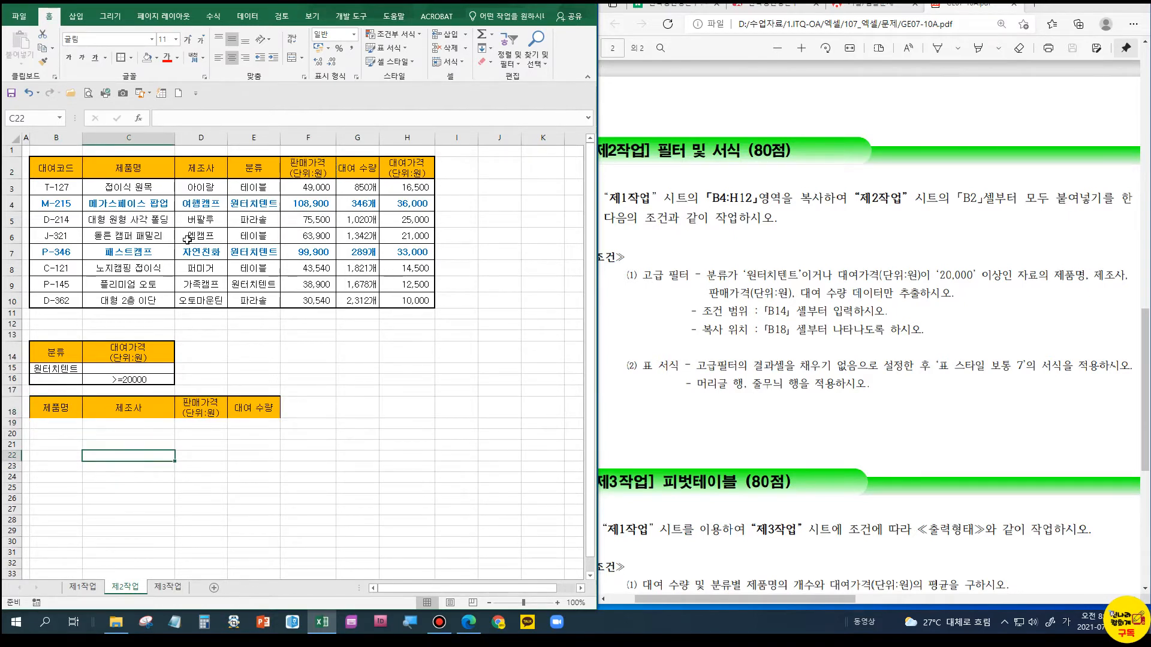
pyautogui.click(72, 414)
pyautogui.click(121, 411)
pyautogui.click(197, 408)
pyautogui.click(249, 411)
pyautogui.click(190, 437)
pyautogui.click(63, 413)
# Try to start an advanced filter with the extraction headers B18:E18 selected
pyautogui.moveTo(62, 404); pyautogui.dragTo(245, 404)
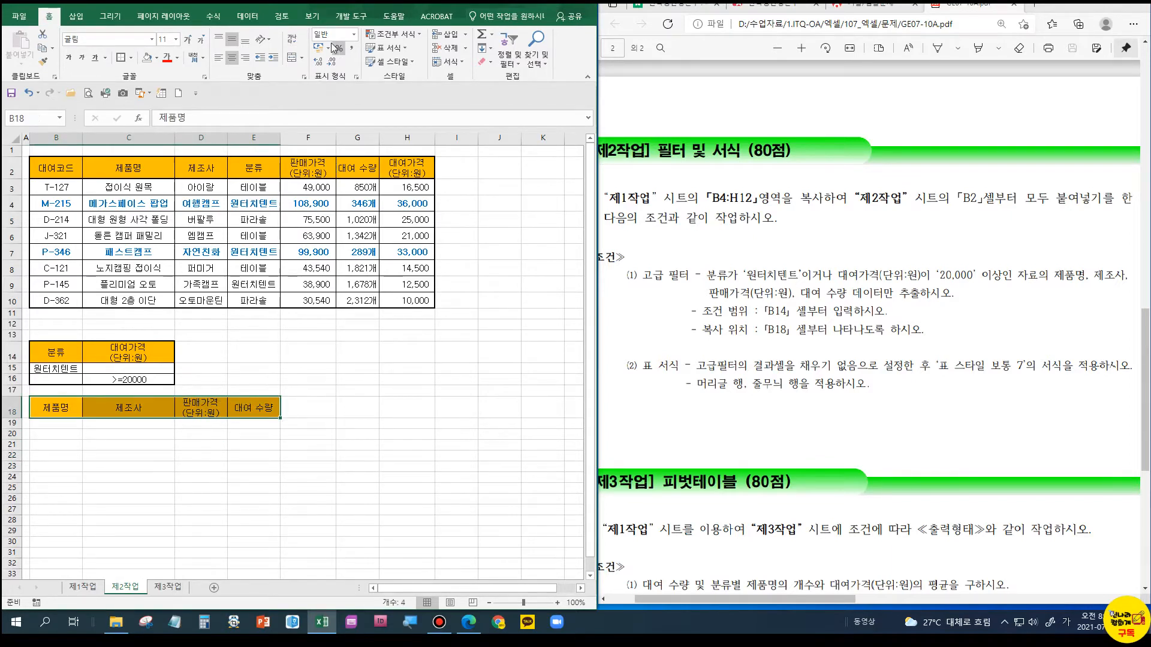
pyautogui.click(247, 17)
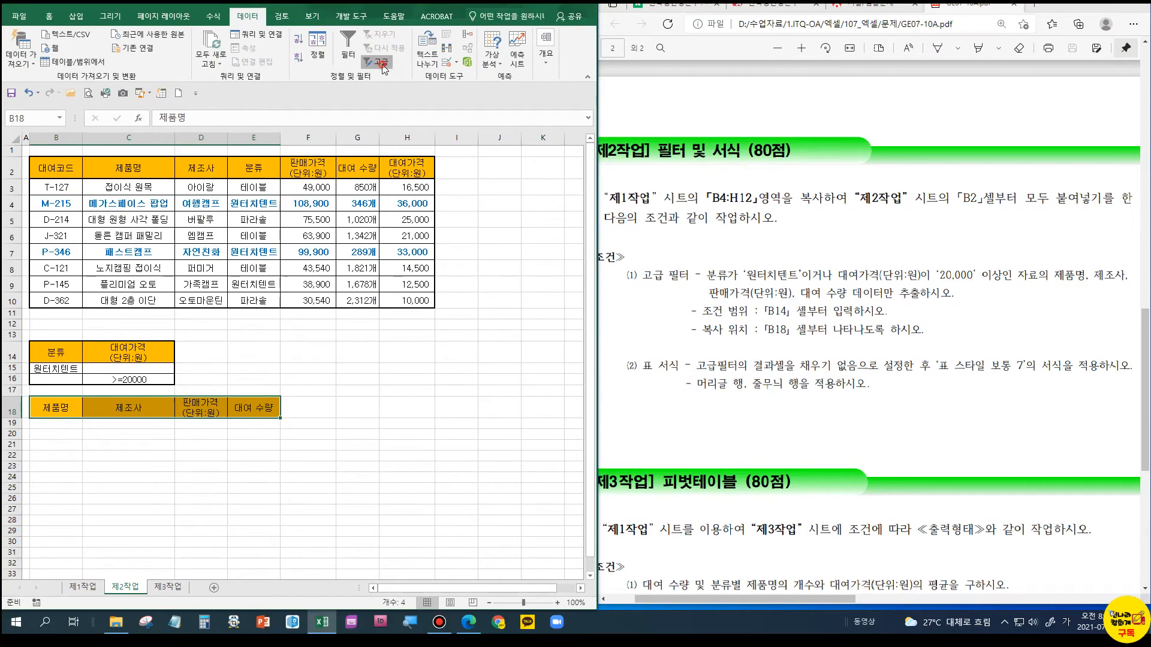
pyautogui.click(379, 64)
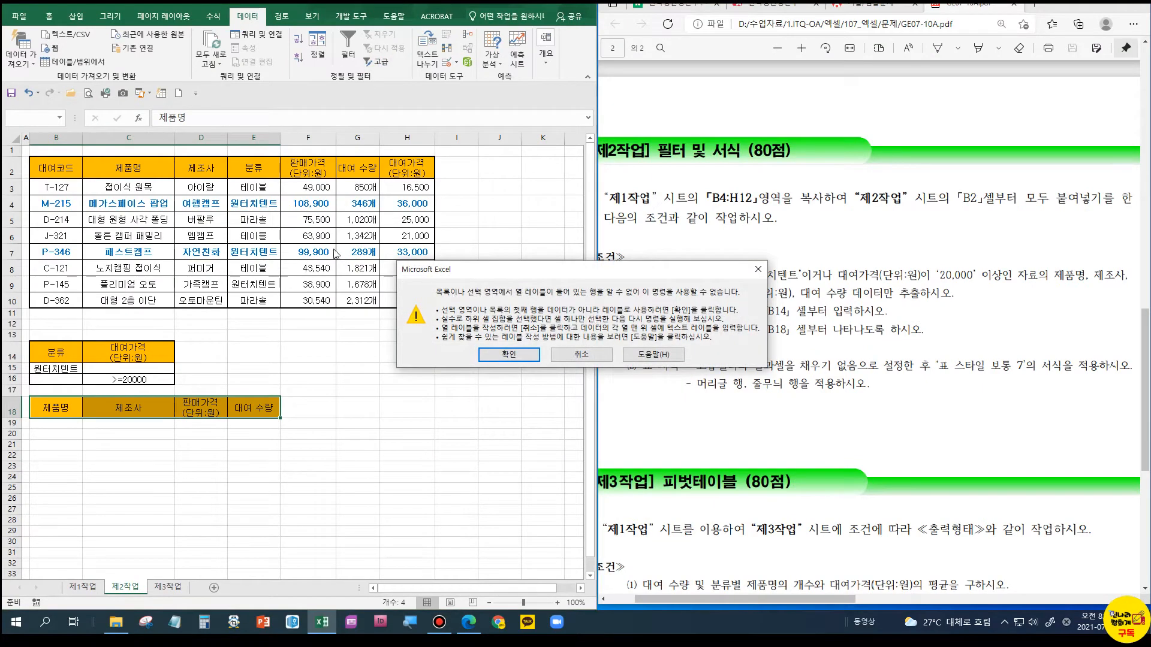
pyautogui.click(581, 354)
# Try to start the advanced filter from the single 제품명 header cell B18
pyautogui.doubleClick(364, 390)
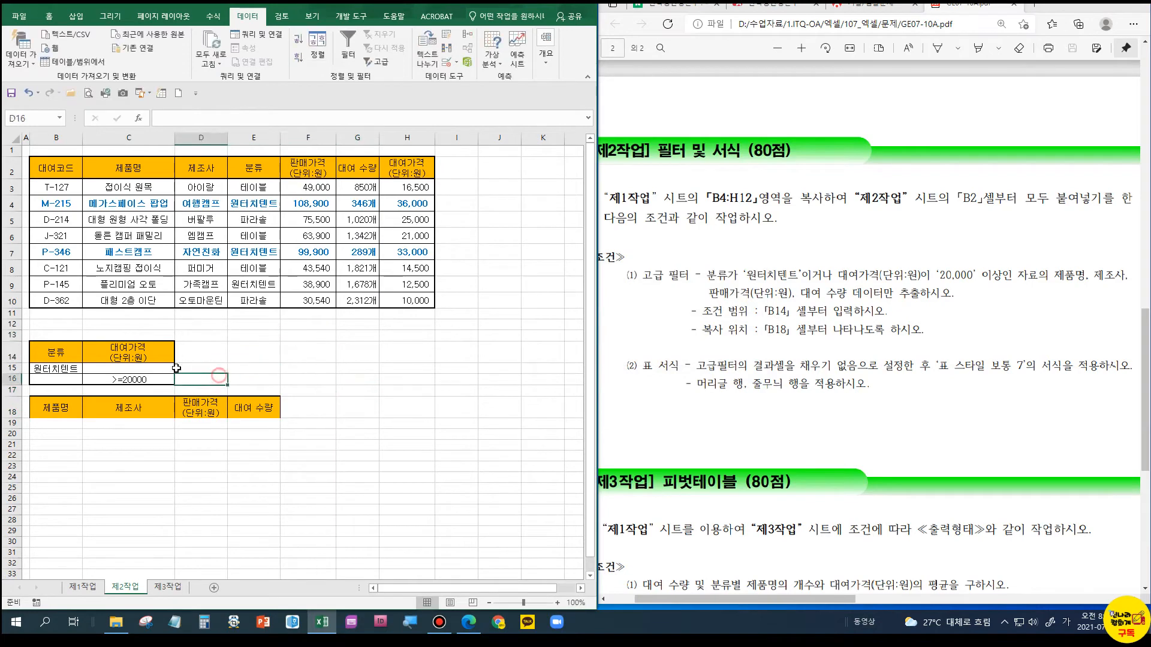
pyautogui.click(73, 393)
pyautogui.click(67, 402)
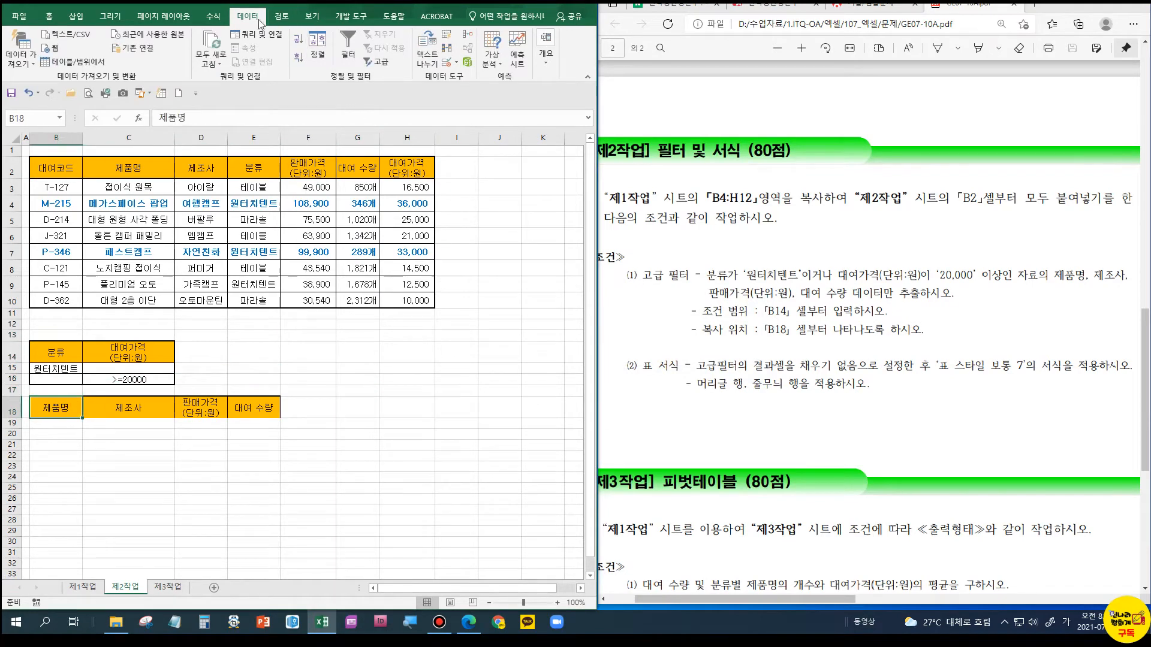
pyautogui.click(378, 61)
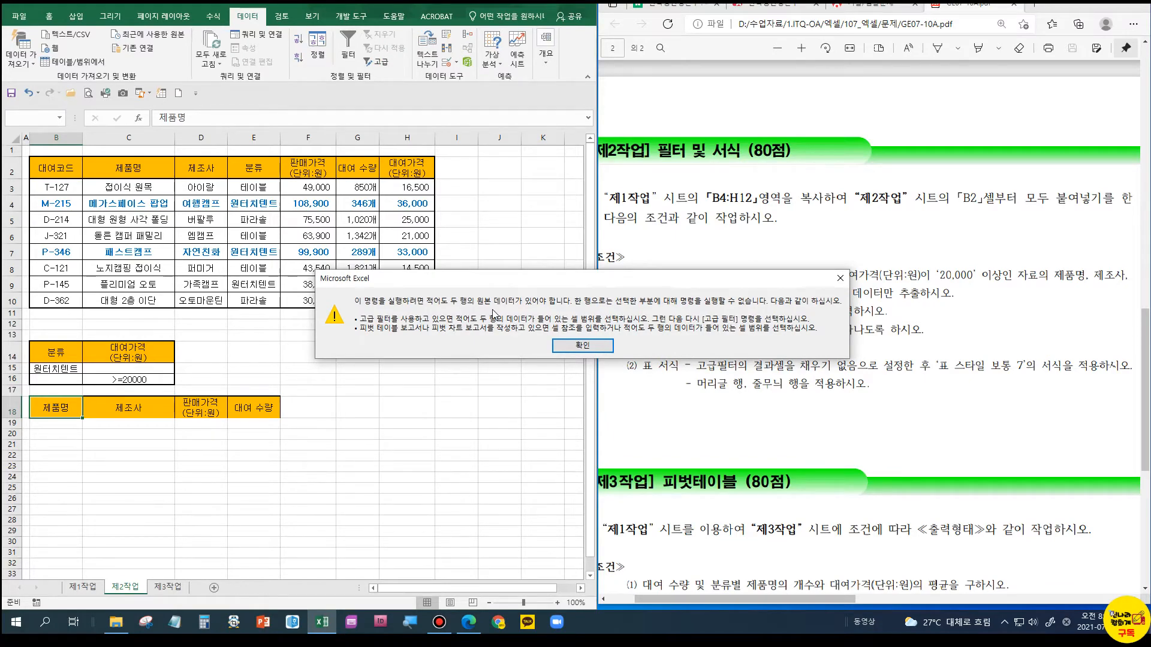
pyautogui.click(568, 348)
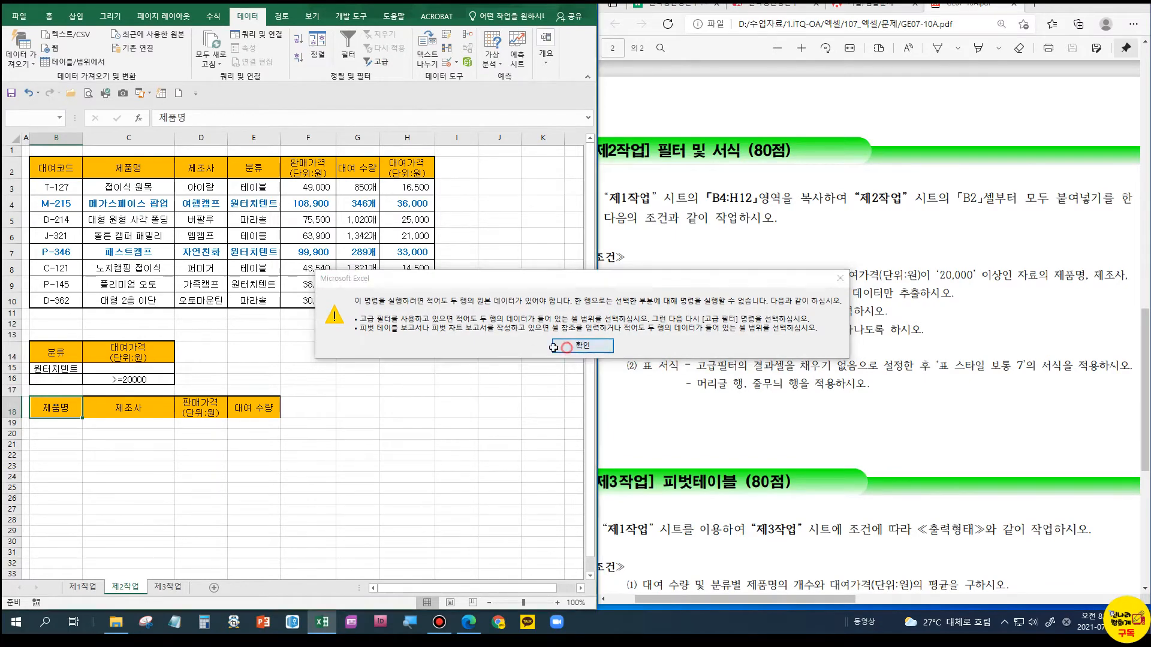
pyautogui.click(398, 354)
# Run an advanced filter on B2:H10 that copies to another location, with criteria range B14:C16 and copy range B18:E18
pyautogui.click(118, 218)
pyautogui.moveTo(62, 168); pyautogui.dragTo(408, 300)
pyautogui.click(378, 62)
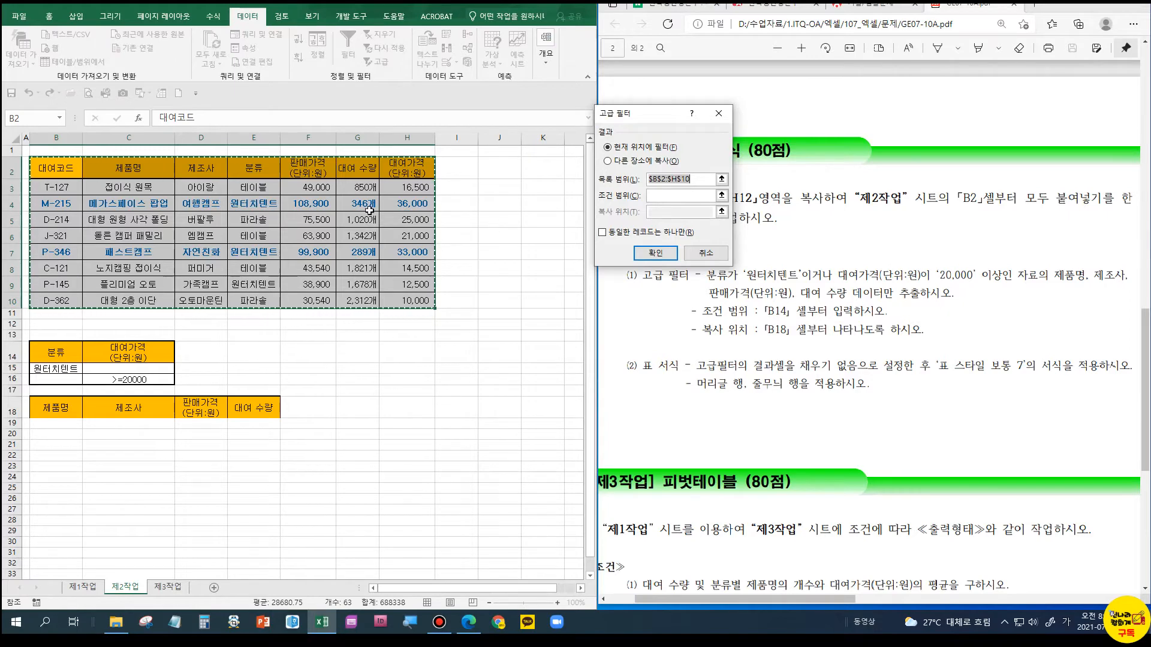
pyautogui.click(608, 161)
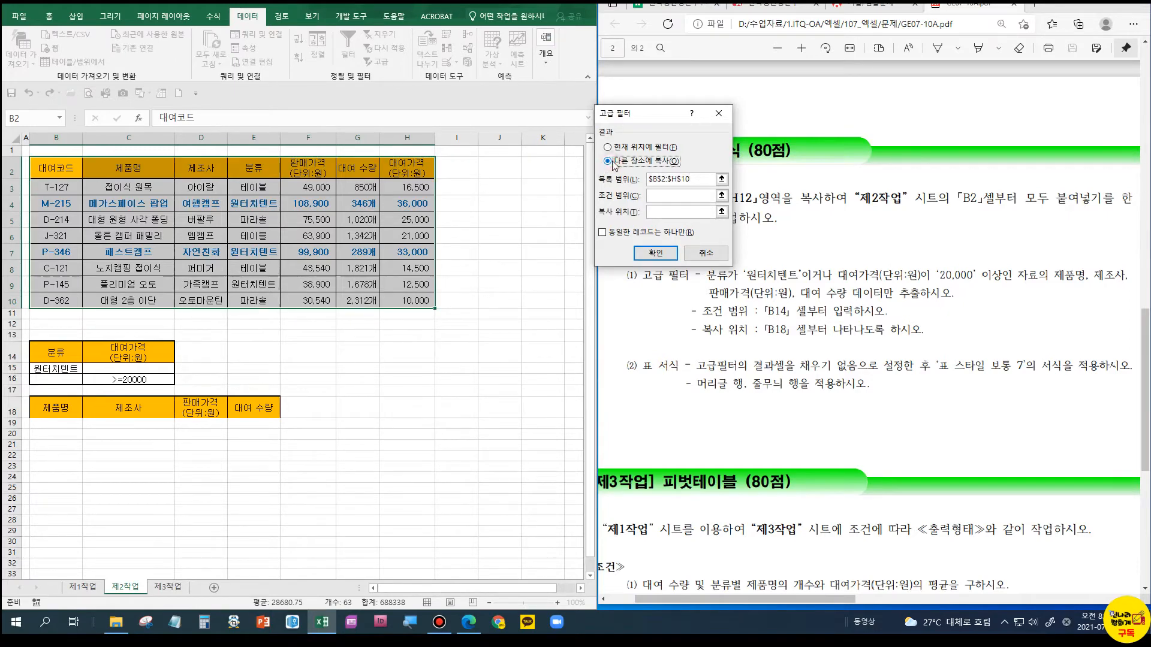
pyautogui.click(669, 179)
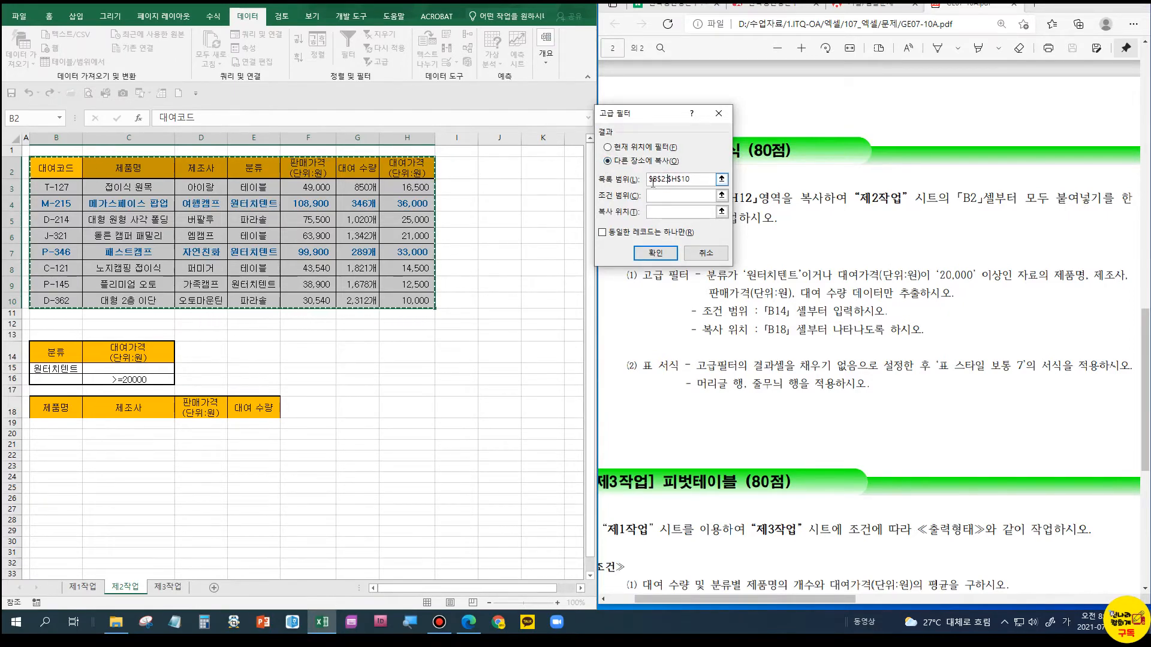
pyautogui.click(676, 196)
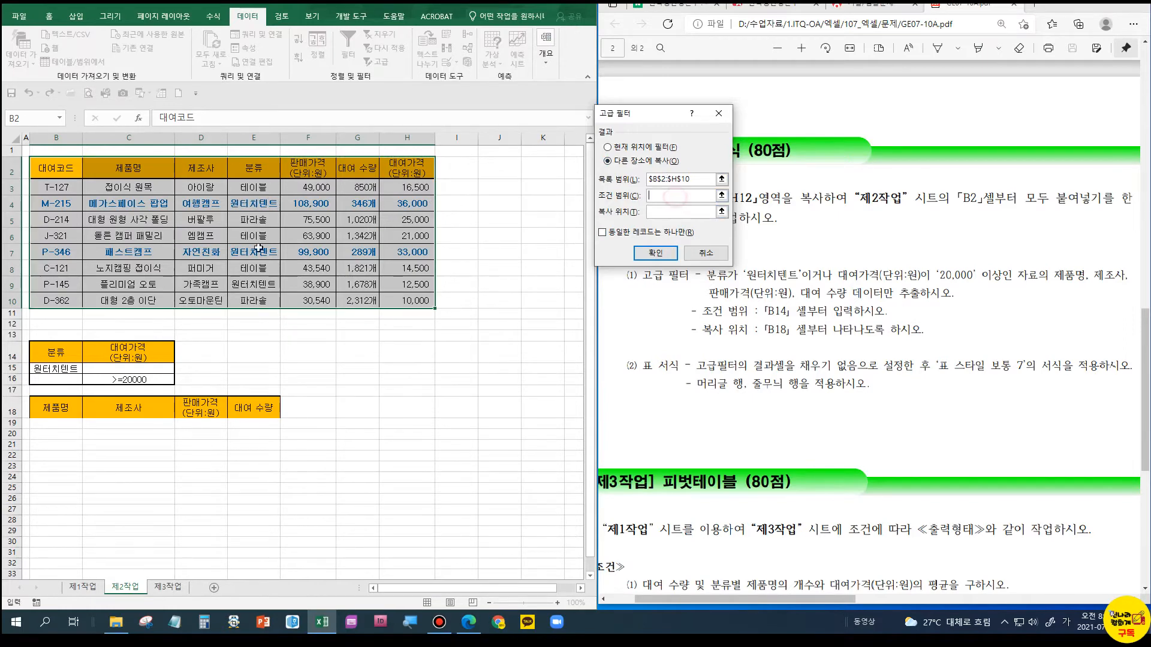
pyautogui.moveTo(60, 352); pyautogui.dragTo(138, 380)
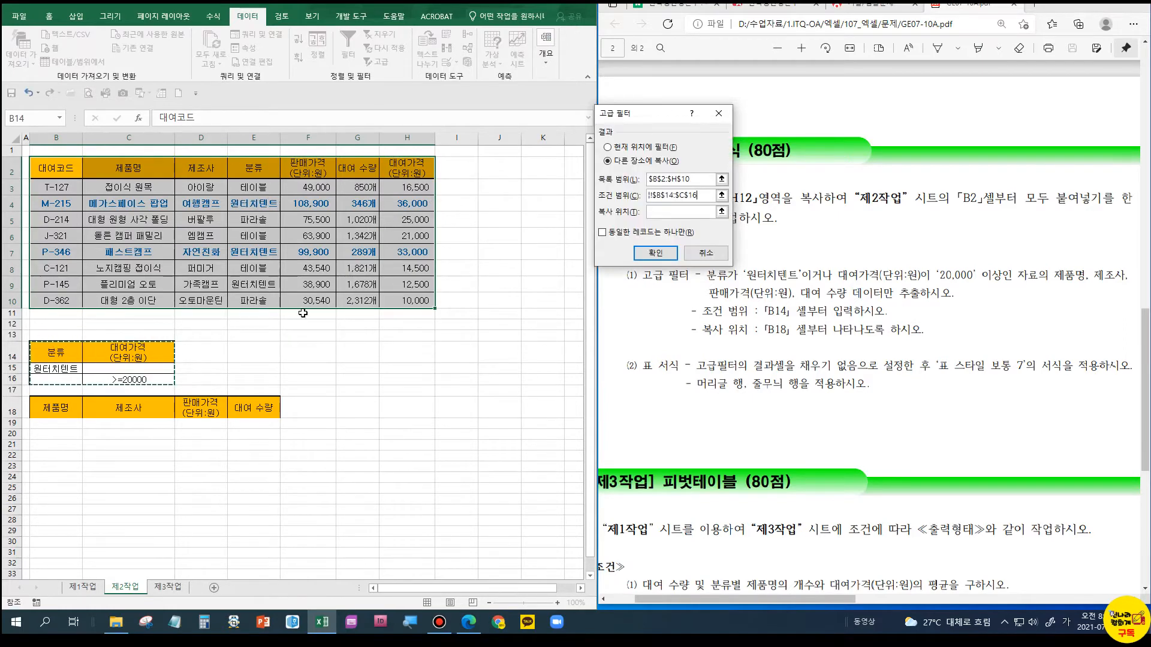
pyautogui.click(656, 211)
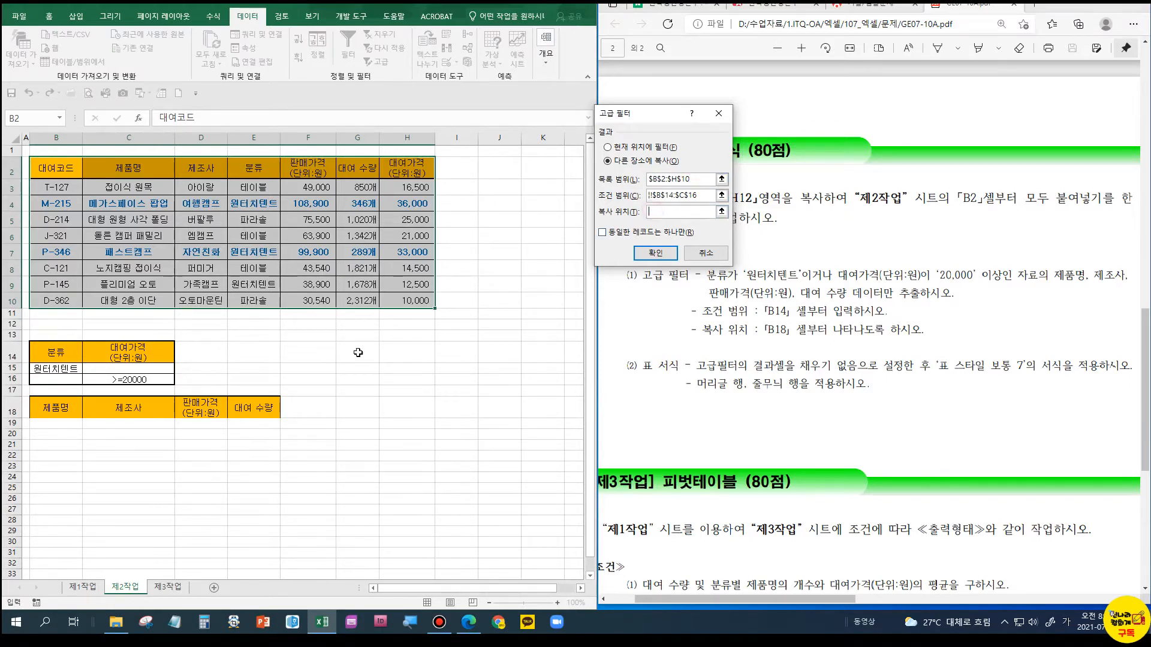
pyautogui.moveTo(56, 409); pyautogui.dragTo(247, 409)
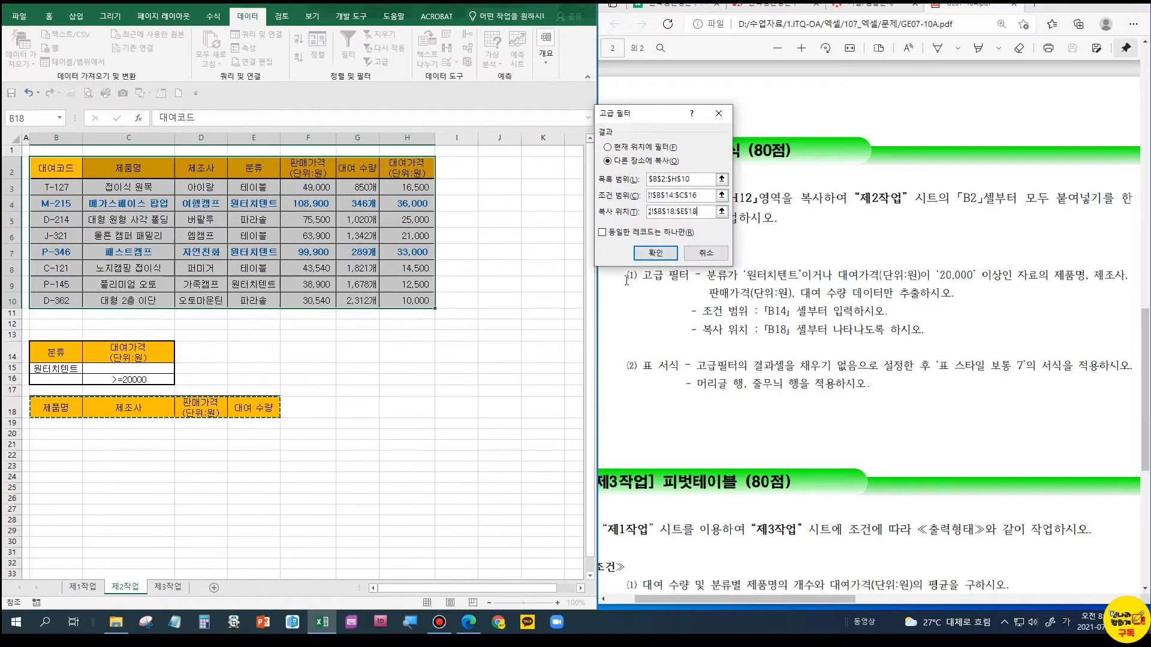
pyautogui.click(656, 252)
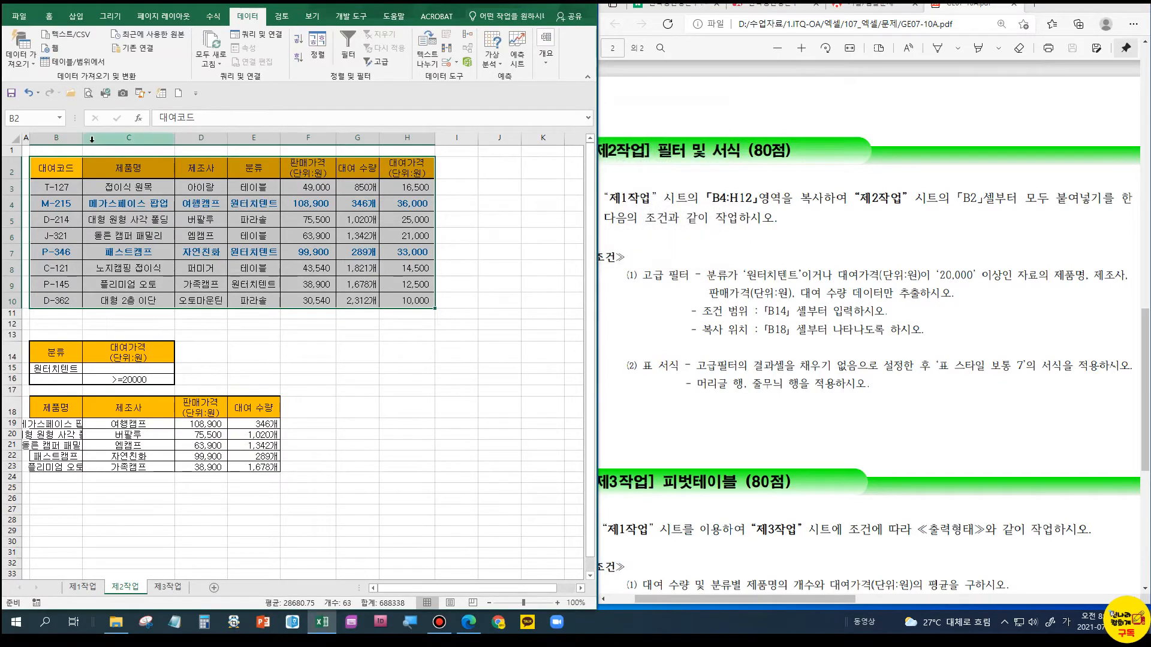
# Widen column B enough to fit the extracted product names
pyautogui.moveTo(82, 137); pyautogui.dragTo(121, 137)
pyautogui.click(72, 445)
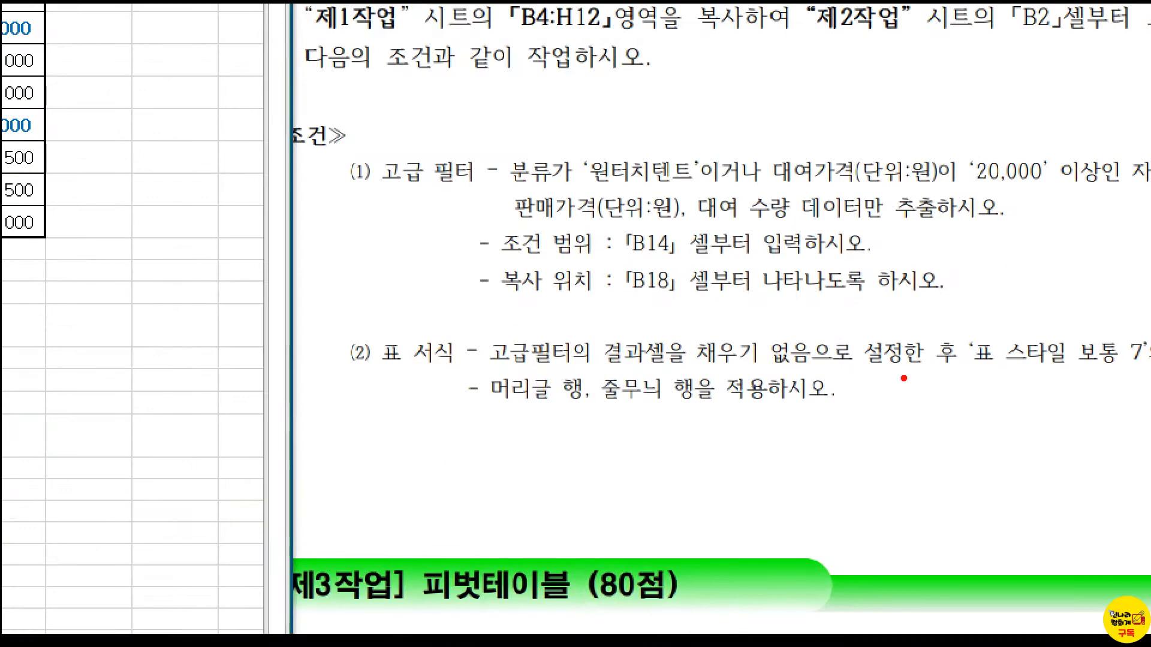
pyautogui.moveTo(954, 329); pyautogui.dragTo(1146, 384)
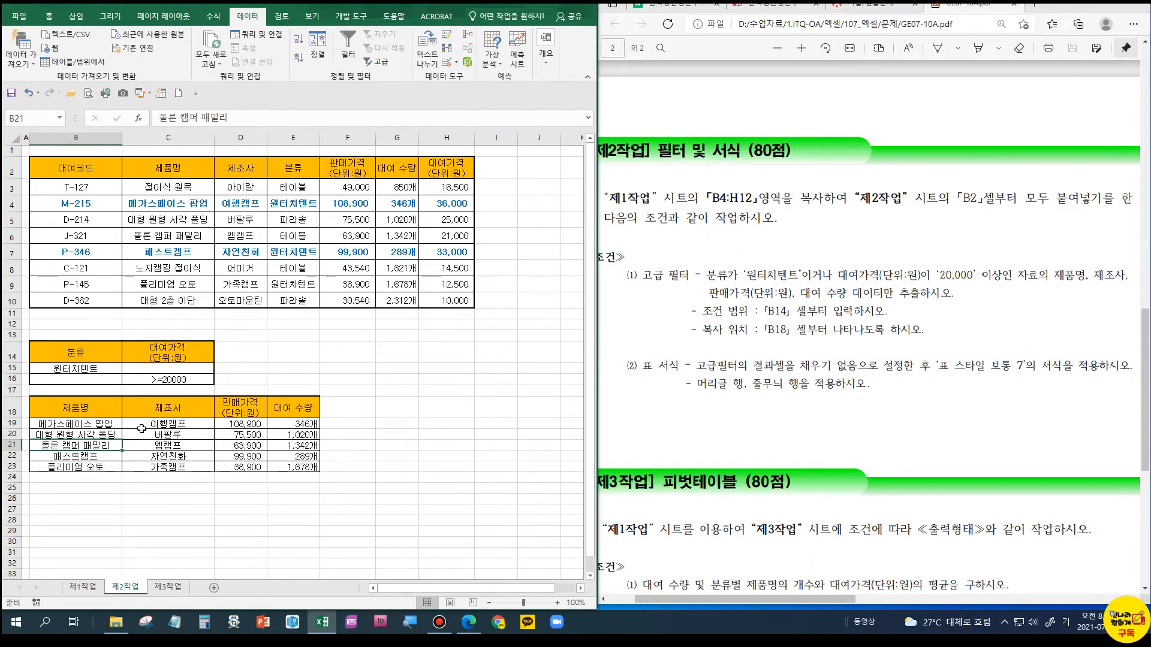
# Set the advanced filter result range B18:E23 to no fill
pyautogui.moveTo(72, 409); pyautogui.dragTo(293, 467)
pyautogui.click(46, 17)
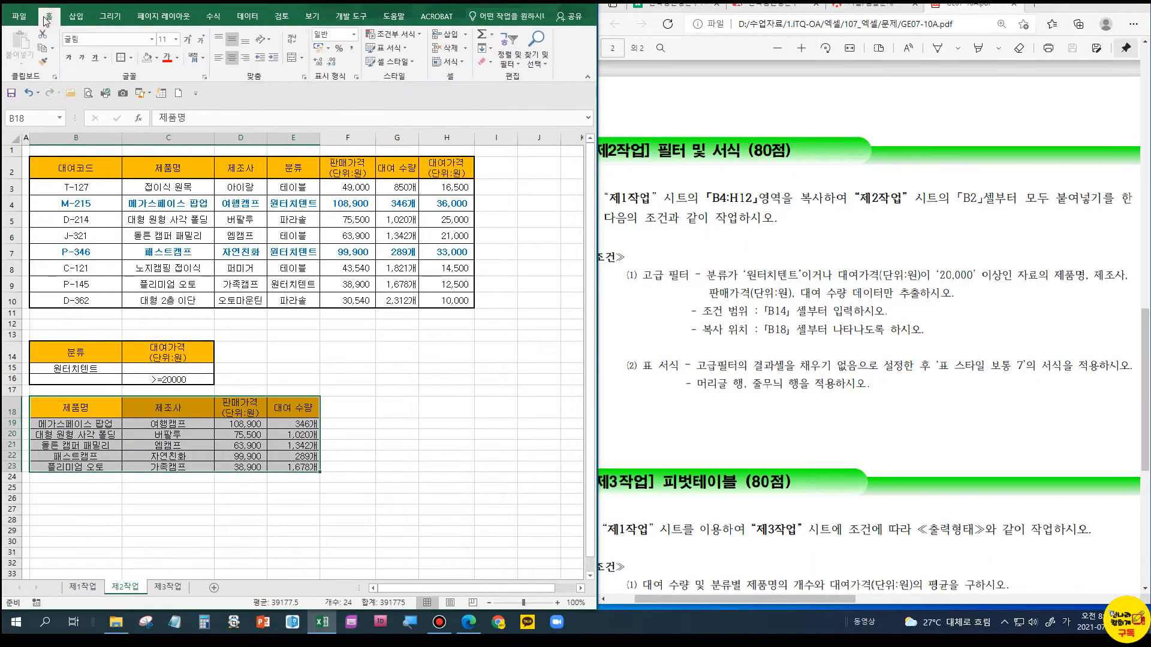
pyautogui.click(157, 57)
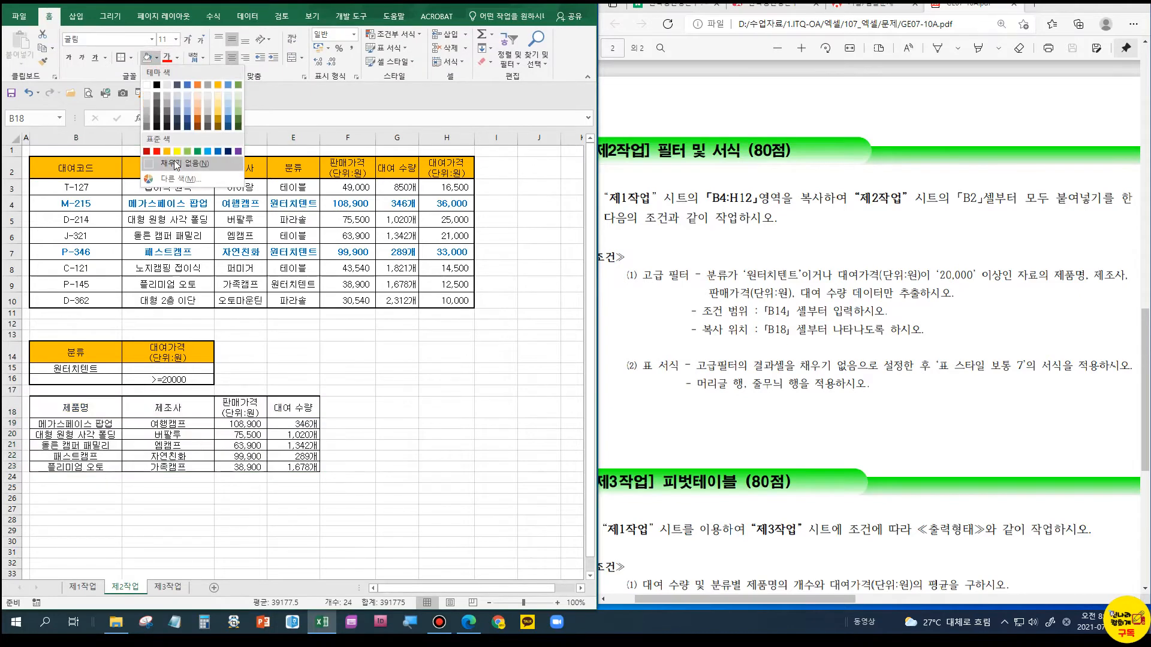
pyautogui.click(172, 163)
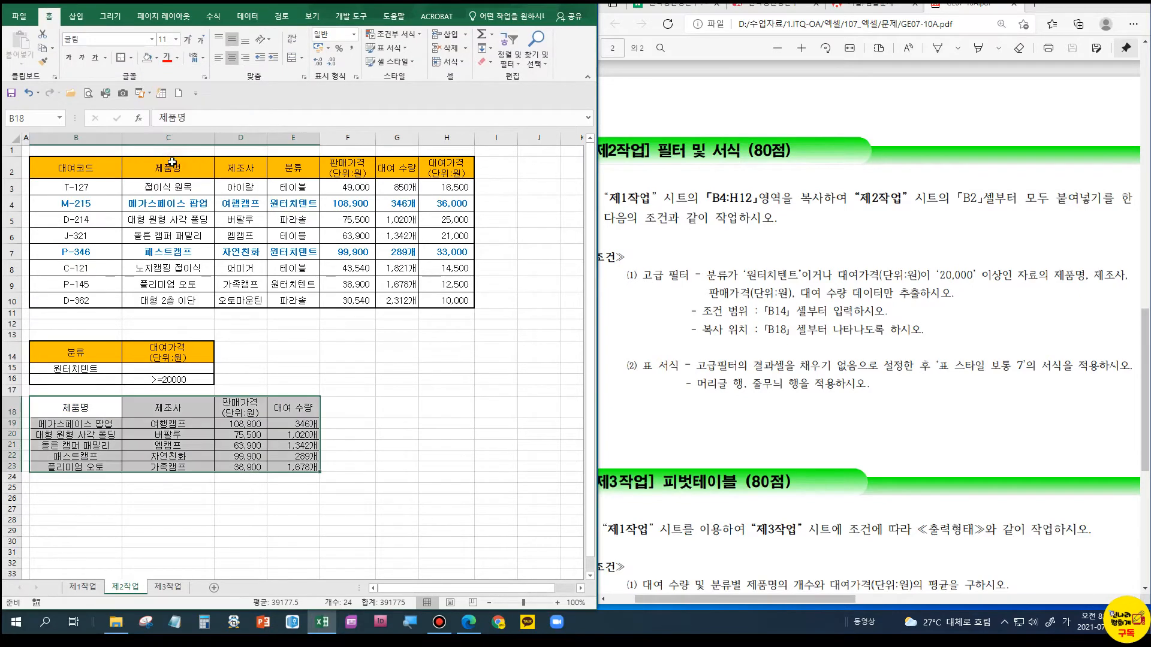
# Format the filter result B18:E23 as a table with headers in the style 표 스타일 보통 7
pyautogui.click(406, 50)
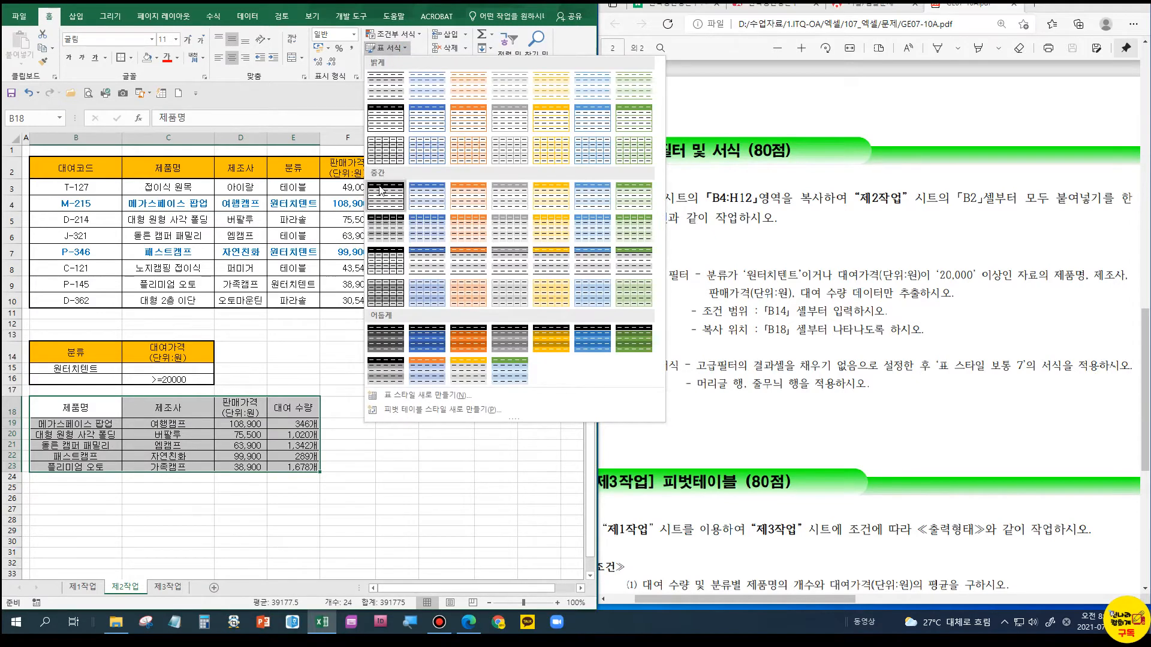
pyautogui.click(639, 207)
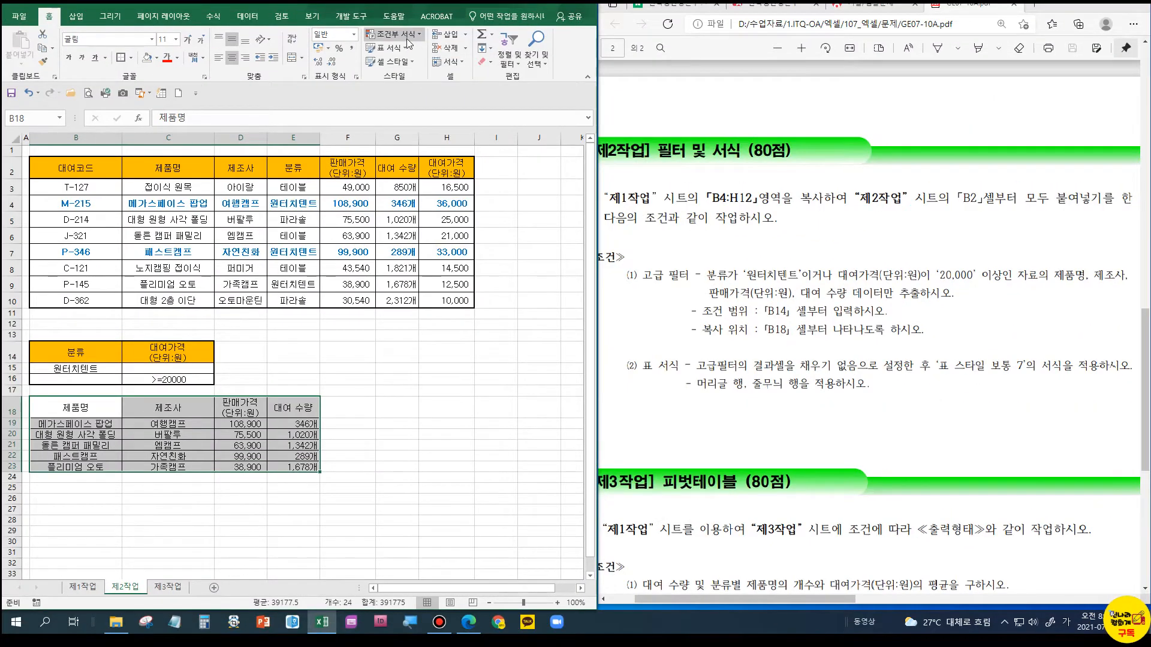
pyautogui.click(406, 49)
pyautogui.click(634, 196)
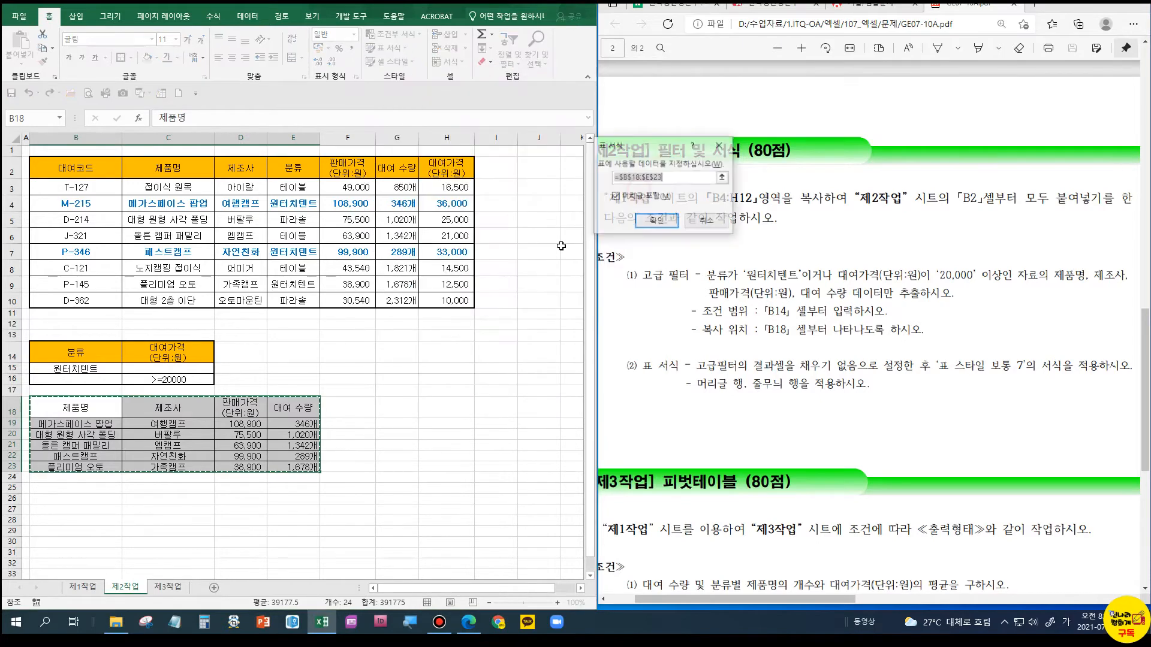
pyautogui.click(656, 221)
pyautogui.click(347, 352)
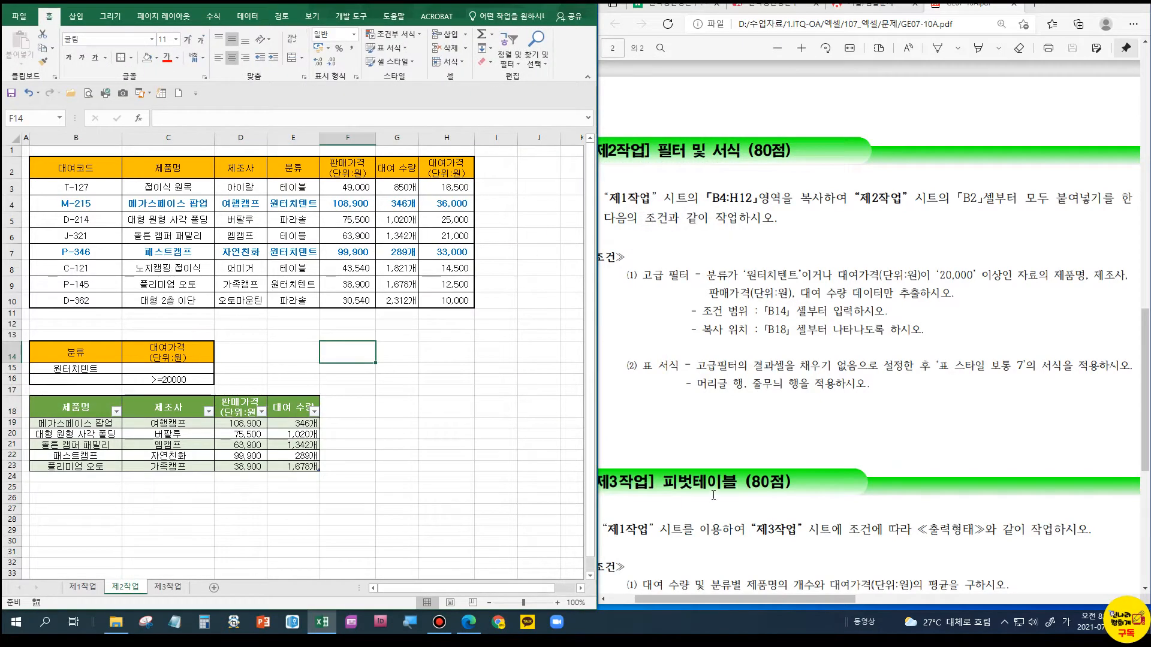
# Start a pivot table from the range B4:H12 on the 제1작업 sheet
pyautogui.scroll(-5, 743, 409)
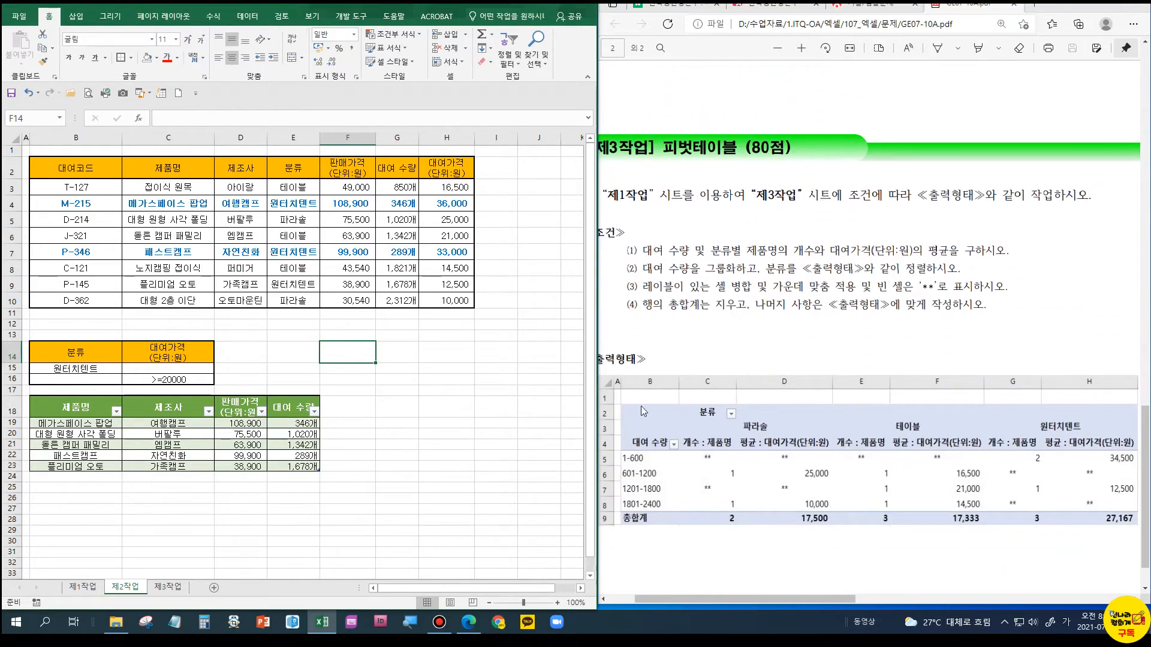
pyautogui.click(492, 463)
pyautogui.click(82, 588)
pyautogui.click(91, 307)
pyautogui.moveTo(53, 214); pyautogui.dragTo(415, 353)
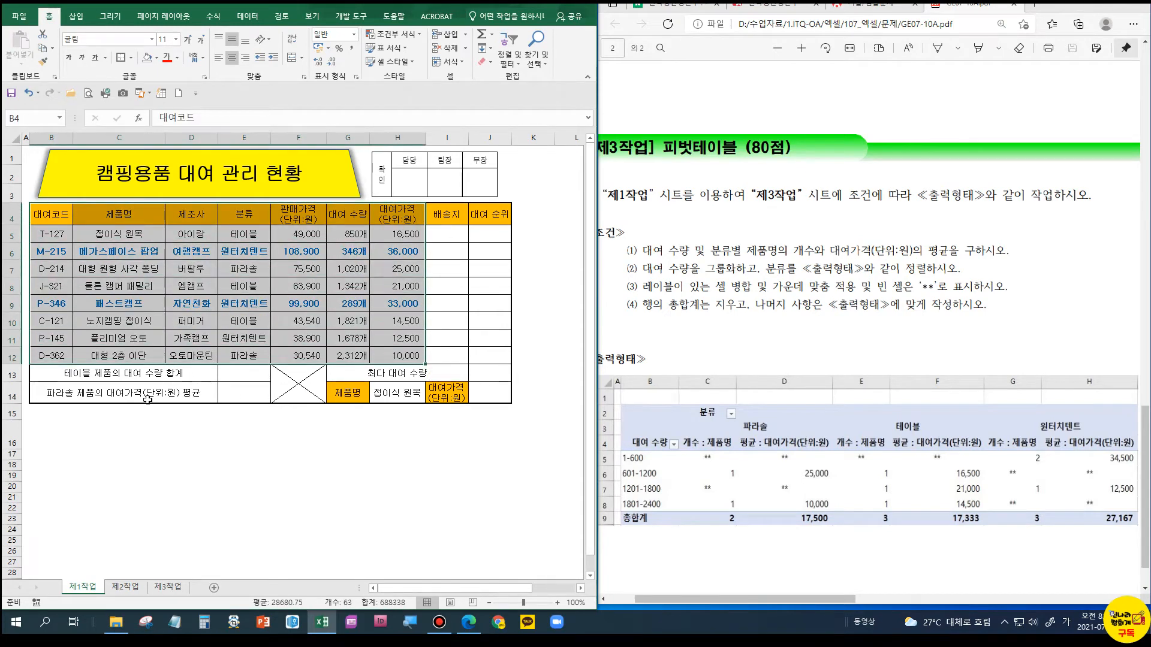
pyautogui.click(77, 16)
pyautogui.click(19, 63)
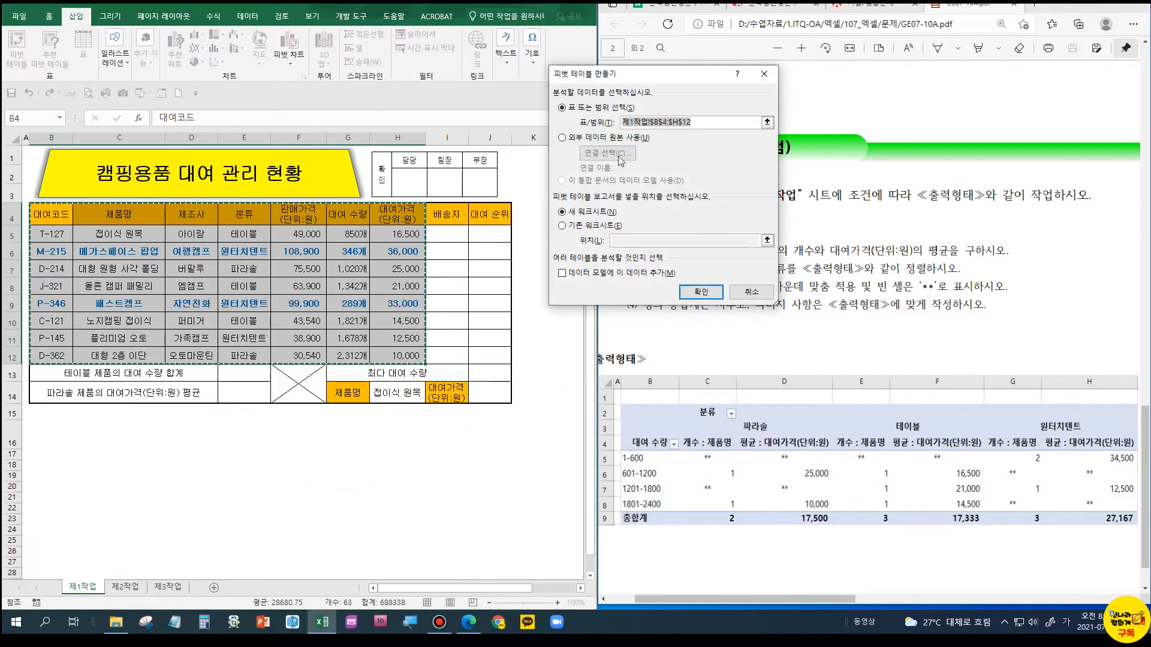
# Create a pivot table from 제1작업!$B$4:$H$12 in the existing worksheet 제3작업 at cell B2
pyautogui.click(587, 226)
pyautogui.click(638, 242)
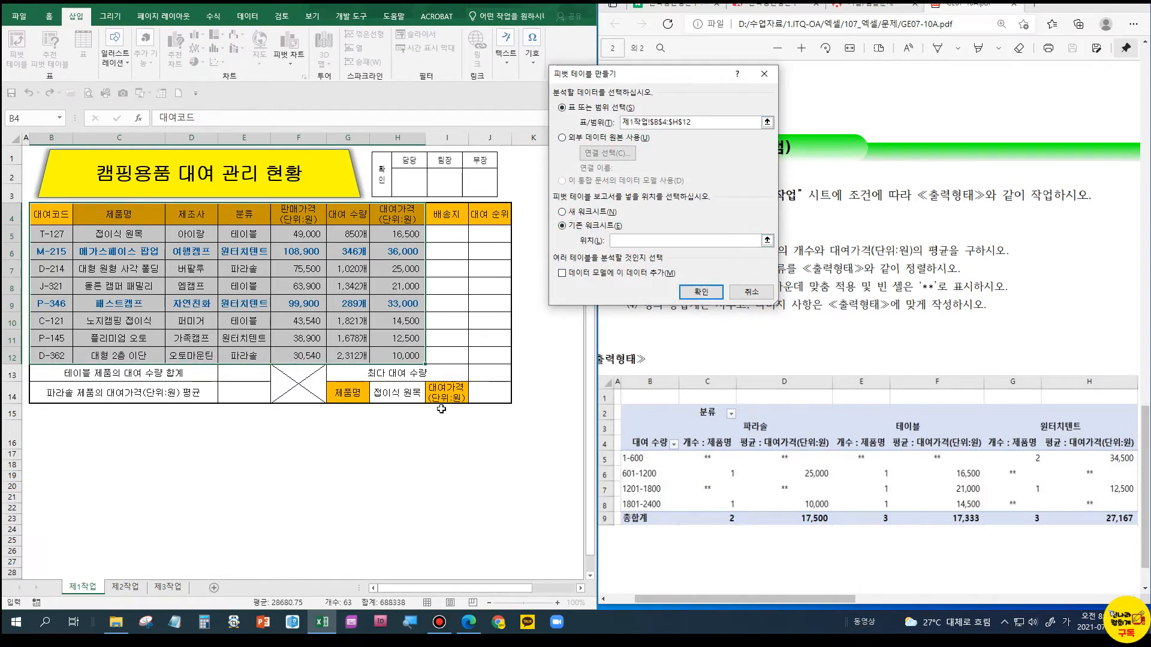
pyautogui.click(162, 587)
pyautogui.click(52, 160)
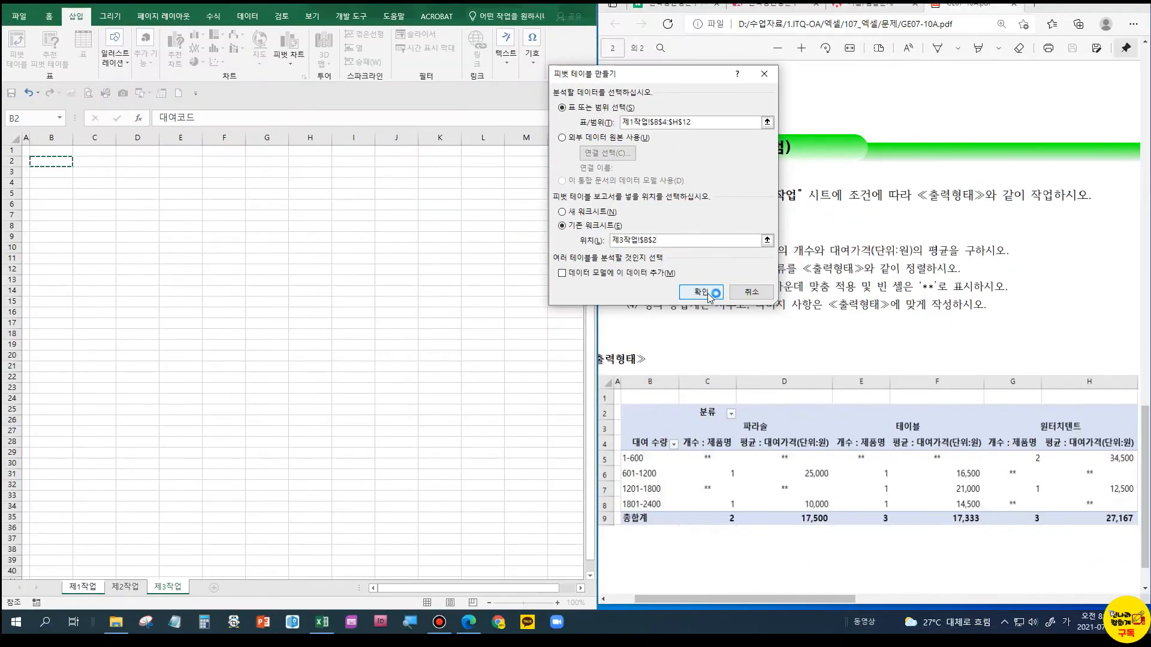
# Compare the quadrants of the expected output table with the filter, column, row and value areas of the field list
pyautogui.click(755, 177)
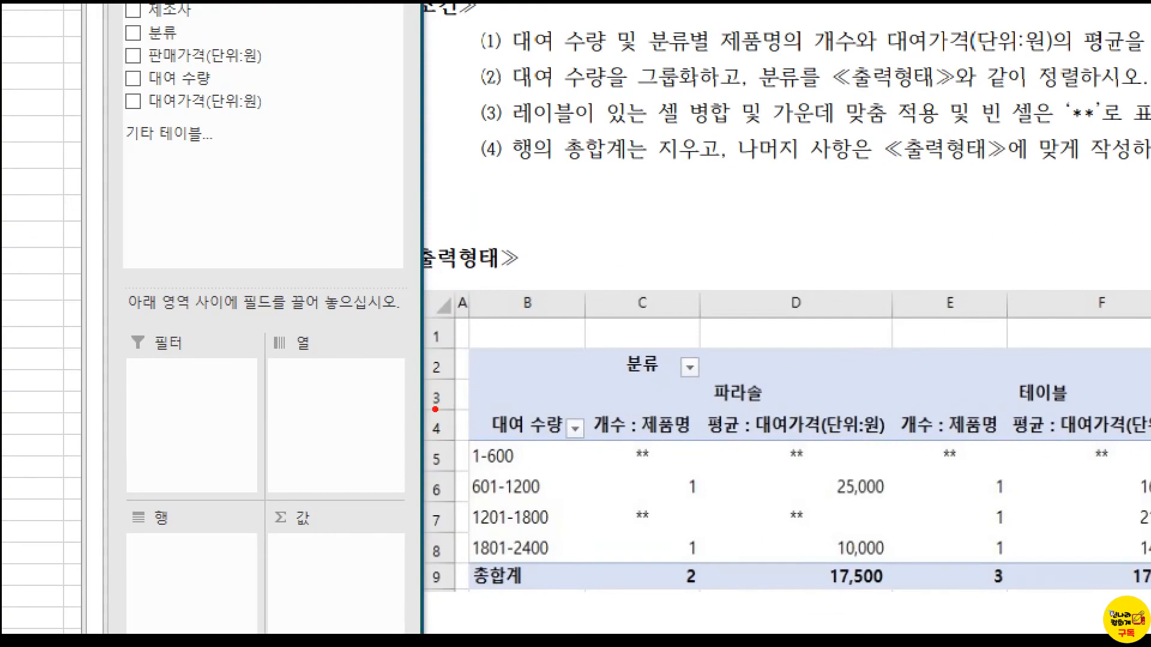
pyautogui.moveTo(471, 409); pyautogui.dragTo(746, 408)
pyautogui.moveTo(586, 297); pyautogui.dragTo(572, 632)
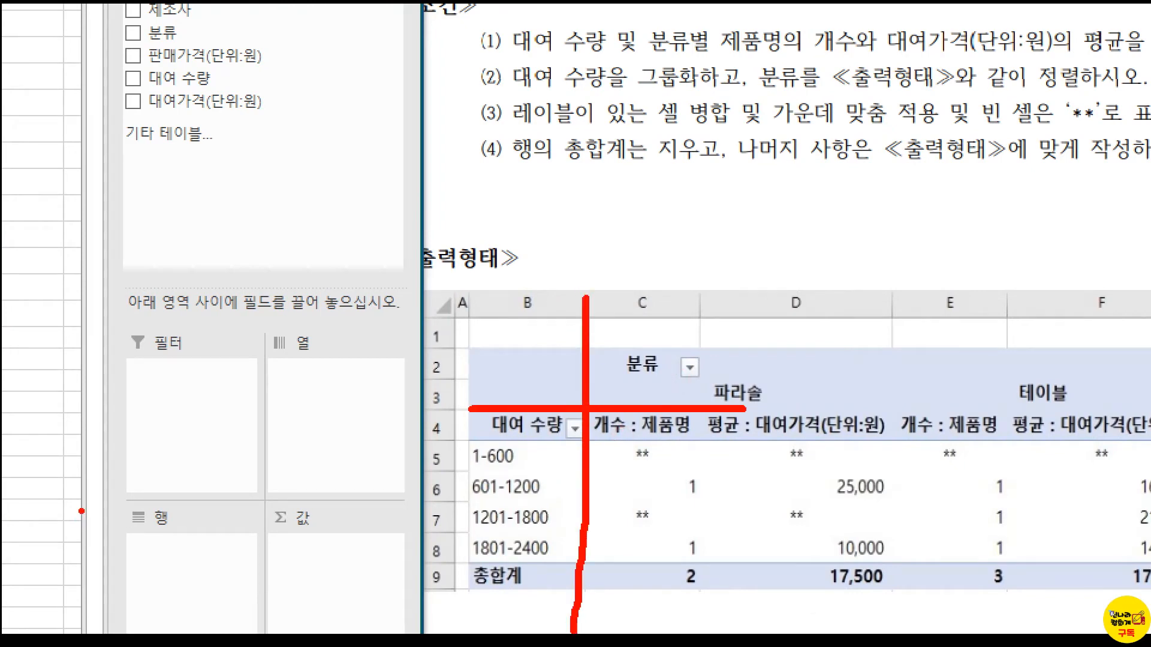
pyautogui.moveTo(119, 499); pyautogui.dragTo(430, 514)
pyautogui.moveTo(267, 330); pyautogui.dragTo(245, 633)
pyautogui.moveTo(518, 328); pyautogui.dragTo(581, 322)
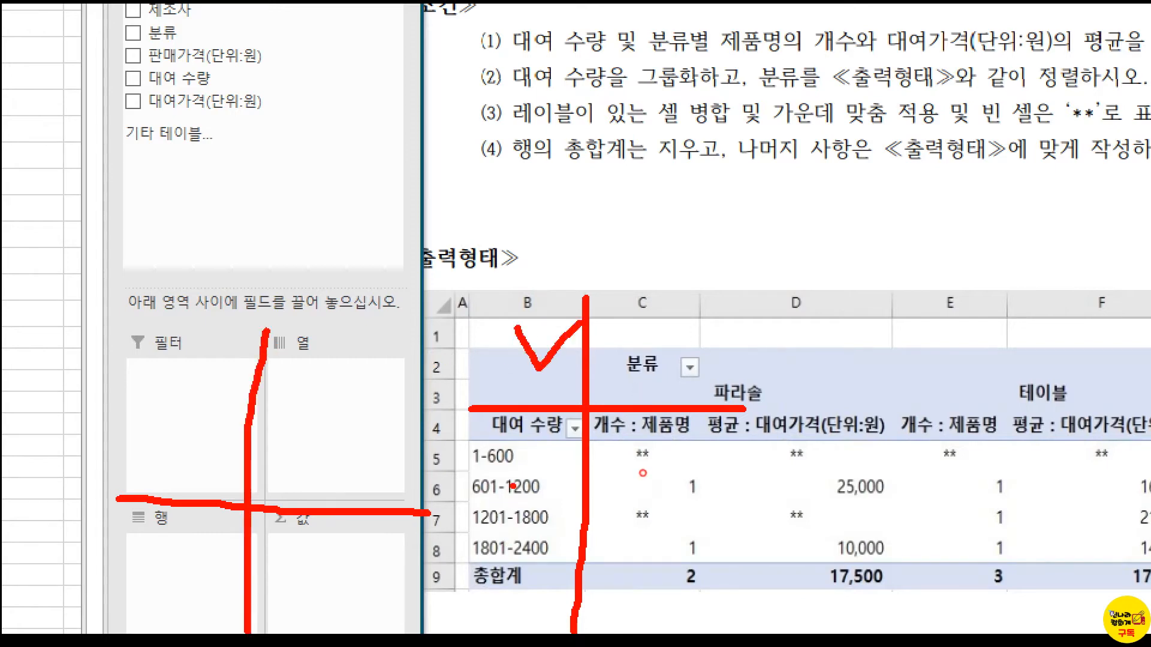
pyautogui.moveTo(513, 486); pyautogui.dragTo(581, 464)
pyautogui.moveTo(657, 313)
pyautogui.mouseDown()
pyautogui.moveTo(672, 337)
pyautogui.moveTo(691, 310)
pyautogui.mouseUp()
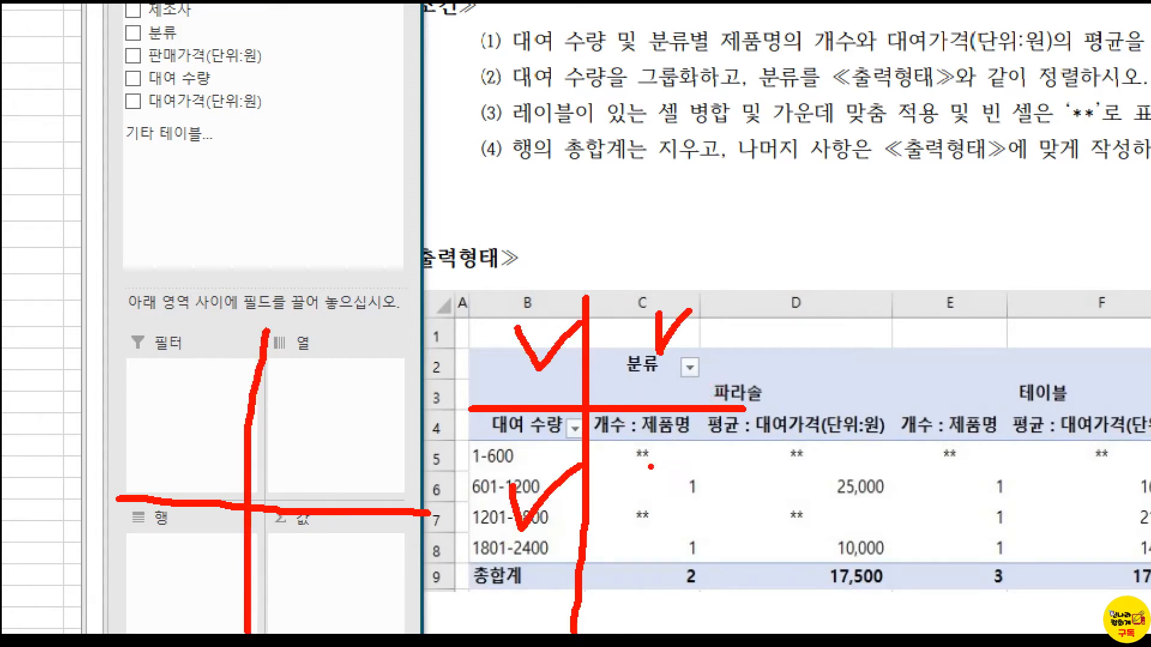
pyautogui.moveTo(668, 444); pyautogui.dragTo(697, 425)
pyautogui.press('Escape')
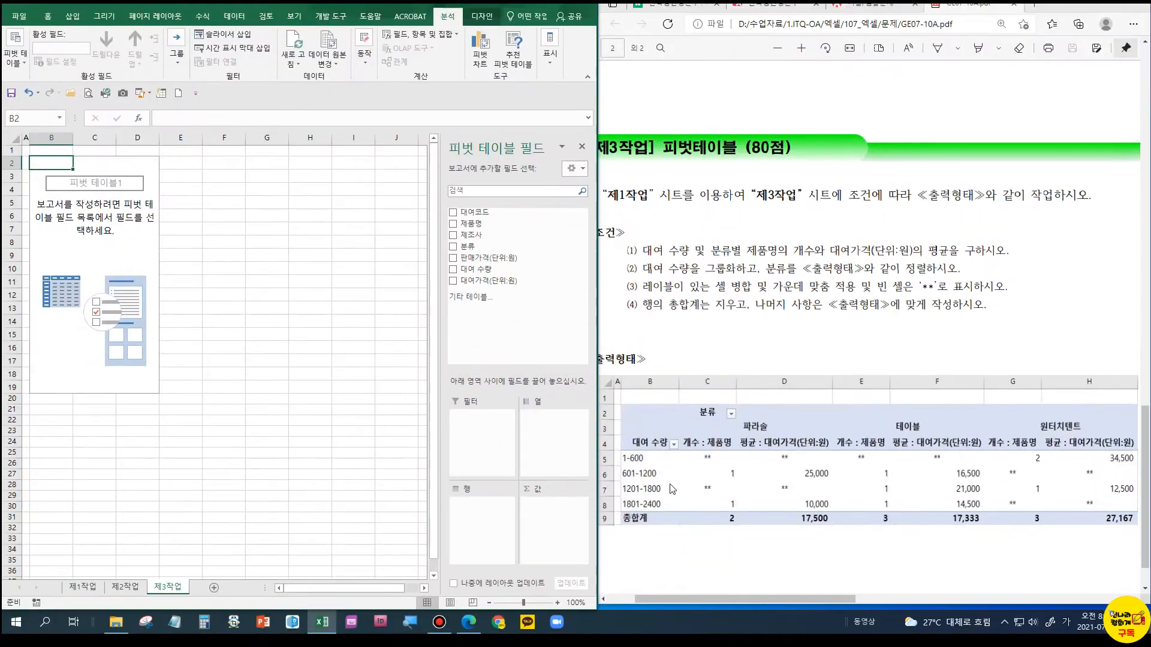
# Assign 대여 수량 to the pivot rows, 분류 to the columns, and 제품명 and 대여가격(단위:원) to the values
pyautogui.click(485, 441)
pyautogui.moveTo(473, 269); pyautogui.dragTo(489, 516)
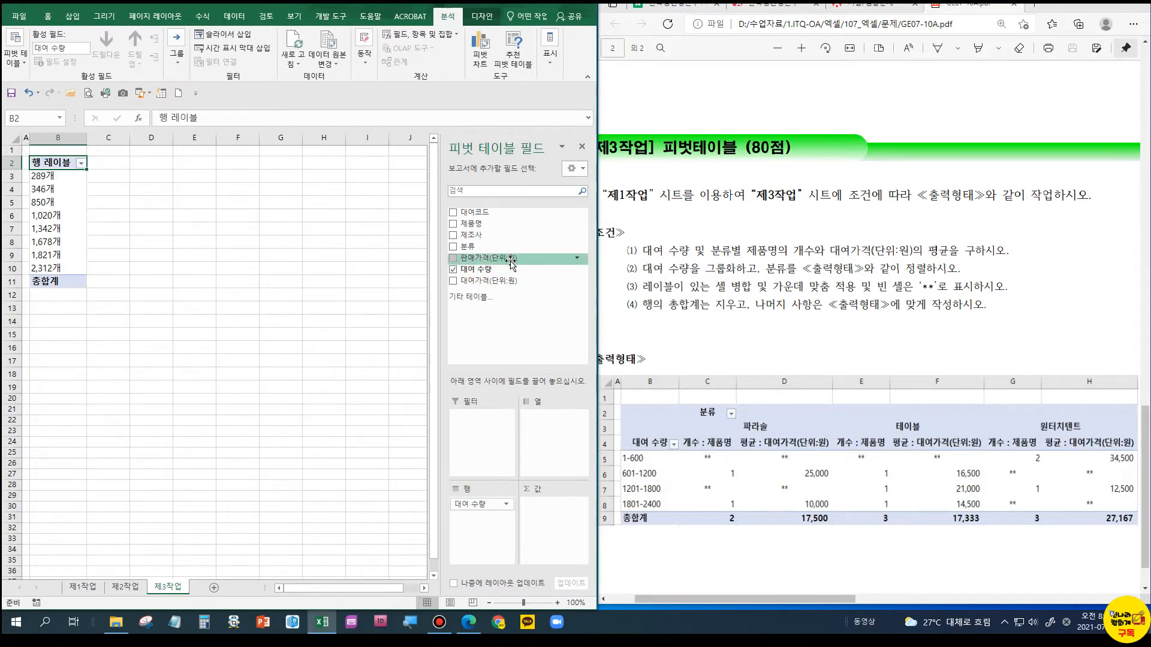
pyautogui.moveTo(500, 247); pyautogui.dragTo(565, 438)
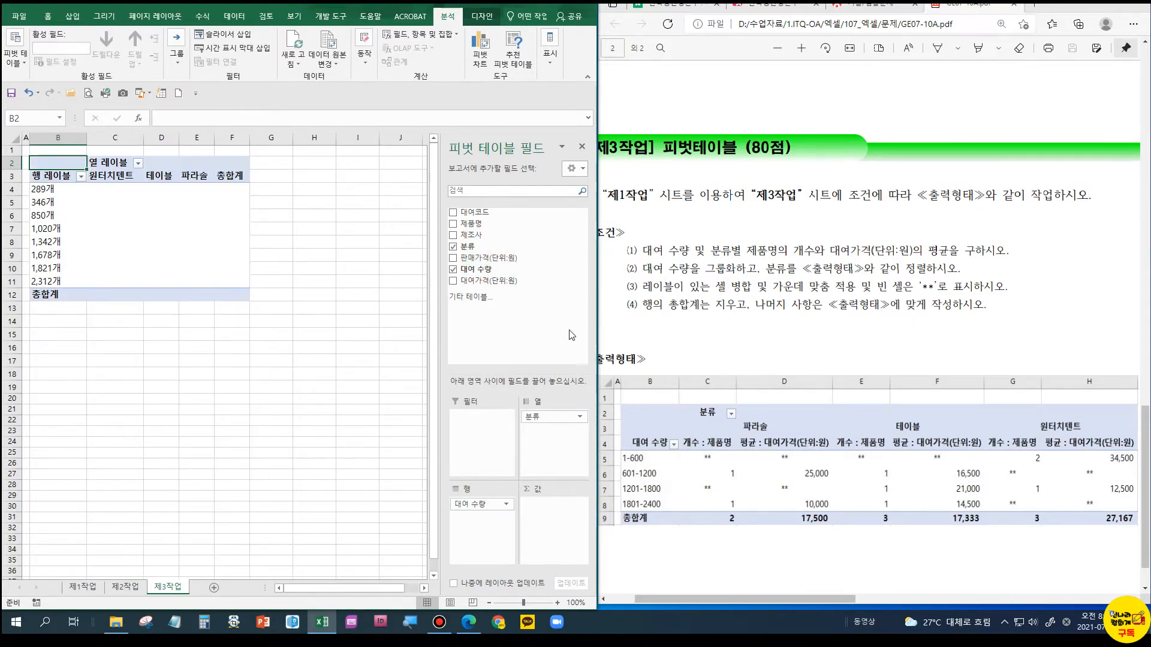
pyautogui.moveTo(470, 223); pyautogui.dragTo(543, 523)
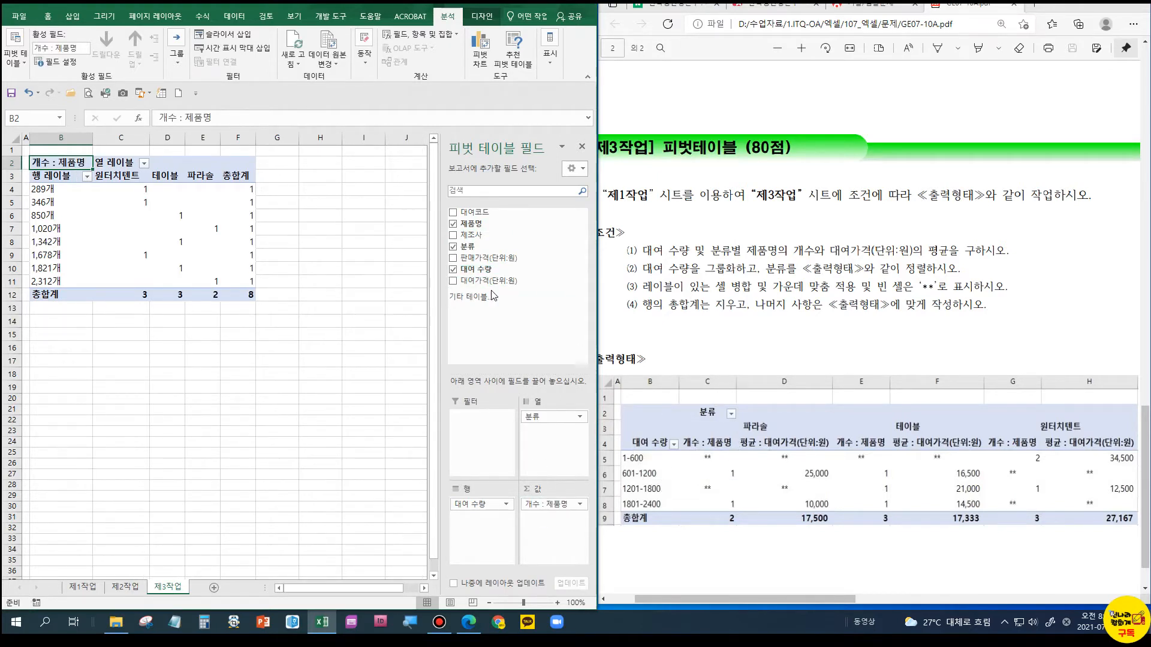
pyautogui.moveTo(488, 282); pyautogui.dragTo(562, 523)
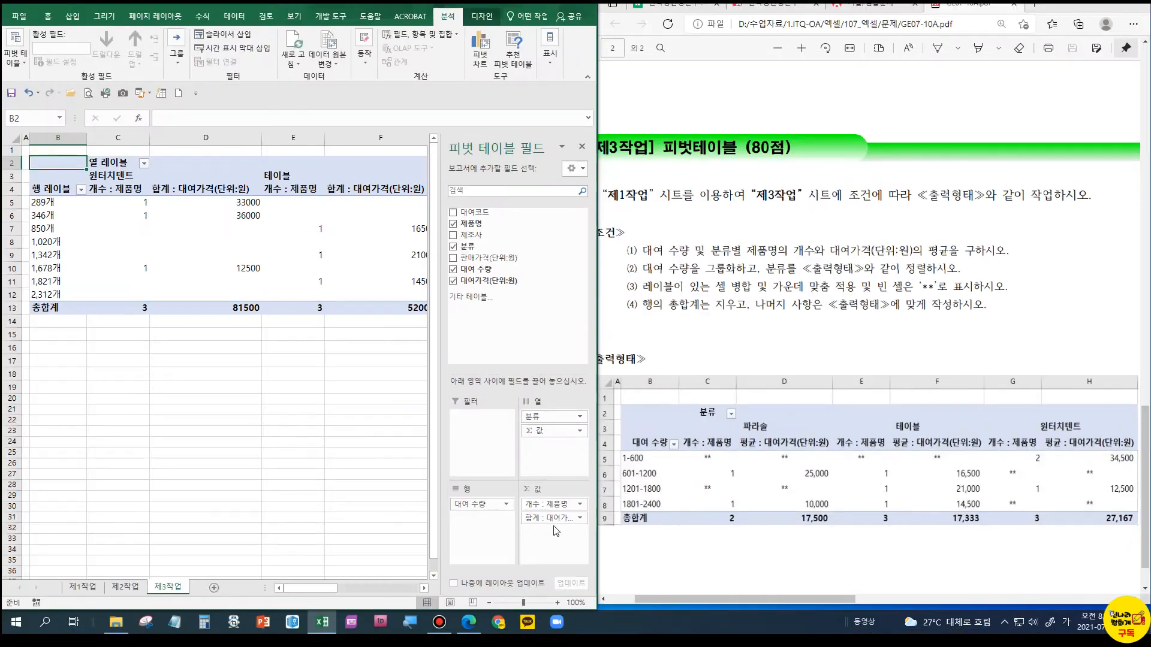
# Change the summary of the 대여가격(단위:원) value field to 평균 and close the field list
pyautogui.click(561, 519)
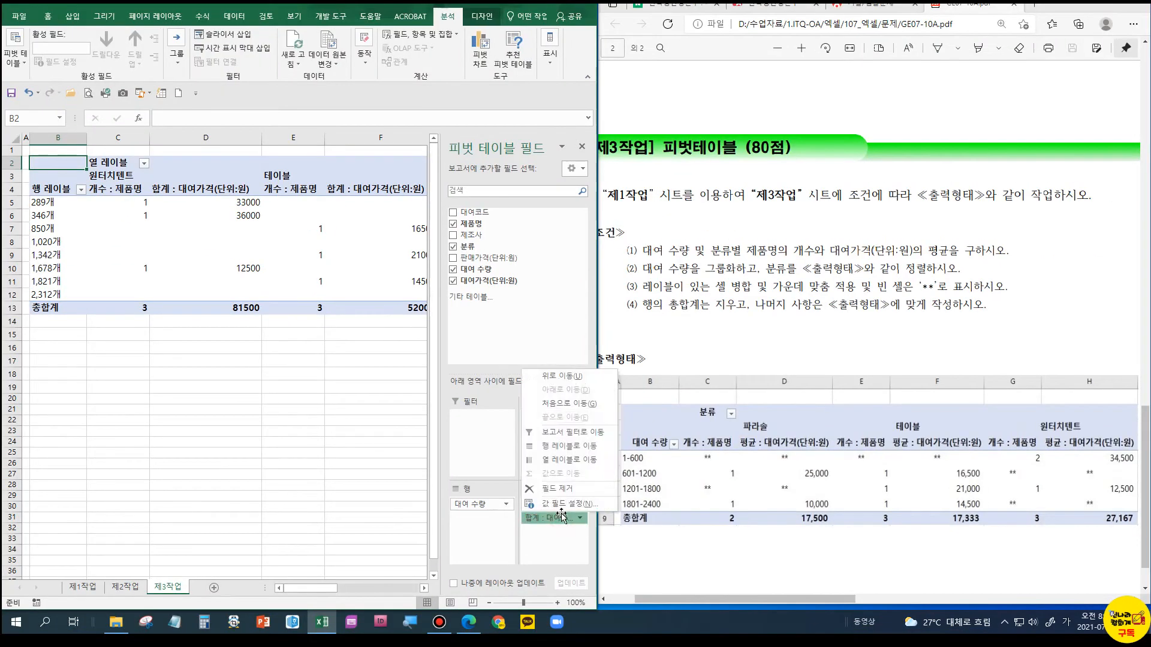
pyautogui.click(566, 504)
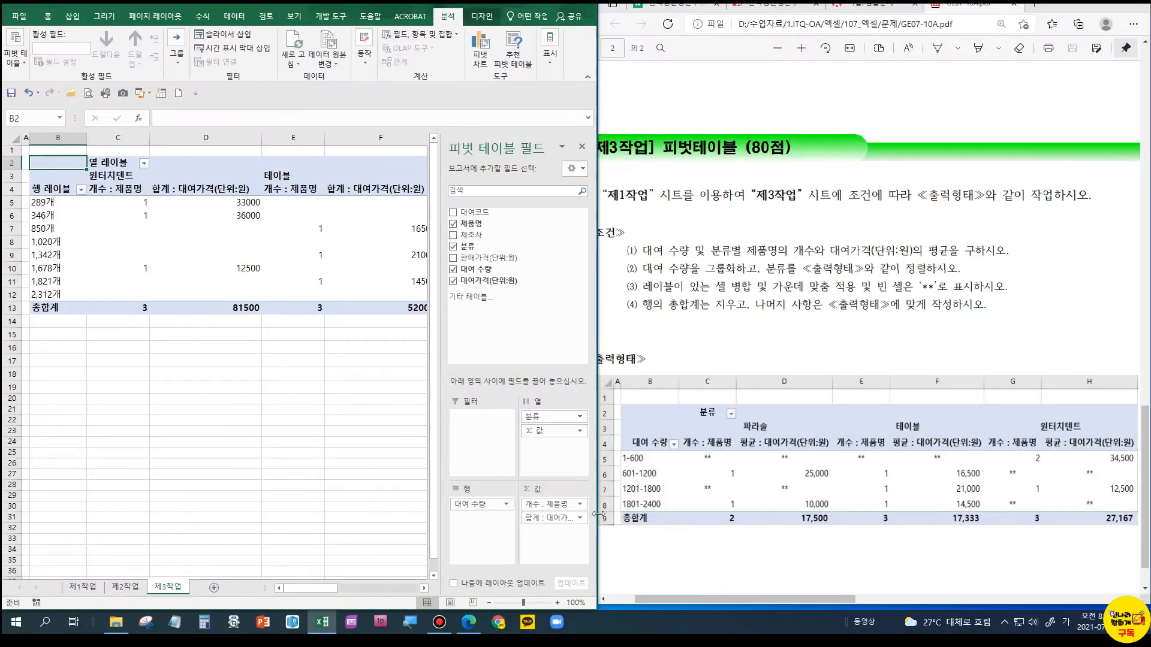
pyautogui.click(562, 519)
pyautogui.click(566, 504)
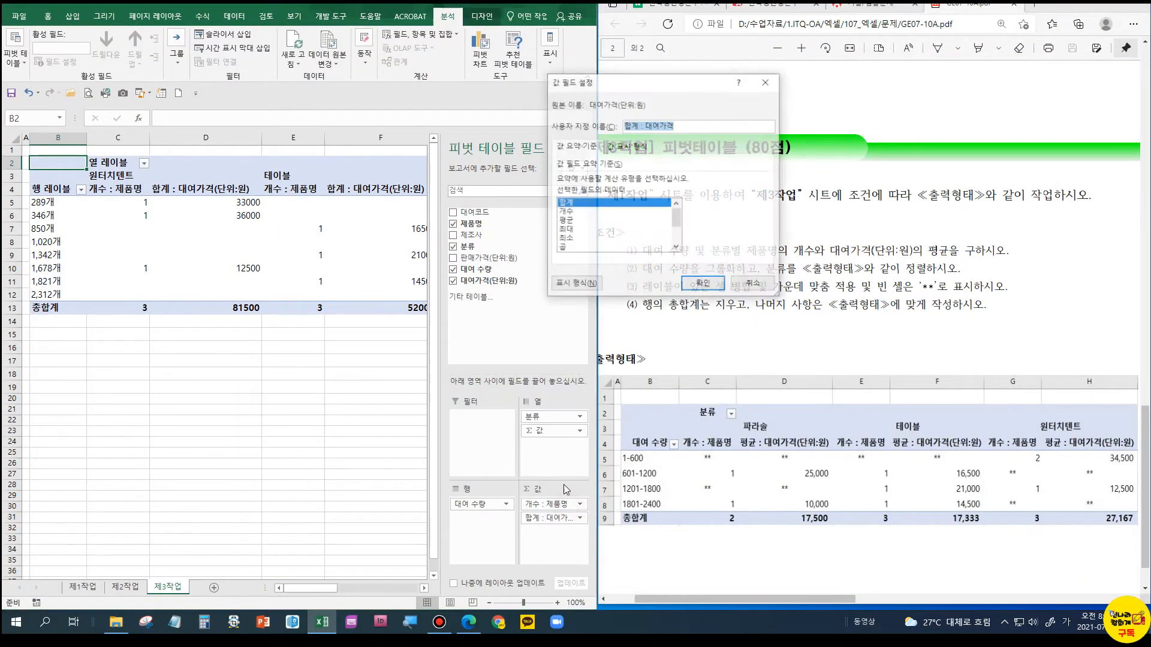
pyautogui.click(566, 221)
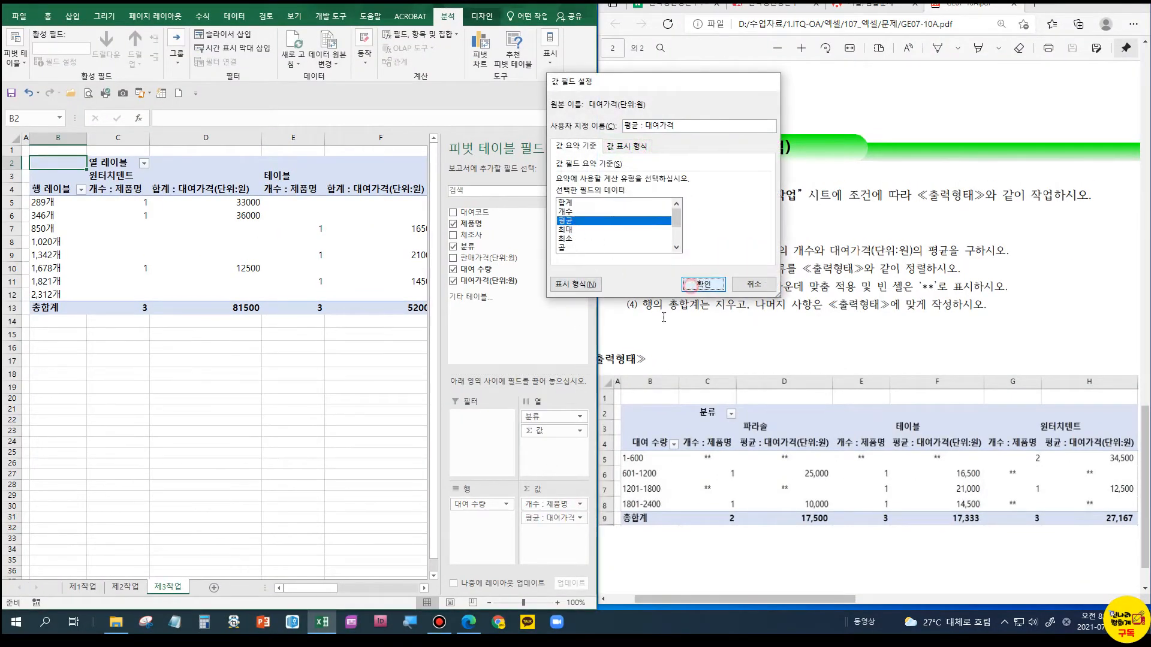
pyautogui.click(690, 286)
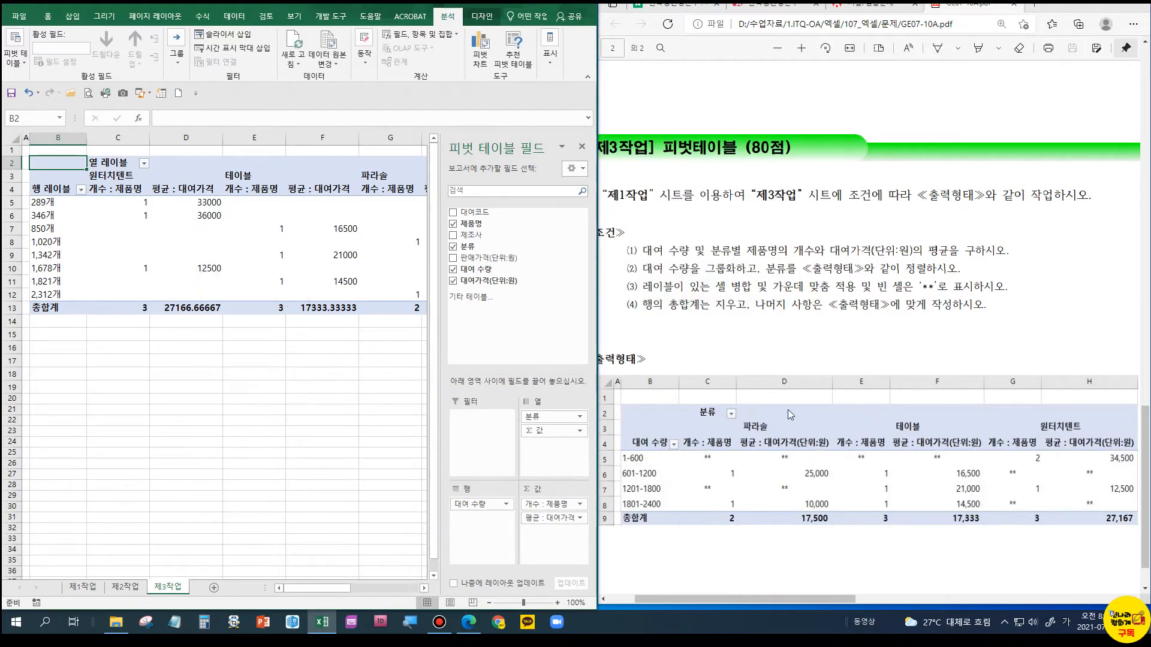
pyautogui.click(581, 147)
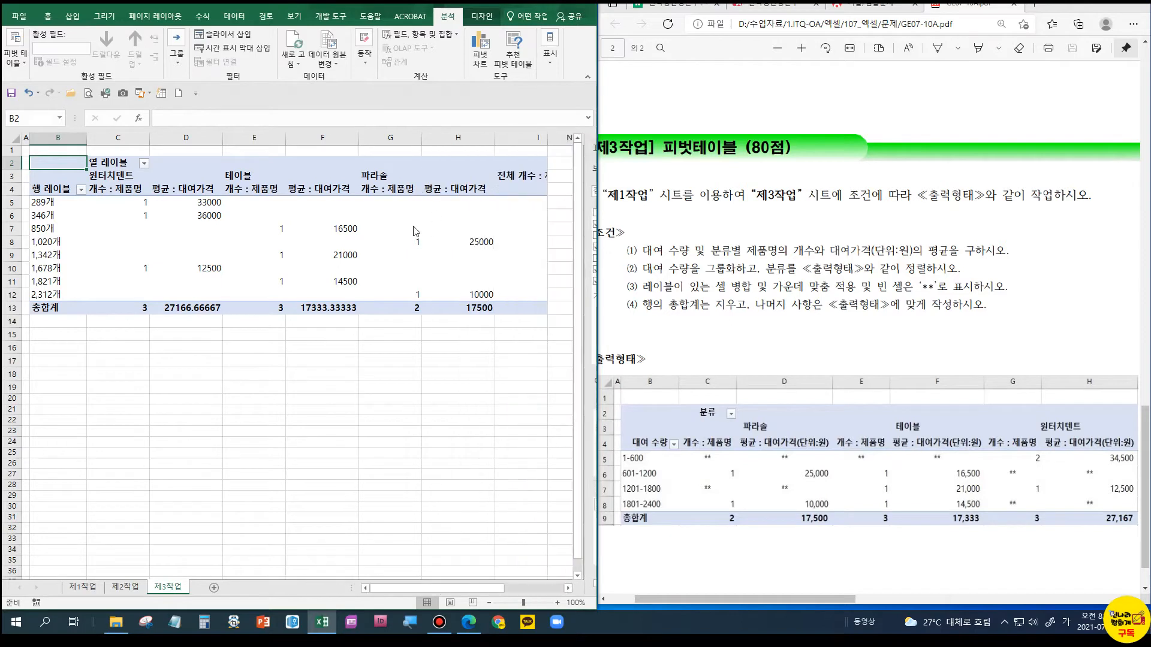
# Rename the pivot table's row label header to 대여 수량 and its column label header to 분류
pyautogui.click(56, 192)
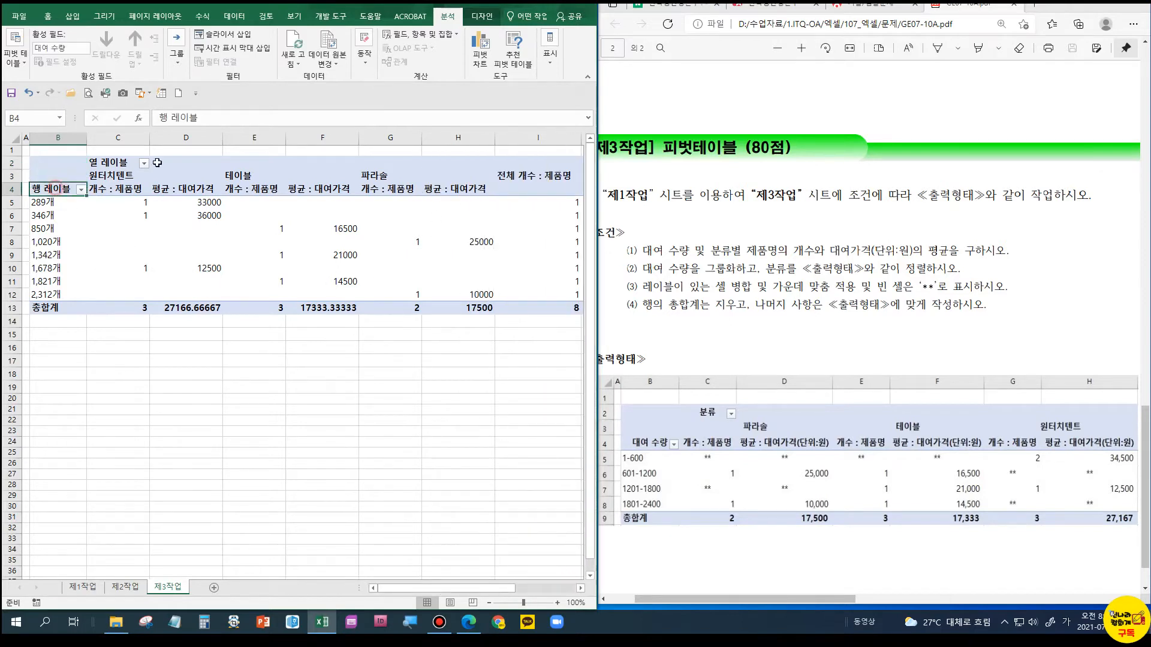
pyautogui.moveTo(209, 119); pyautogui.dragTo(153, 119)
pyautogui.write('대여 수량')
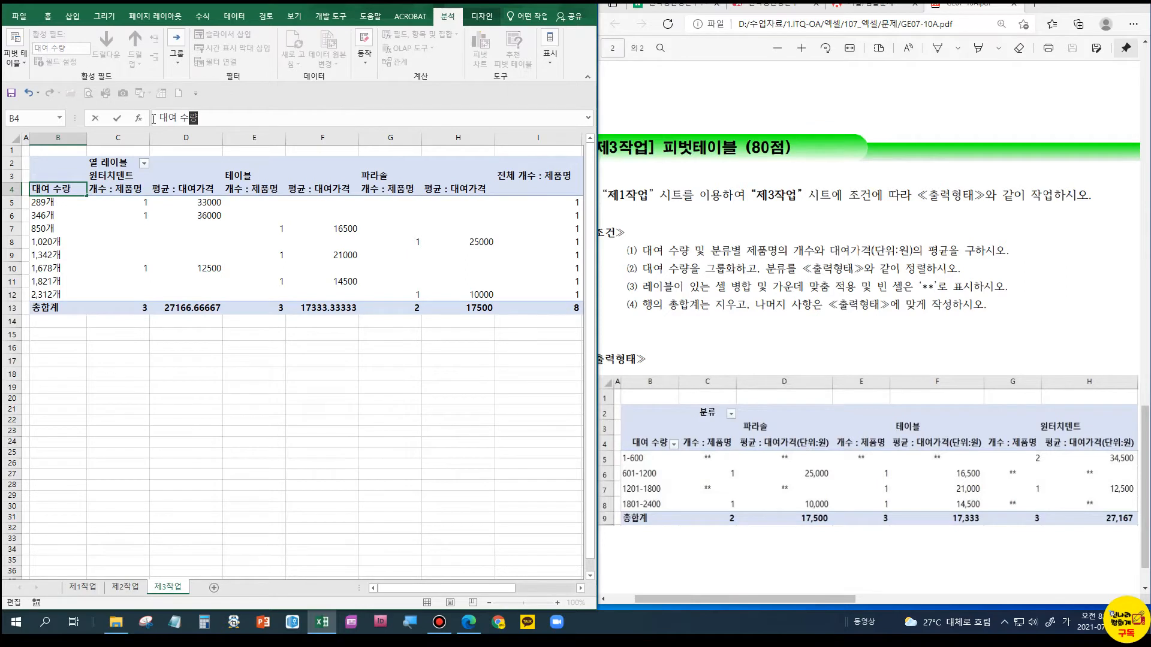
pyautogui.press('Return')
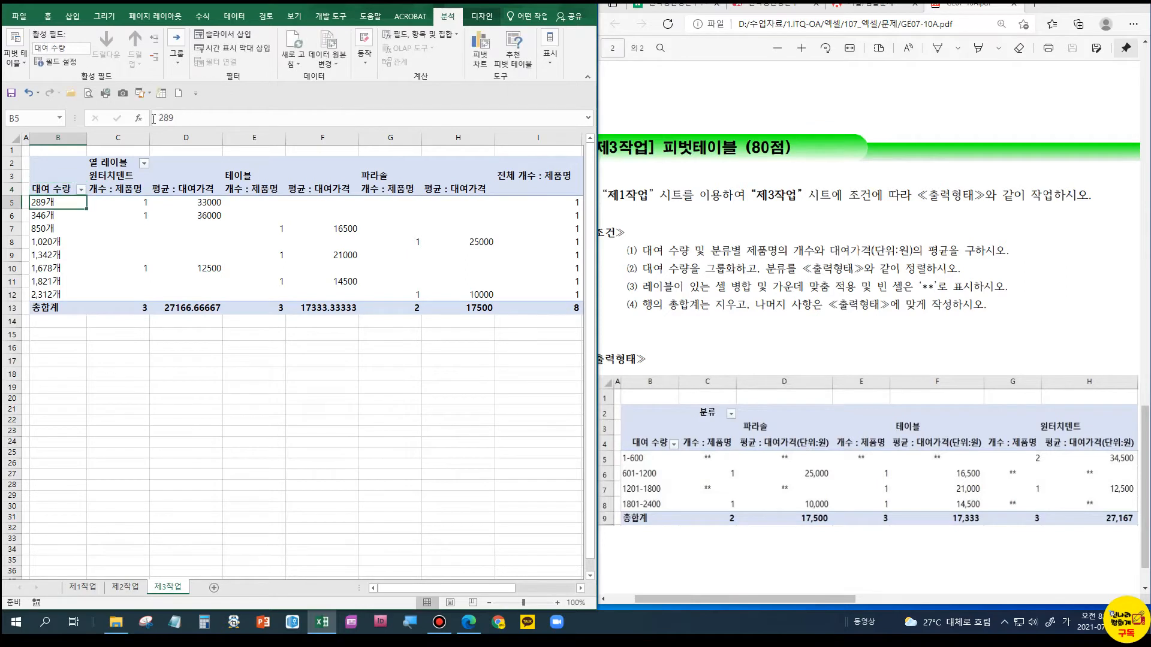
pyautogui.click(114, 163)
pyautogui.moveTo(203, 117); pyautogui.dragTo(154, 116)
pyautogui.write('분류')
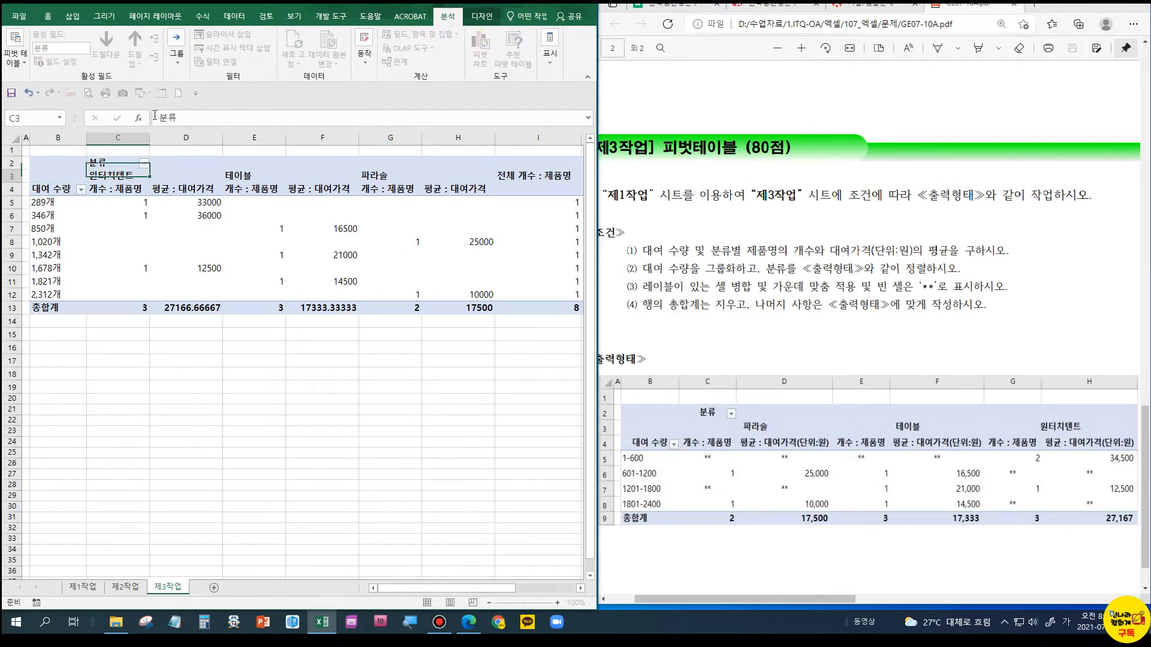
pyautogui.press('Return')
# Try to group the 대여 수량 row labels as one multi-cell selection, and undo that grouping
pyautogui.click(42, 202)
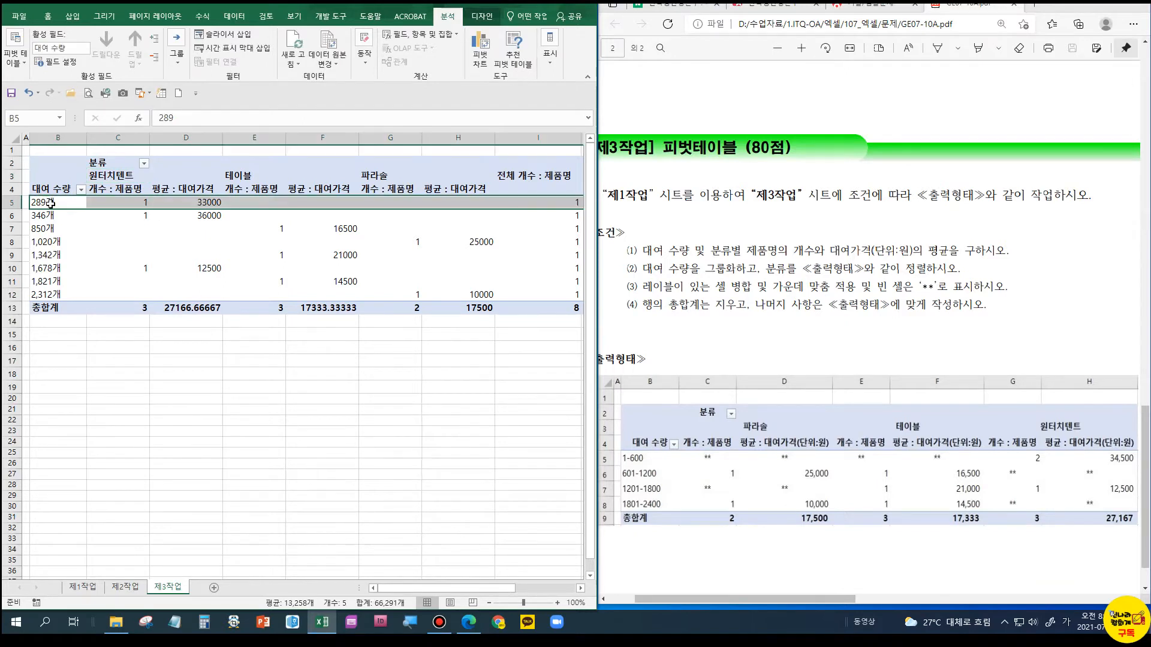
pyautogui.rightClick(52, 205)
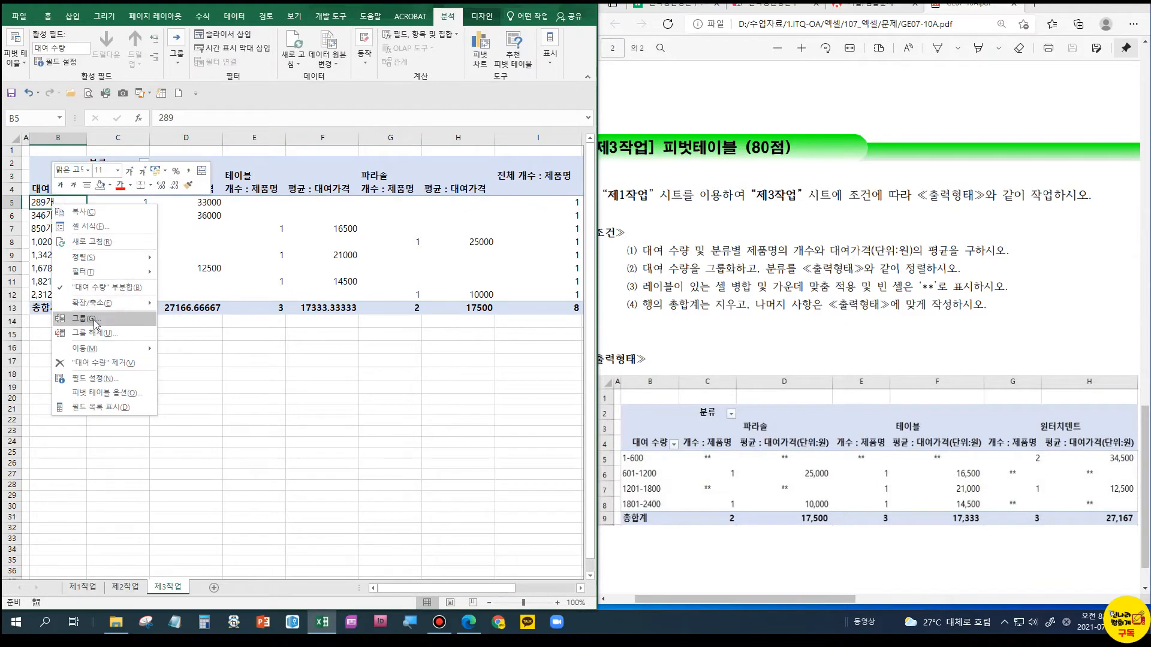
pyautogui.click(44, 204)
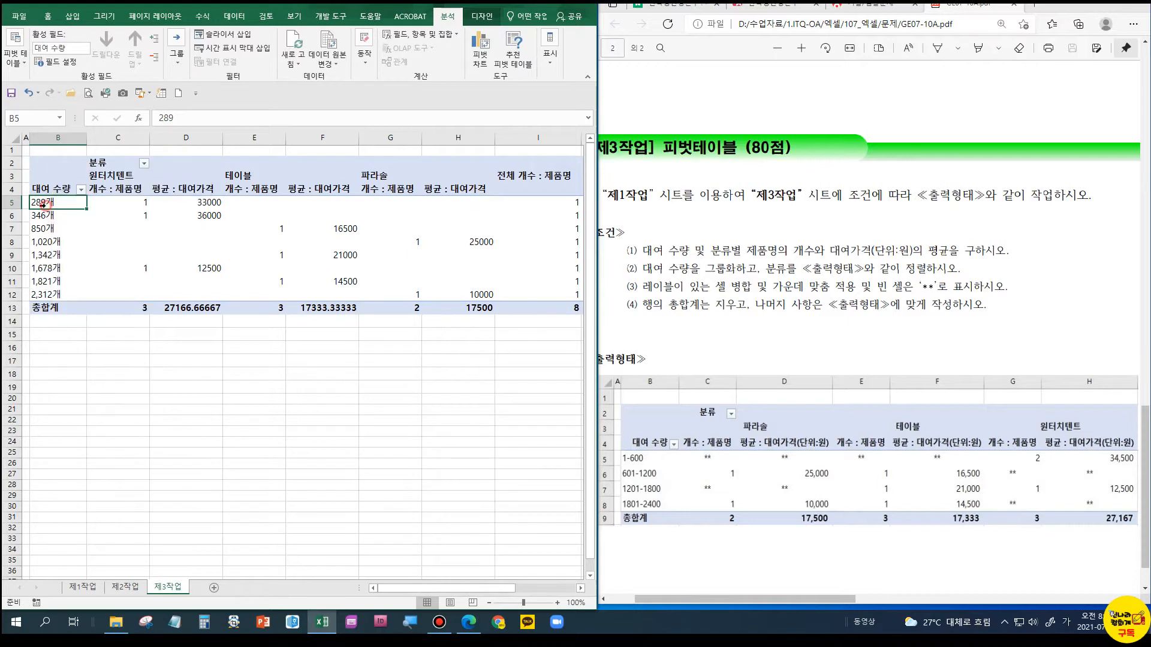
pyautogui.click(46, 202)
pyautogui.moveTo(45, 202); pyautogui.dragTo(45, 295)
pyautogui.click(65, 278)
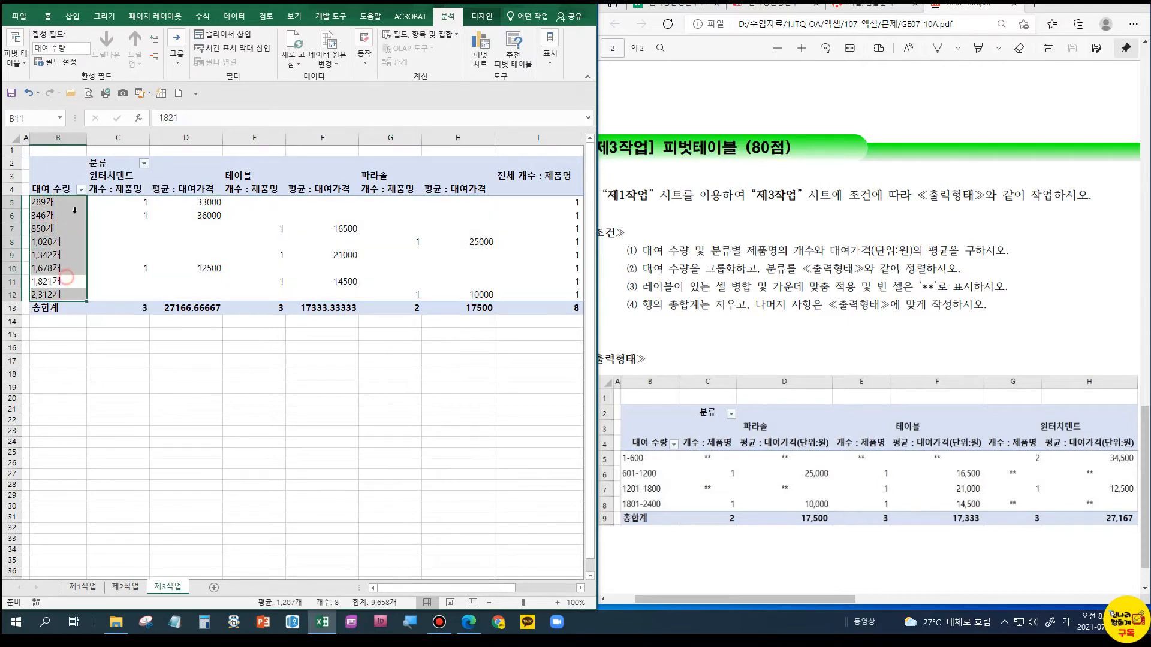
pyautogui.click(76, 205)
pyautogui.moveTo(76, 205); pyautogui.dragTo(69, 294)
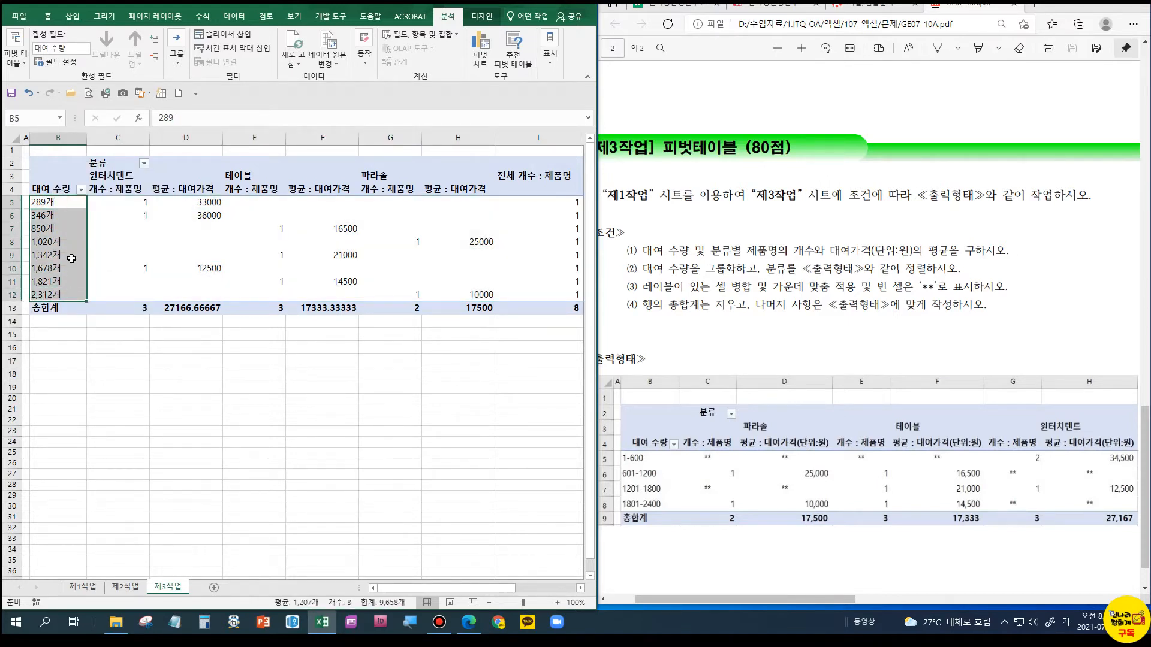
pyautogui.rightClick(68, 206)
pyautogui.click(114, 322)
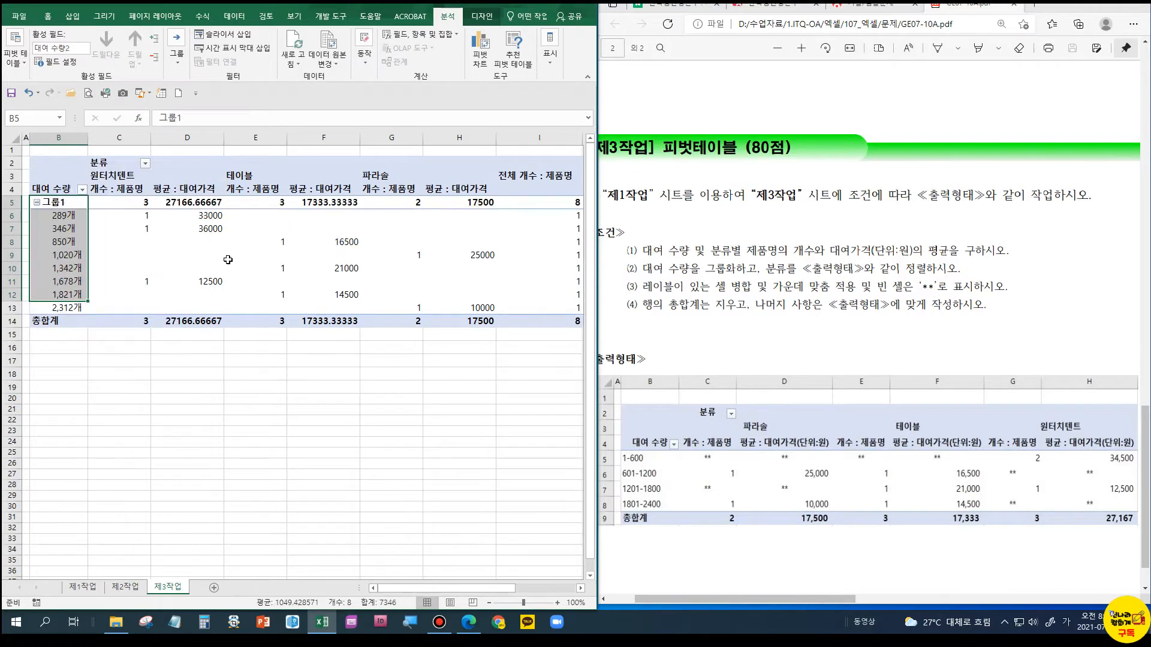
pyautogui.hotkey('ctrl', 'z')
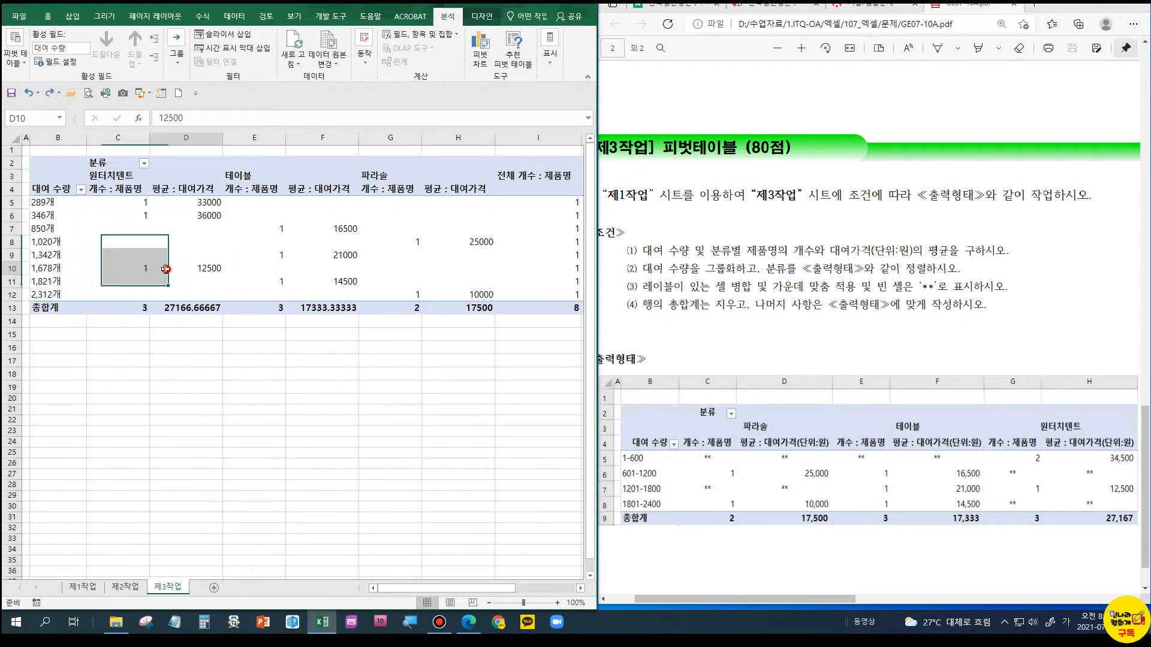
# Open the grouping settings from the first 대여 수량 label and check the starting number of the ranges in the expected output
pyautogui.rightClick(57, 206)
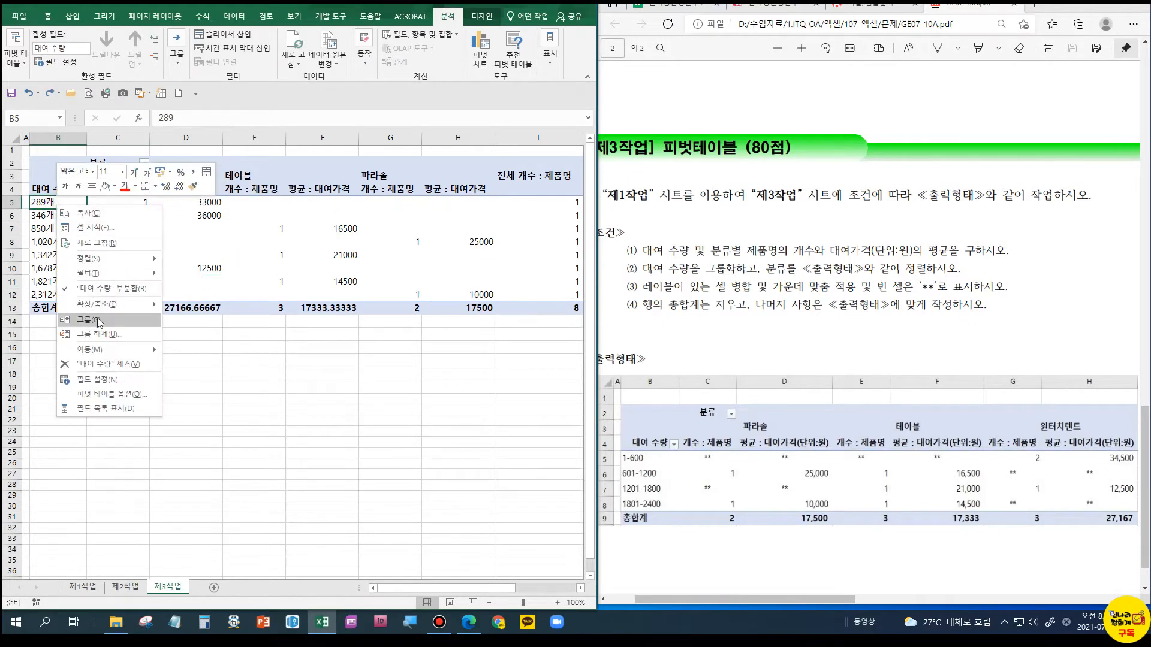
pyautogui.click(100, 322)
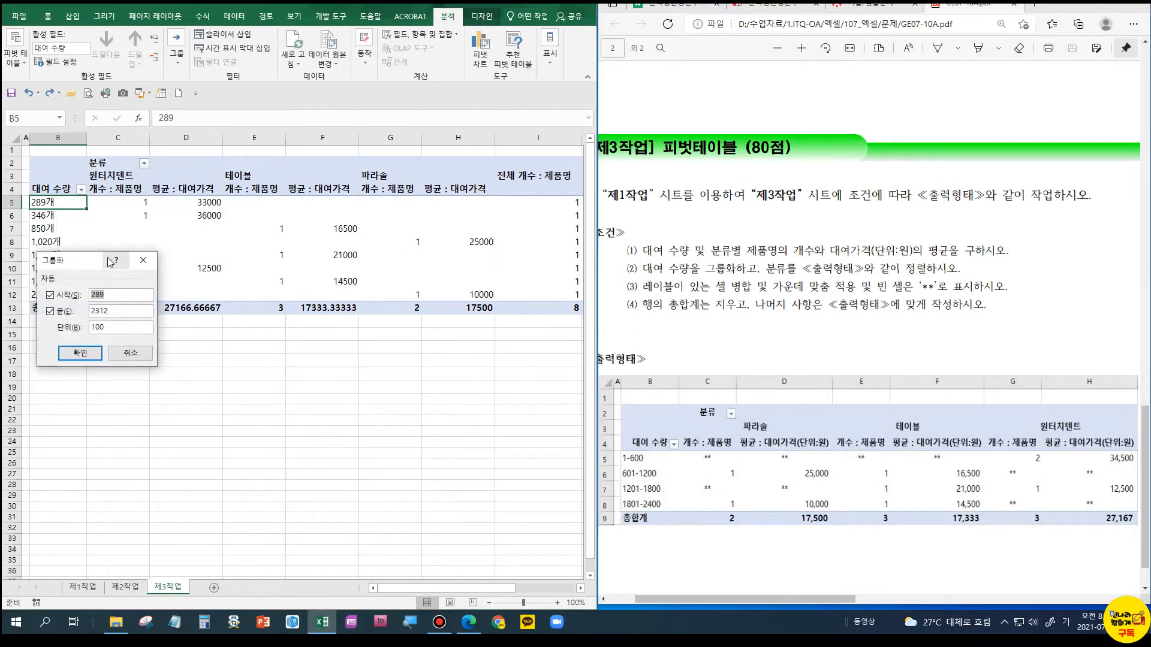
pyautogui.moveTo(115, 259); pyautogui.dragTo(90, 264)
pyautogui.click(644, 473)
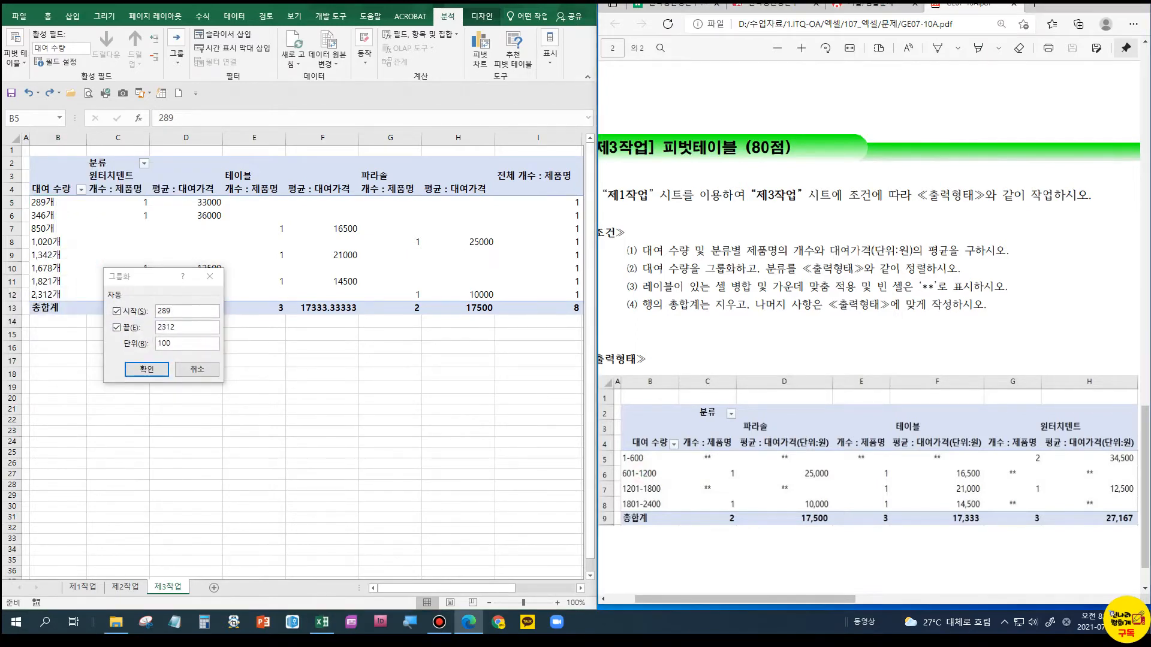
pyautogui.hotkey('ctrl', '1')
pyautogui.click(644, 473)
pyautogui.moveTo(605, 427)
pyautogui.mouseDown()
pyautogui.moveTo(596, 446)
pyautogui.moveTo(611, 428)
pyautogui.mouseUp()
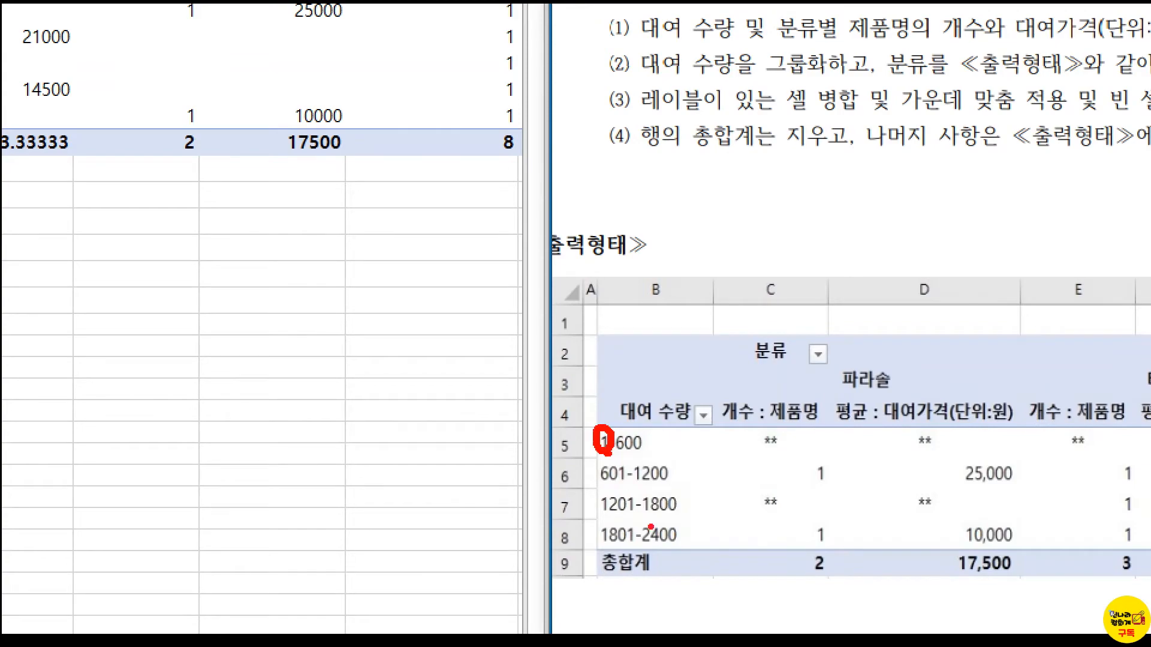
pyautogui.press('Escape')
pyautogui.click(700, 537)
pyautogui.scroll(2, 701, 544)
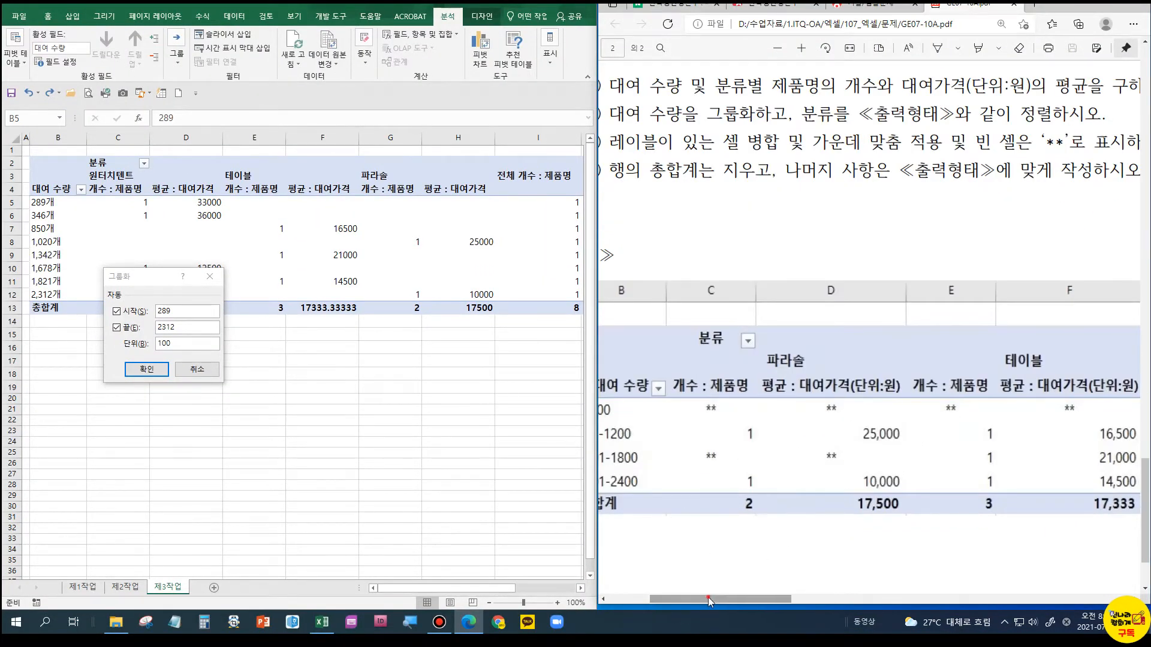
pyautogui.moveTo(707, 597); pyautogui.dragTo(680, 602)
# Group the 대여 수량 row labels from 1 to 2400 in intervals of 600
pyautogui.click(128, 316)
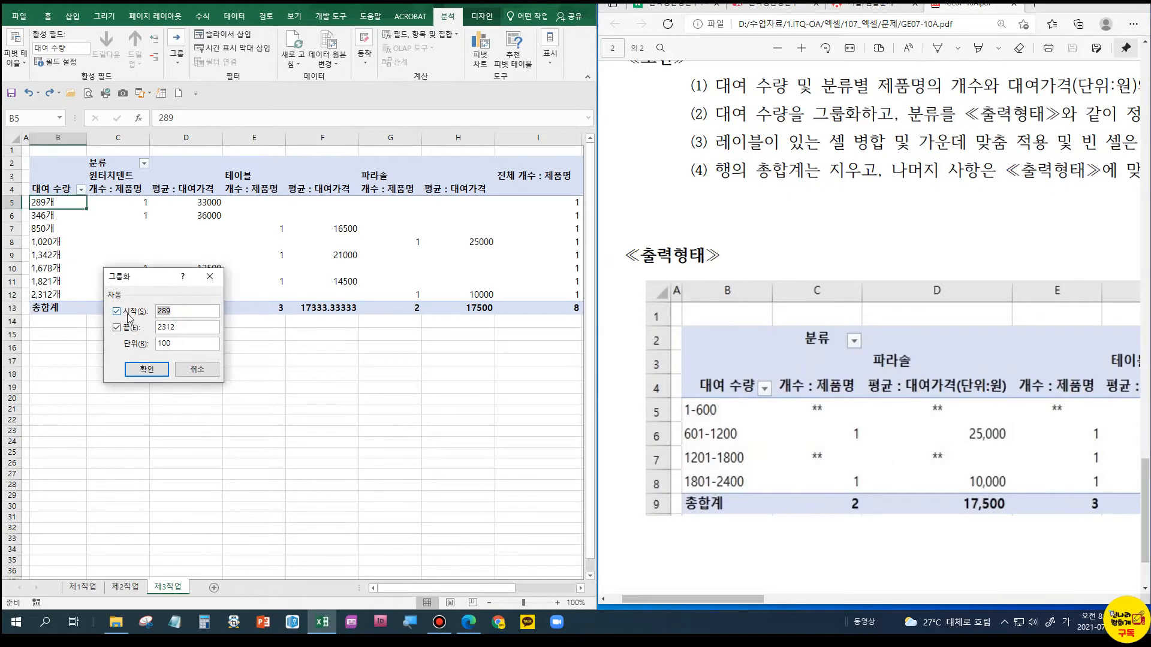
pyautogui.press('Tab')
pyautogui.write('24')
pyautogui.hotkey('ctrl', '1')
pyautogui.click(704, 417)
pyautogui.moveTo(645, 384); pyautogui.dragTo(748, 425)
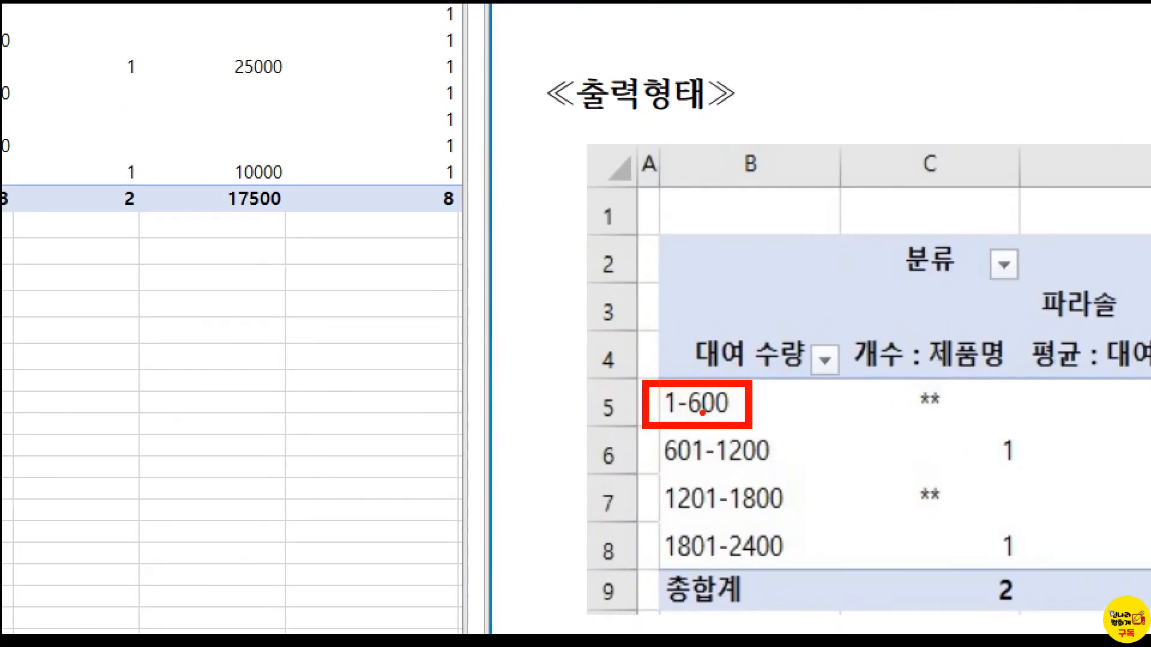
pyautogui.press('Escape')
pyautogui.click(173, 345)
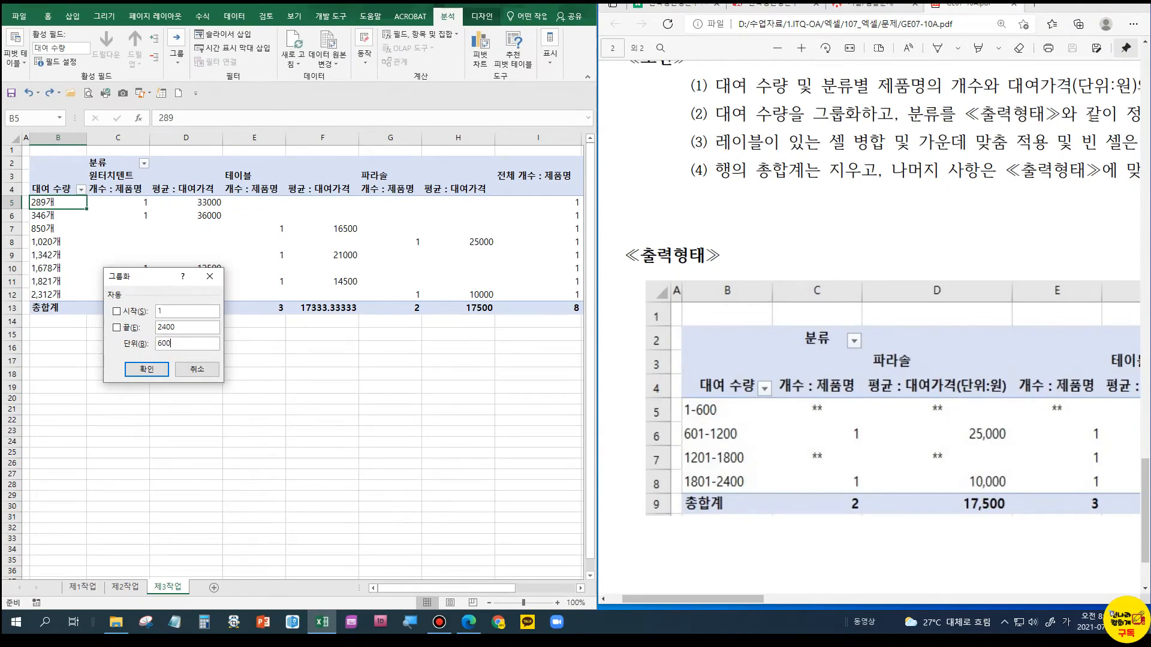
pyautogui.click(146, 369)
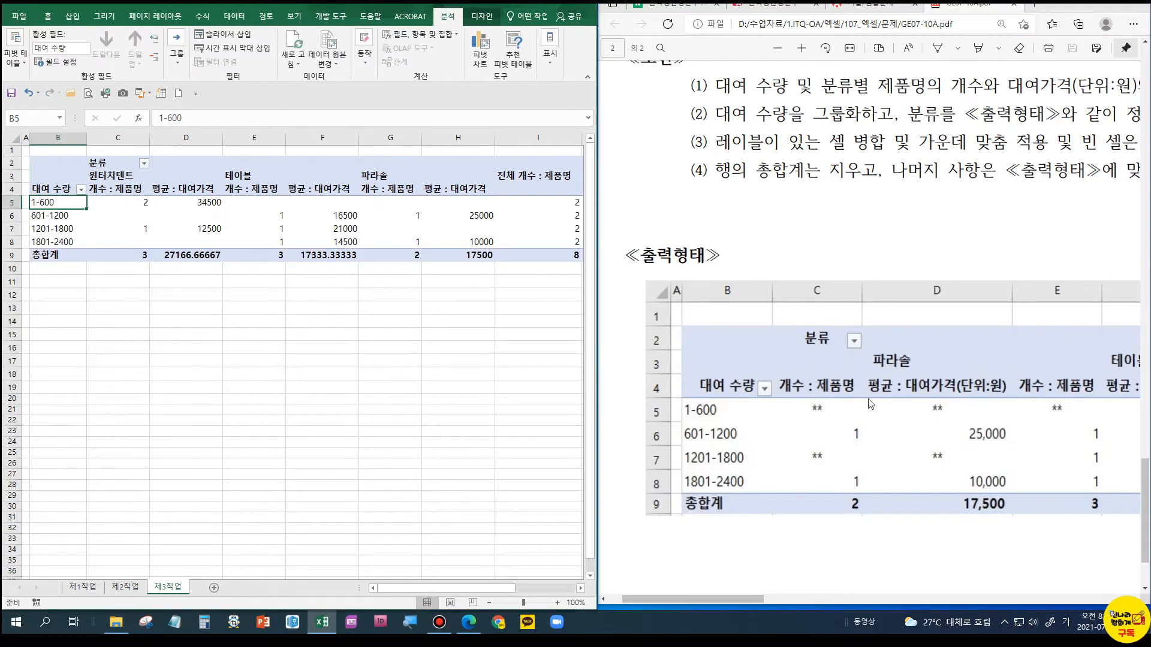
# Rename the average rental price value field to 평균 : 대여가격(단위:원), as in the expected output
pyautogui.scroll(2, 823, 380)
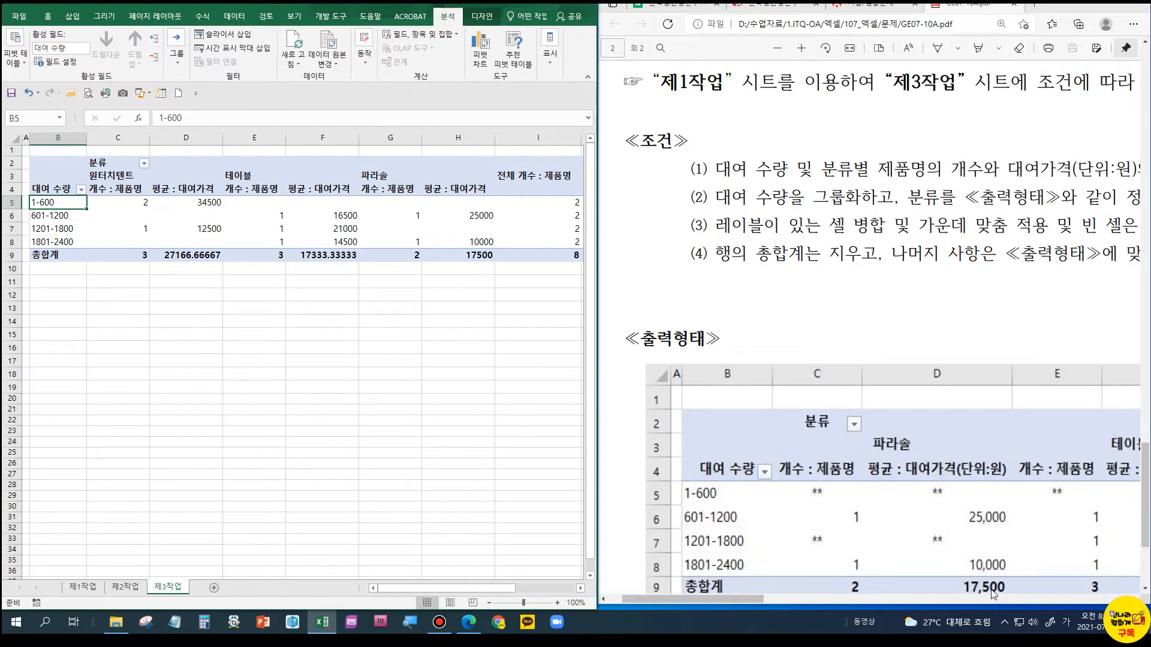
pyautogui.click(175, 189)
pyautogui.click(234, 119)
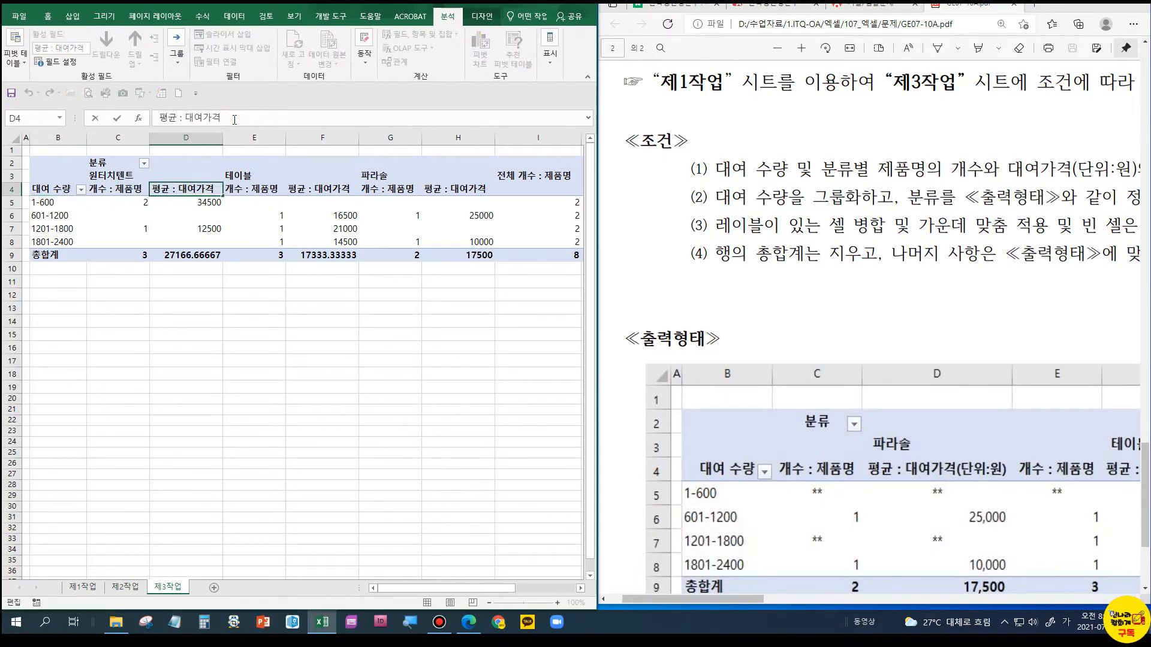
pyautogui.write('(단위')
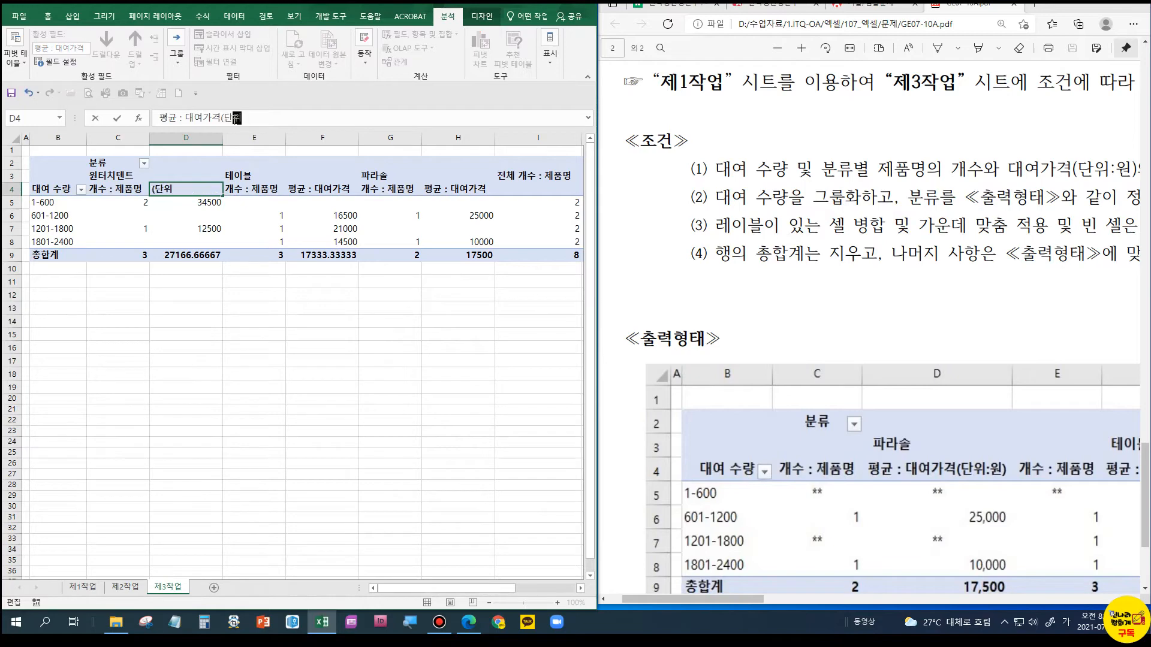
pyautogui.write(':워')
pyautogui.write(')')
pyautogui.press('Return')
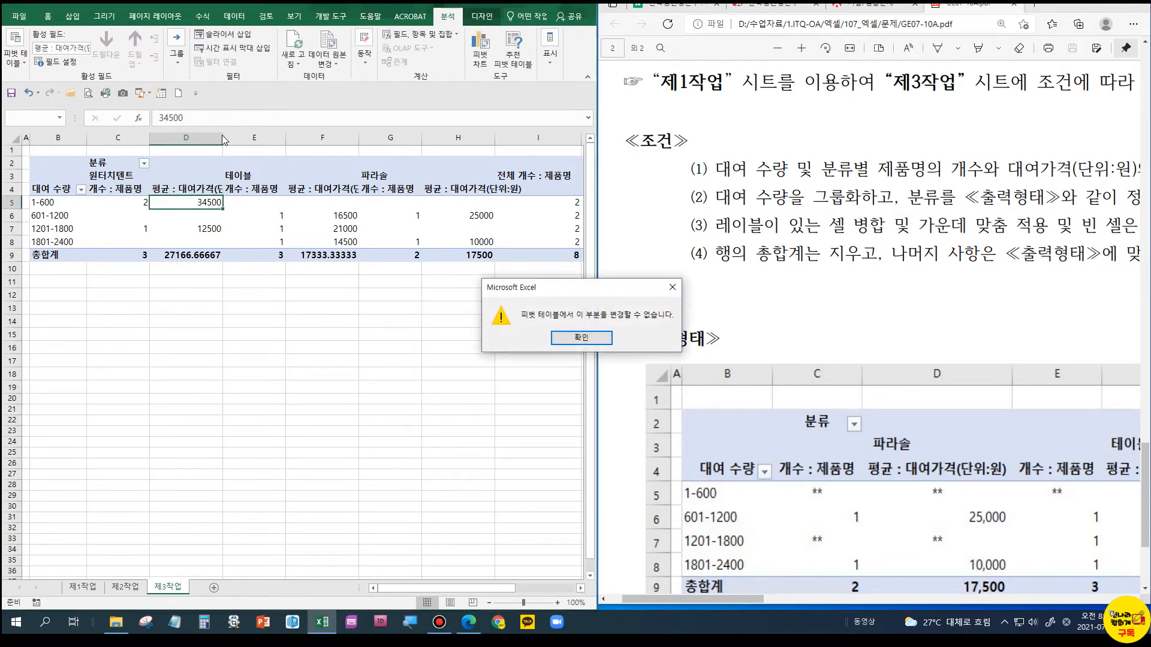
pyautogui.click(606, 344)
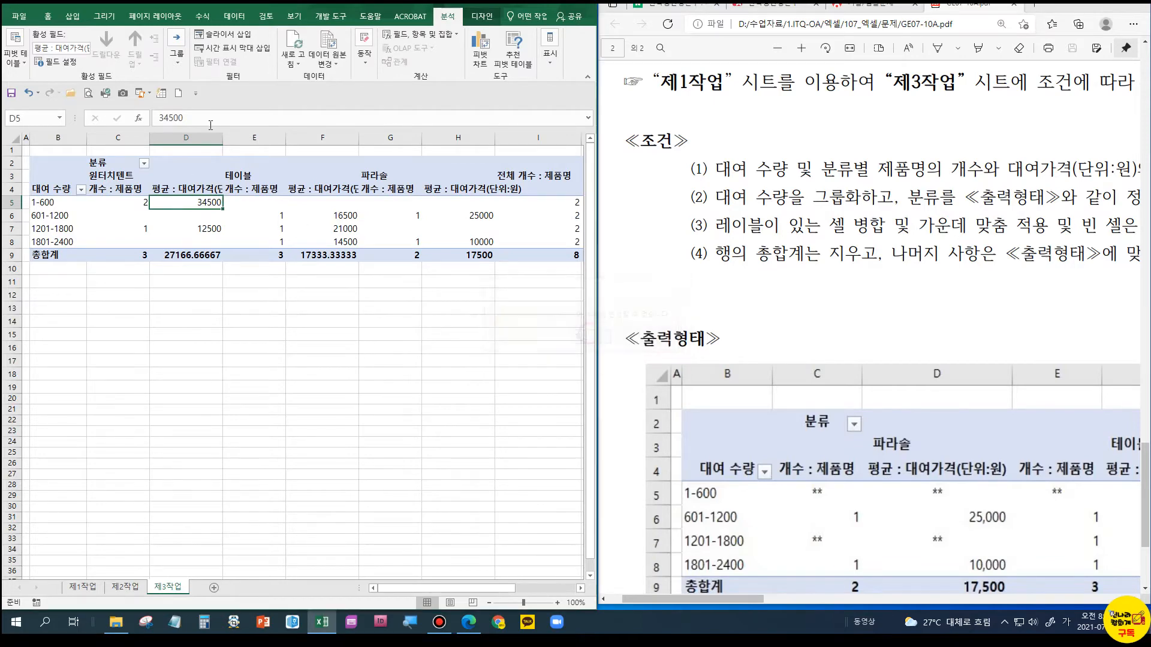
# Auto-fit the widths of the three 평균 : 대여가격(단위:원) columns, D, F and H
pyautogui.doubleClick(224, 138)
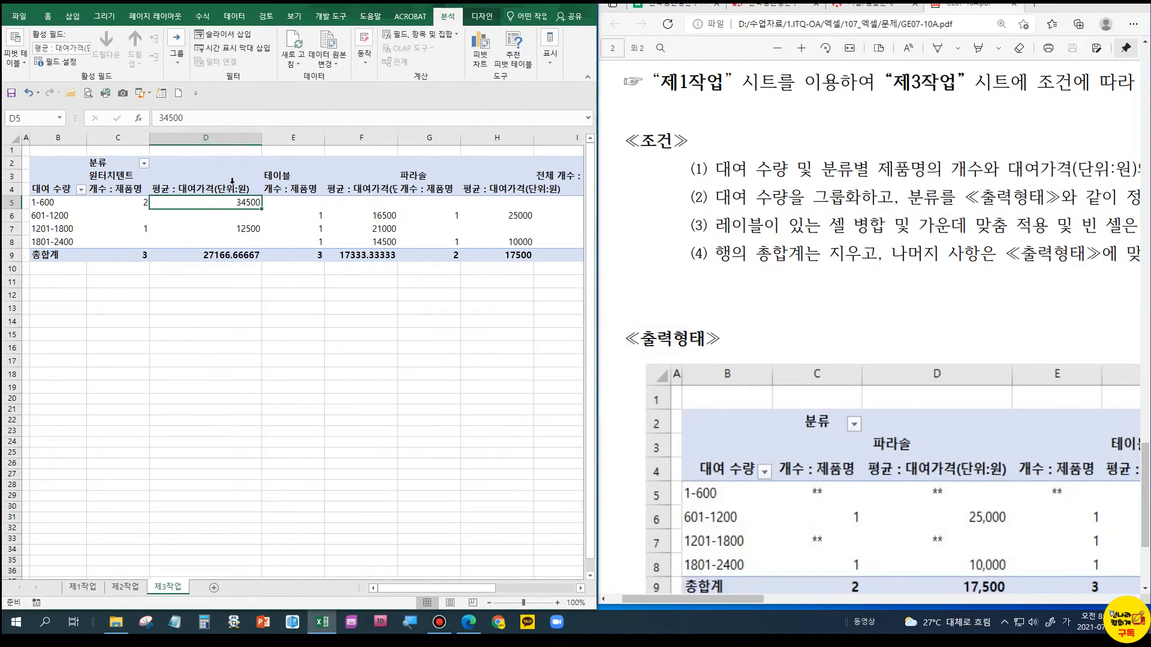
pyautogui.click(368, 192)
pyautogui.doubleClick(398, 138)
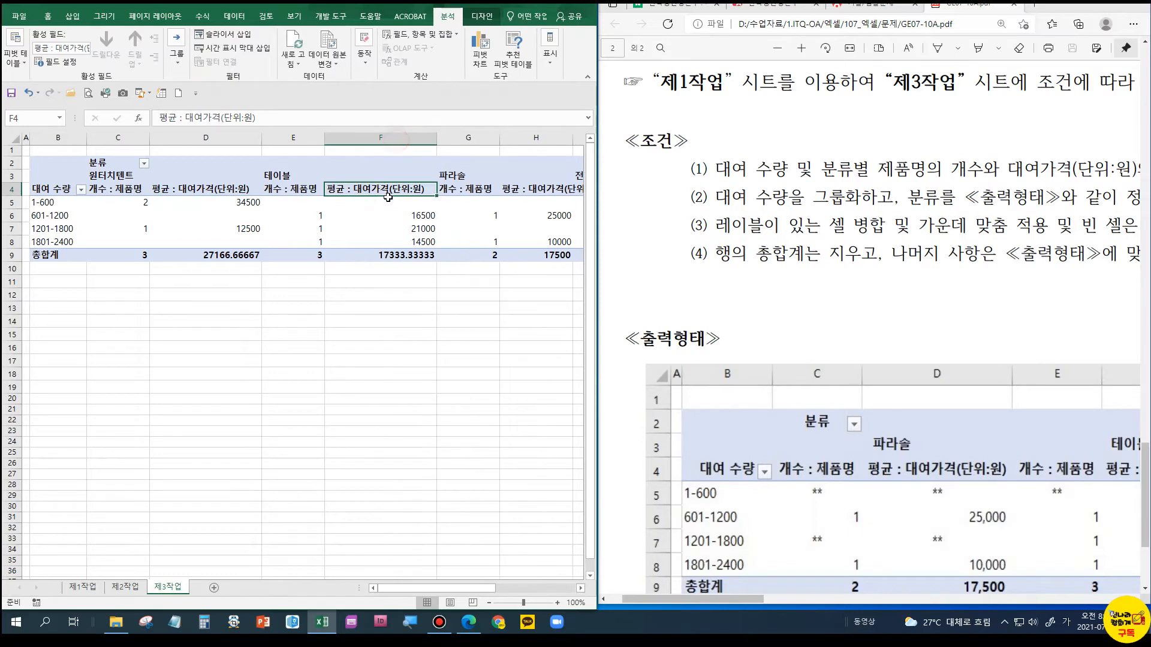
pyautogui.click(541, 188)
pyautogui.doubleClick(573, 138)
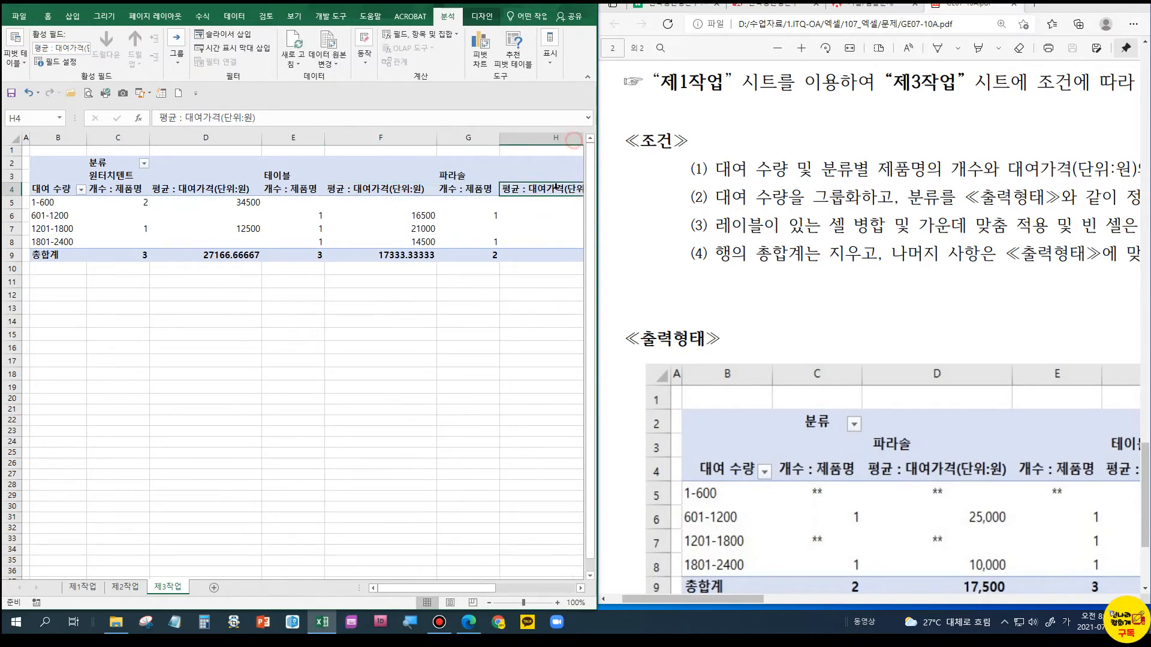
pyautogui.click(204, 241)
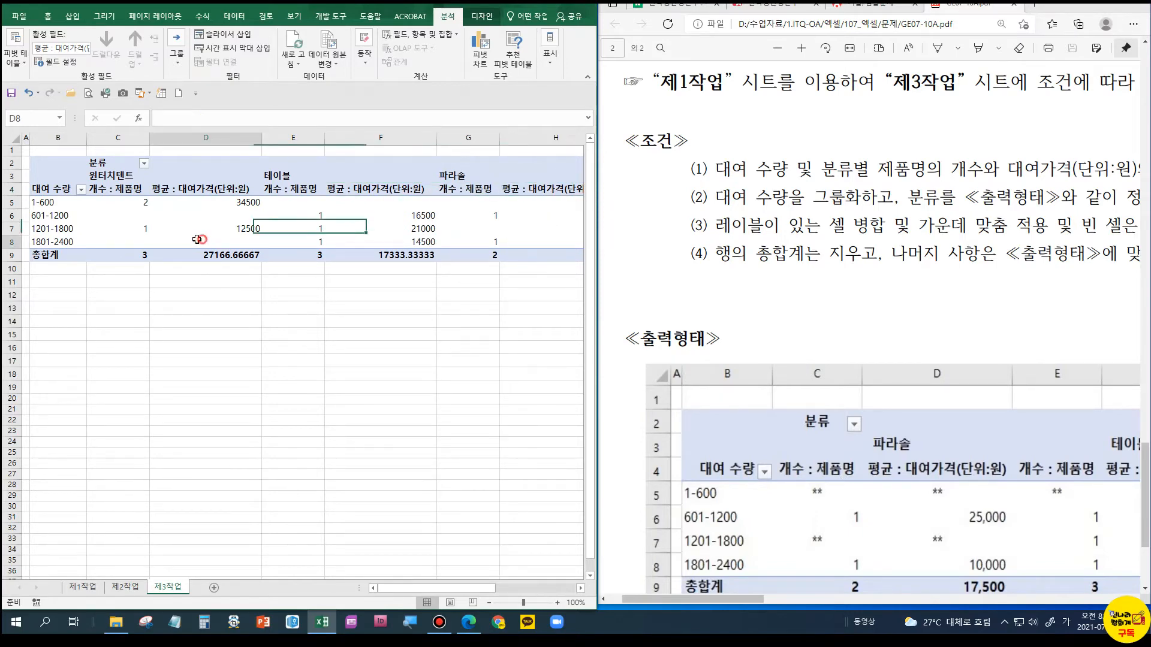
# In the pivot table options, turn on merging and centring of cells with labels and set empty cells to show **
pyautogui.scroll(-3, 731, 552)
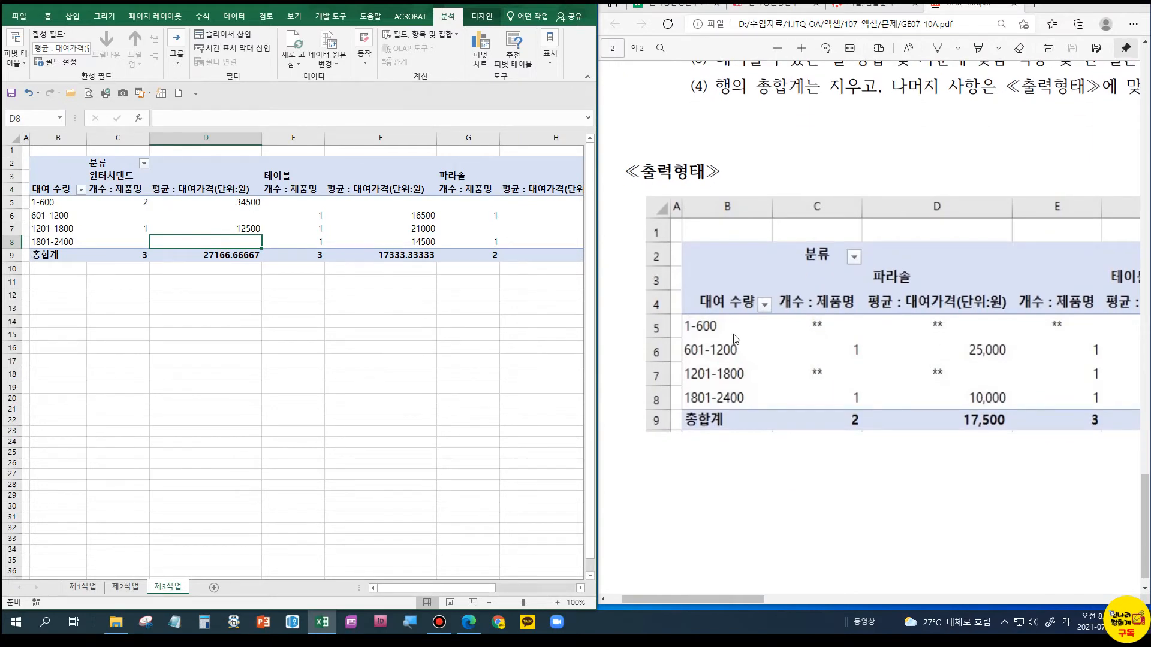
pyautogui.click(204, 230)
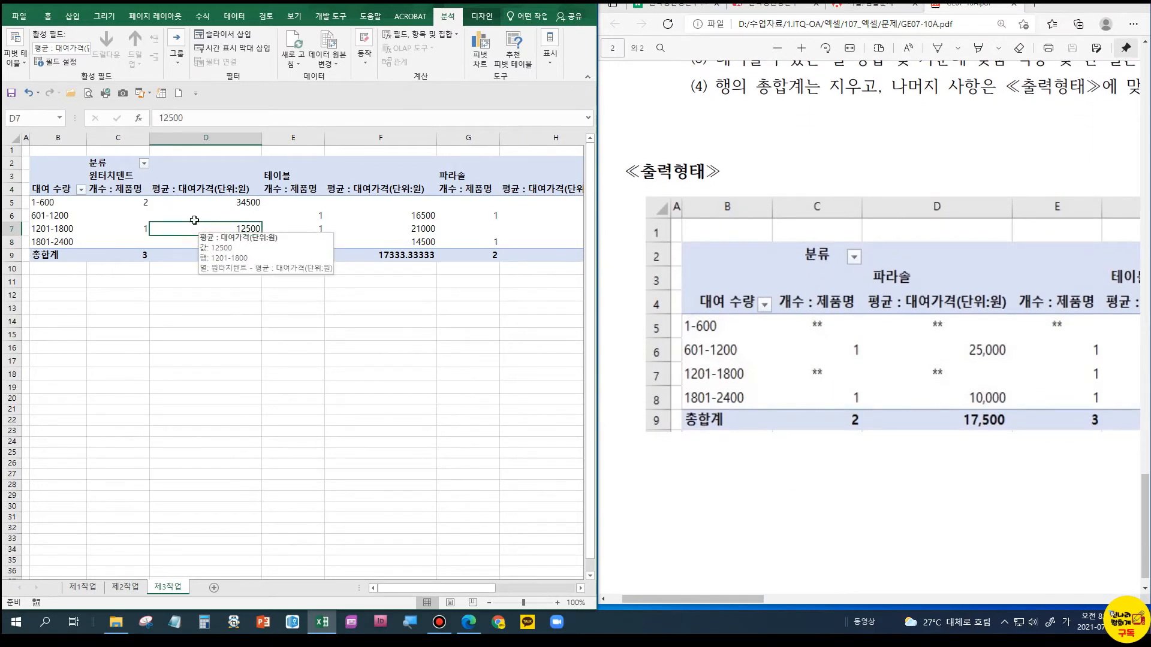
pyautogui.click(16, 54)
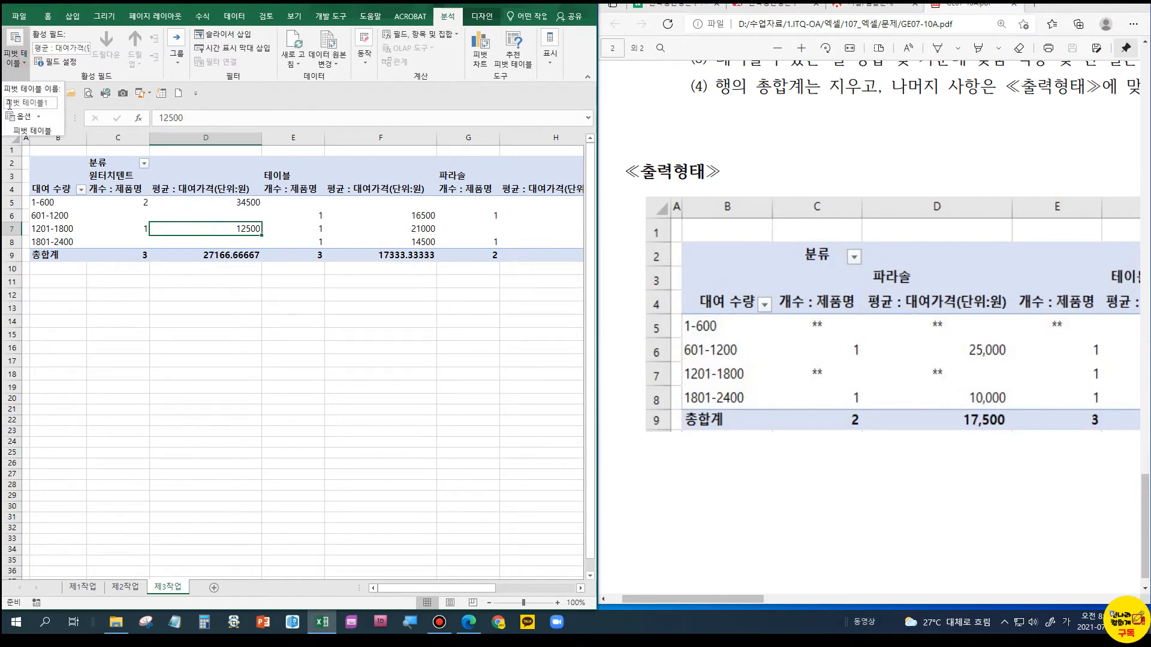
pyautogui.click(18, 117)
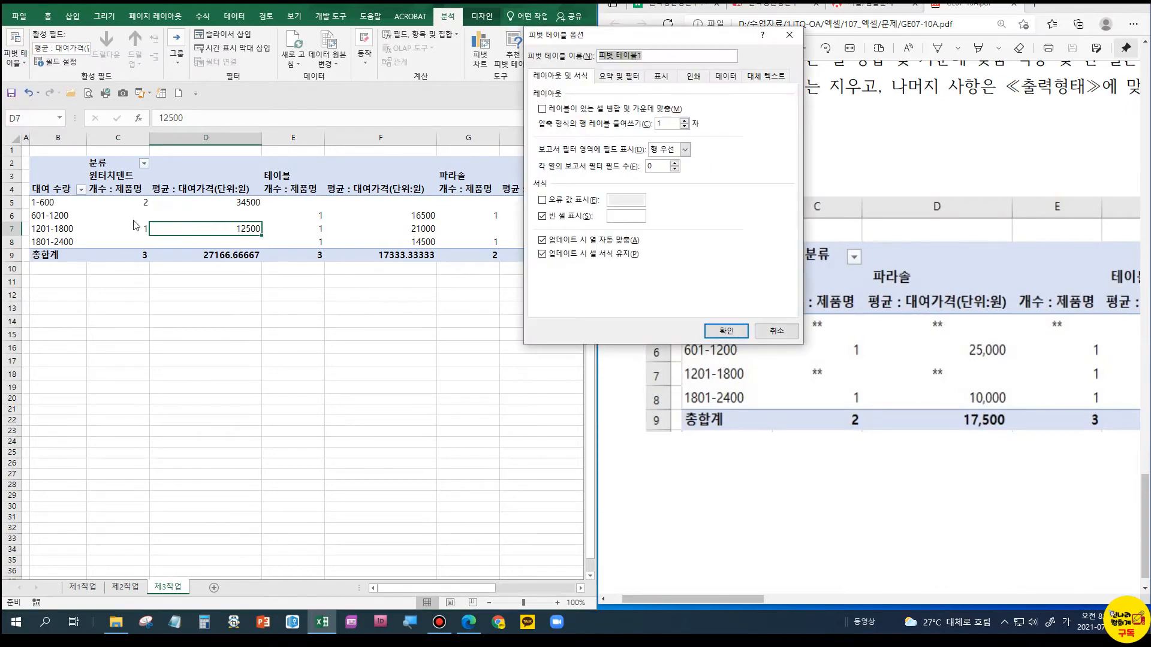
pyautogui.click(584, 111)
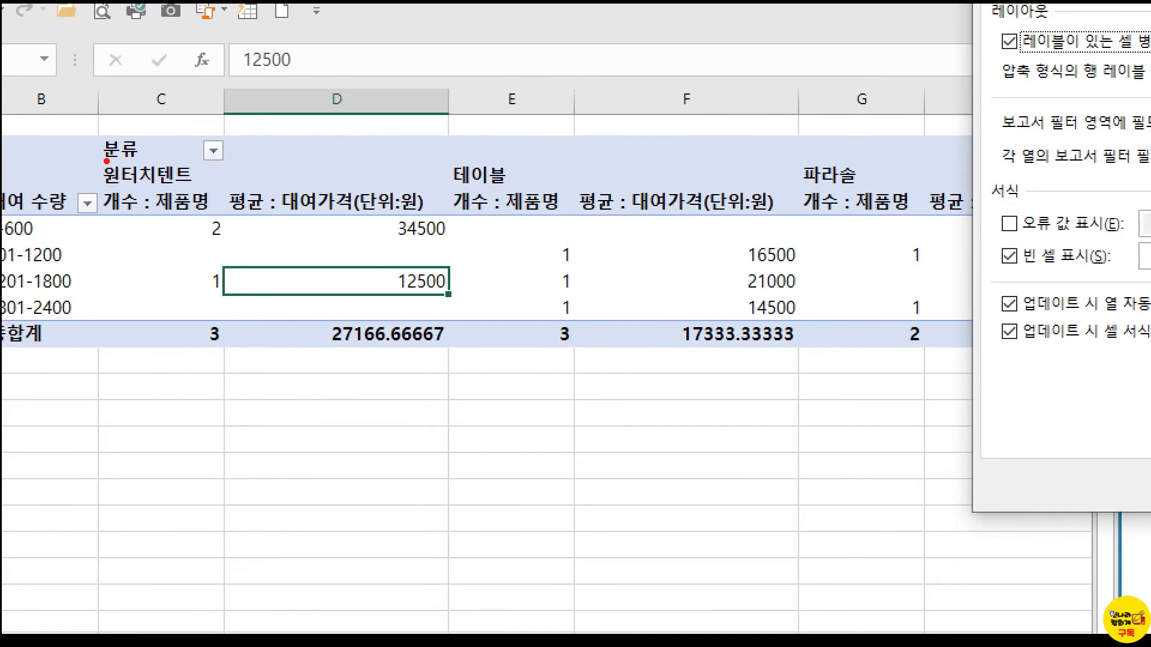
pyautogui.moveTo(102, 160); pyautogui.dragTo(433, 194)
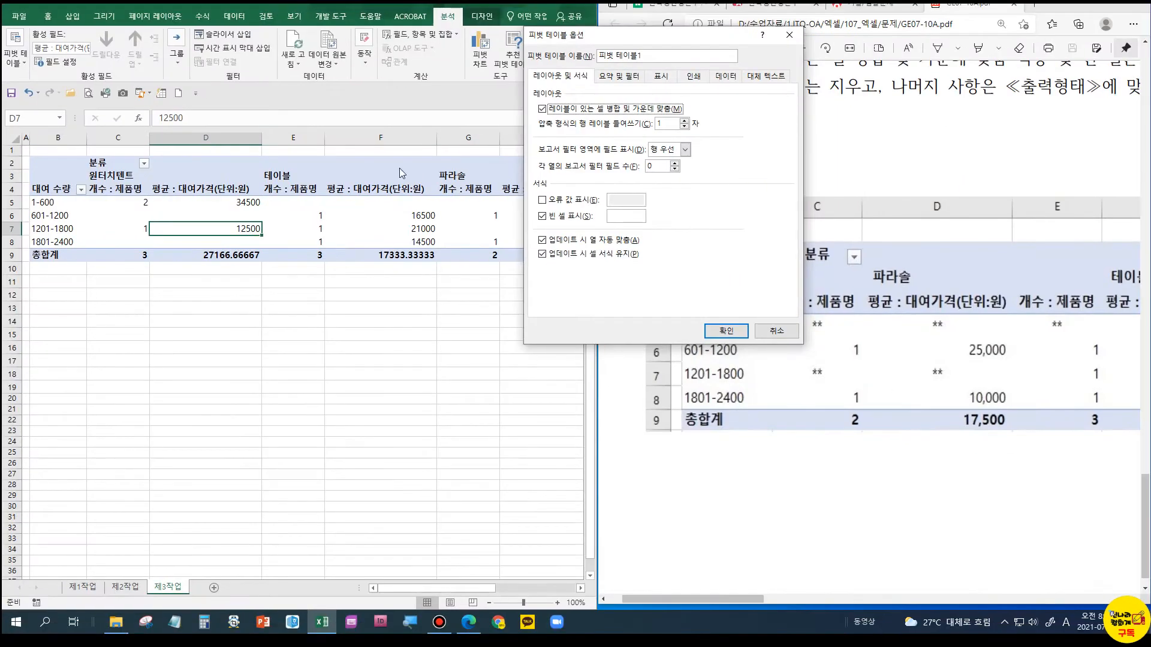
pyautogui.click(631, 217)
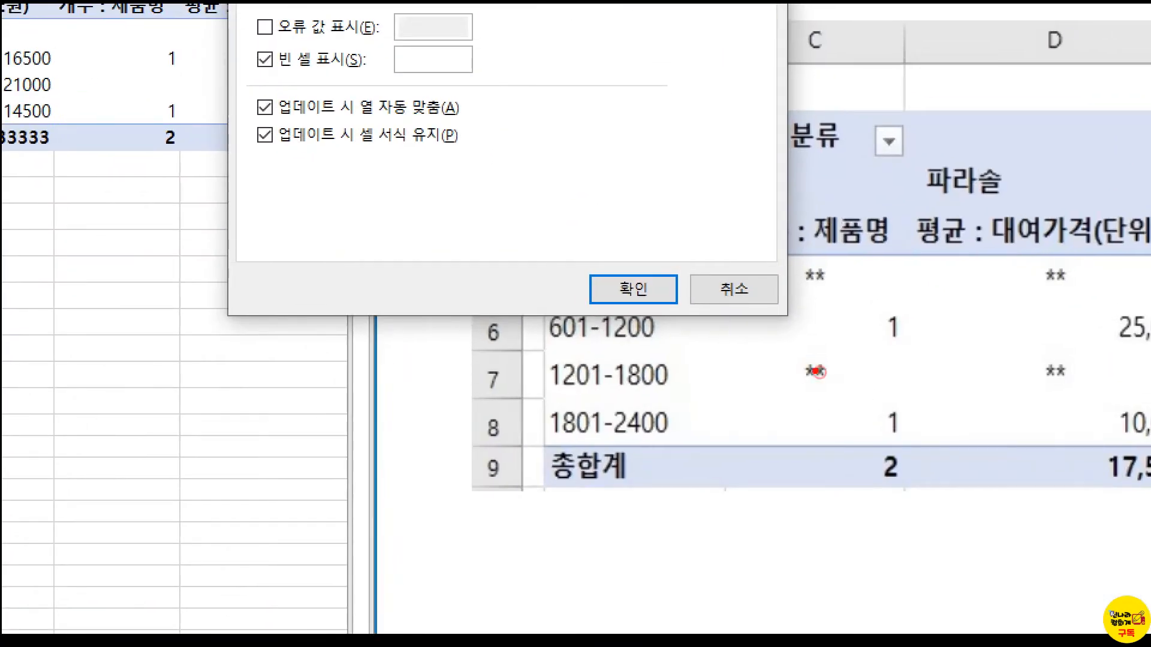
pyautogui.moveTo(797, 360); pyautogui.dragTo(840, 385)
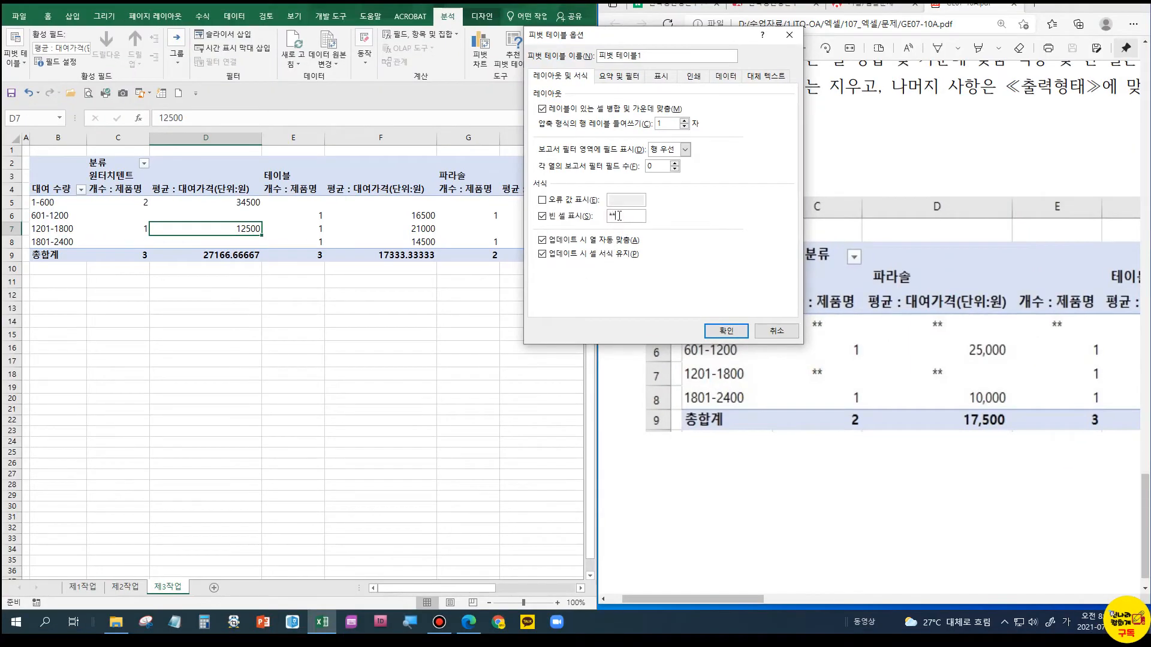
# Turn off the row grand totals in the pivot table options and apply the settings
pyautogui.click(611, 80)
pyautogui.click(588, 109)
pyautogui.click(727, 332)
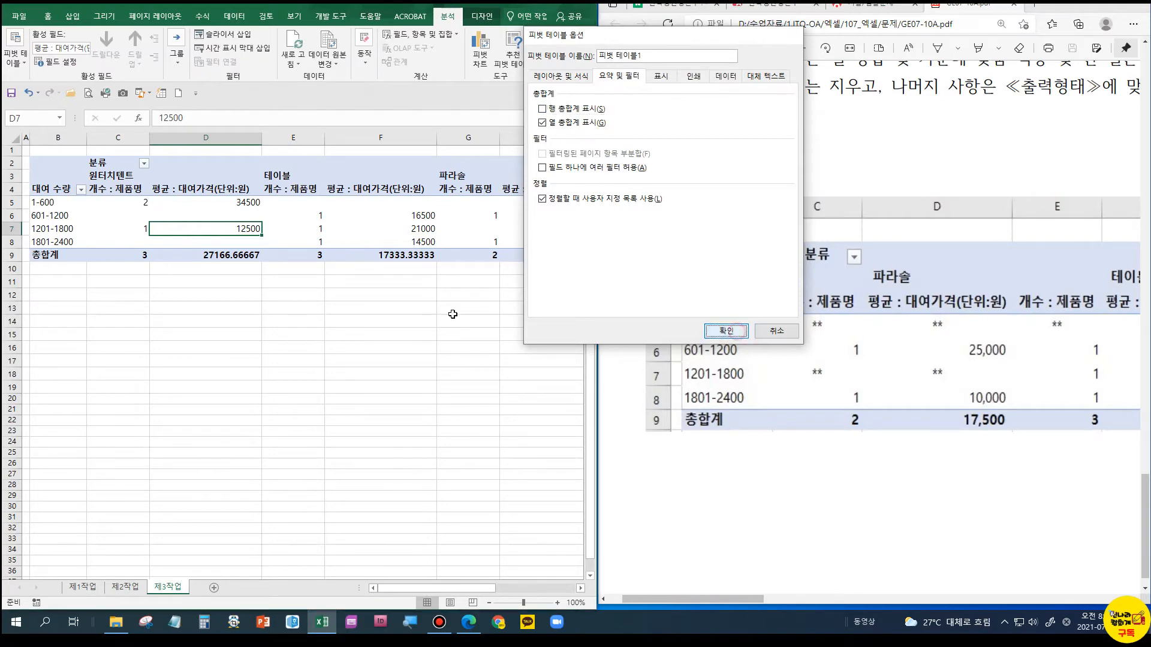
# Apply the comma style to the pivot table values and totals in C5:H9
pyautogui.moveTo(758, 599); pyautogui.dragTo(885, 596)
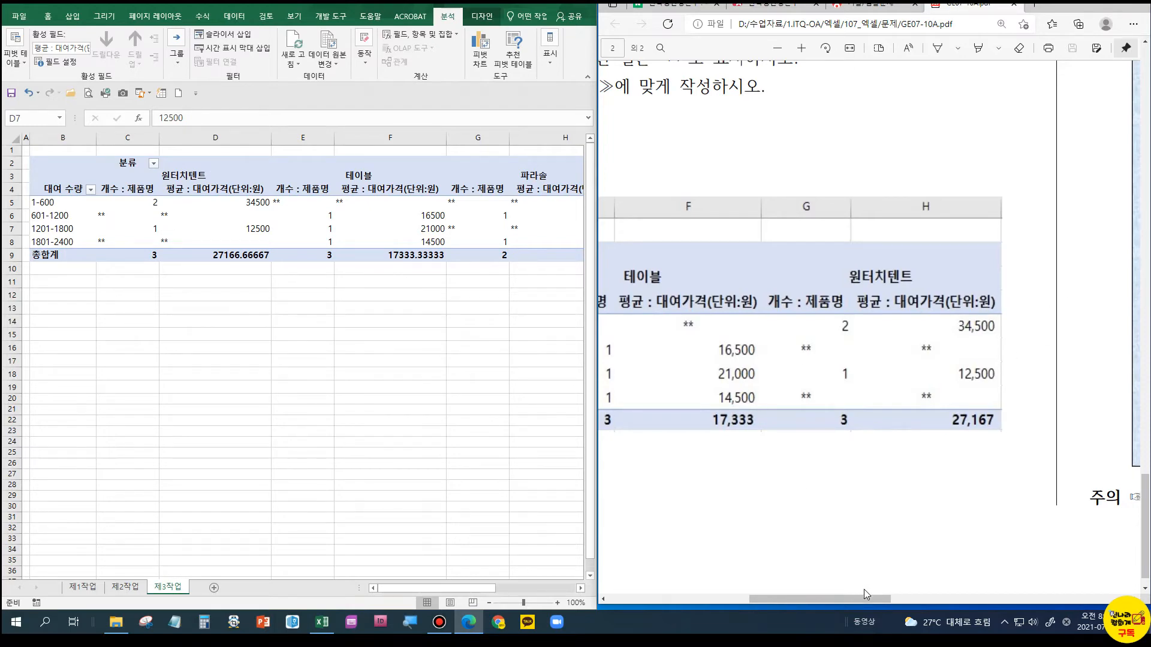
pyautogui.moveTo(852, 600); pyautogui.dragTo(786, 603)
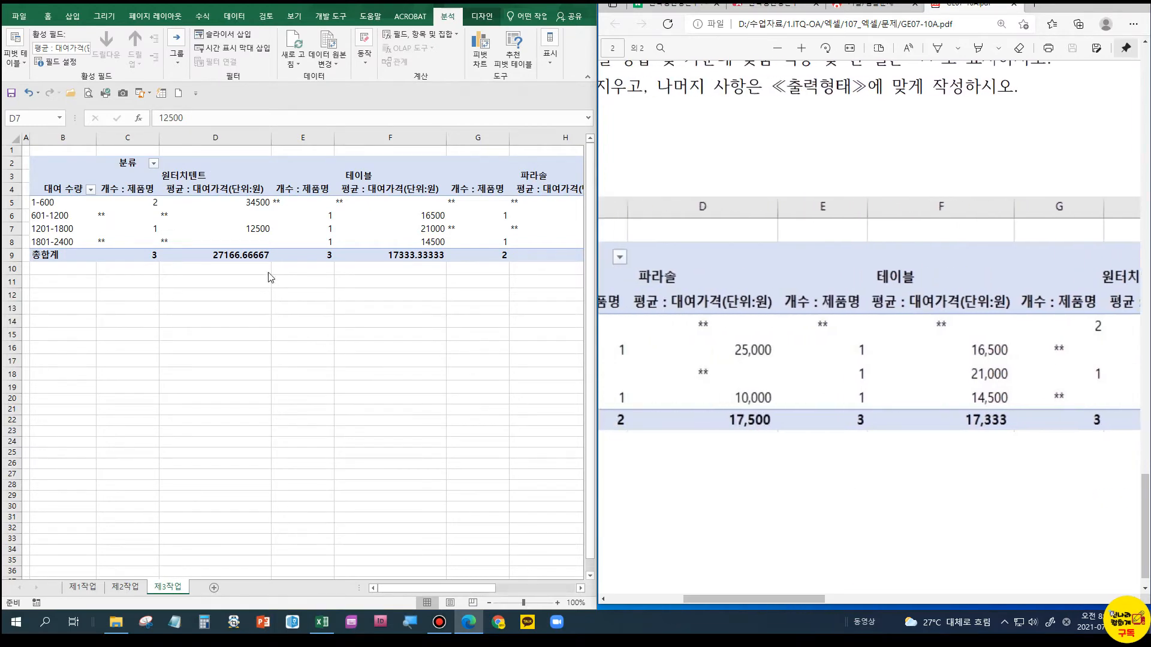
pyautogui.moveTo(139, 203); pyautogui.dragTo(515, 264)
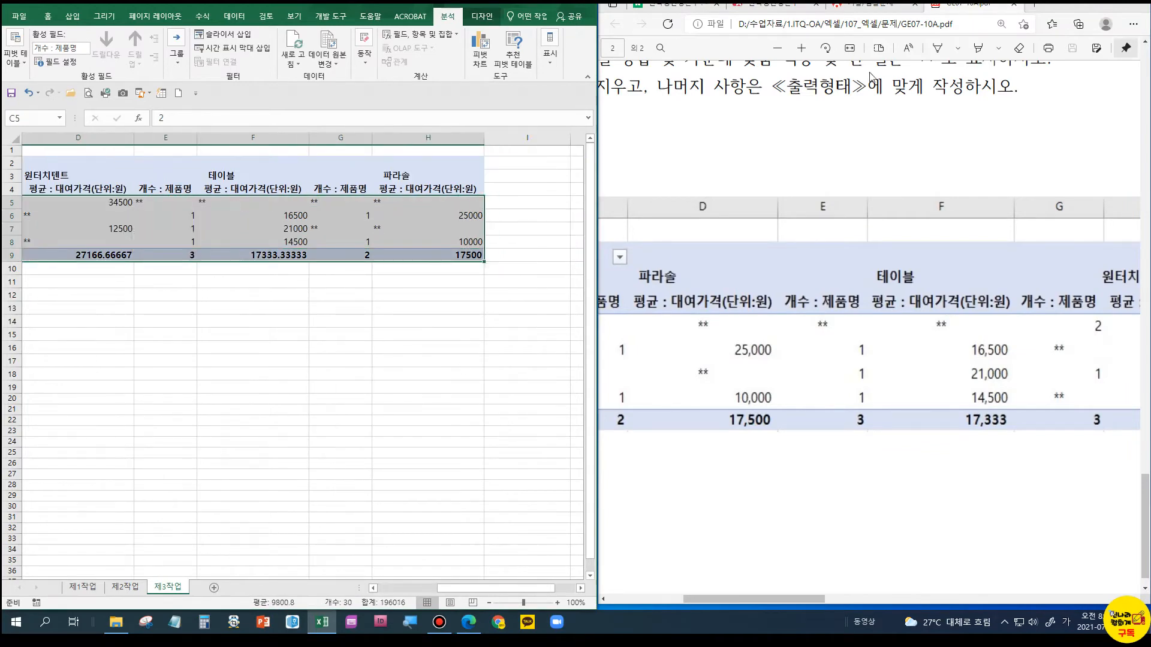
pyautogui.click(48, 17)
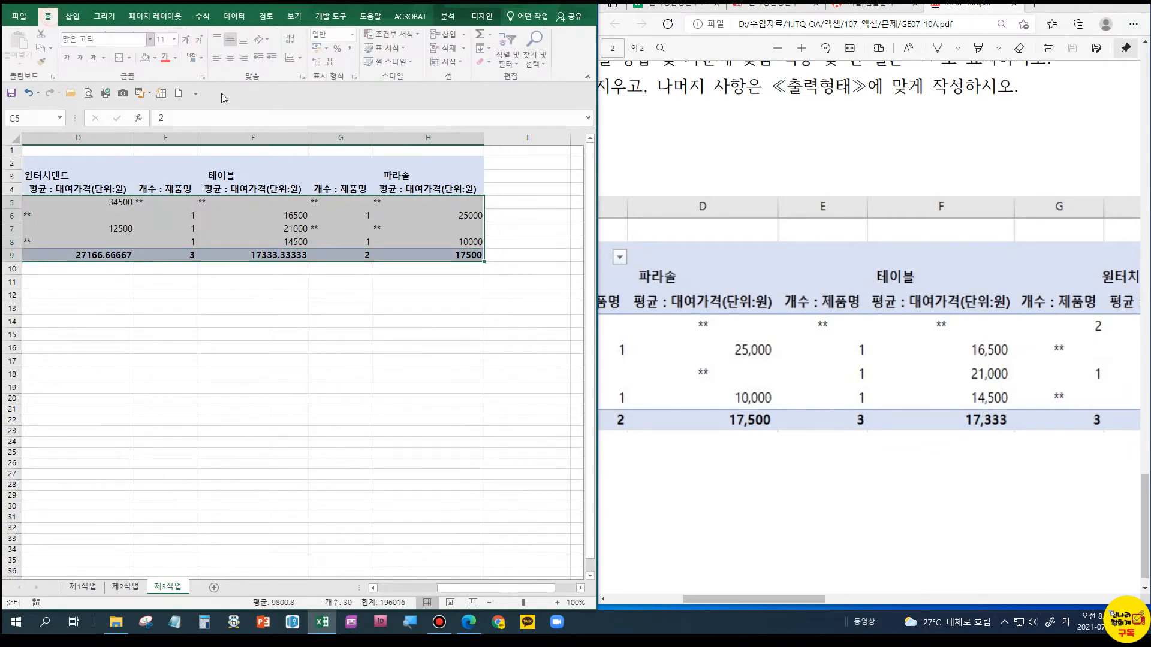
pyautogui.click(351, 48)
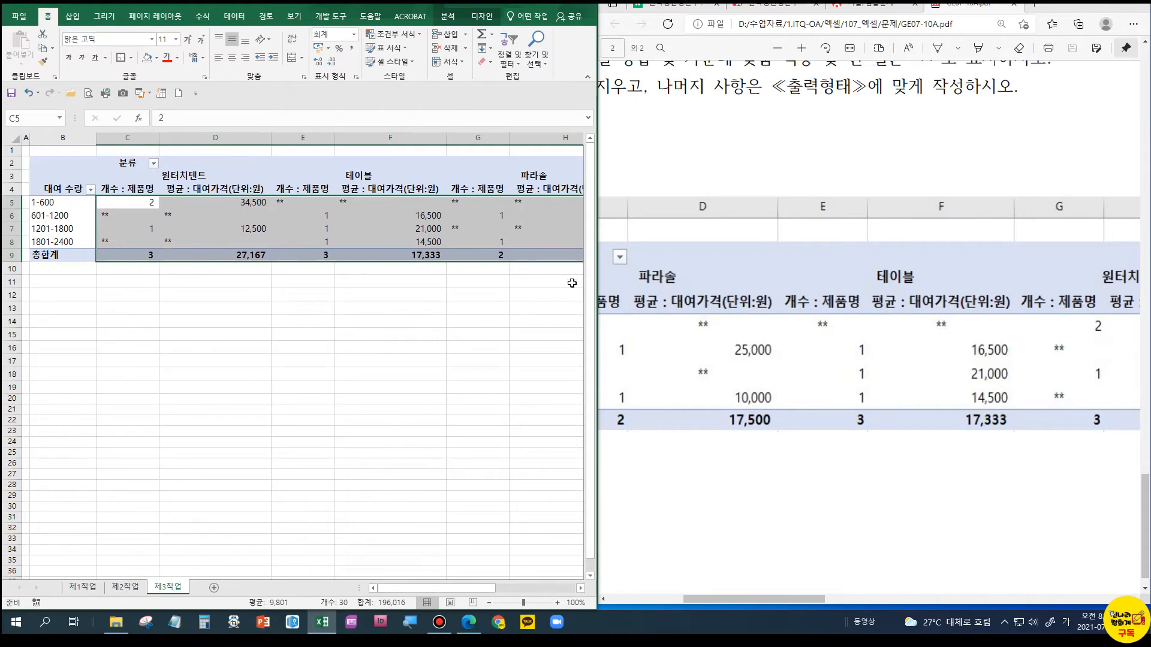
# Sort the 분류 column labels in descending order, starting from the 원터치텐트 label
pyautogui.click(515, 171)
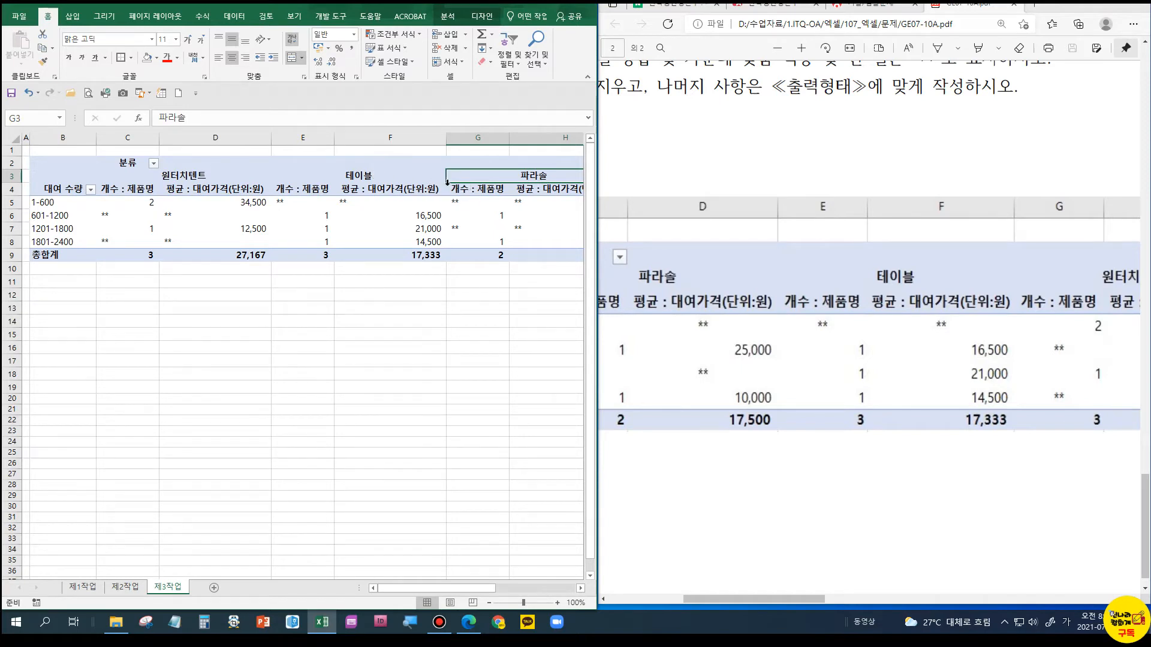
pyautogui.click(166, 173)
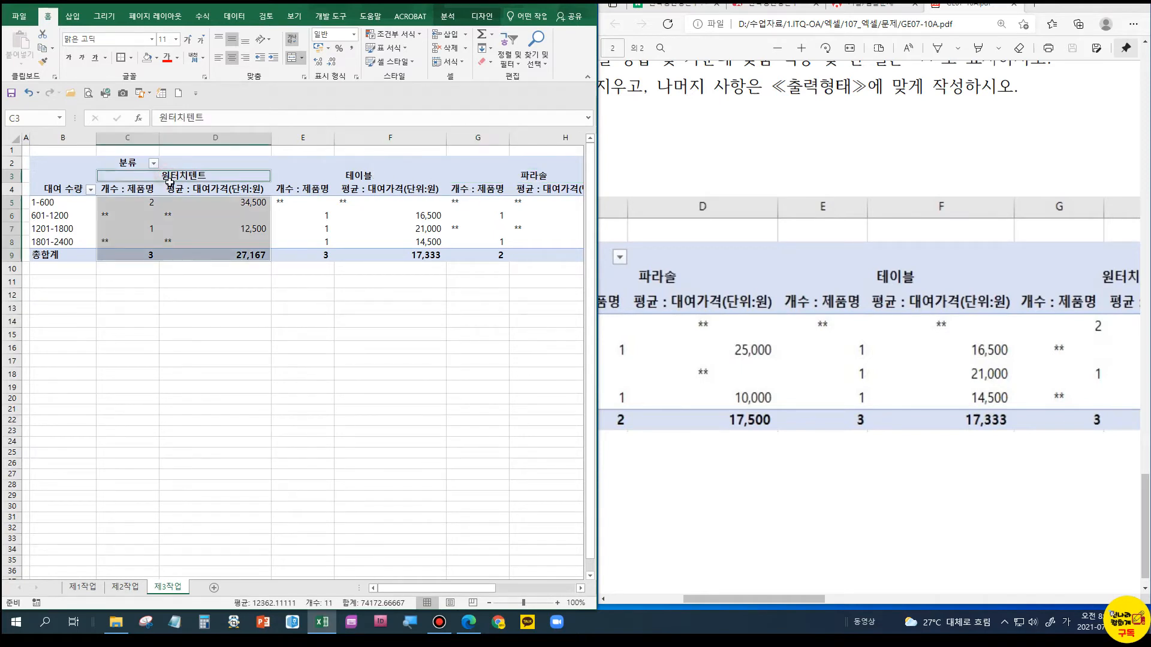
pyautogui.click(174, 177)
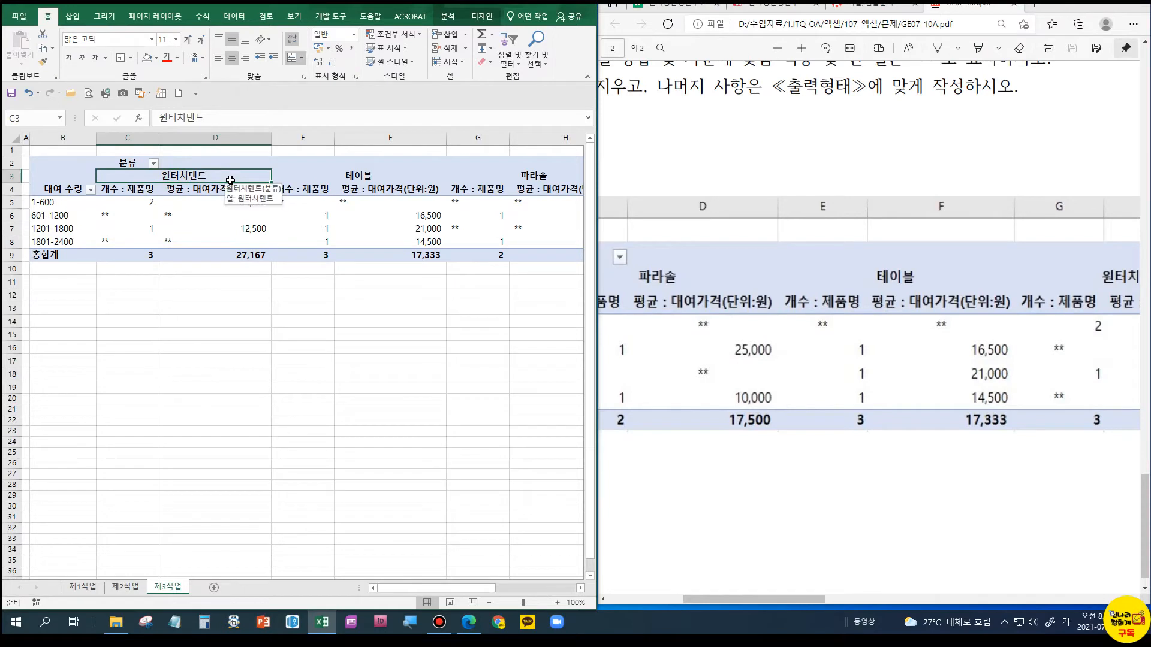
pyautogui.click(242, 21)
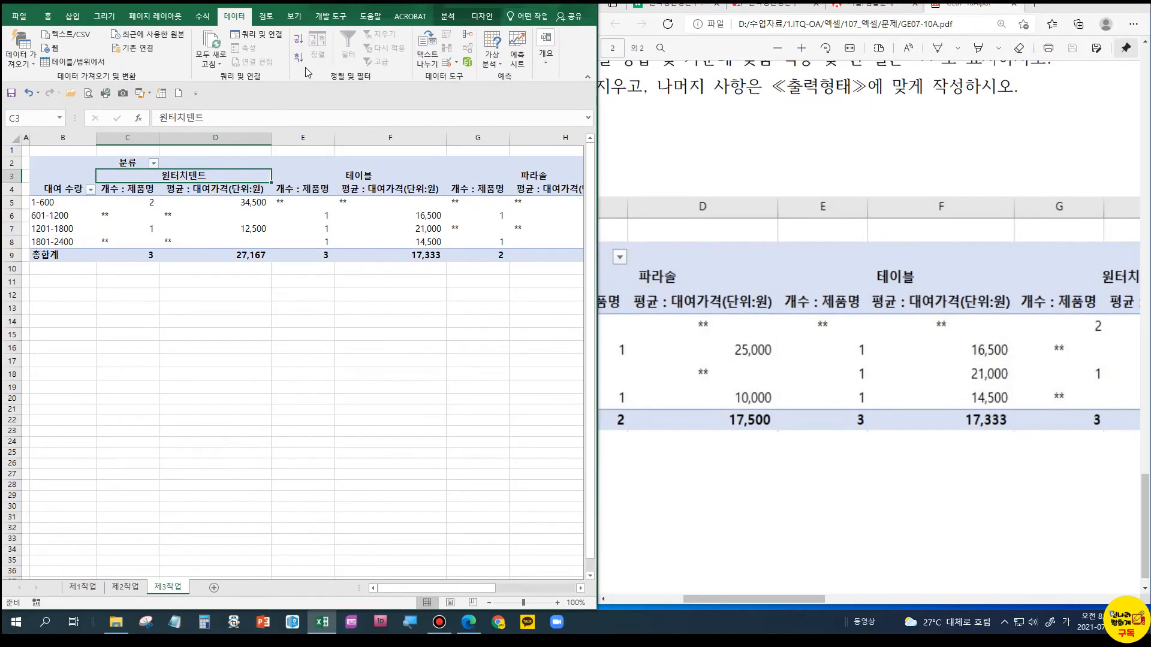
pyautogui.click(299, 58)
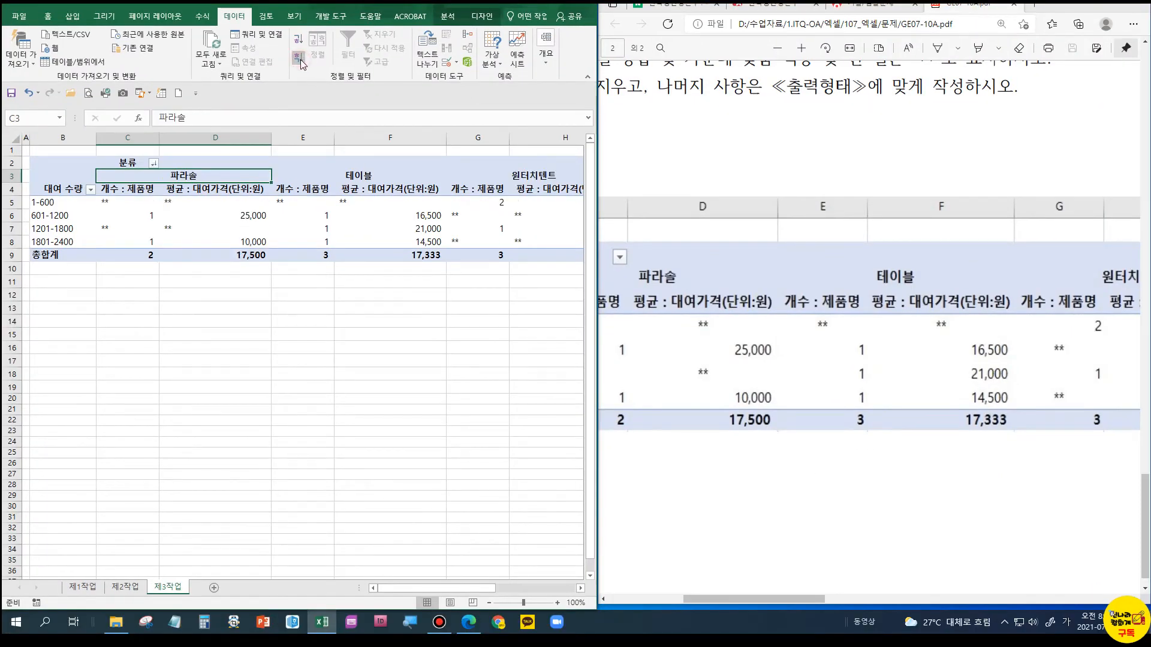
# Check the 분류 filter arrow in the expected output to see whether a sort was applied
pyautogui.moveTo(762, 600); pyautogui.dragTo(732, 596)
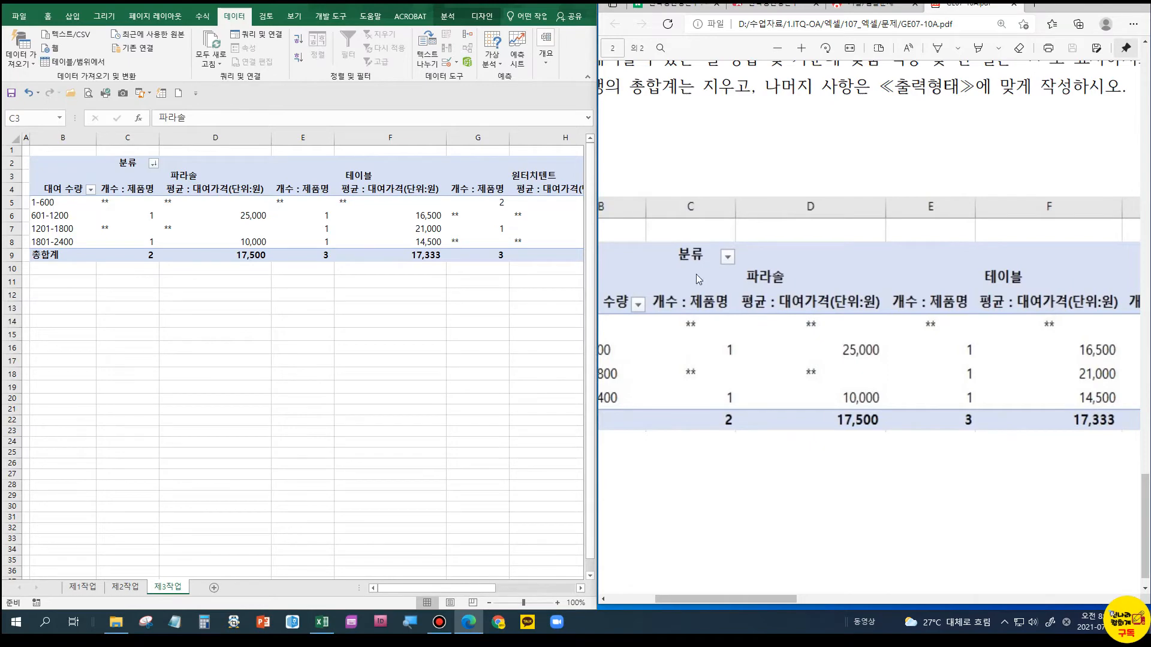
pyautogui.hotkey('ctrl', '1')
pyautogui.click(693, 245)
pyautogui.moveTo(647, 226); pyautogui.dragTo(795, 324)
pyautogui.moveTo(826, 226); pyautogui.dragTo(838, 303)
pyautogui.moveTo(823, 279); pyautogui.dragTo(850, 273)
pyautogui.moveTo(742, 254)
pyautogui.mouseDown()
pyautogui.moveTo(747, 286)
pyautogui.moveTo(760, 278)
pyautogui.mouseUp()
pyautogui.press('Escape')
# Undo the descending sort of 분류 and manually move the 파라솔 column group in front of 원터치텐트
pyautogui.moveTo(363, 179); pyautogui.dragTo(363, 251)
pyautogui.hotkey('ctrl', 'z')
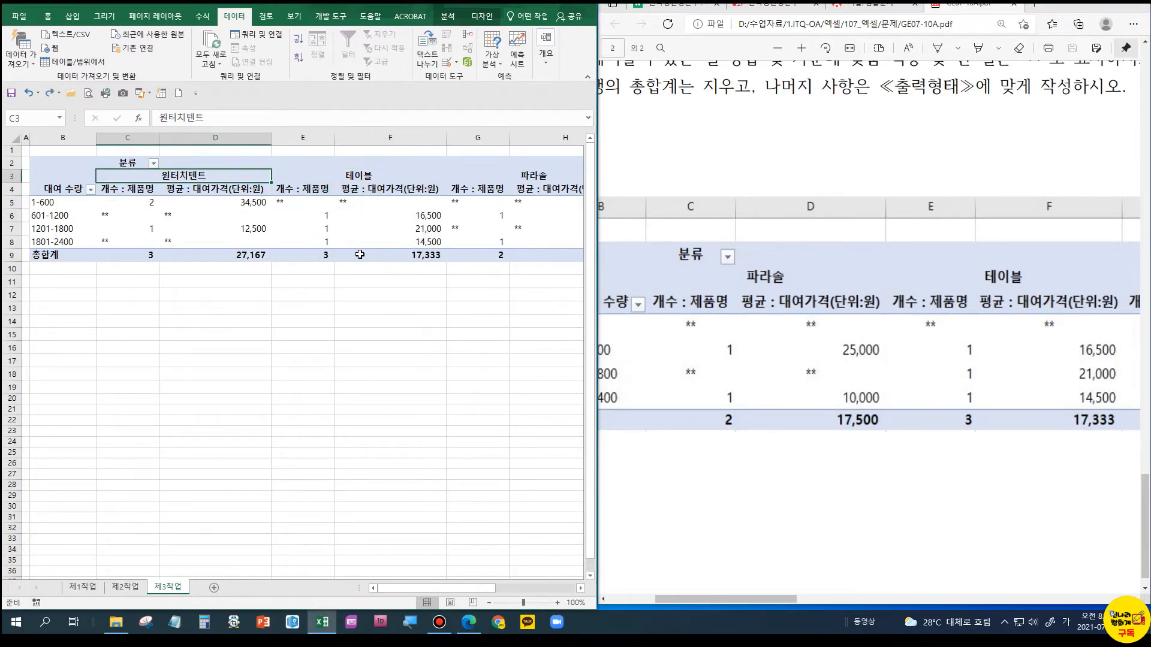
pyautogui.moveTo(487, 175); pyautogui.dragTo(292, 251)
pyautogui.moveTo(188, 244); pyautogui.dragTo(143, 239)
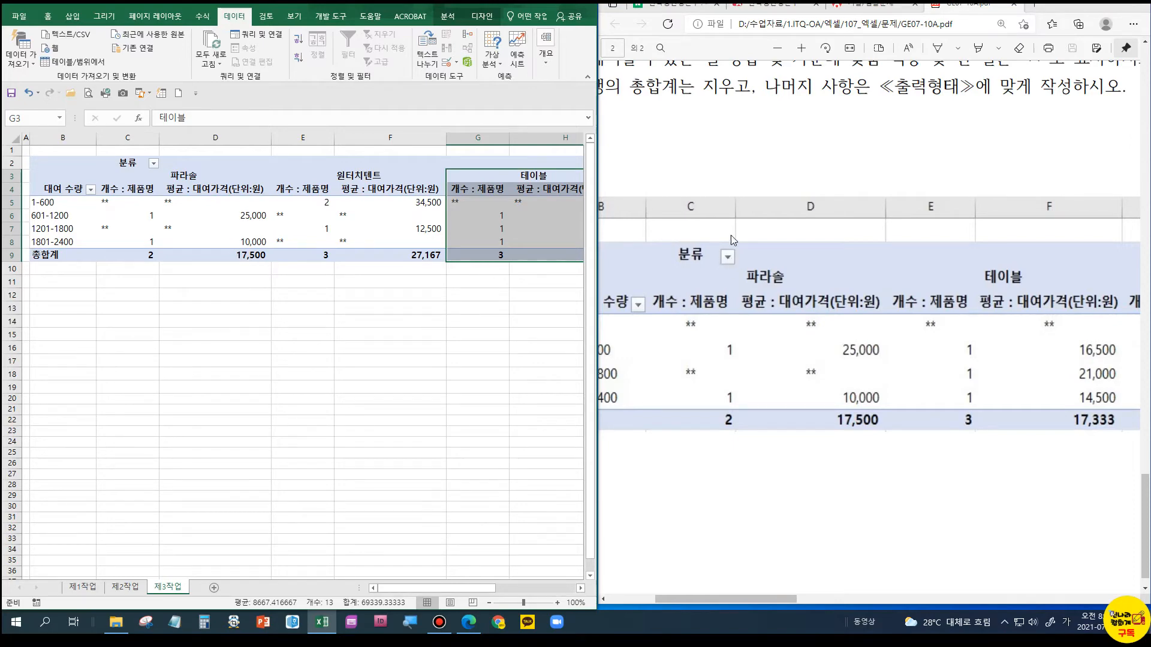
# Check the expected output for 제3작업 and center-align the pivot table values and totals in C5:H9
pyautogui.click(745, 143)
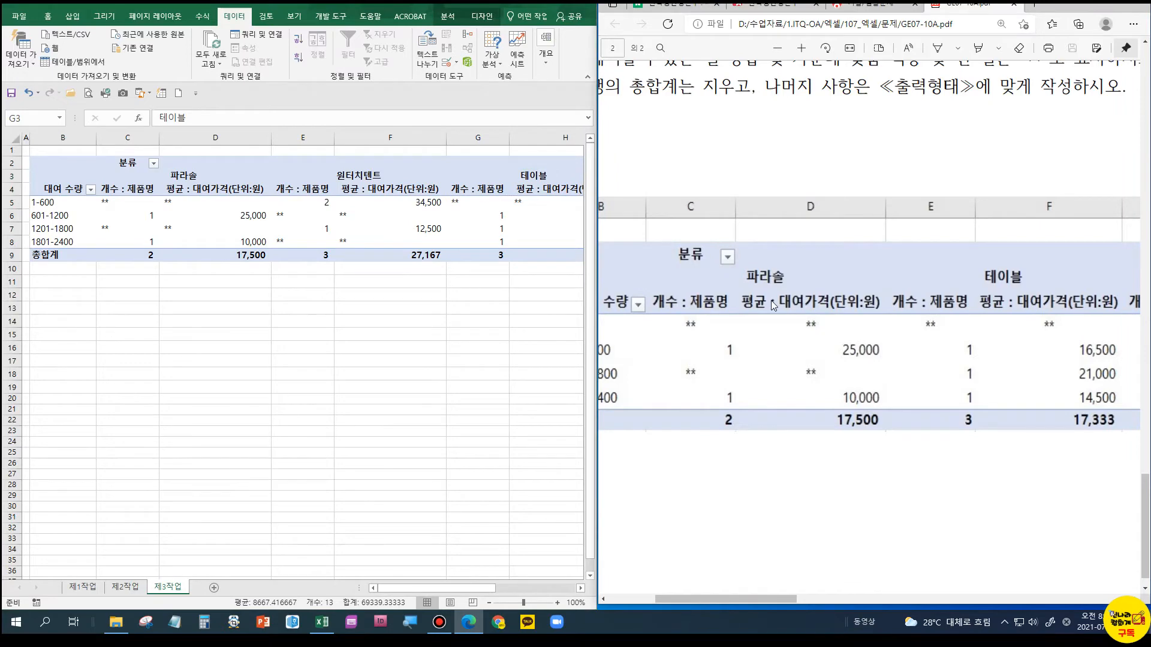
pyautogui.scroll(-3, 767, 260)
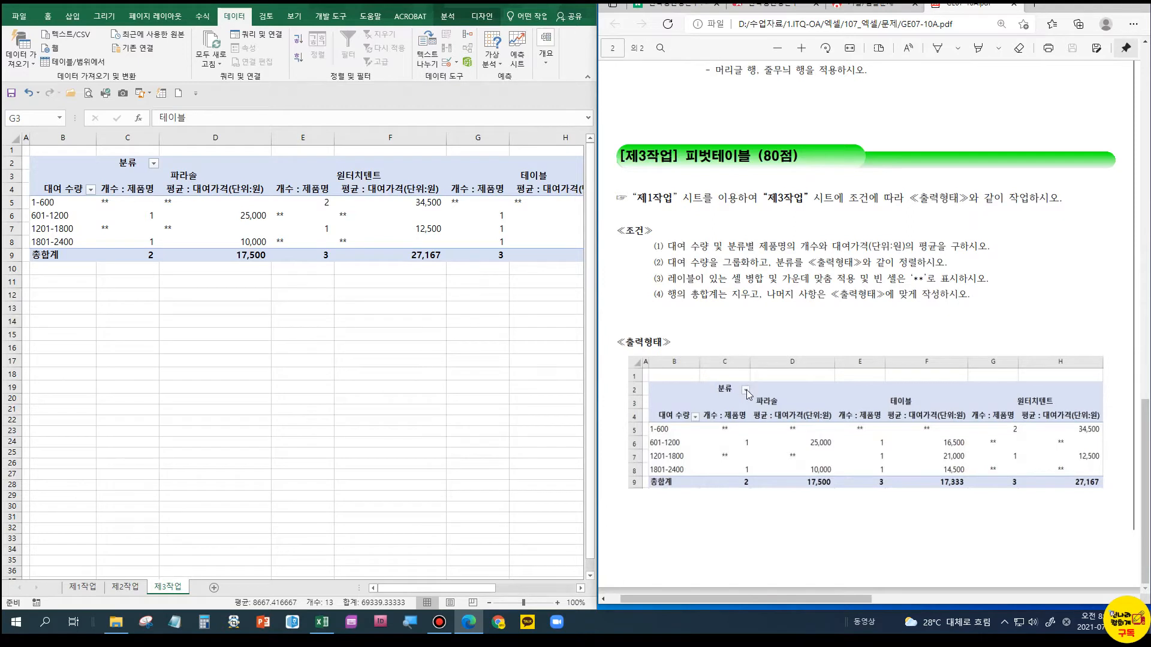
pyautogui.click(195, 265)
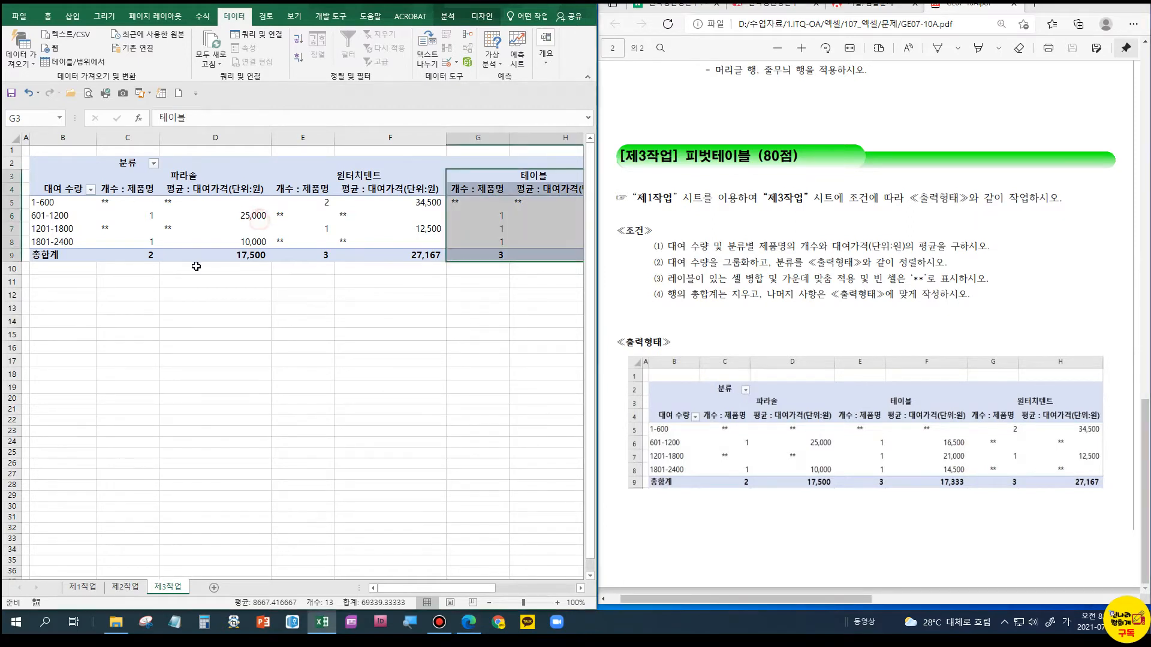
pyautogui.click(149, 247)
pyautogui.click(148, 257)
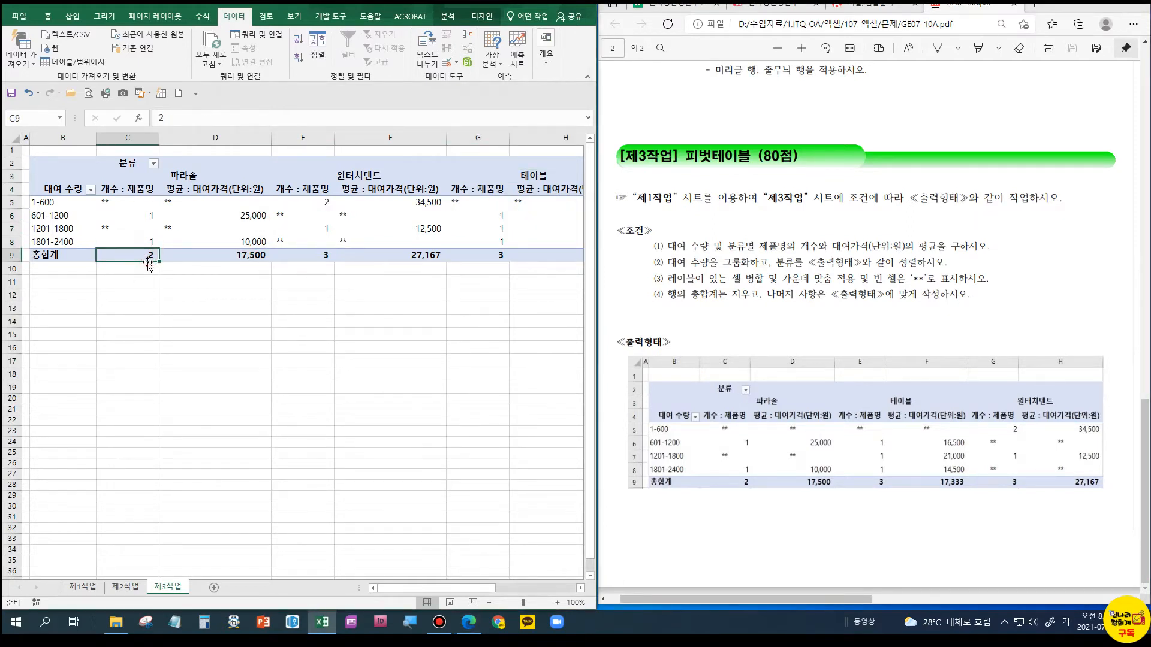
pyautogui.moveTo(126, 204); pyautogui.dragTo(563, 251)
pyautogui.click(49, 16)
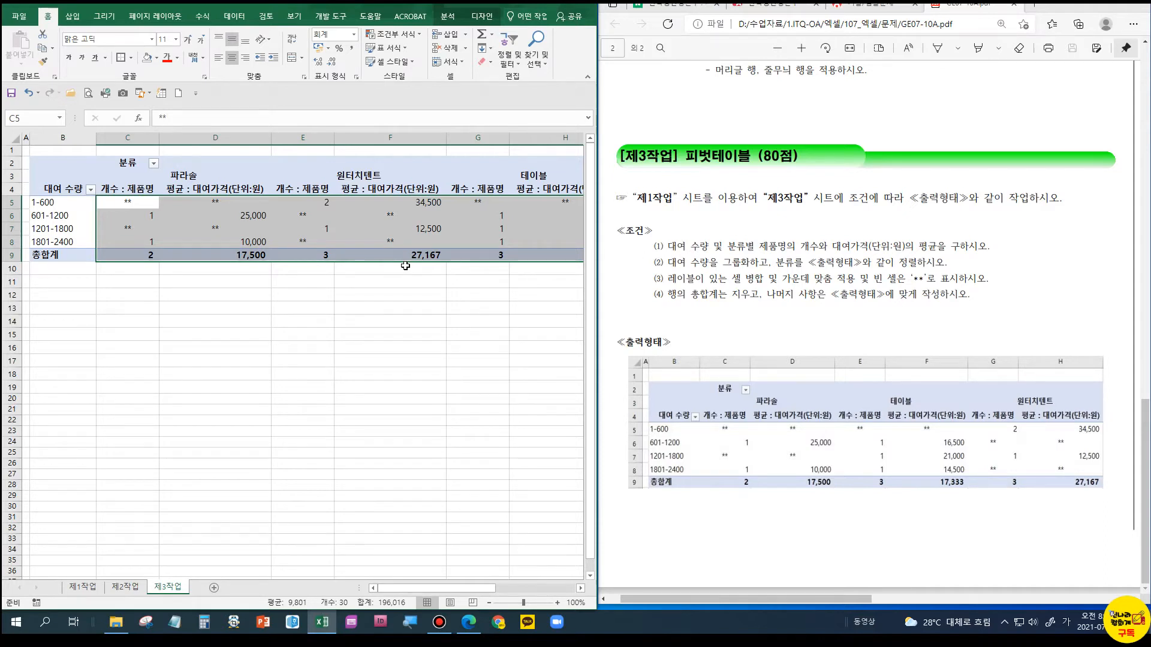
pyautogui.click(406, 242)
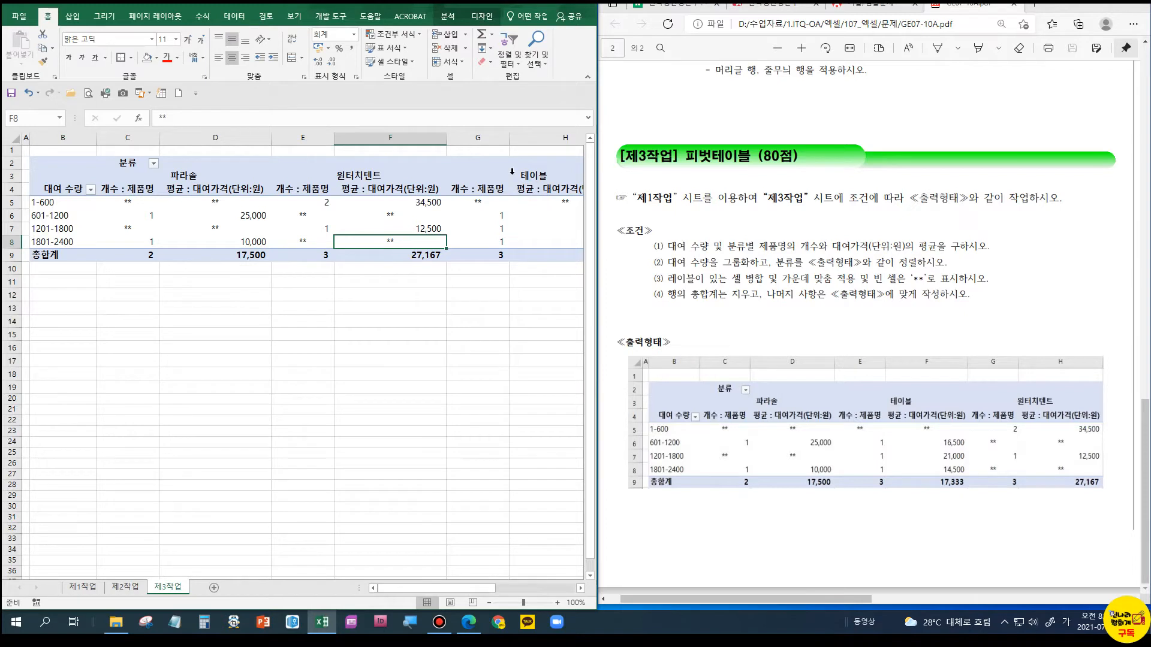
# Move the 테이블 column group in front of 원터치텐트 in the pivot table
pyautogui.click(205, 172)
pyautogui.moveTo(491, 176); pyautogui.dragTo(310, 230)
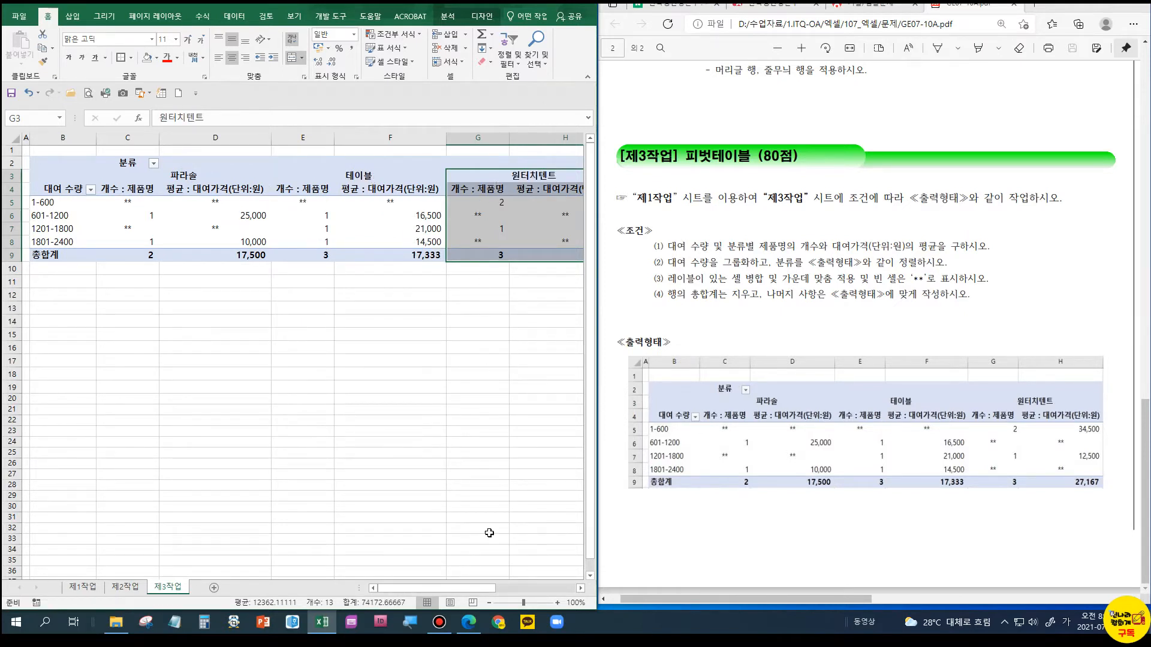
pyautogui.moveTo(476, 587); pyautogui.dragTo(531, 587)
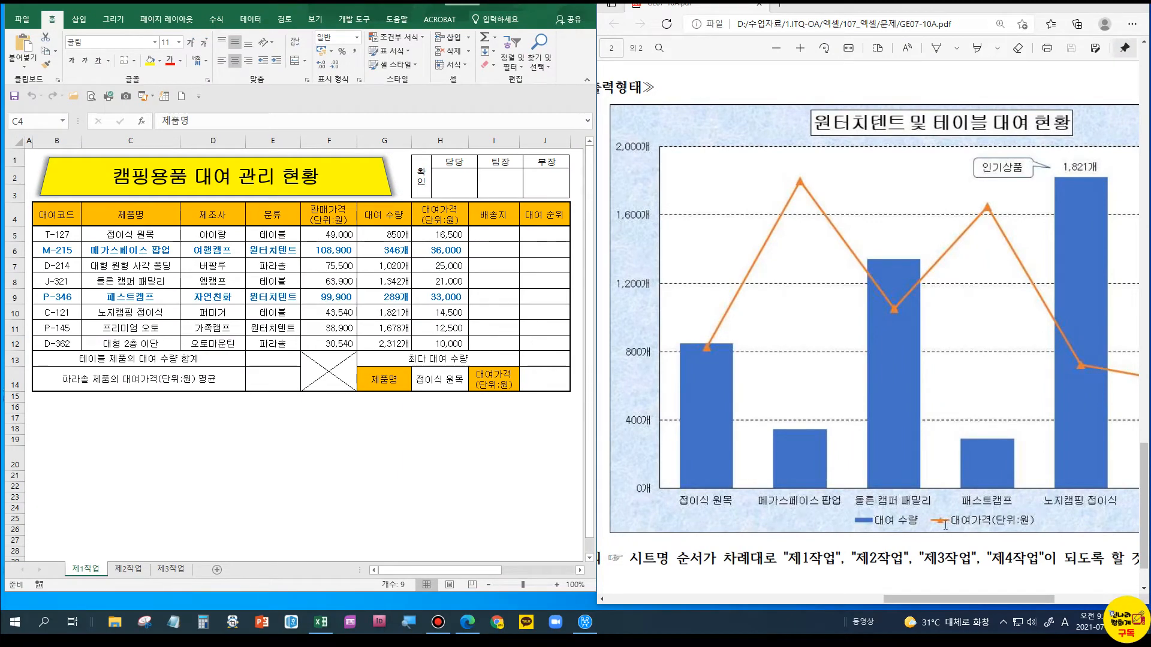
# Insert a 2-D clustered column chart from the 제품명, 대여 수량 and 대여가격(단위:원) data in C4:C12 and G4:H12 of 제1작업
pyautogui.moveTo(129, 217); pyautogui.dragTo(138, 346)
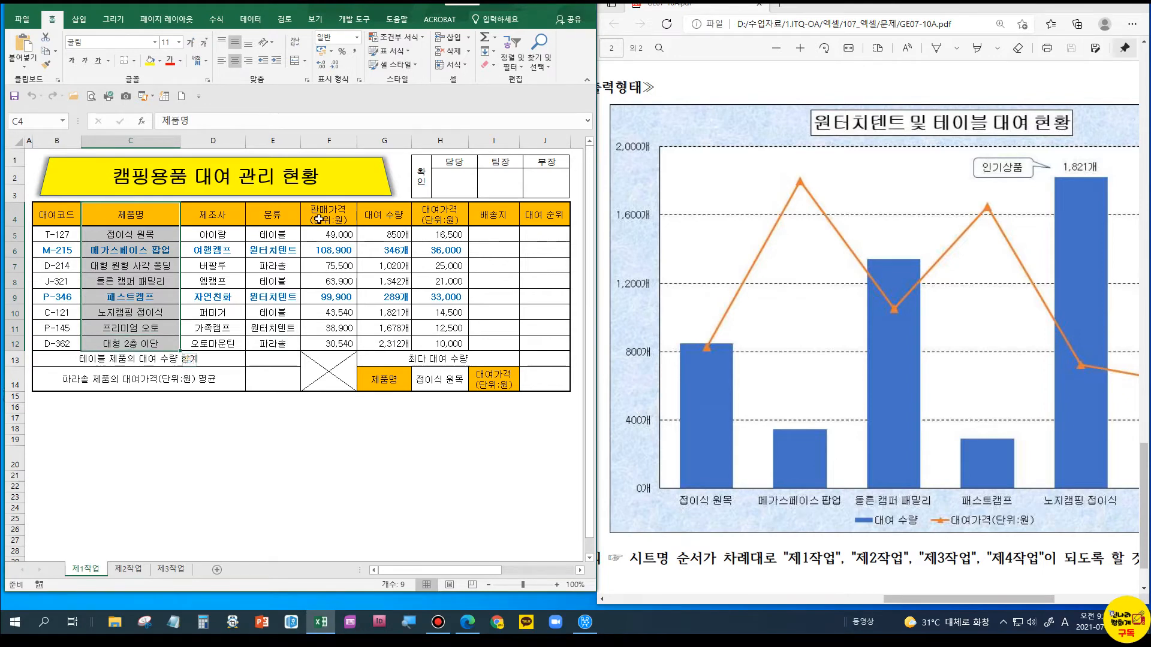
pyautogui.keyDown('ctrl'); pyautogui.click(405, 218); pyautogui.keyUp('ctrl')
pyautogui.moveTo(413, 233); pyautogui.dragTo(418, 344)
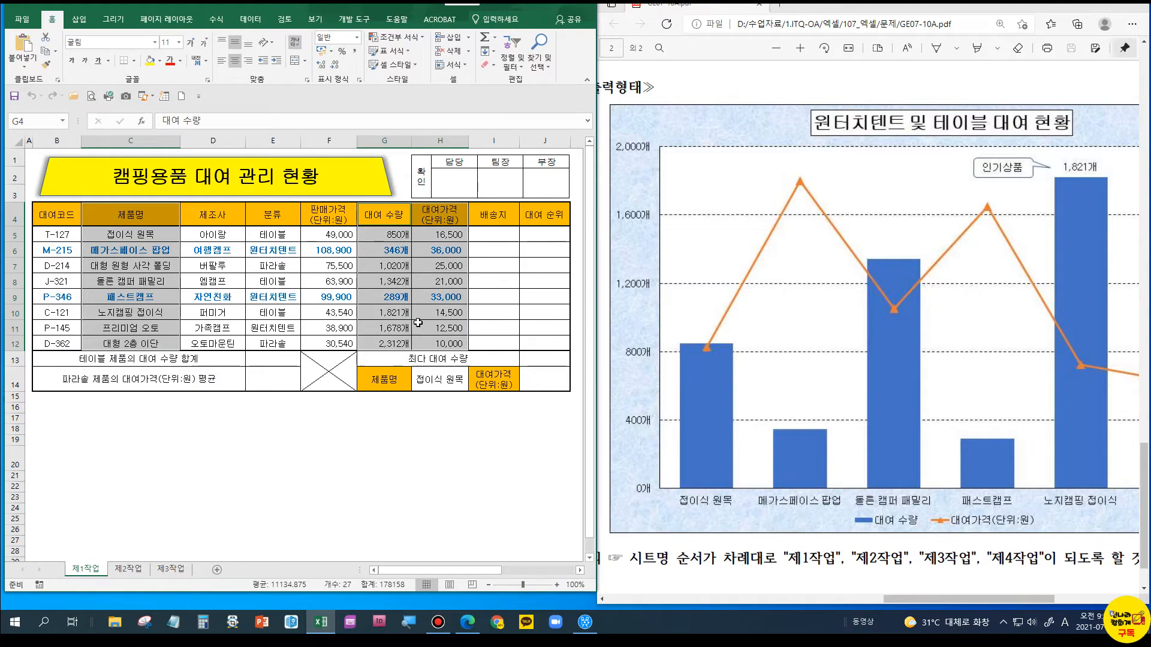
pyautogui.click(79, 20)
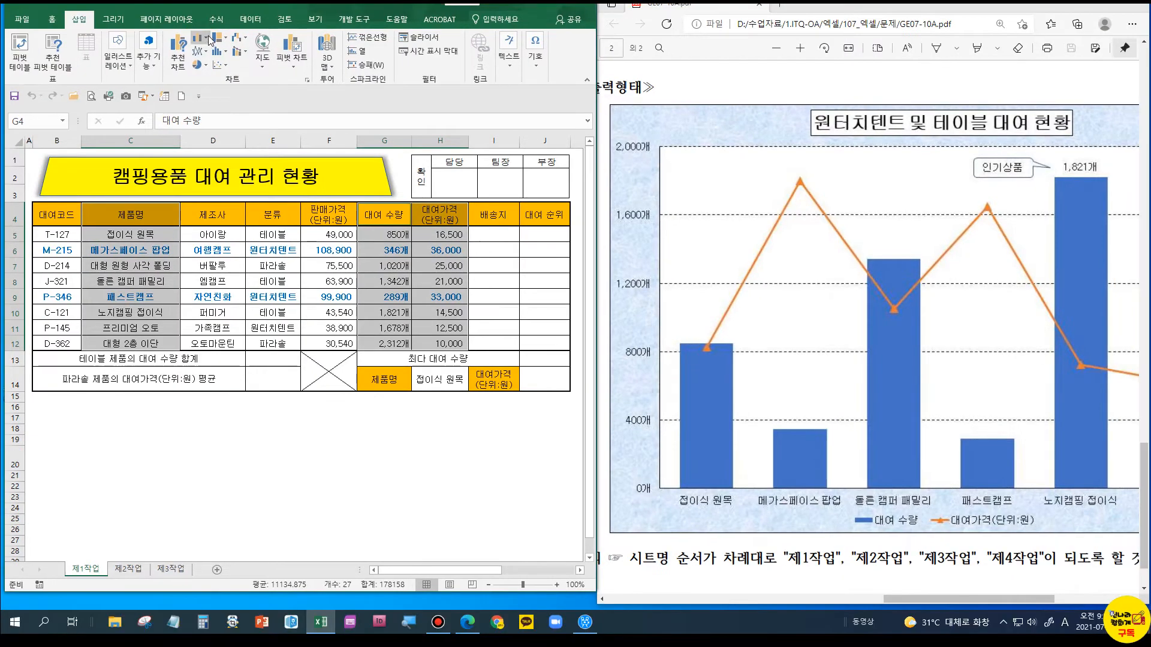
pyautogui.click(210, 41)
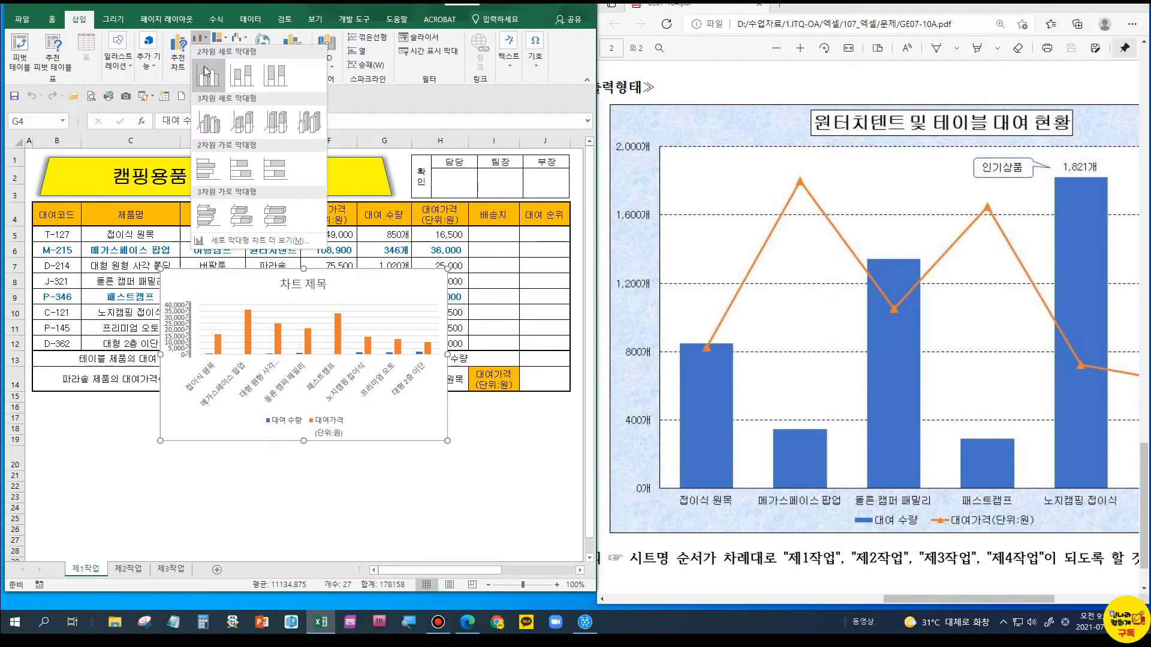
pyautogui.click(206, 73)
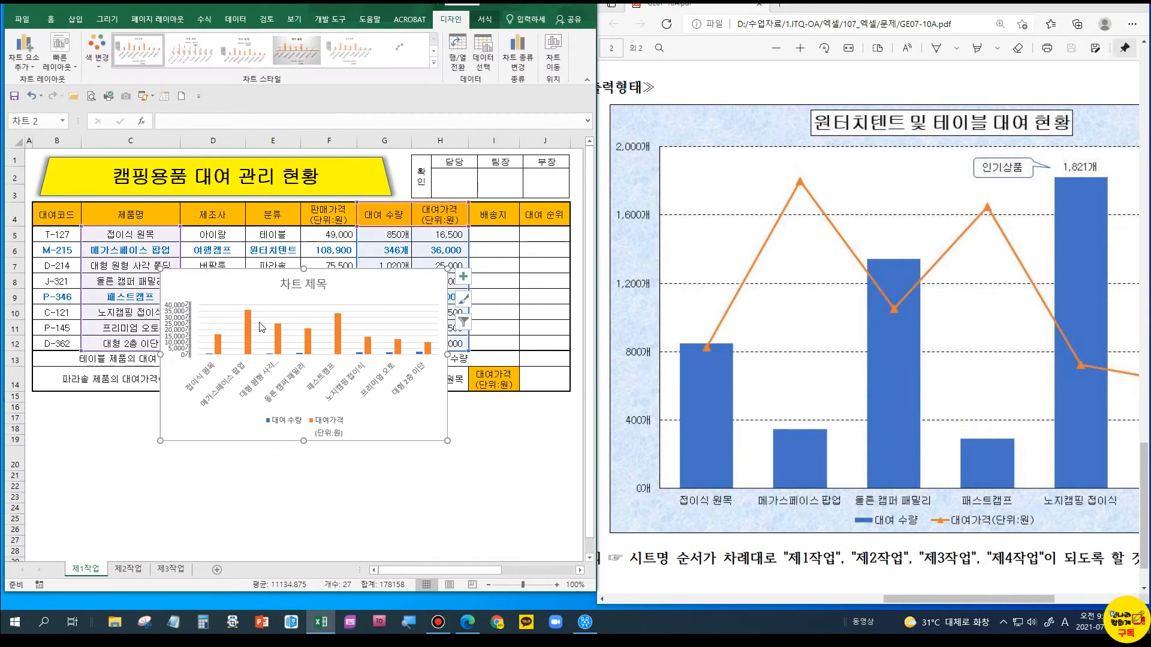
# Move the chart to a new sheet named 제4작업
pyautogui.click(552, 57)
pyautogui.click(382, 403)
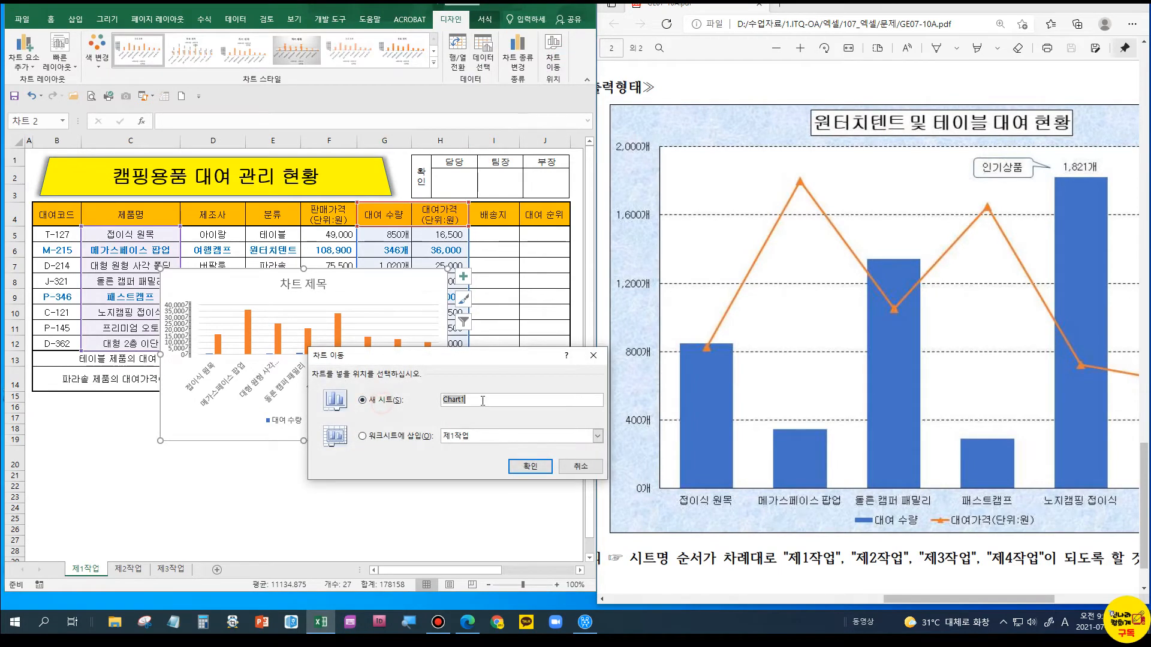
pyautogui.write('W')
pyautogui.press('BackSpace')
pyautogui.press('Hangul')
pyautogui.write('ㅈ4작업')
pyautogui.press('Return')
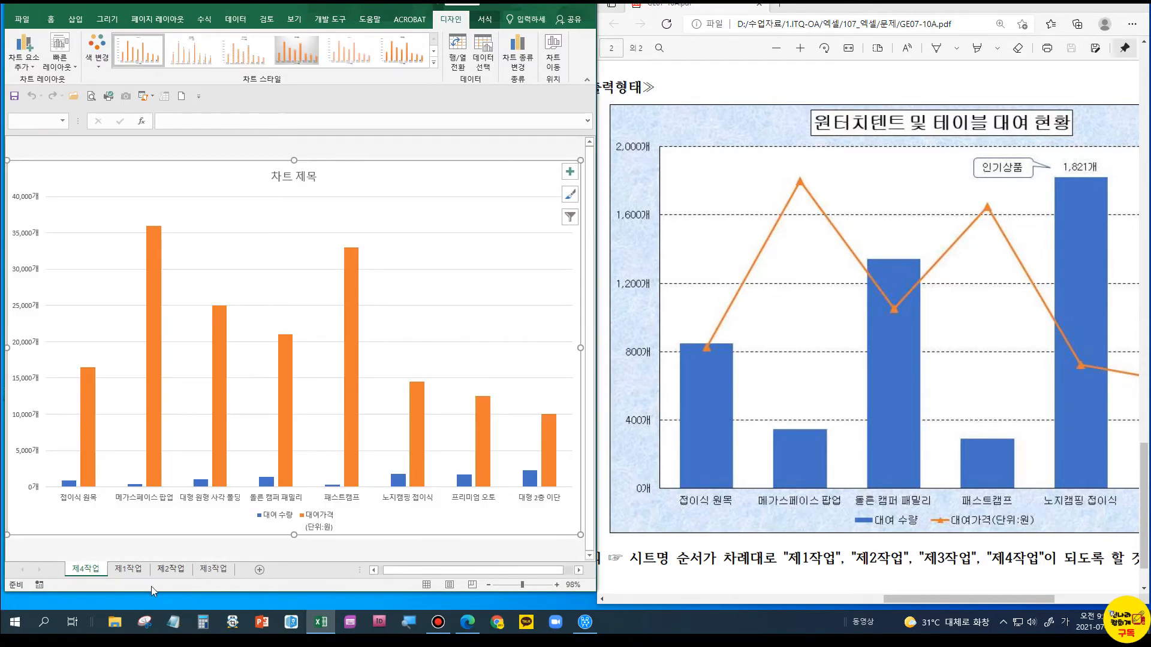
# Reorder the sheets so that 제4작업 comes after 제3작업
pyautogui.hotkey('ctrl', '1')
pyautogui.click(131, 571)
pyautogui.moveTo(42, 556)
pyautogui.mouseDown()
pyautogui.moveTo(76, 518)
pyautogui.moveTo(428, 540)
pyautogui.moveTo(388, 543)
pyautogui.moveTo(407, 562)
pyautogui.mouseUp()
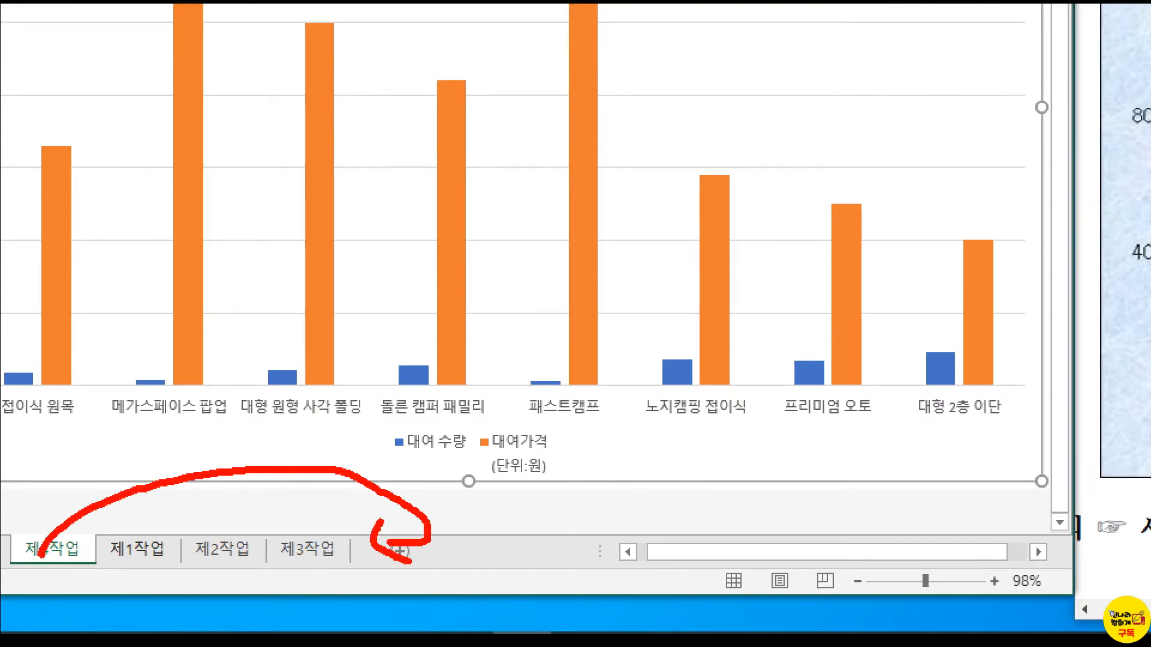
pyautogui.press('Escape')
pyautogui.moveTo(99, 574); pyautogui.dragTo(245, 570)
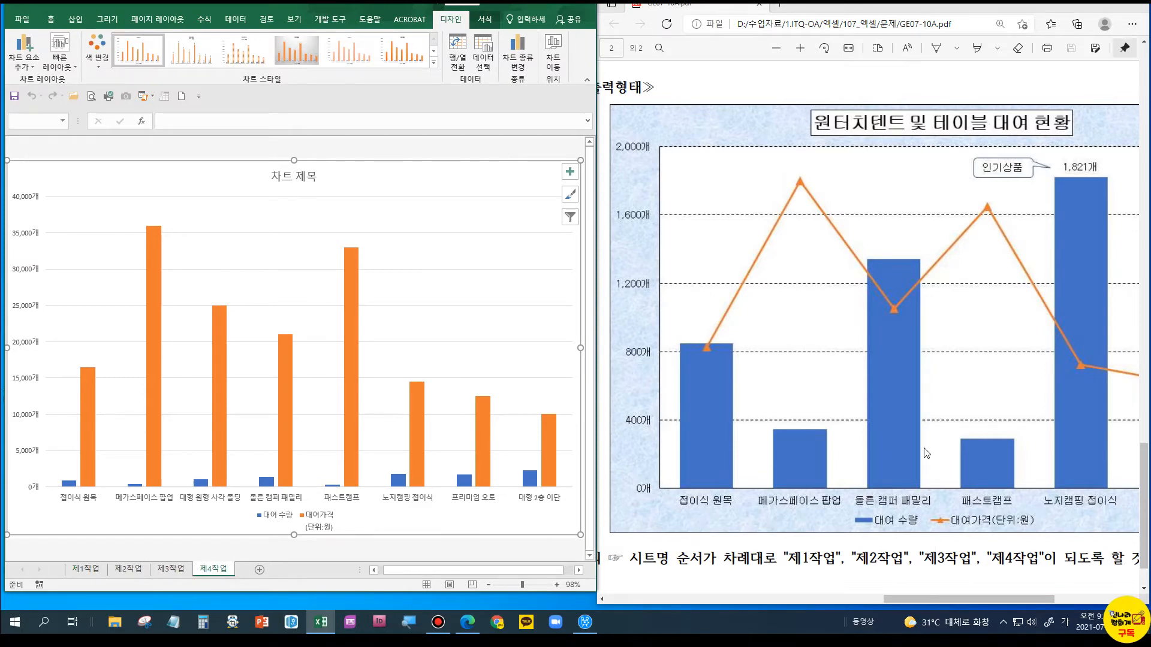
# Open the chart's source data selection and switch rows and columns so the product names become the series
pyautogui.scroll(-2, 927, 454)
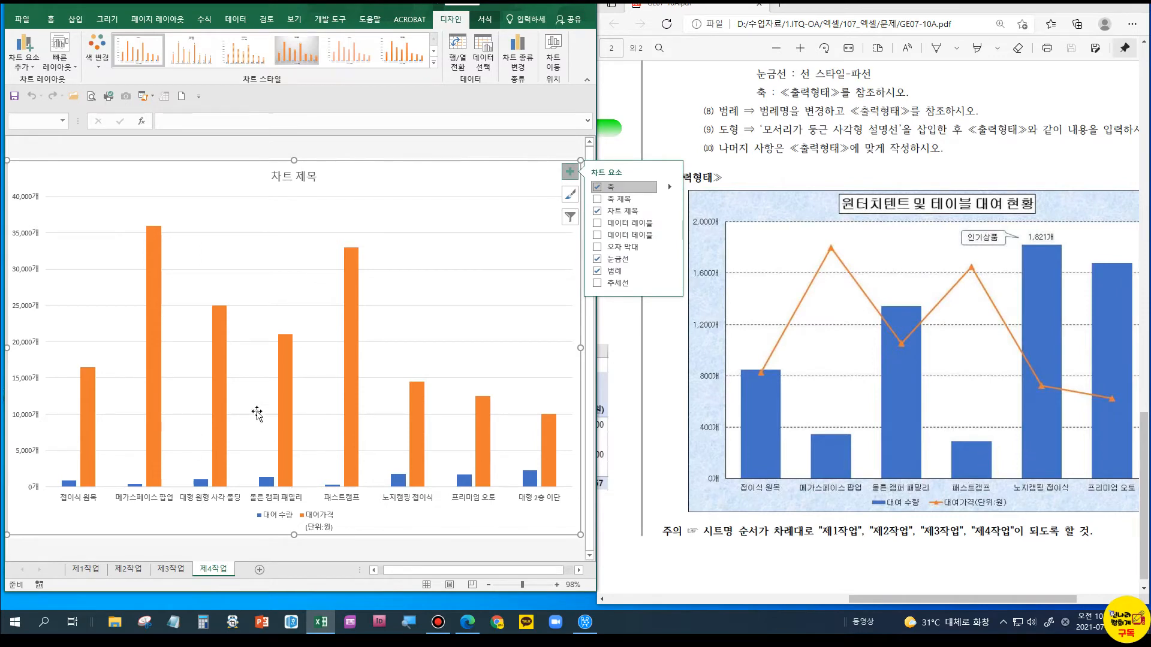
pyautogui.click(481, 60)
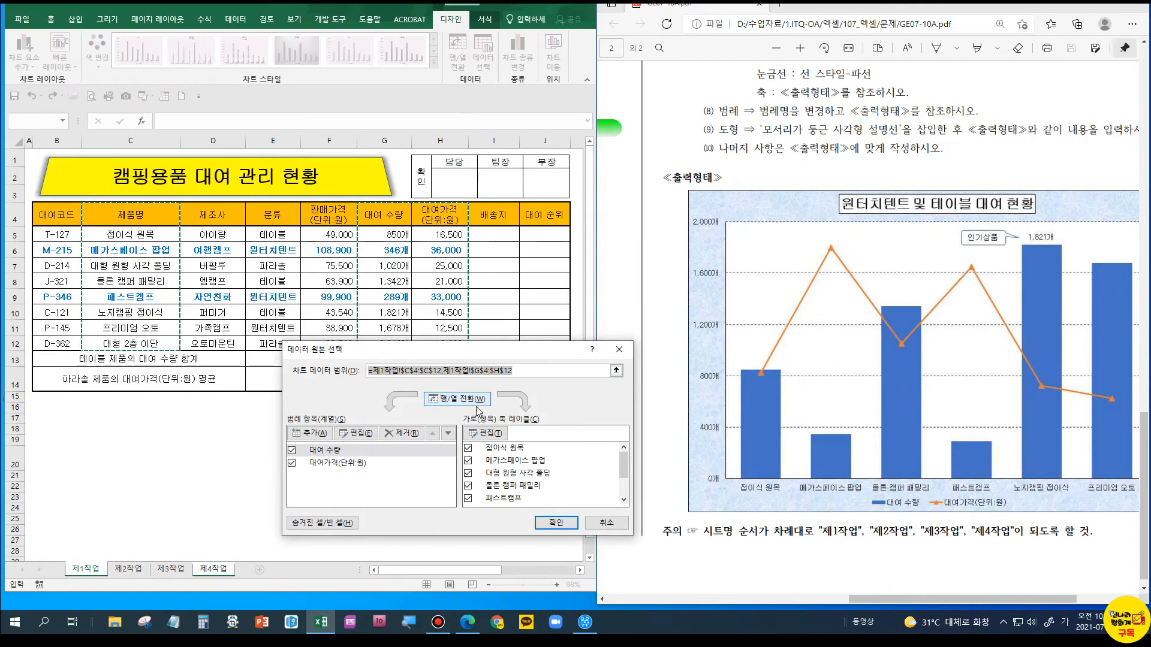
pyautogui.hotkey('ctrl', '1')
pyautogui.click(476, 405)
pyautogui.moveTo(389, 370)
pyautogui.mouseDown()
pyautogui.moveTo(411, 394)
pyautogui.moveTo(509, 411)
pyautogui.mouseUp()
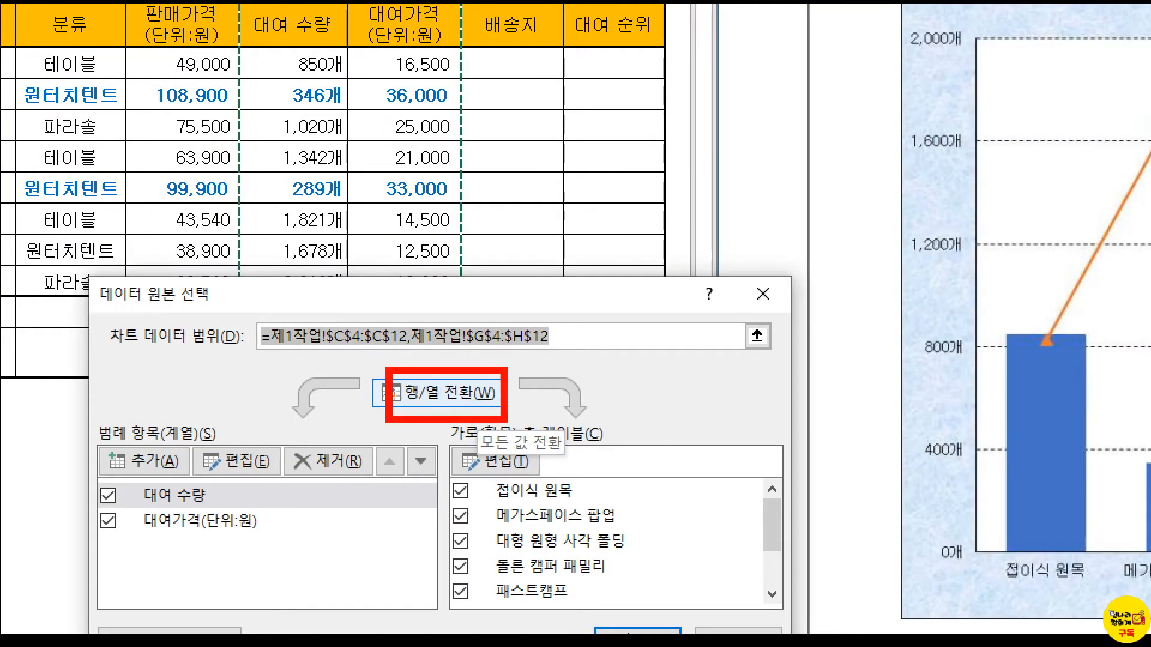
pyautogui.press('Escape')
pyautogui.click(469, 400)
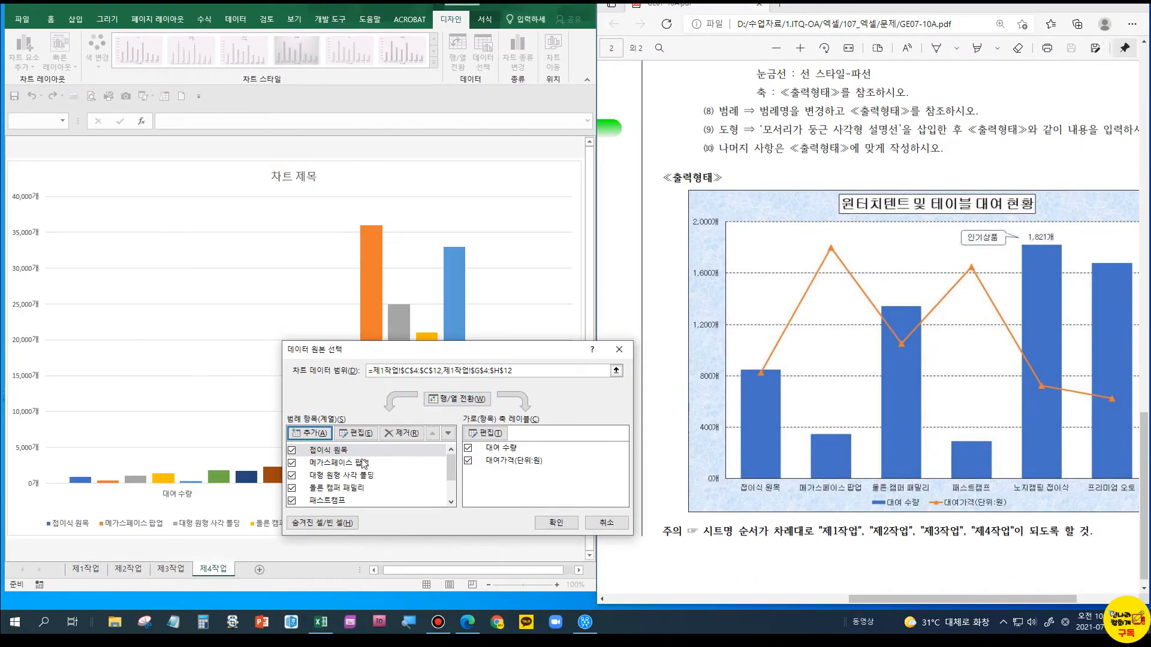
# Remove the 대형 원형 사각 폴딩 and 대형 2층 이단 series and switch the chart's rows and columns back
pyautogui.click(327, 475)
pyautogui.click(402, 433)
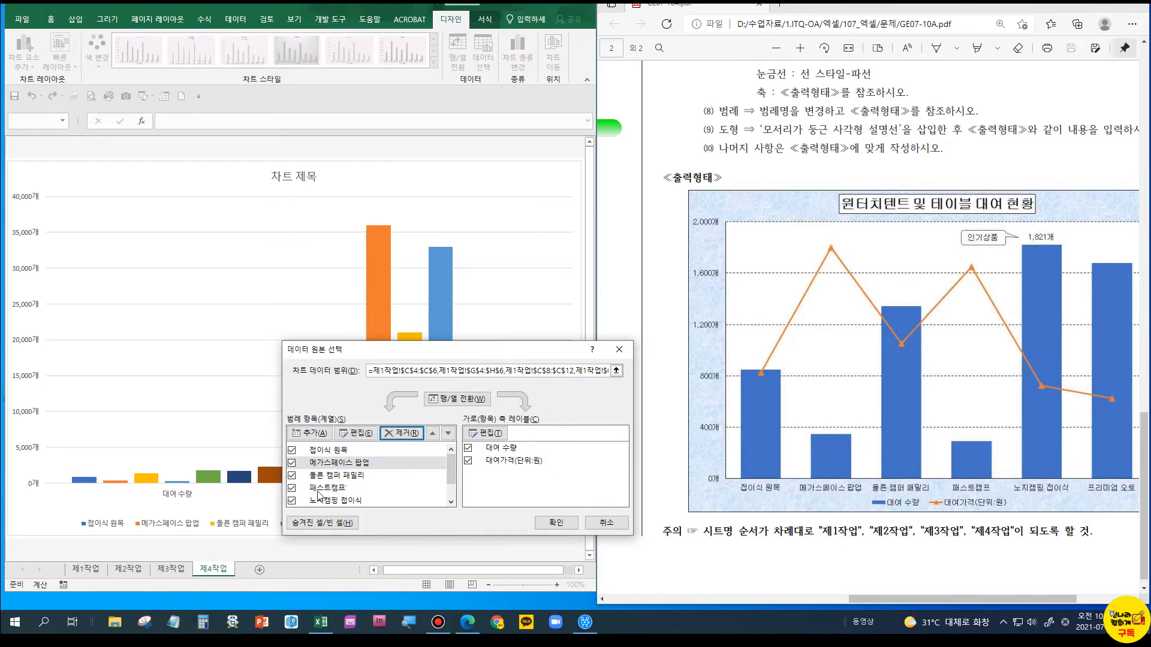
pyautogui.scroll(-1, 331, 503)
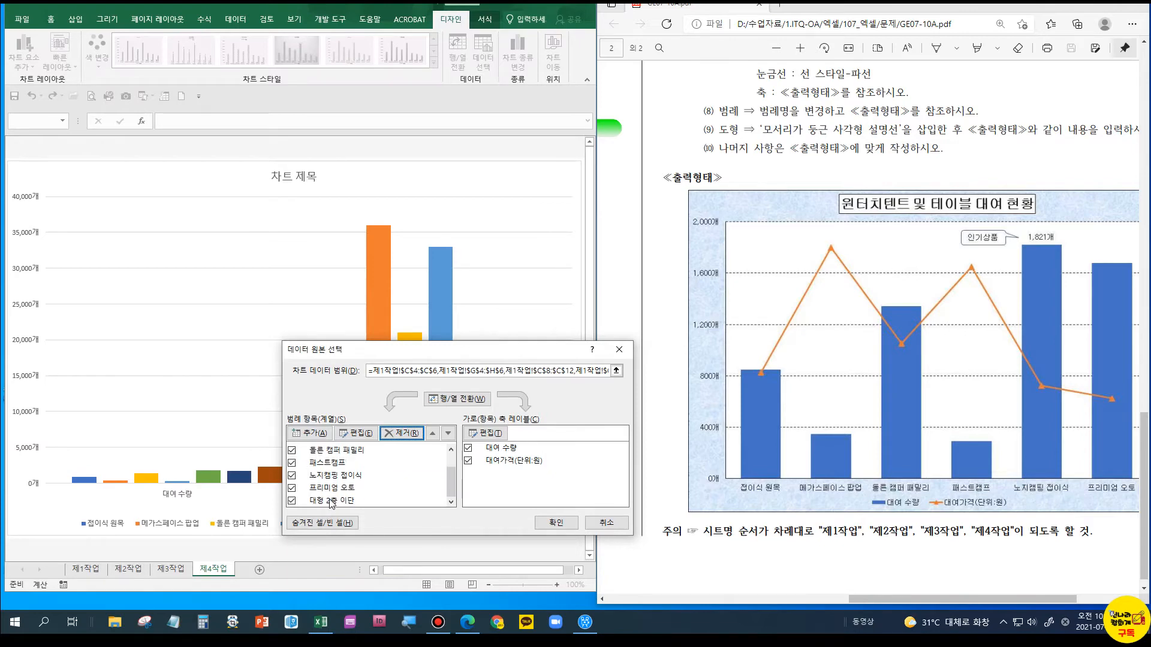
pyautogui.click(331, 500)
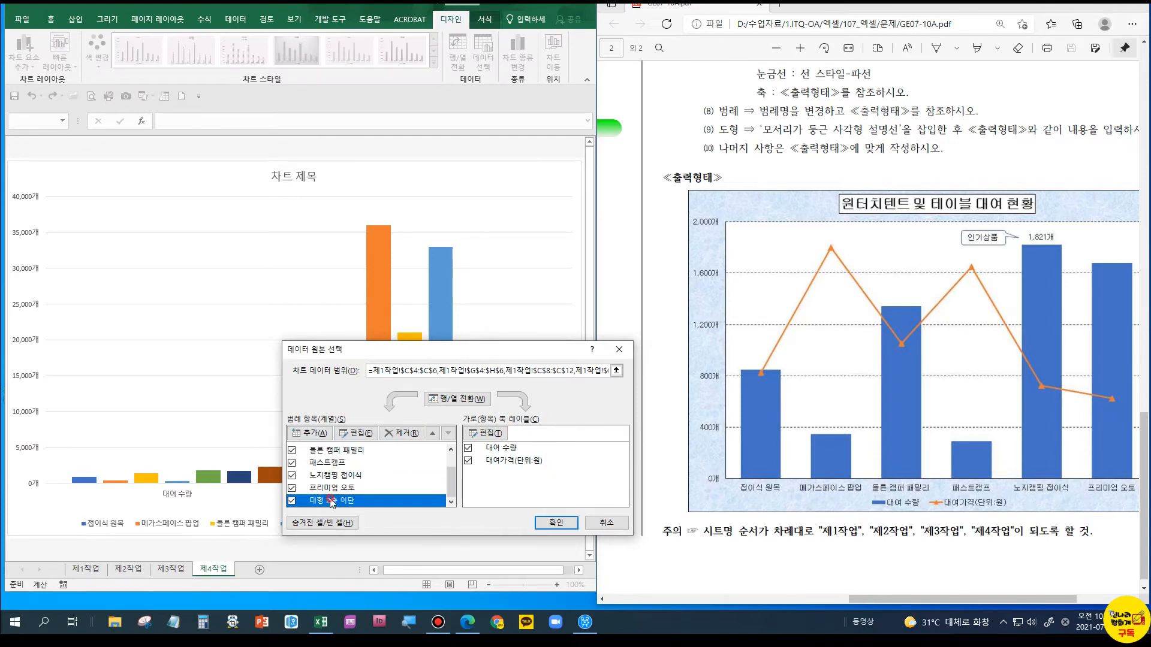
pyautogui.click(401, 433)
pyautogui.click(442, 400)
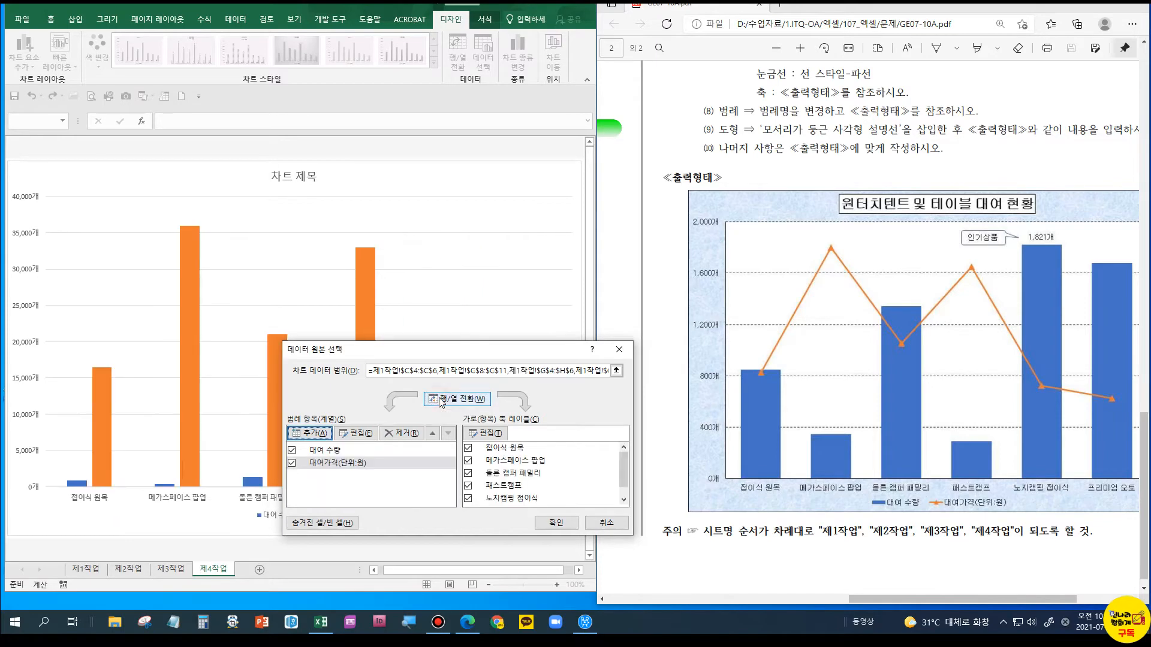
pyautogui.click(556, 522)
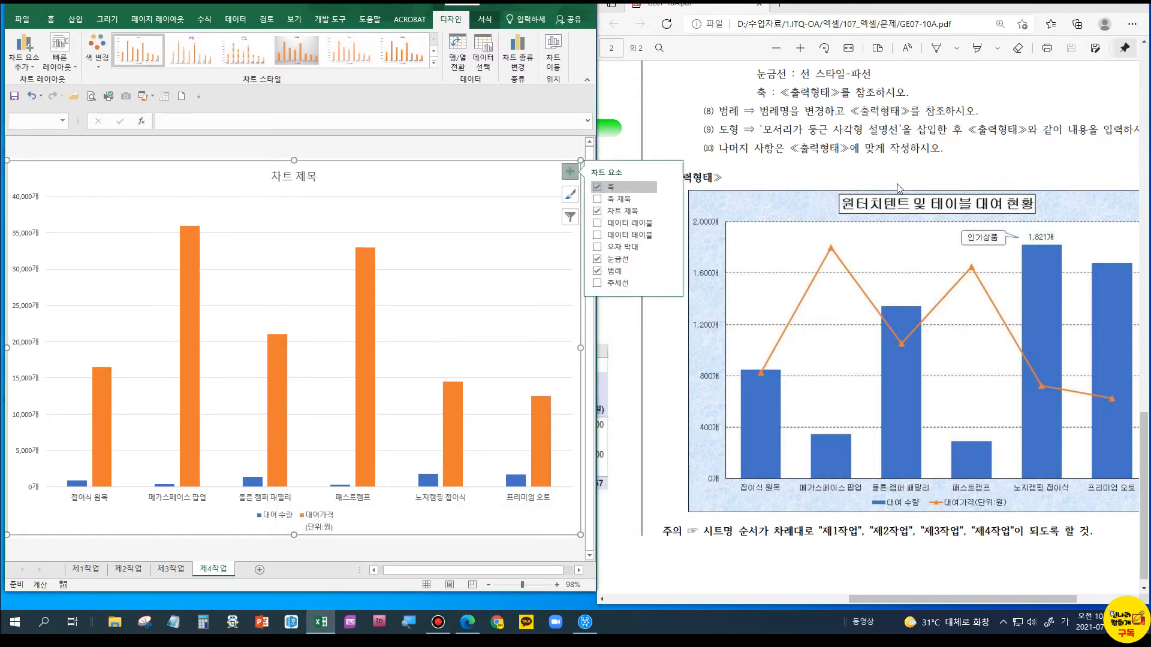
# Apply chart layout 3 (레이아웃 3) and chart style 1 (스타일 1) to the 제4작업 chart
pyautogui.scroll(3, 895, 185)
pyautogui.scroll(2, 895, 184)
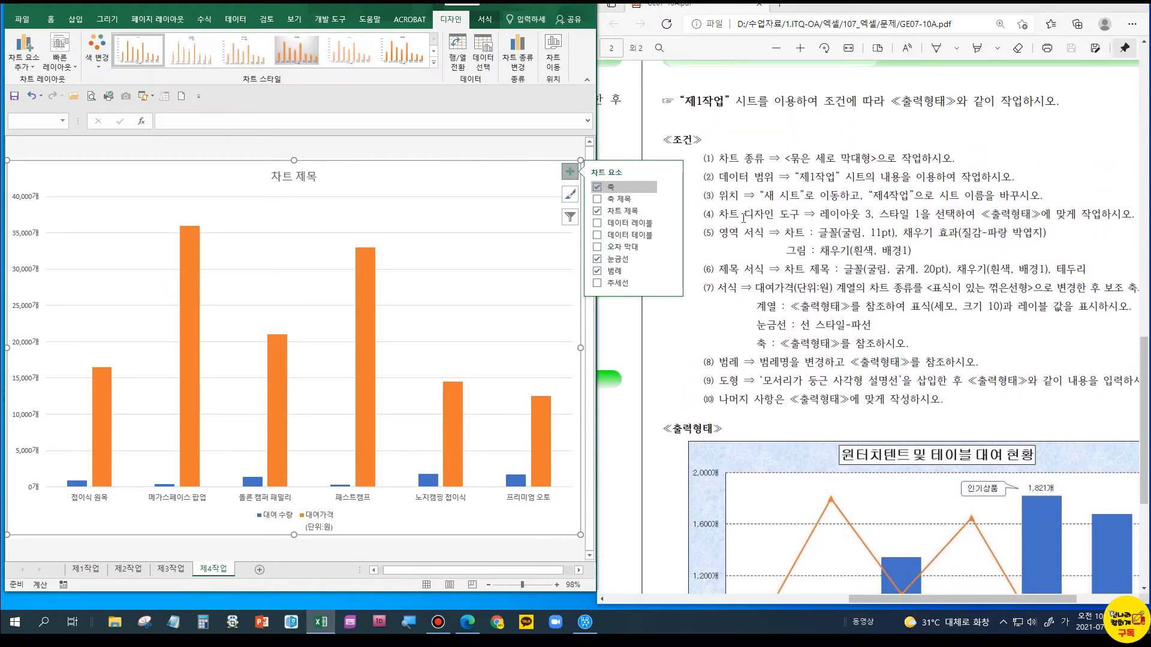
pyautogui.click(58, 62)
pyautogui.click(127, 95)
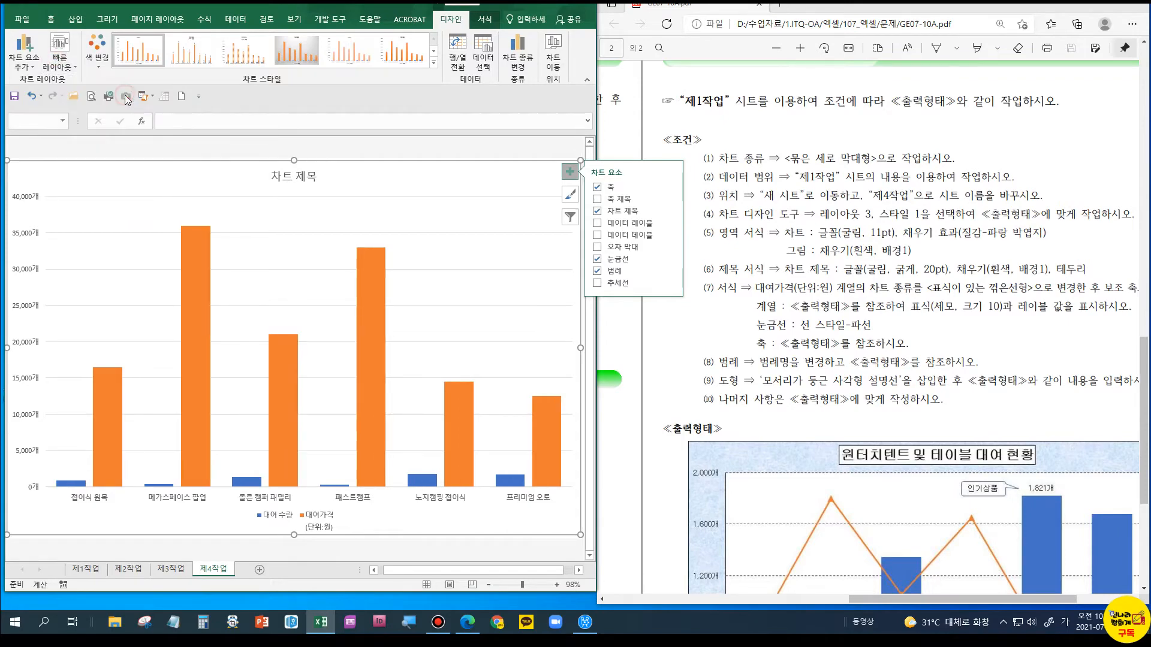
pyautogui.click(433, 63)
pyautogui.click(138, 49)
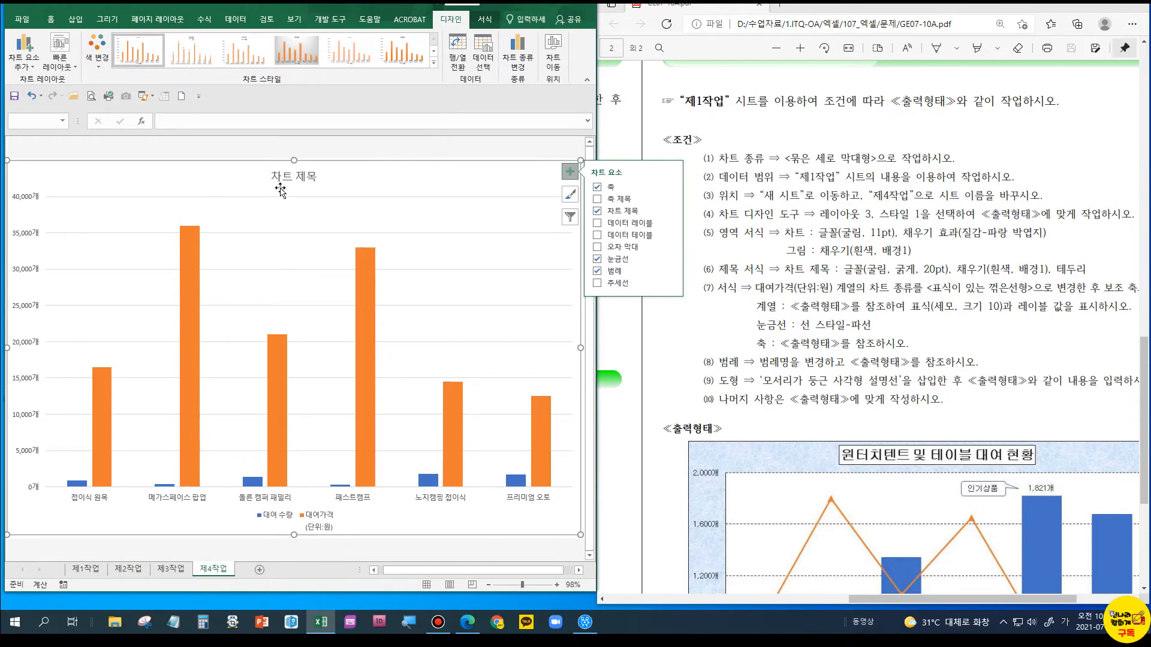
# Set the font of the whole chart area to 굴림, size 11
pyautogui.click(858, 235)
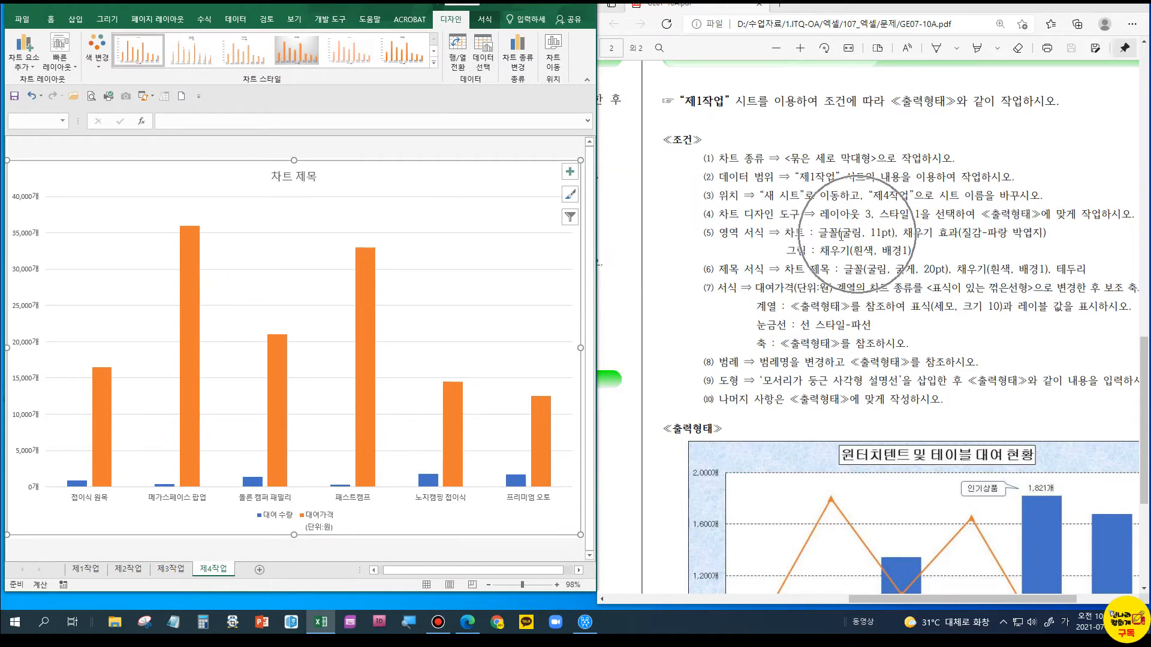
pyautogui.click(570, 194)
pyautogui.click(51, 19)
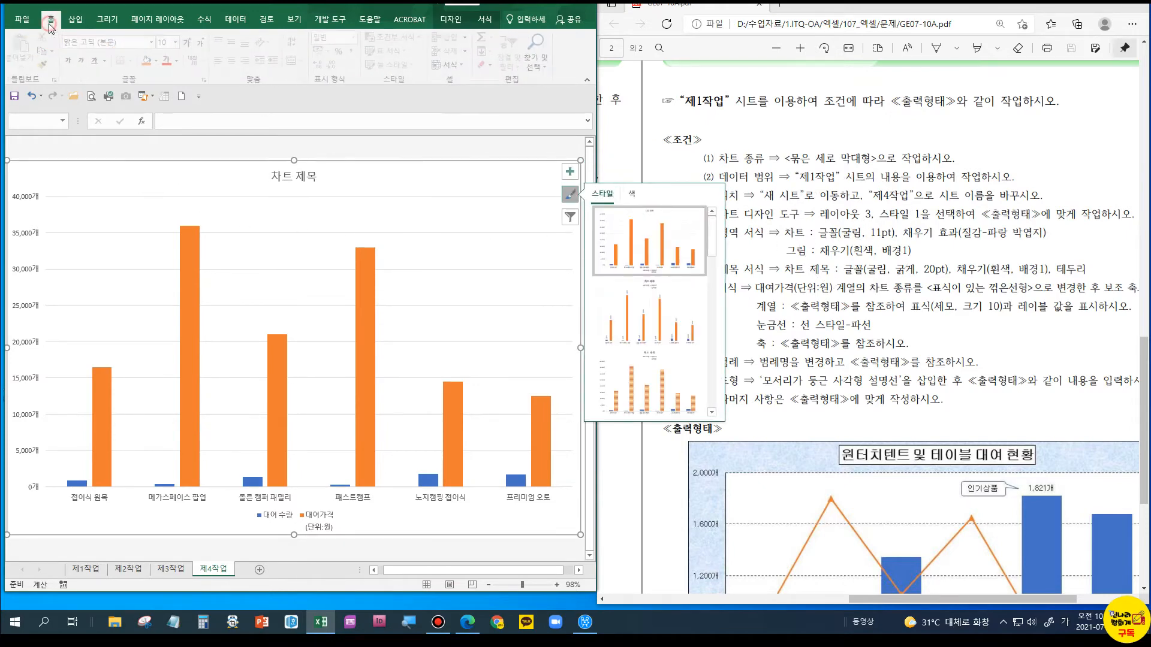
pyautogui.click(107, 42)
pyautogui.write('굴림')
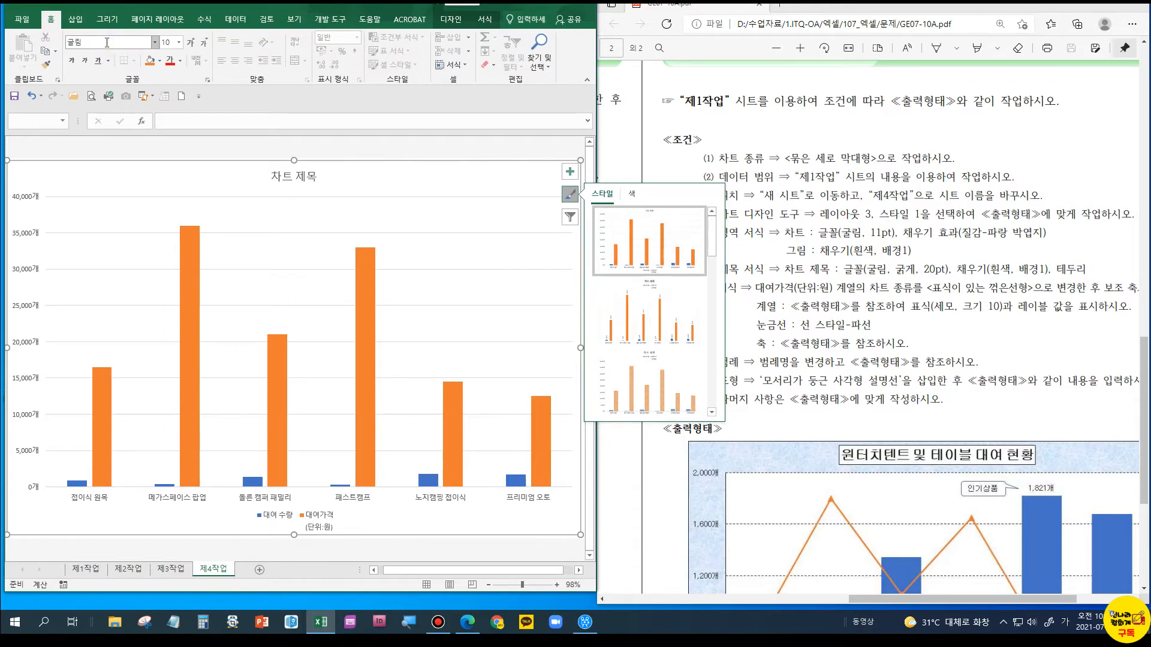
pyautogui.press('Return')
pyautogui.click(168, 42)
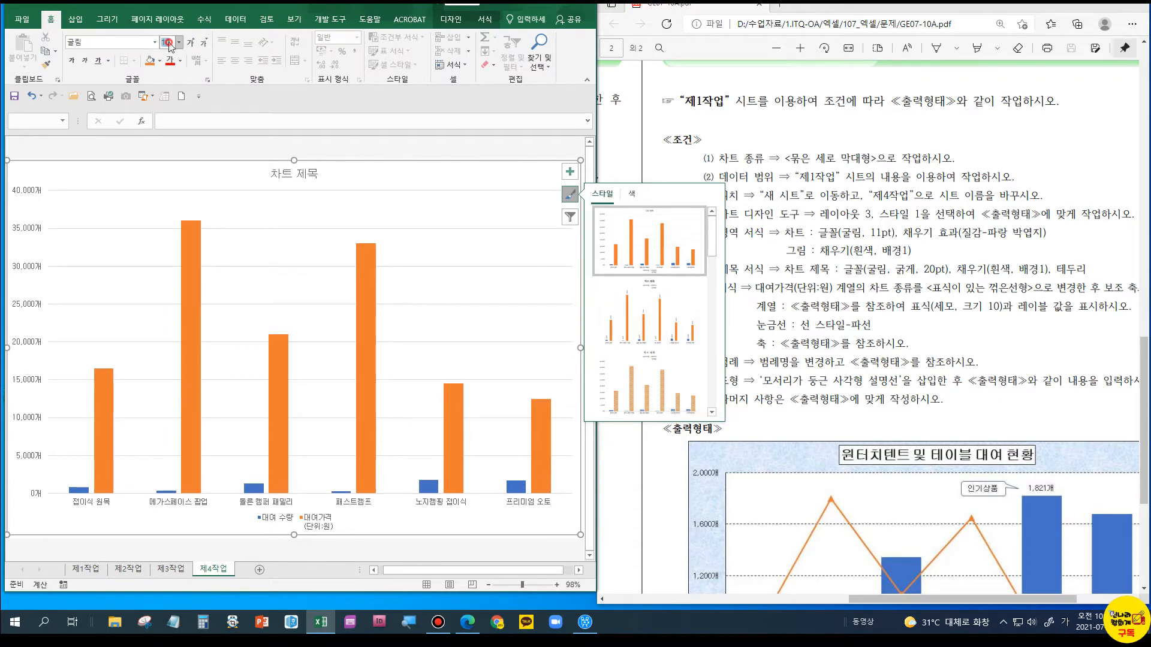
pyautogui.write('11')
pyautogui.press('Return')
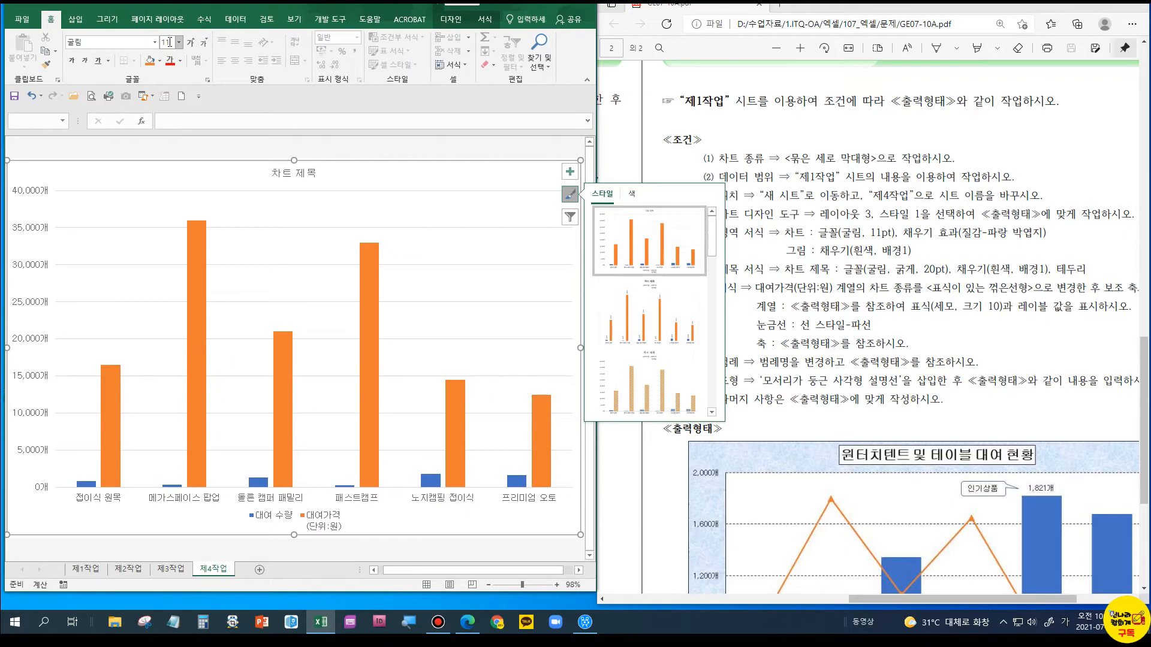
# Fill the 제4작업 chart area with the 파랑 박엽지 (blue tissue paper) texture
pyautogui.click(485, 19)
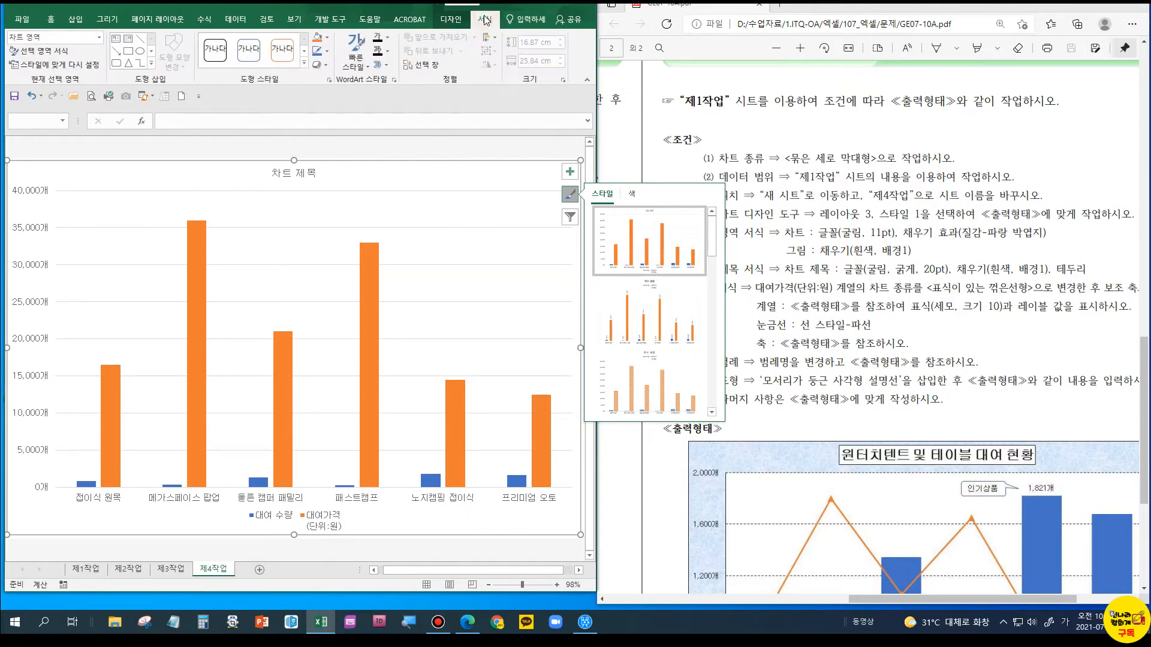
pyautogui.click(326, 38)
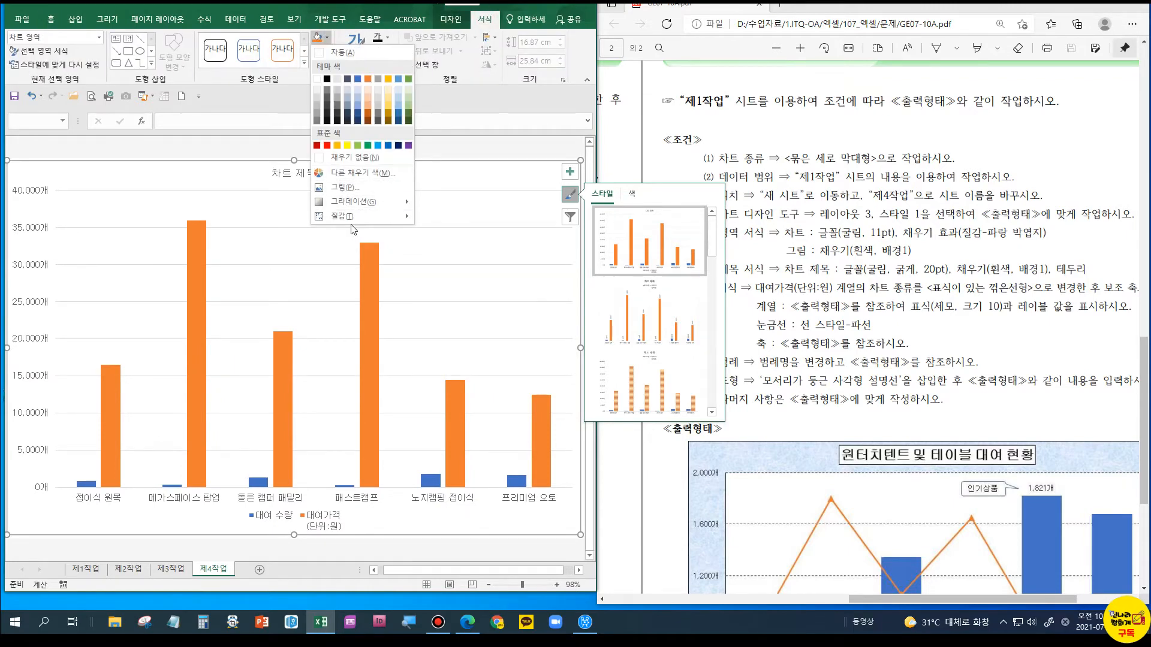
pyautogui.moveTo(359, 215)
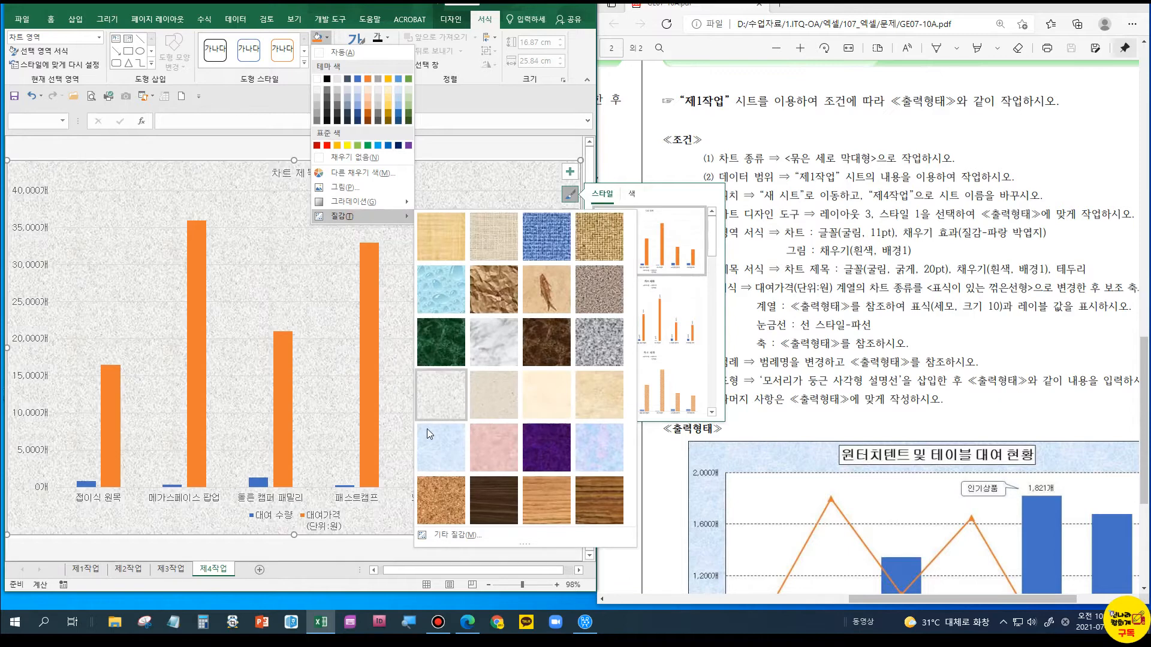
pyautogui.click(438, 447)
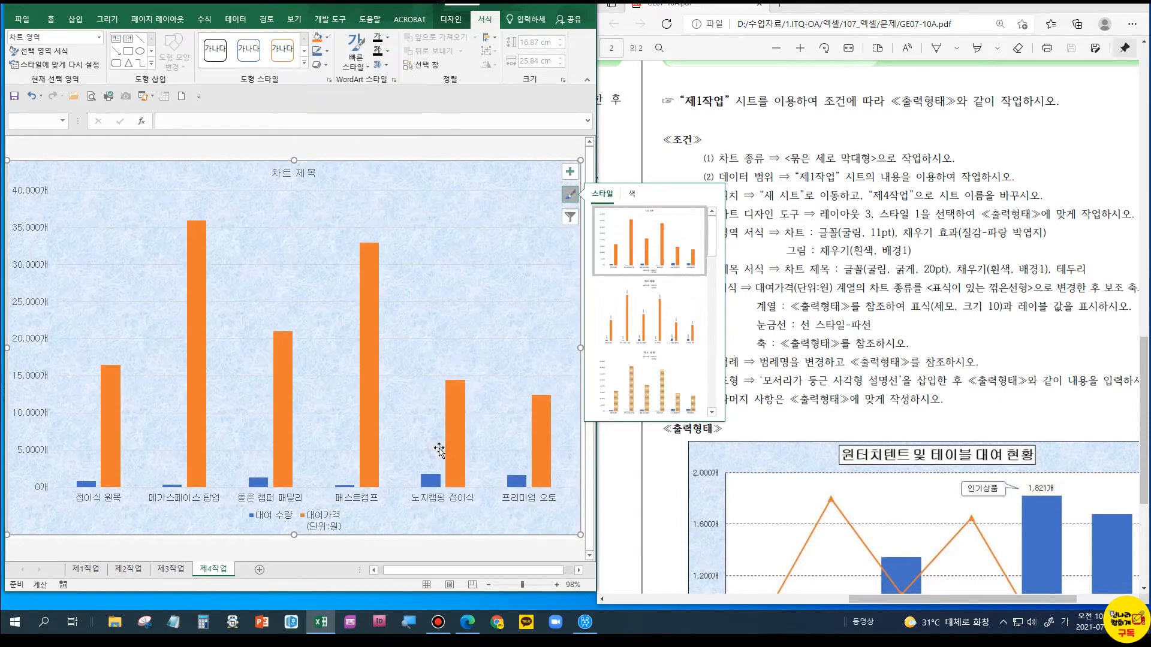
# Fill the chart's plot area with 흰색, 배경 1
pyautogui.click(120, 214)
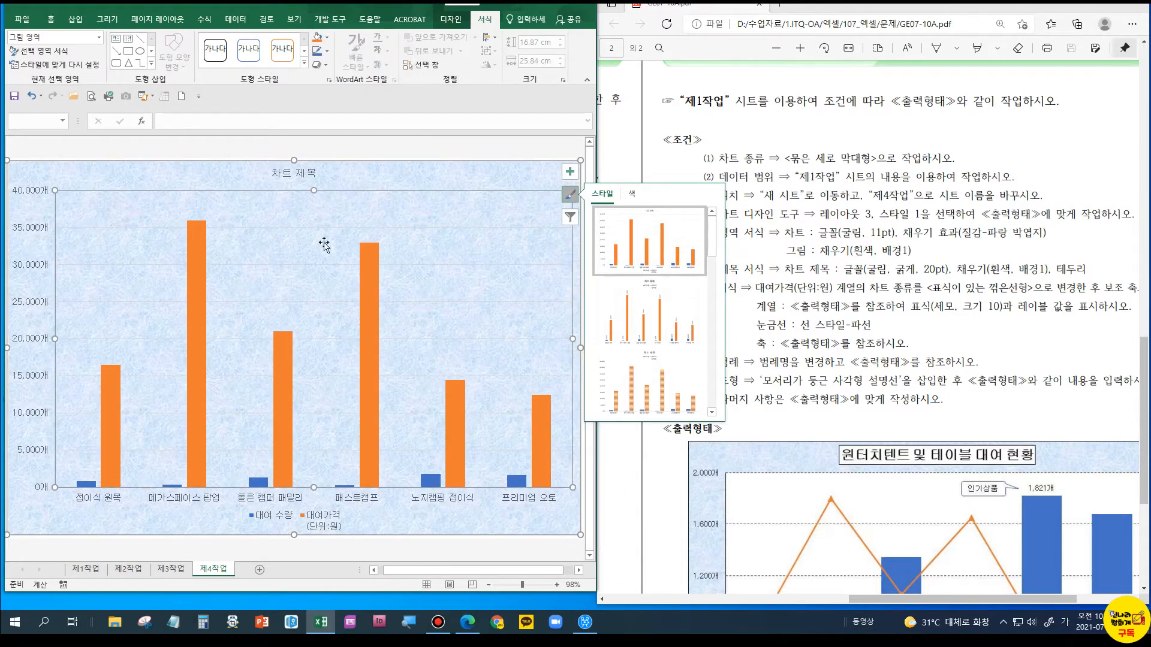
pyautogui.click(327, 38)
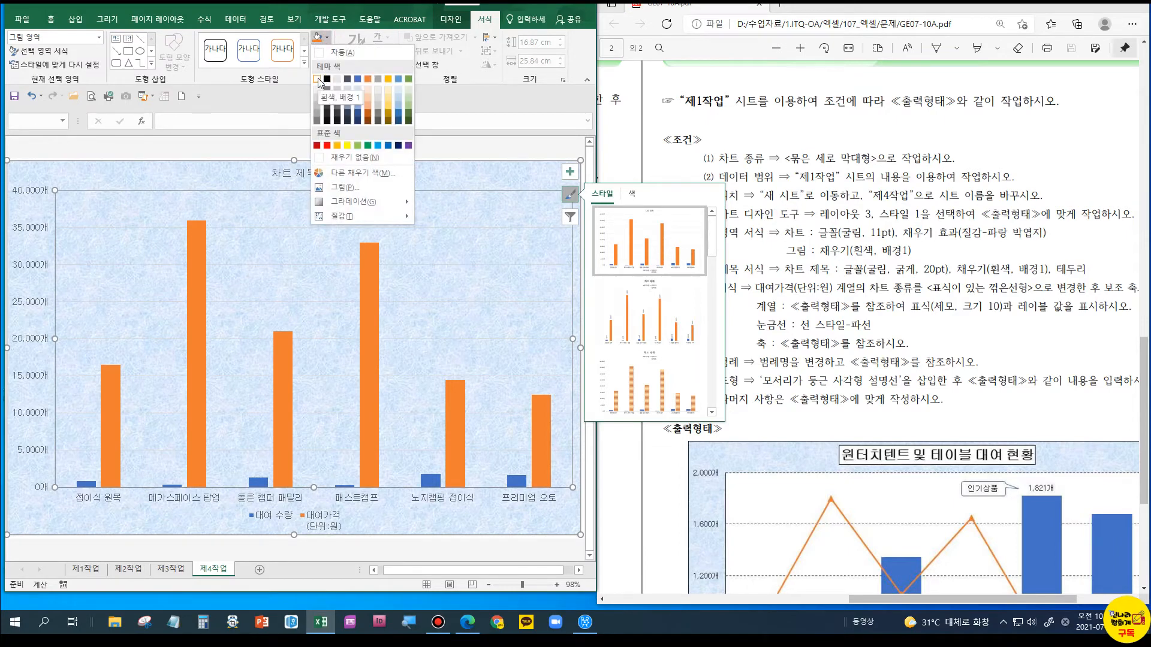
pyautogui.click(318, 79)
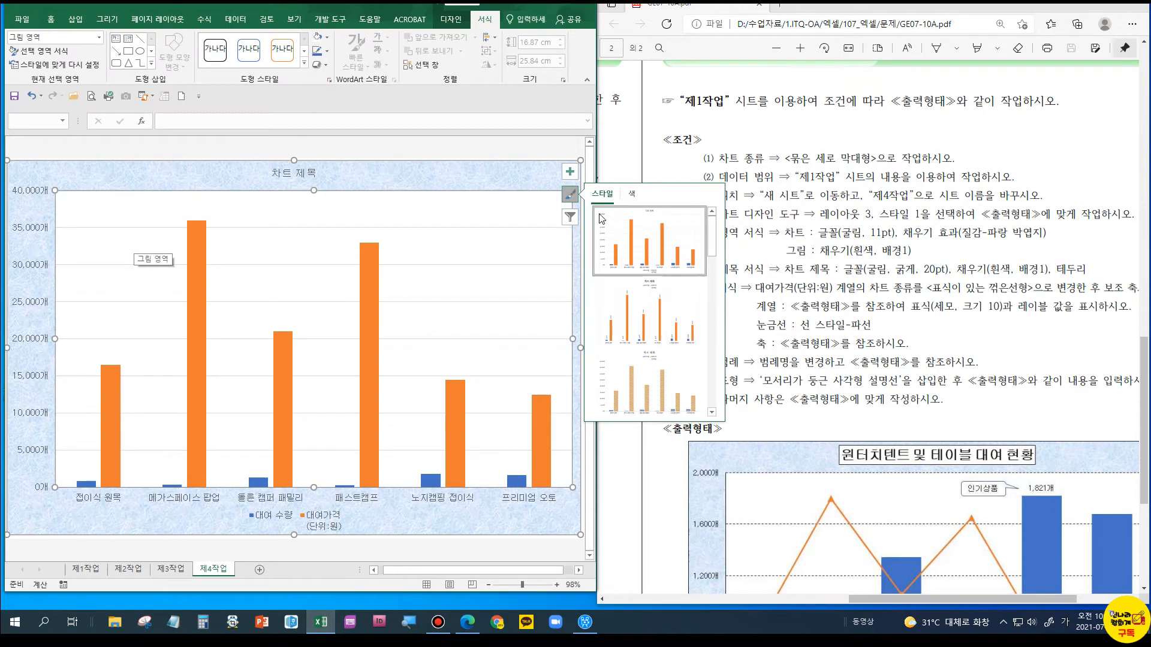
# Replace the placeholder chart title with "원터치텐트 및 테이블 대여 현황"
pyautogui.click(308, 174)
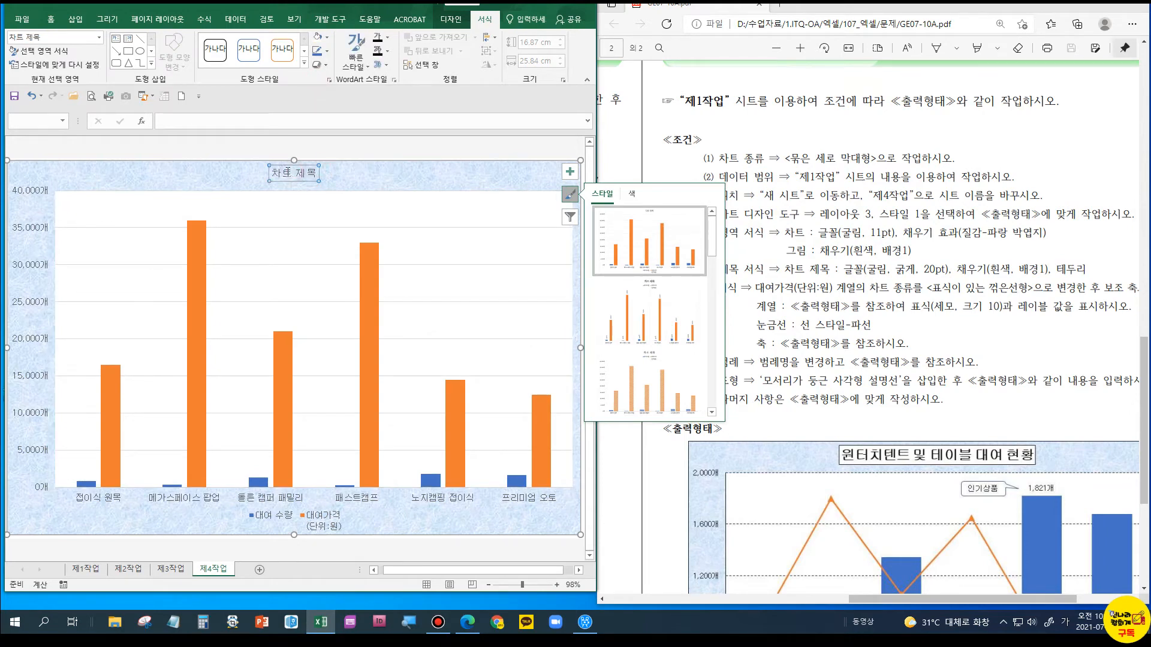
pyautogui.moveTo(274, 174); pyautogui.dragTo(318, 178)
pyautogui.press('Delete')
pyautogui.write('원터치텐')
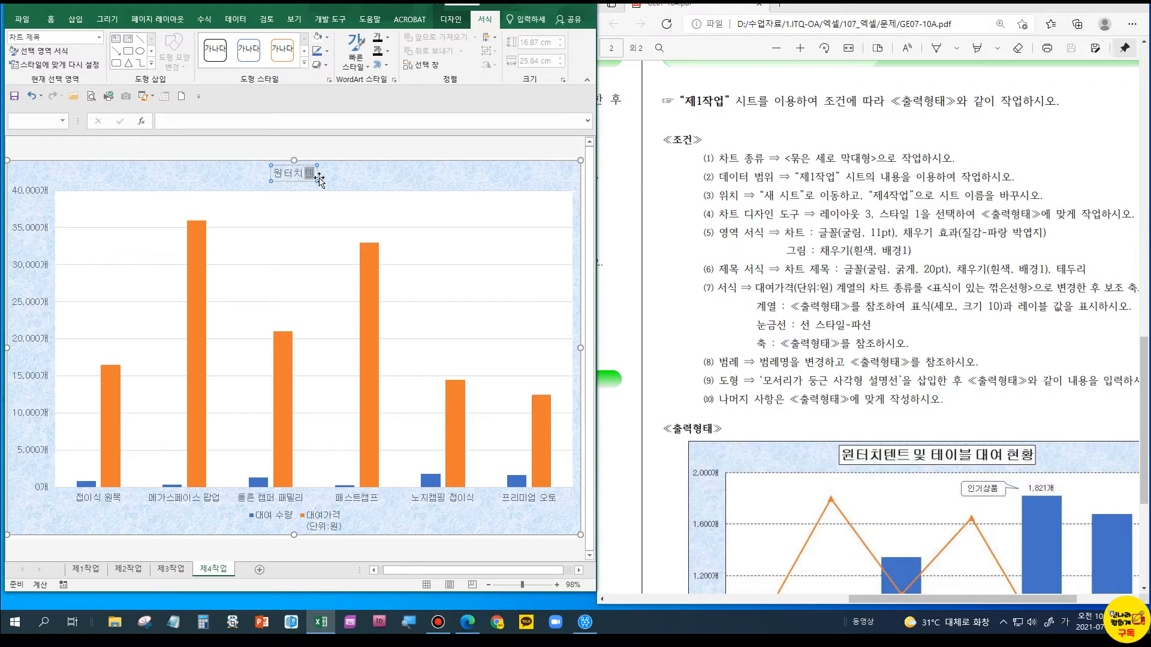
pyautogui.write('트 및 테이블 ㄷ')
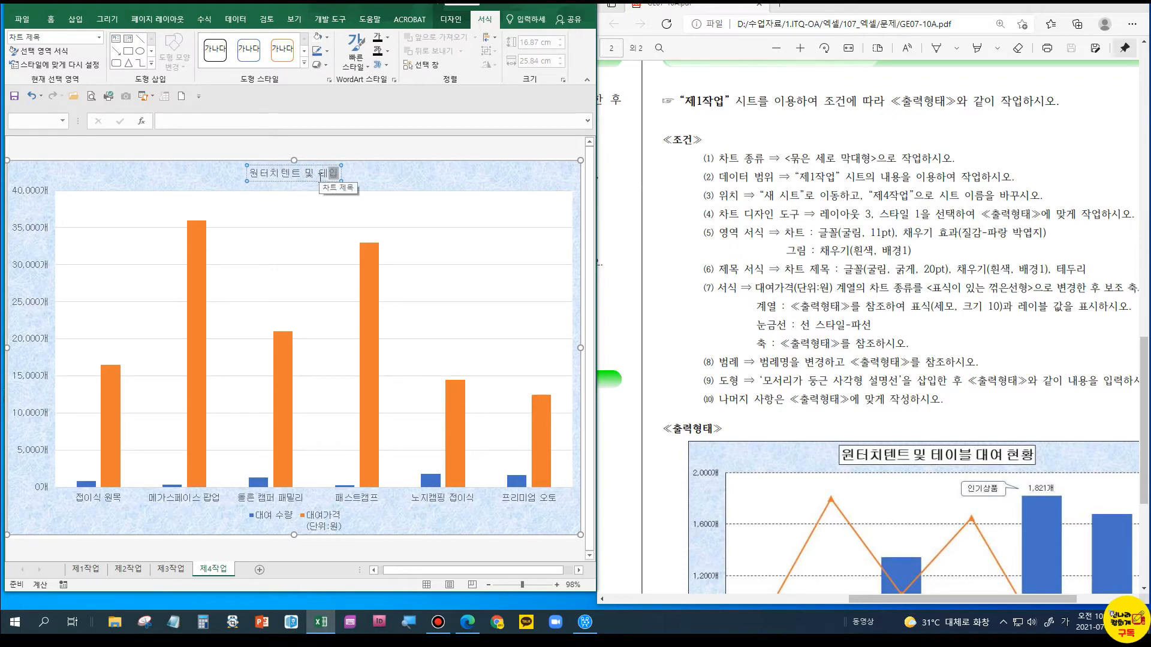
pyautogui.write('ㅐ여 현호')
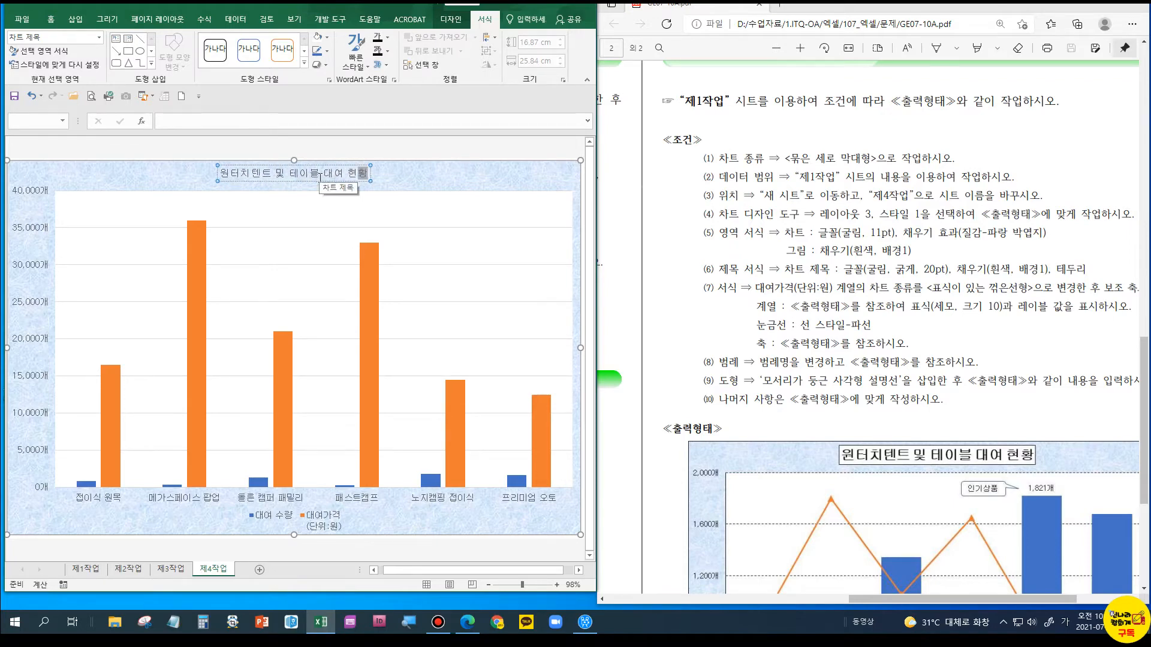
pyautogui.press('Escape')
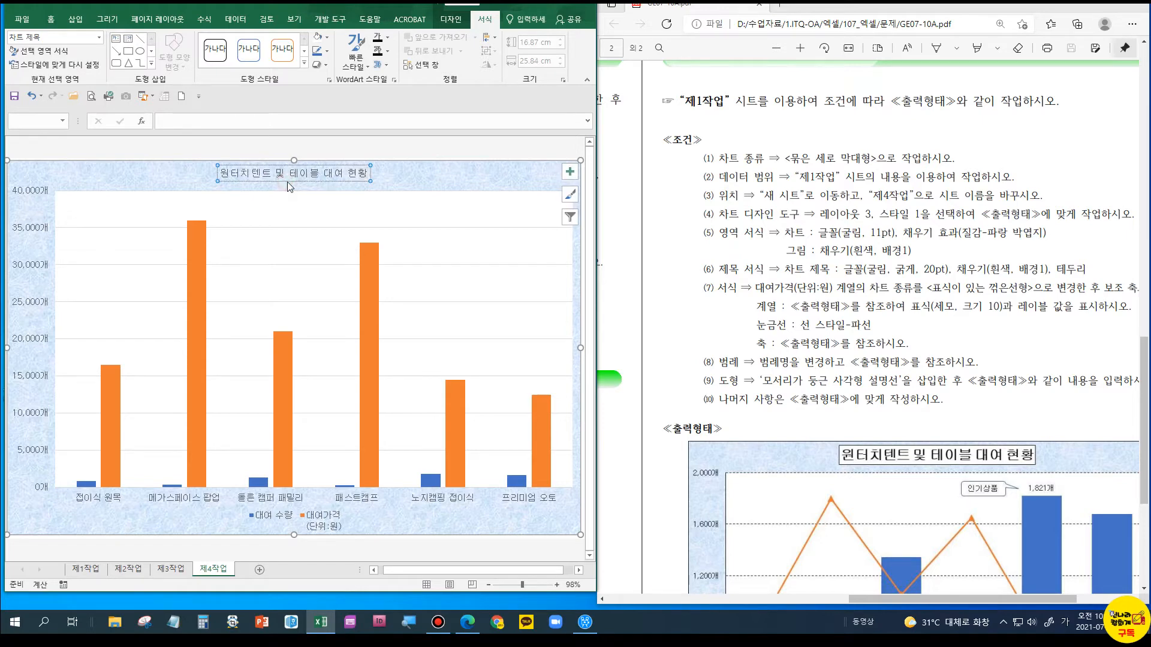
# Make the chart title bold and set its font size to 20
pyautogui.click(51, 20)
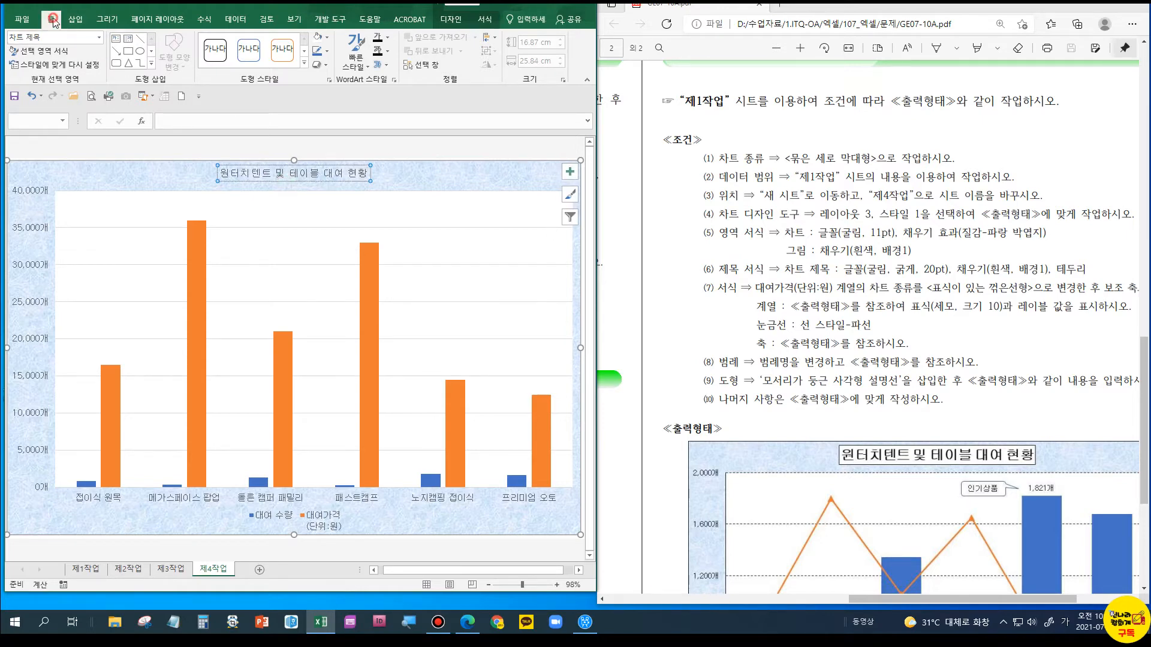
pyautogui.click(134, 40)
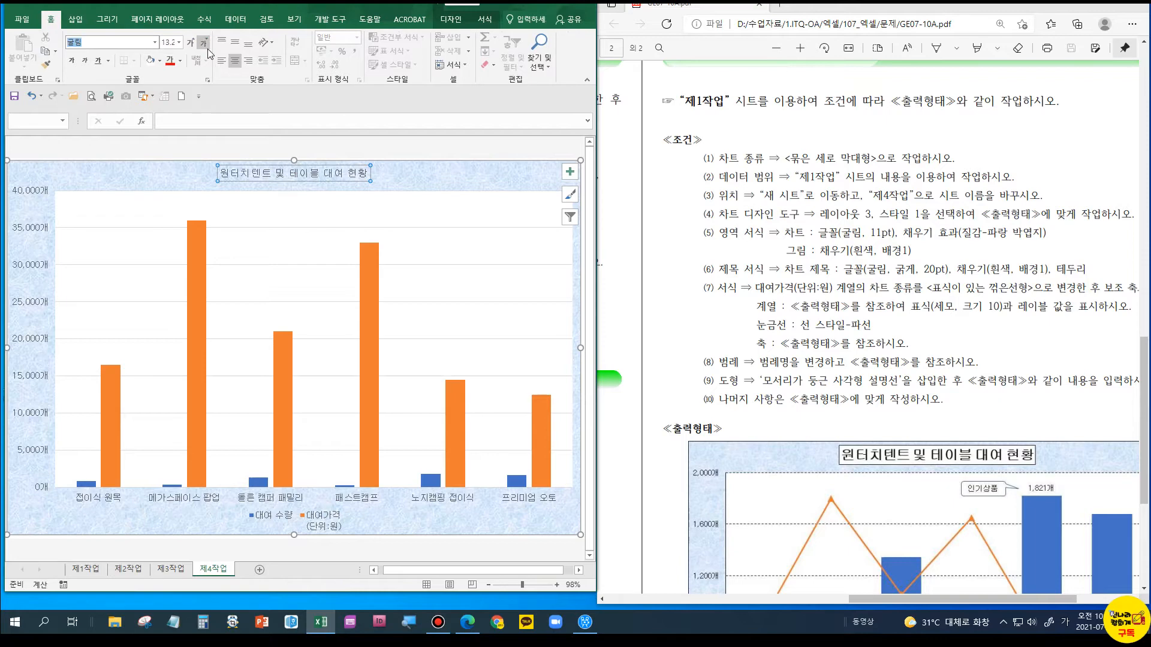
pyautogui.click(71, 60)
pyautogui.click(177, 42)
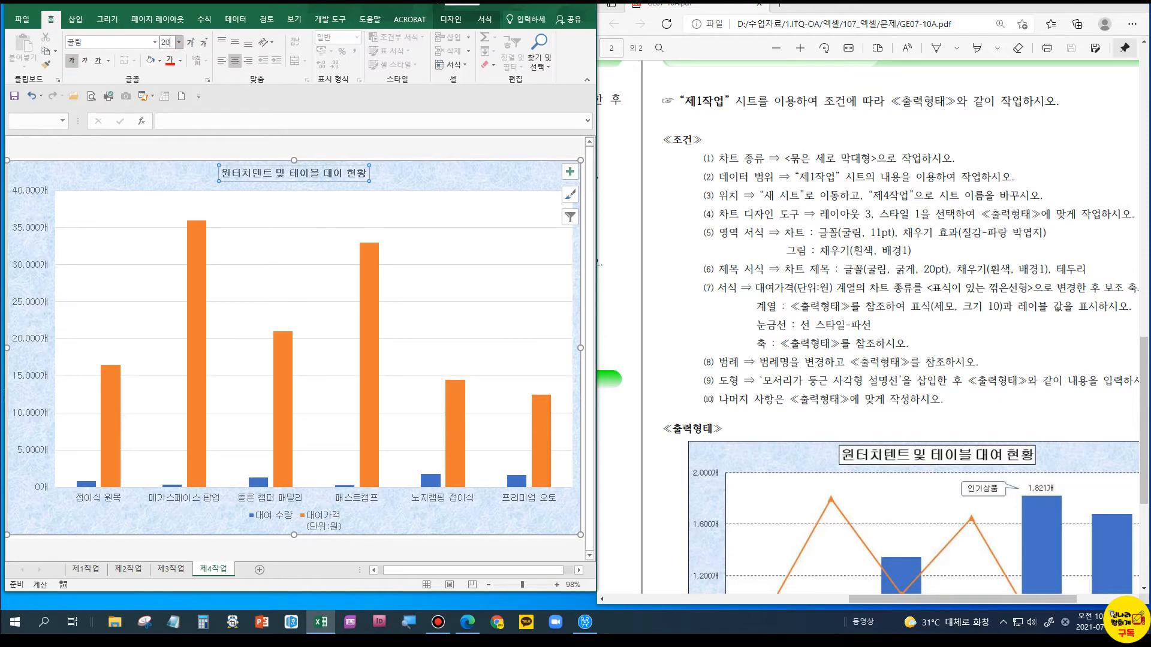
pyautogui.write('20')
pyautogui.press('Return')
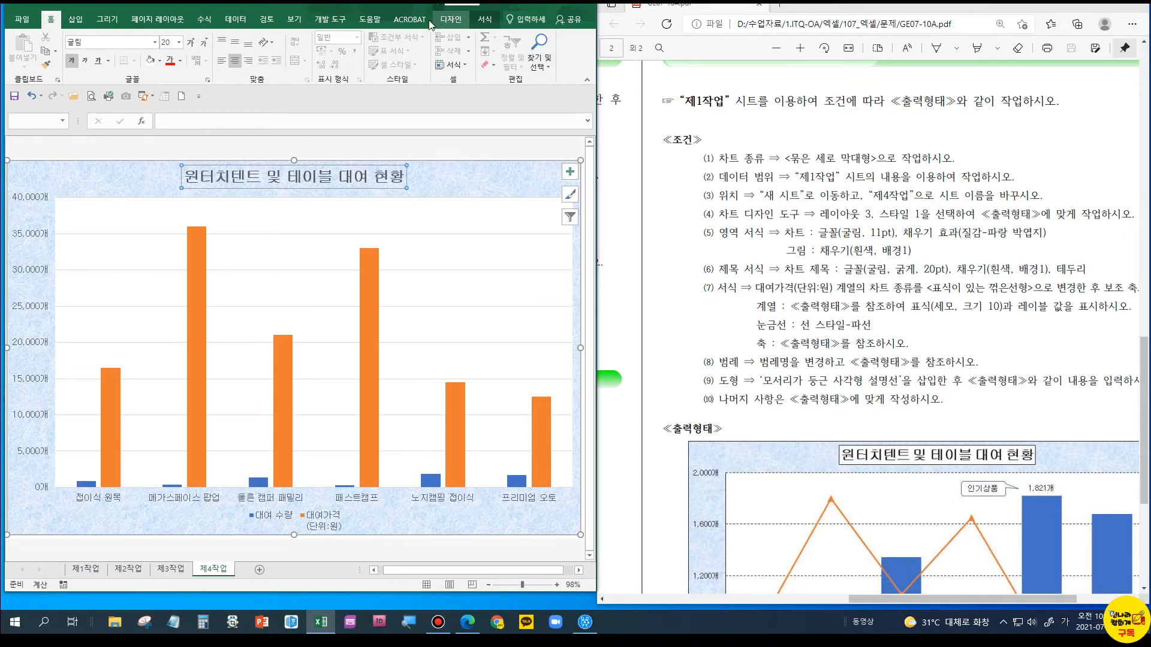
# Give the chart title a white fill and a black outline
pyautogui.click(484, 19)
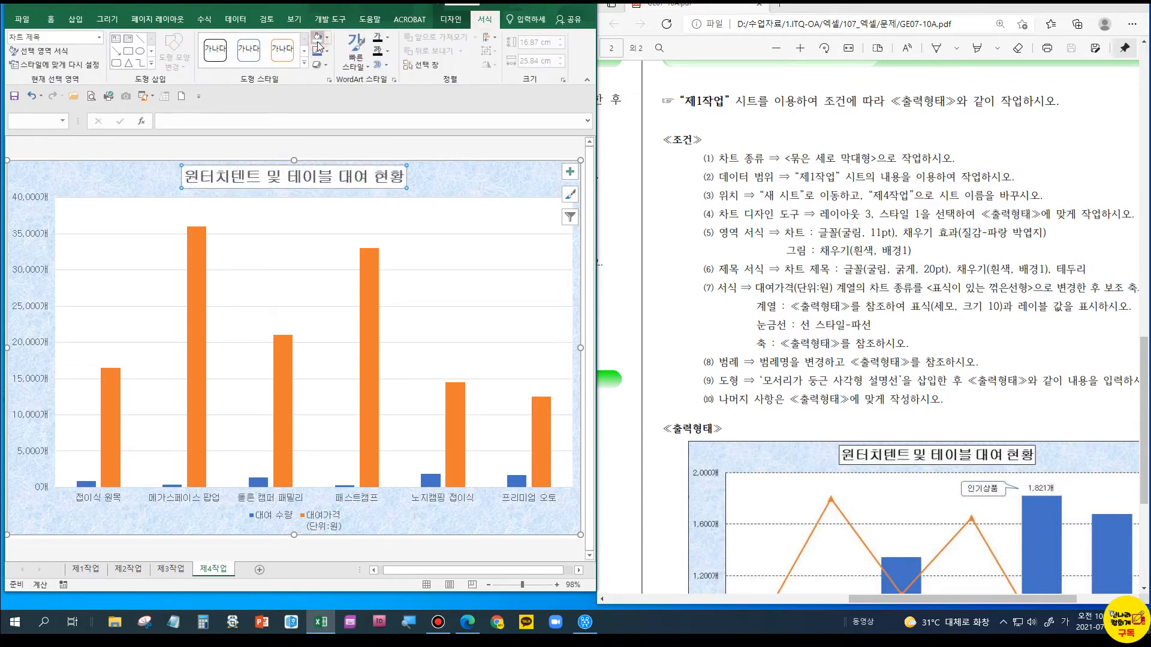
pyautogui.click(329, 50)
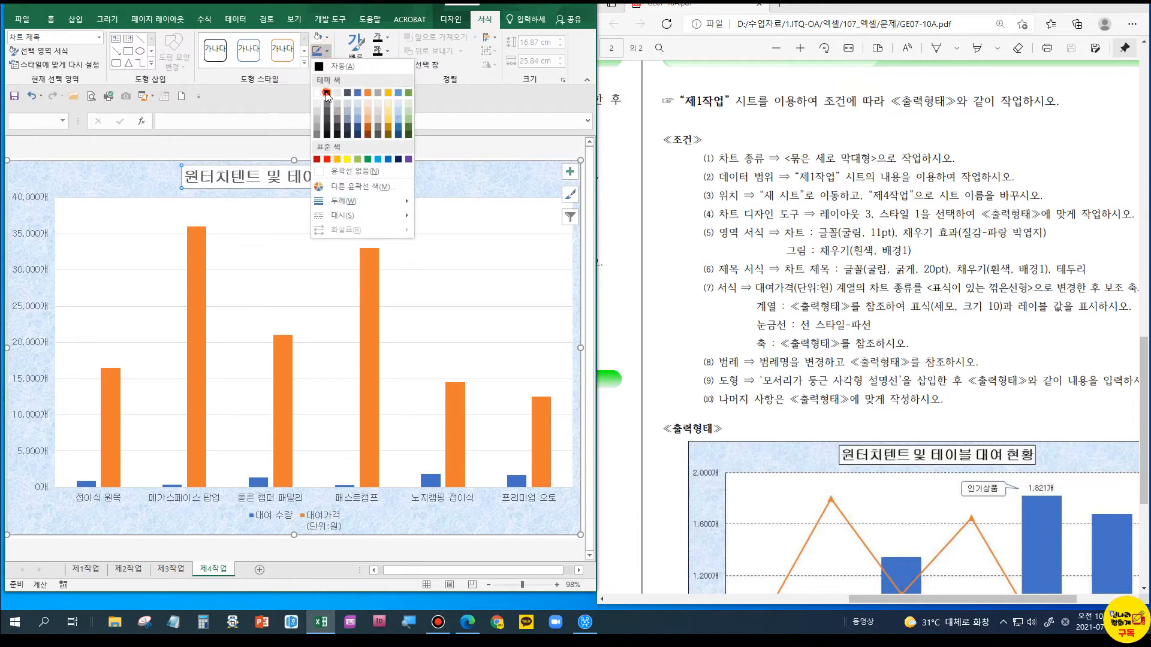
pyautogui.click(326, 92)
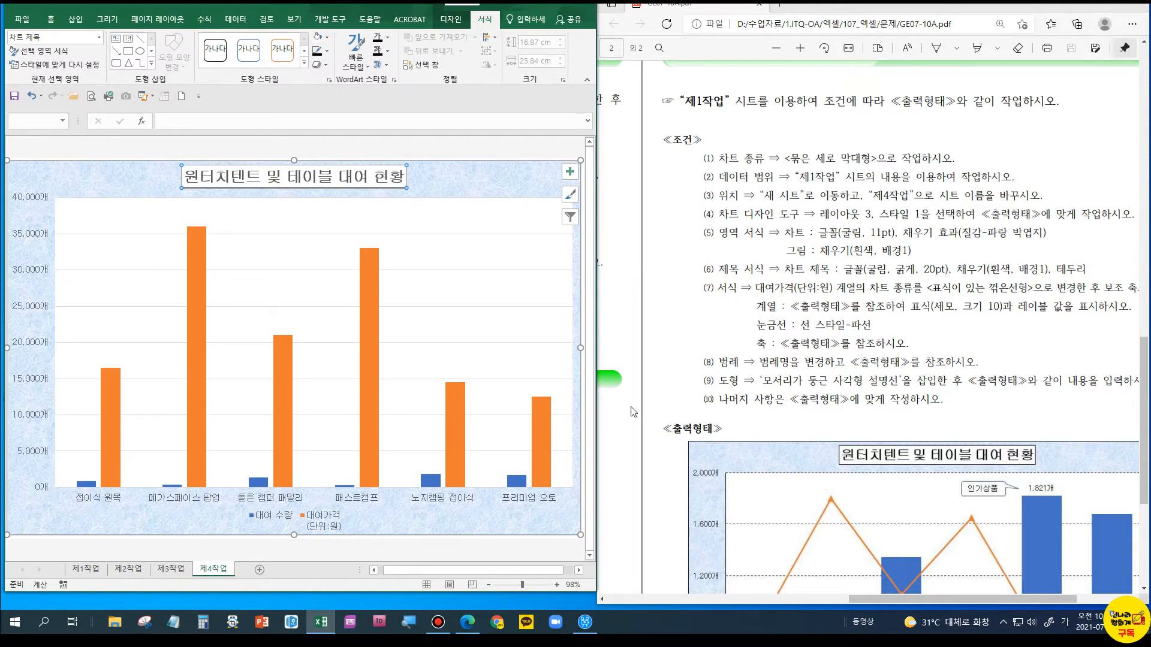
# Assign the 대여가격(단위:원) series to the secondary axis (보조 축) in its data series formatting
pyautogui.scroll(-5, 890, 502)
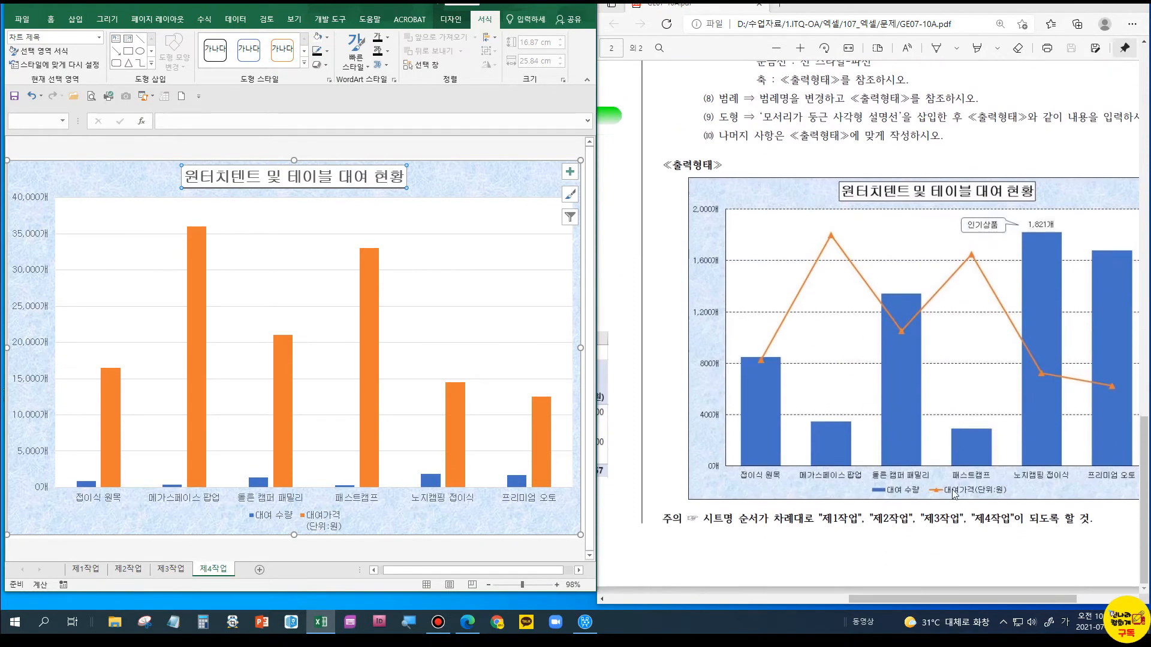
pyautogui.click(377, 354)
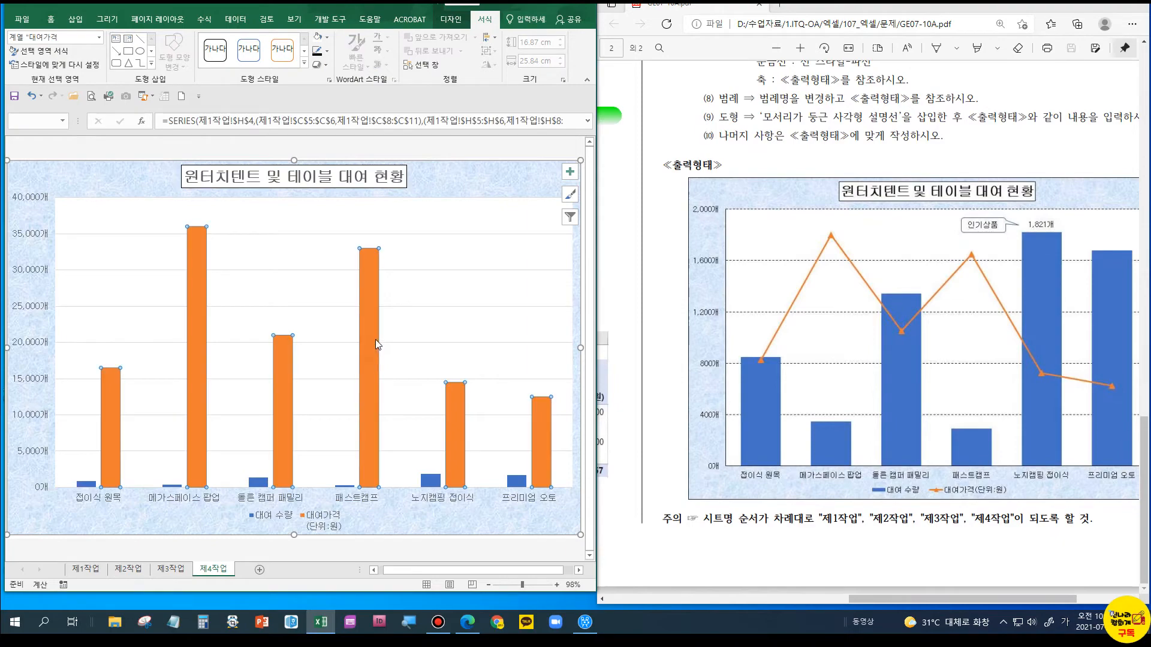
pyautogui.rightClick(372, 322)
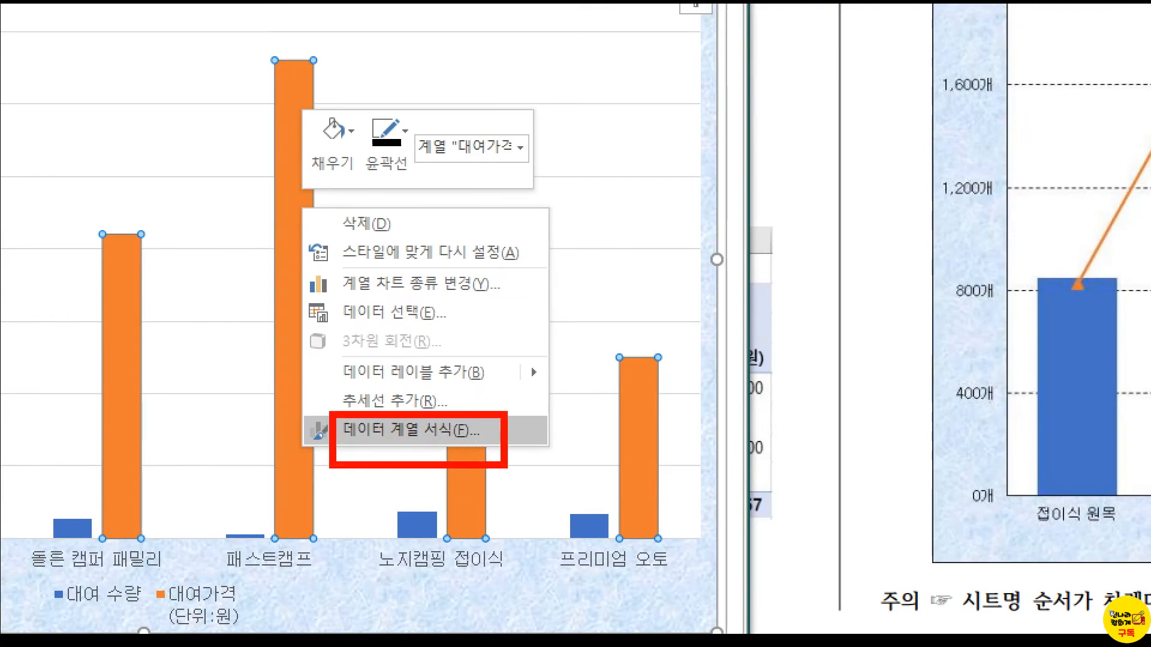
pyautogui.click(408, 430)
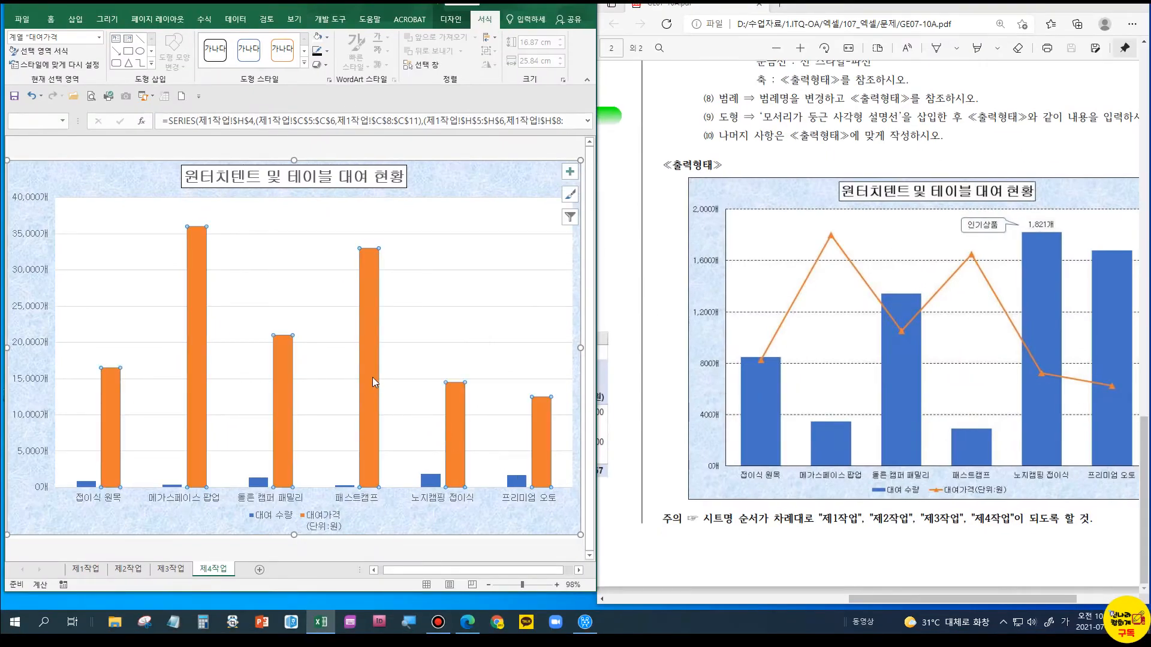
pyautogui.rightClick(372, 377)
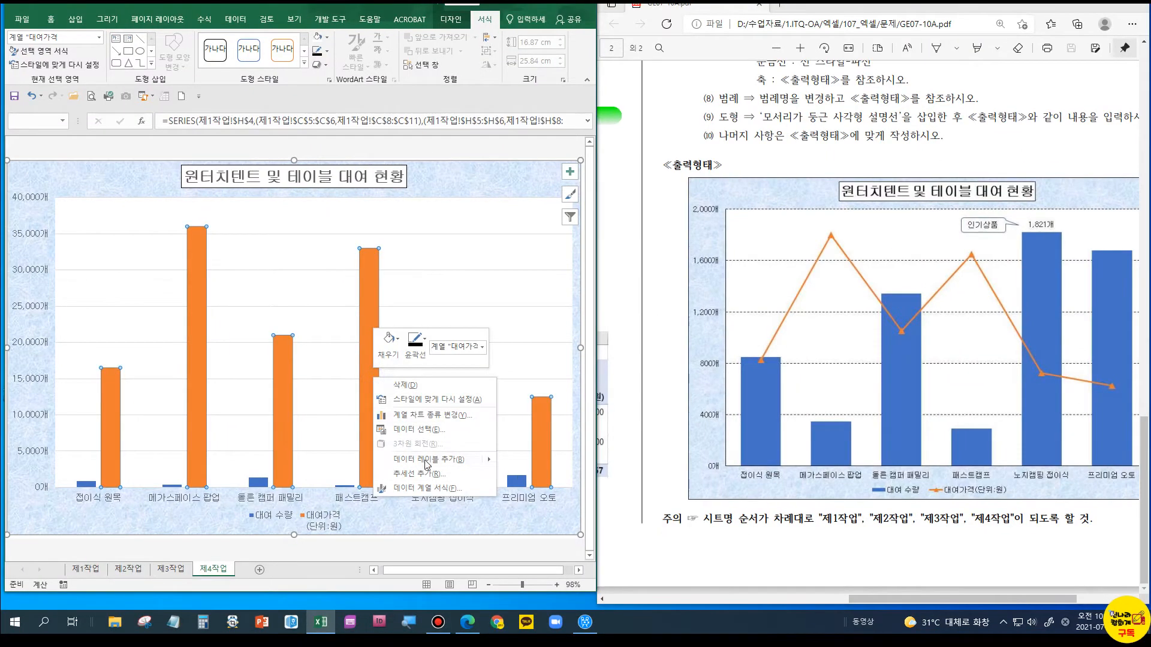
pyautogui.click(423, 488)
pyautogui.click(456, 262)
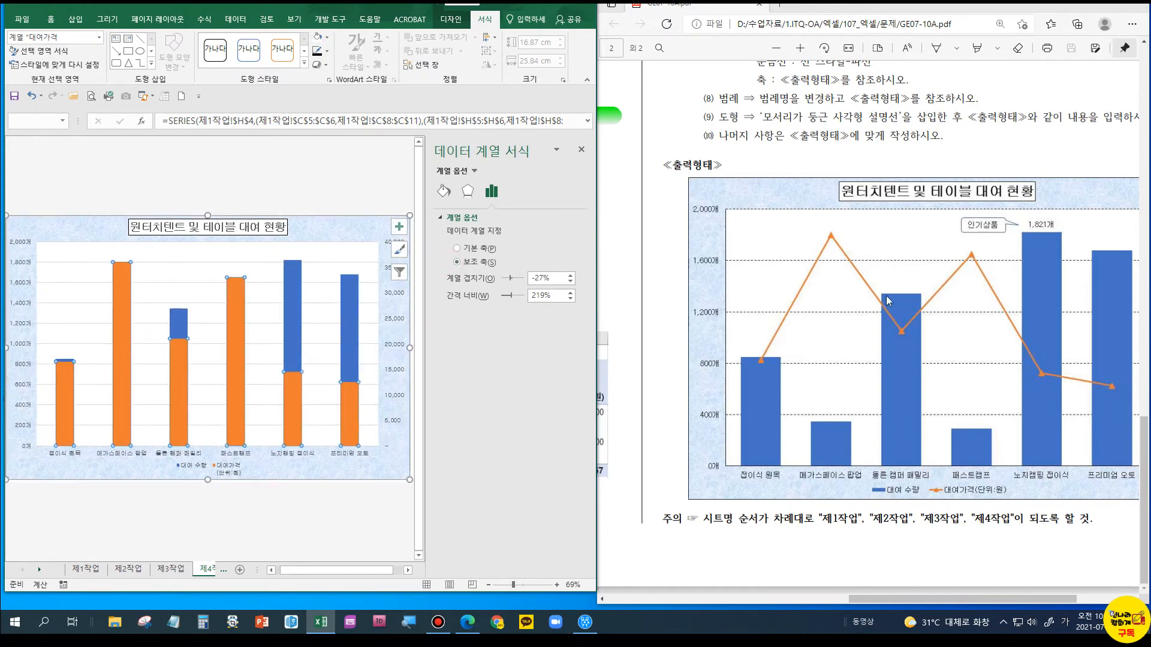
# Change the 대여가격(단위:원) series to a line chart with markers (표식이 있는 꺾은선형)
pyautogui.rightClick(239, 331)
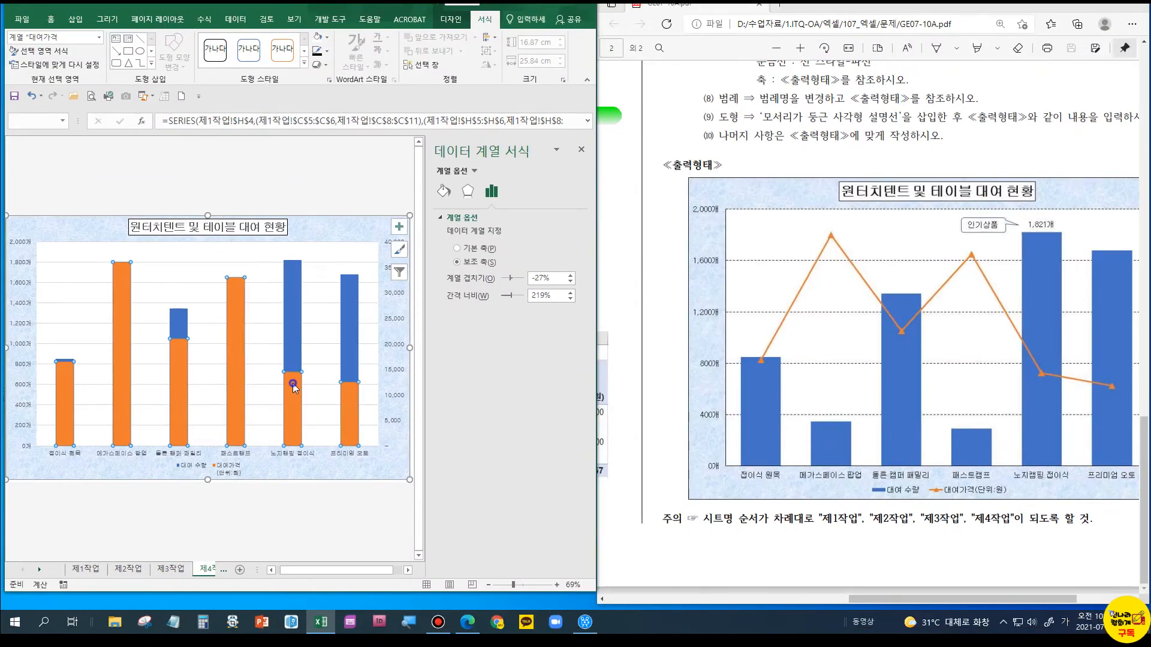
pyautogui.rightClick(309, 404)
pyautogui.click(333, 420)
pyautogui.click(428, 408)
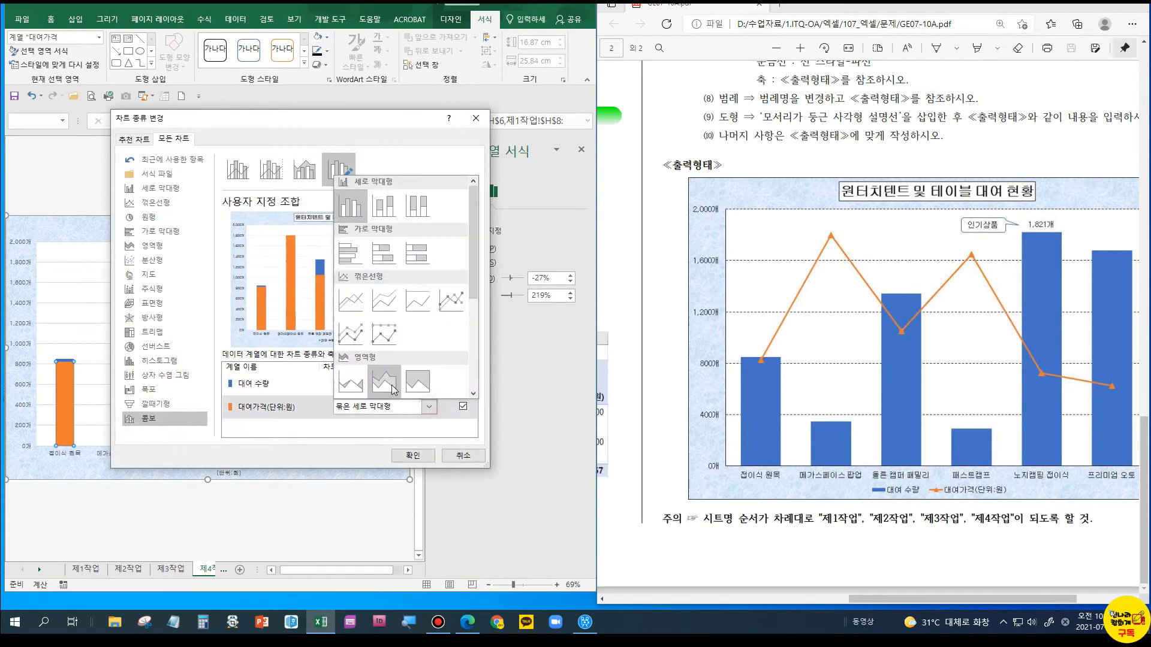
pyautogui.click(451, 301)
pyautogui.click(413, 456)
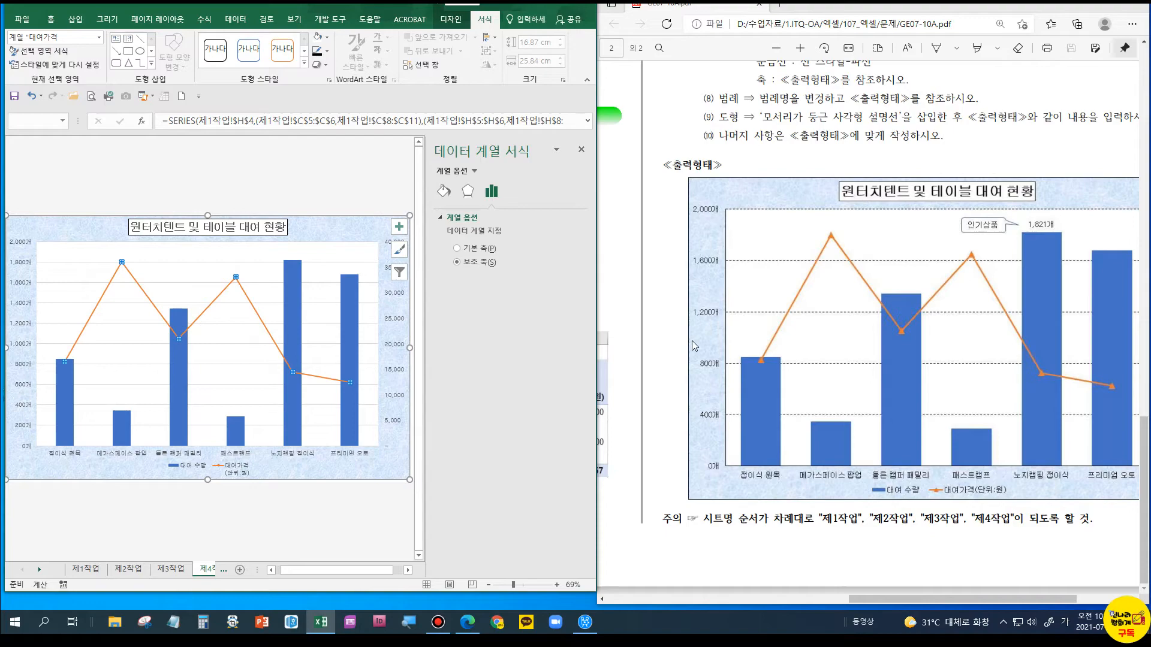
# Set the 대여가격(단위:원) line's markers to the built-in triangle shape at size 10
pyautogui.scroll(3, 830, 321)
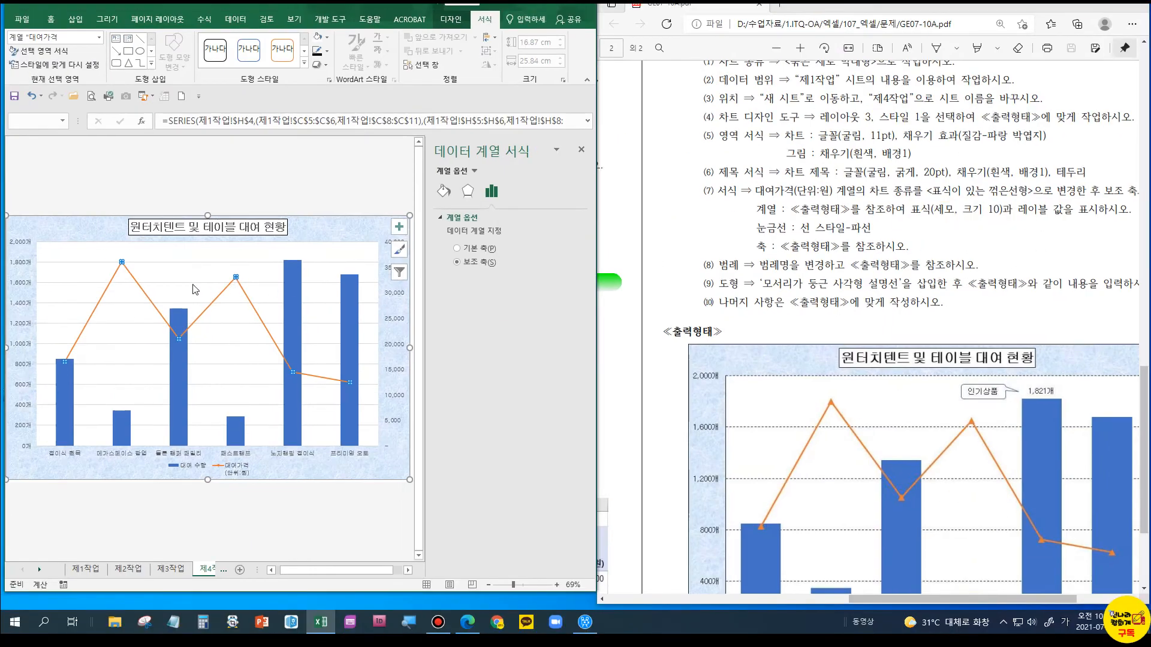
pyautogui.click(195, 289)
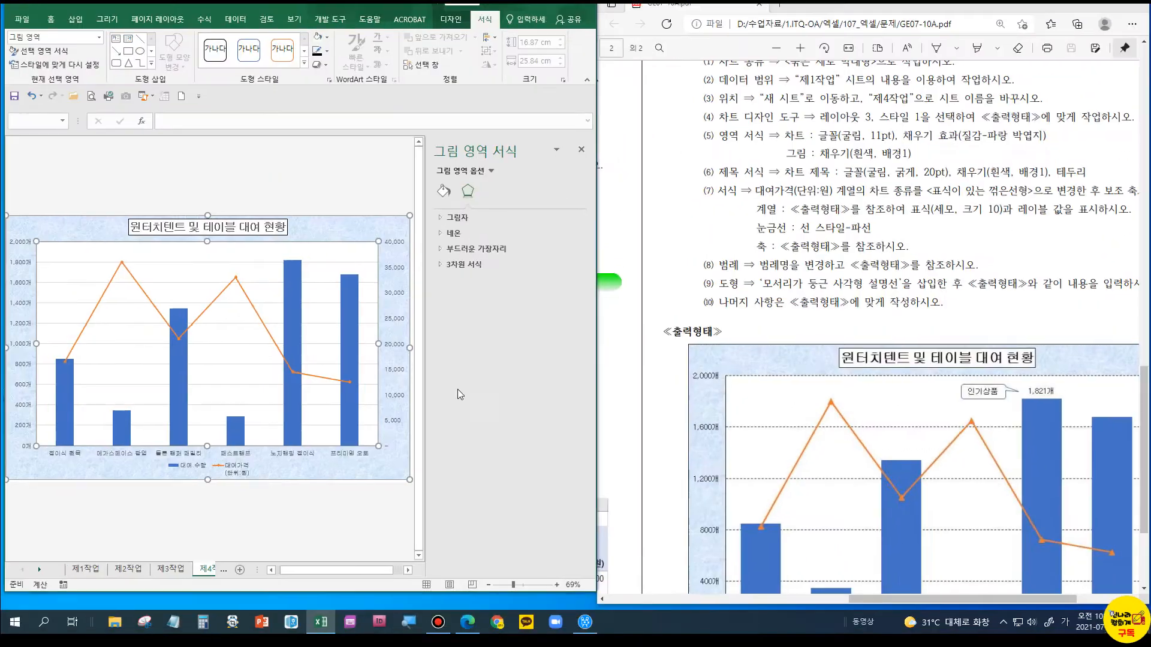
pyautogui.click(234, 282)
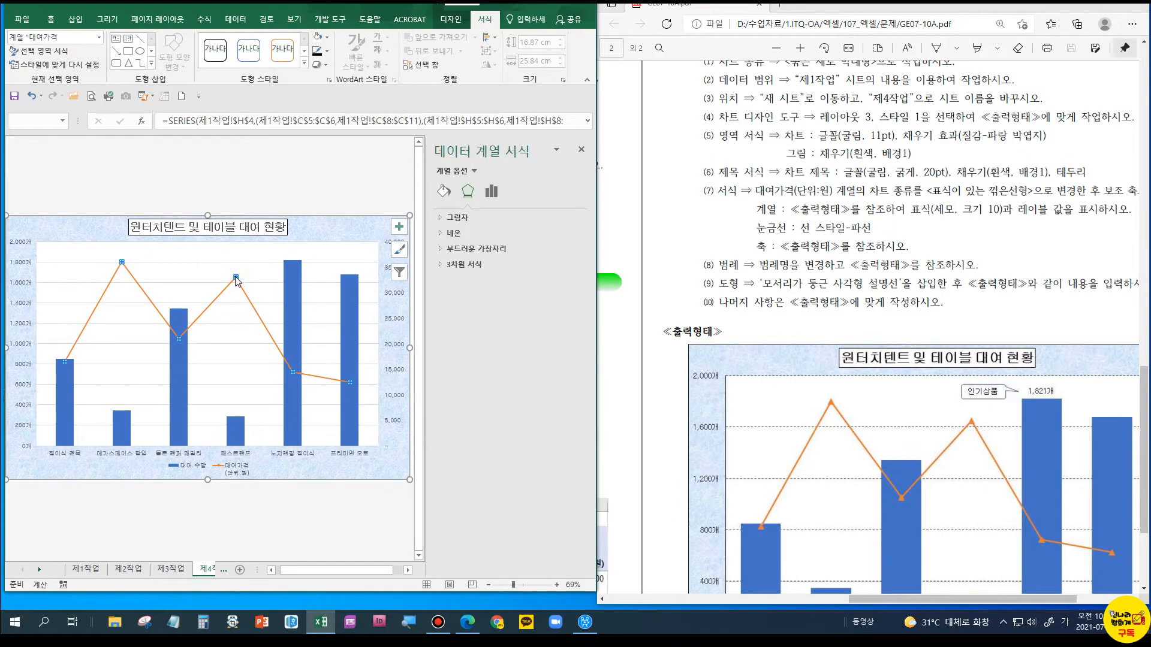
pyautogui.rightClick(236, 277)
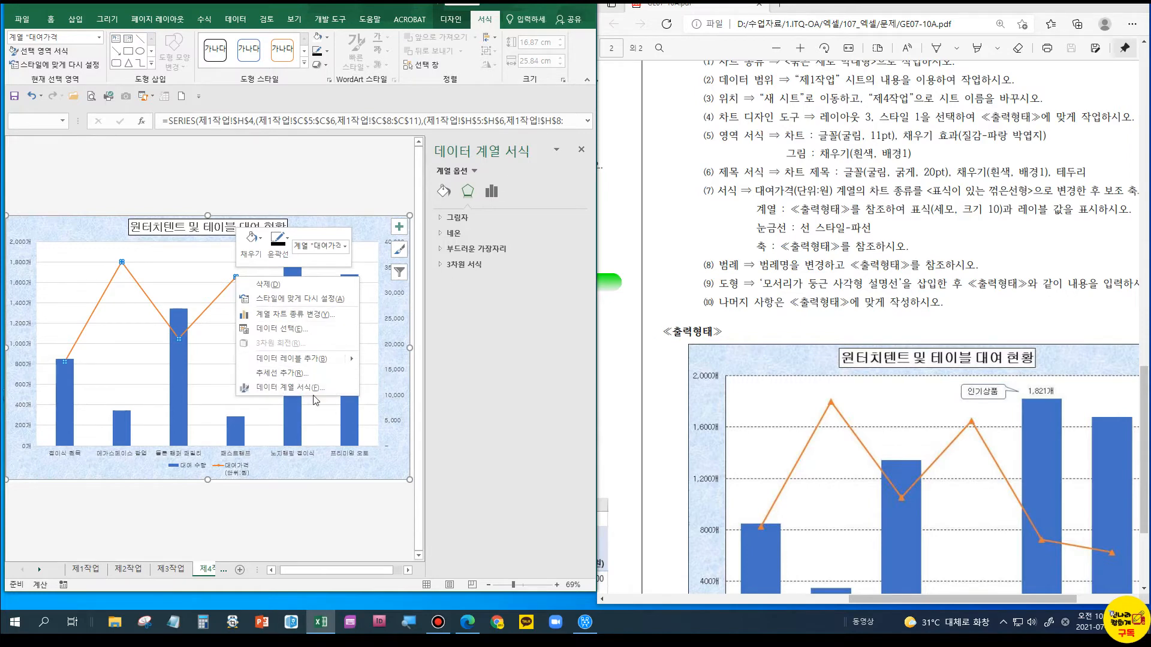
pyautogui.click(441, 193)
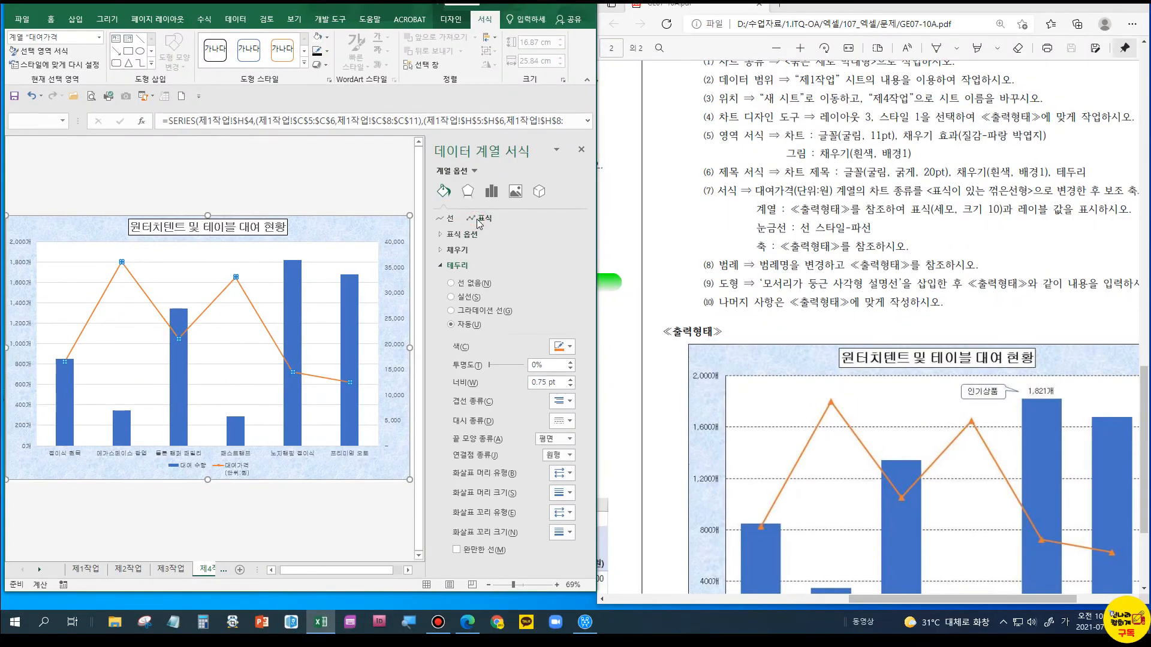
pyautogui.click(483, 218)
pyautogui.click(467, 279)
pyautogui.click(497, 295)
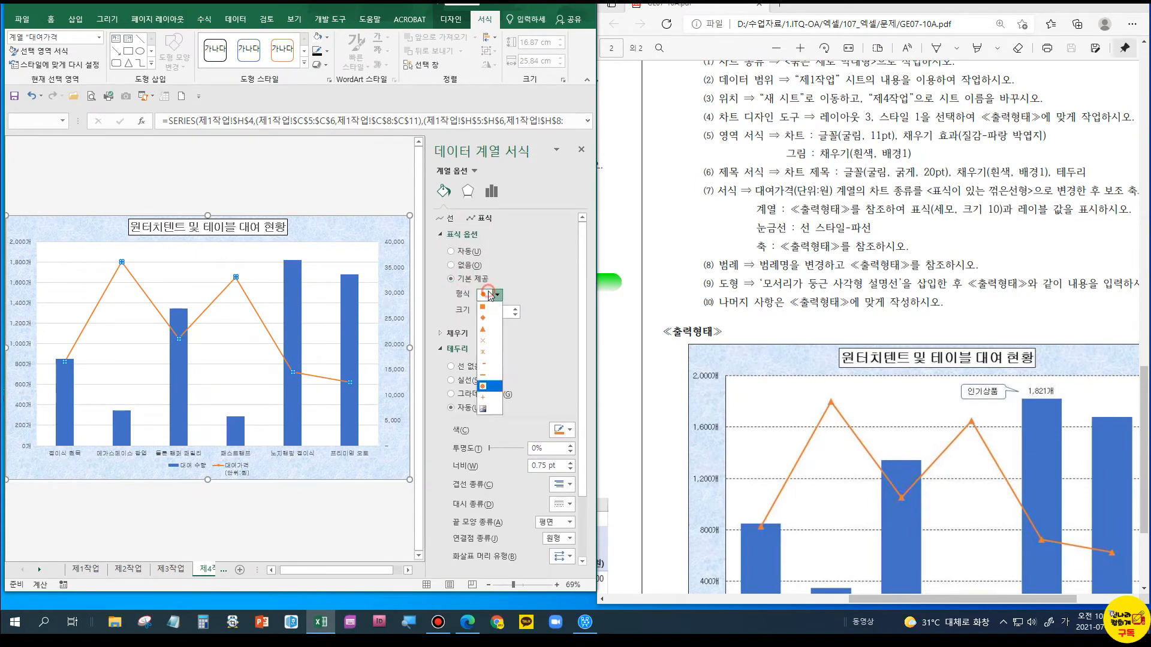
pyautogui.click(483, 332)
pyautogui.click(514, 310)
pyautogui.click(514, 310)
pyautogui.click(515, 309)
pyautogui.click(514, 309)
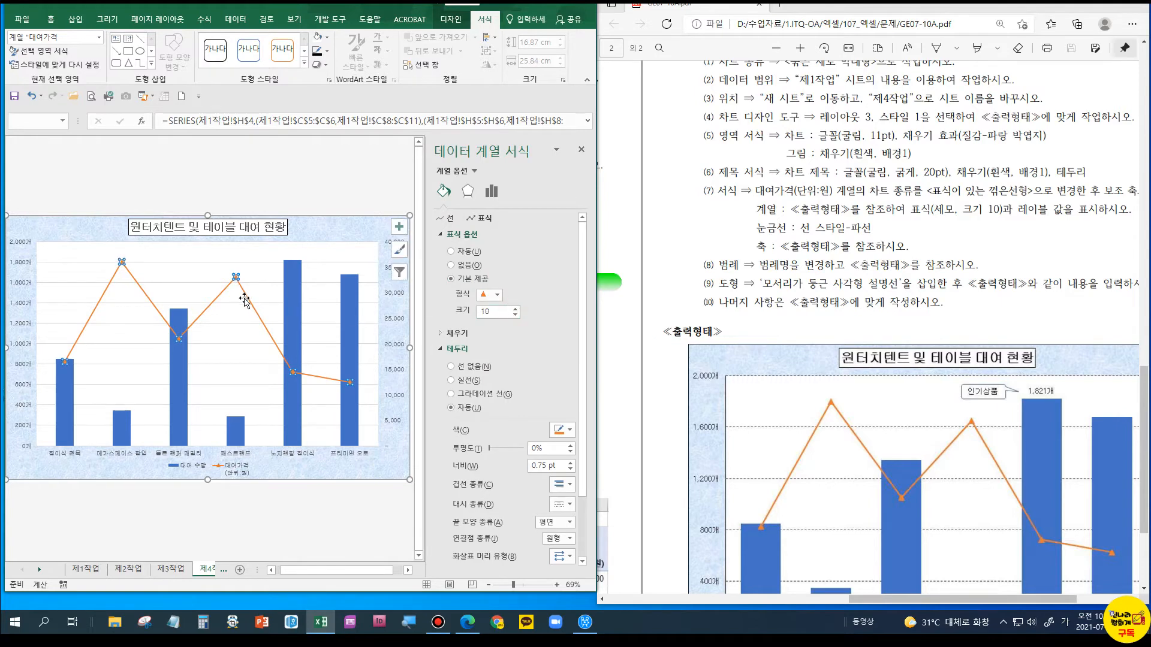
# Set the primary vertical axis's major unit (기본) to 400
pyautogui.click(242, 301)
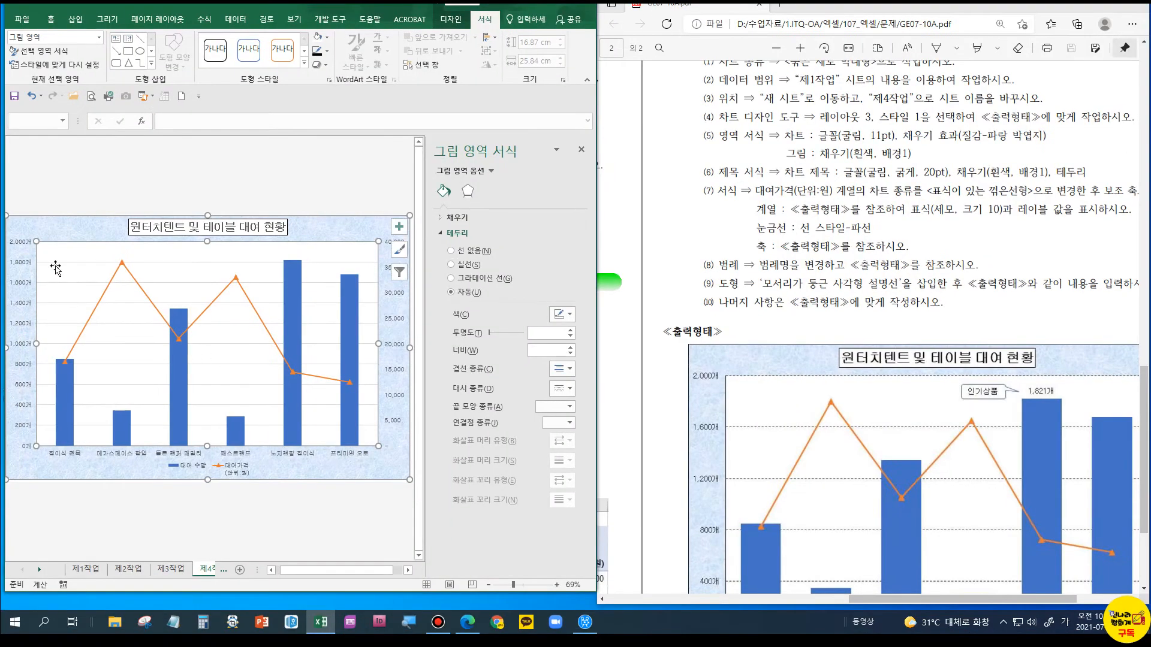
pyautogui.click(28, 264)
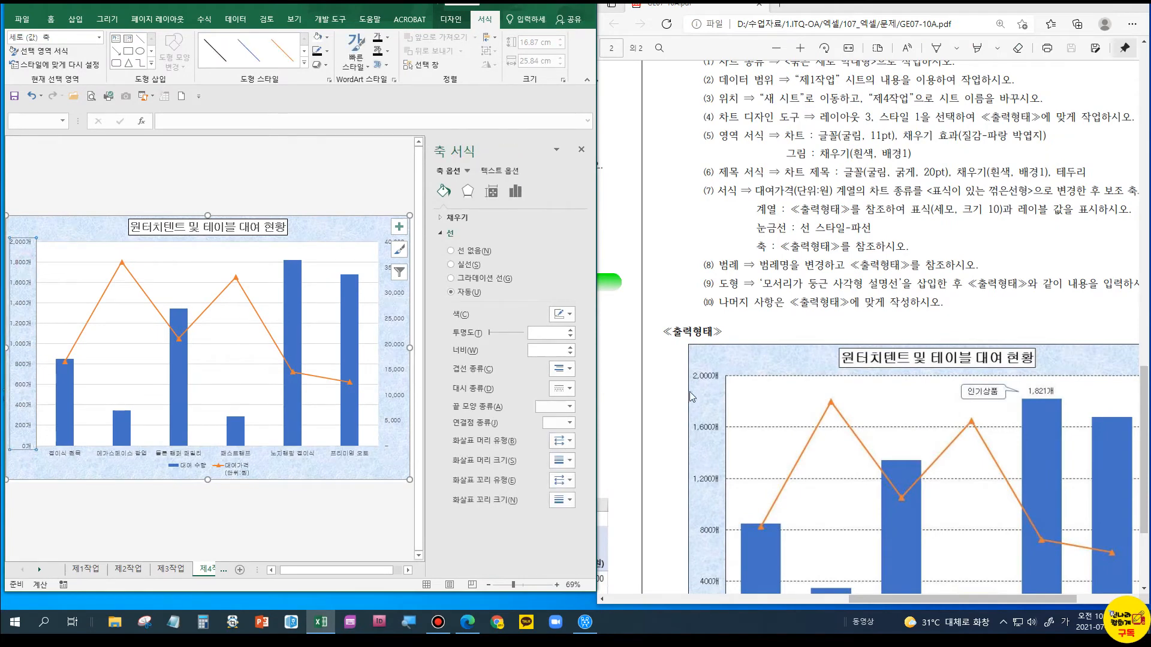
pyautogui.scroll(-2, 698, 396)
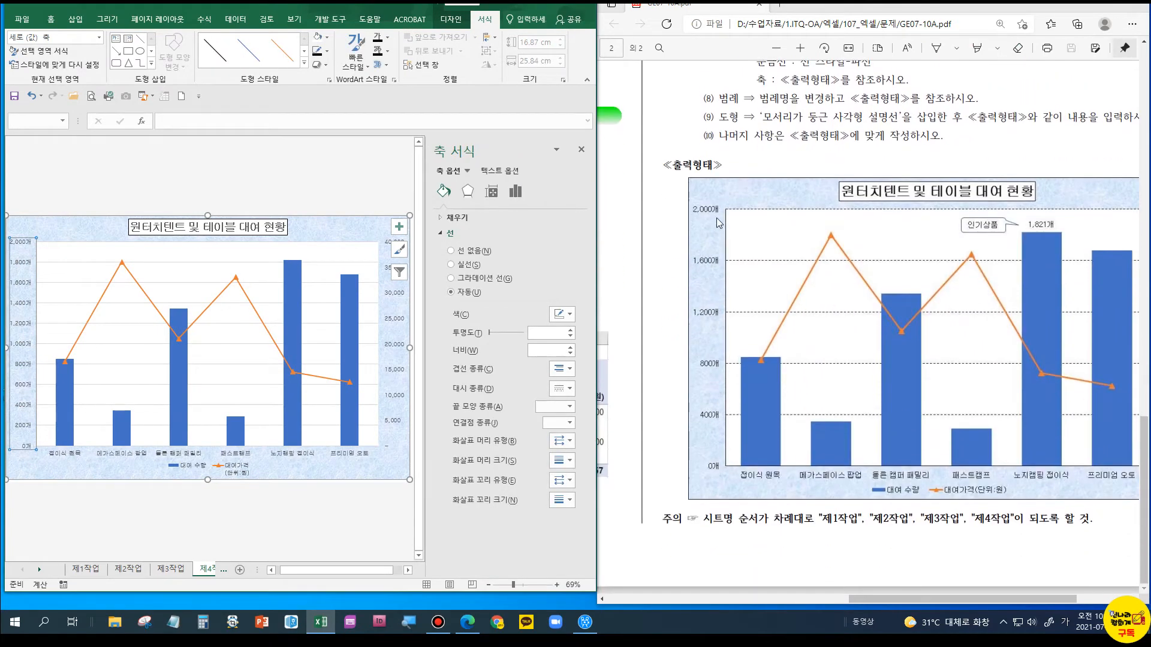
pyautogui.rightClick(18, 265)
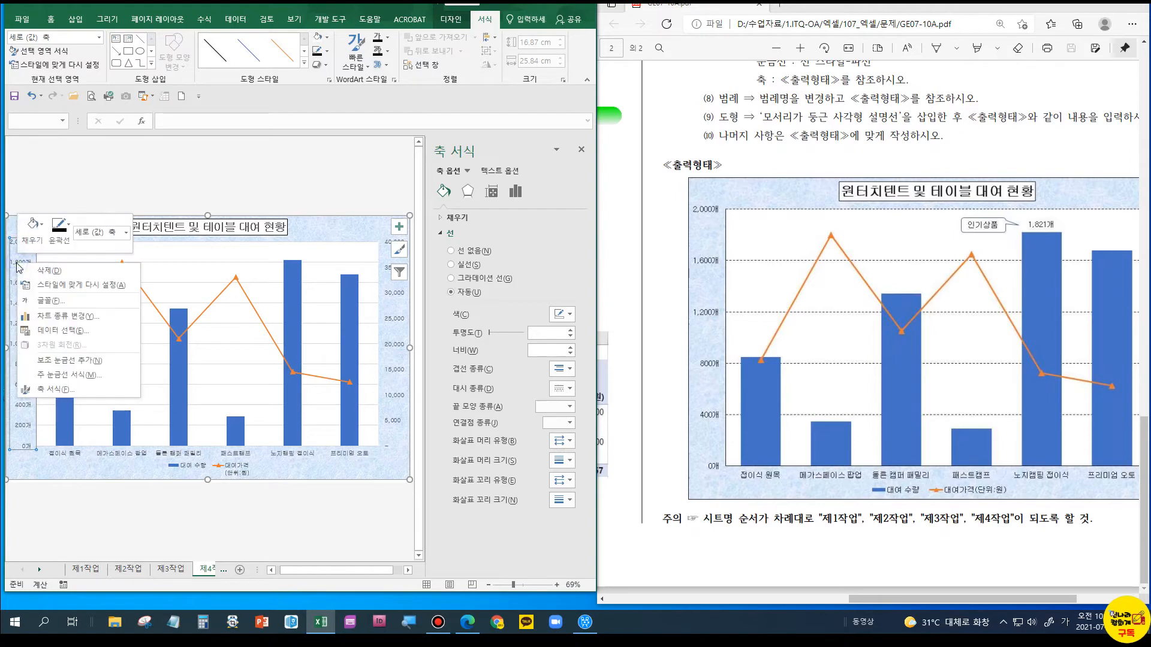
pyautogui.click(57, 390)
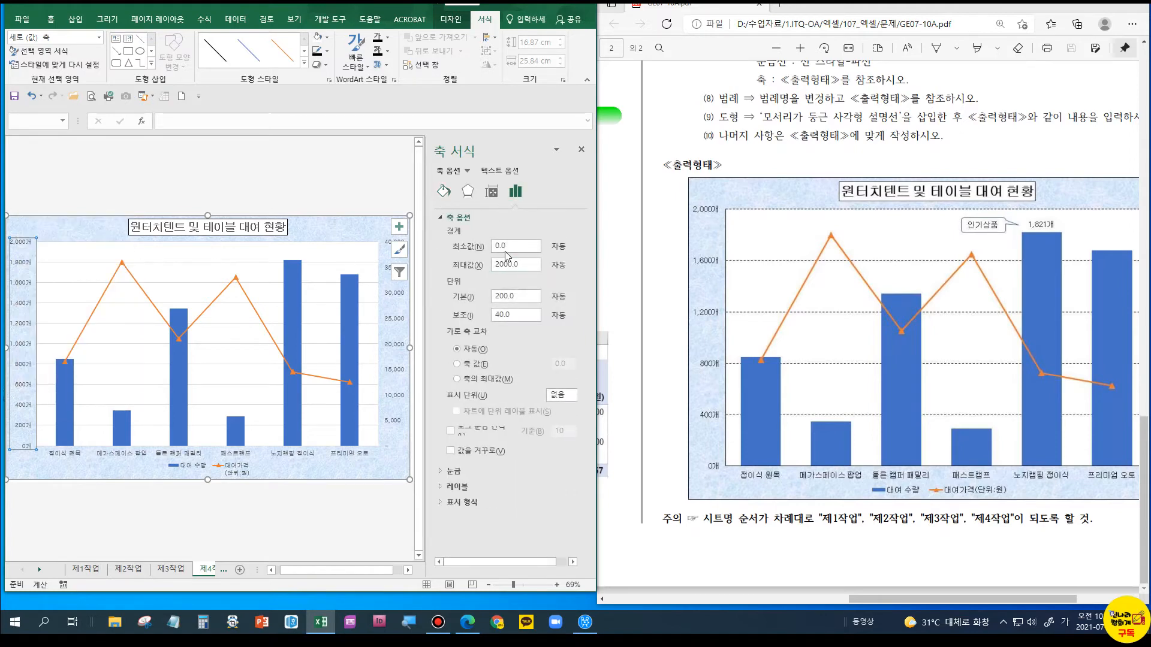
pyautogui.click(399, 250)
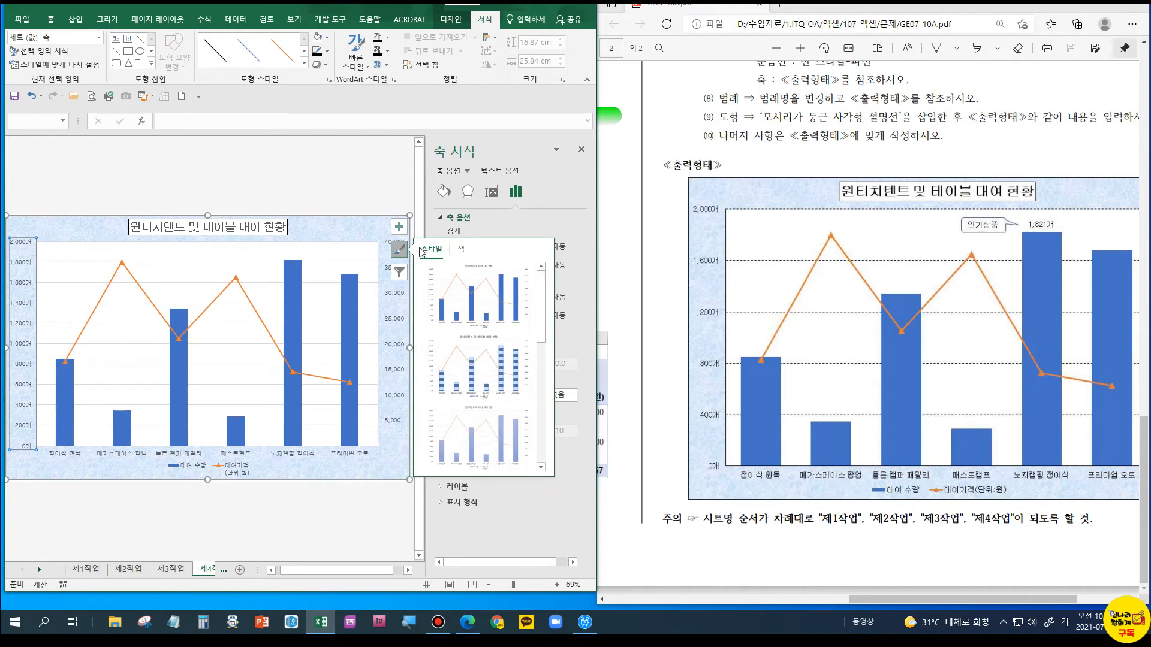
pyautogui.click(399, 249)
pyautogui.moveTo(516, 296); pyautogui.dragTo(465, 294)
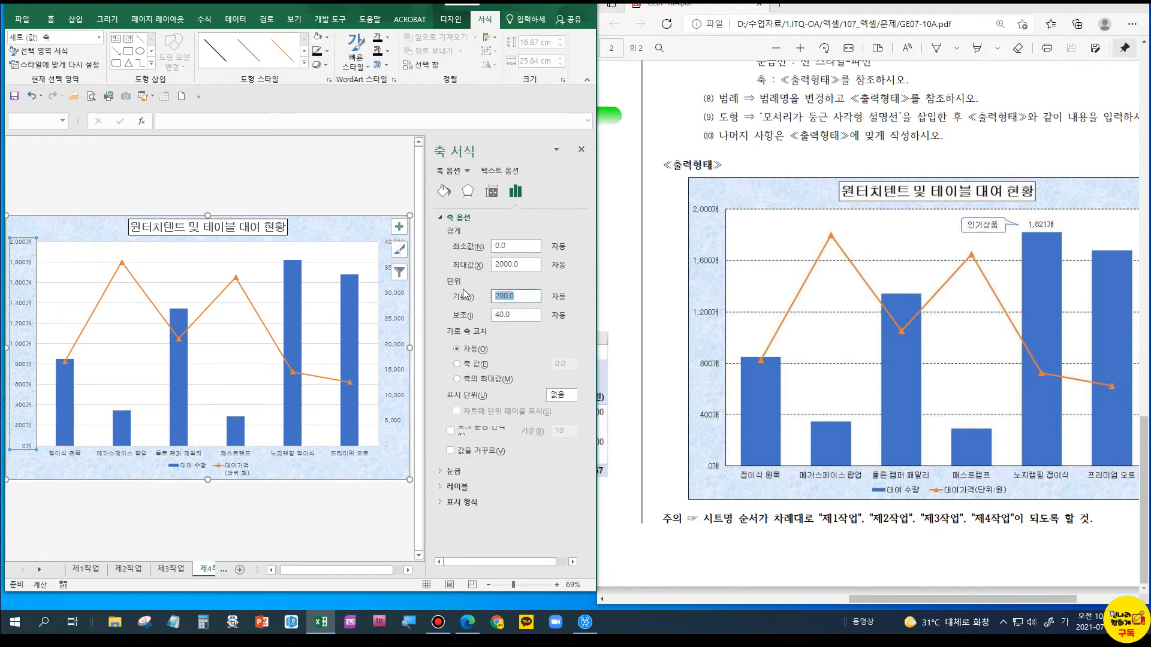
pyautogui.write('400')
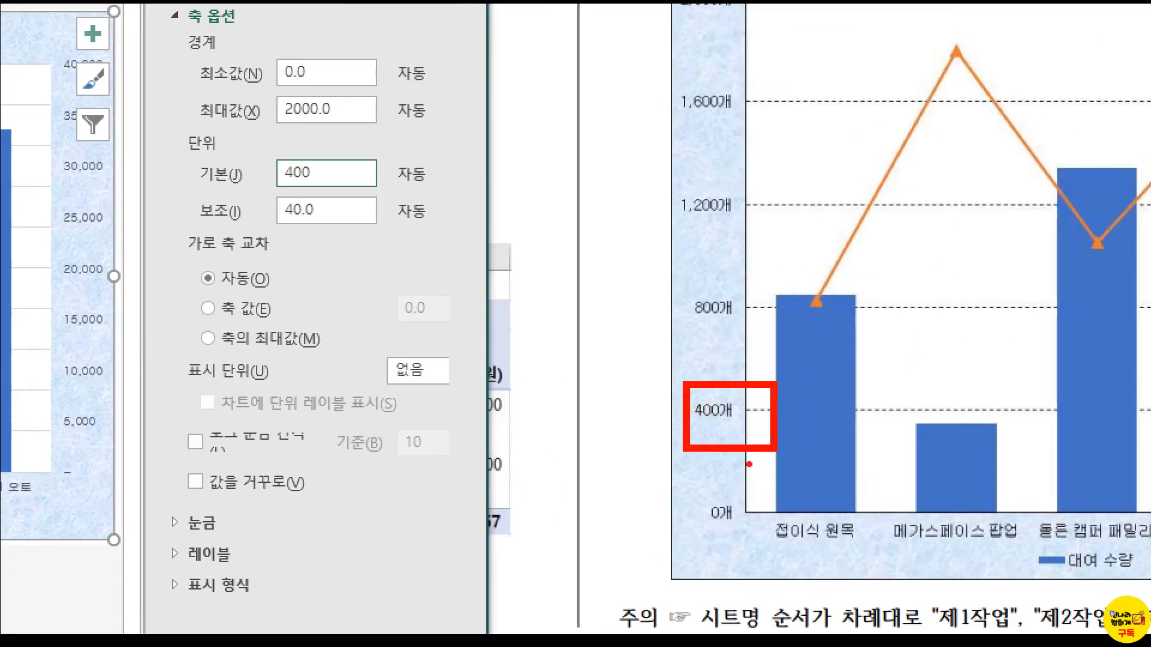
pyautogui.moveTo(744, 463); pyautogui.dragTo(752, 463)
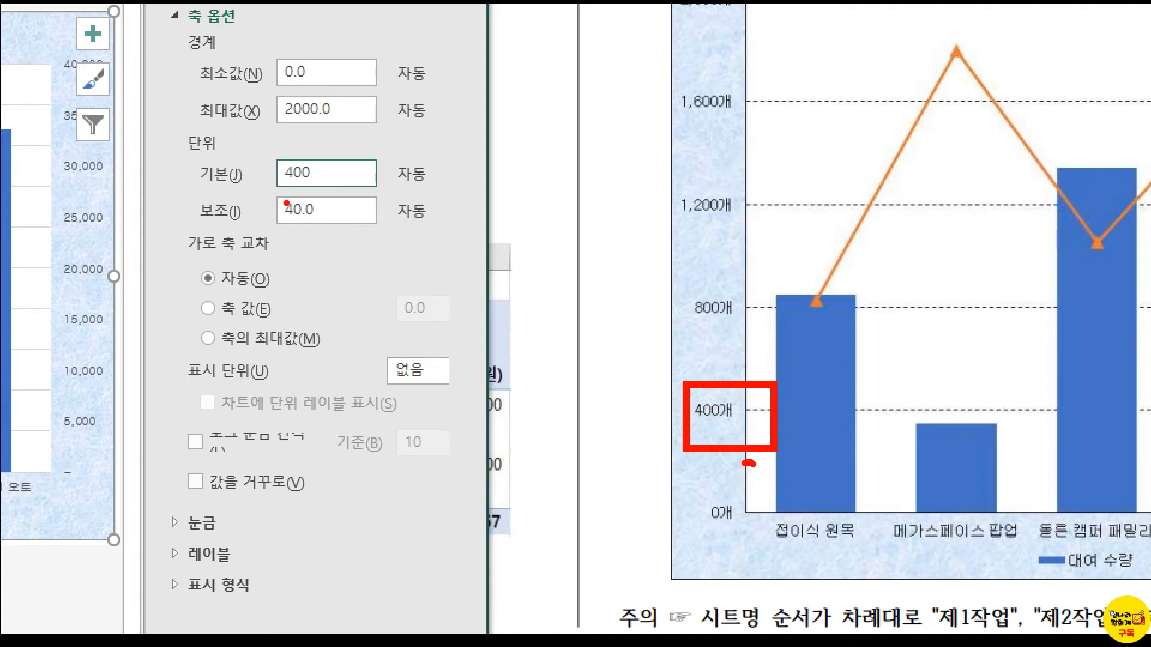
pyautogui.press('Escape')
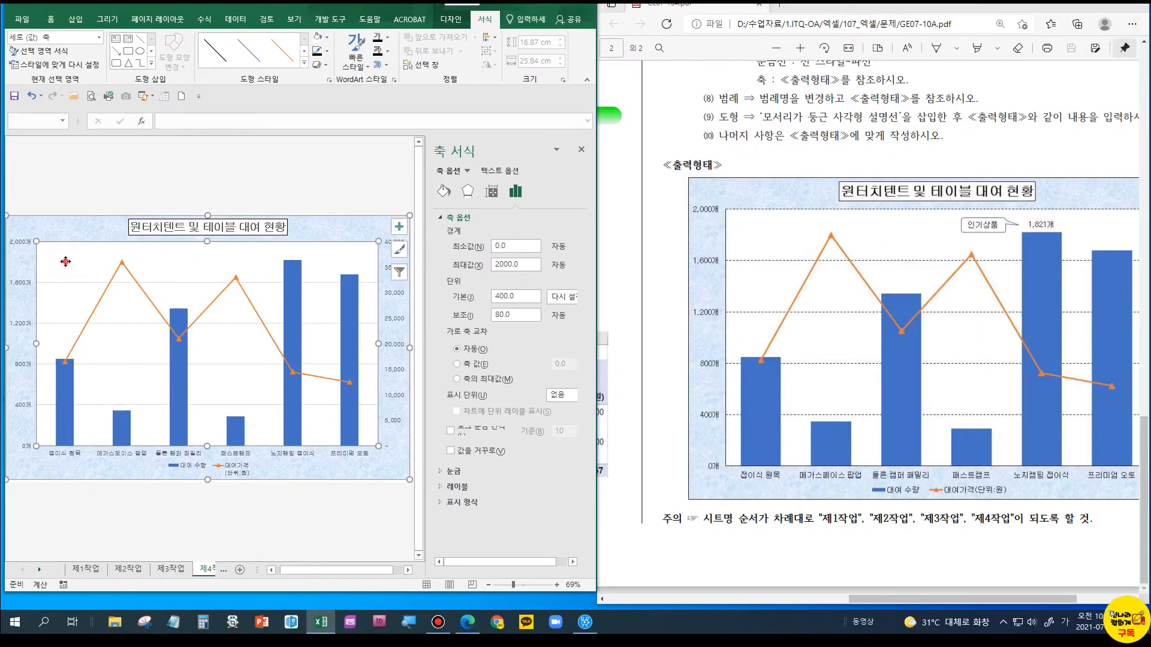
pyautogui.click(65, 261)
# Give the primary vertical axis a black line
pyautogui.click(385, 266)
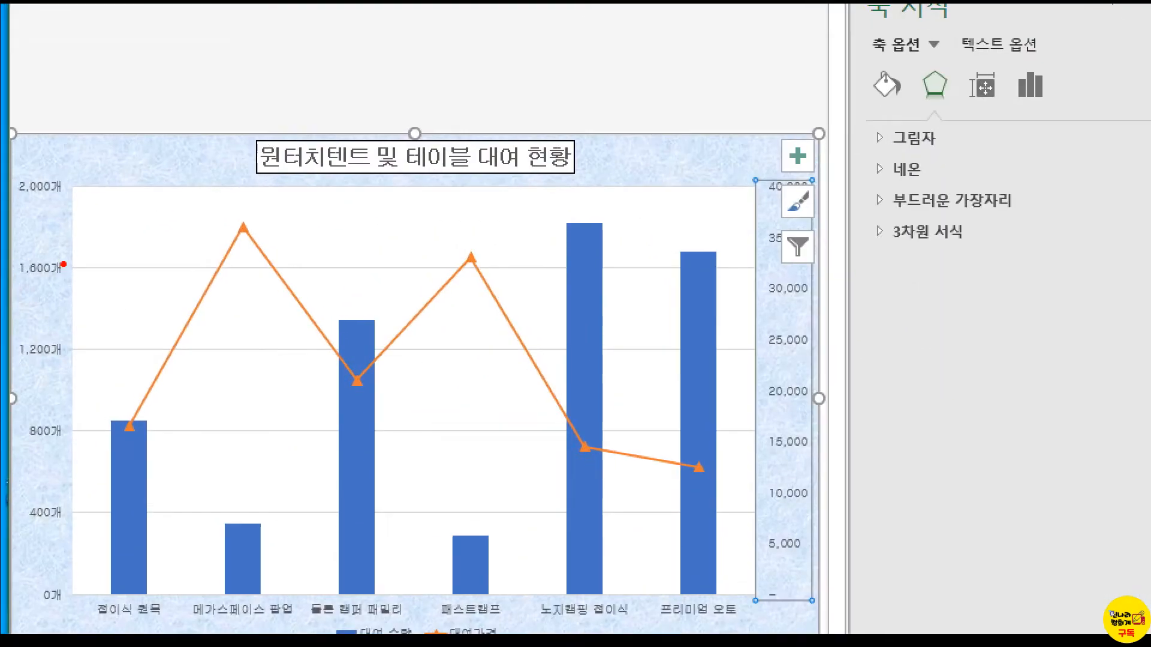
pyautogui.moveTo(75, 254); pyautogui.dragTo(71, 351)
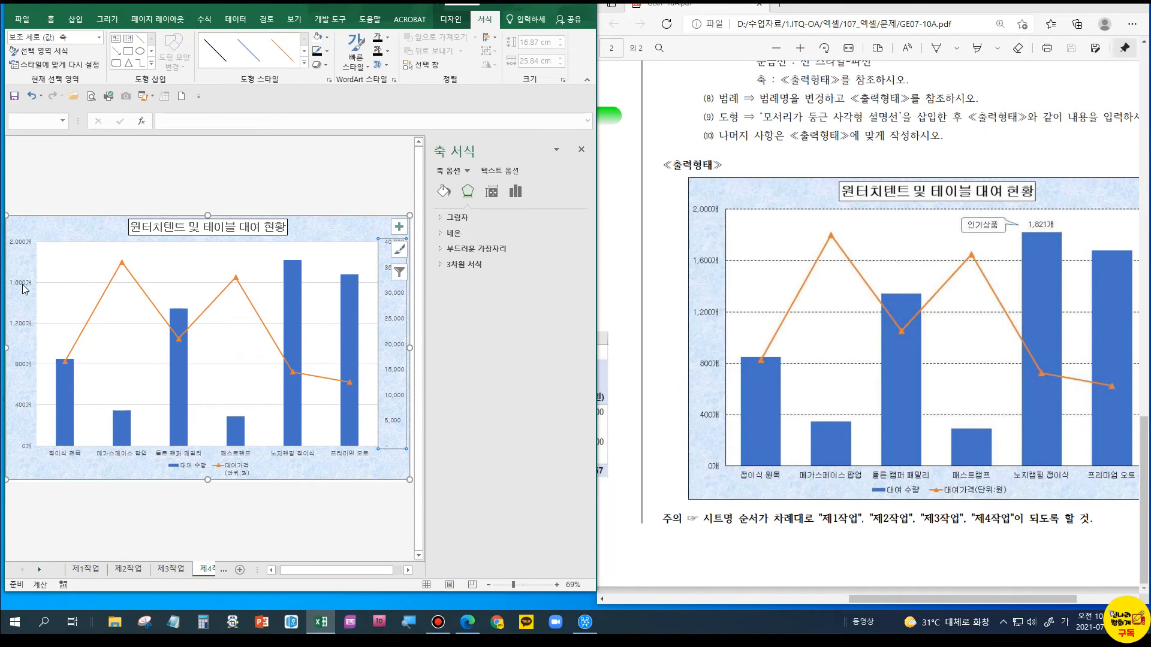
pyautogui.click(24, 289)
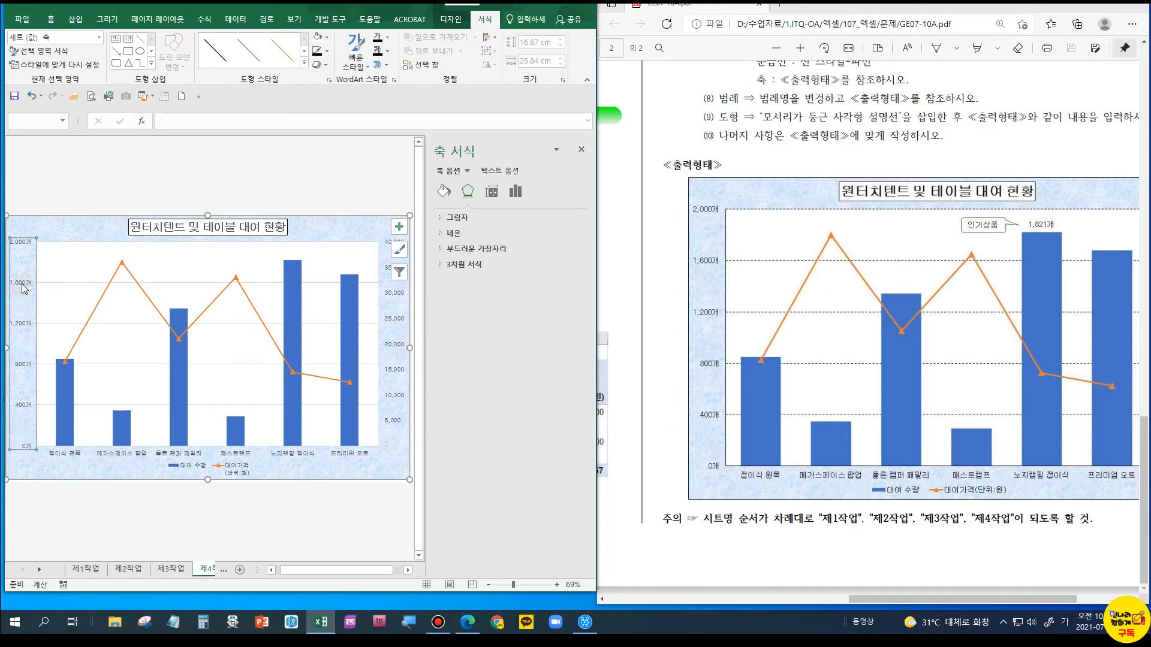
pyautogui.click(317, 53)
# Give the secondary vertical axis a black line and set its major unit (기본) to 10000
pyautogui.moveTo(990, 599); pyautogui.dragTo(1042, 595)
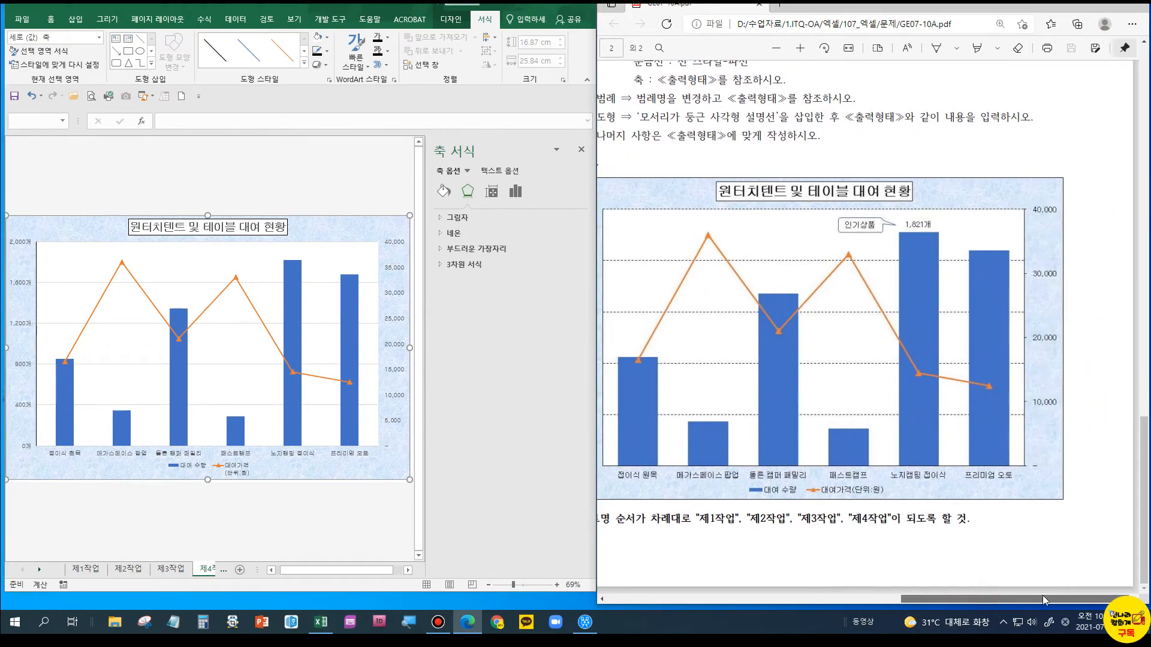
pyautogui.click(391, 325)
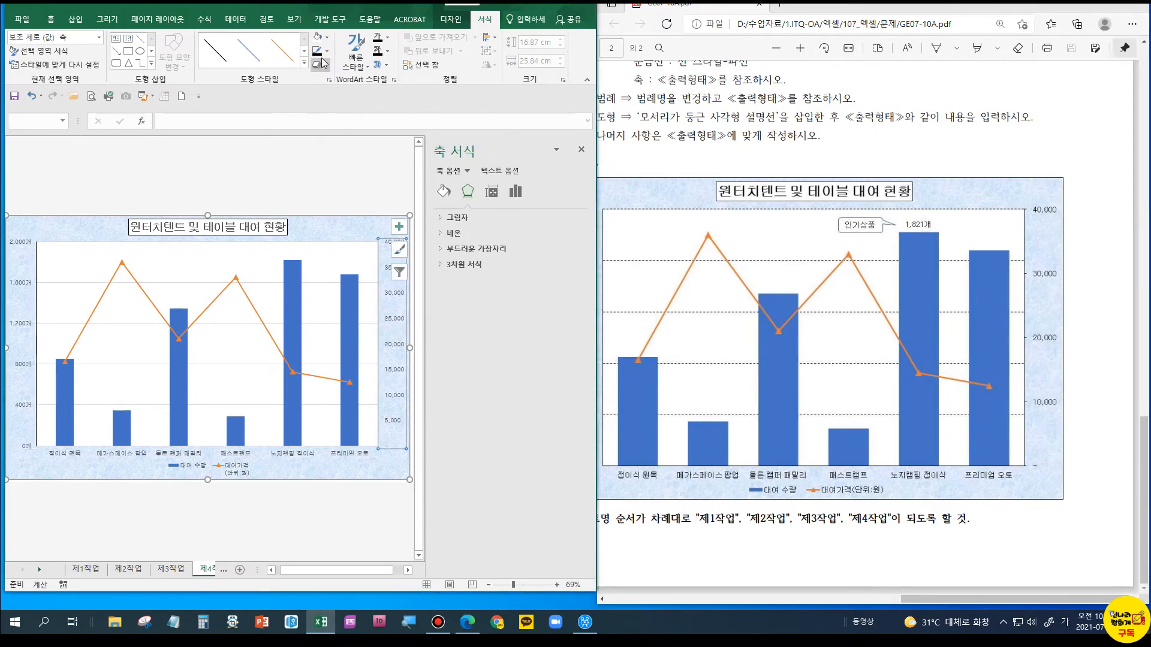
pyautogui.rightClick(412, 317)
pyautogui.click(430, 446)
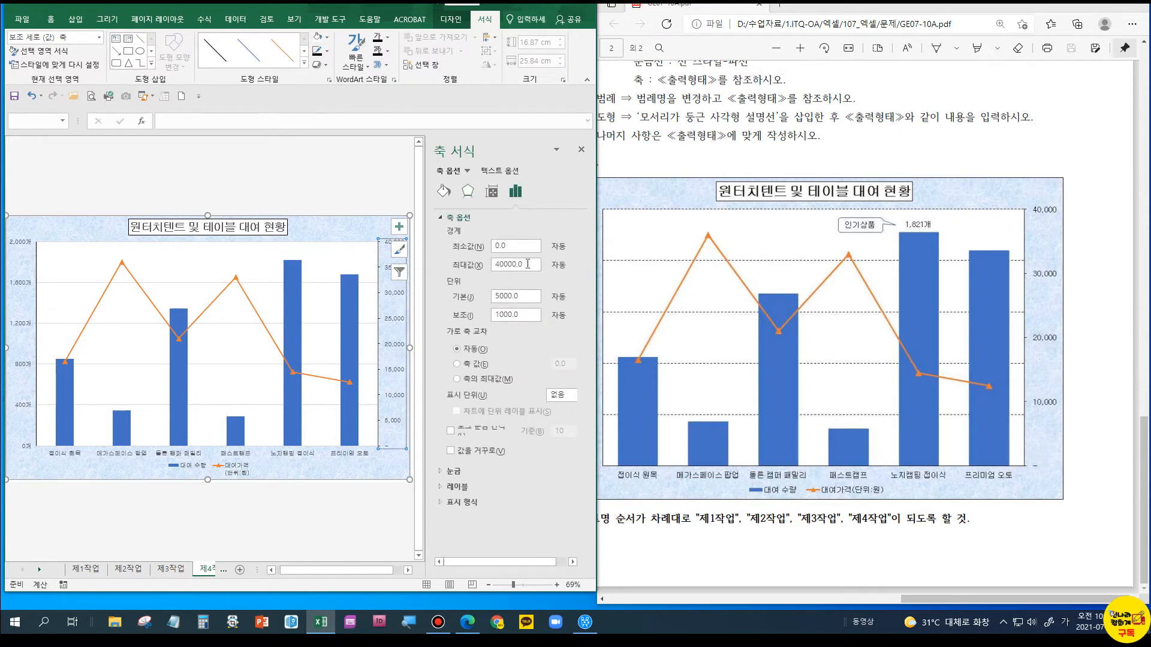
pyautogui.doubleClick(527, 292)
pyautogui.write('1')
pyautogui.click(516, 264)
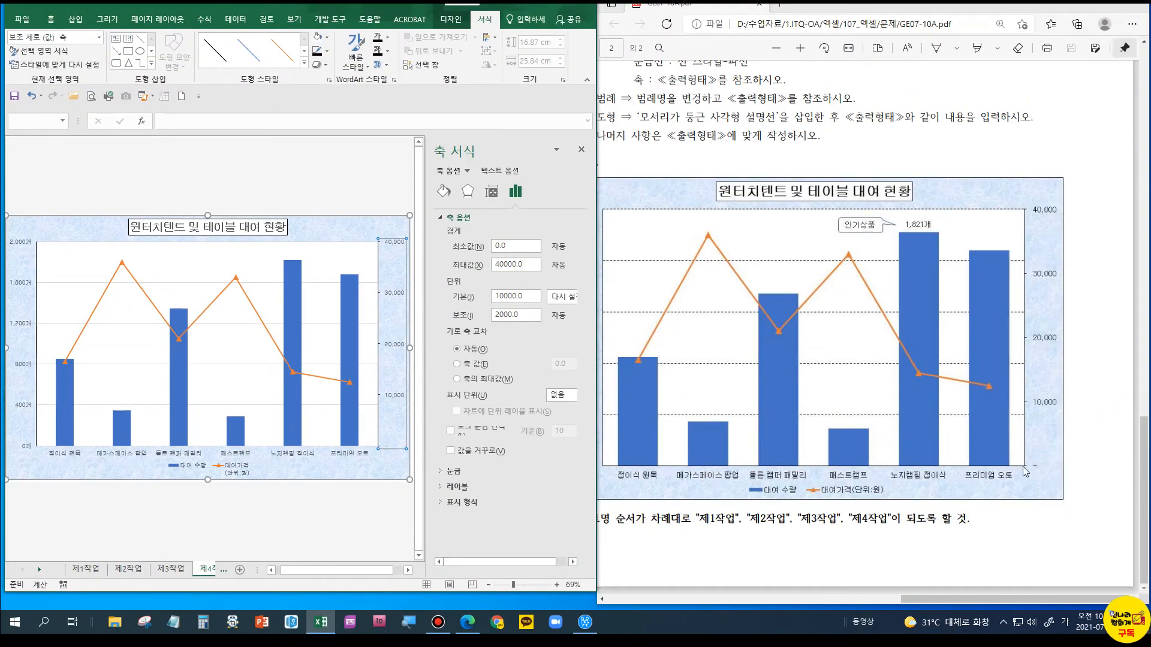
pyautogui.click(334, 229)
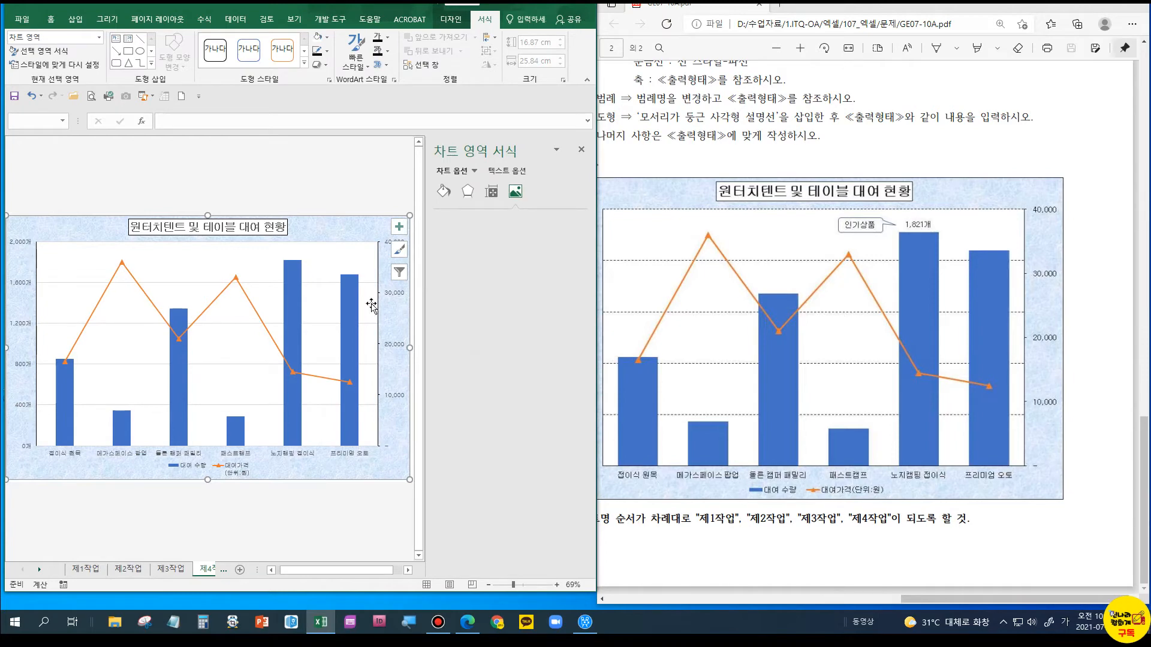
# Format the chart's major horizontal gridlines as black dashed lines (파선)
pyautogui.click(265, 283)
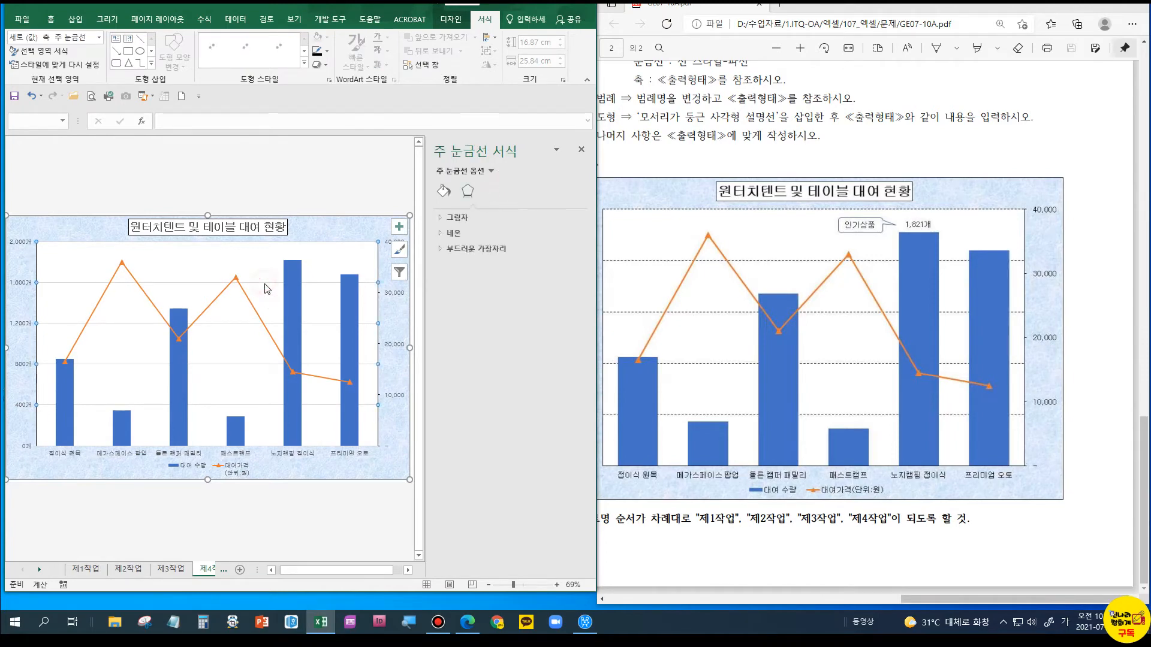
pyautogui.click(327, 51)
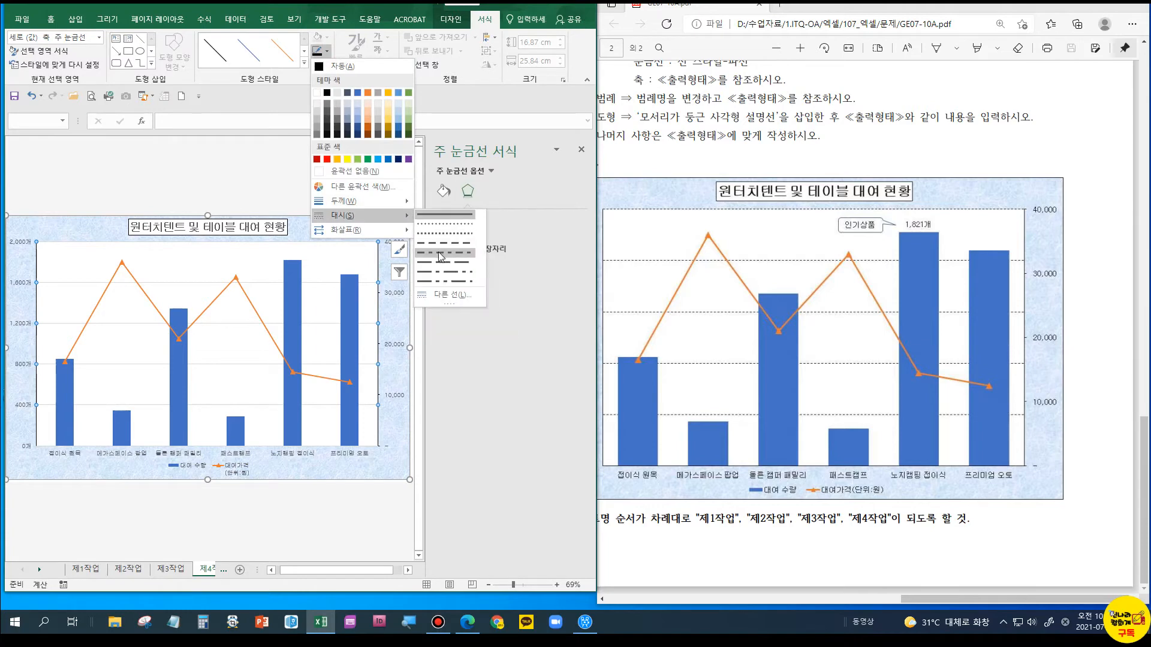
pyautogui.click(436, 242)
pyautogui.click(316, 53)
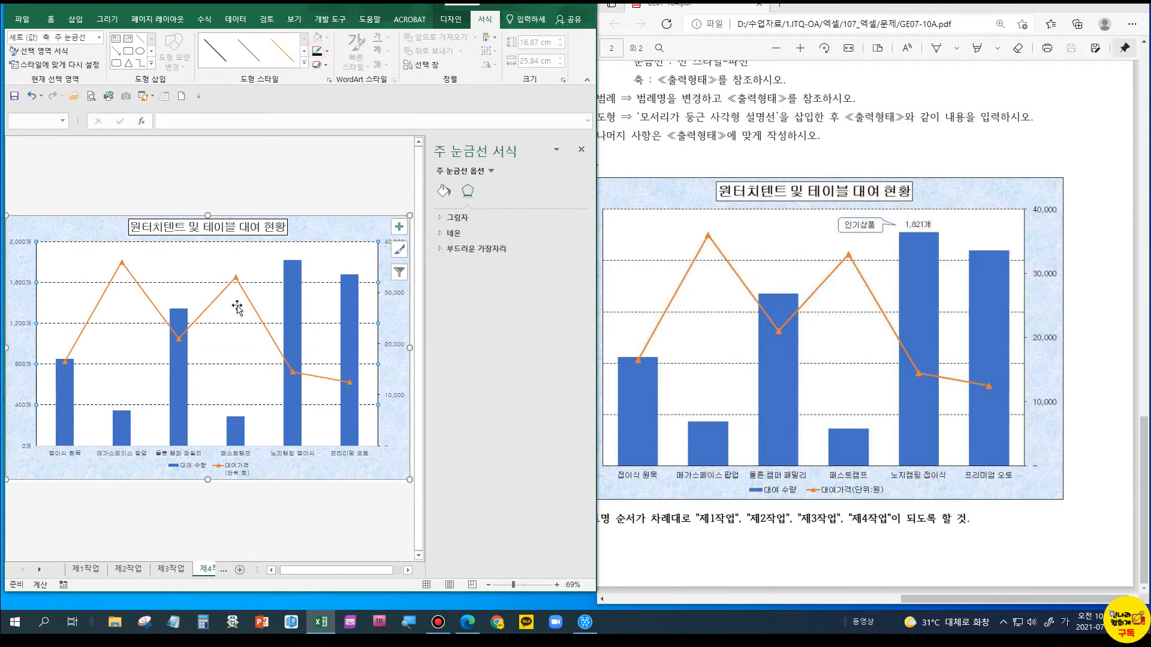
pyautogui.hotkey('ctrl', '1')
# Give the horizontal category axis a black line
pyautogui.click(235, 455)
pyautogui.moveTo(178, 434)
pyautogui.mouseDown()
pyautogui.moveTo(204, 433)
pyautogui.moveTo(180, 426)
pyautogui.mouseUp()
pyautogui.press('Escape')
pyautogui.click(242, 454)
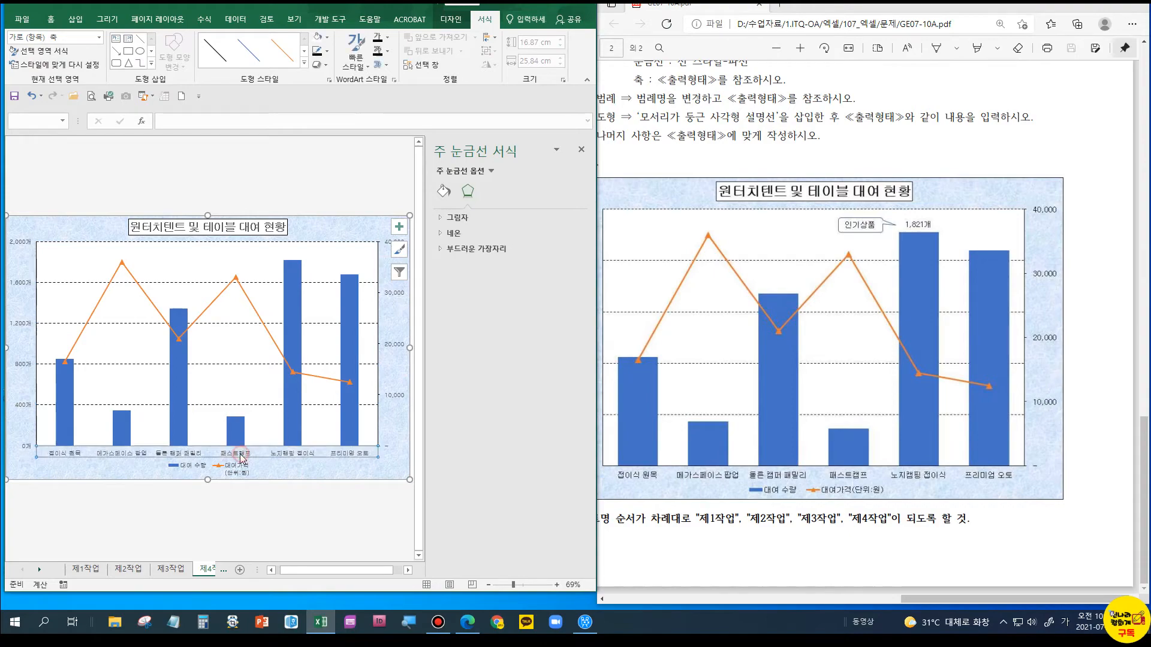
pyautogui.click(317, 52)
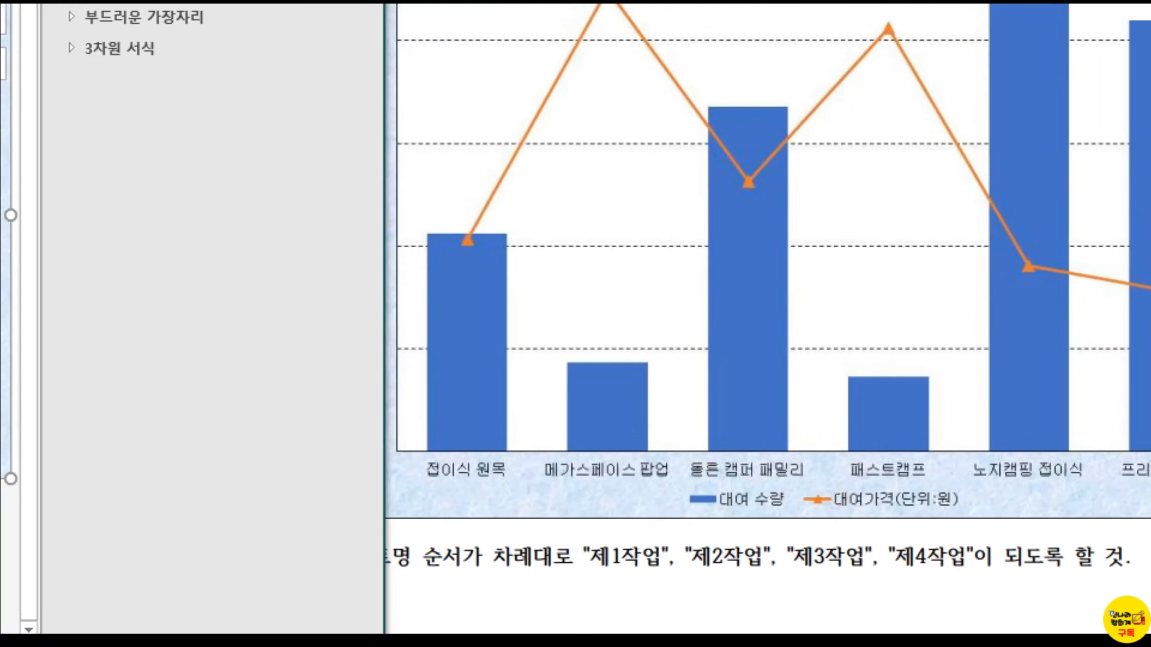
# Rename the rental price series to 대여가격(단위:원) as direct text in the chart's source data so its legend entry fits one line
pyautogui.moveTo(800, 478); pyautogui.dragTo(892, 497)
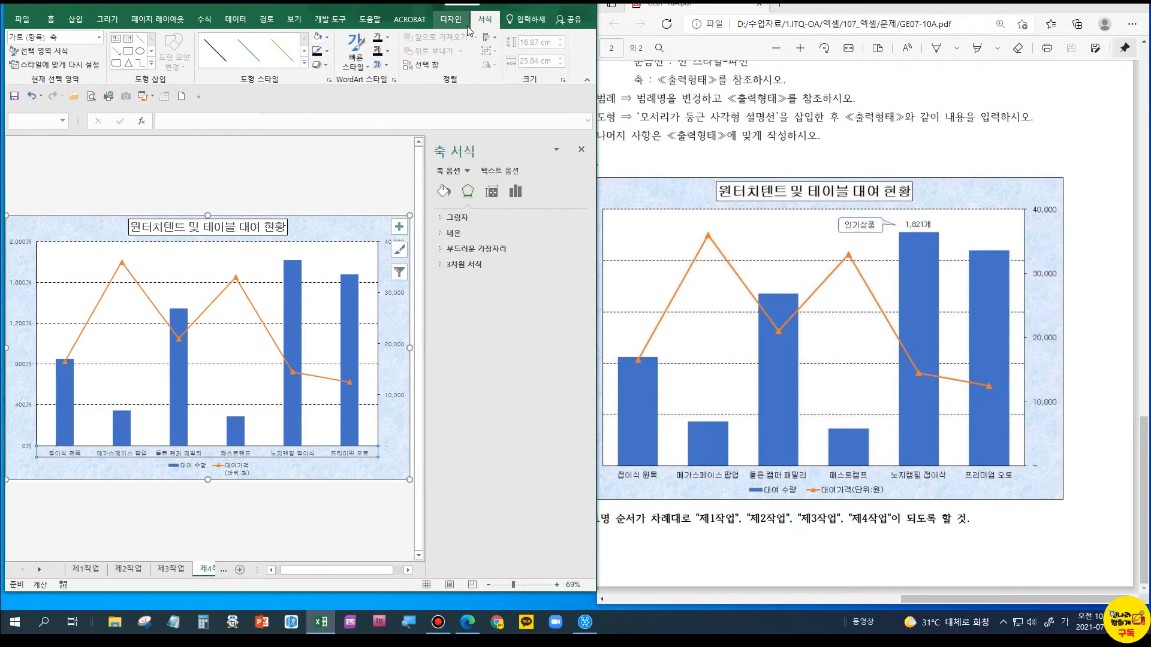
pyautogui.click(451, 19)
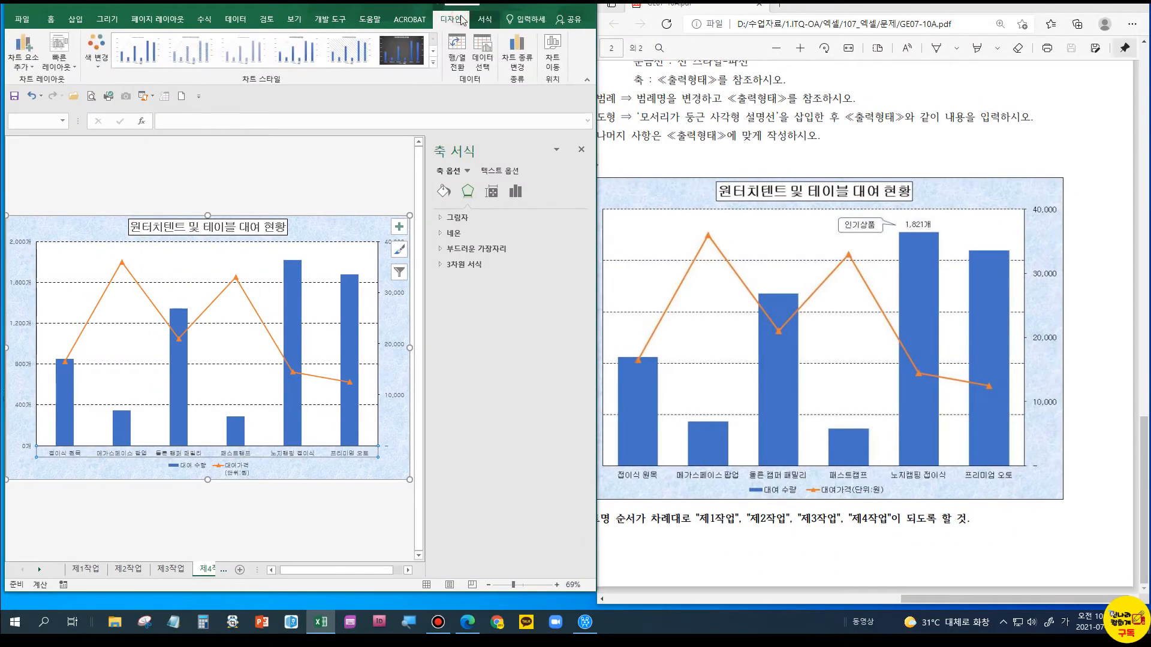
pyautogui.click(477, 57)
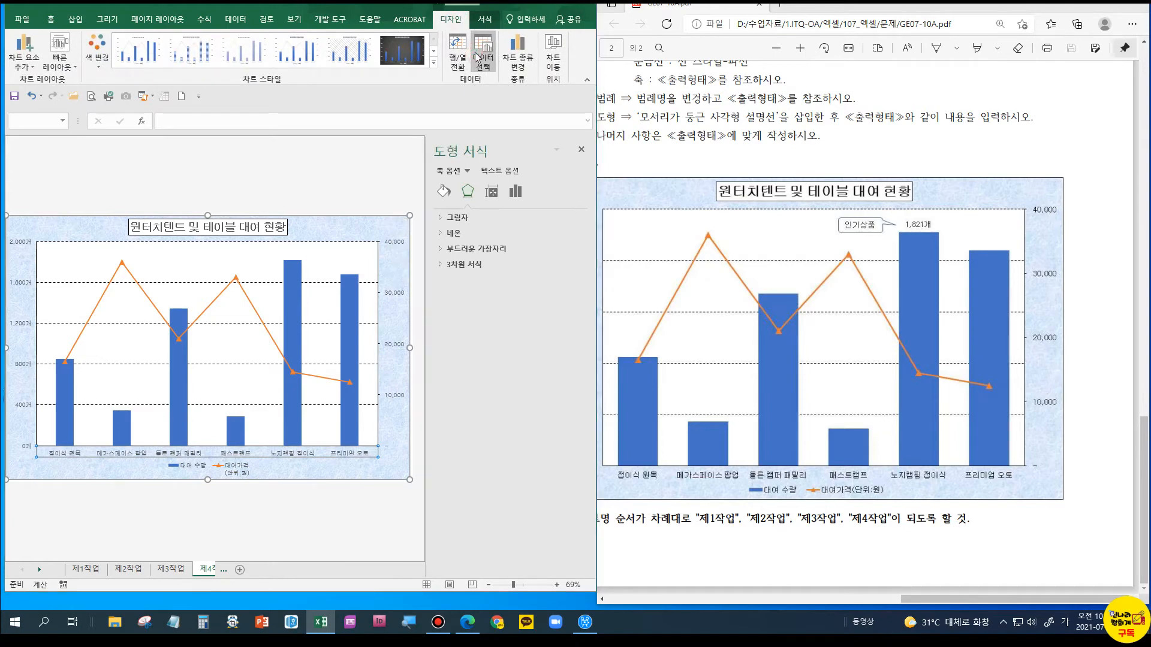
pyautogui.click(341, 468)
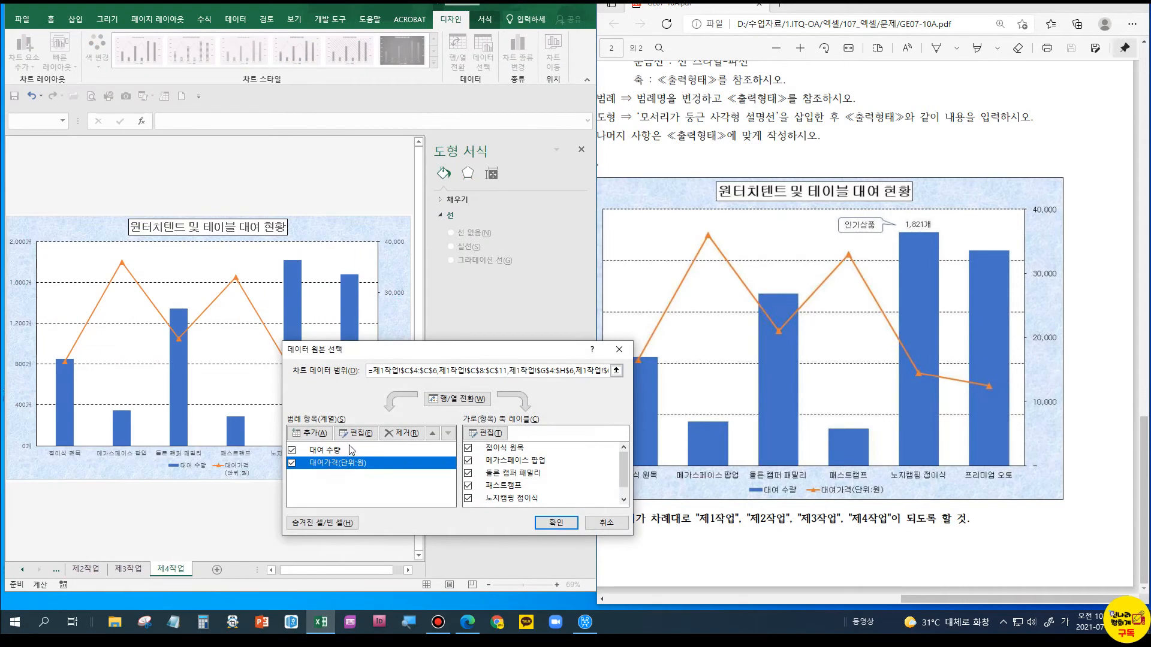
pyautogui.click(362, 434)
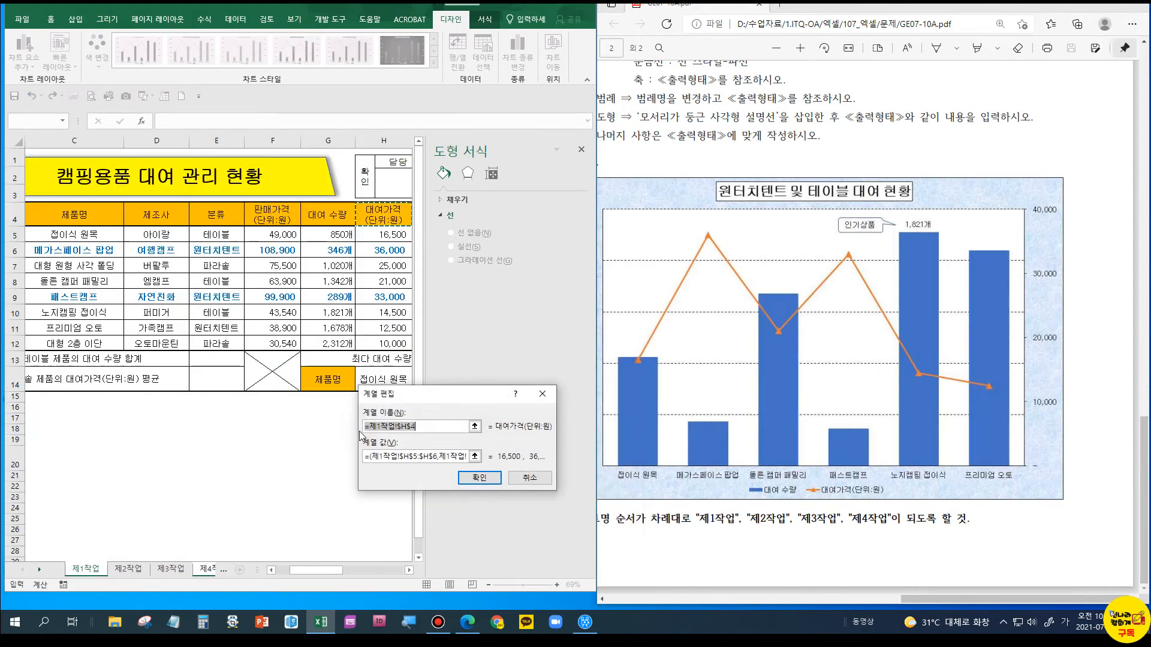
pyautogui.write('대여가격')
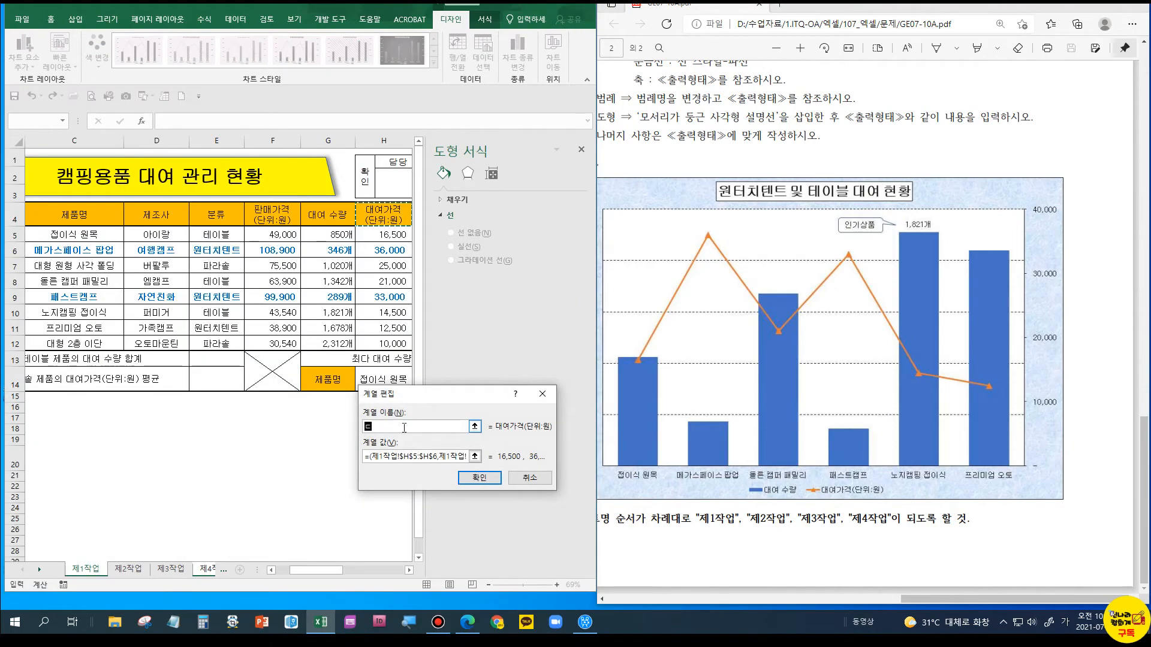
pyautogui.write('(단위:원')
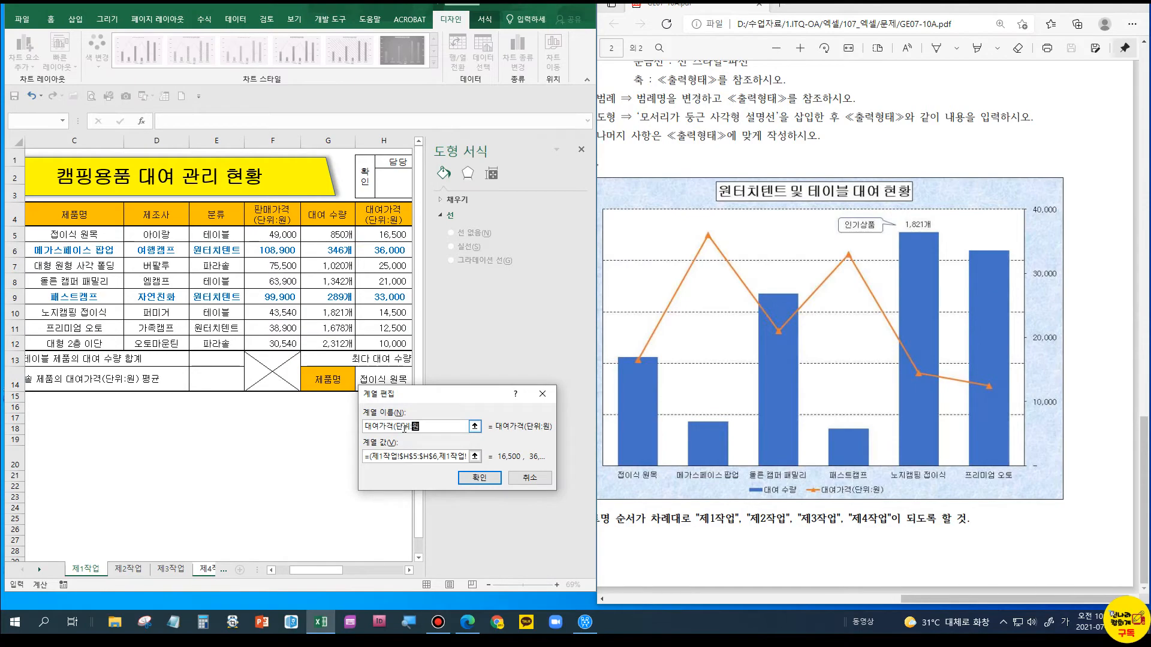
pyautogui.write(')')
pyautogui.press('Return')
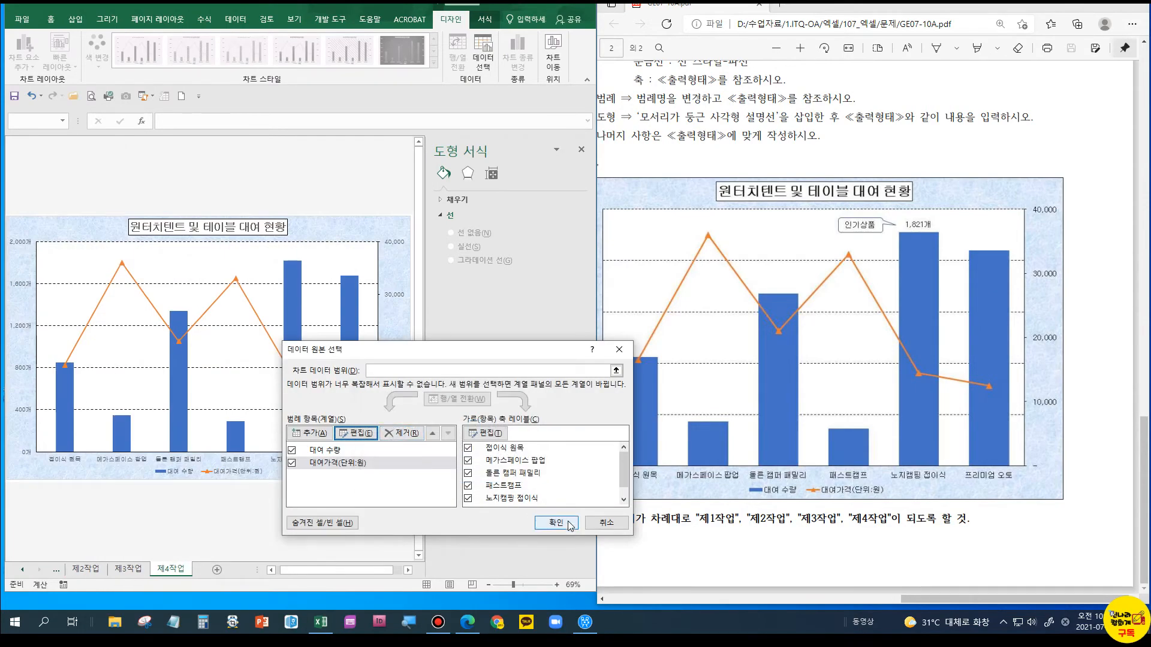
pyautogui.click(570, 526)
pyautogui.hotkey('ctrl', '1')
pyautogui.click(234, 471)
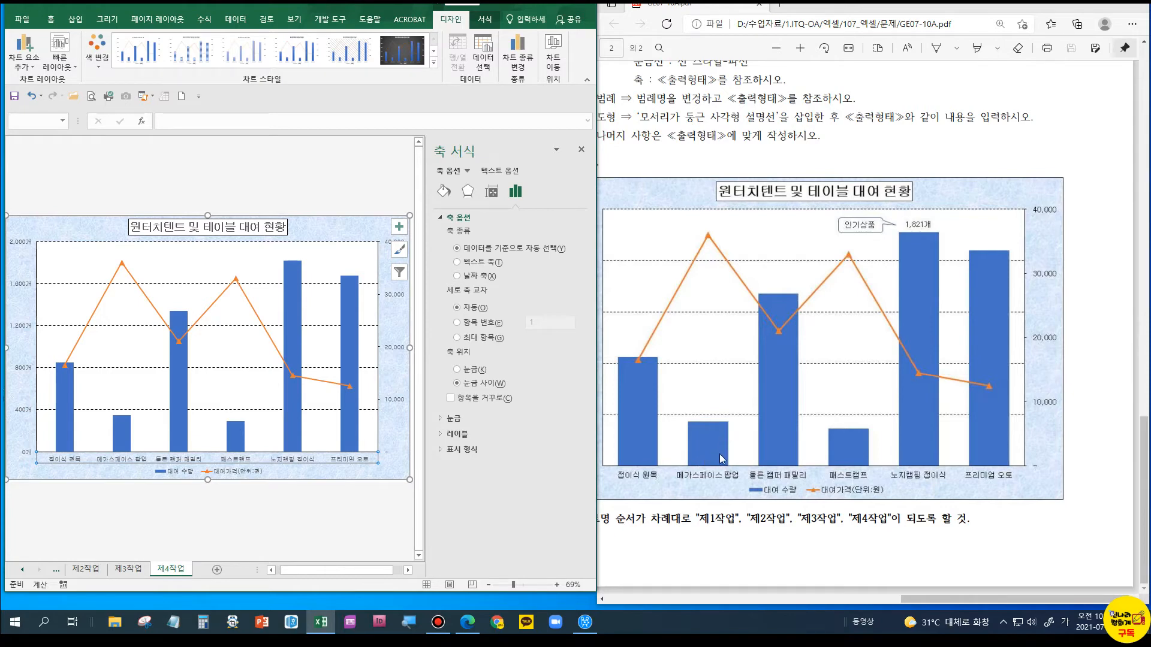
# Set the gap width (간격 너비) of the 대여 수량 column series to 90%
pyautogui.click(127, 439)
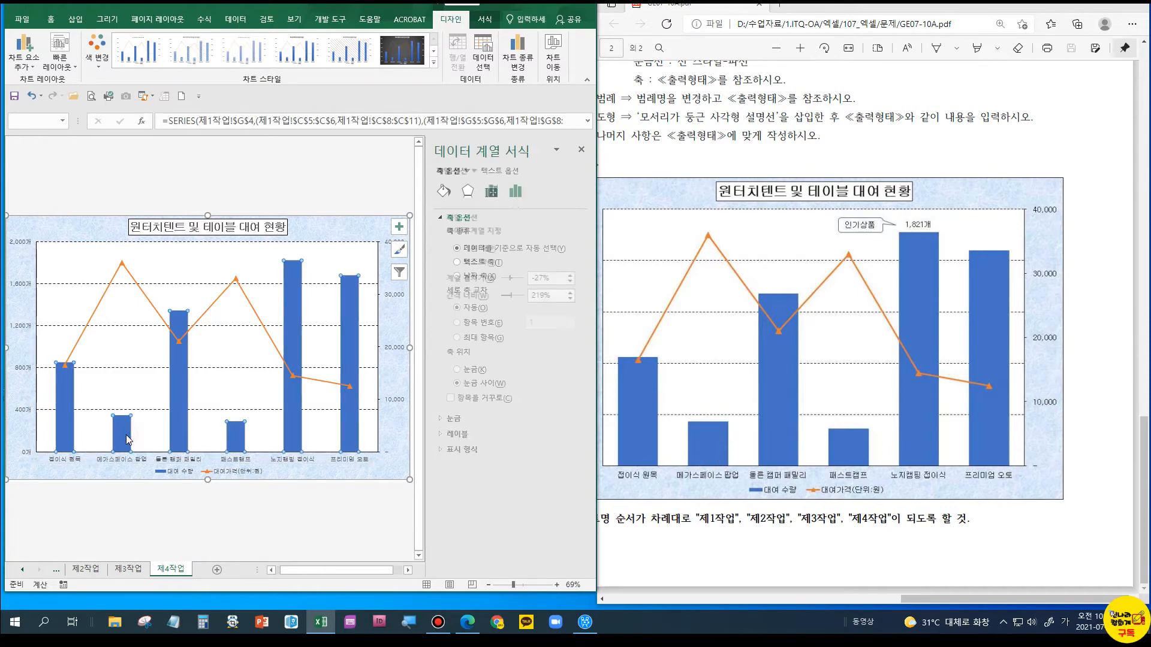
pyautogui.moveTo(511, 294)
pyautogui.mouseDown()
pyautogui.moveTo(494, 298)
pyautogui.moveTo(505, 298)
pyautogui.mouseUp()
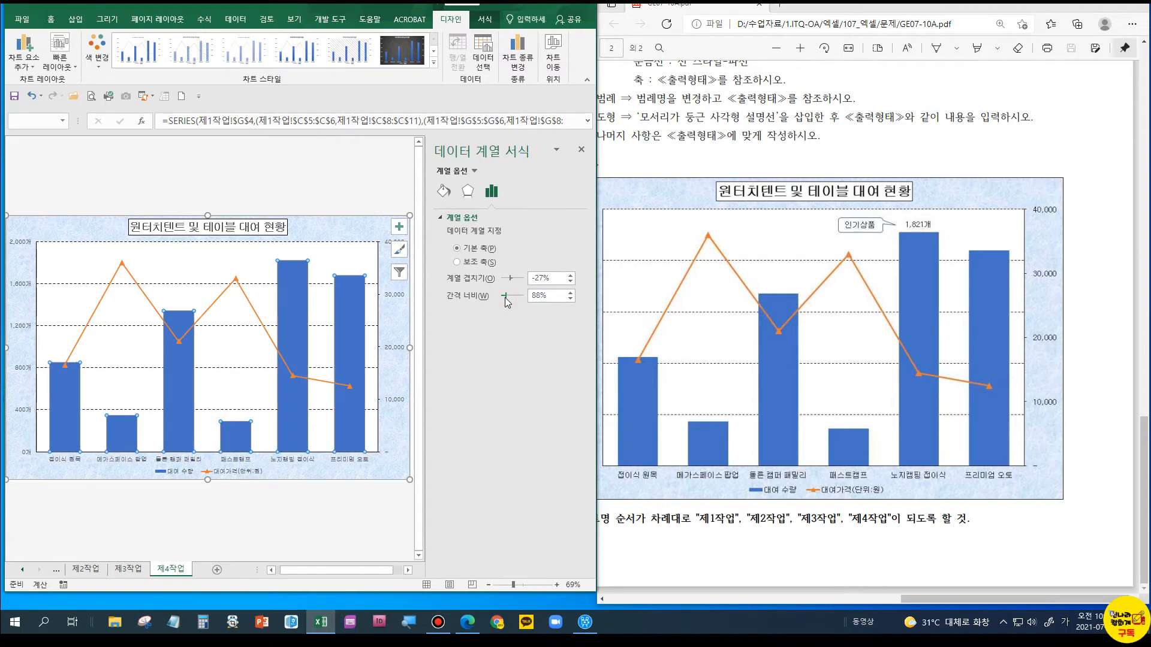
pyautogui.moveTo(540, 300); pyautogui.dragTo(512, 295)
pyautogui.write('90')
pyautogui.press('Return')
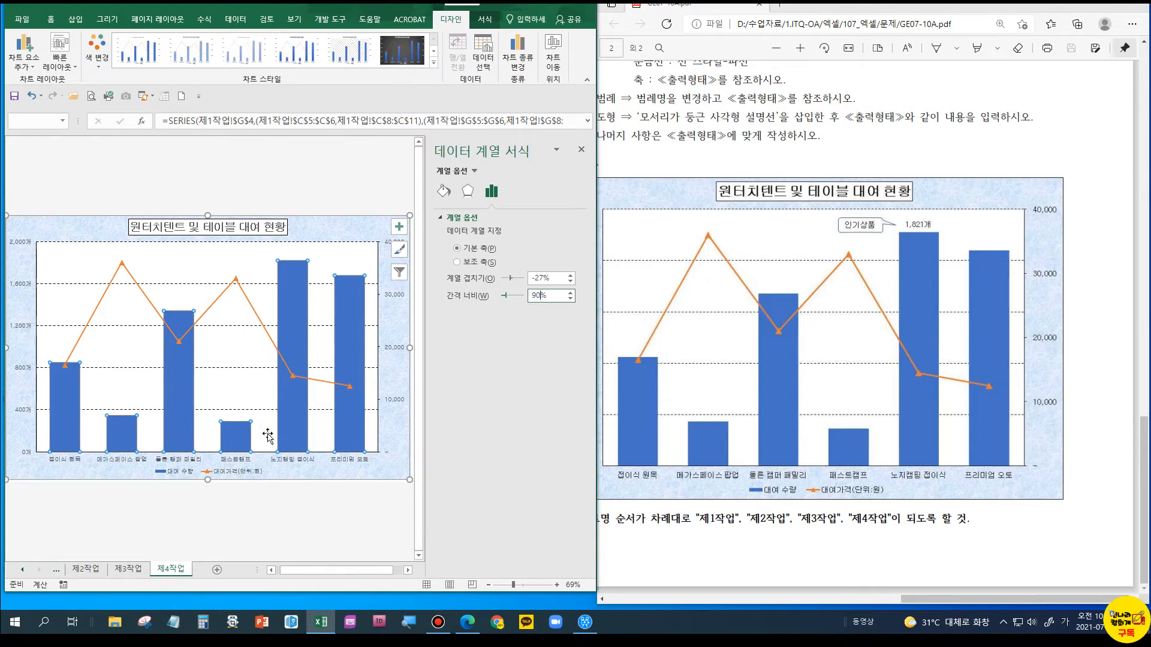
# Draw a 모서리가 둥근 사각형 설명선 callout, about 2.41 cm by 1.19 cm, in the plot area beside the top of the 노지캠핑 접이식 column
pyautogui.click(206, 444)
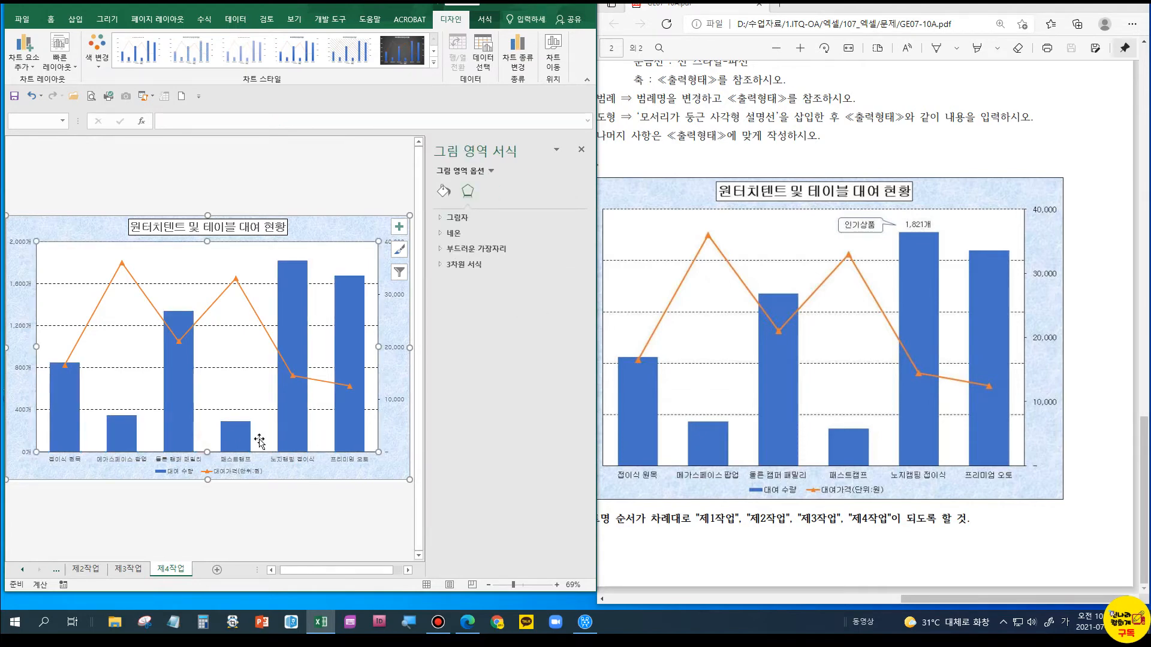
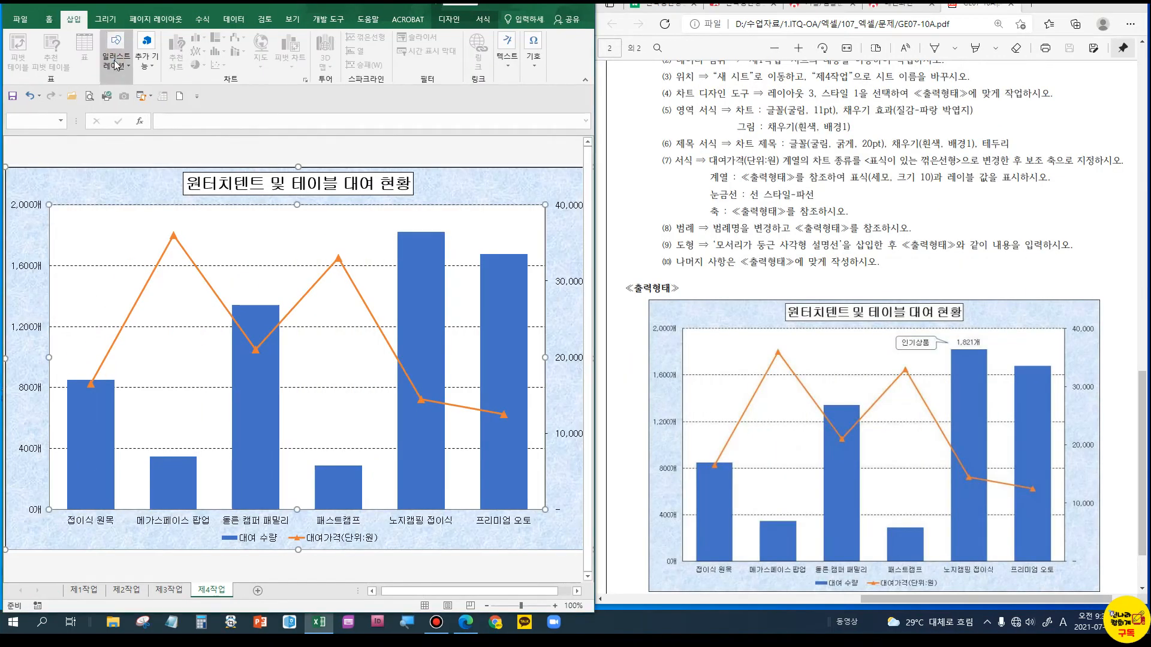
pyautogui.click(116, 63)
pyautogui.click(170, 123)
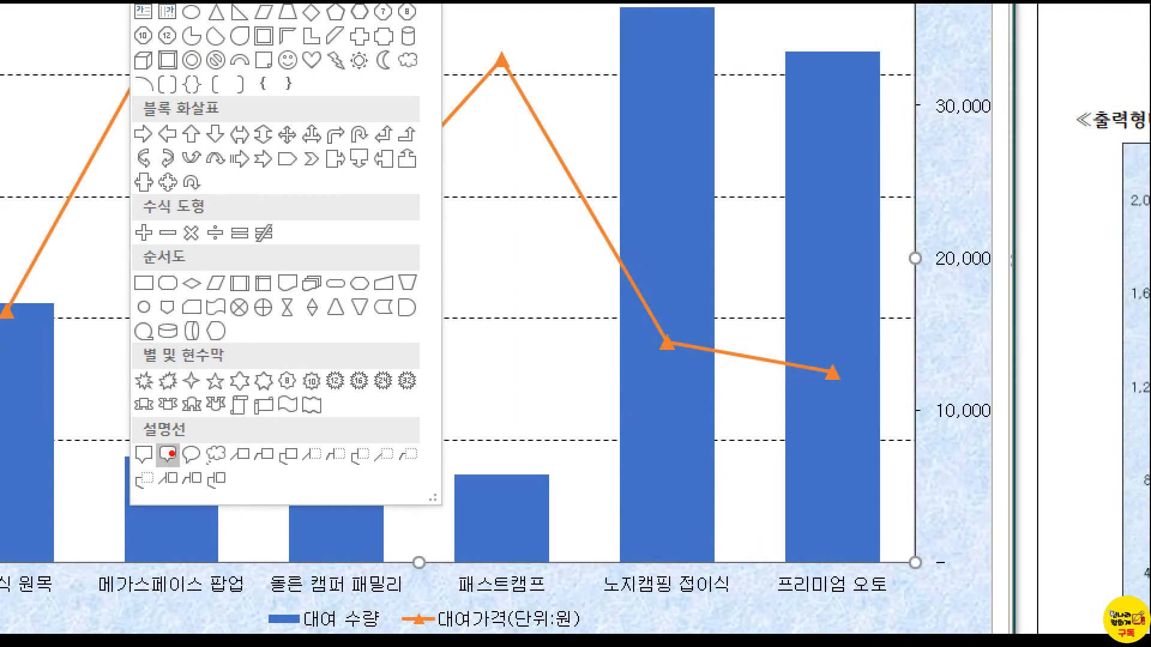
pyautogui.click(168, 454)
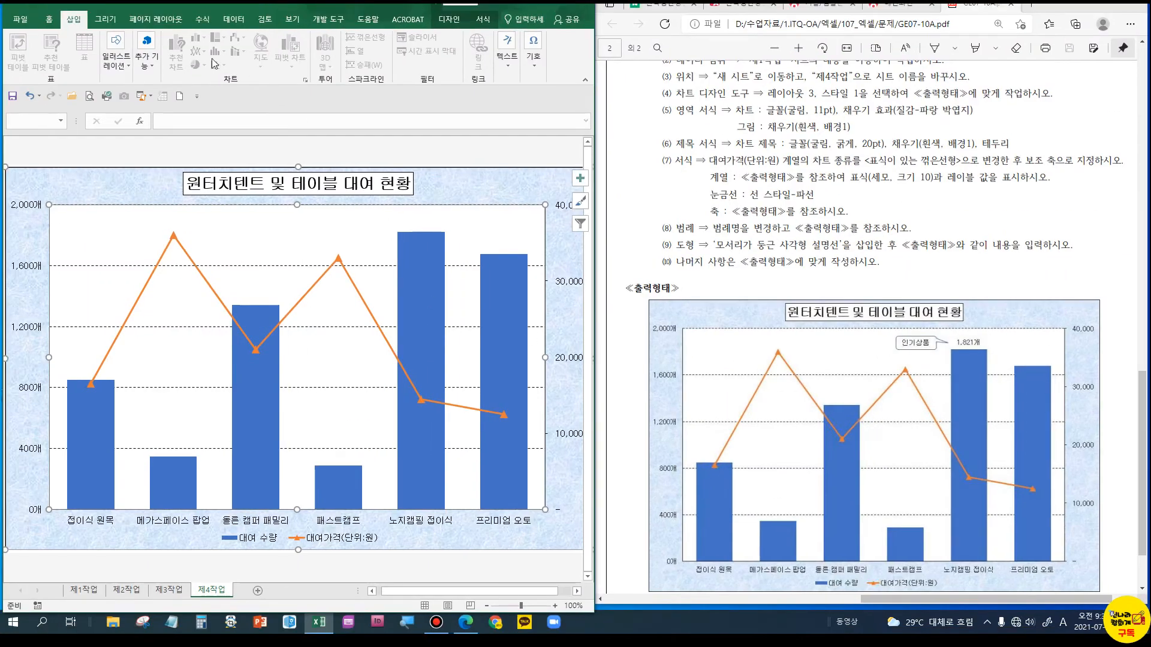
pyautogui.click(116, 58)
pyautogui.click(164, 104)
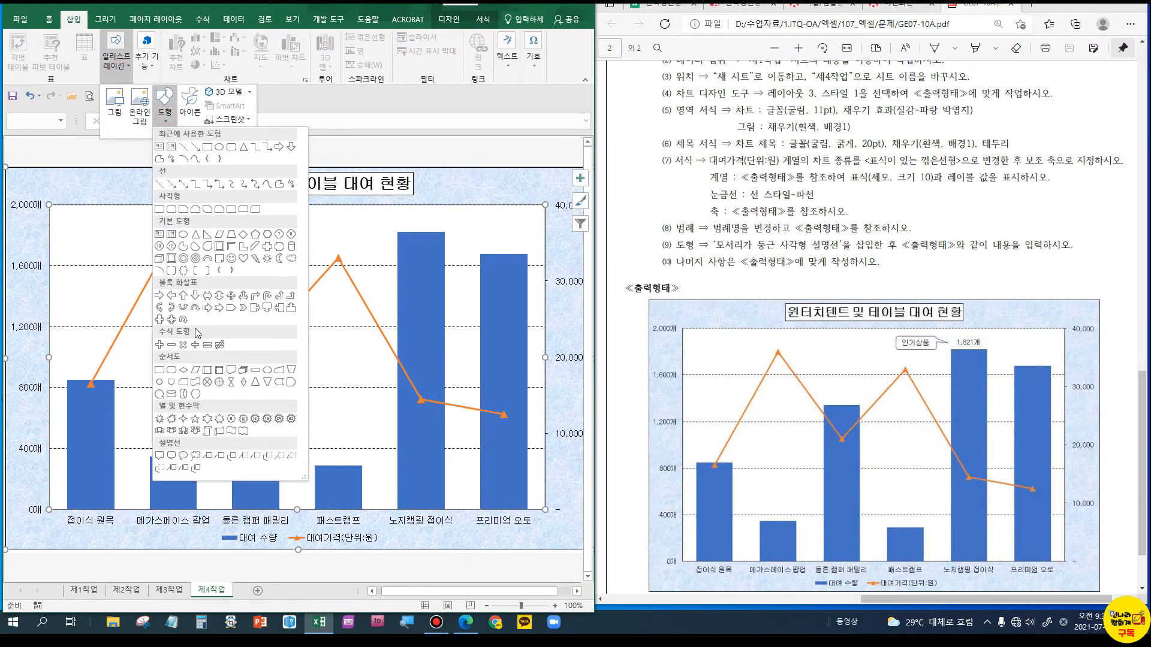
pyautogui.click(174, 454)
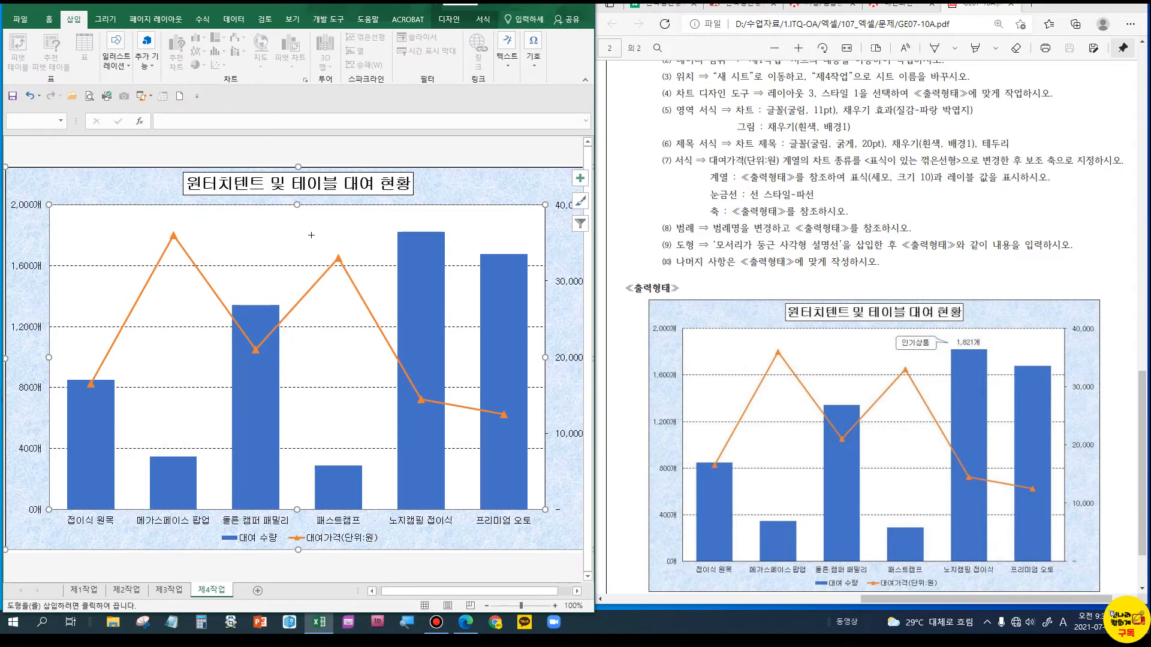
pyautogui.moveTo(296, 211); pyautogui.dragTo(390, 219)
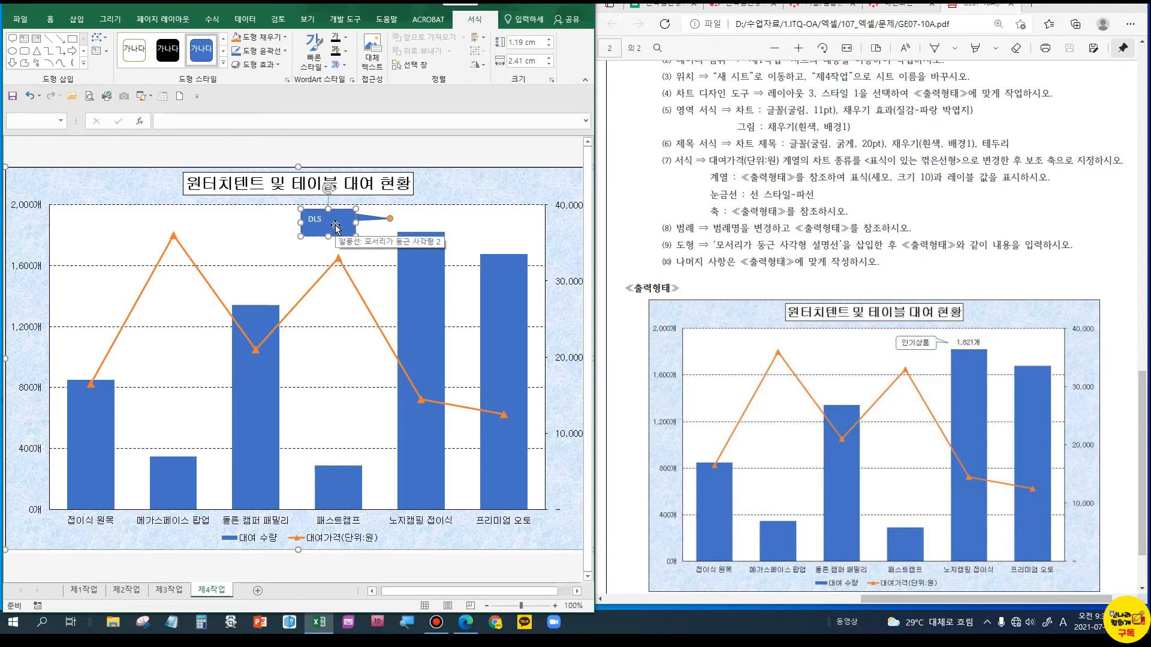
# Enter 인기상품 in the callout, set its font to 굴림 and centre the text horizontally and vertically
pyautogui.press('Hangul')
pyautogui.write('ㅇ')
pyautogui.write('기상')
pyautogui.write('품')
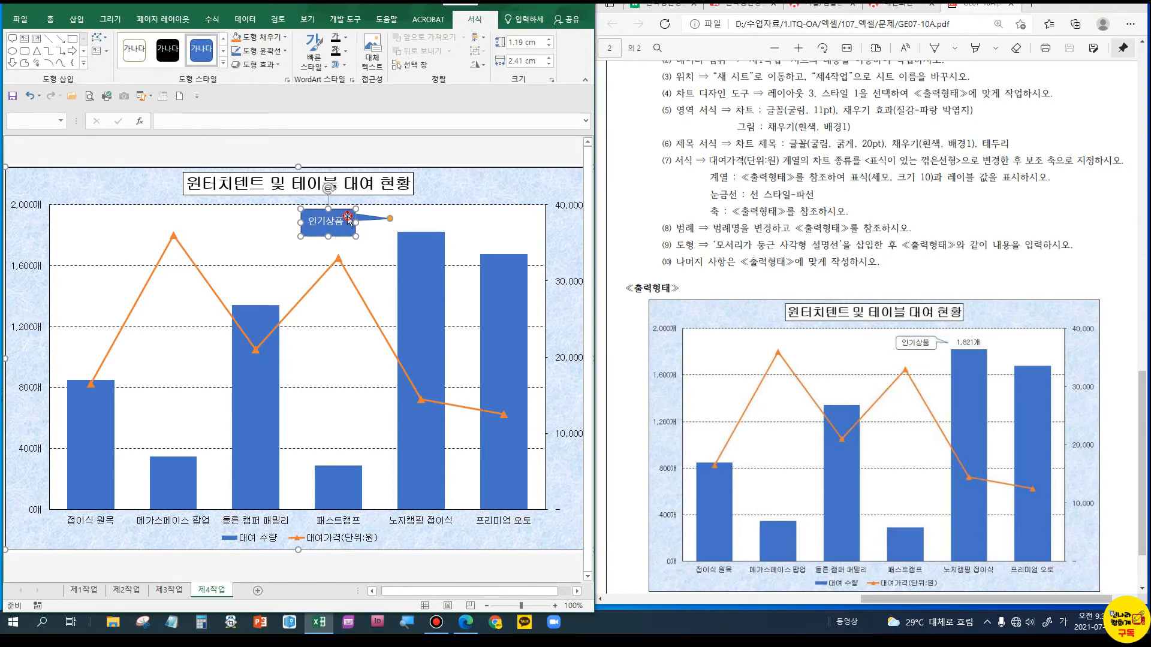
pyautogui.click(50, 20)
pyautogui.click(116, 46)
pyautogui.write('굴림')
pyautogui.press('Return')
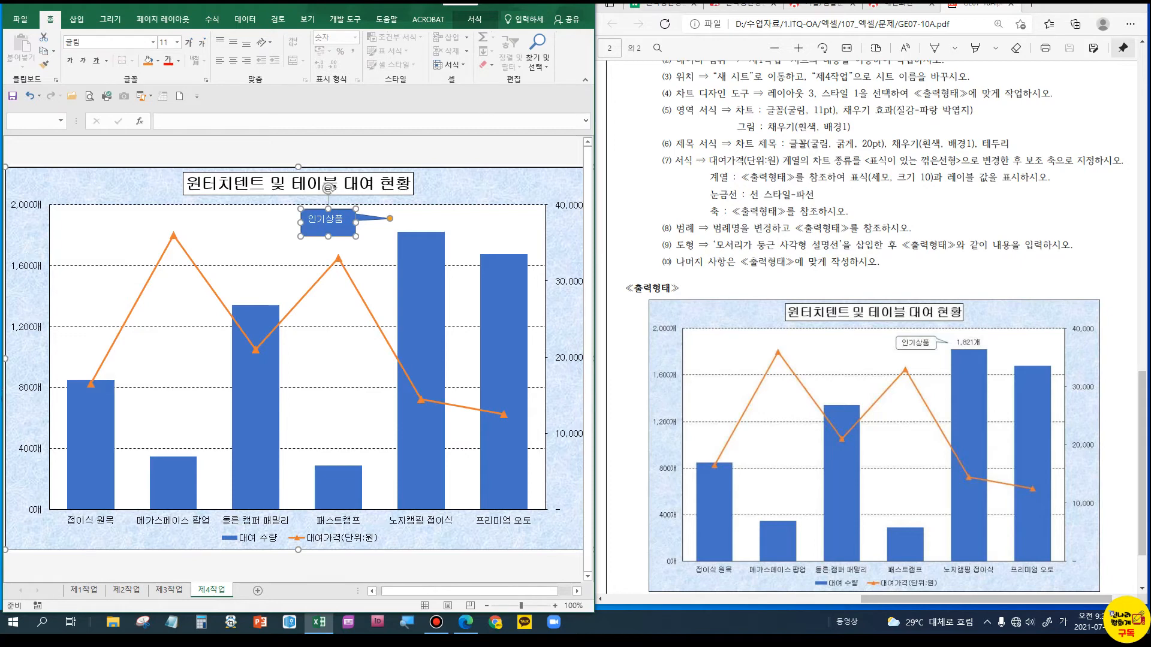
pyautogui.click(233, 42)
pyautogui.click(236, 62)
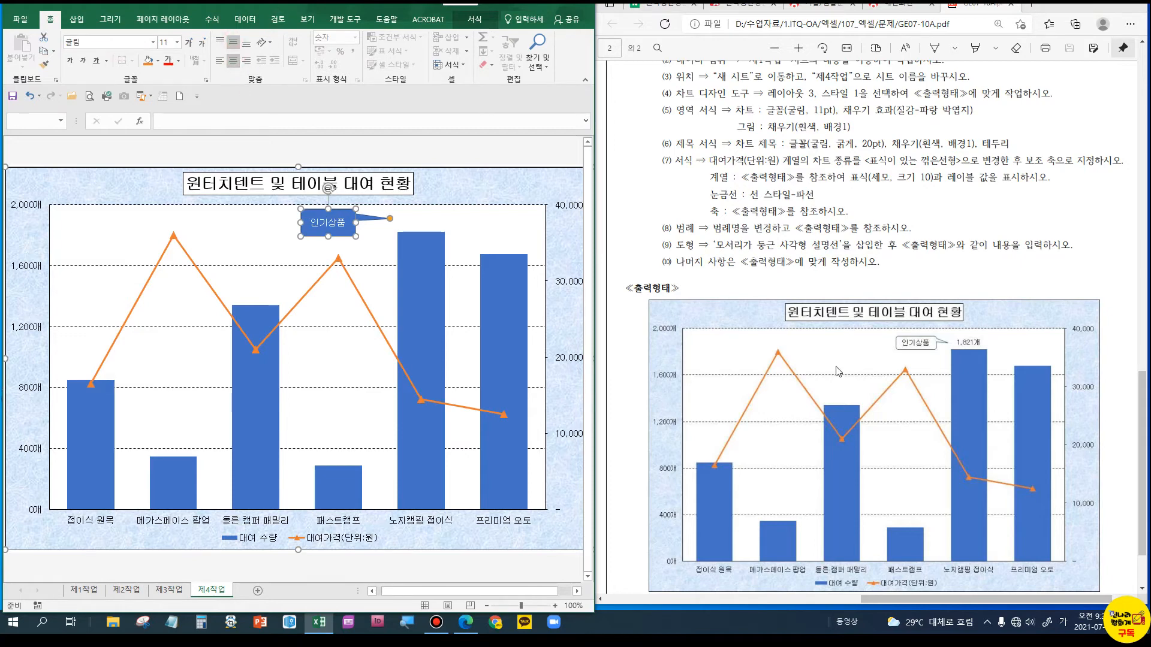
# Fill the 인기상품 callout with white and make its text black
pyautogui.click(158, 61)
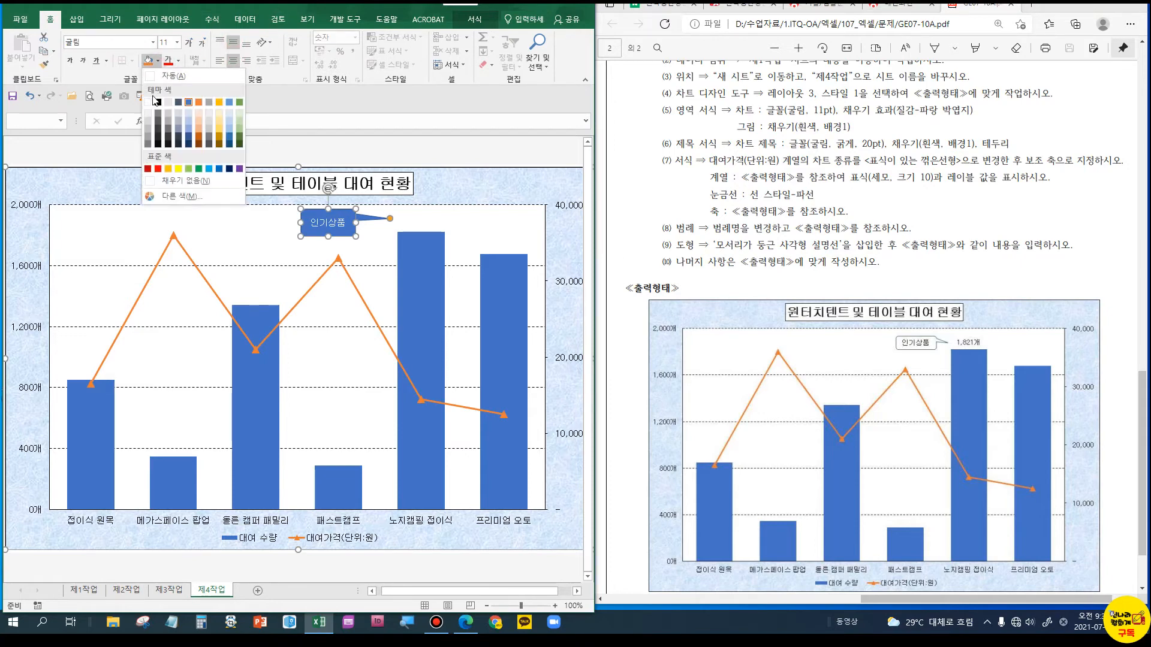
pyautogui.click(151, 103)
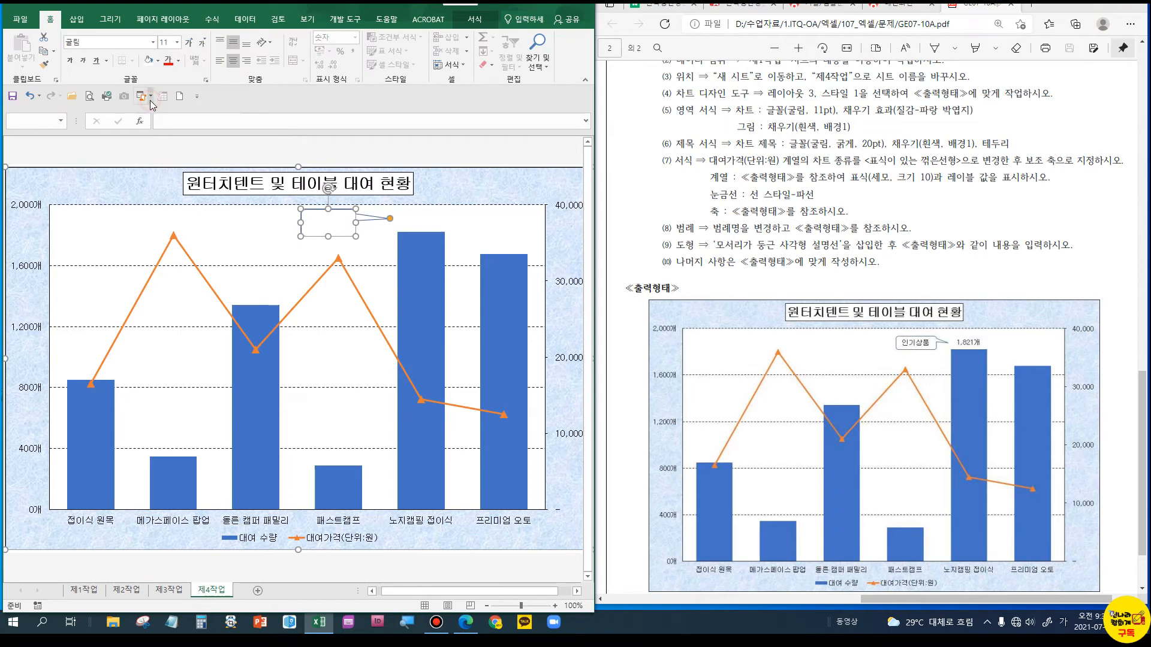
pyautogui.click(158, 60)
pyautogui.click(148, 63)
pyautogui.click(178, 61)
pyautogui.click(178, 103)
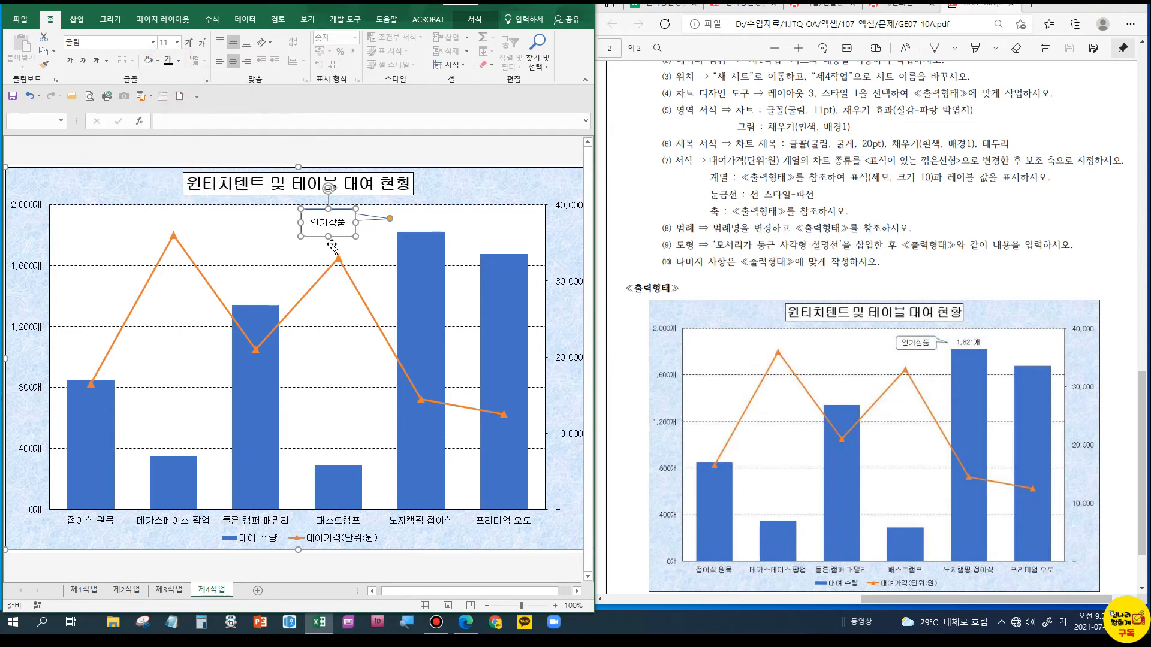
# Add a data label to only the 노지캠핑 접이식 column of the 대여 수량 series
pyautogui.click(407, 223)
pyautogui.click(403, 248)
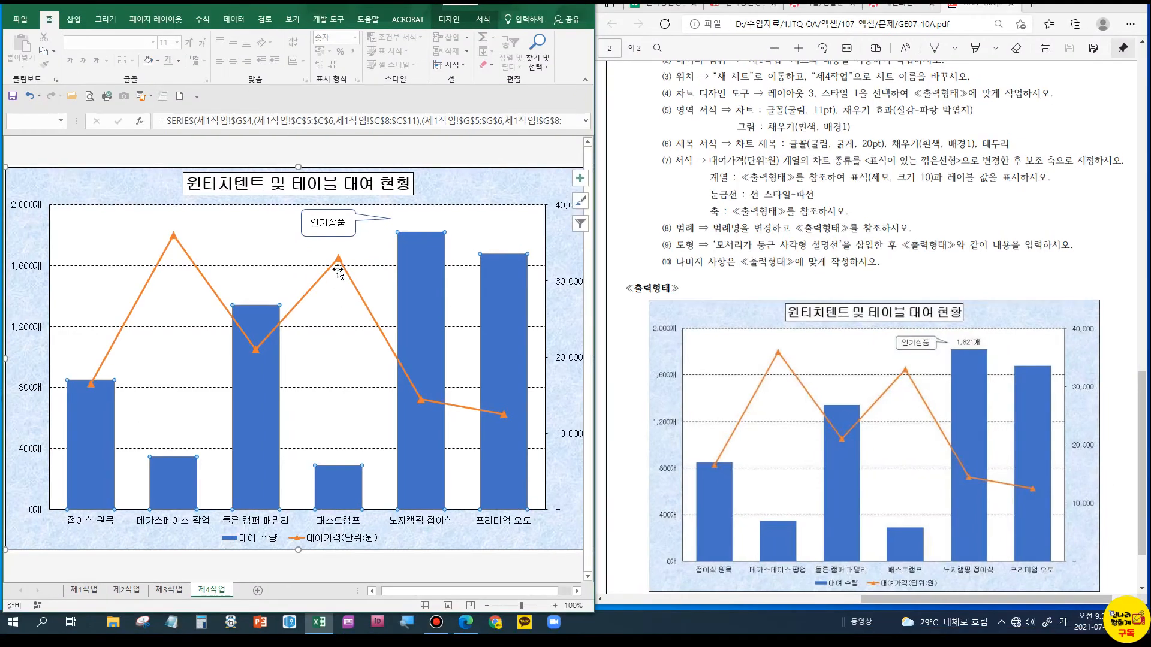
pyautogui.click(416, 246)
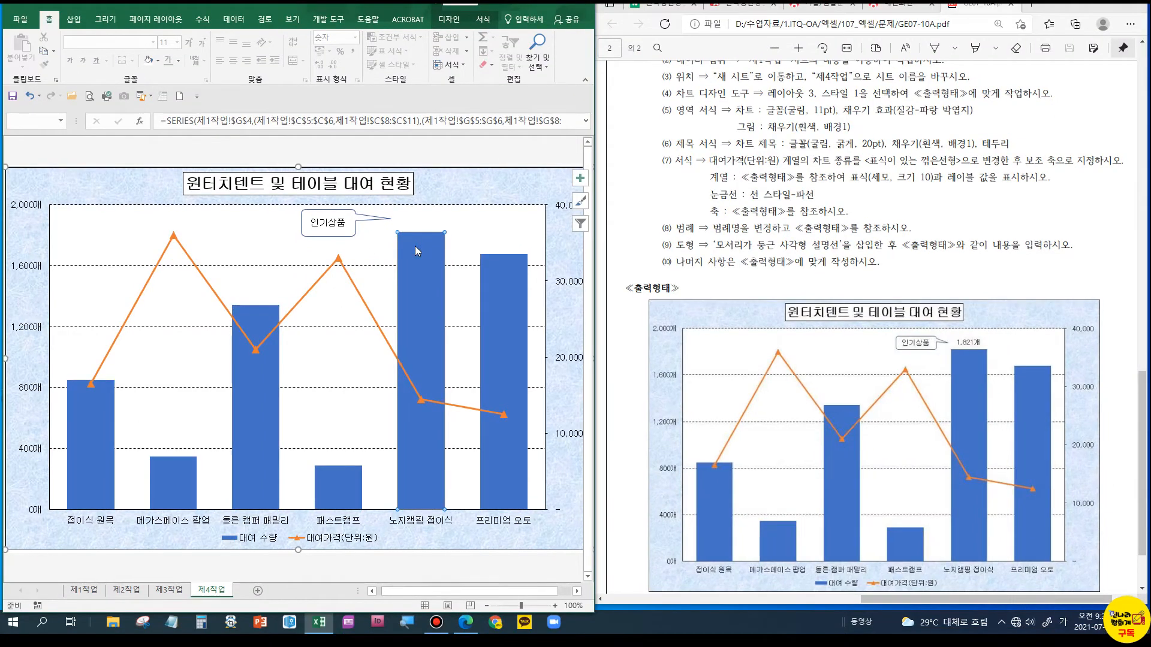
pyautogui.rightClick(418, 251)
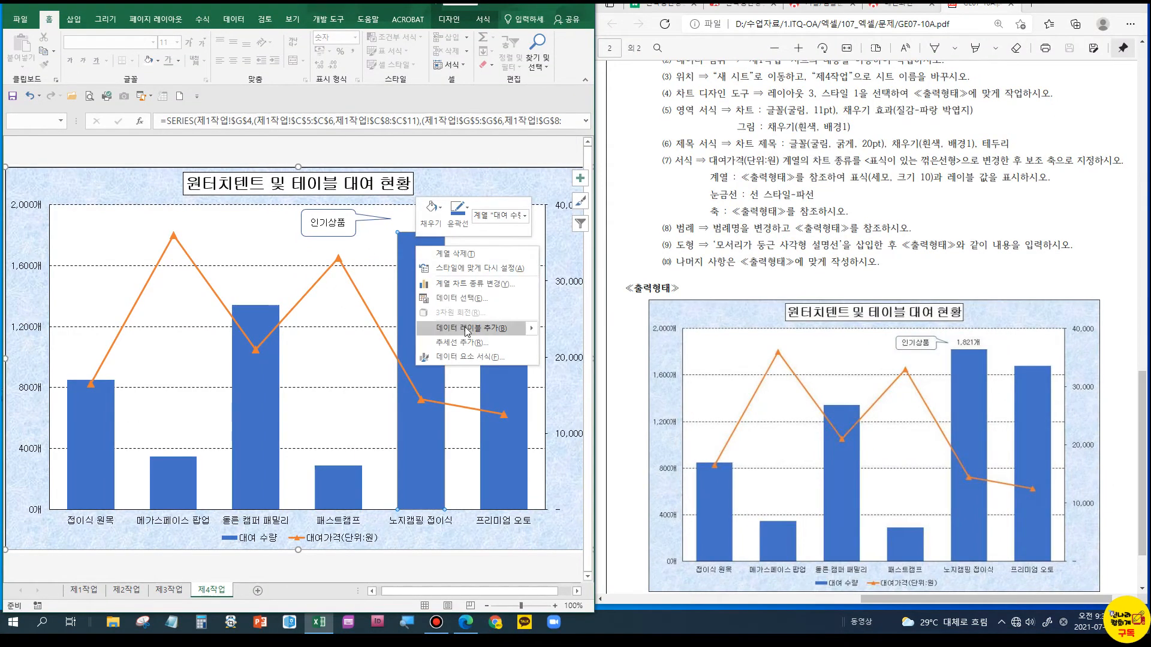
pyautogui.click(464, 328)
pyautogui.click(421, 227)
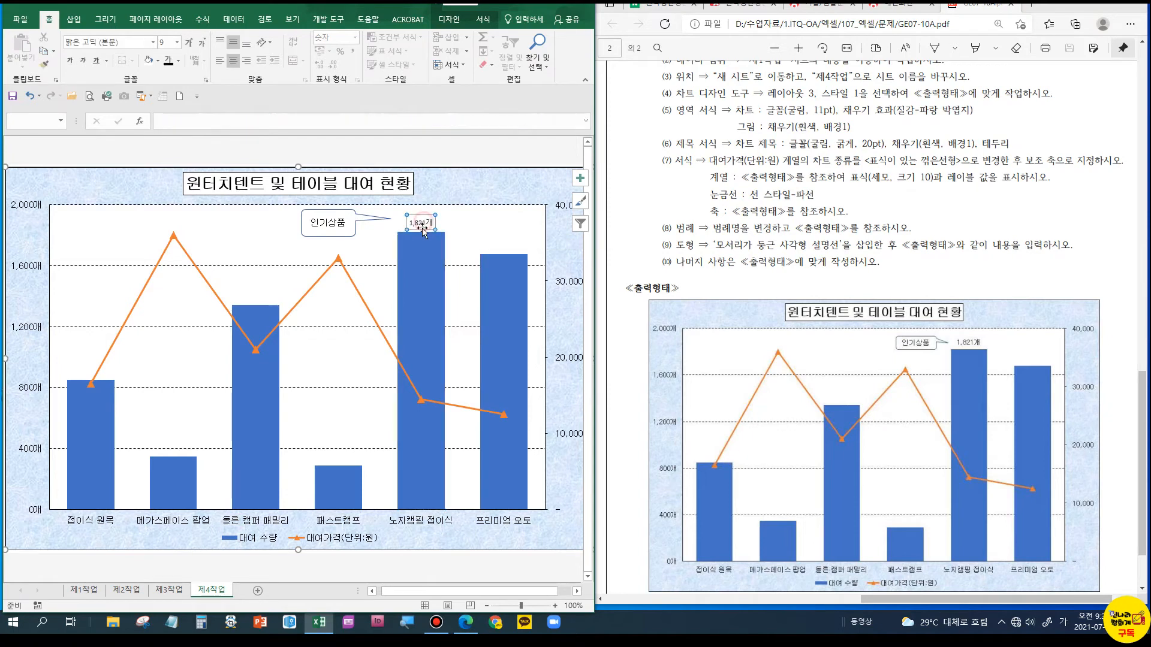
# Format the 노지캠핑 접이식 data label in 굴림 at 10.5 pt
pyautogui.click(123, 44)
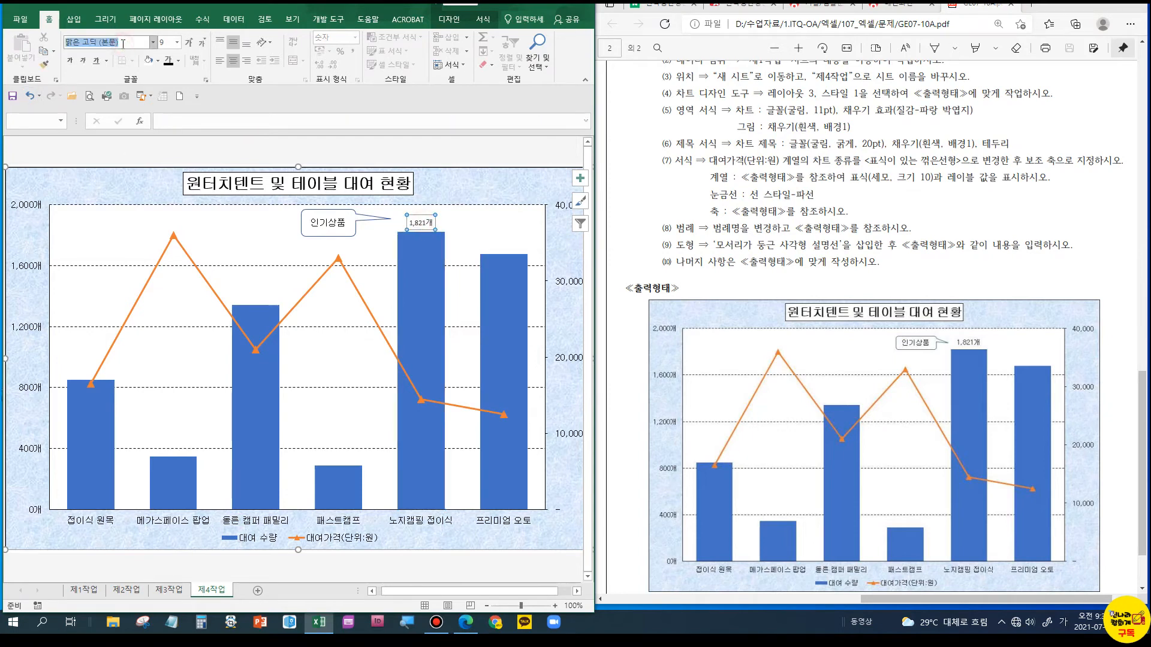
pyautogui.write('굴림')
pyautogui.press('Return')
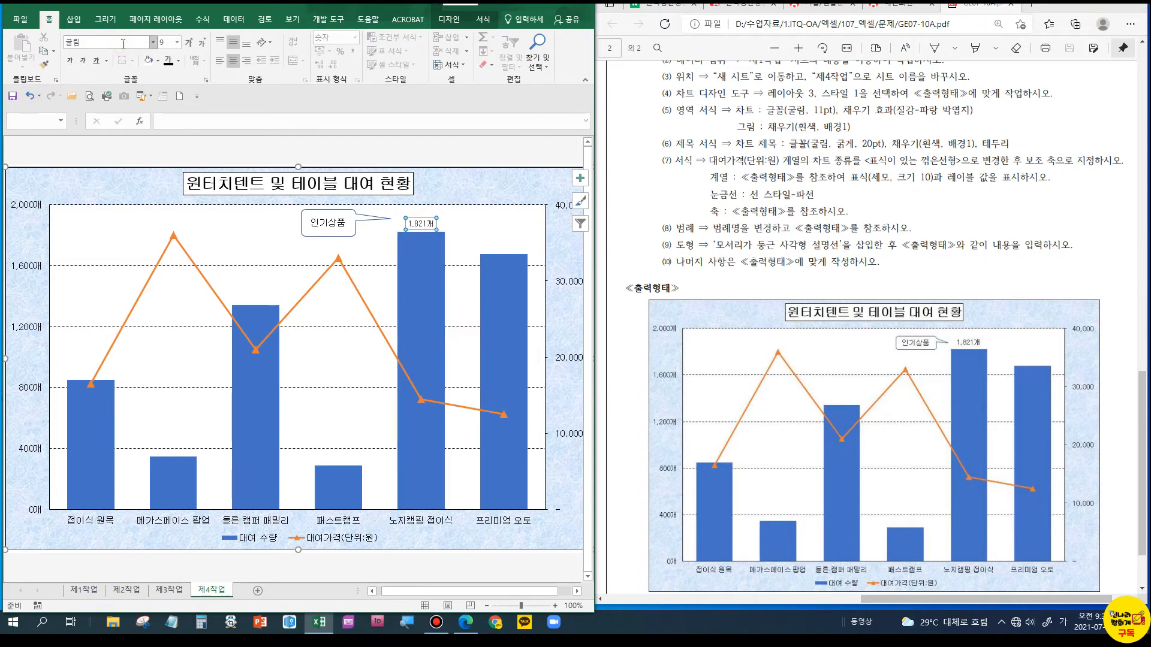
pyautogui.click(188, 42)
pyautogui.click(188, 41)
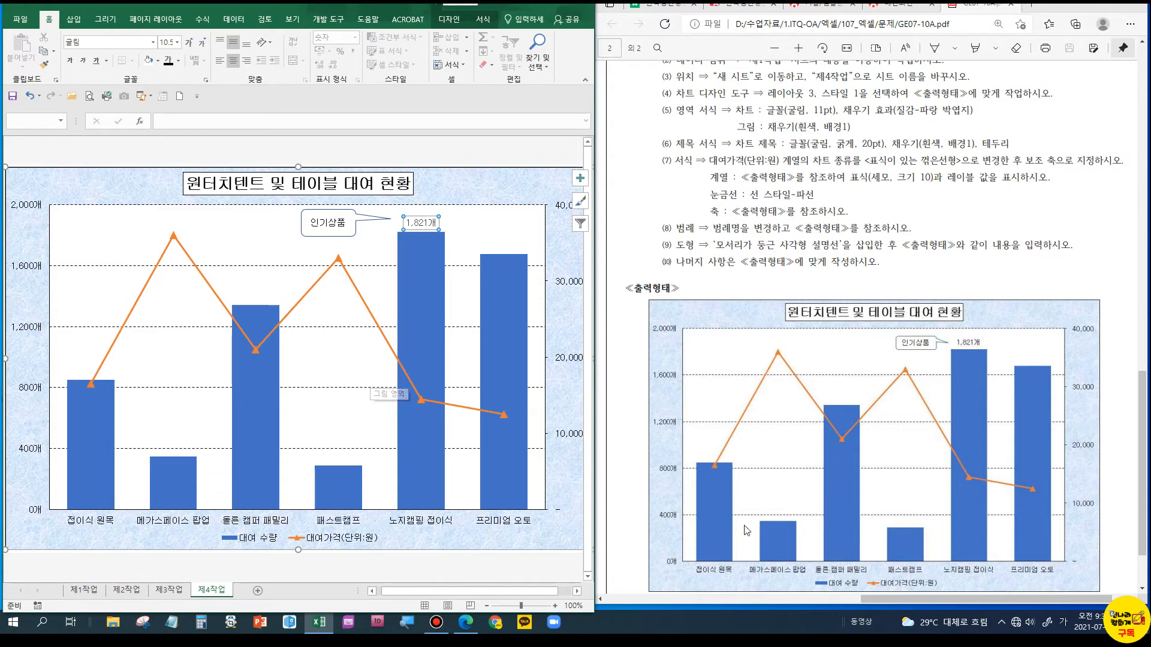
# Bring up the 제1작업 function conditions in the exam PDF and select cell I5 under 배송지 on the 제1작업 sheet
pyautogui.scroll(15, 910, 303)
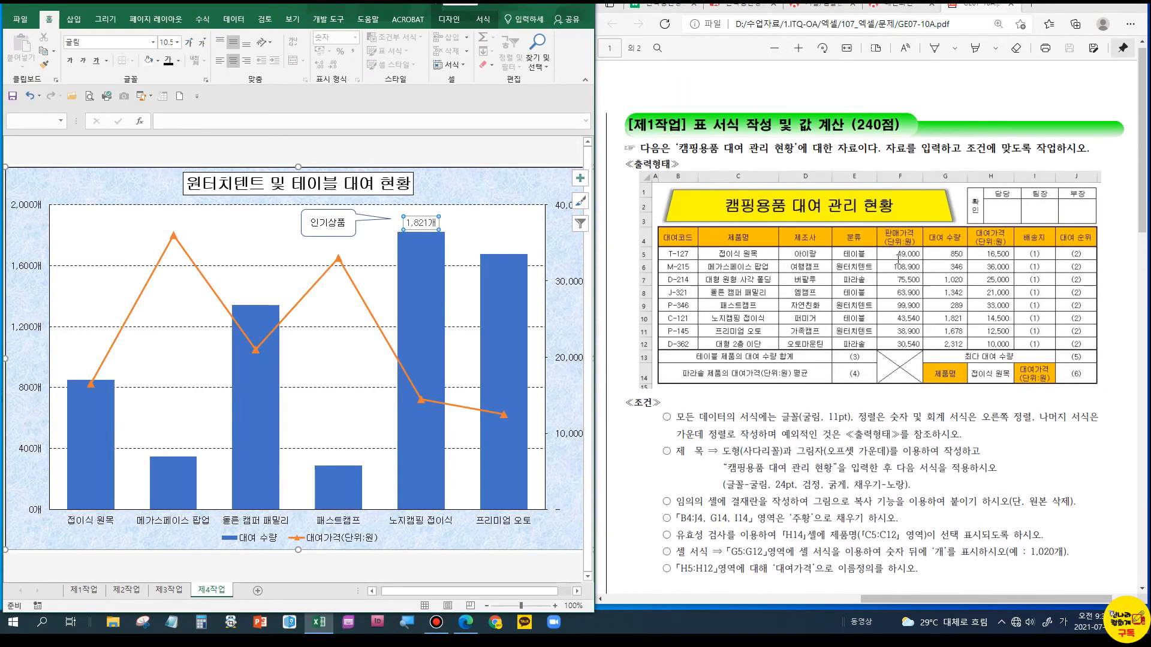
pyautogui.scroll(-3, 899, 259)
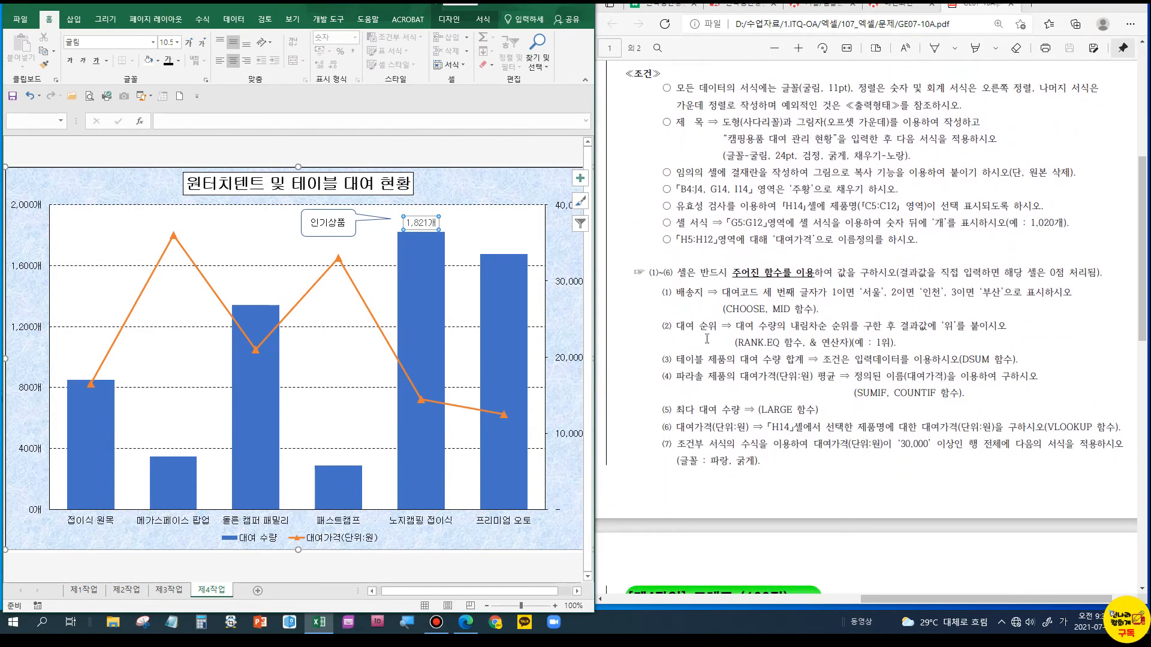
pyautogui.click(84, 589)
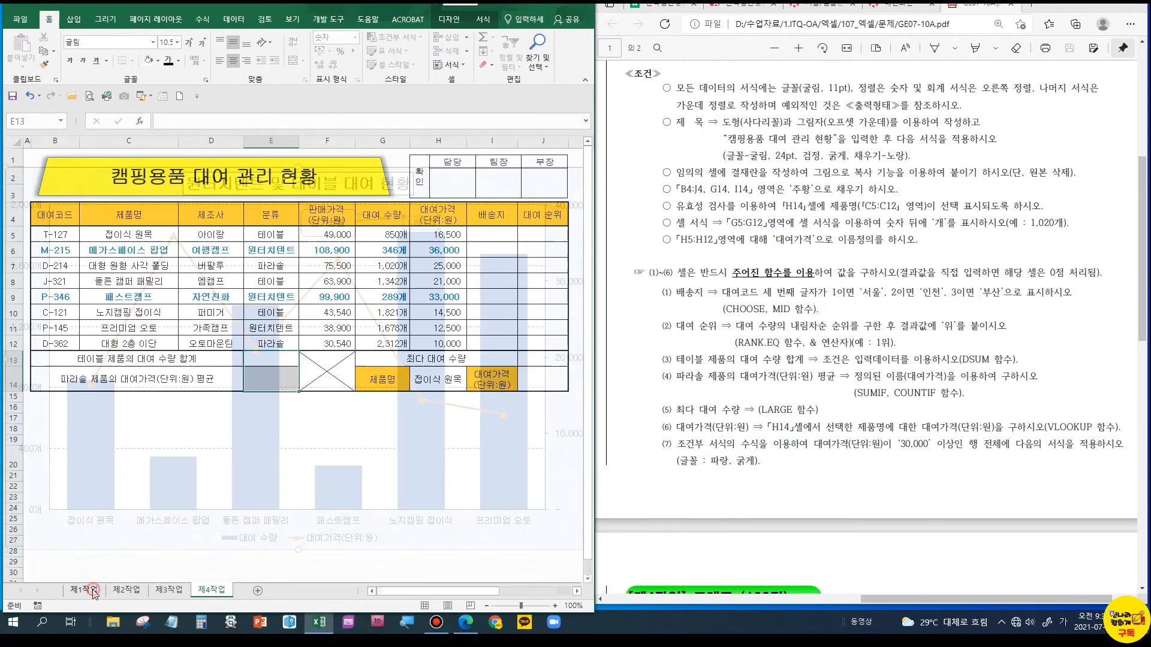
pyautogui.click(488, 224)
pyautogui.click(488, 231)
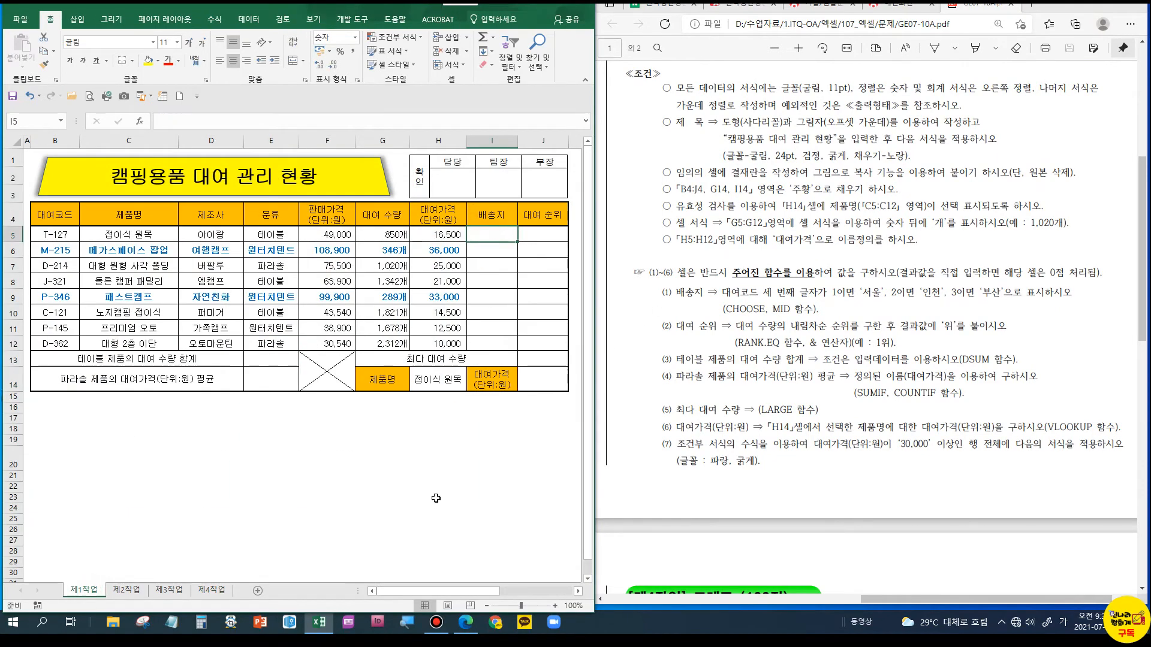
# Open Notepad over the worksheet and write the heading 문제1) on the first line
pyautogui.click(171, 624)
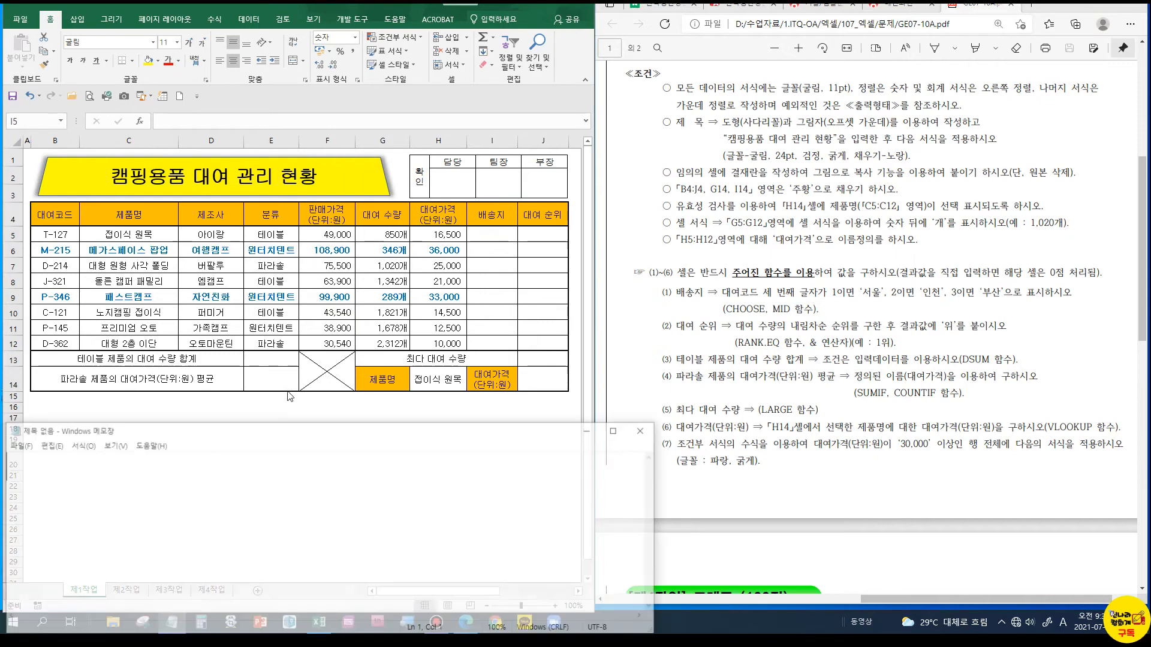
pyautogui.moveTo(243, 431); pyautogui.dragTo(263, 408)
pyautogui.write('AN')
pyautogui.press('BackSpace')
pyautogui.press('BackSpace')
pyautogui.press('Hangul')
pyautogui.write('문제')
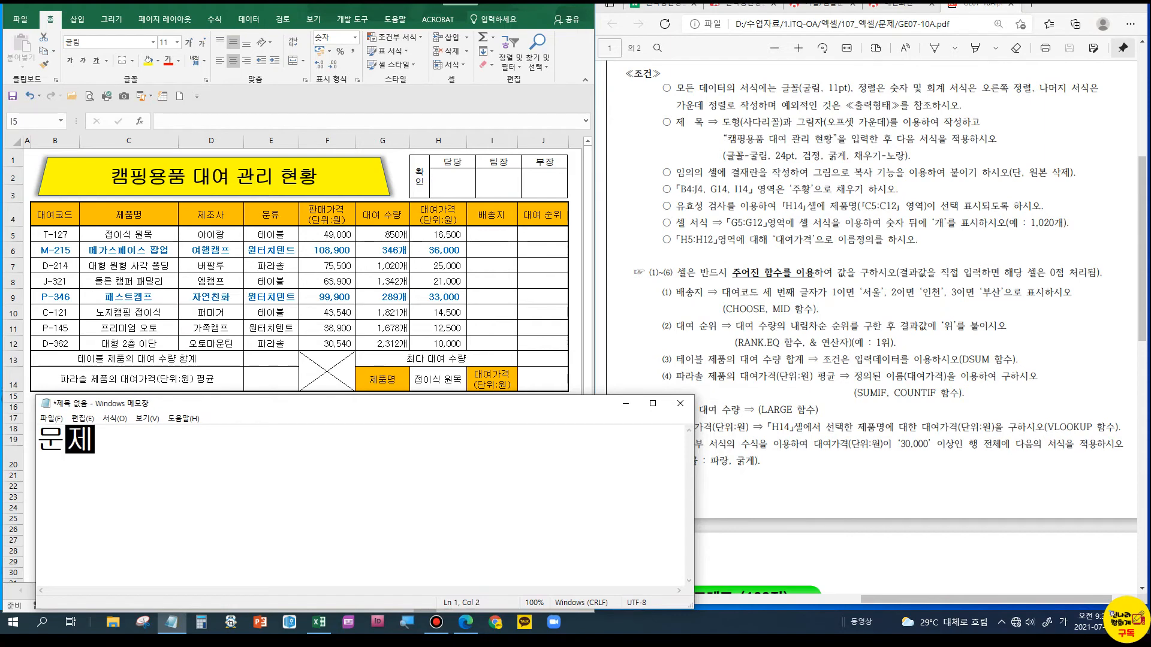
pyautogui.write('1)')
pyautogui.press('Return')
# Write the start of the function syntax, =CHOOSE(숫자,"서울", on the line below the 문제1) heading
pyautogui.write('=ㅊ')
pyautogui.press('Hangul')
pyautogui.press('BackSpace')
pyautogui.write('CHOOSE(')
pyautogui.press('Hangul')
pyautogui.write('숫자,')
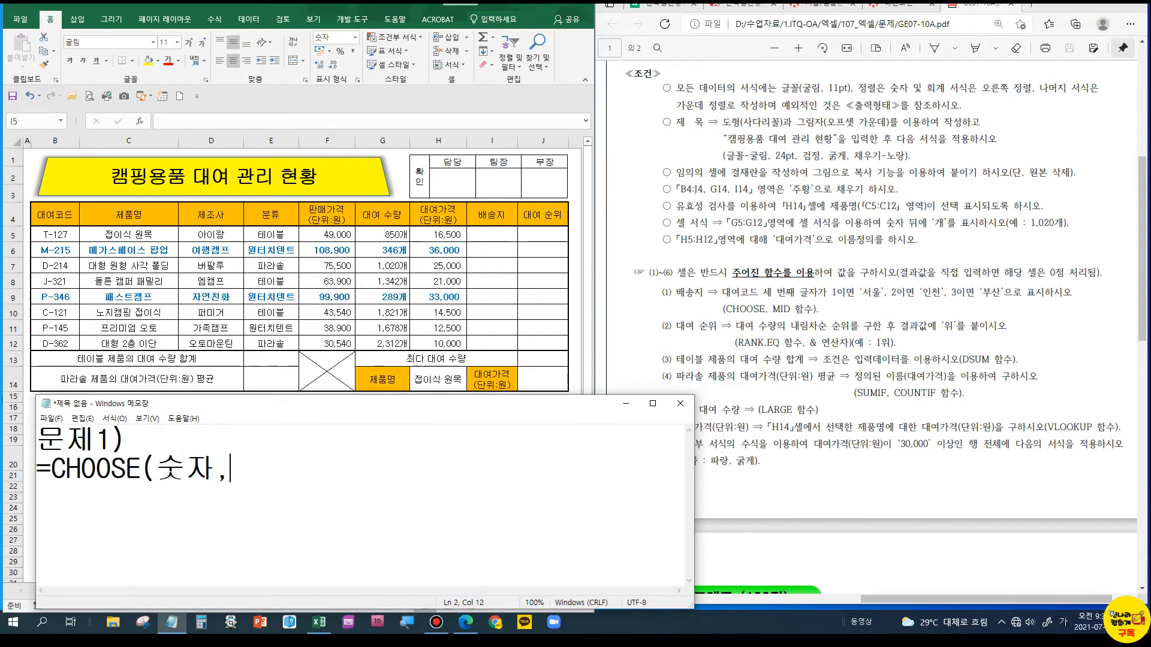
pyautogui.write('"서우ㄹ",')
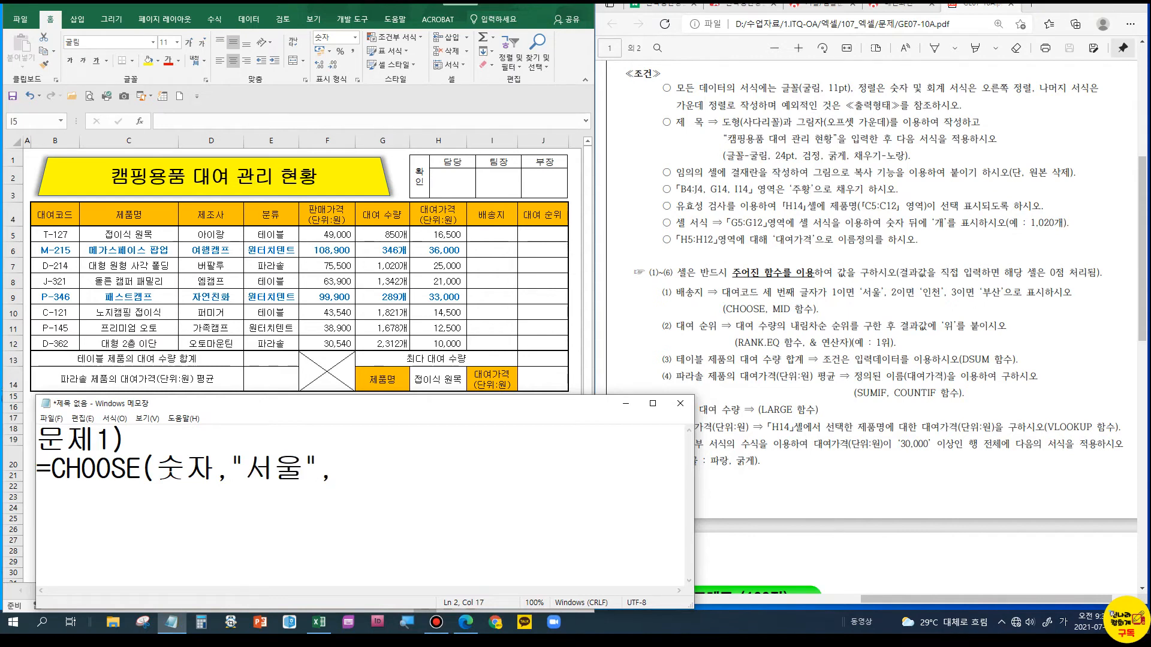
pyautogui.press('Left')
pyautogui.press('Left')
pyautogui.press('Left')
pyautogui.press('Left')
pyautogui.press('Left')
pyautogui.press('BackSpace')
pyautogui.write('=1,')
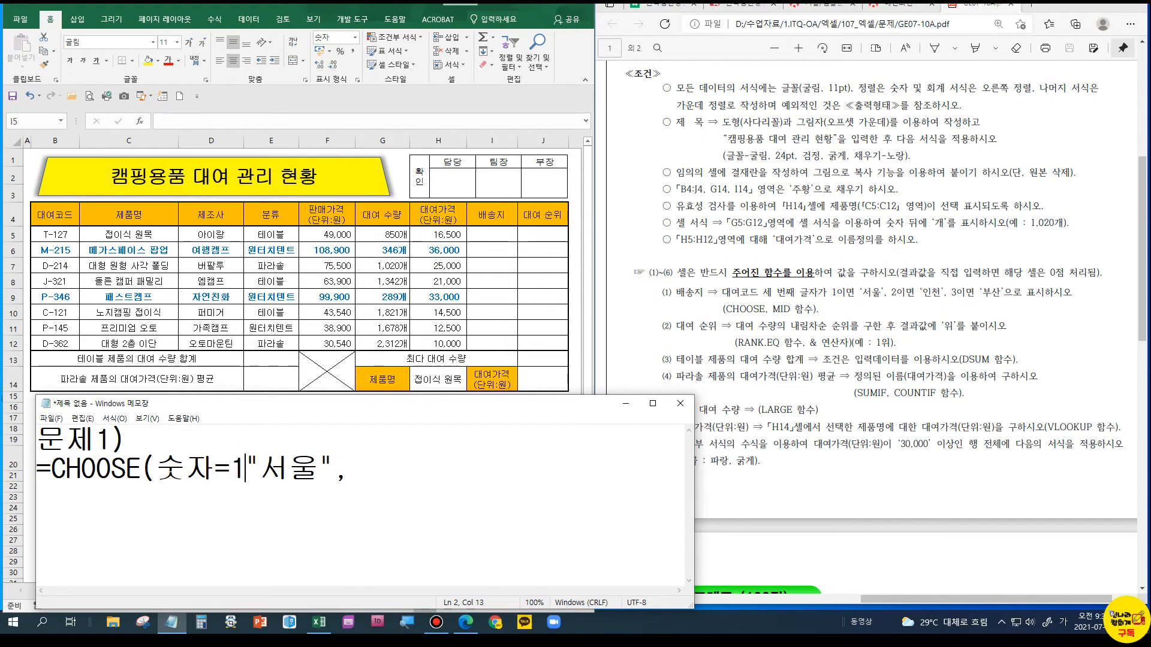
pyautogui.press('Left')
pyautogui.press('Left')
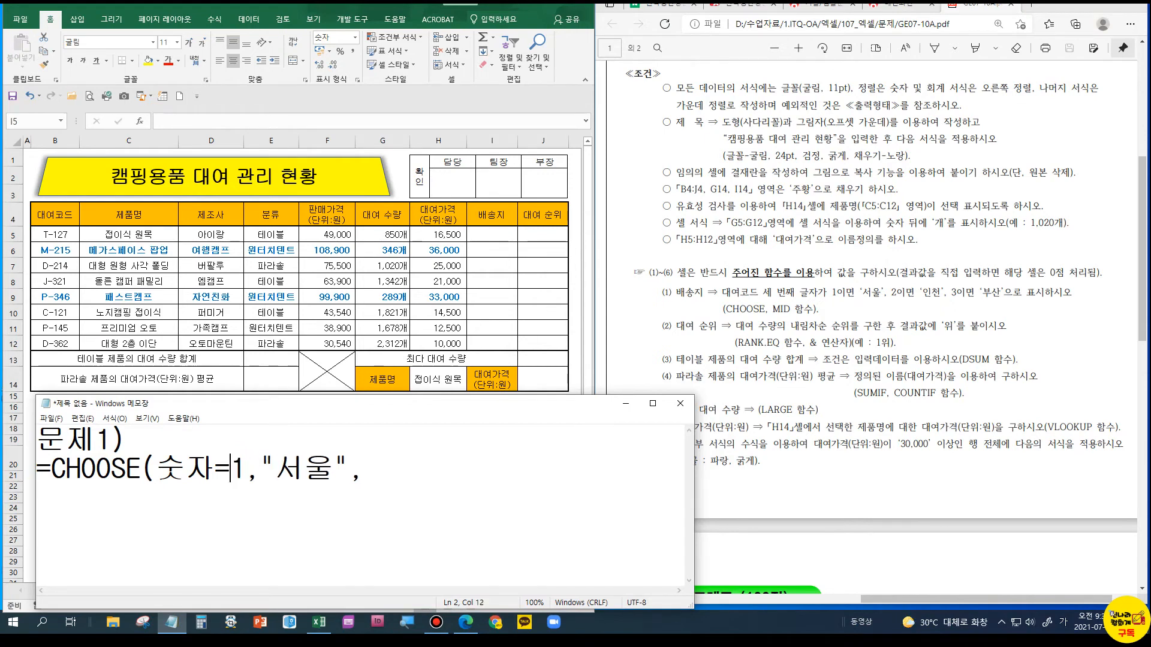
pyautogui.press('Delete')
pyautogui.press('BackSpace')
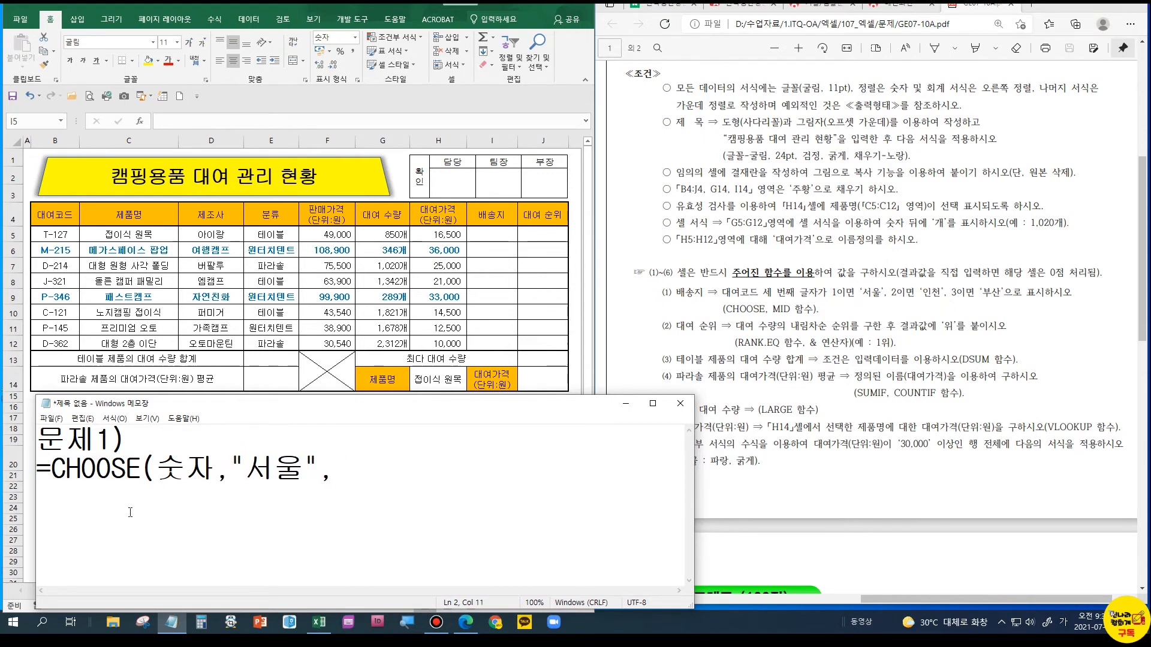
# Complete the CHOOSE syntax note with "인천","부산") and highlight its 숫자 argument
pyautogui.moveTo(160, 473); pyautogui.dragTo(203, 473)
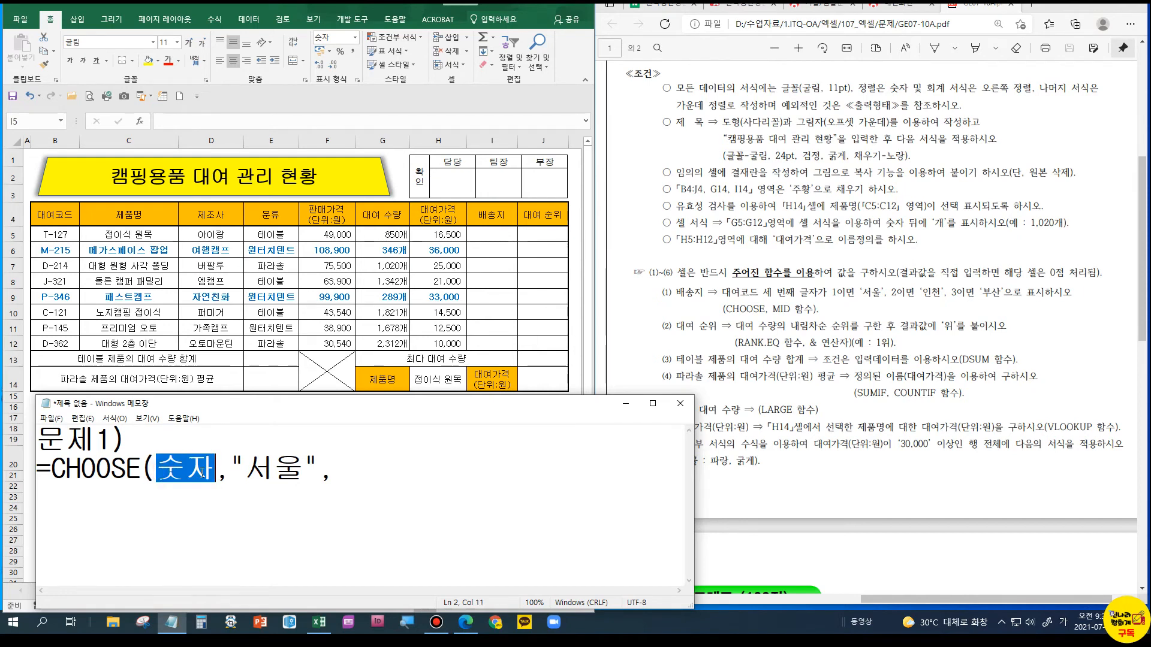
pyautogui.click(275, 477)
pyautogui.click(348, 473)
pyautogui.write('"인천",')
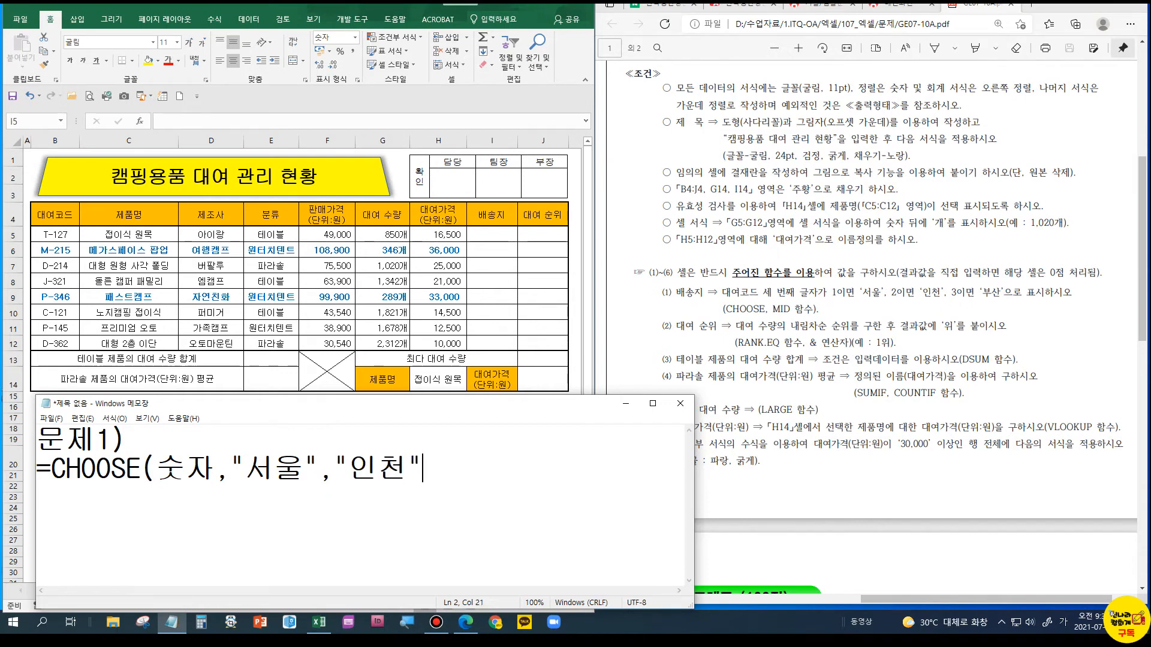
pyautogui.write('"부산")')
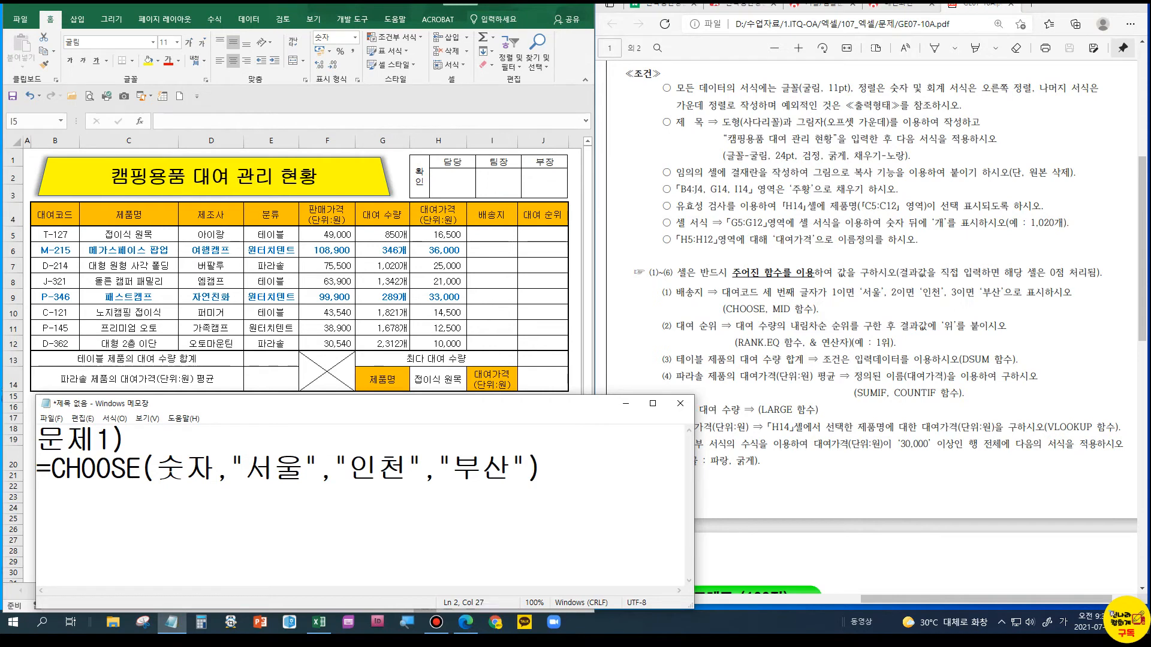
pyautogui.moveTo(157, 469); pyautogui.dragTo(206, 477)
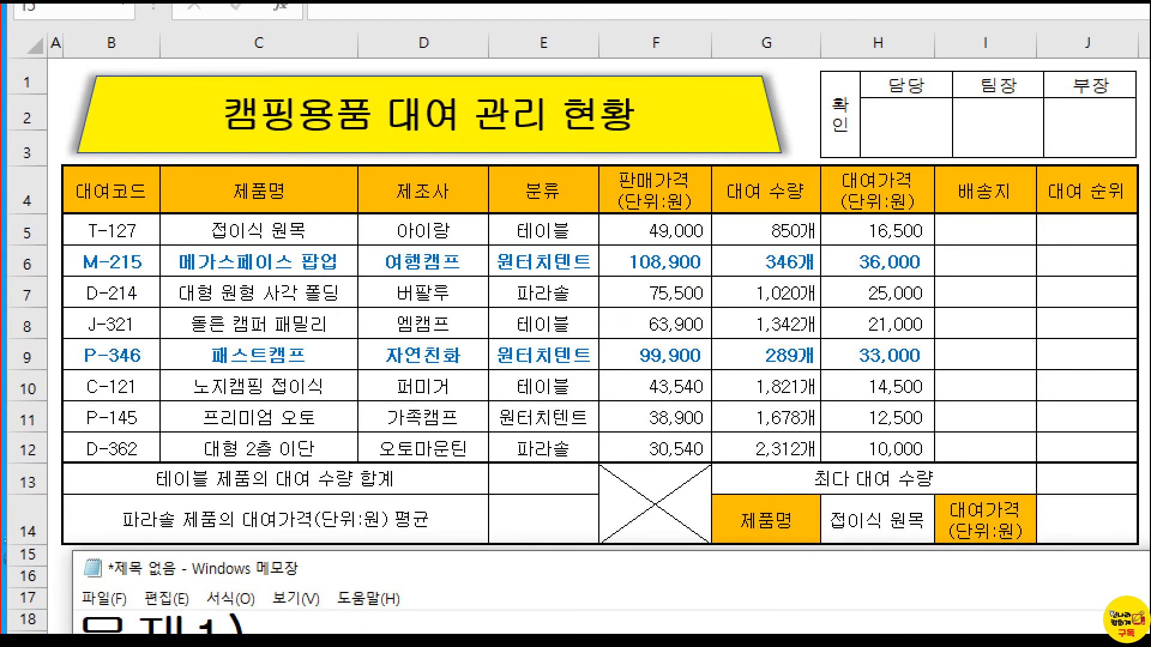
pyautogui.click(134, 216)
pyautogui.click(134, 248)
pyautogui.click(132, 283)
pyautogui.moveTo(103, 209)
pyautogui.mouseDown()
pyautogui.moveTo(123, 268)
pyautogui.moveTo(124, 465)
pyautogui.mouseUp()
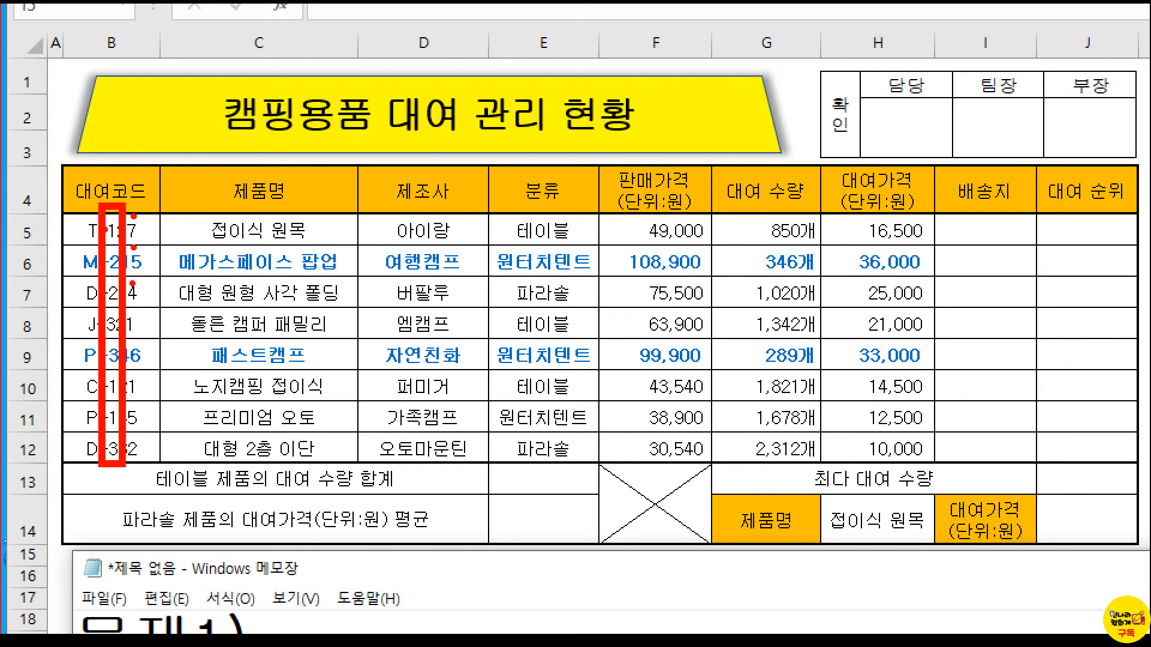
pyautogui.press('Escape')
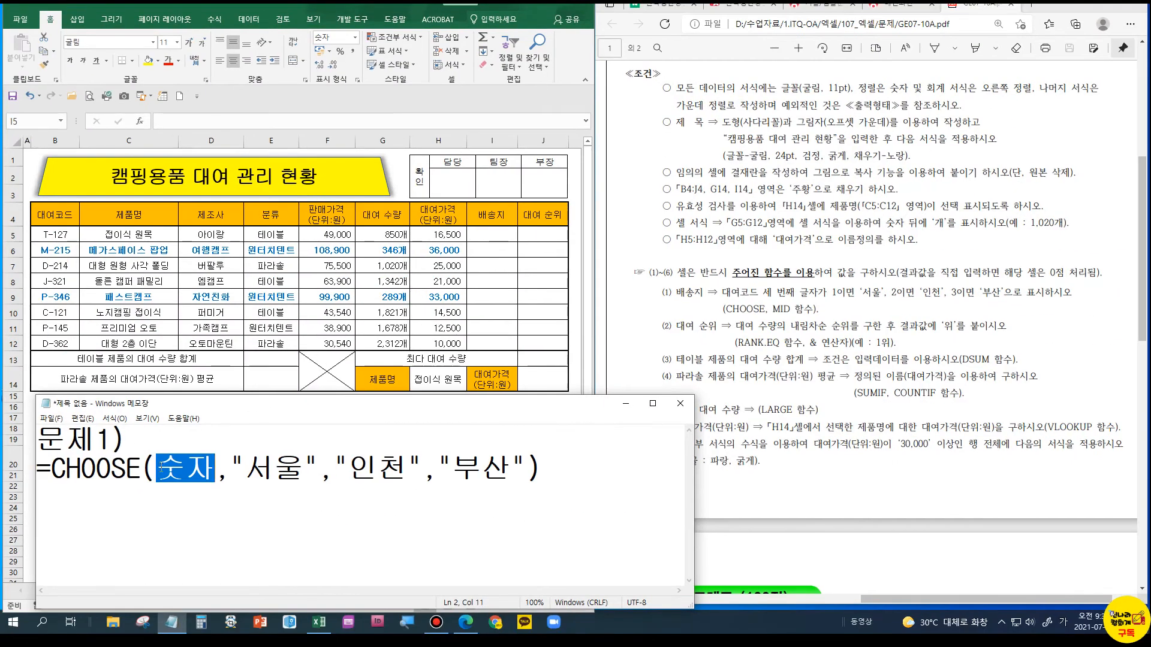
# Replace the 숫자 placeholder in the Notepad CHOOSE formula with MID(B5,3,1)
pyautogui.click(160, 468)
pyautogui.write('ㅡ')
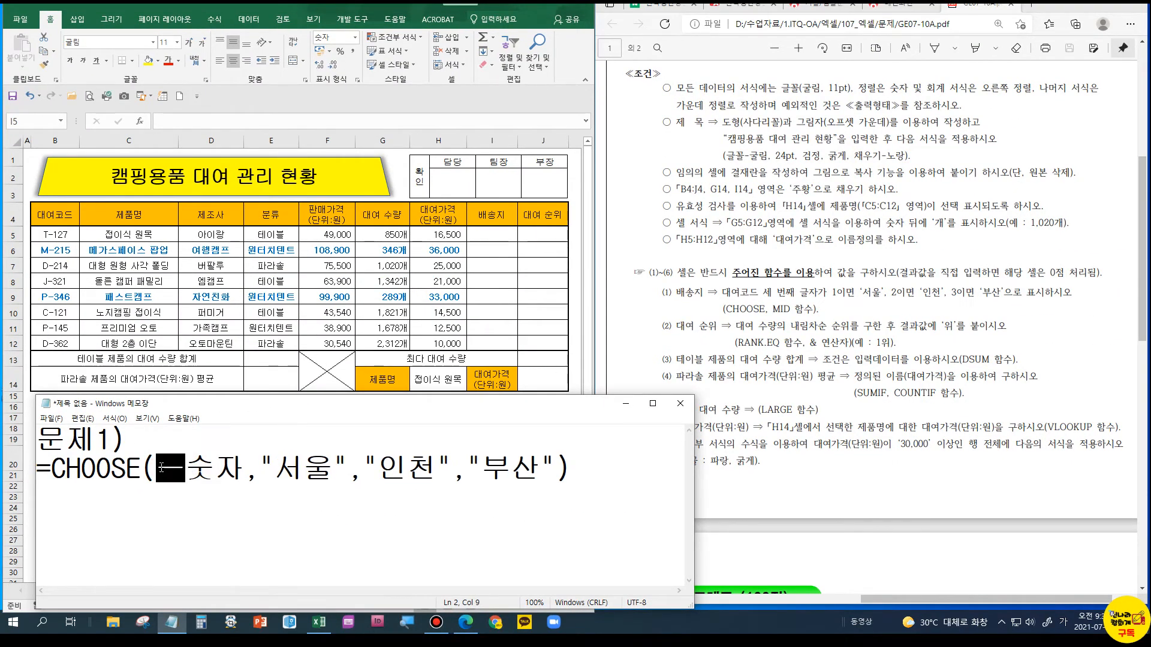
pyautogui.press('BackSpace')
pyautogui.press('Hangul')
pyautogui.write('MID(')
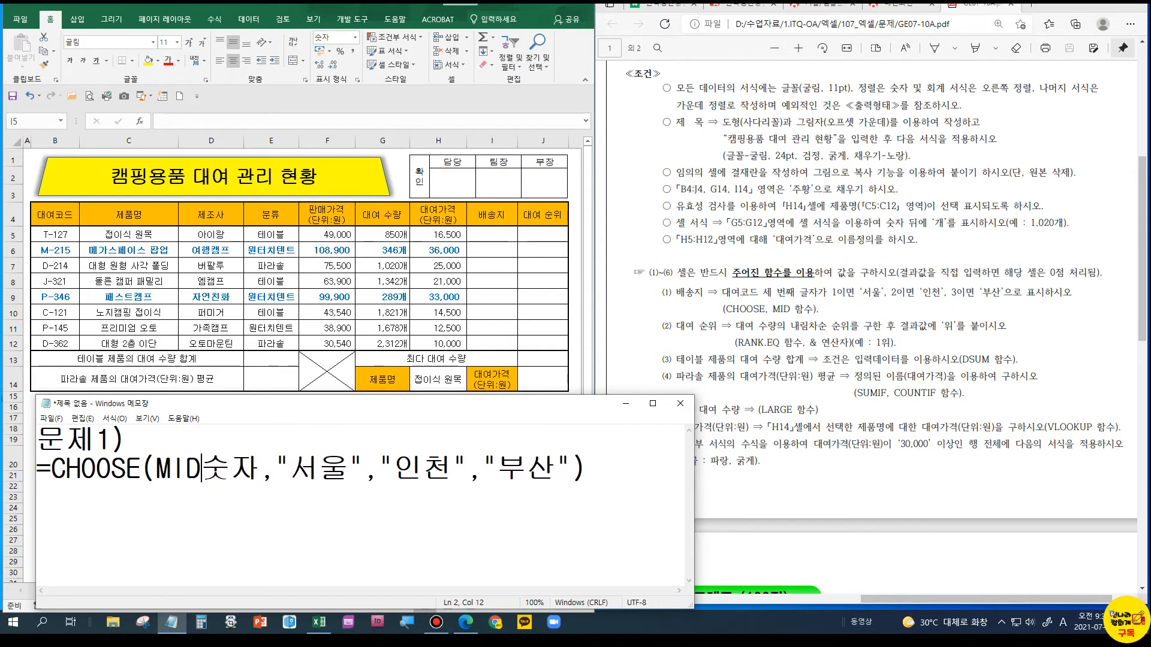
pyautogui.write('B')
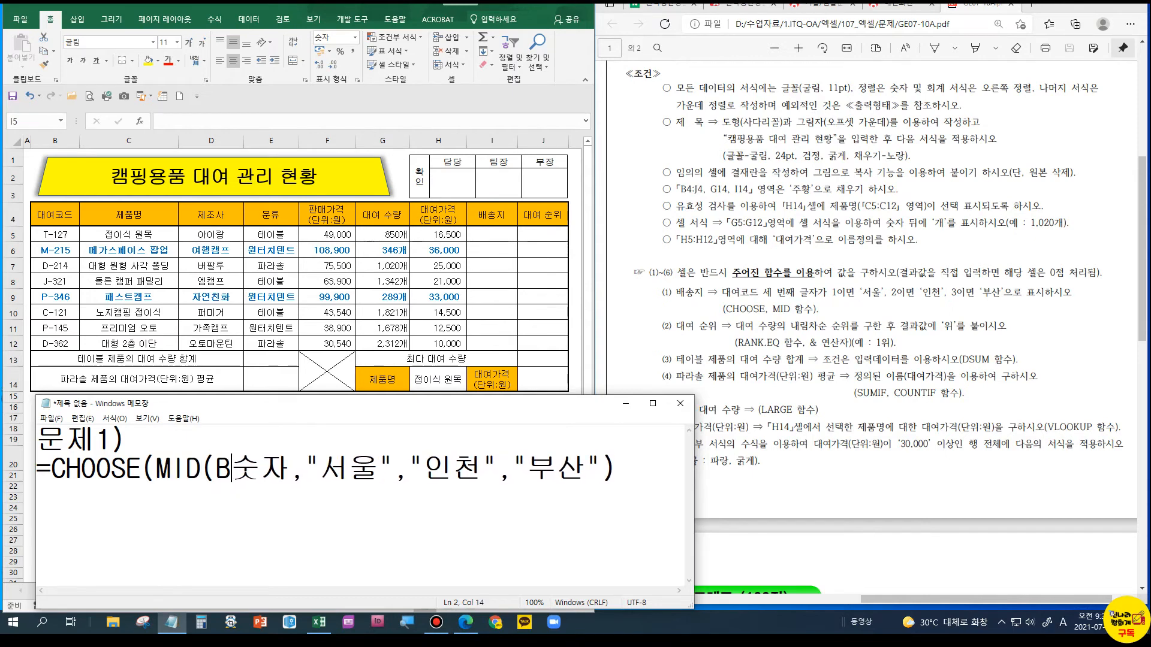
pyautogui.write('5,3,1)')
pyautogui.press('Delete')
pyautogui.press('Delete')
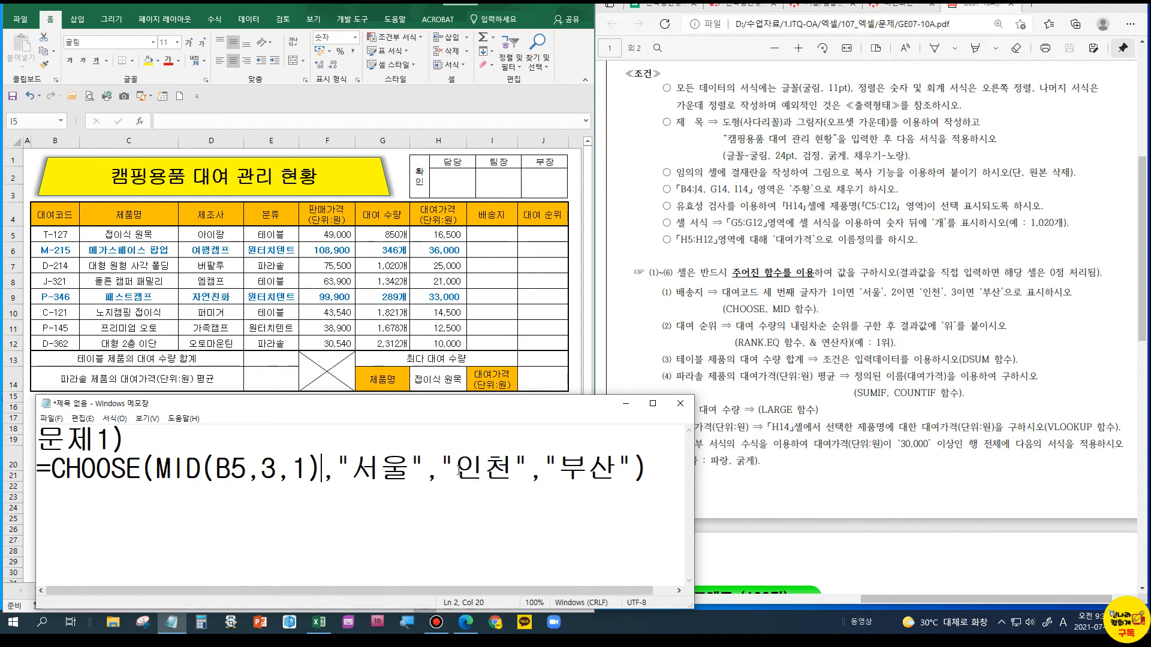
# Shorten the workbook window and move the Notepad window directly below it so the table and the formula note are both visible
pyautogui.click(493, 231)
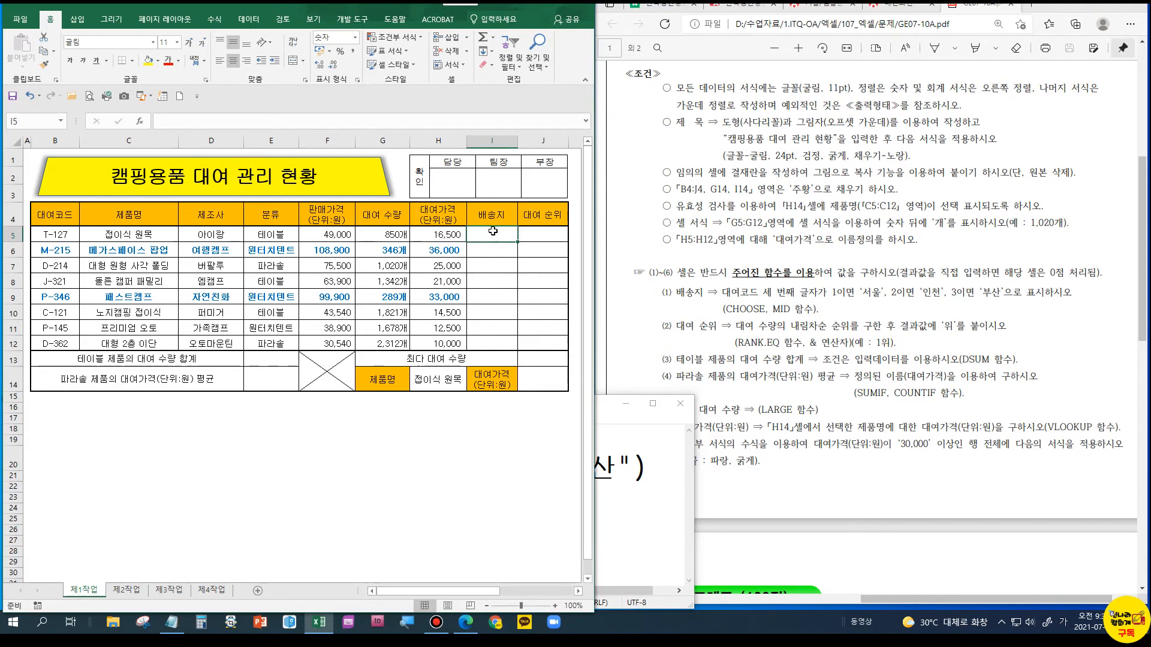
pyautogui.click(403, 523)
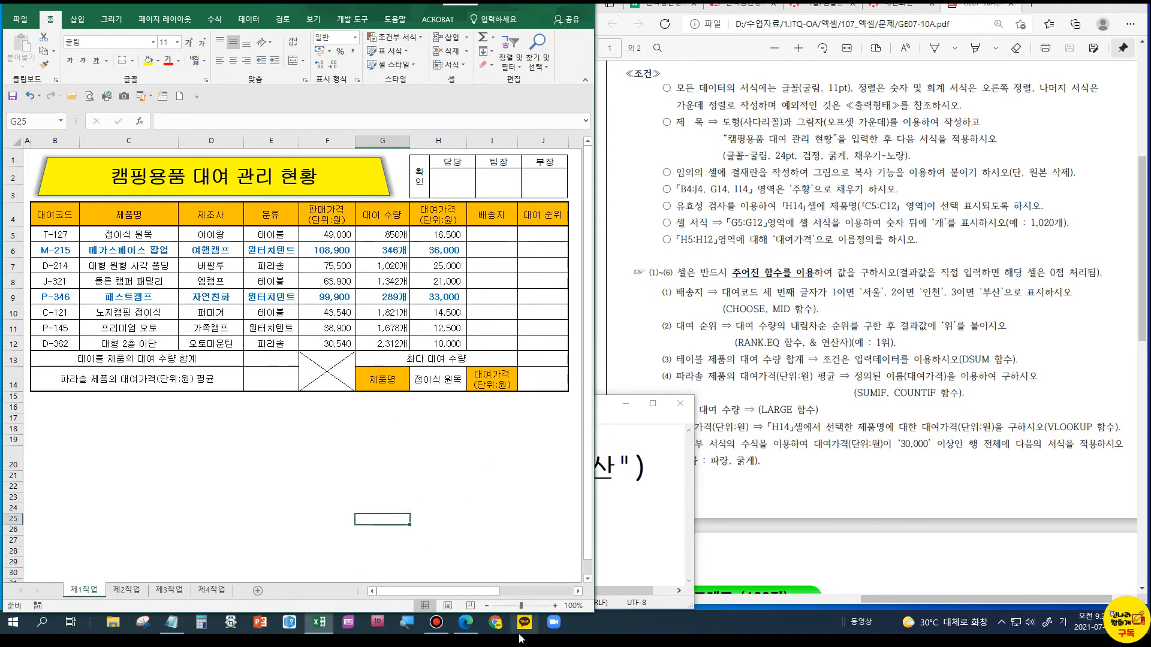
pyautogui.moveTo(537, 610); pyautogui.dragTo(556, 435)
pyautogui.moveTo(649, 489); pyautogui.dragTo(598, 492)
# Start the 배송지 formula in cell I5 with =CHOOSE(
pyautogui.click(487, 235)
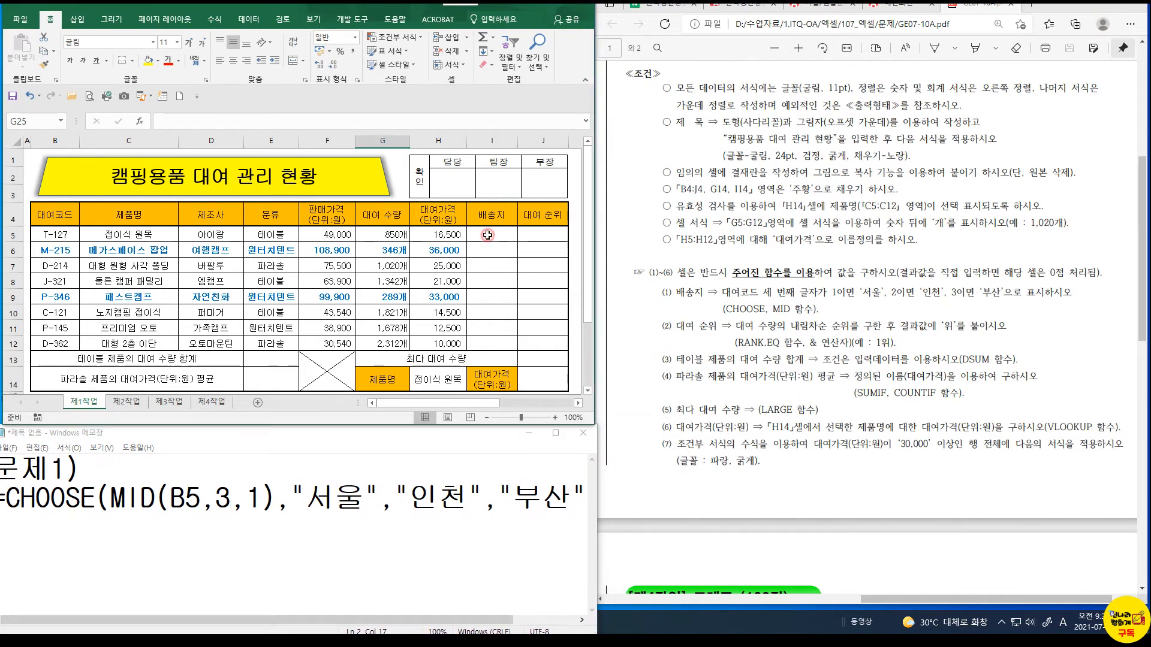
pyautogui.scroll(-3, 487, 234)
pyautogui.click(487, 236)
pyautogui.scroll(3, 483, 243)
pyautogui.click(491, 314)
pyautogui.click(492, 231)
pyautogui.write('=초')
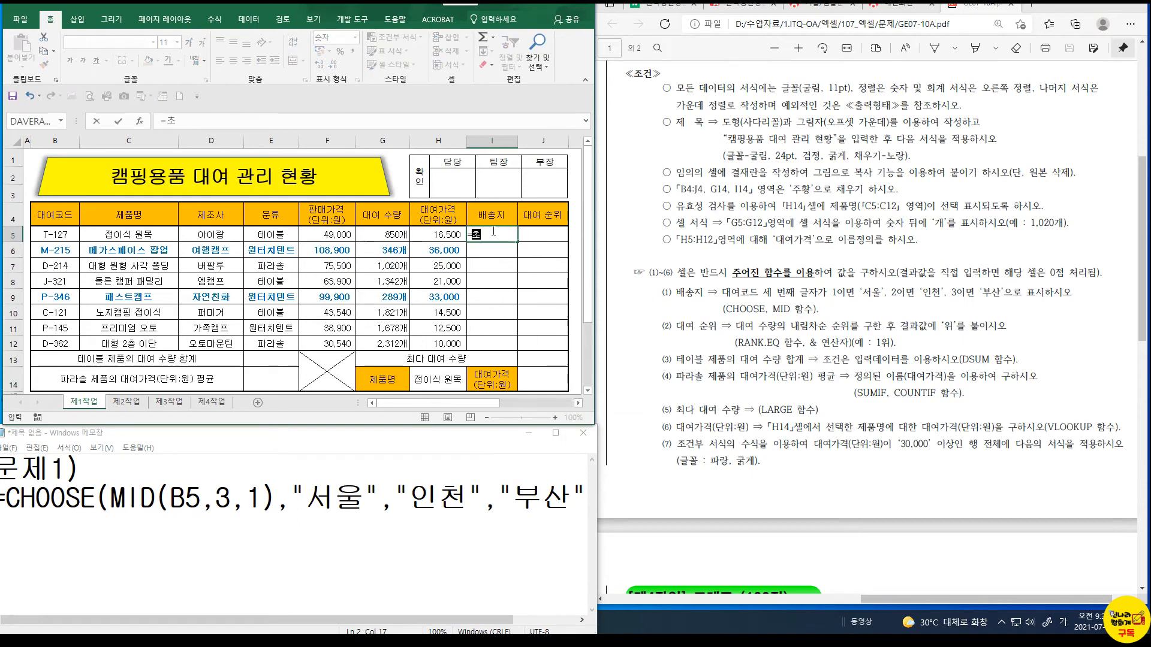
pyautogui.press('BackSpace')
pyautogui.press('BackSpace')
pyautogui.press('Hangul')
pyautogui.write('CHOOSE')
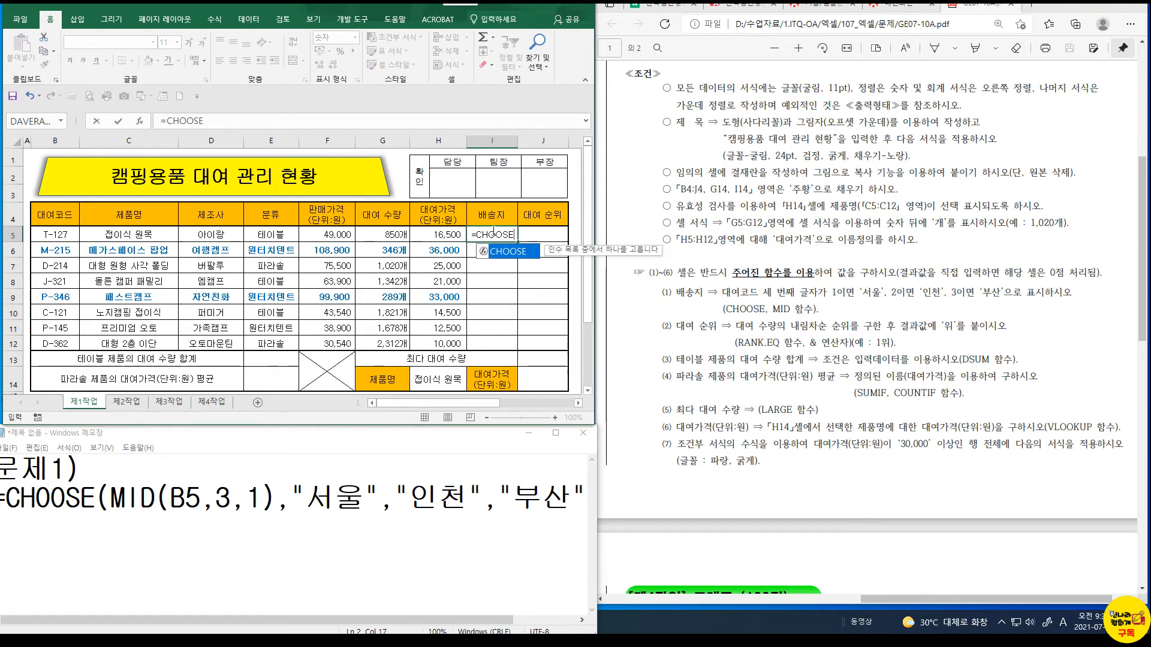
pyautogui.doubleClick(508, 252)
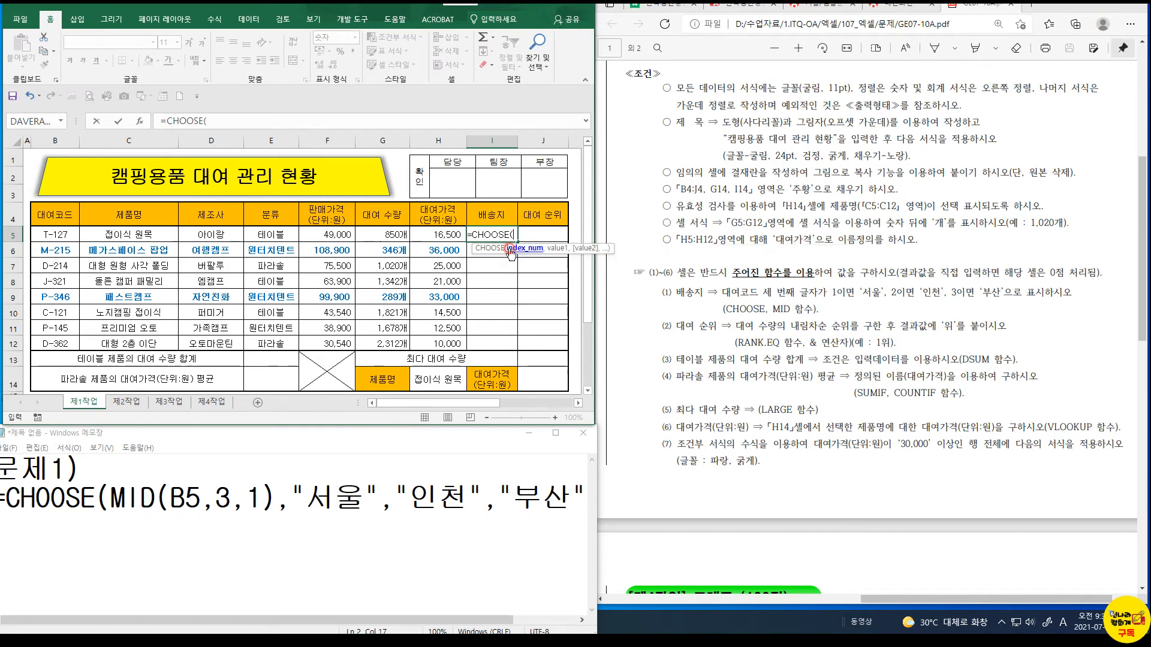
# Bring up the function arguments for CHOOSE, clear of the table, and set Index_num to MID(B5,3,1)
pyautogui.click(181, 121)
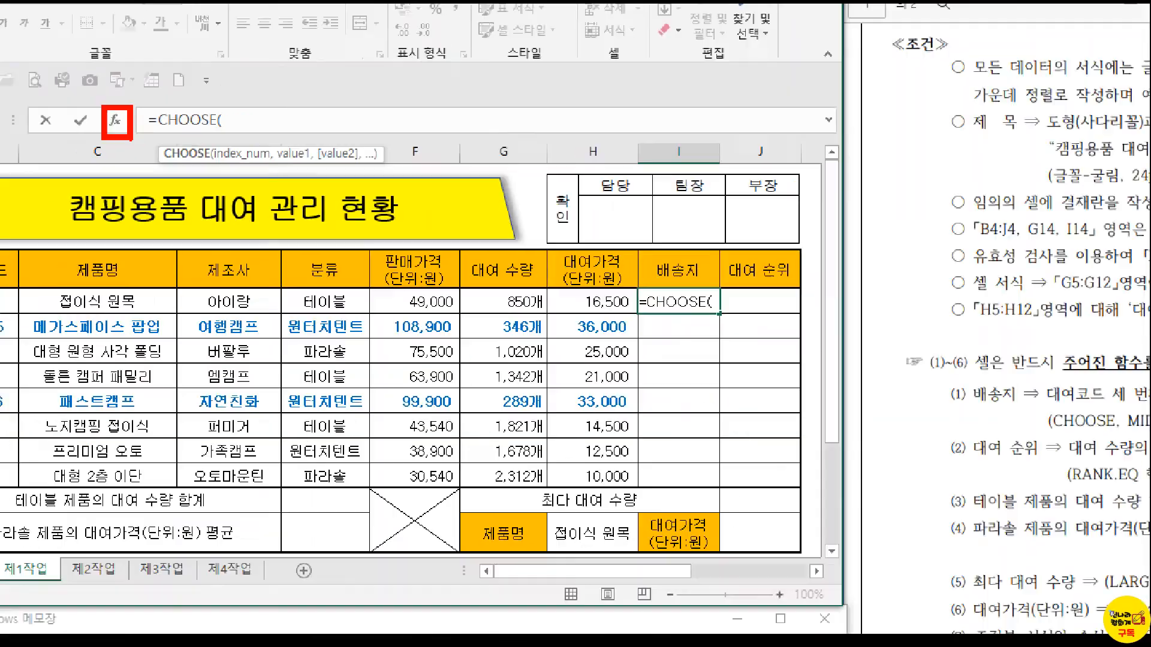
pyautogui.click(116, 120)
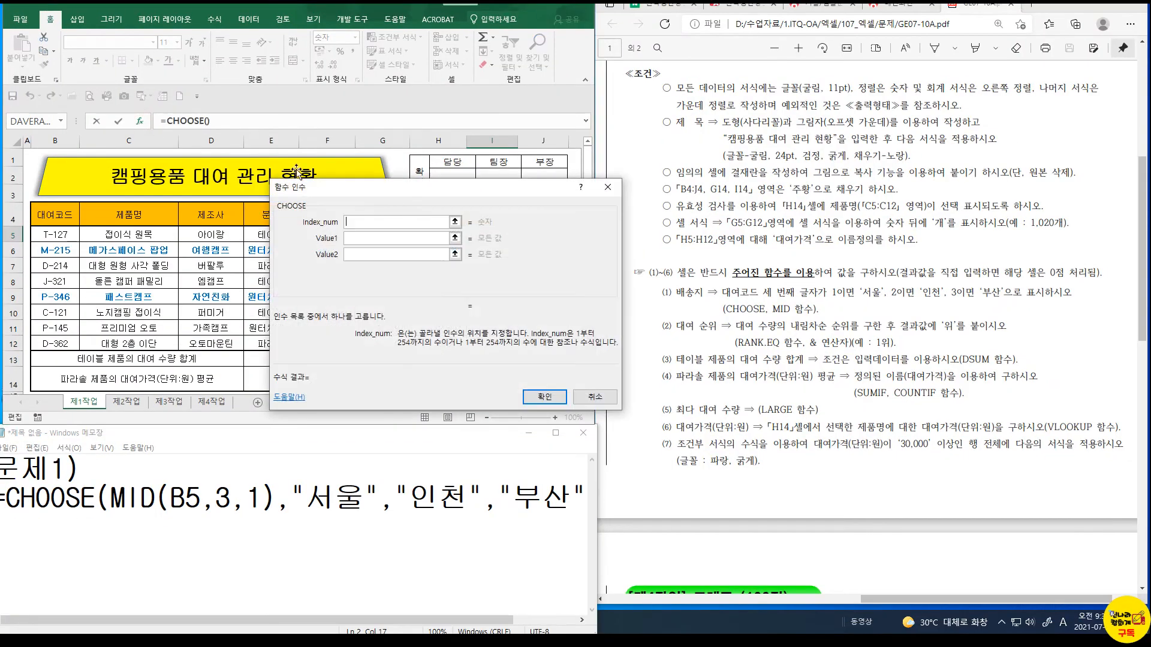
pyautogui.moveTo(395, 189); pyautogui.dragTo(404, 308)
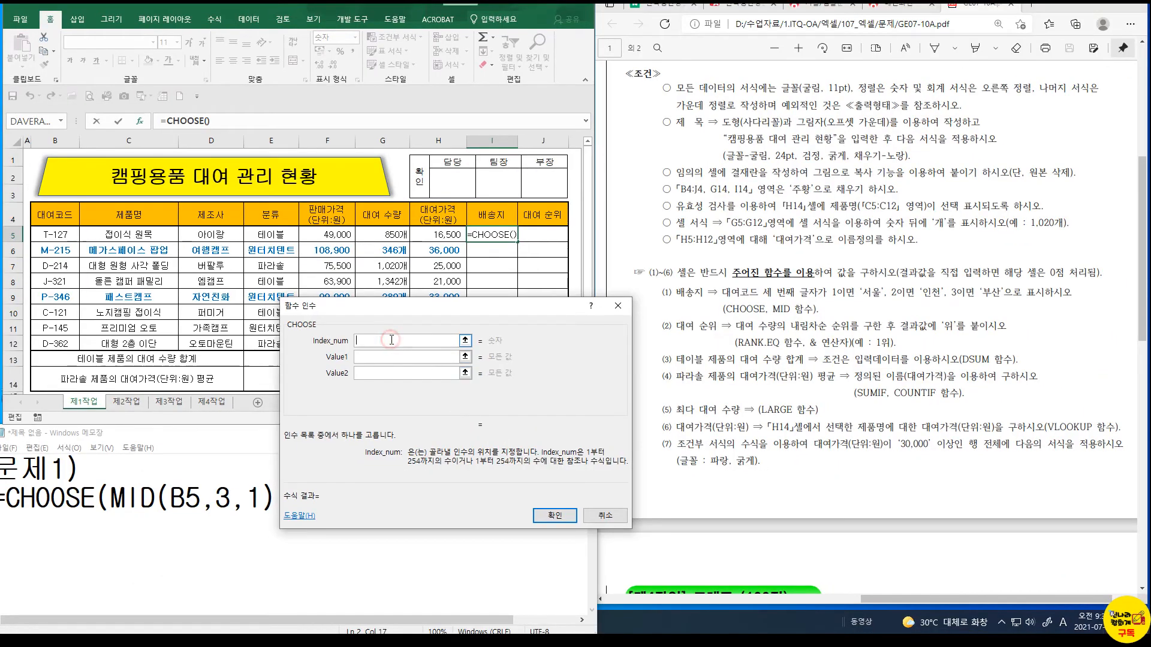
pyautogui.click(69, 235)
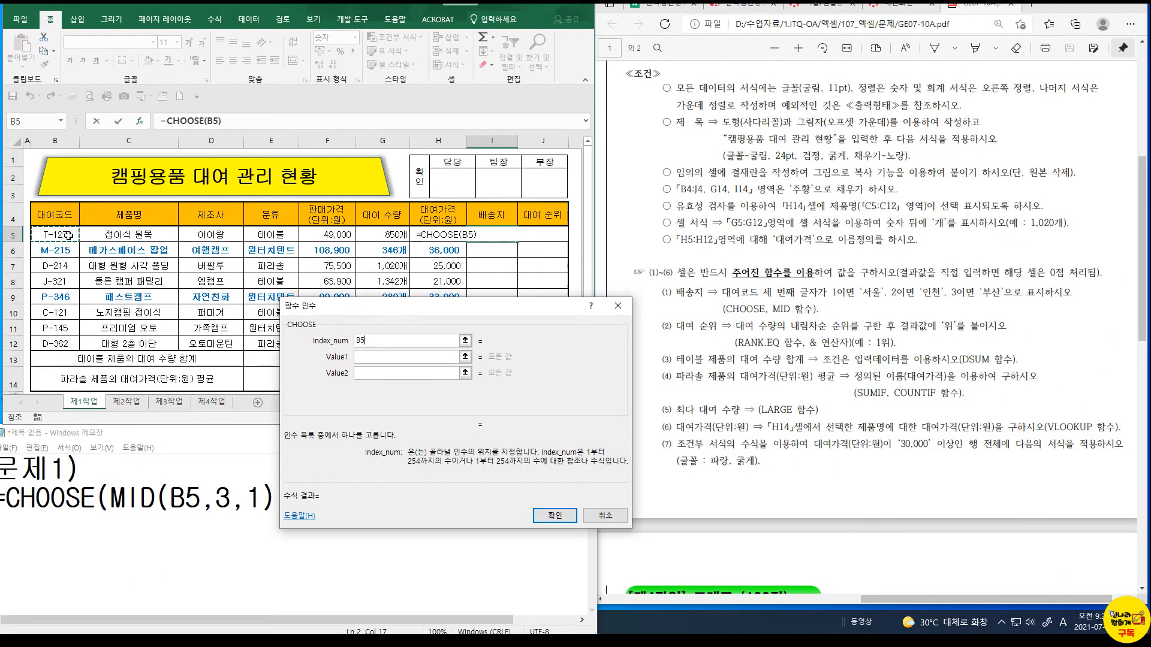
pyautogui.click(358, 341)
pyautogui.write('MID(')
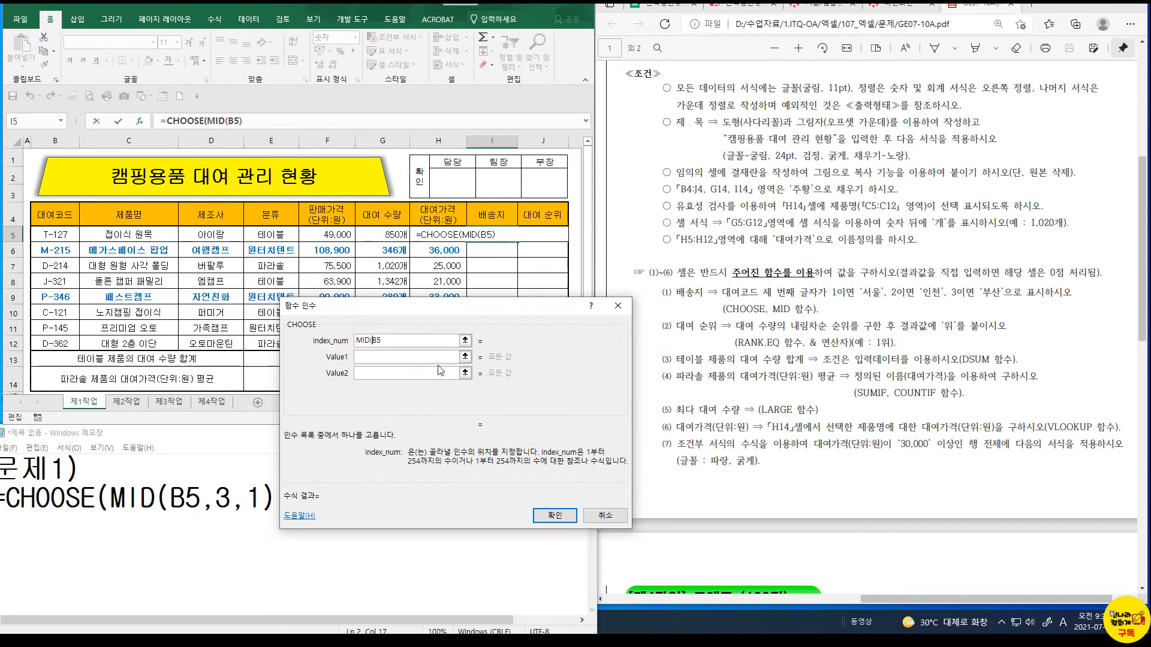
pyautogui.click(405, 341)
pyautogui.write(',3,1')
pyautogui.press('Tab')
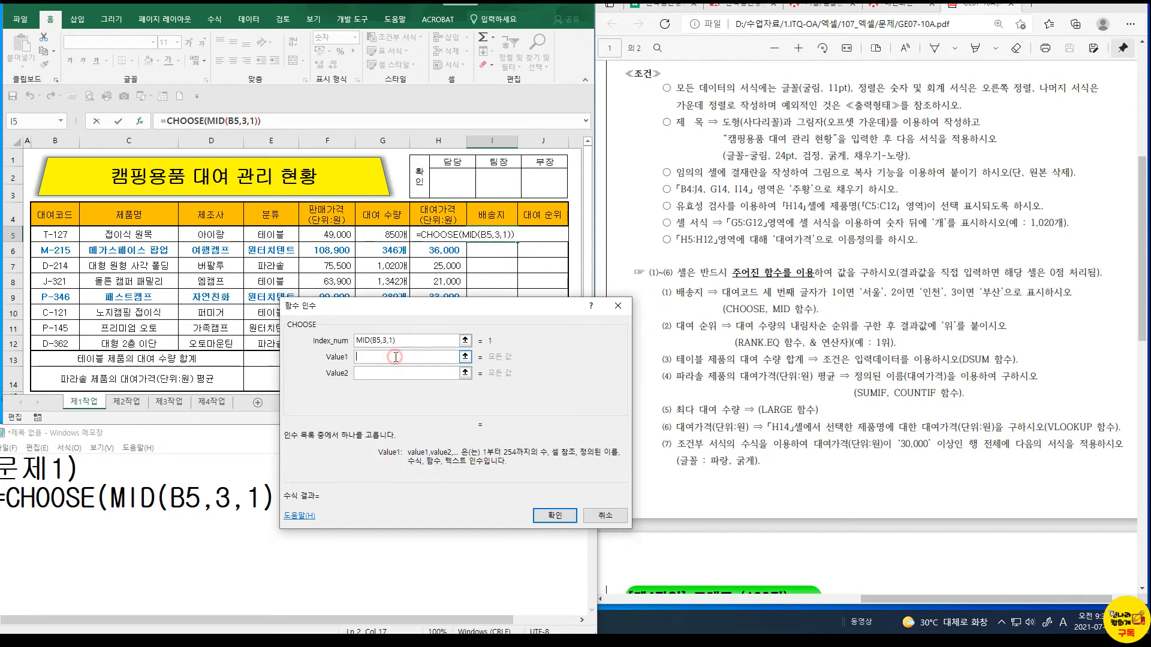
# Set the CHOOSE arguments Value1 to 서울, Value2 to 인천 and Value3 to 부산
pyautogui.write('TJDNF')
pyautogui.press('BackSpace')
pyautogui.press('BackSpace')
pyautogui.press('BackSpace')
pyautogui.press('BackSpace')
pyautogui.press('BackSpace')
pyautogui.press('Hangul')
pyautogui.write('서울')
pyautogui.click(387, 372)
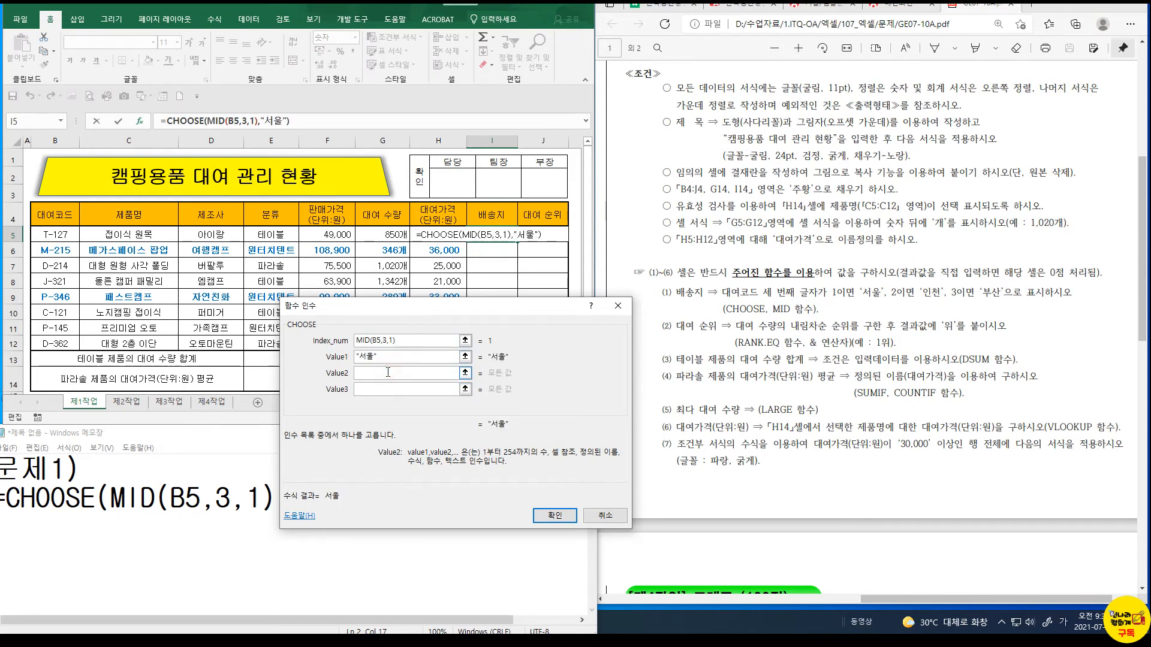
pyautogui.write('인천')
pyautogui.click(386, 388)
pyautogui.write('부산')
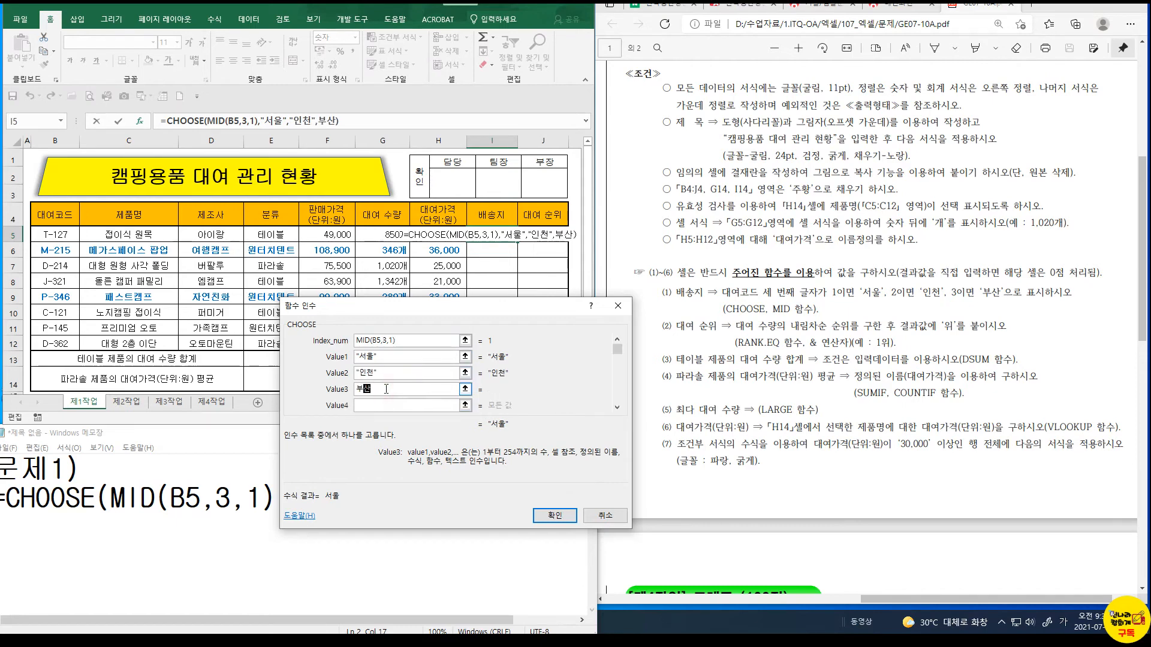
pyautogui.click(386, 406)
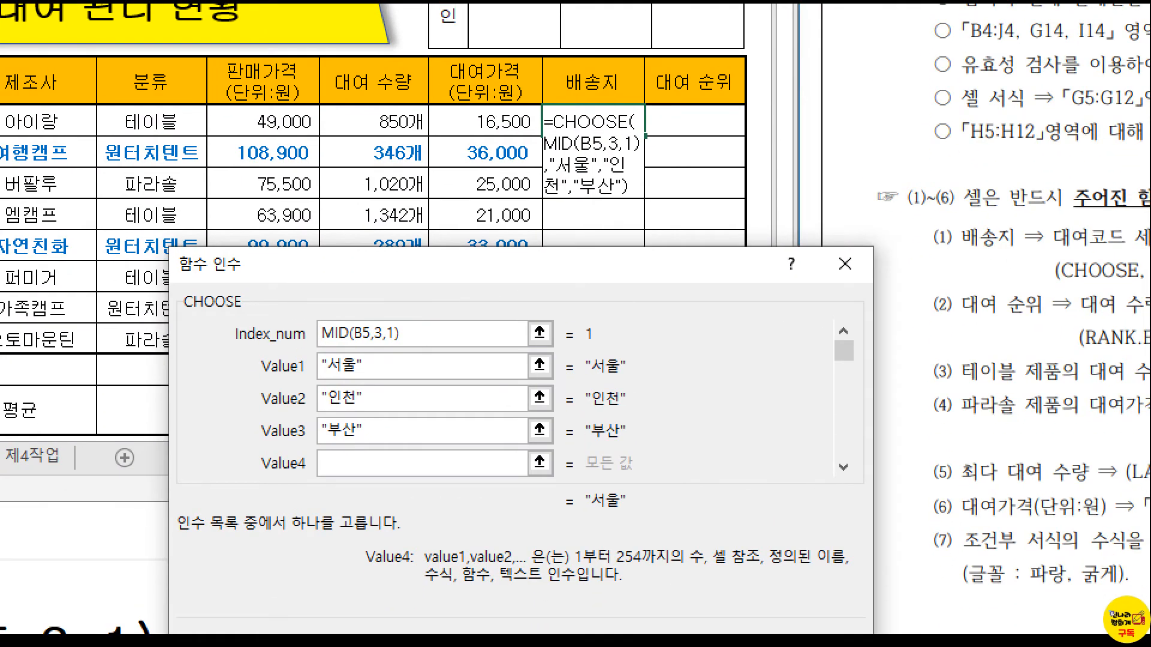
pyautogui.moveTo(313, 316); pyautogui.dragTo(409, 348)
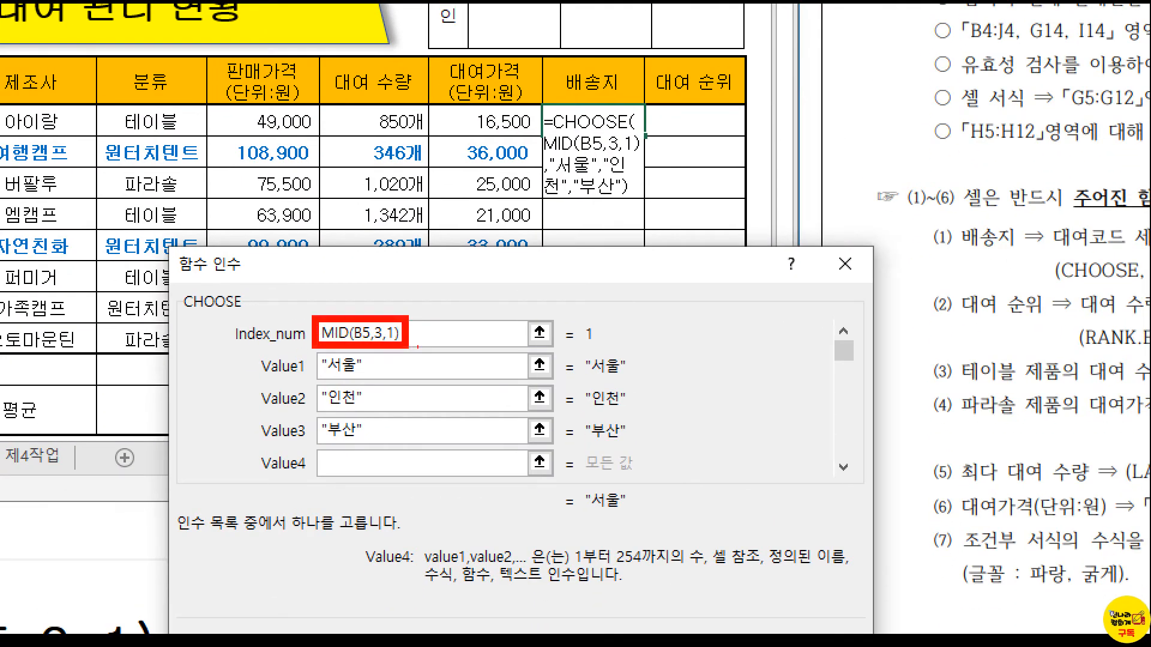
pyautogui.moveTo(600, 344)
pyautogui.mouseDown()
pyautogui.moveTo(574, 333)
pyautogui.moveTo(603, 326)
pyautogui.mouseUp()
pyautogui.moveTo(586, 376); pyautogui.dragTo(631, 381)
pyautogui.moveTo(577, 413); pyautogui.dragTo(629, 412)
pyautogui.moveTo(577, 445); pyautogui.dragTo(635, 446)
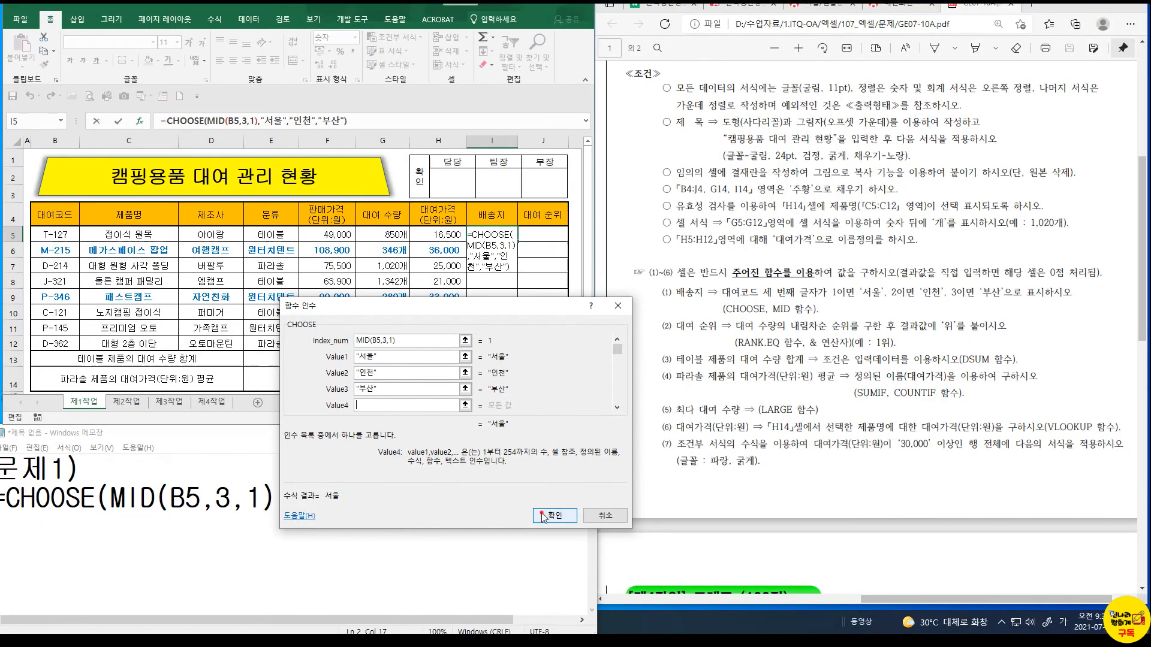
# Accept the CHOOSE formula in I5 and fill it down the 배송지 column through I12
pyautogui.click(554, 517)
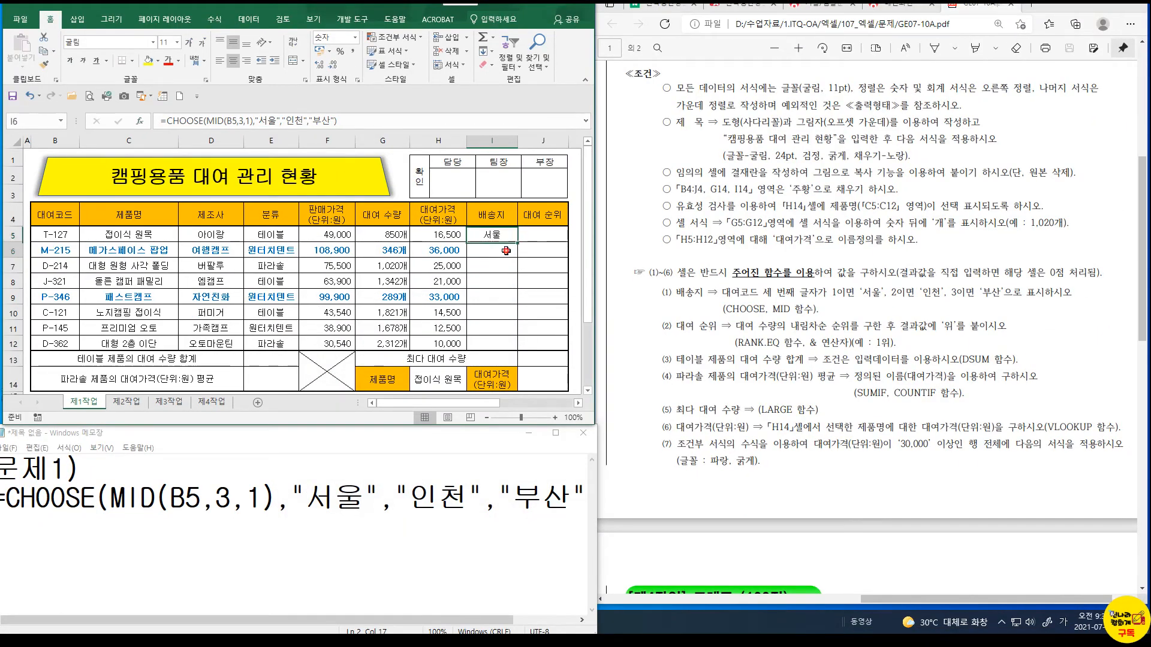
pyautogui.click(506, 249)
pyautogui.click(490, 233)
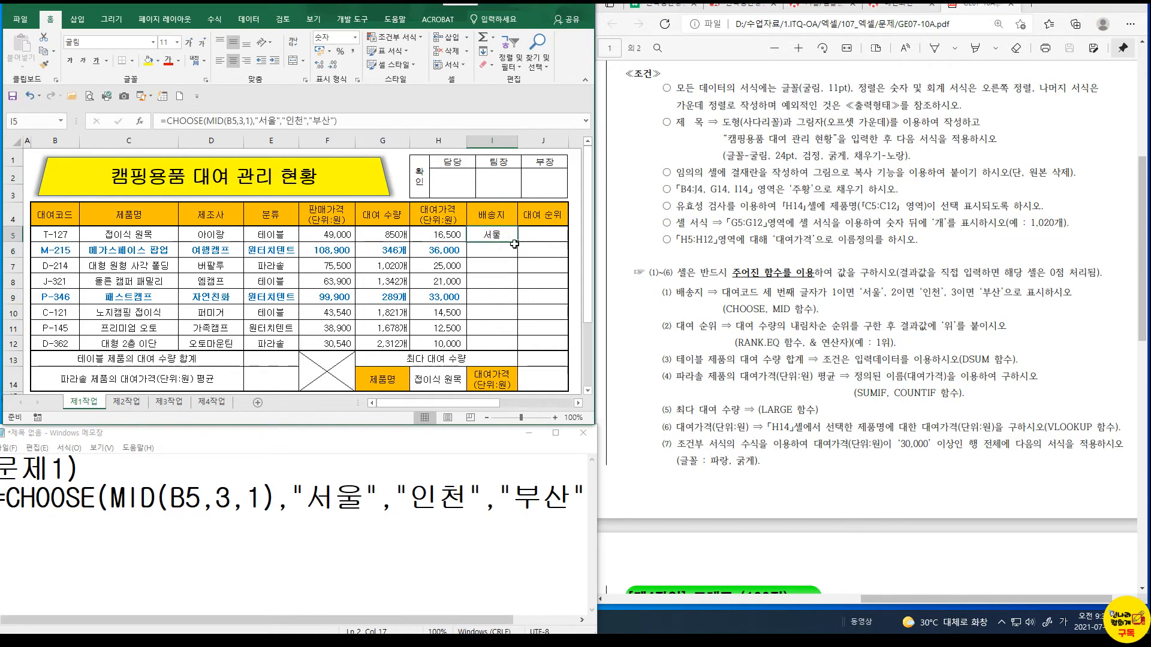
pyautogui.moveTo(520, 241); pyautogui.dragTo(505, 347)
pyautogui.click(570, 400)
pyautogui.click(492, 281)
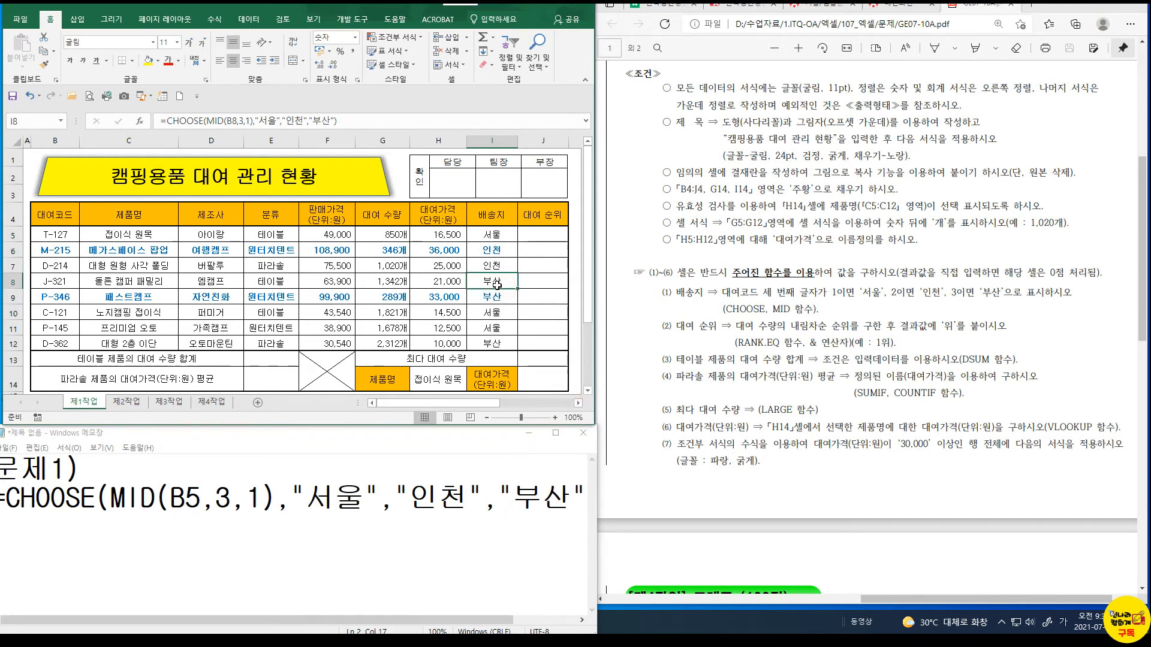
# Enter a RANK formula in J5 under 대여 순위 that ranks G5 within the absolute range $G$5:$G$12
pyautogui.click(540, 239)
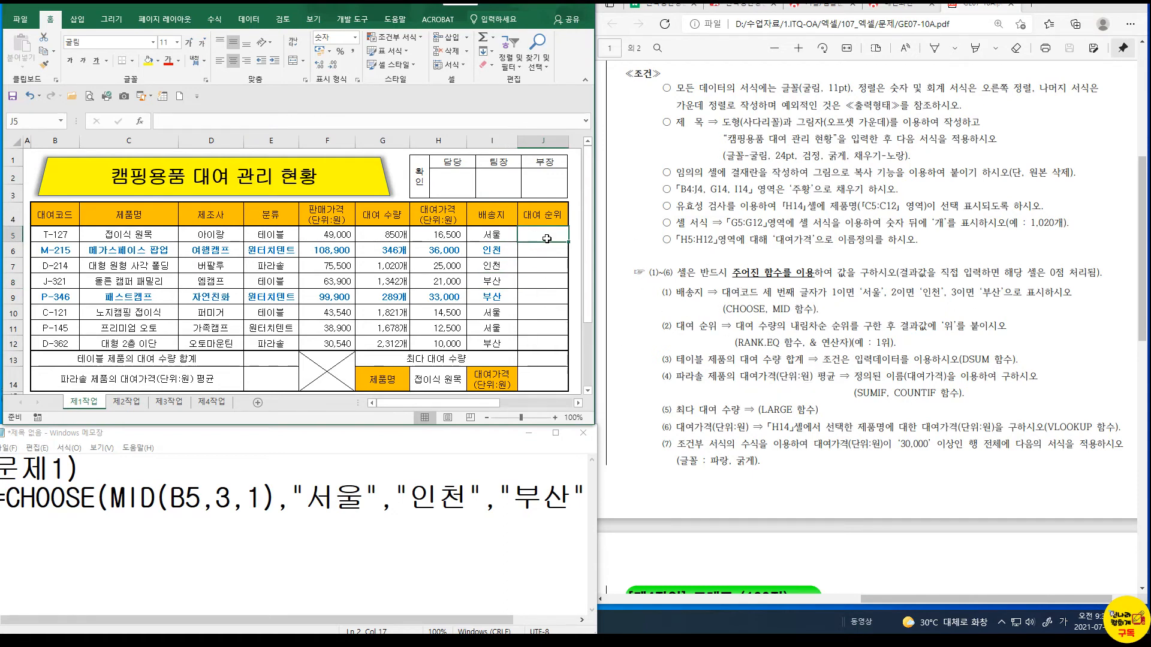
pyautogui.write('=')
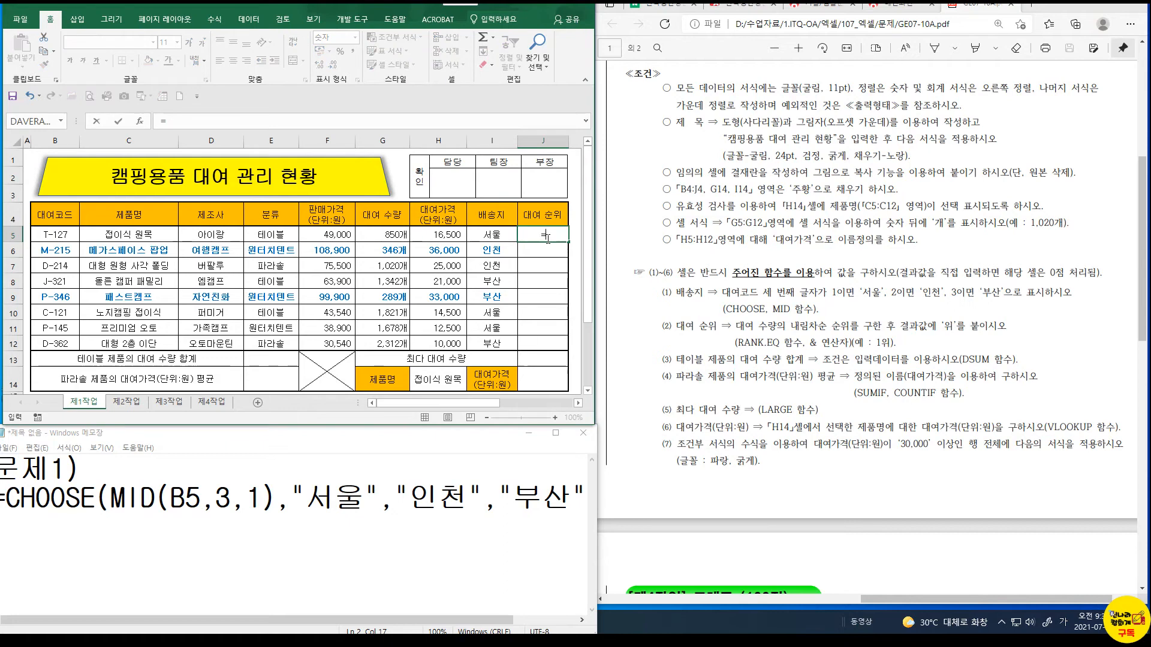
pyautogui.write('RANK(')
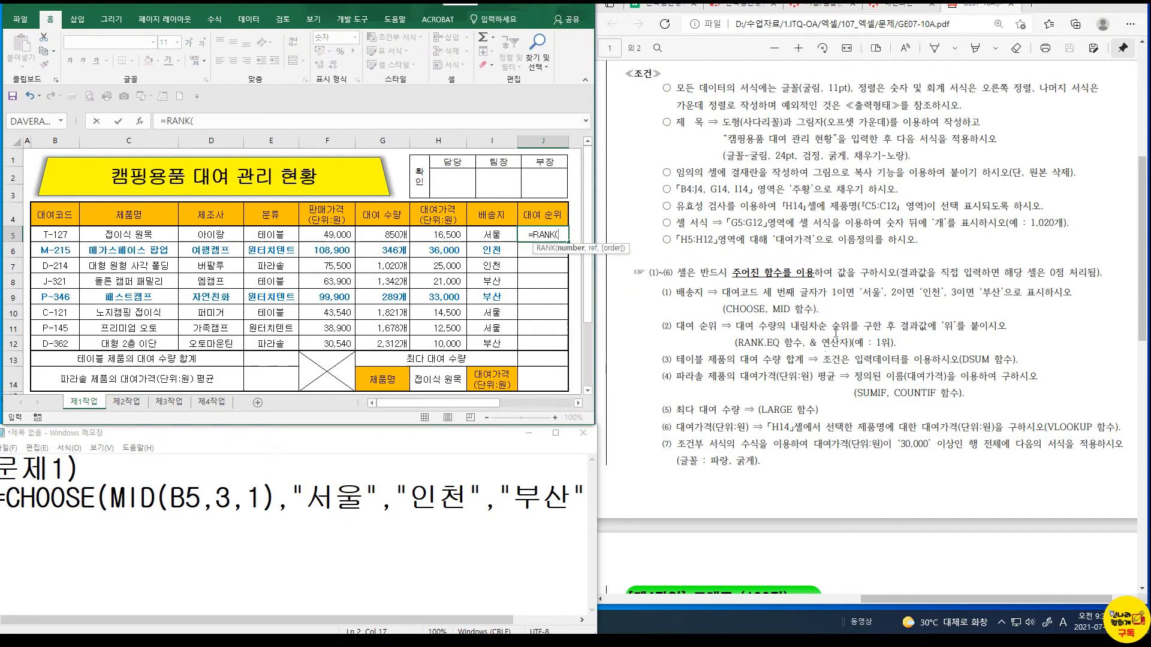
pyautogui.click(374, 233)
pyautogui.write(',')
pyautogui.moveTo(374, 234); pyautogui.dragTo(380, 340)
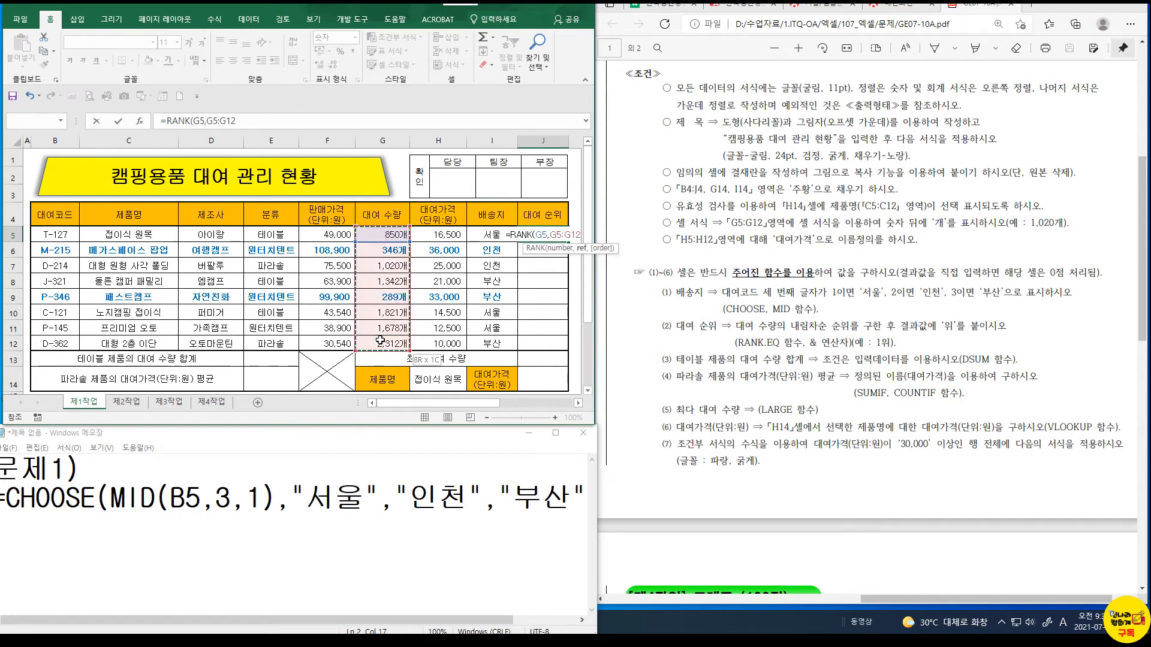
pyautogui.press('F4')
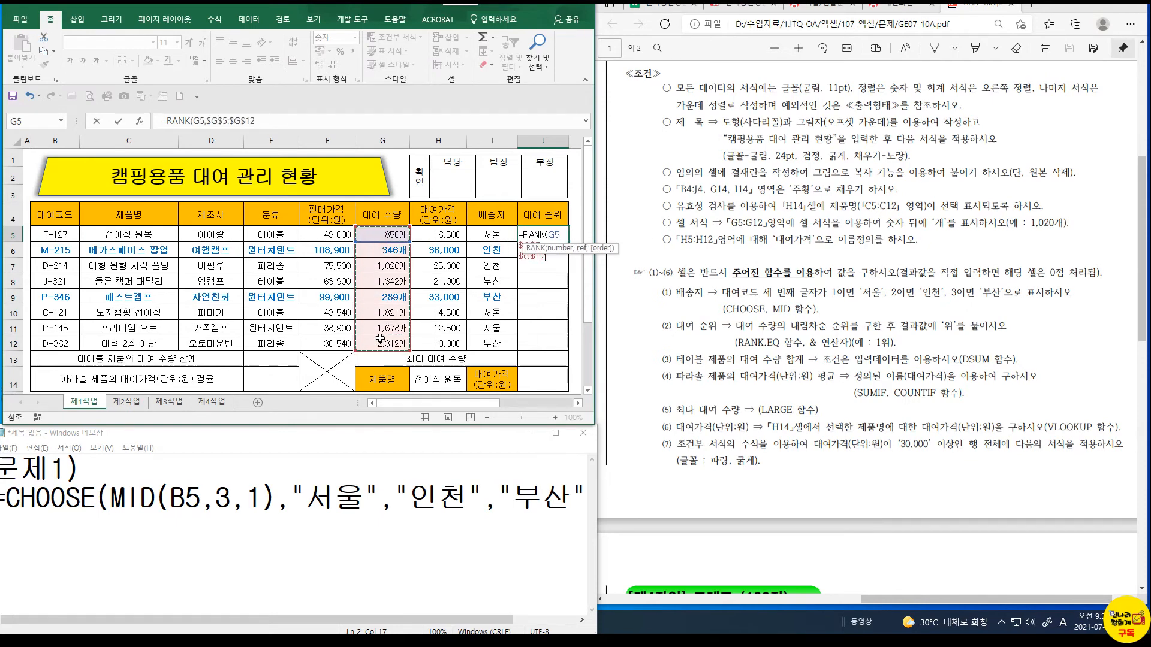
pyautogui.press('Return')
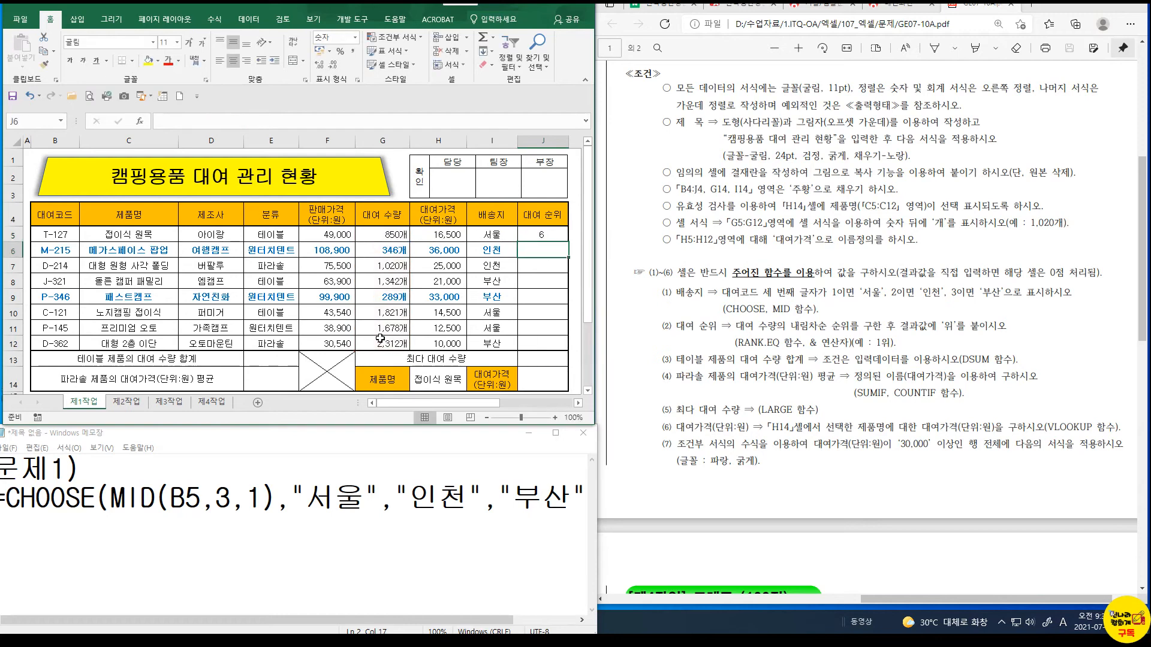
# Extend the Notepad window upward and write the heading 문제2) below the CHOOSE formula, leaving a blank line between them
pyautogui.click(347, 498)
pyautogui.moveTo(465, 425); pyautogui.dragTo(465, 284)
pyautogui.press('End')
pyautogui.press('Return')
pyautogui.write('ANS')
pyautogui.press('BackSpace')
pyautogui.press('BackSpace')
pyautogui.press('BackSpace')
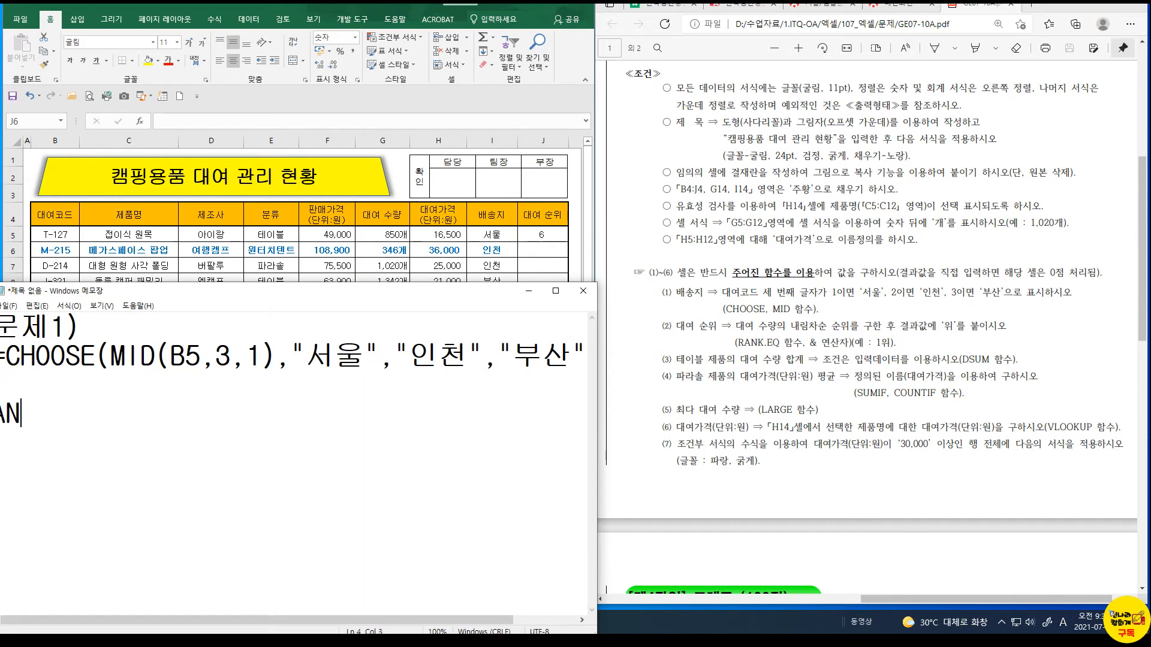
pyautogui.write('문제')
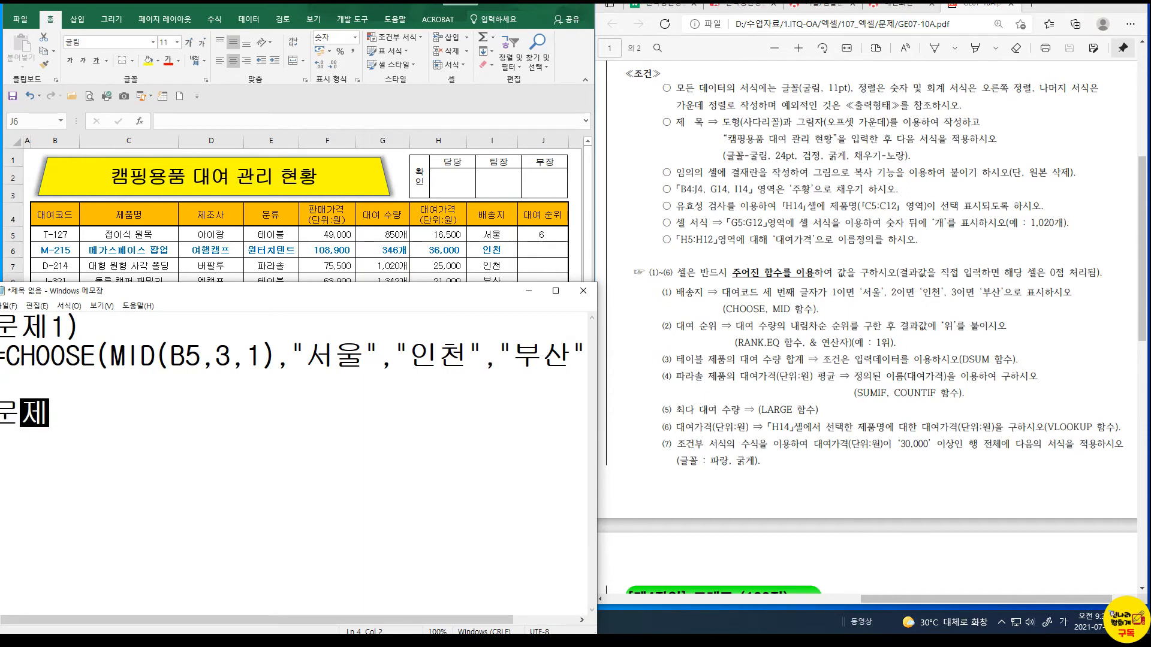
pyautogui.write('2)')
# Write the syntax outline =RANK.EQ(내가,우리반,정렬) on the line below the 문제2) heading in Notepad
pyautogui.press('Return')
pyautogui.press('Hangul')
pyautogui.write('=RANK')
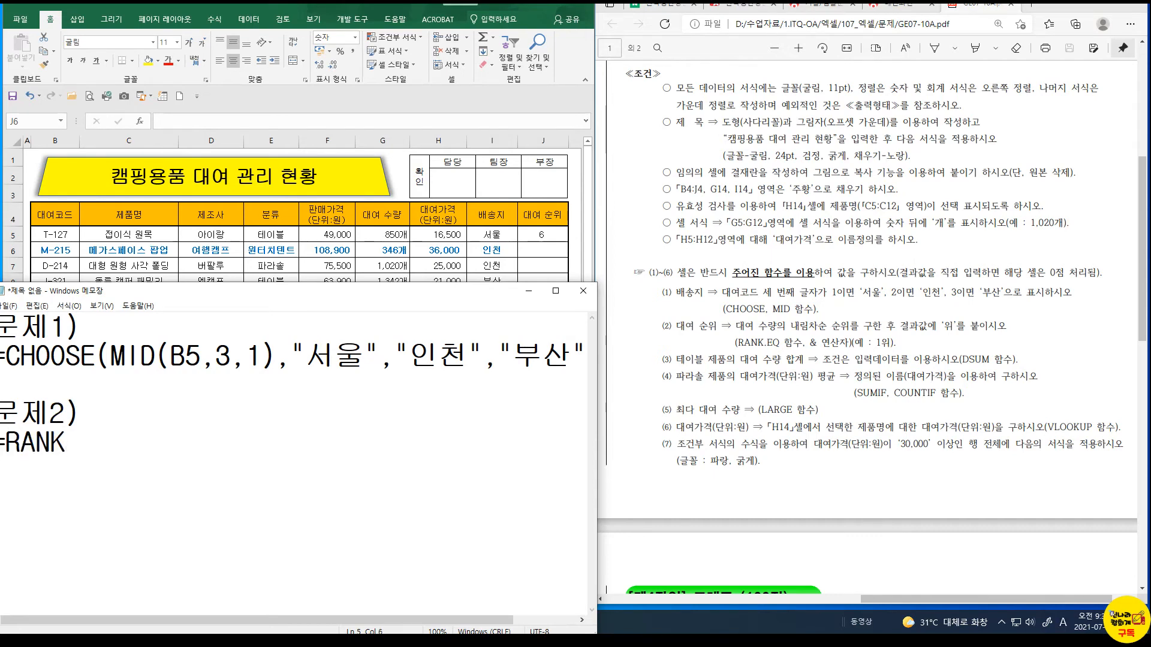
pyautogui.write('.EQ(')
pyautogui.press('Hangul')
pyautogui.write('내가,')
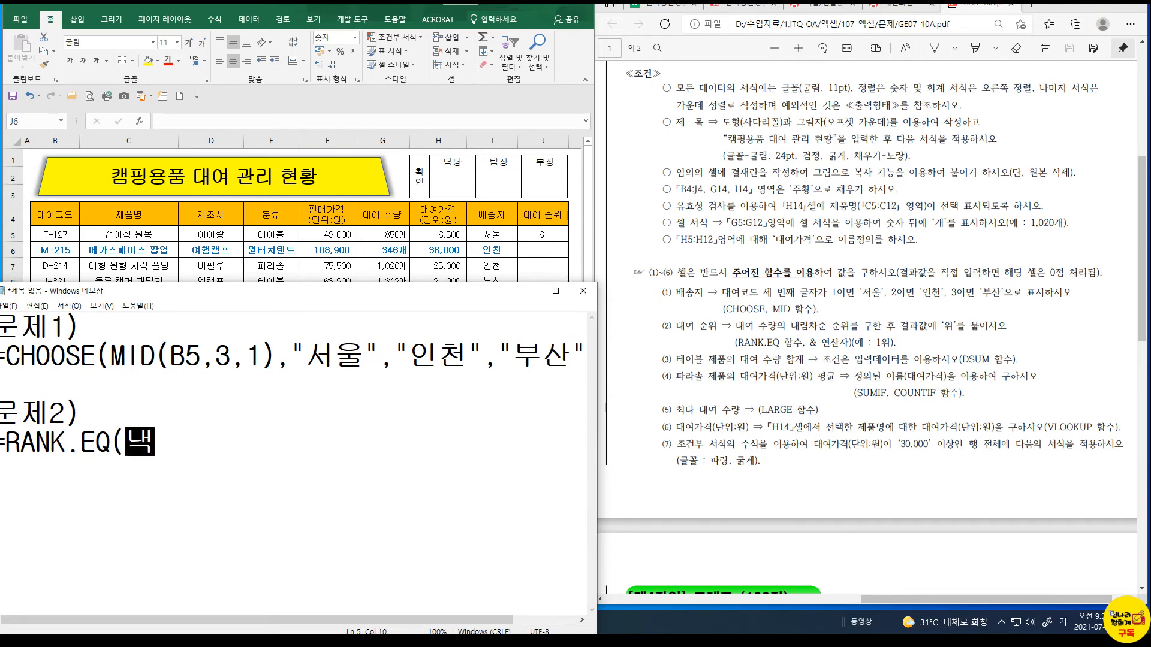
pyautogui.write('우리반,')
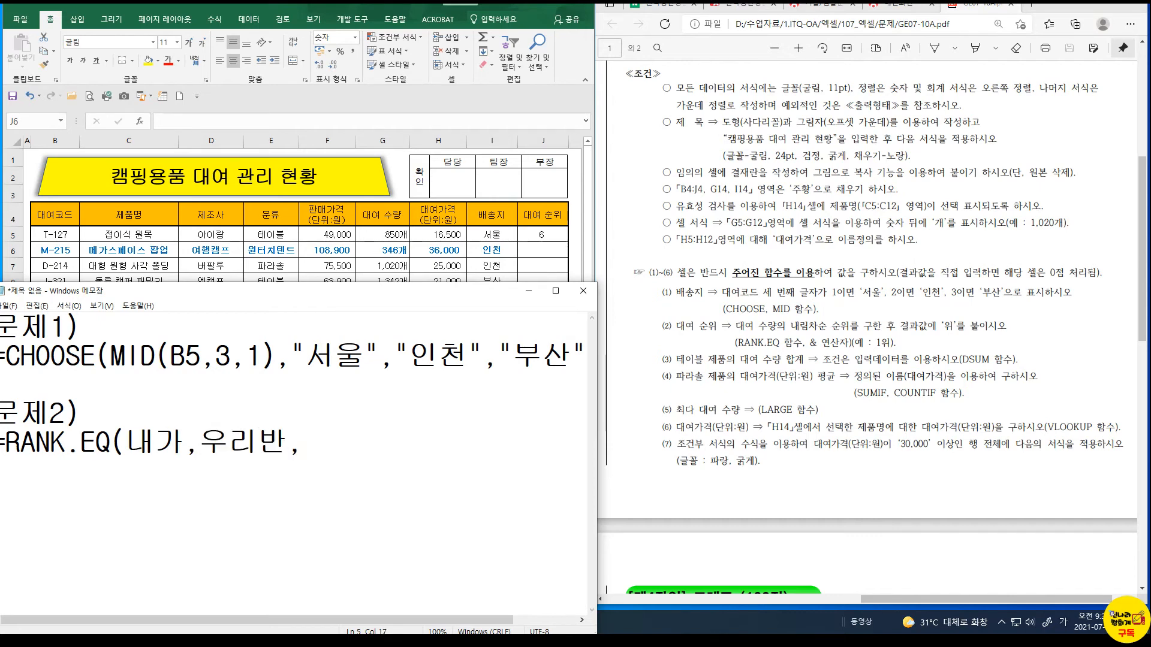
pyautogui.write('ㅡ정렬)')
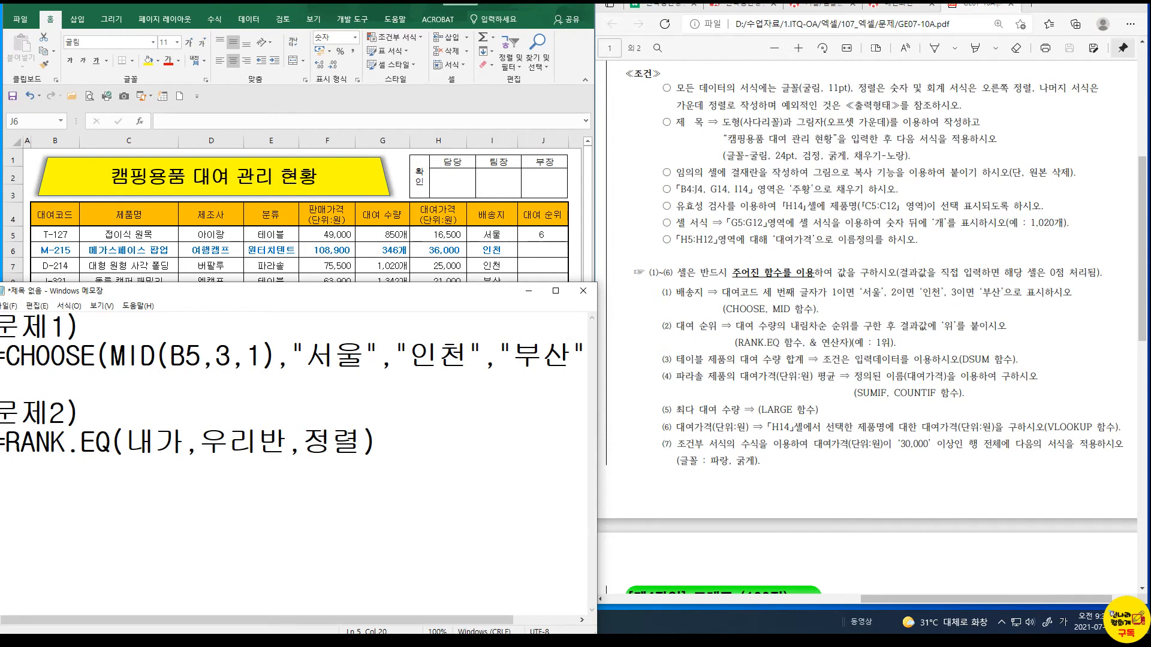
# Remove the 정렬 argument and its preceding comma from the noted RANK.EQ formula
pyautogui.moveTo(303, 445); pyautogui.dragTo(362, 444)
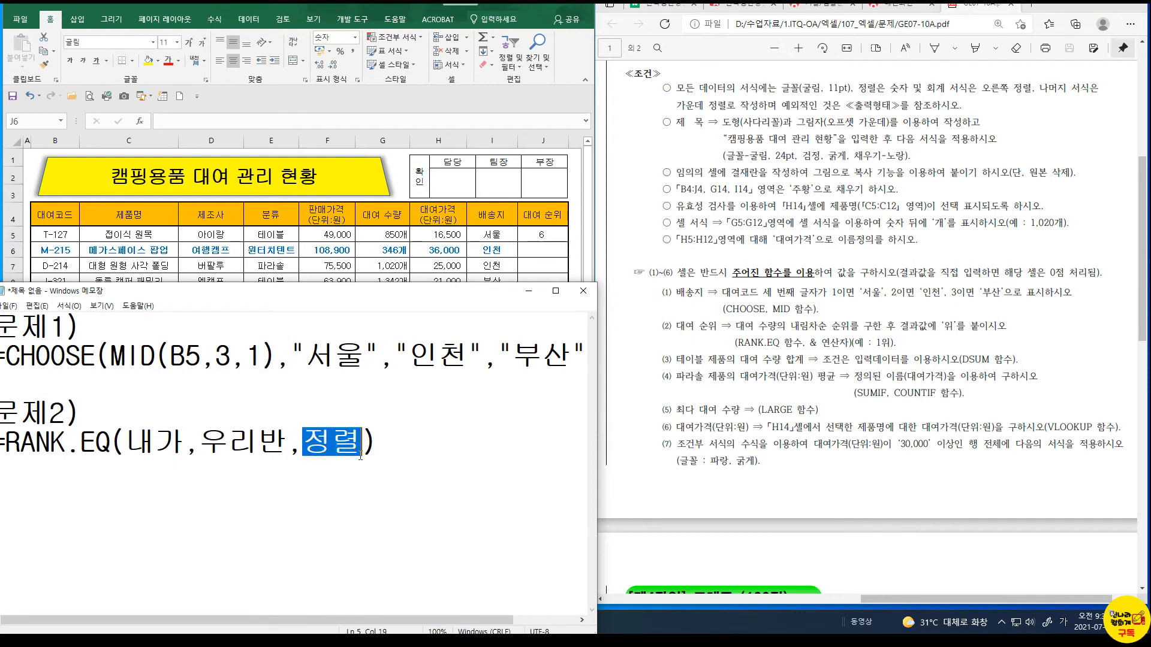
pyautogui.write('0')
pyautogui.press('BackSpace')
pyautogui.press('BackSpace')
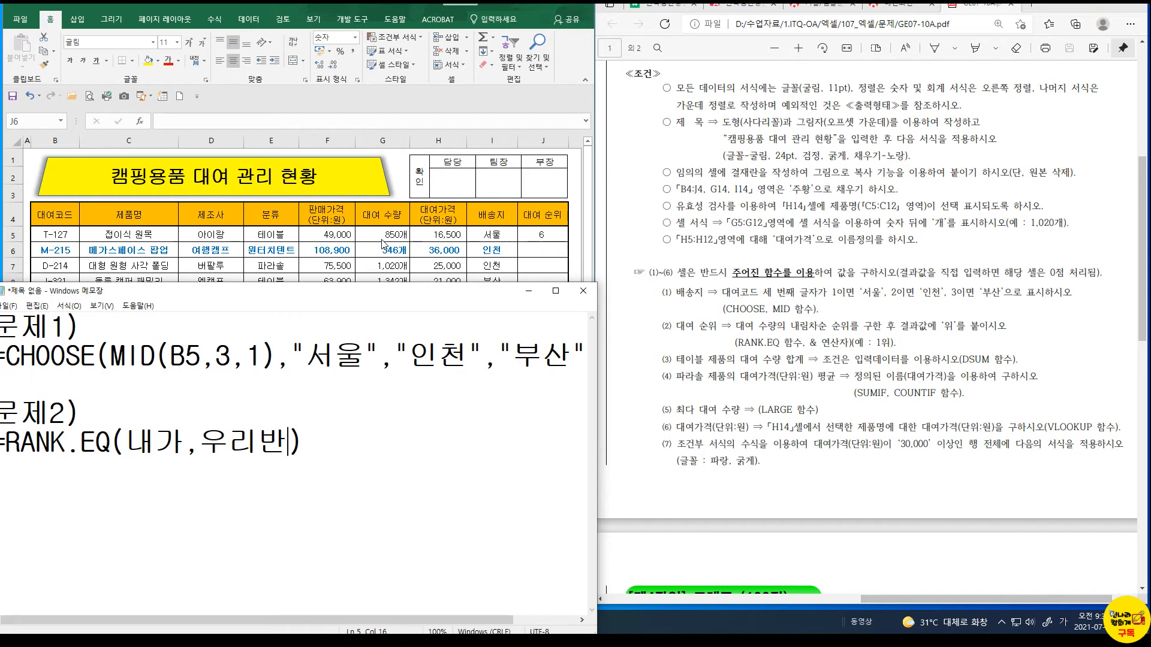
# Replace the RANK.EQ placeholders 내가 with G5 and 우리반 with G5:G12
pyautogui.moveTo(130, 444); pyautogui.dragTo(182, 446)
pyautogui.write('G5')
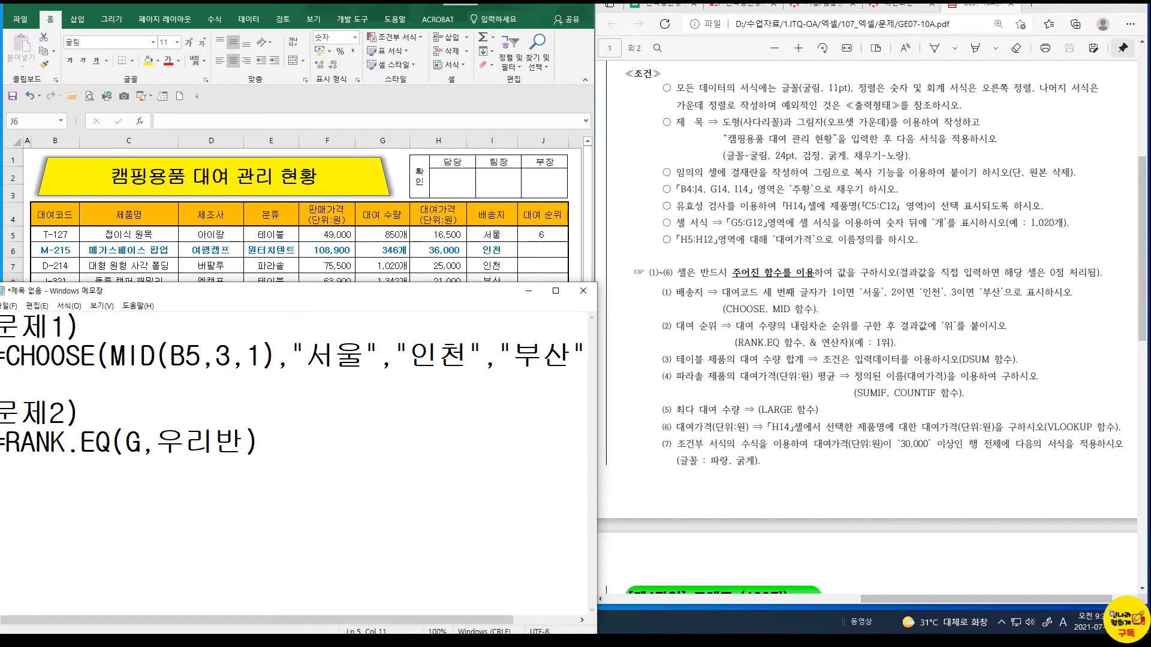
pyautogui.moveTo(170, 443); pyautogui.dragTo(261, 444)
pyautogui.write('G5')
pyautogui.write(':G12')
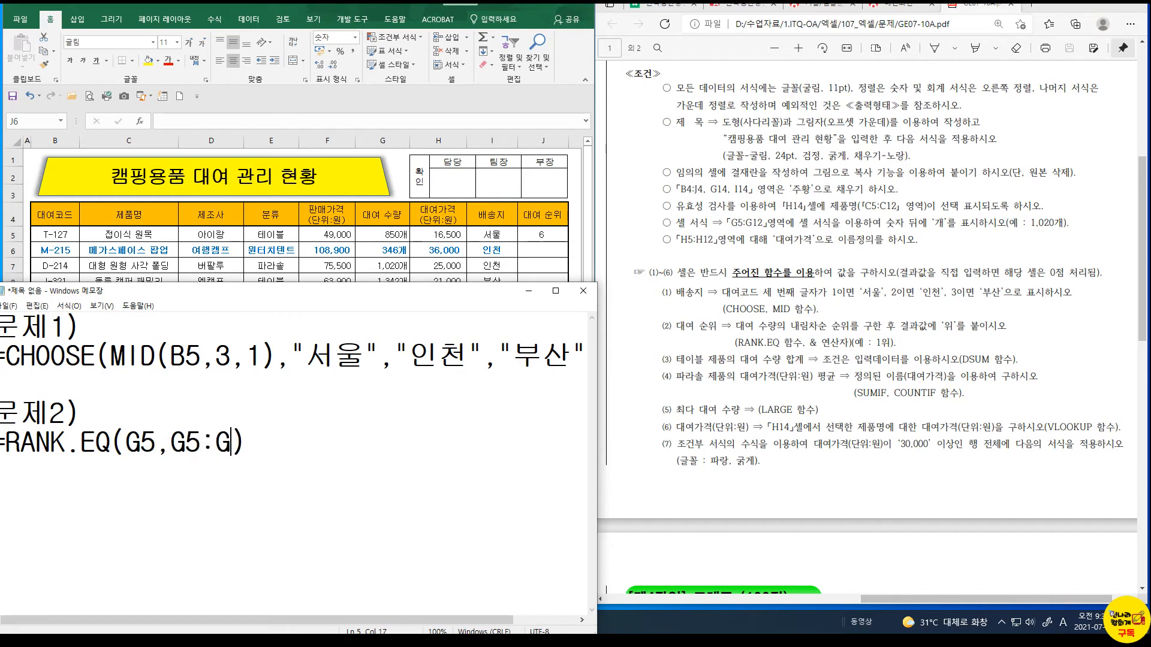
# Make the range in the noted RANK.EQ formula absolute as $G$5:$G$12
pyautogui.press('Left')
pyautogui.press('Left')
pyautogui.press('Left')
pyautogui.press('Left')
pyautogui.press('Left')
pyautogui.press('Left')
pyautogui.write('$G')
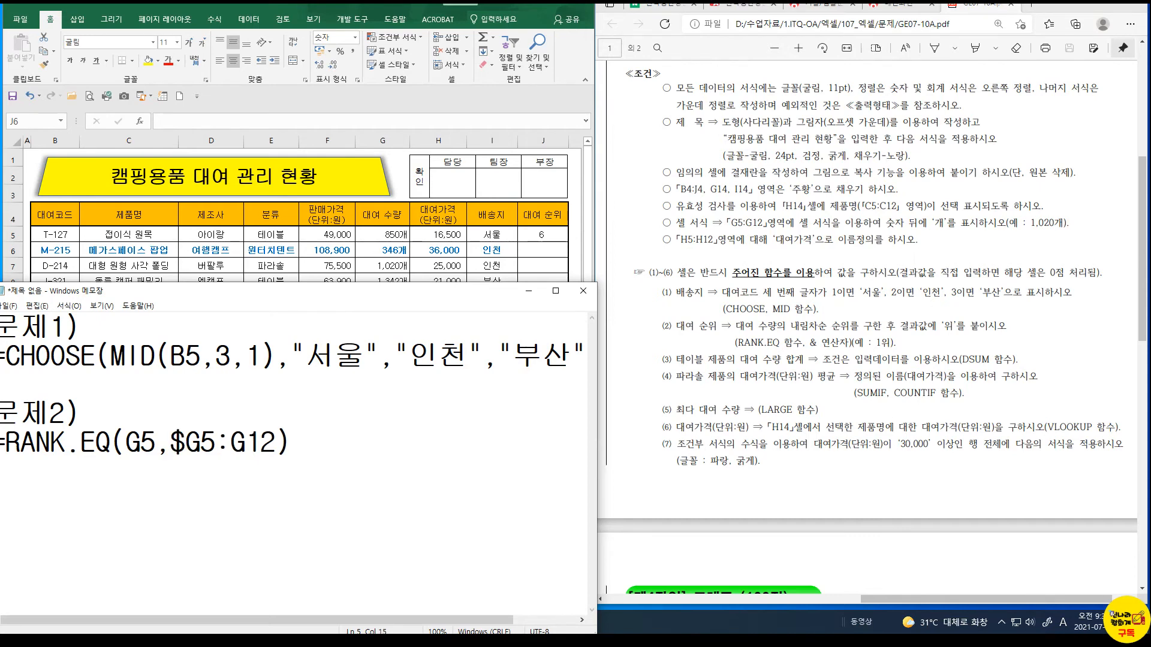
pyautogui.write('$5:')
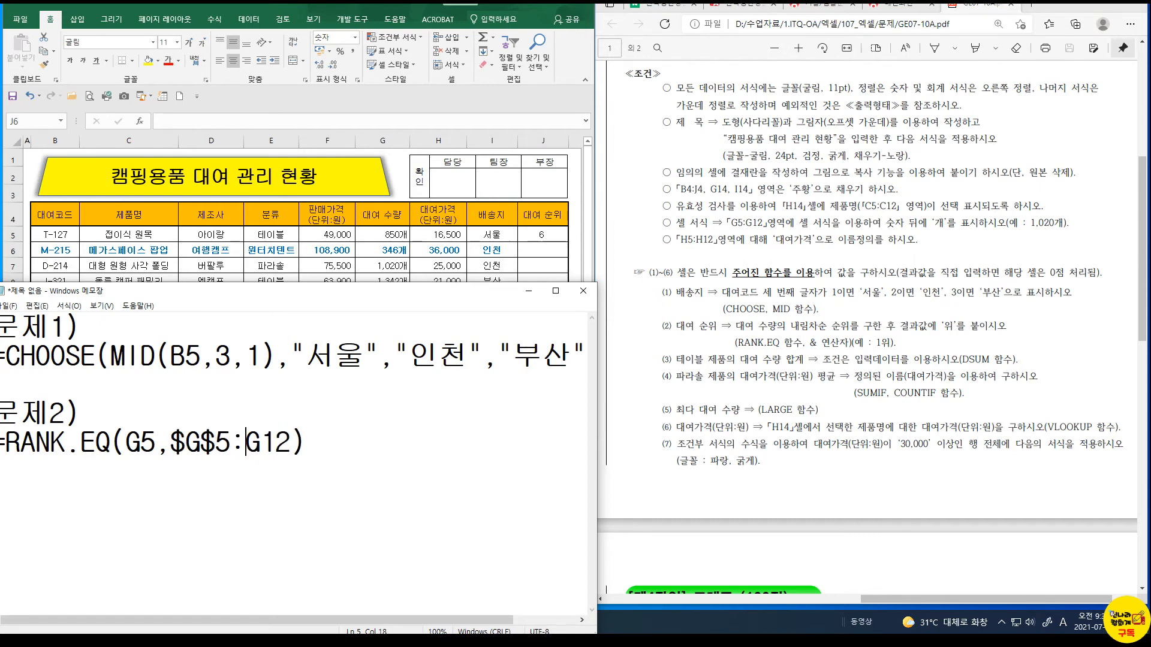
pyautogui.write('$G$')
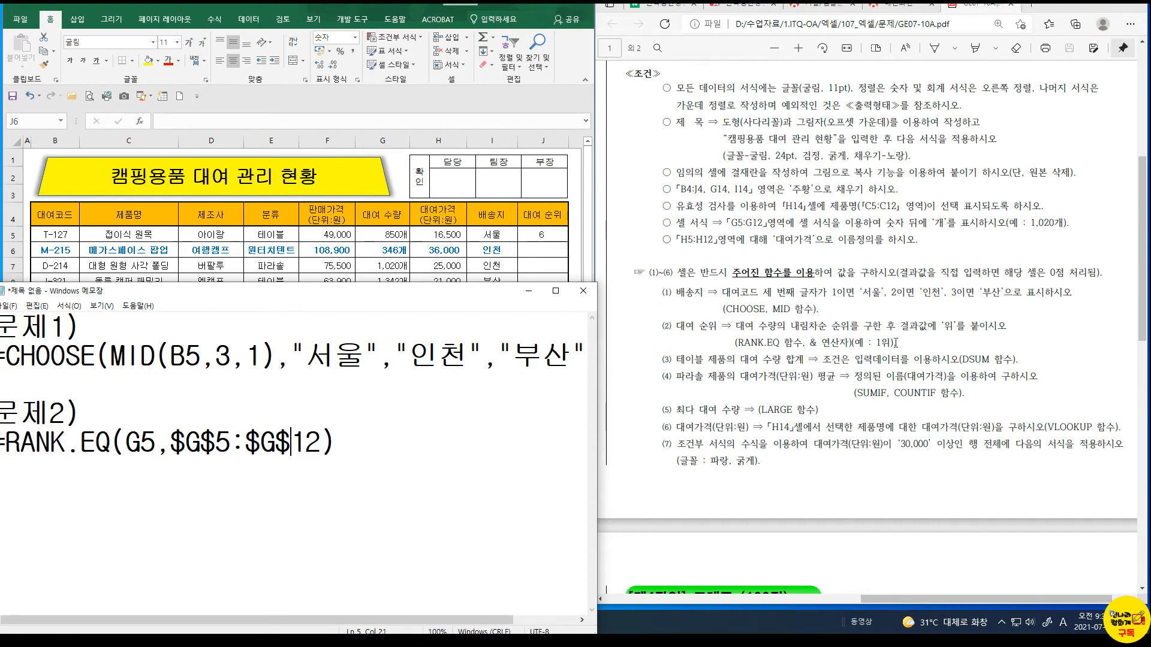
# Append &"위" to the end of the noted RANK.EQ formula
pyautogui.click(365, 449)
pyautogui.write('&"DNL')
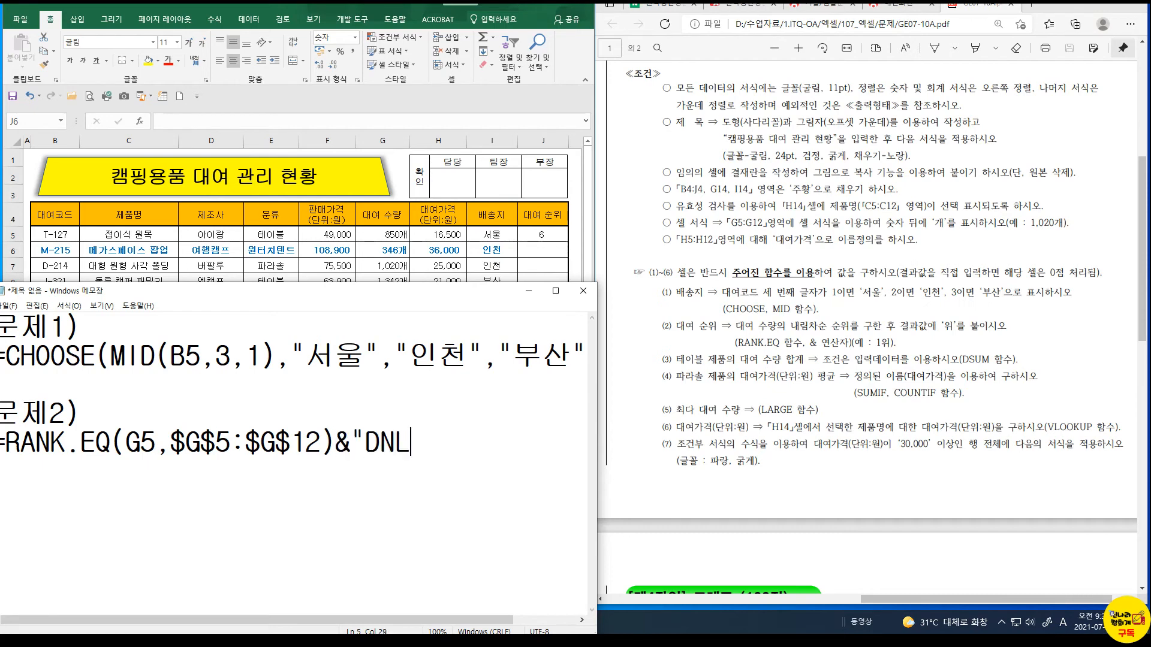
pyautogui.press('BackSpace')
pyautogui.press('BackSpace')
pyautogui.press('BackSpace')
pyautogui.press('Hangul')
pyautogui.write('위"')
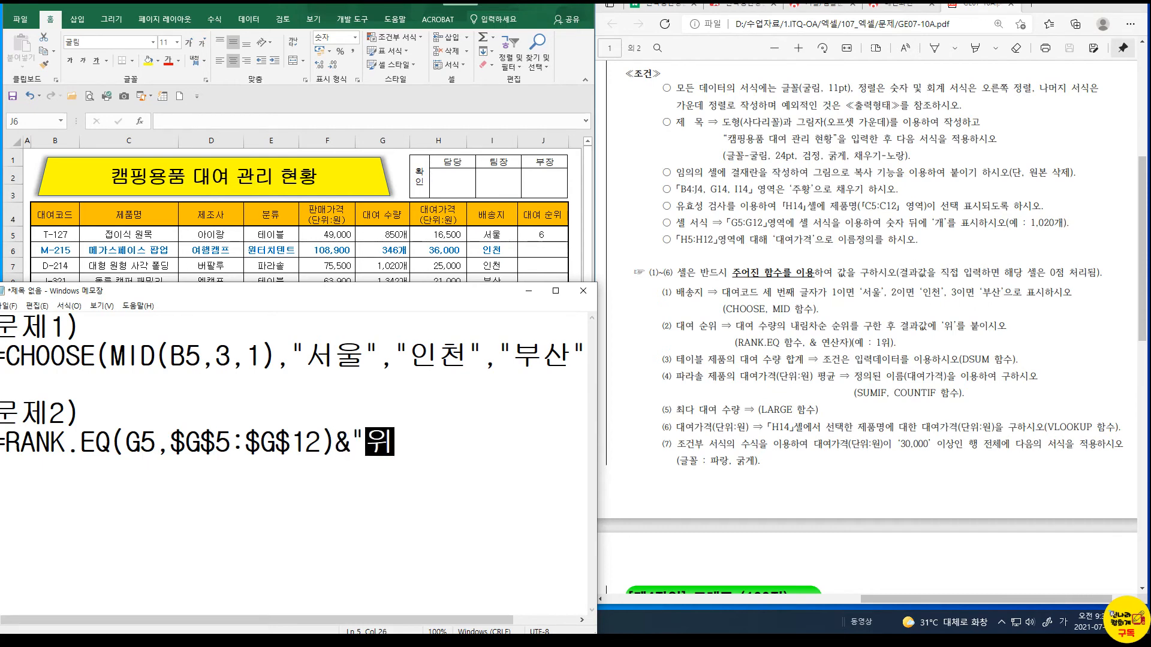
# Switch to Excel and append &"위" to the RANK formula in J5
pyautogui.click(557, 234)
pyautogui.doubleClick(556, 234)
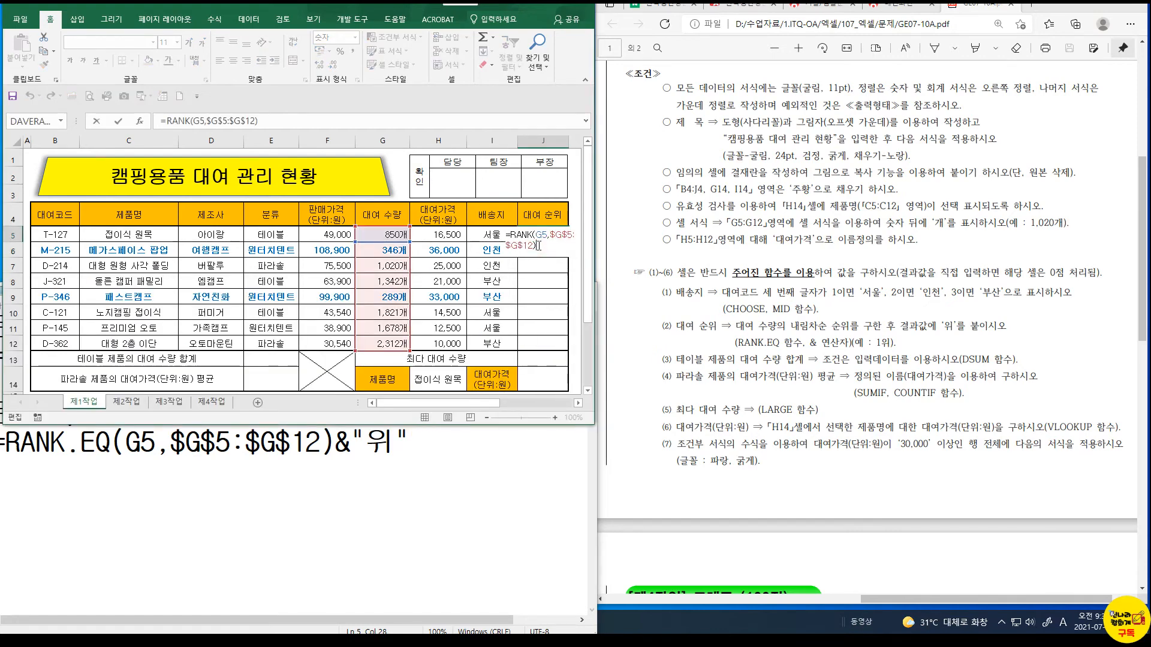
pyautogui.write('$')
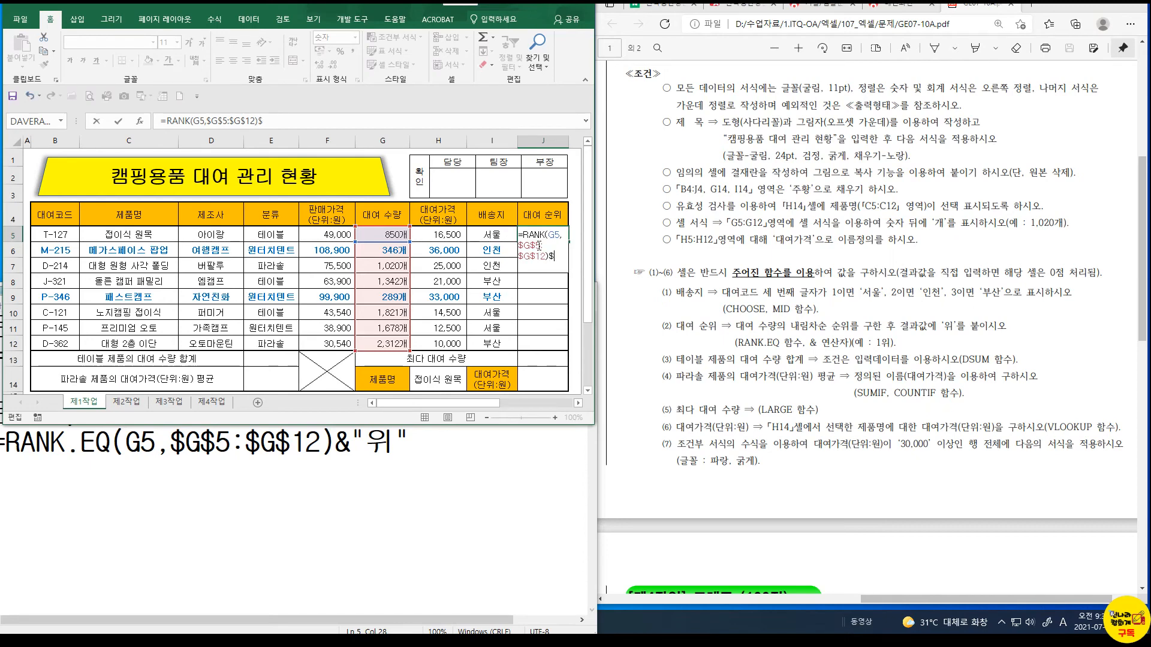
pyautogui.write('&"D')
pyautogui.press('BackSpace')
pyautogui.press('Hangul')
pyautogui.write('위"')
pyautogui.press('Return')
# Fill the J5 formula down the 대여 순위 column through J12 without formatting
pyautogui.click(540, 236)
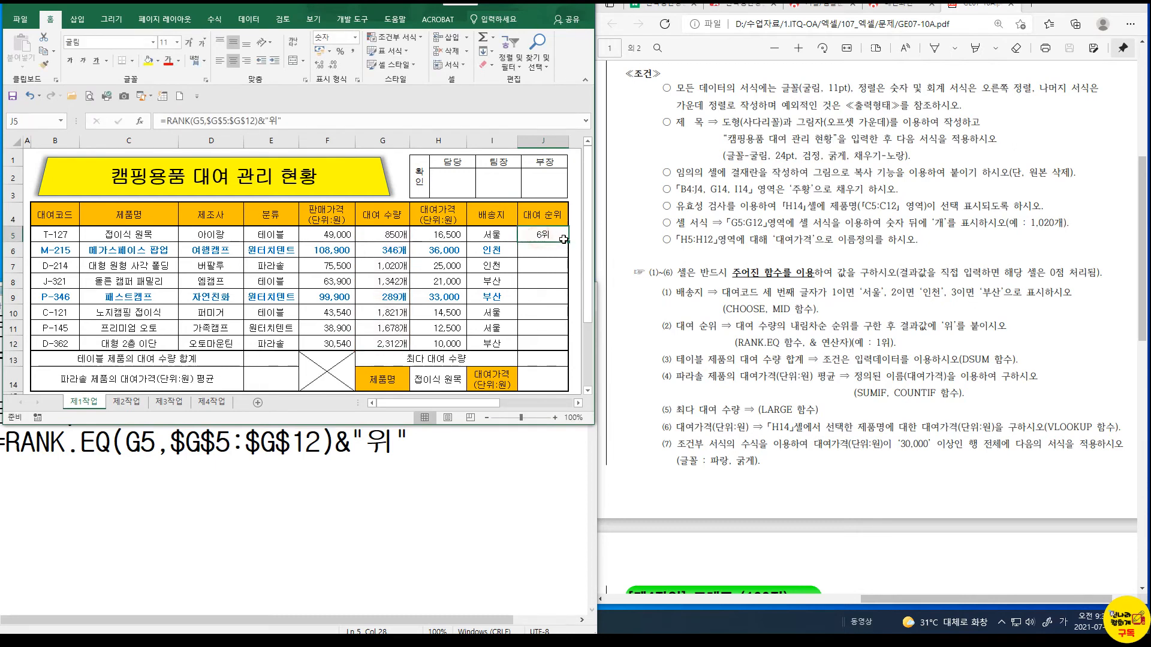
pyautogui.moveTo(568, 242); pyautogui.dragTo(570, 353)
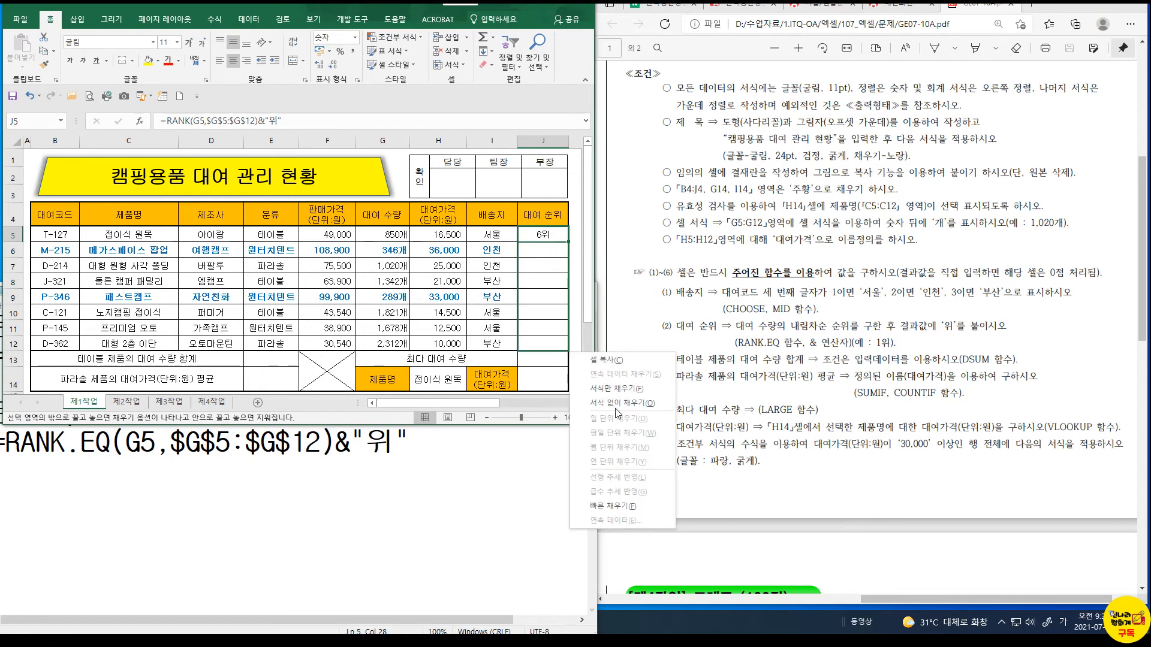
pyautogui.click(618, 407)
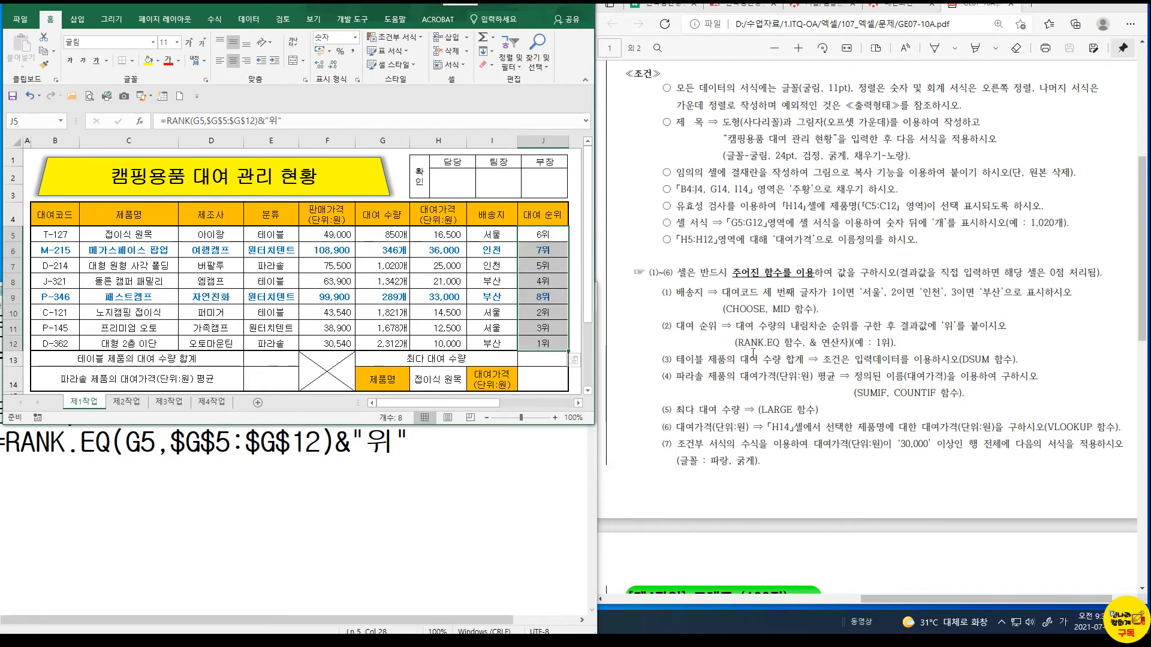
# Switch to Notepad and write the heading 문제3) below the RANK.EQ formula, leaving a blank line between them
pyautogui.click(408, 473)
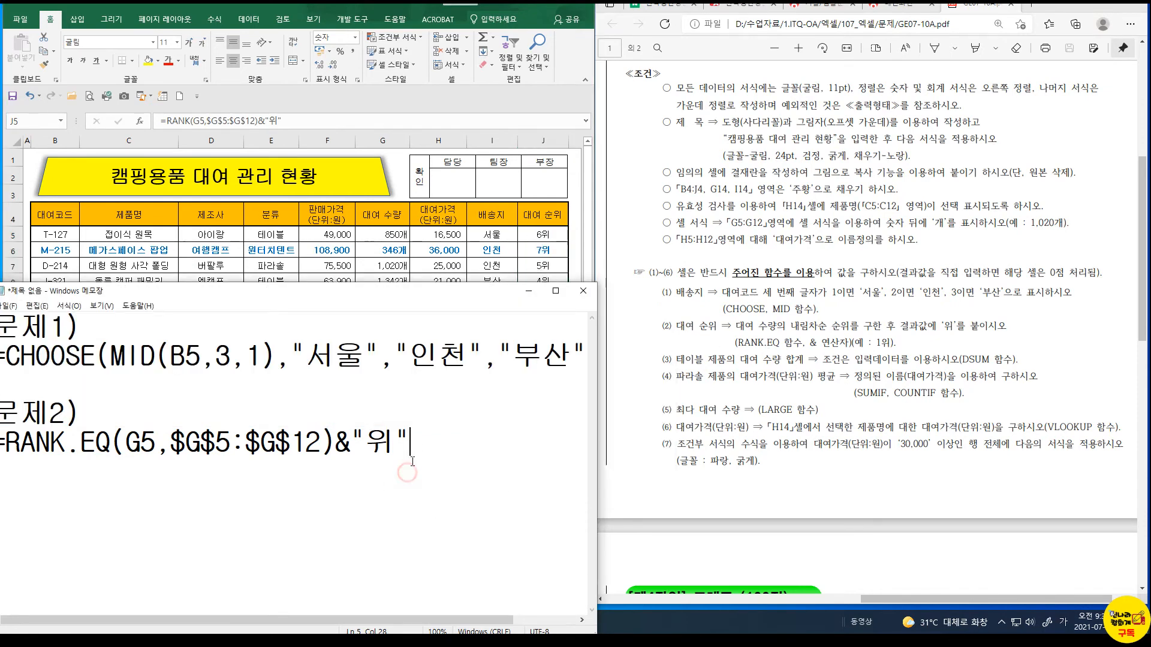
pyautogui.press('Return')
pyautogui.press('Return')
pyautogui.press('Hangul')
pyautogui.write('ANSWE')
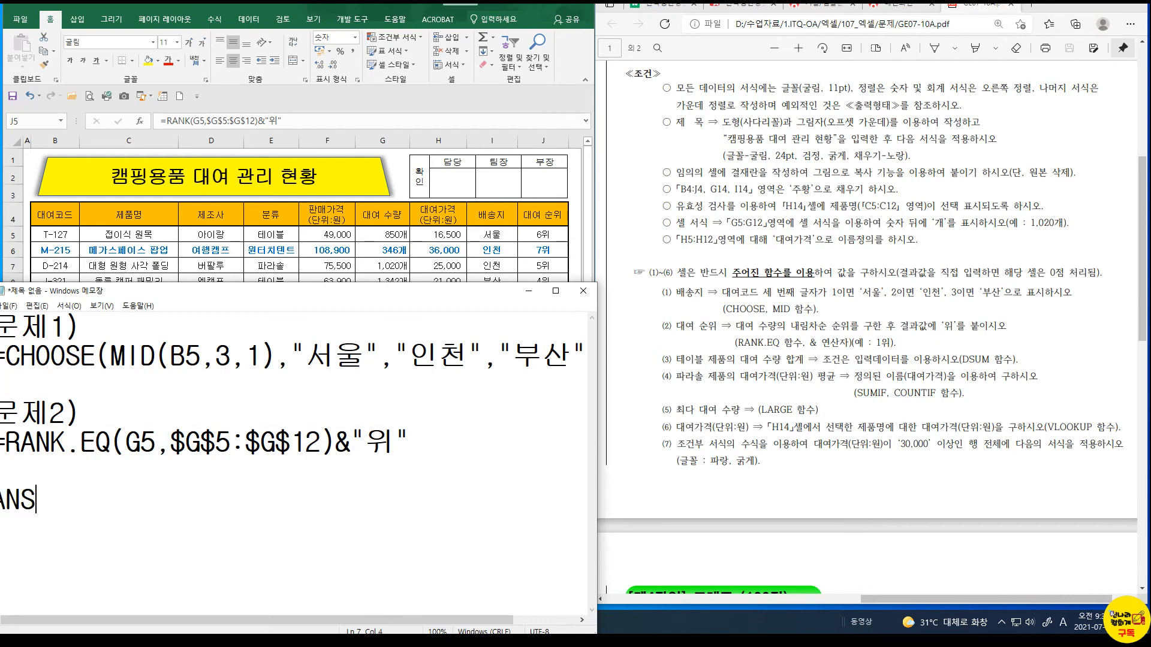
pyautogui.press('BackSpace')
pyautogui.press('BackSpace')
pyautogui.write('문제3)')
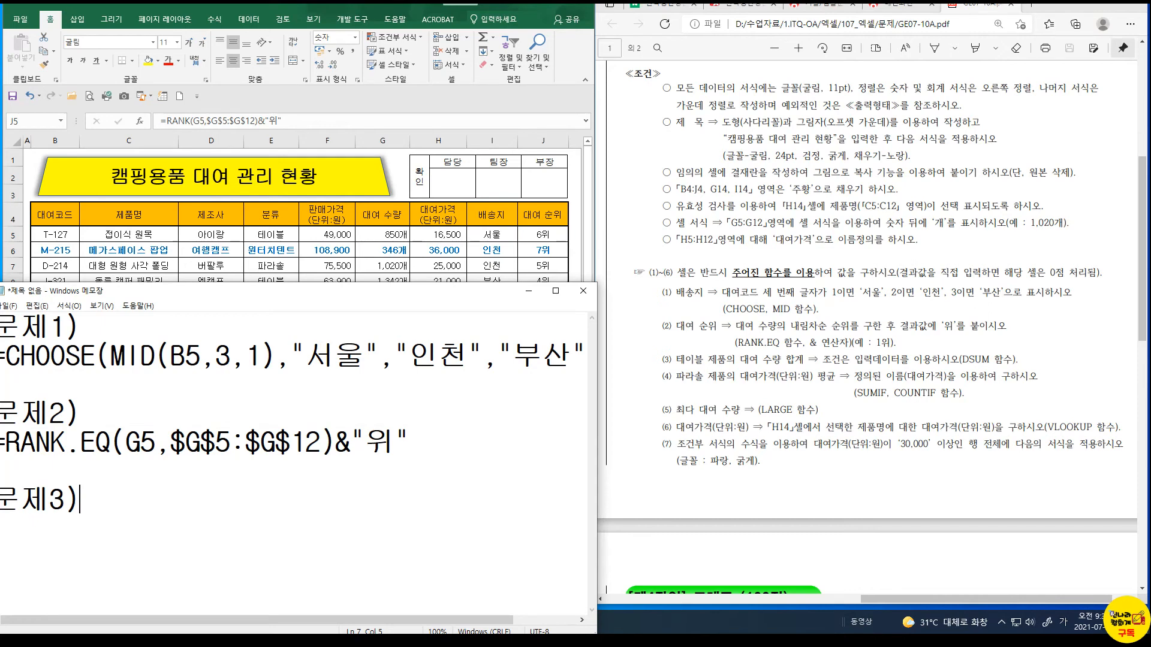
# Write the syntax outline =DSUM(전표,열,조) on the line below the 문제3) heading
pyautogui.write(' =DSUM(')
pyautogui.press('Hangul')
pyautogui.write('저ㄴ표,열,ㅈ')
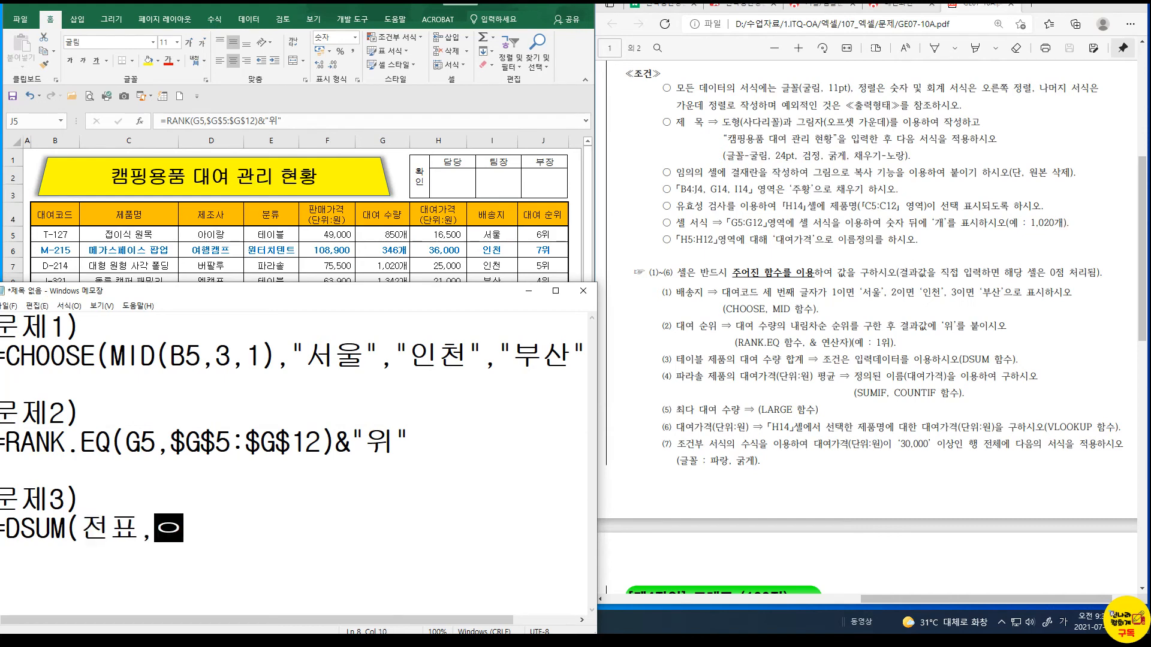
pyautogui.write('ㅗ)')
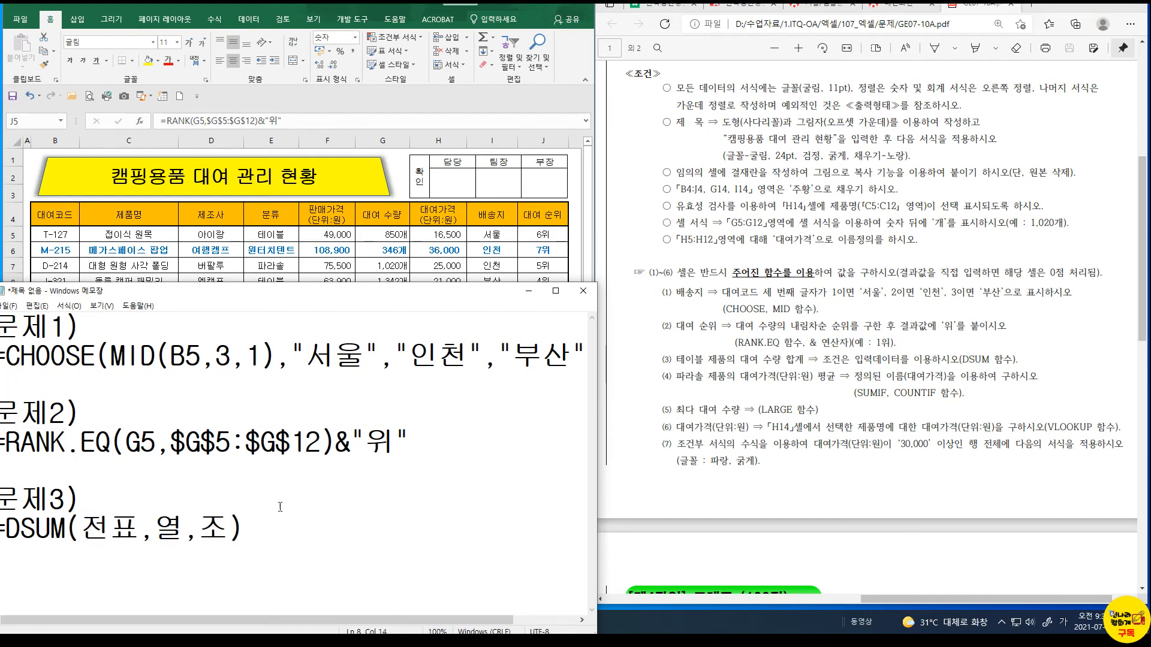
# Replace the 전표 placeholder in the noted DSUM formula with the table range B4:H12
pyautogui.moveTo(81, 527); pyautogui.dragTo(127, 528)
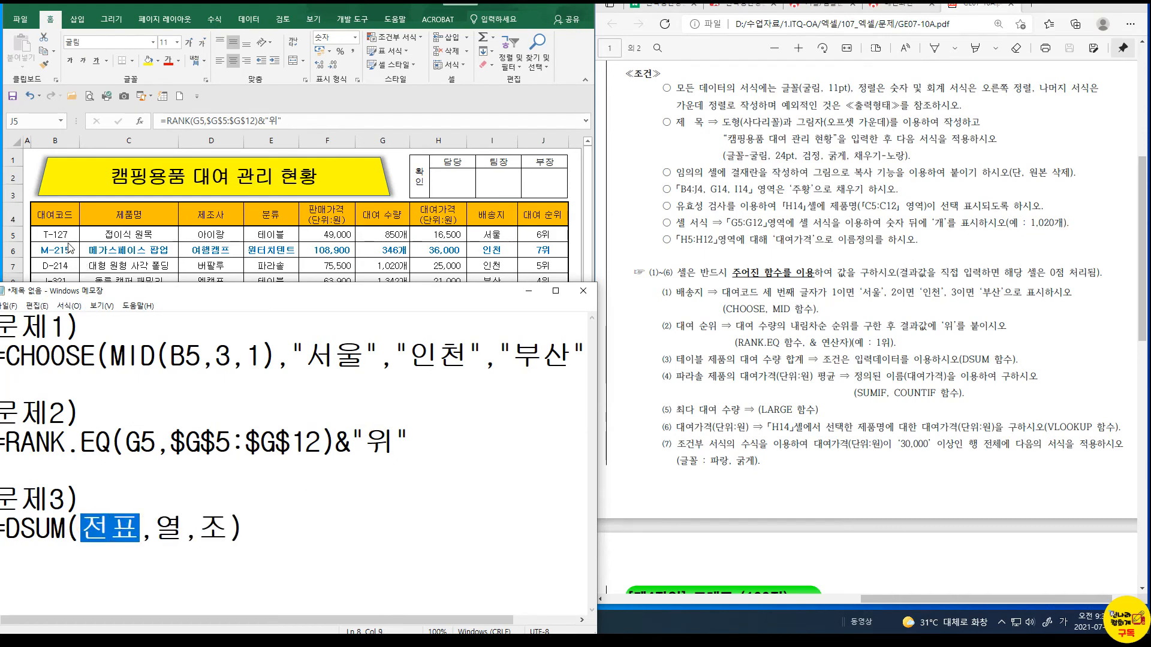
pyautogui.write('ㅠ')
pyautogui.press('BackSpace')
pyautogui.press('Hangul')
pyautogui.write('B4')
pyautogui.write(':H')
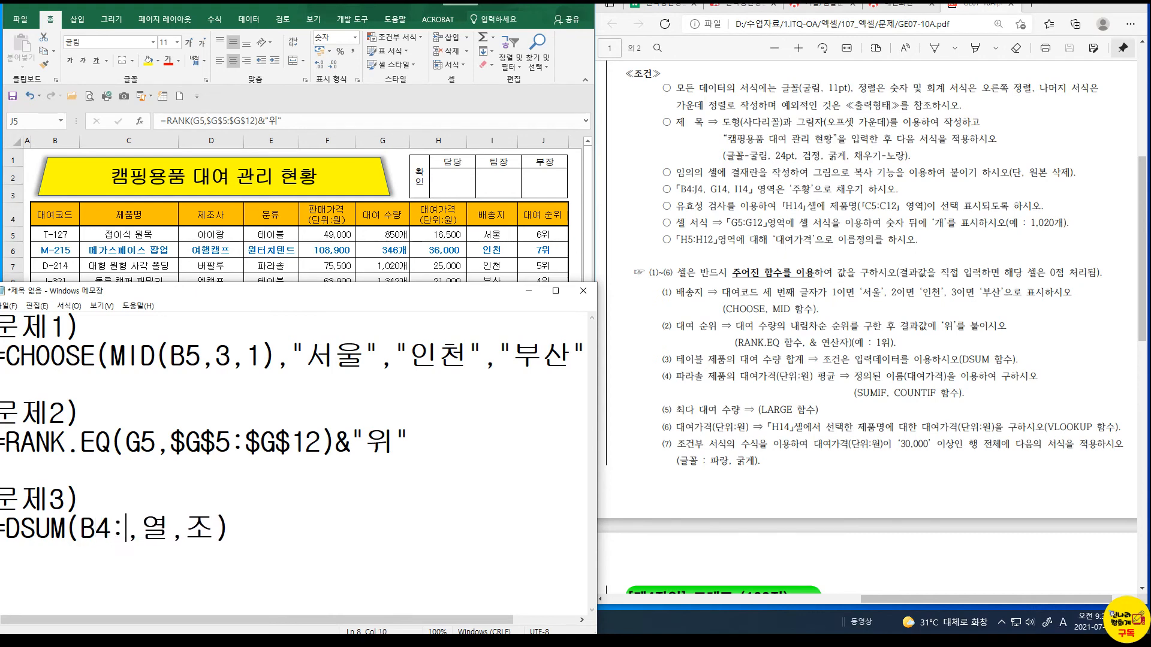
pyautogui.write('1')
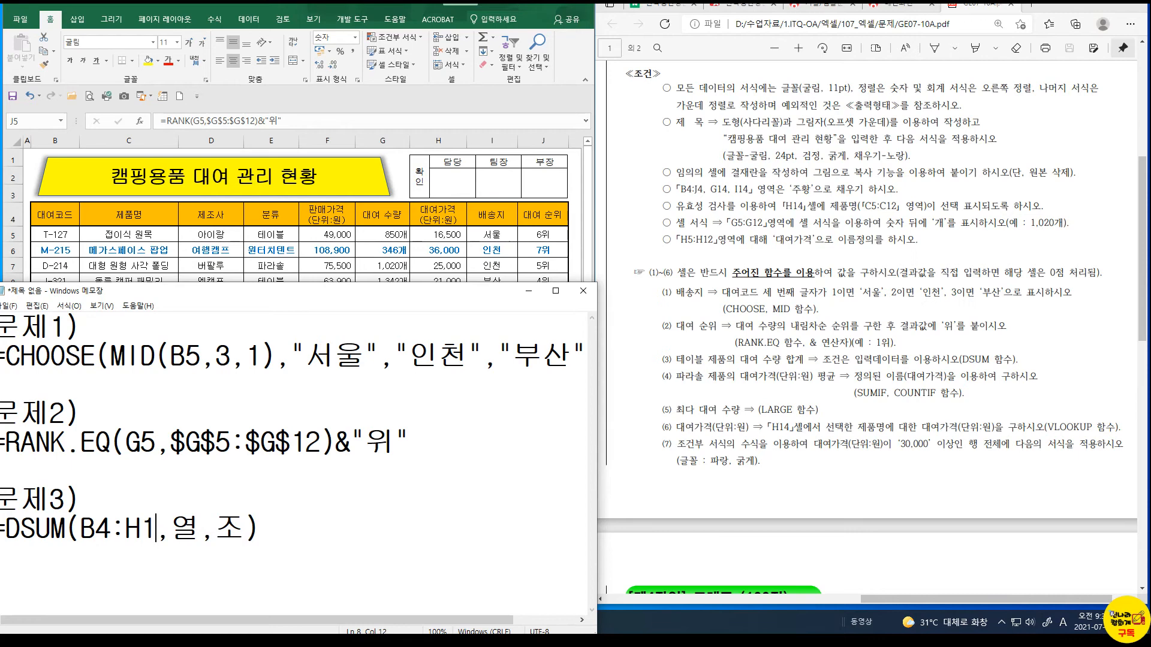
pyautogui.write('2')
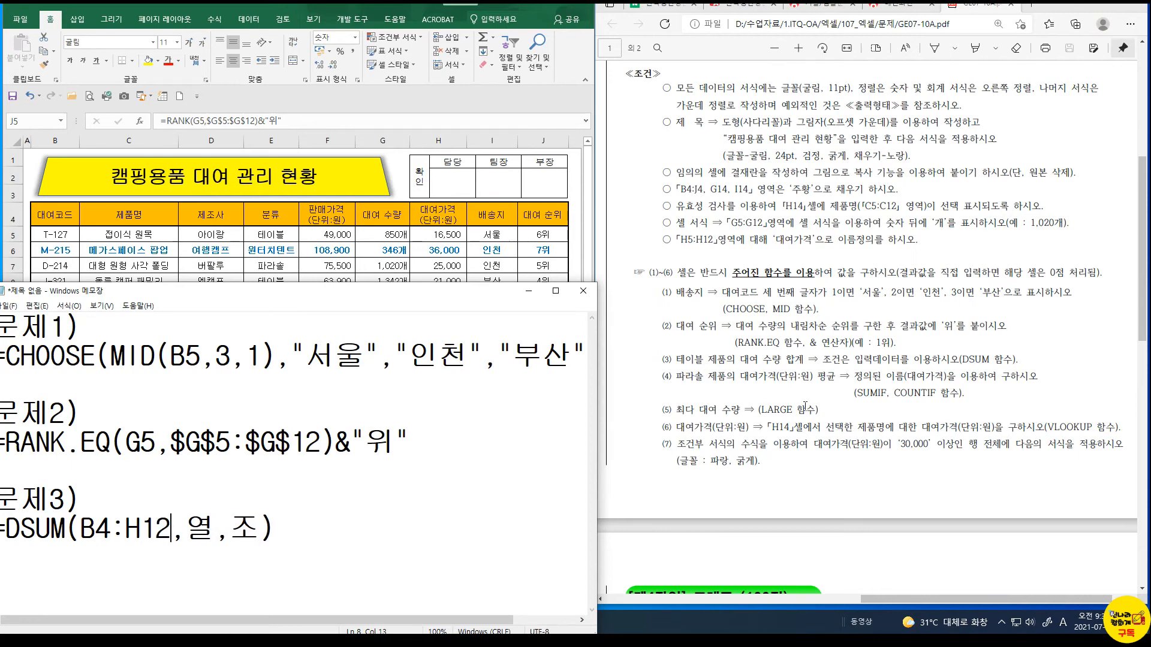
# Replace the DSUM criteria placeholder 조 with E4:E5 and the field placeholder 열 with G4
pyautogui.moveTo(268, 212); pyautogui.dragTo(271, 235)
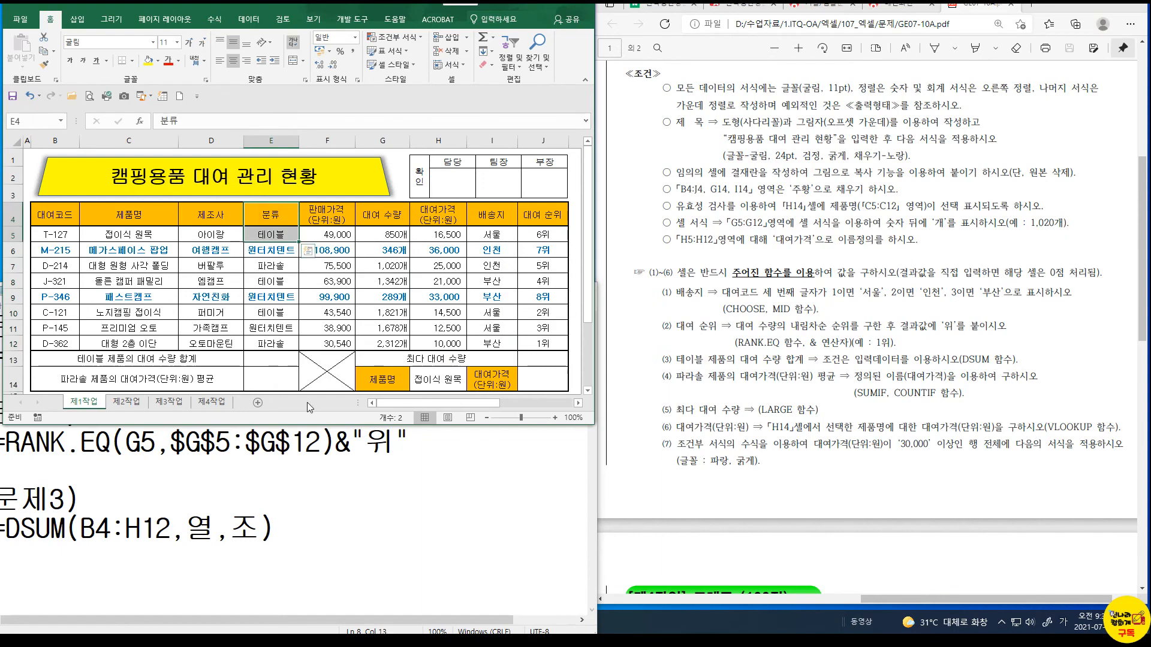
pyautogui.click(282, 523)
pyautogui.press('Left')
pyautogui.press('Left')
pyautogui.hotkey('shift', 'Right')
pyautogui.write('E')
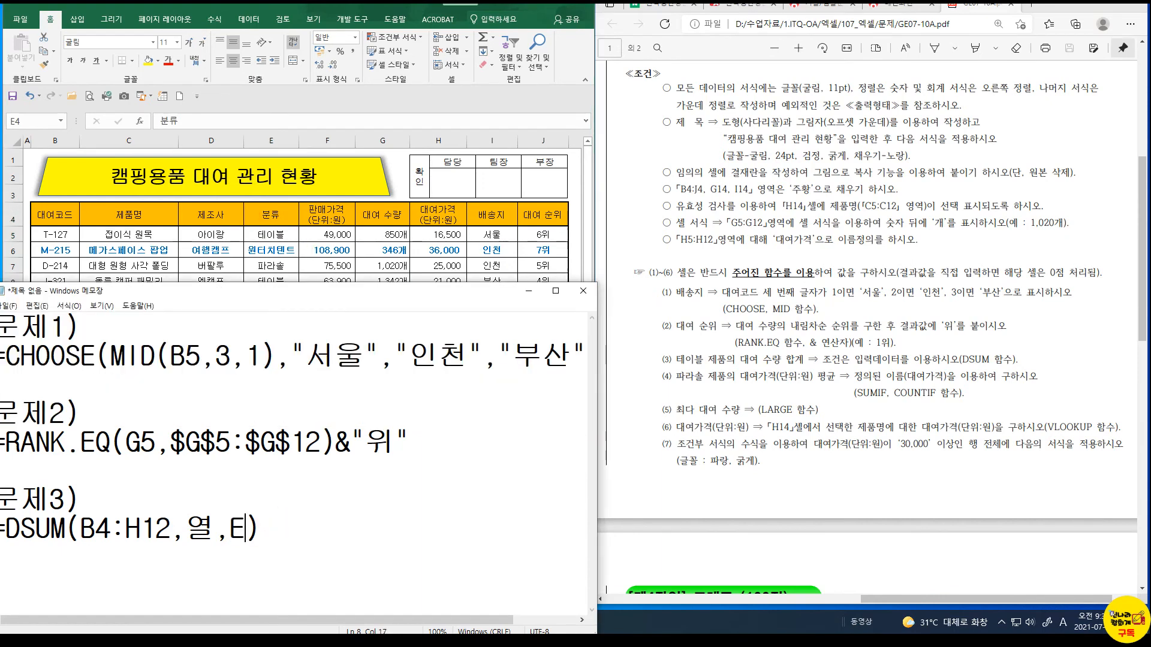
pyautogui.write('4:E5')
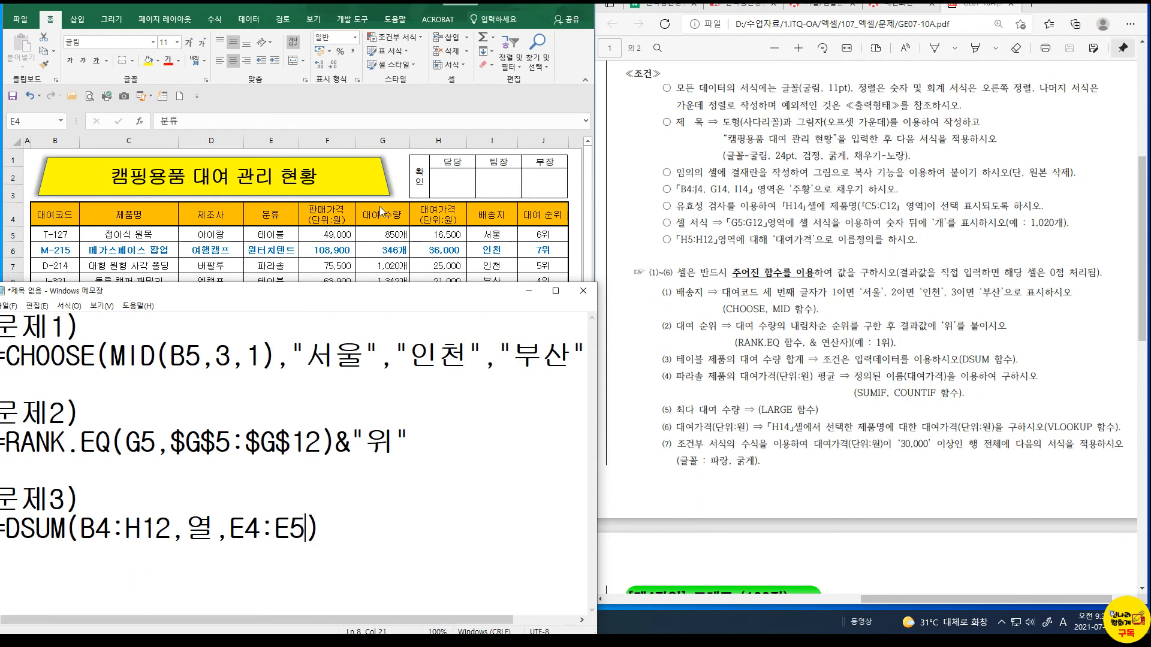
pyautogui.doubleClick(198, 530)
pyautogui.write('G4')
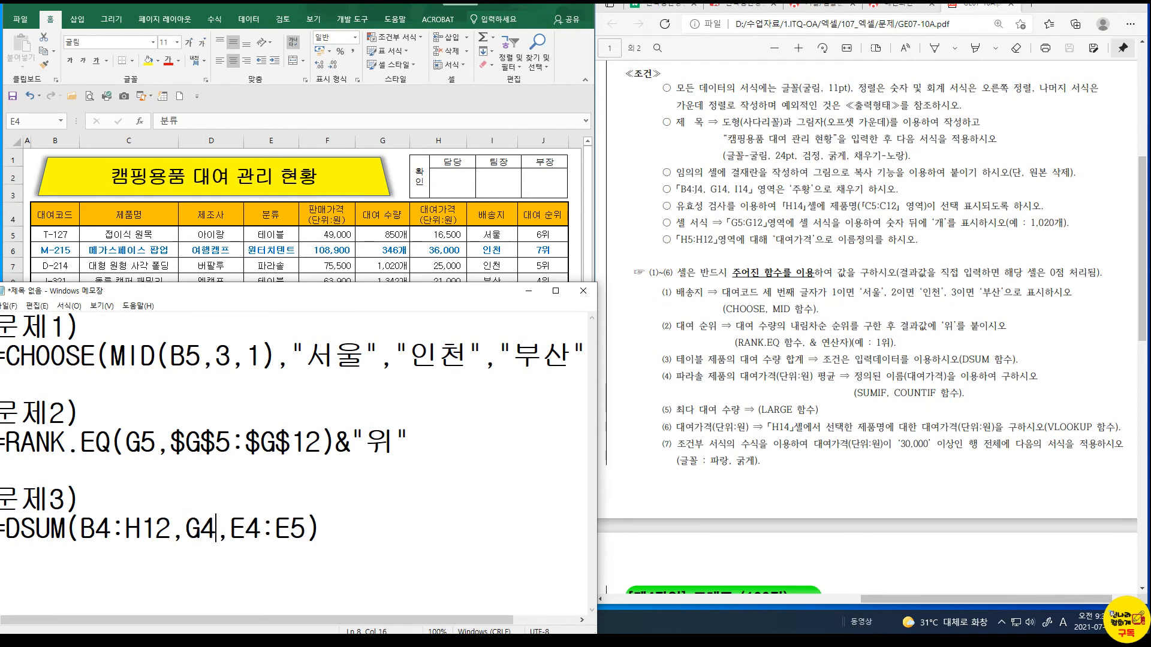
# Move the Notepad window below the table and enter =DSUM(B4:H12,G4,E4:E5) in cell E13 for the 테이블 rental quantity total
pyautogui.moveTo(439, 296); pyautogui.dragTo(448, 438)
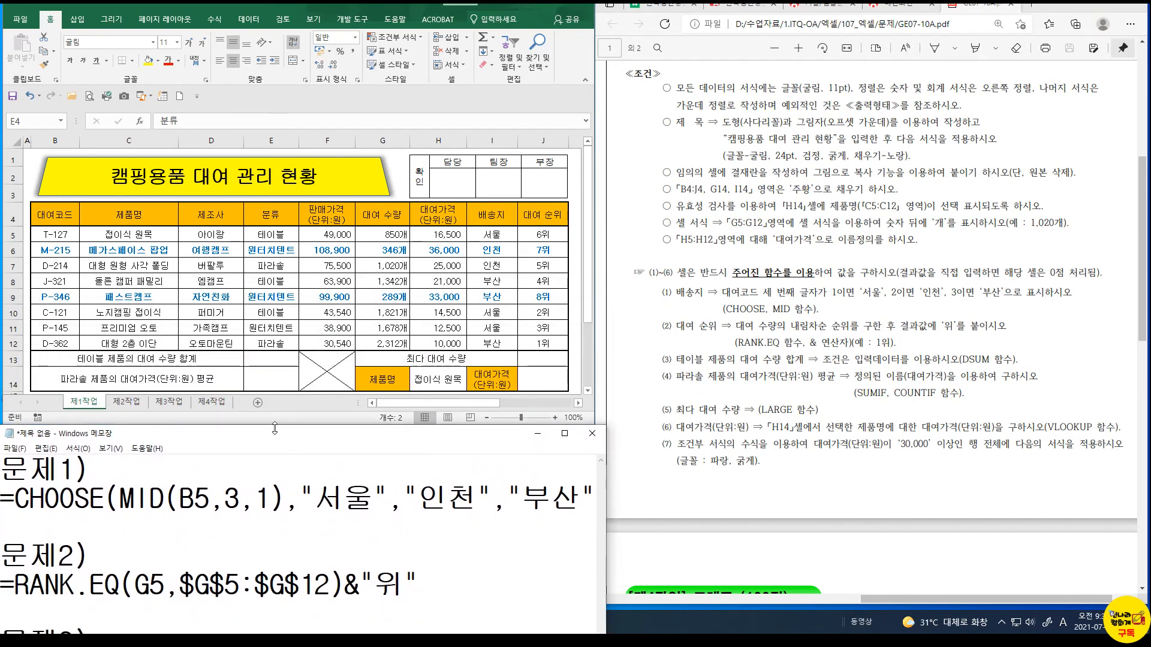
pyautogui.doubleClick(271, 355)
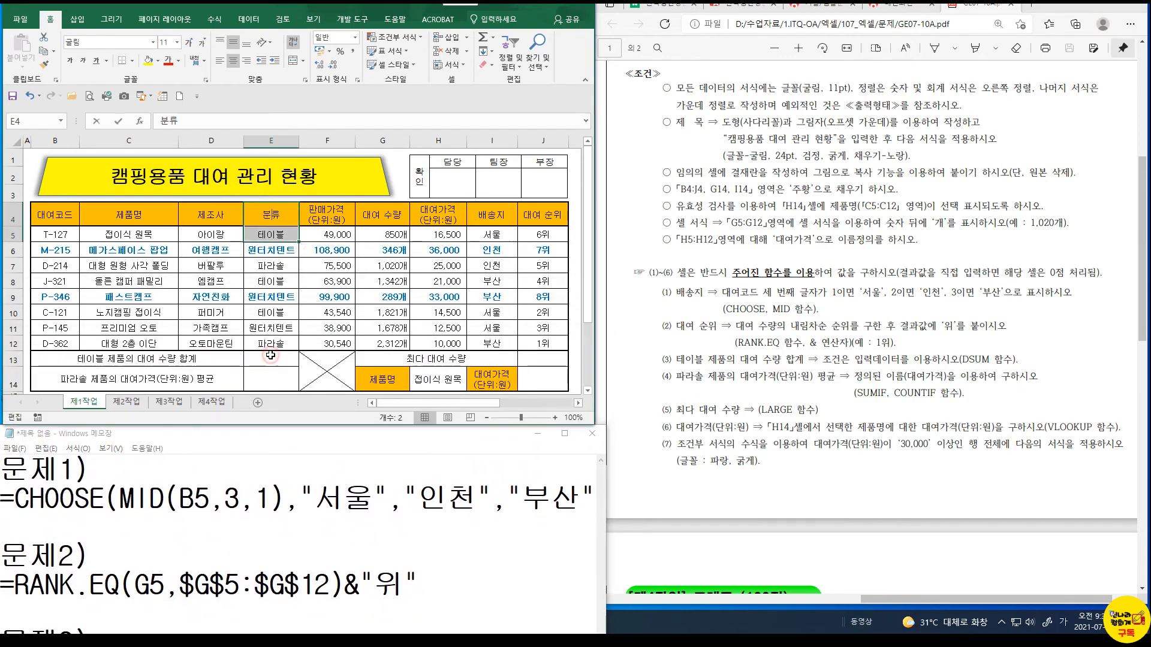
pyautogui.click(271, 354)
pyautogui.write('=ㅇdsum')
pyautogui.press('Tab')
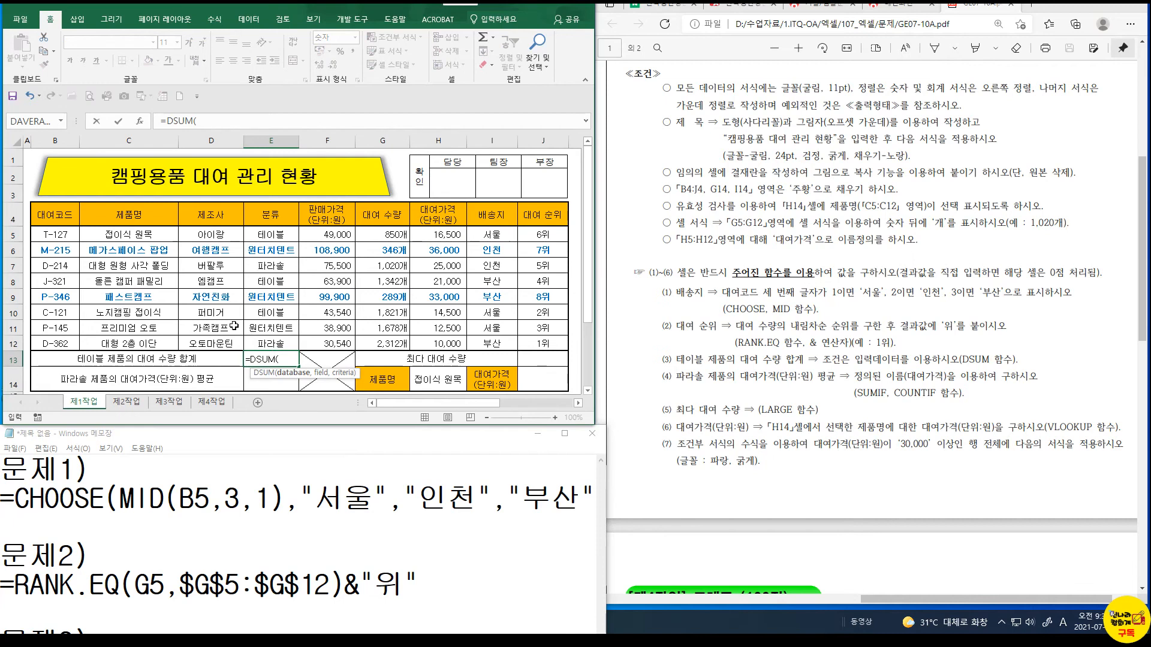
pyautogui.moveTo(55, 215); pyautogui.dragTo(448, 340)
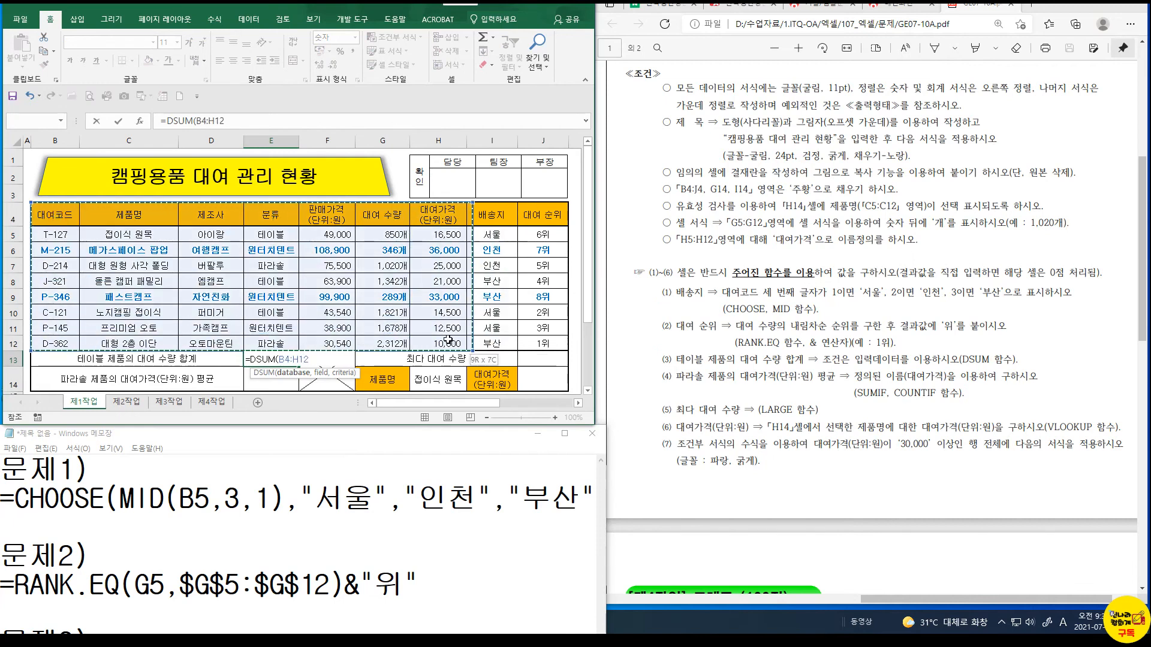
pyautogui.write(',')
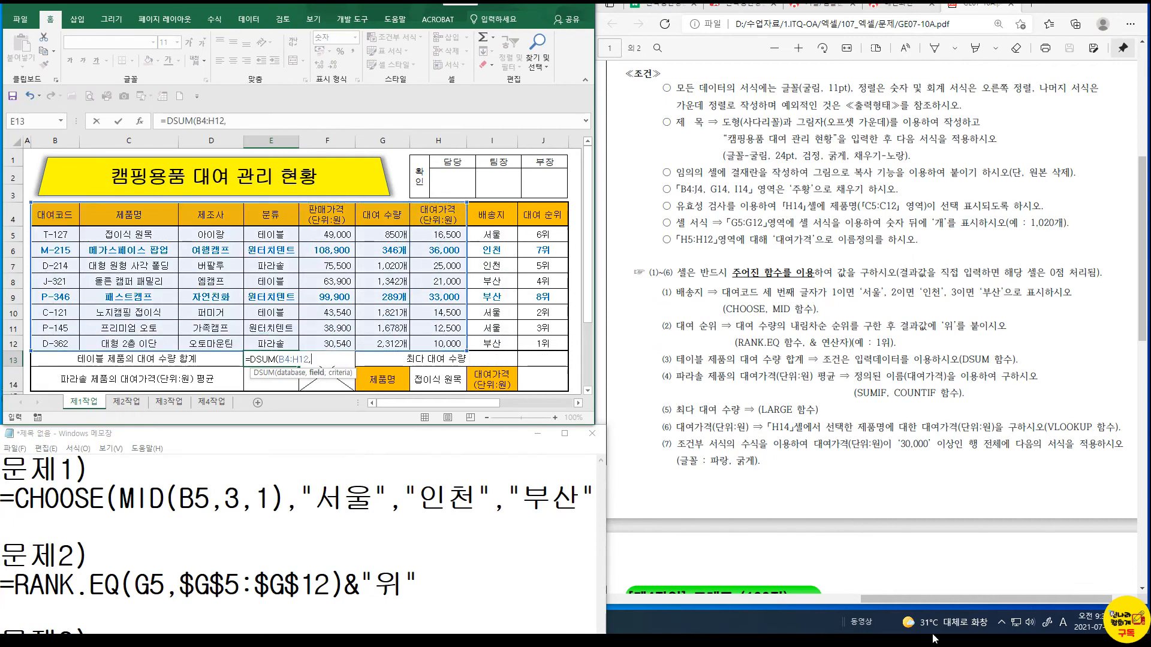
pyautogui.click(391, 219)
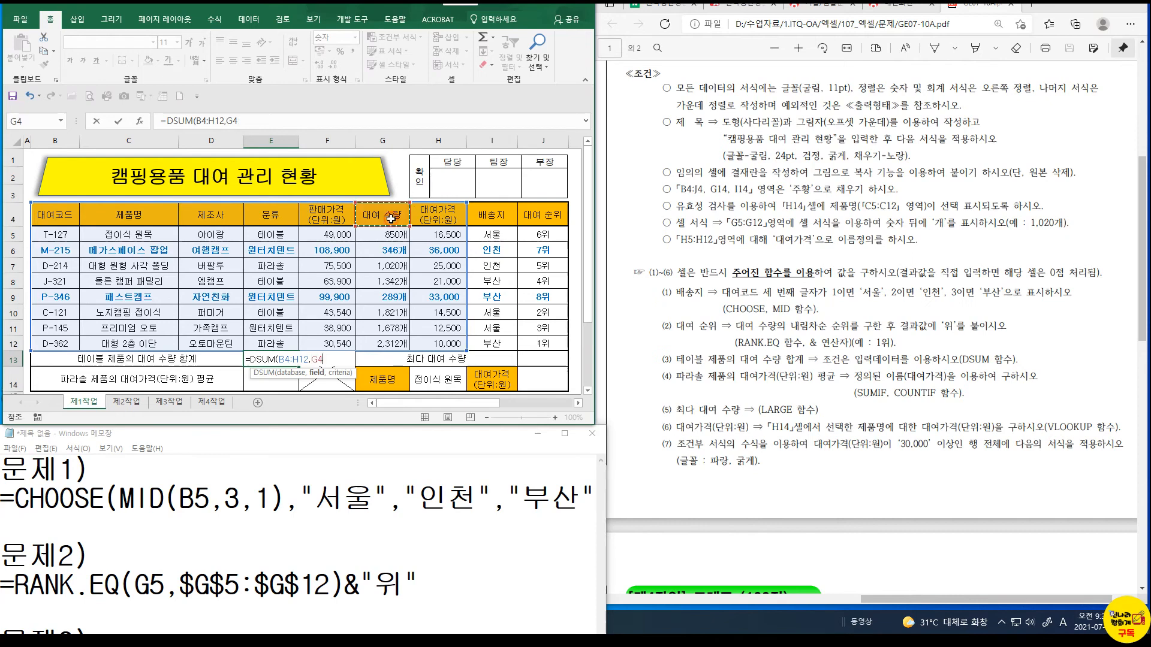
pyautogui.write(',')
pyautogui.moveTo(271, 215); pyautogui.dragTo(274, 239)
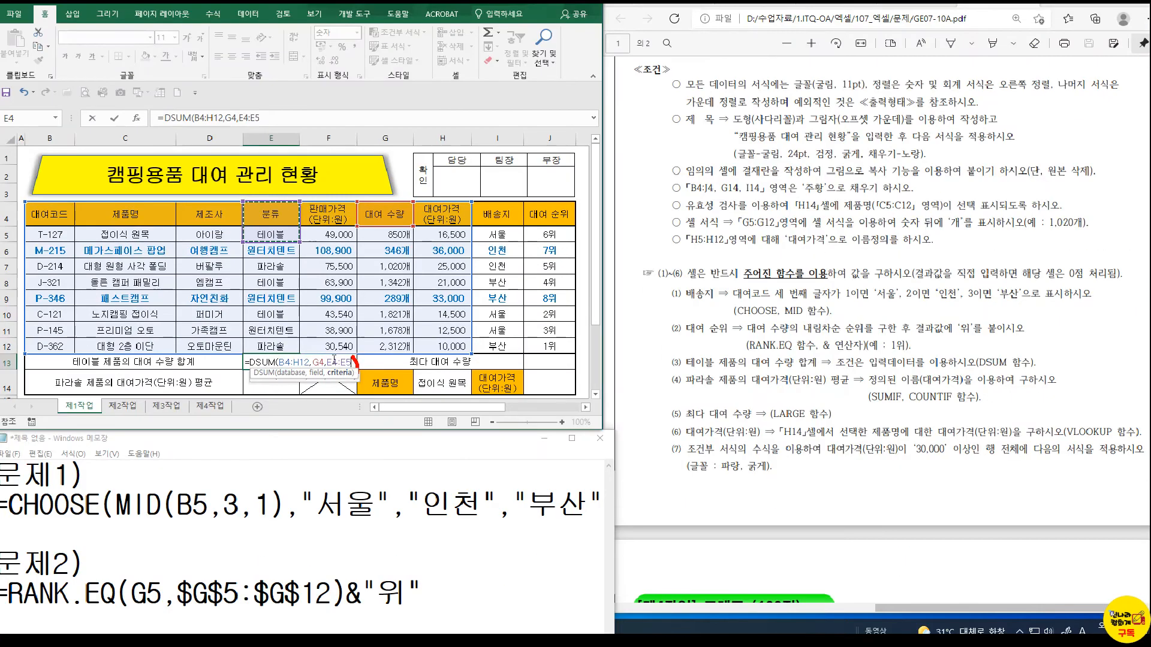
pyautogui.press('Return')
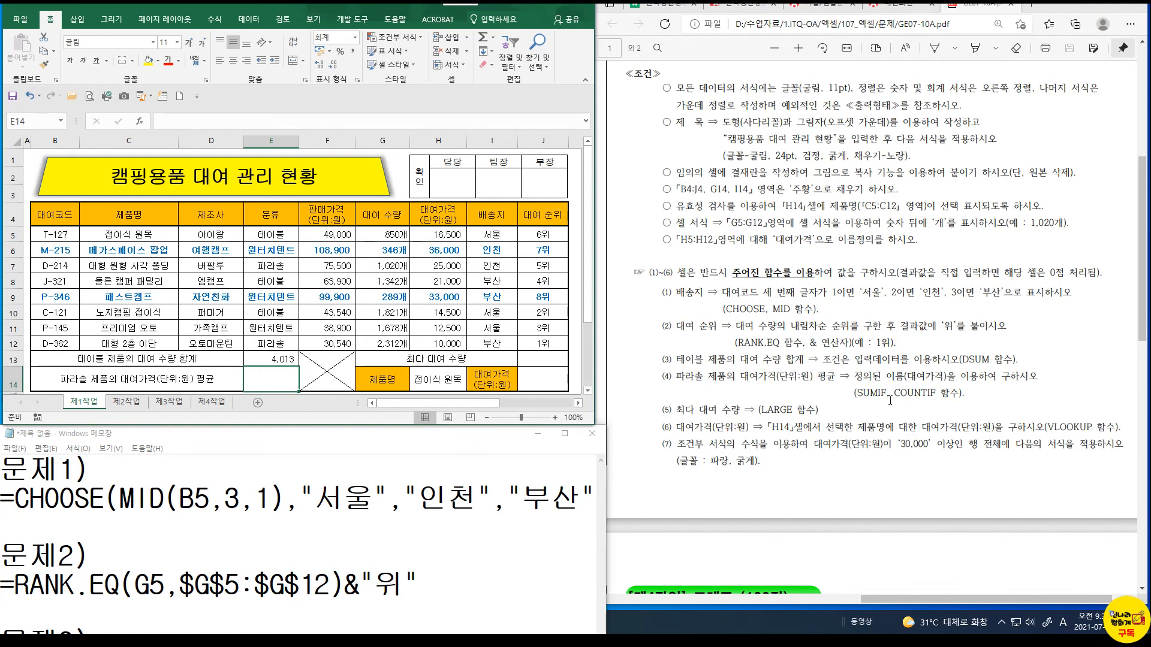
pyautogui.write('=S')
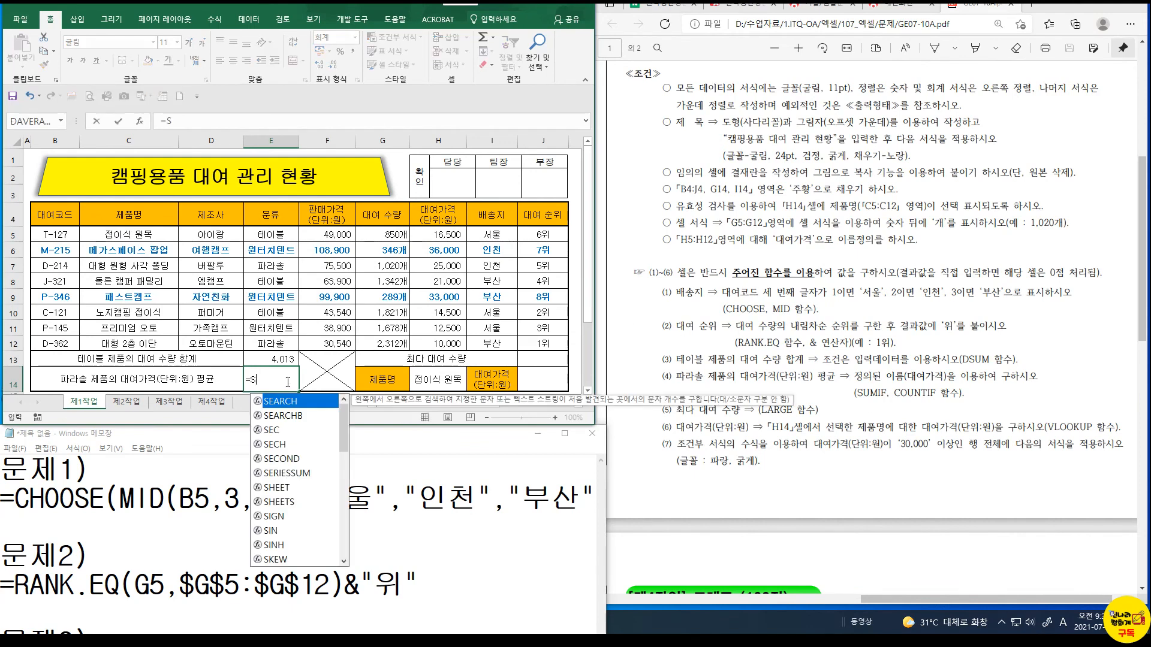
pyautogui.write('UMIF(')
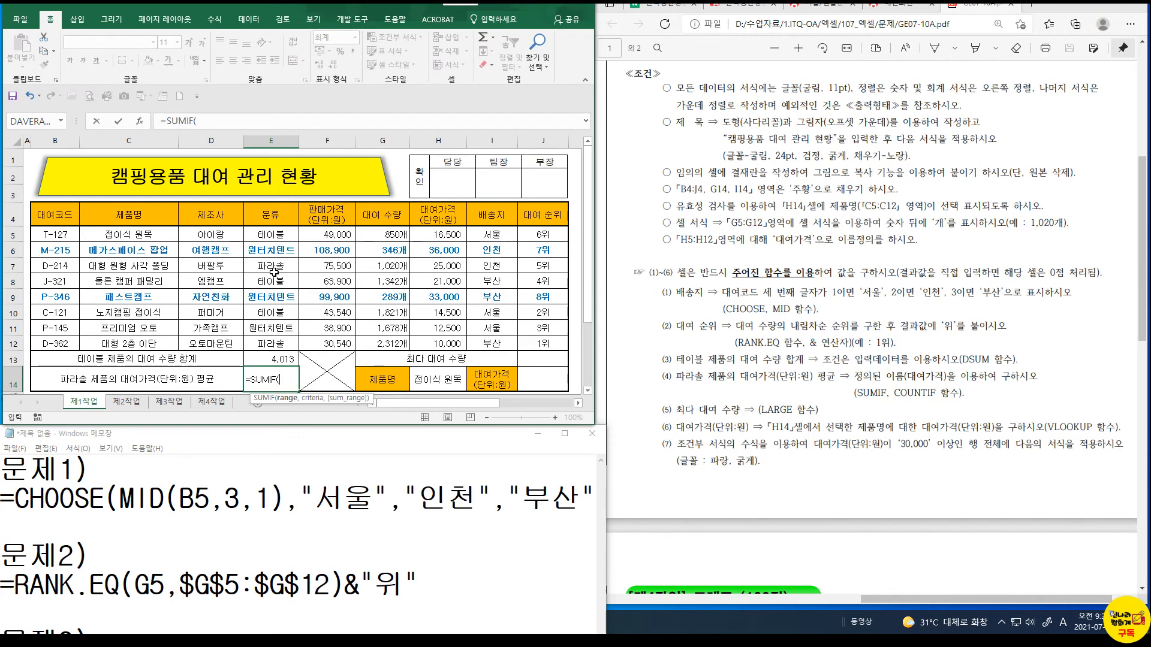
pyautogui.write('D')
pyautogui.press('BackSpace')
pyautogui.press('BackSpace')
pyautogui.press('BackSpace')
pyautogui.write('qja,mw,qja')
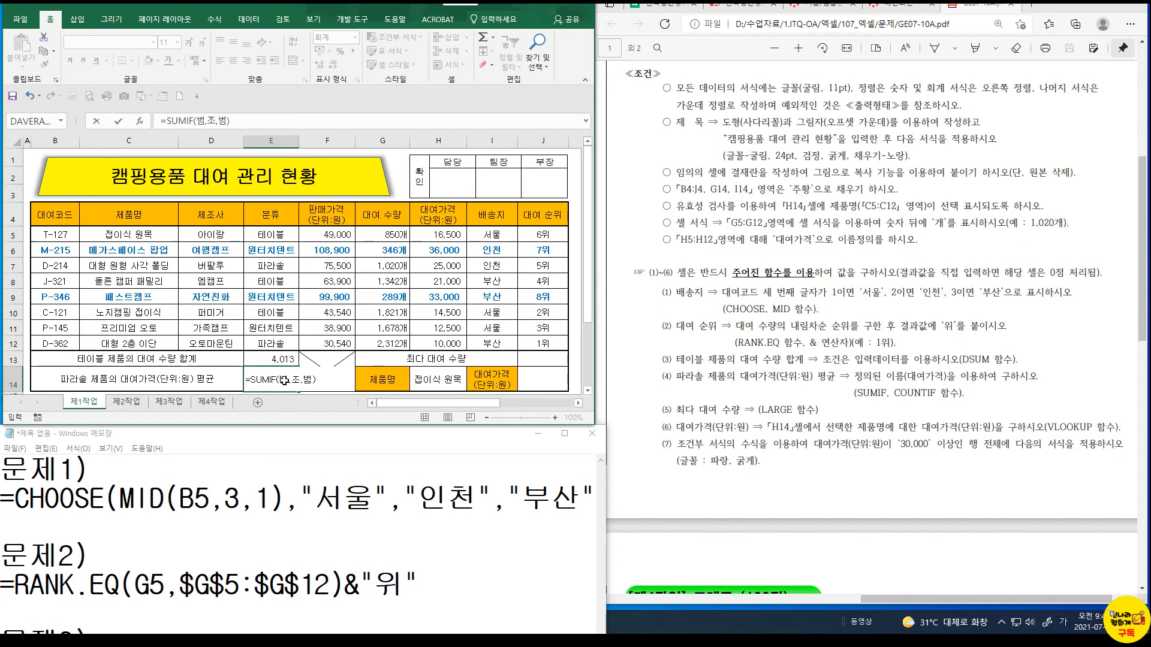
pyautogui.press('Escape')
# Switch to Notepad and write the heading 문제4) at the very beginning of the notes, above 문제1)
pyautogui.click(270, 458)
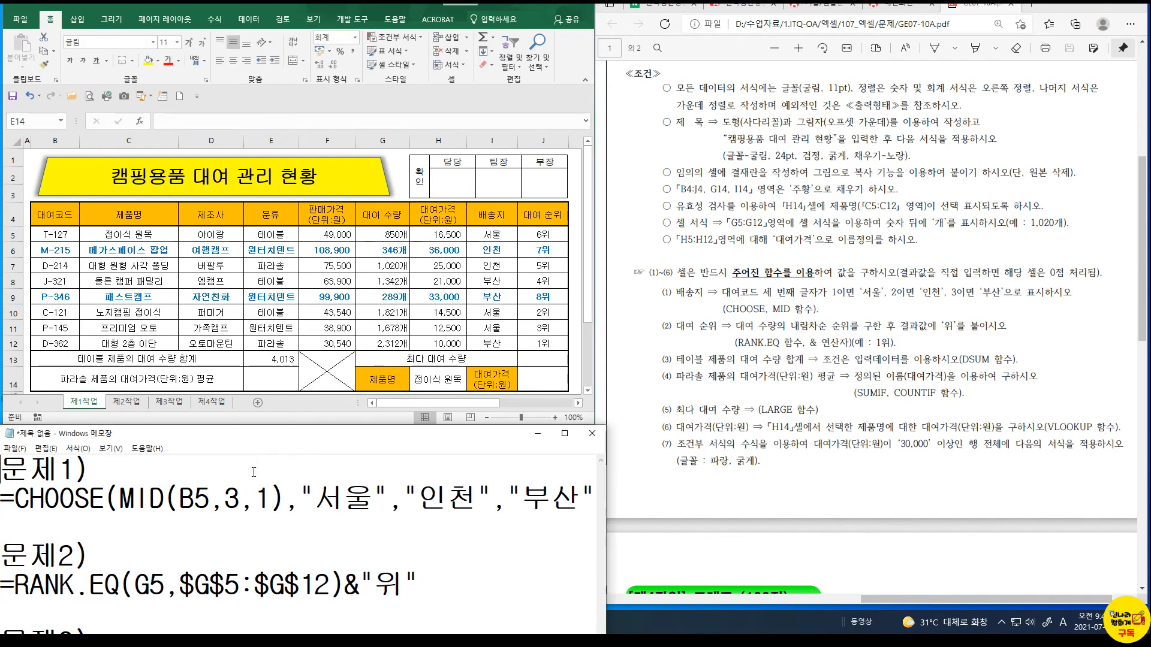
pyautogui.scroll(1, 271, 457)
pyautogui.click(93, 482)
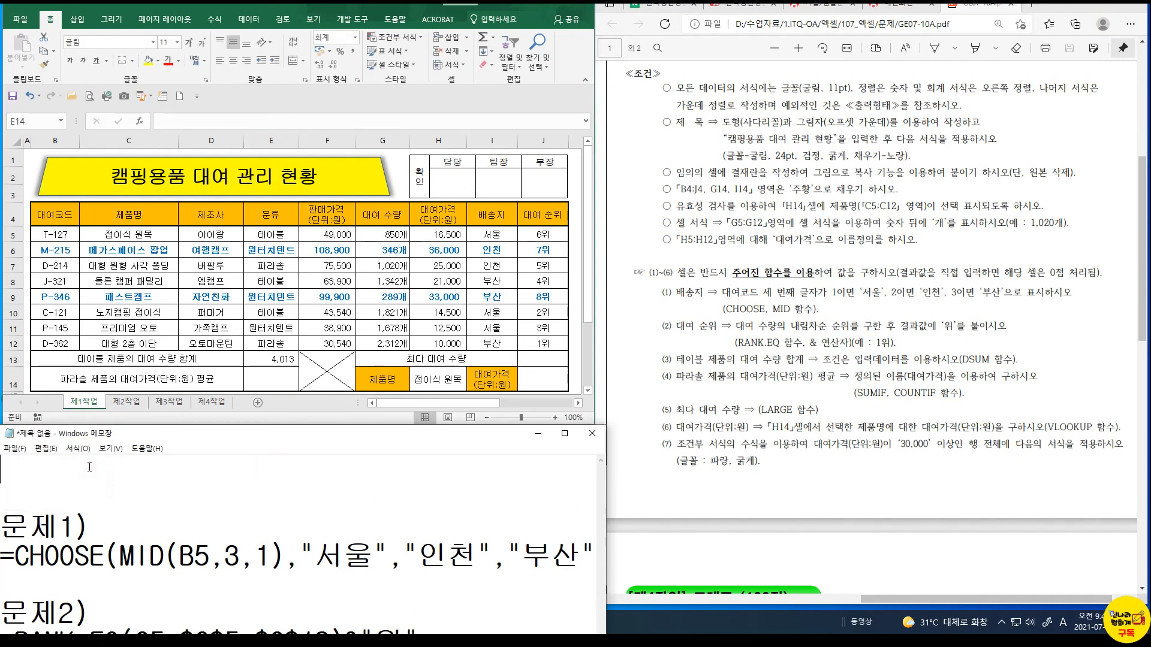
pyautogui.write('ANSW')
pyautogui.press('BackSpace')
pyautogui.press('BackSpace')
pyautogui.press('BackSpace')
pyautogui.press('BackSpace')
pyautogui.write('문제4)')
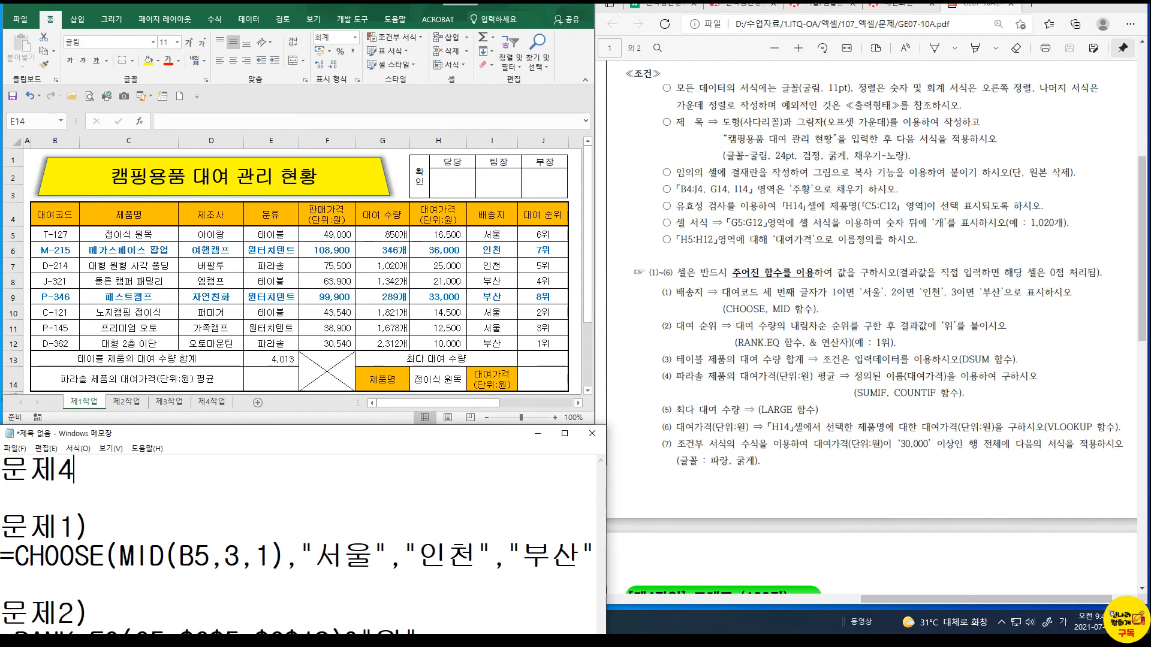
# Write the syntax outline =SUMIF(범,조,범) on the line below the 문제4) heading
pyautogui.press('Return')
pyautogui.write('=ㄴ')
pyautogui.press('BackSpace')
pyautogui.press('Hangul')
pyautogui.write('SUMIF(')
pyautogui.press('Hangul')
pyautogui.write('범,ㅈㅗ,범)')
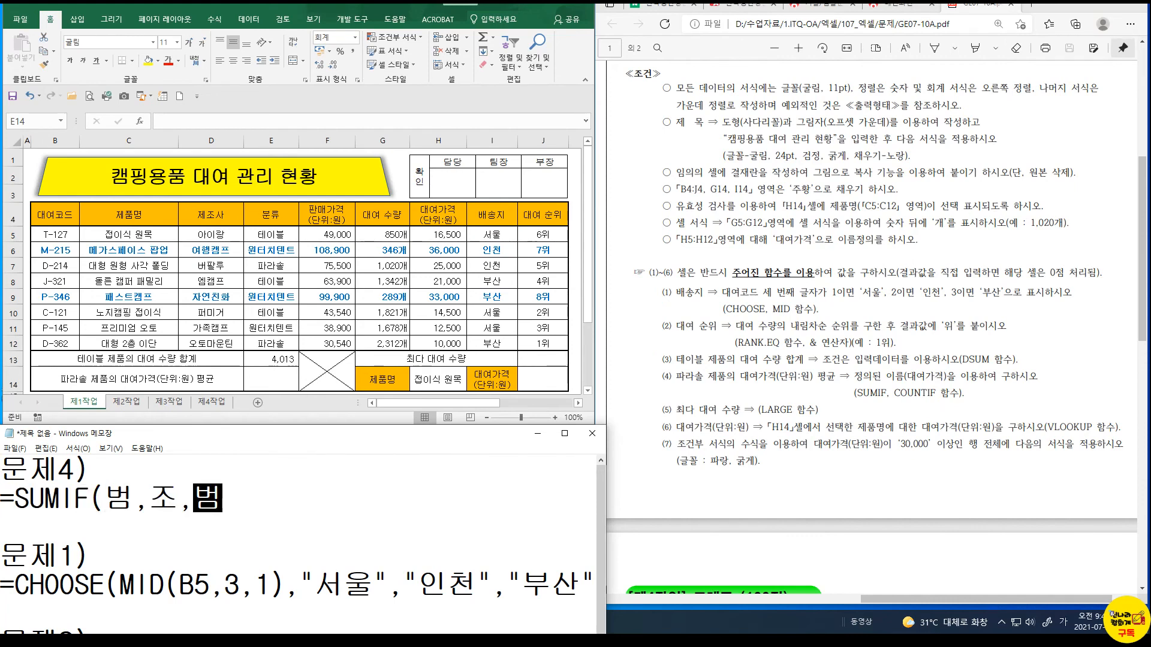
# Rename the SUMIF outline's first range placeholder 조범 and its last range placeholder 총범
pyautogui.click(108, 503)
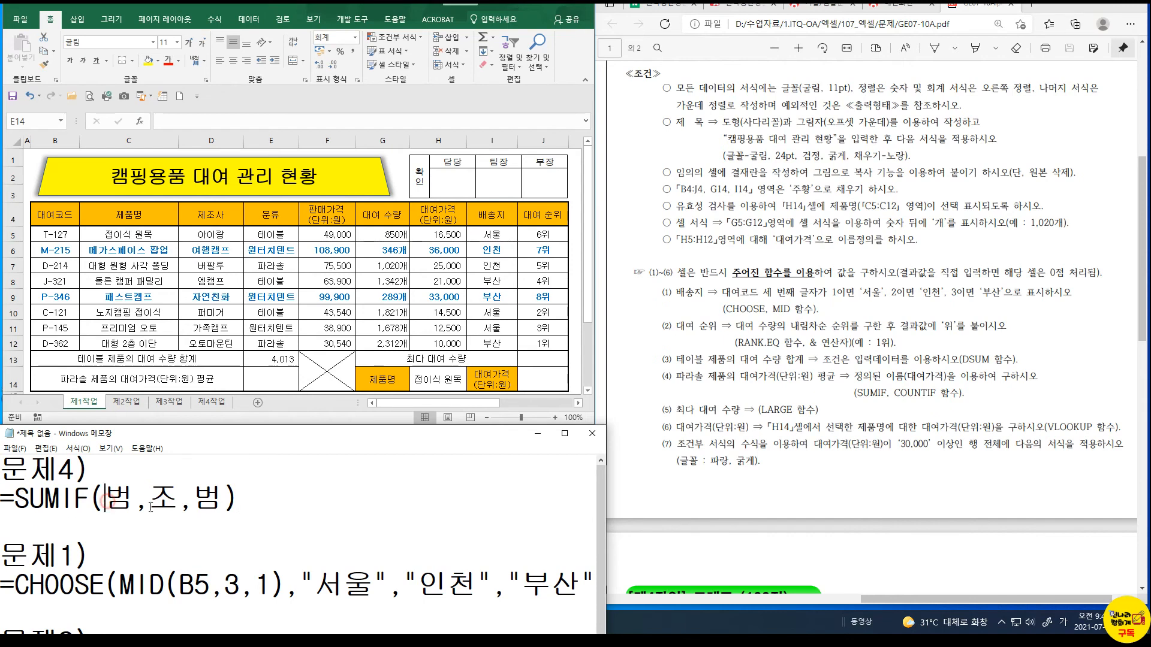
pyautogui.write('조')
pyautogui.click(221, 503)
pyautogui.write('총')
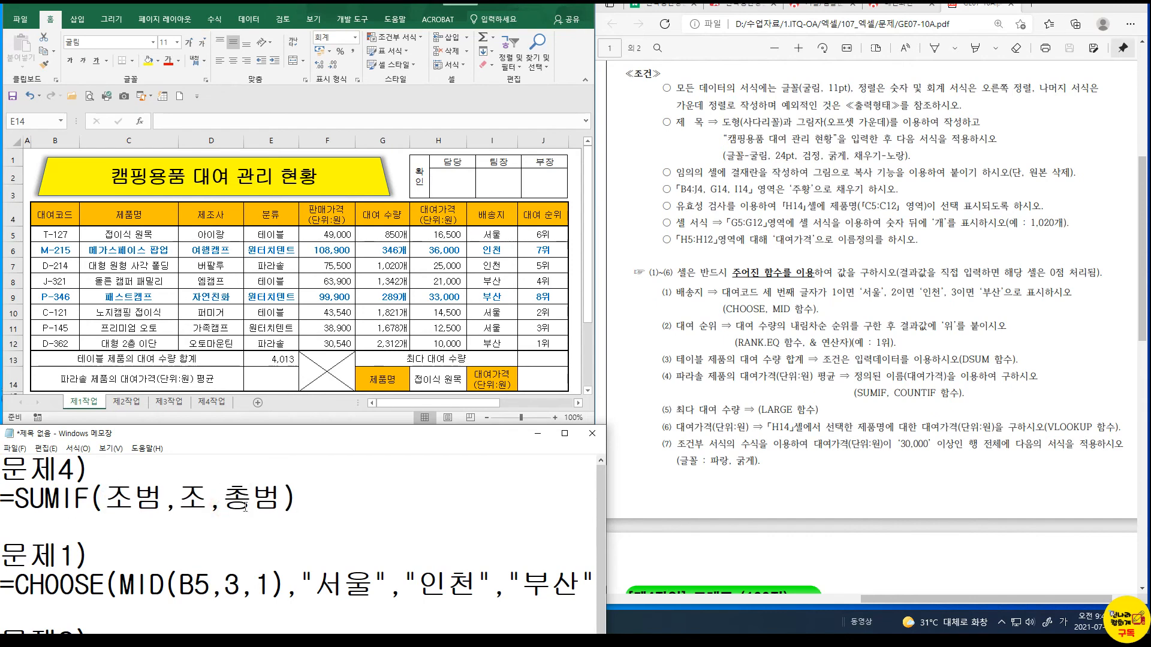
# Append the division /COUNTIF(조범,조) to the end of the noted SUMIF outline
pyautogui.click(341, 502)
pyautogui.write('/ㅊ')
pyautogui.press('BackSpace')
pyautogui.press('Hangul')
pyautogui.write('COUNIT')
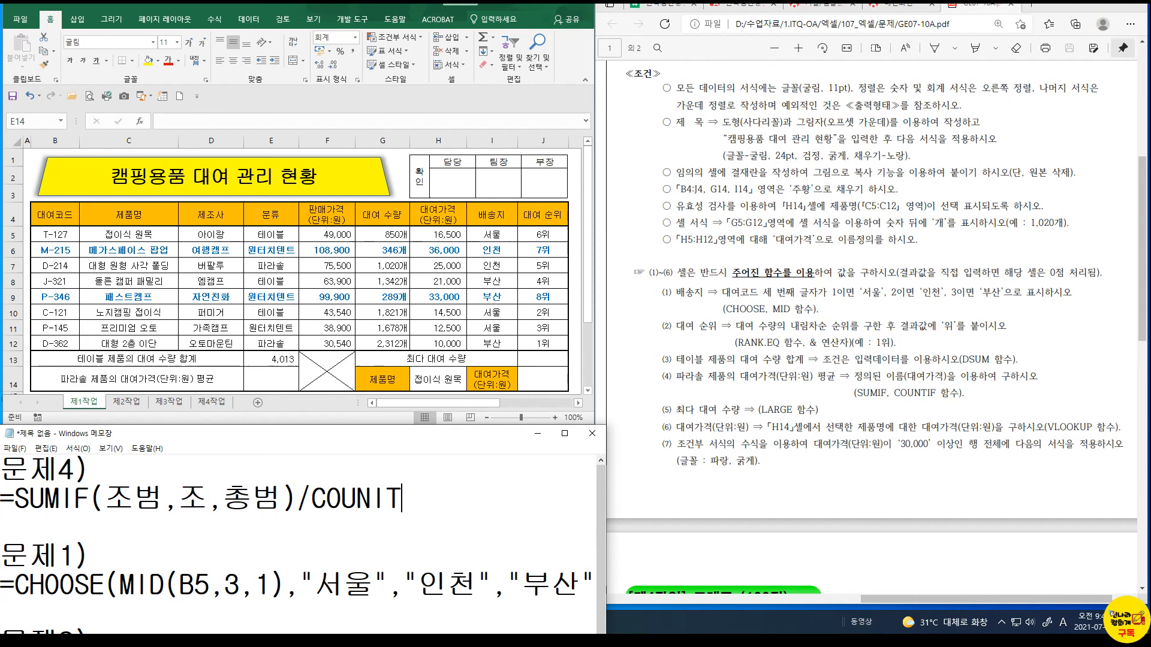
pyautogui.press('BackSpace')
pyautogui.write('F')
pyautogui.press('BackSpace')
pyautogui.press('BackSpace')
pyautogui.write('TIF(범,조)')
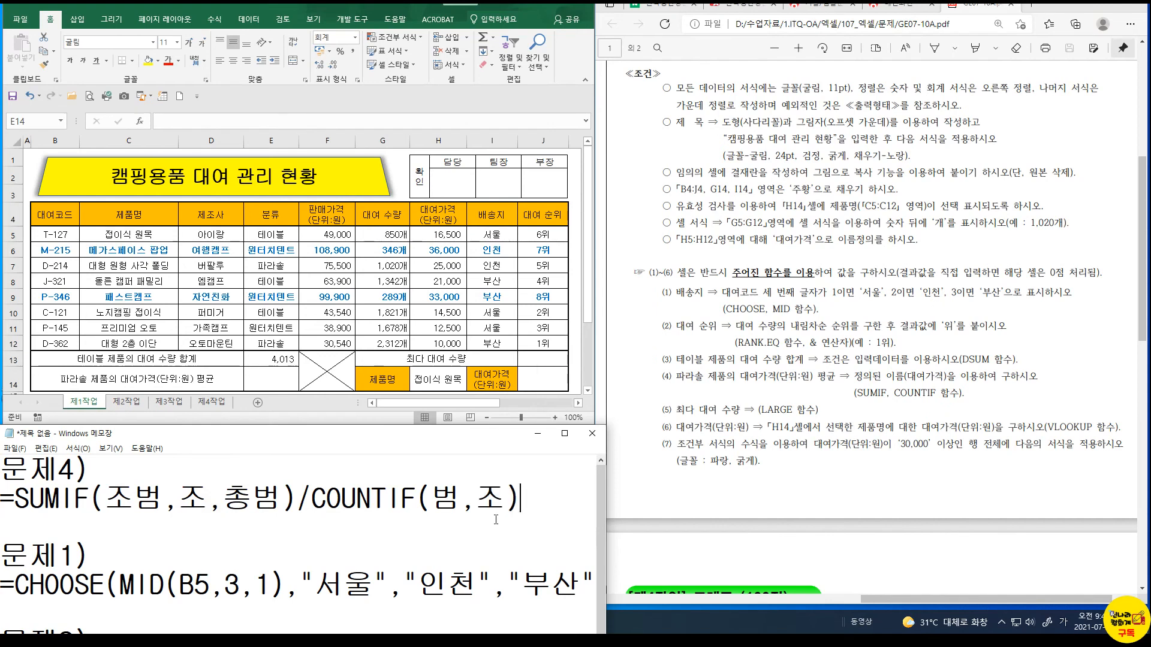
pyautogui.click(441, 495)
pyautogui.write('조')
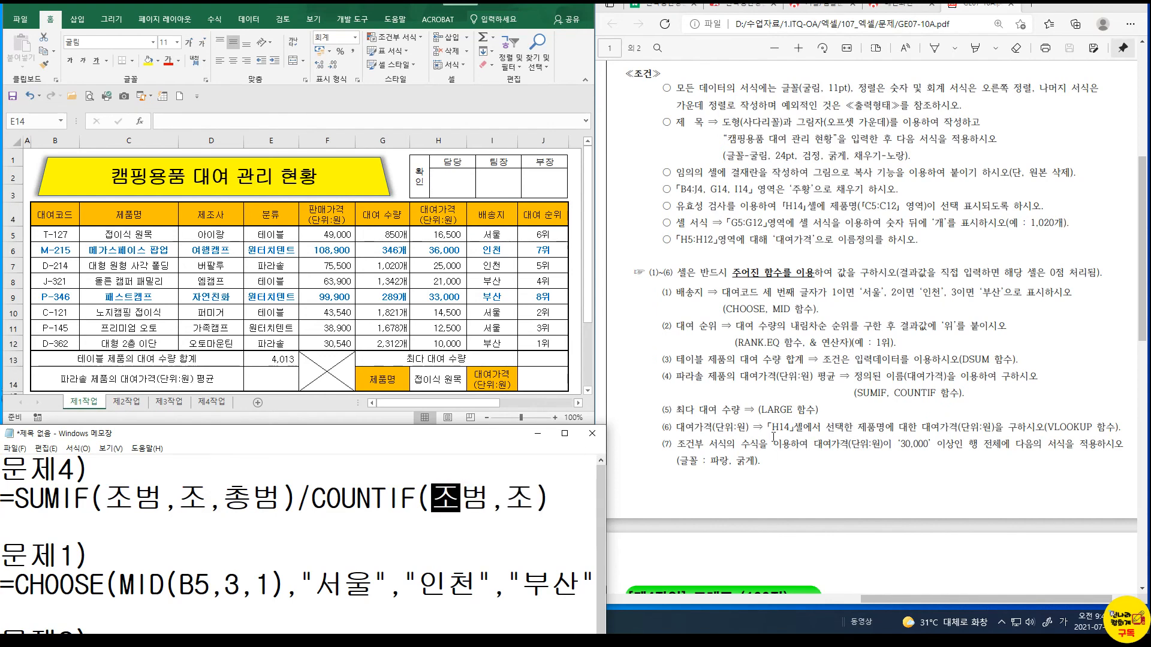
# Replace the SUMIF criteria placeholder 조 with "파라솔" in the noted formula
pyautogui.doubleClick(193, 498)
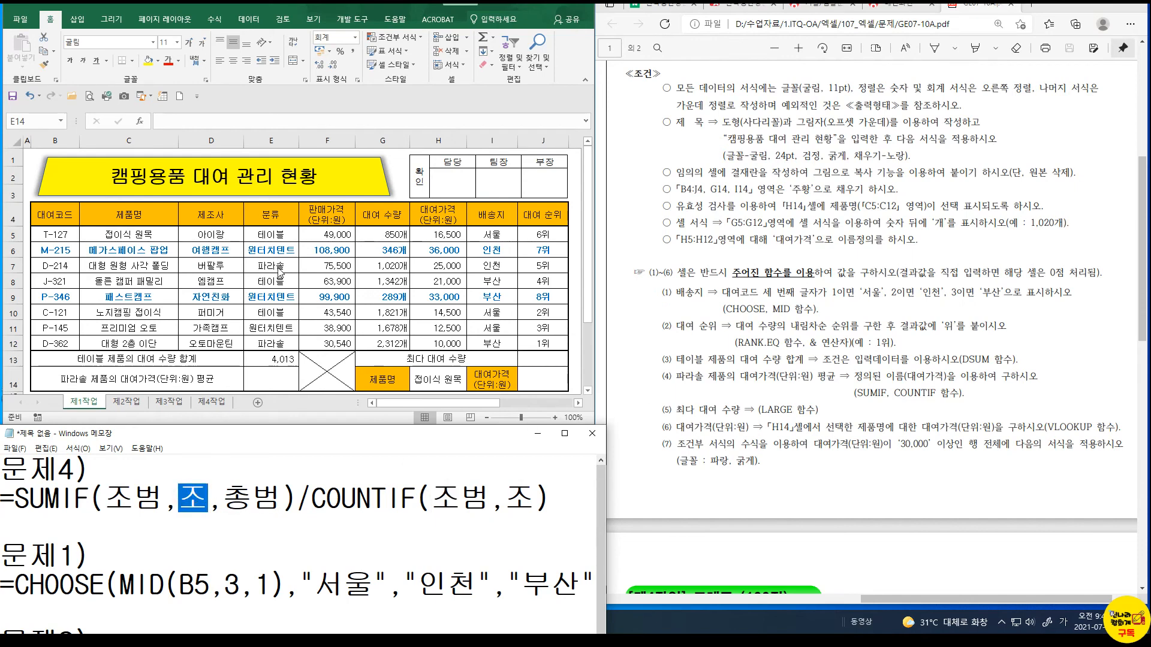
pyautogui.write('"파랏')
pyautogui.write('솔"')
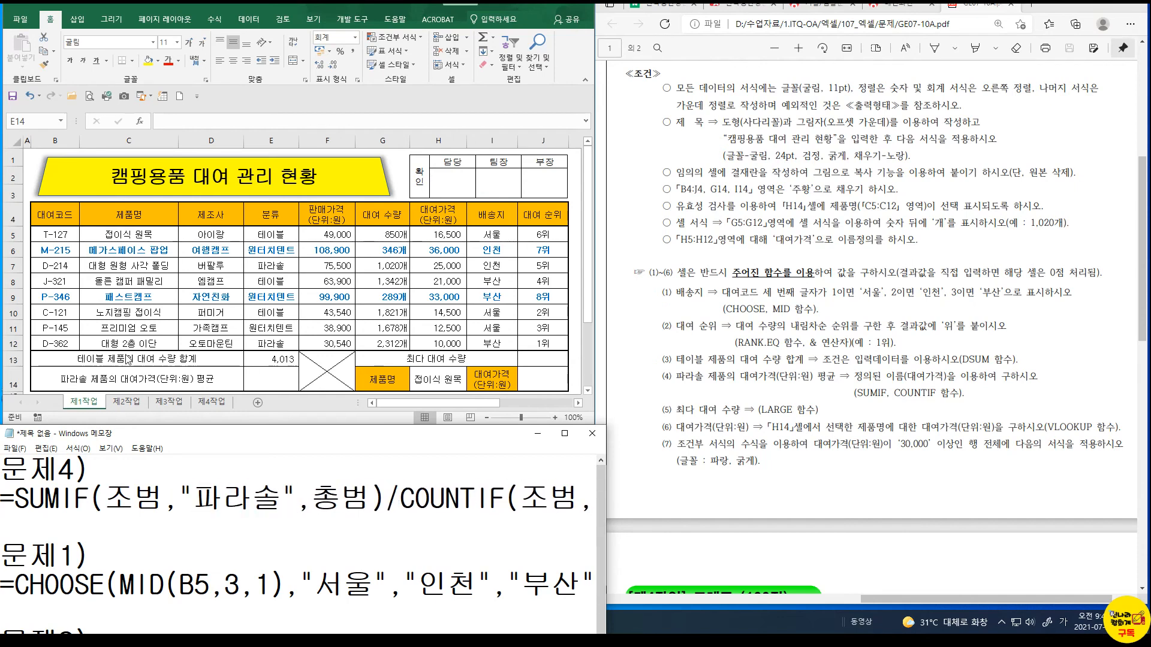
# Replace the SUMIF condition range placeholder 조범 with E5:E12
pyautogui.moveTo(106, 497); pyautogui.dragTo(163, 497)
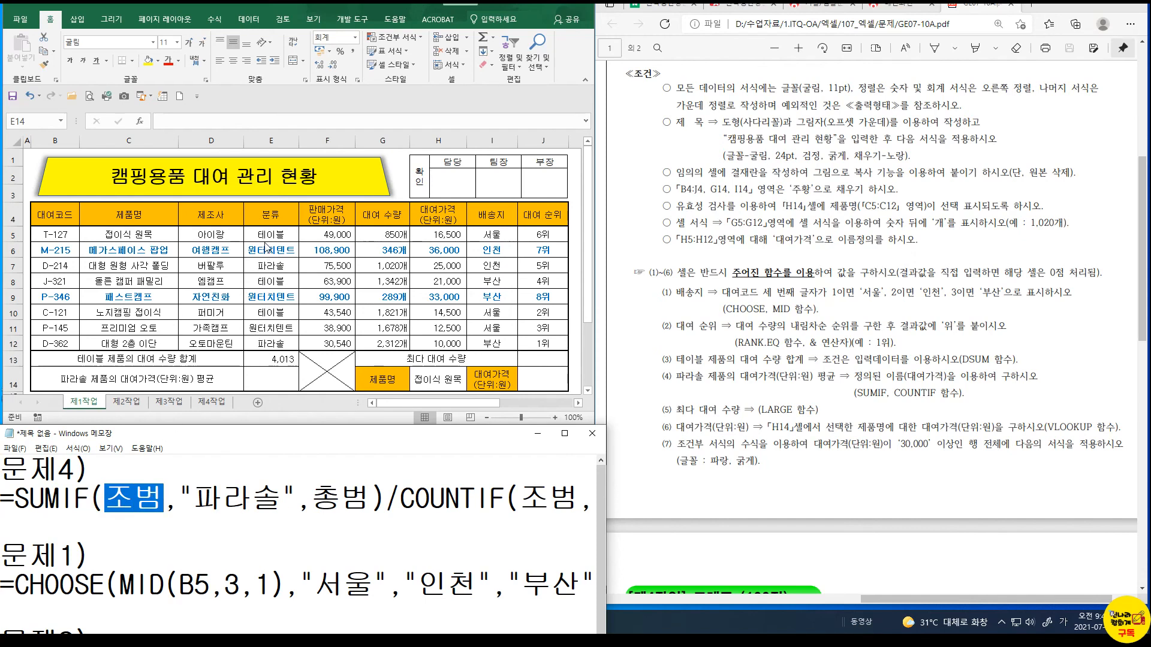
pyautogui.write('ㄷ')
pyautogui.press('BackSpace')
pyautogui.press('Hangul')
pyautogui.write('E')
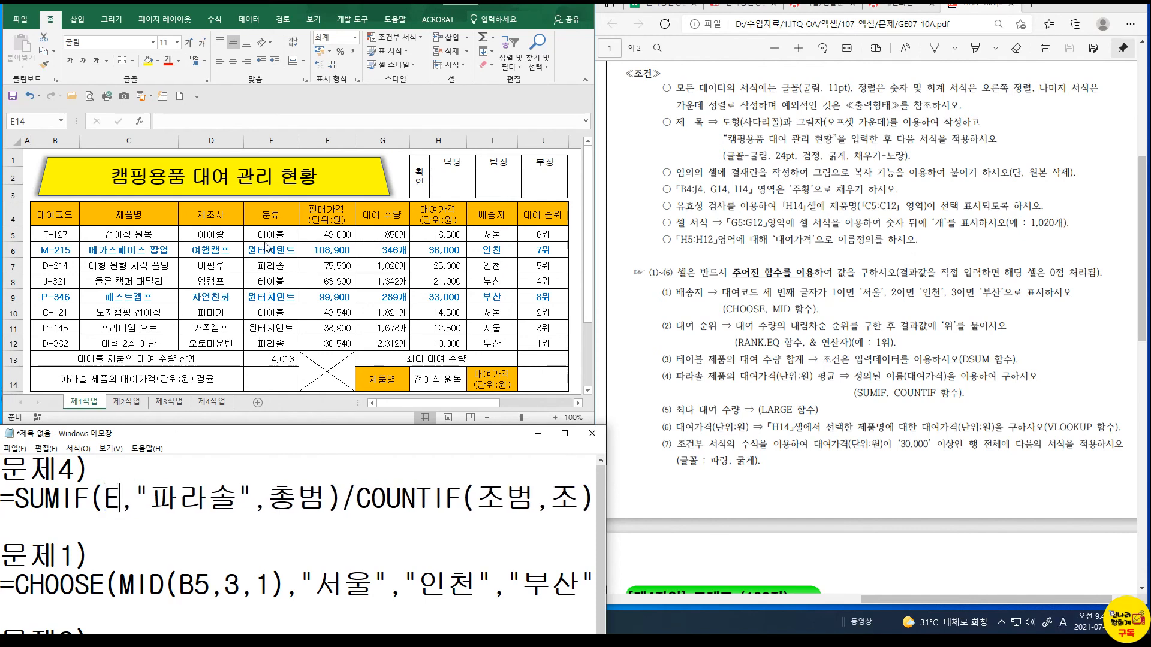
pyautogui.write('5:E')
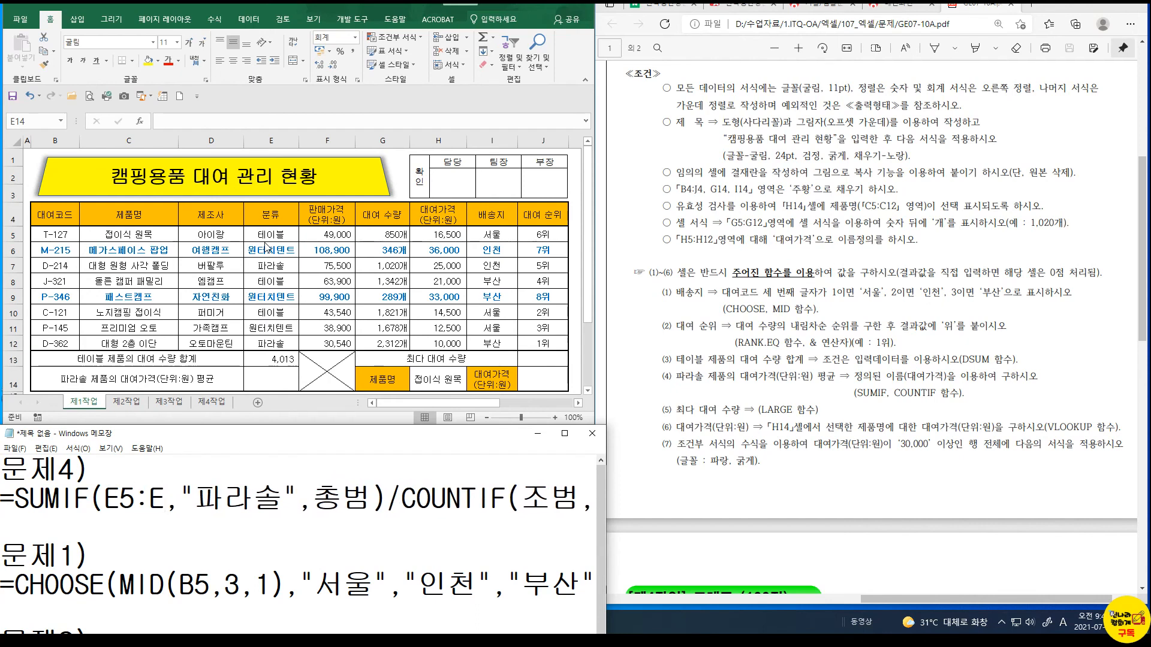
pyautogui.write('12')
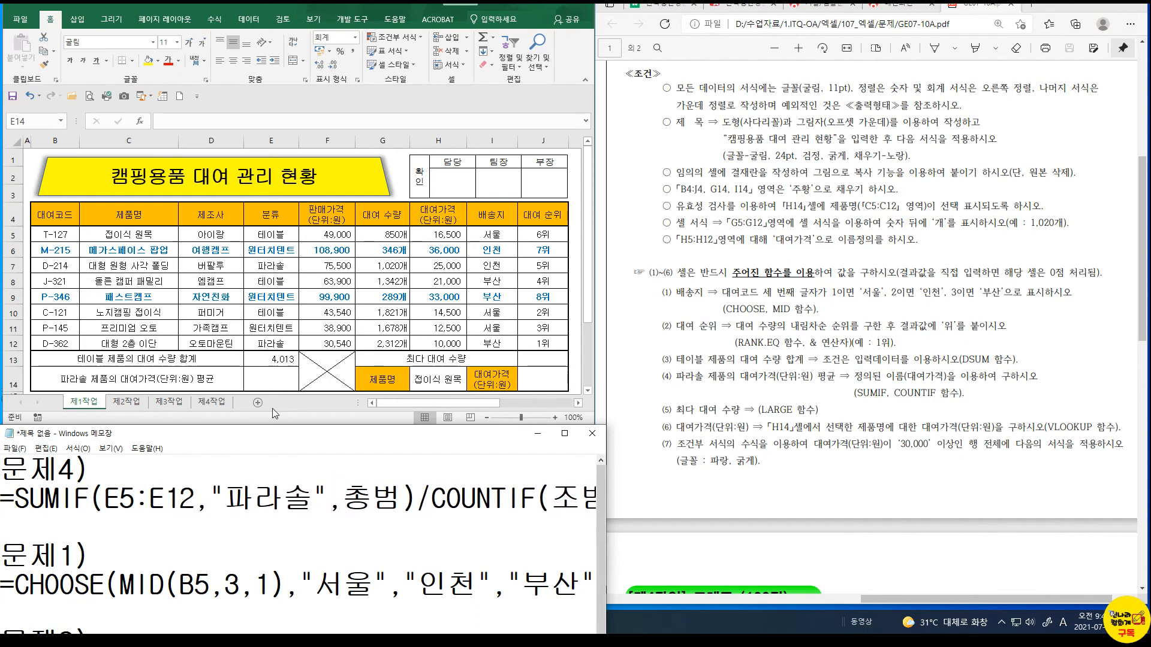
# Replace the SUMIF sum range placeholder 총범 with H5:H12
pyautogui.click(370, 526)
pyautogui.moveTo(342, 501); pyautogui.dragTo(400, 500)
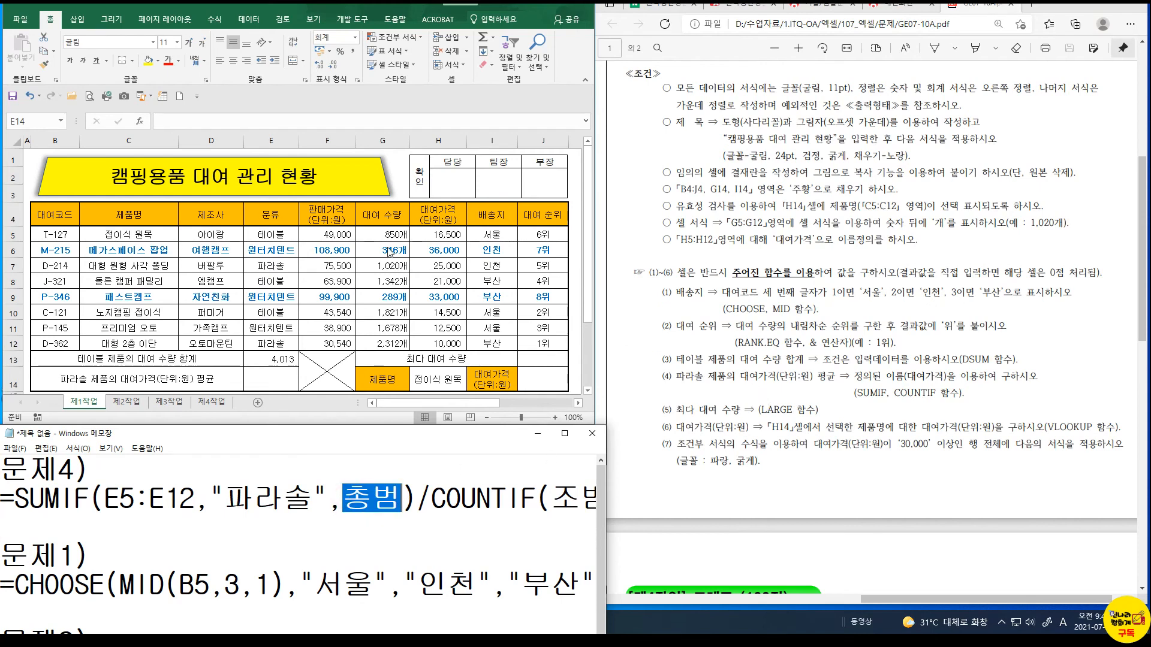
pyautogui.write('H')
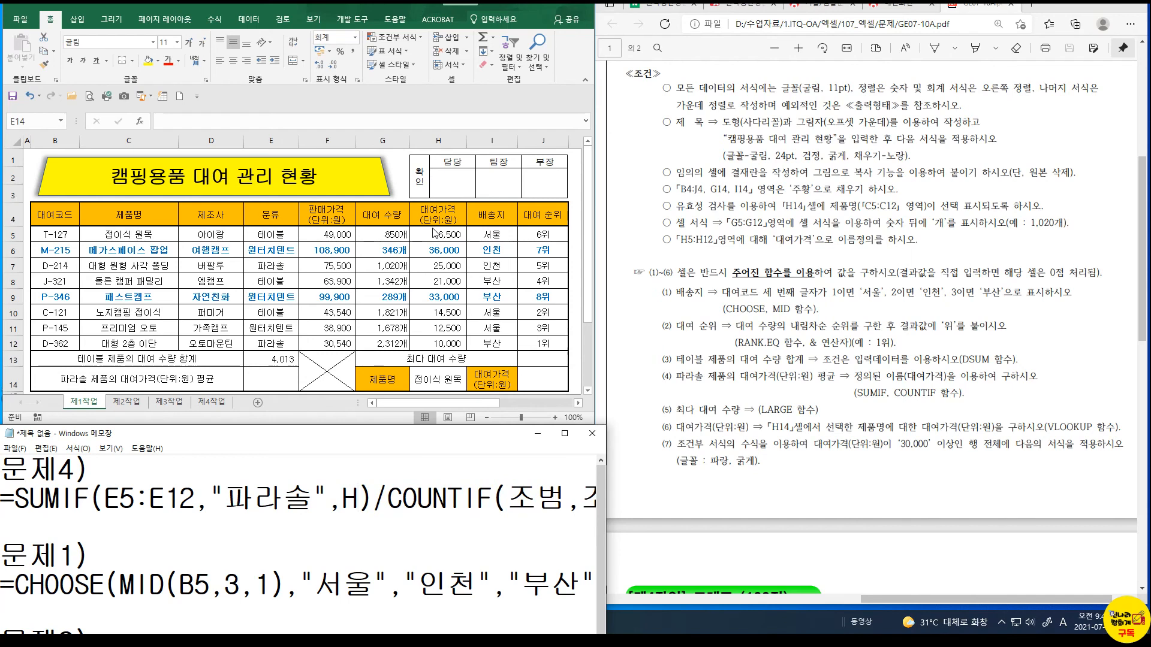
pyautogui.write('5:H12')
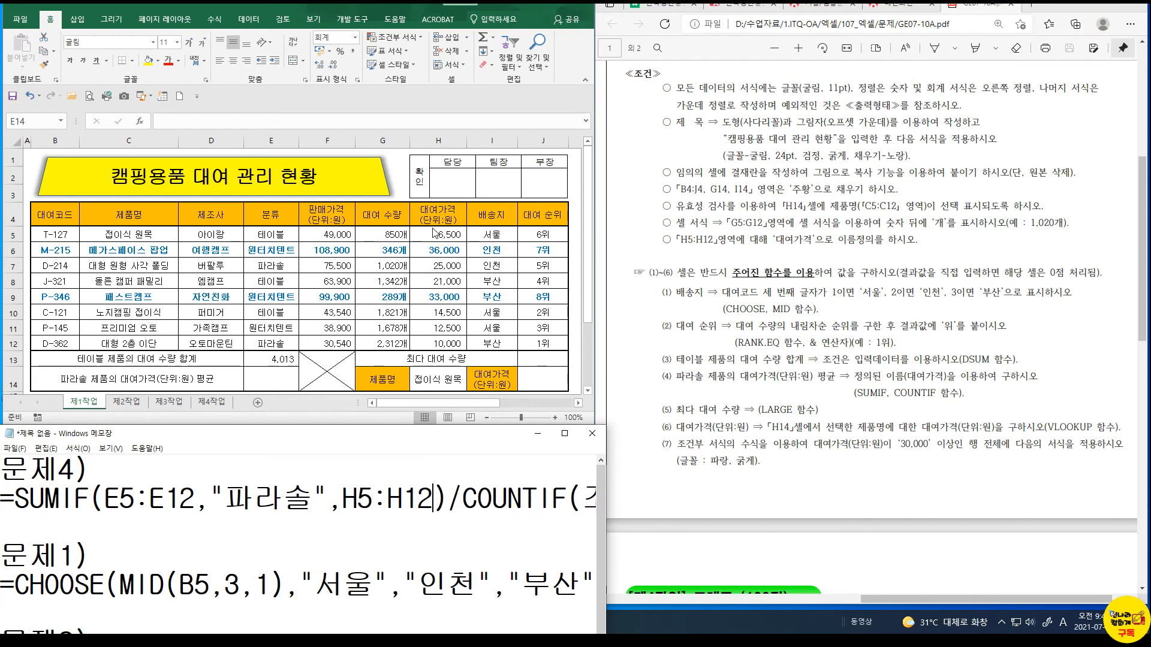
# Put the /COUNTIF part on its own line and replace its placeholders with E5:E12,"파라솔" copied from the SUMIF part
pyautogui.click(454, 506)
pyautogui.press('Return')
pyautogui.moveTo(105, 497); pyautogui.dragTo(331, 490)
pyautogui.hotkey('ctrl', 'c')
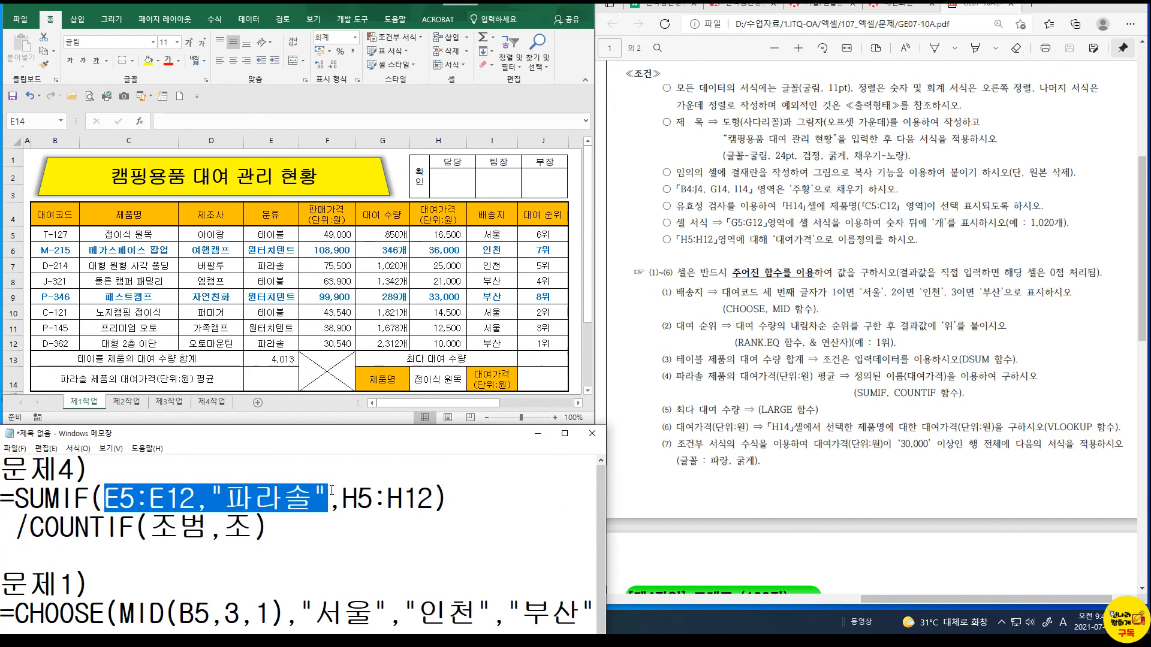
pyautogui.moveTo(150, 529); pyautogui.dragTo(253, 528)
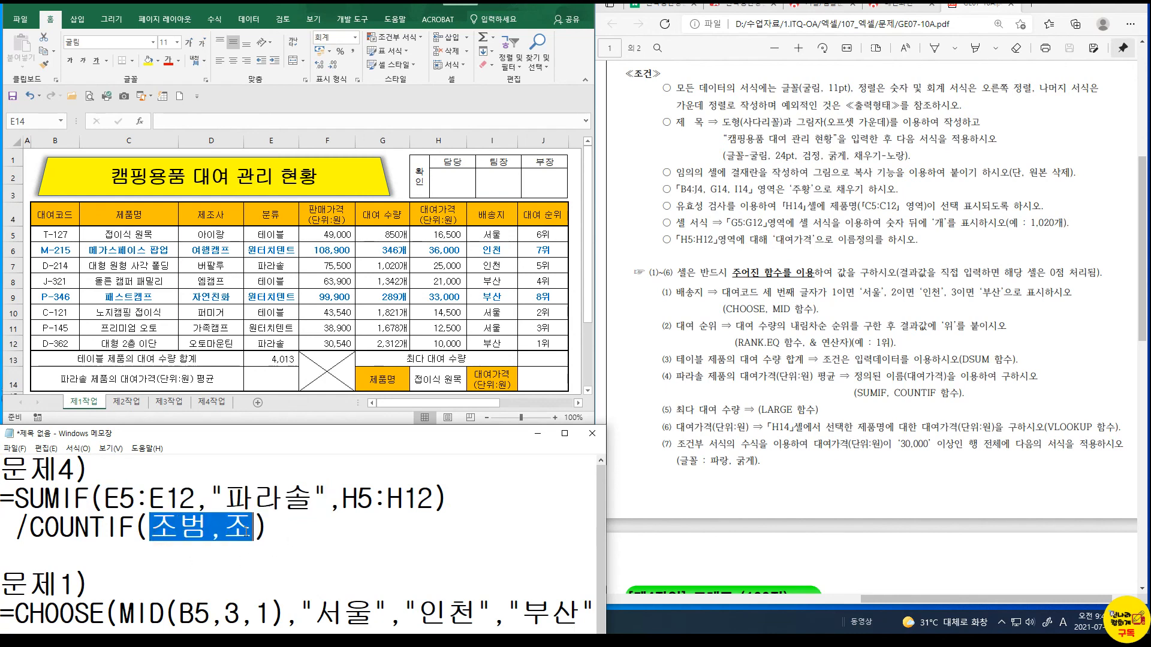
pyautogui.hotkey('ctrl', 'v')
# Enter =SUMIF(E5:E12,E7,대여가격) in E14 to total the 파라솔 rental prices, using the defined name as sum range
pyautogui.click(261, 378)
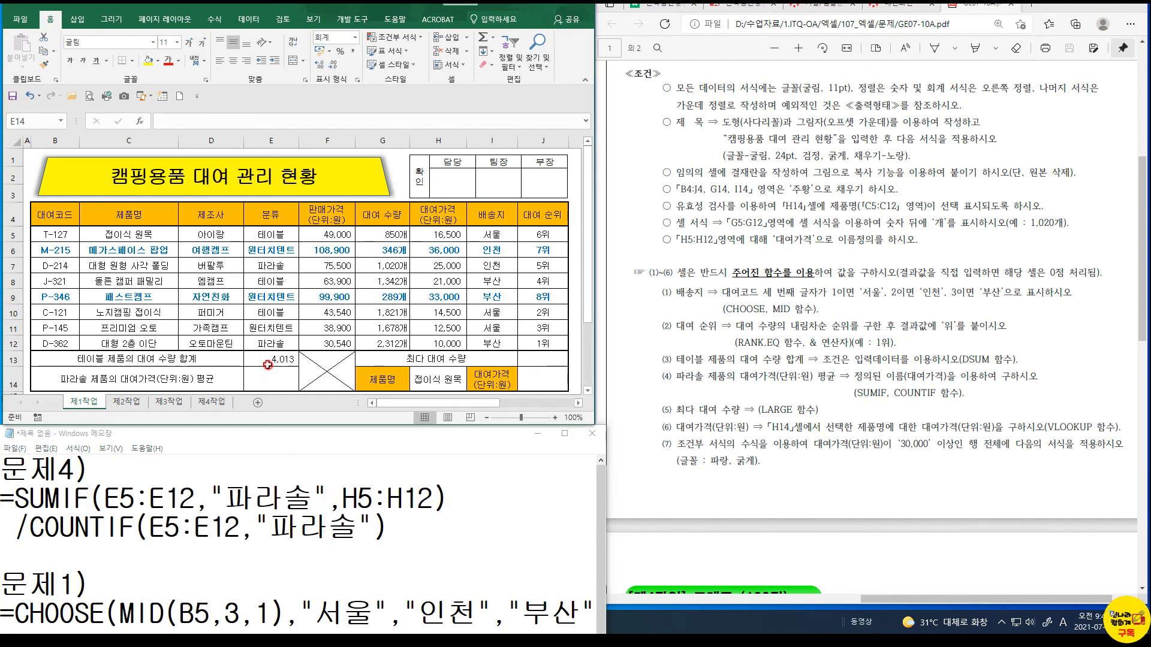
pyautogui.write('=ㄴ')
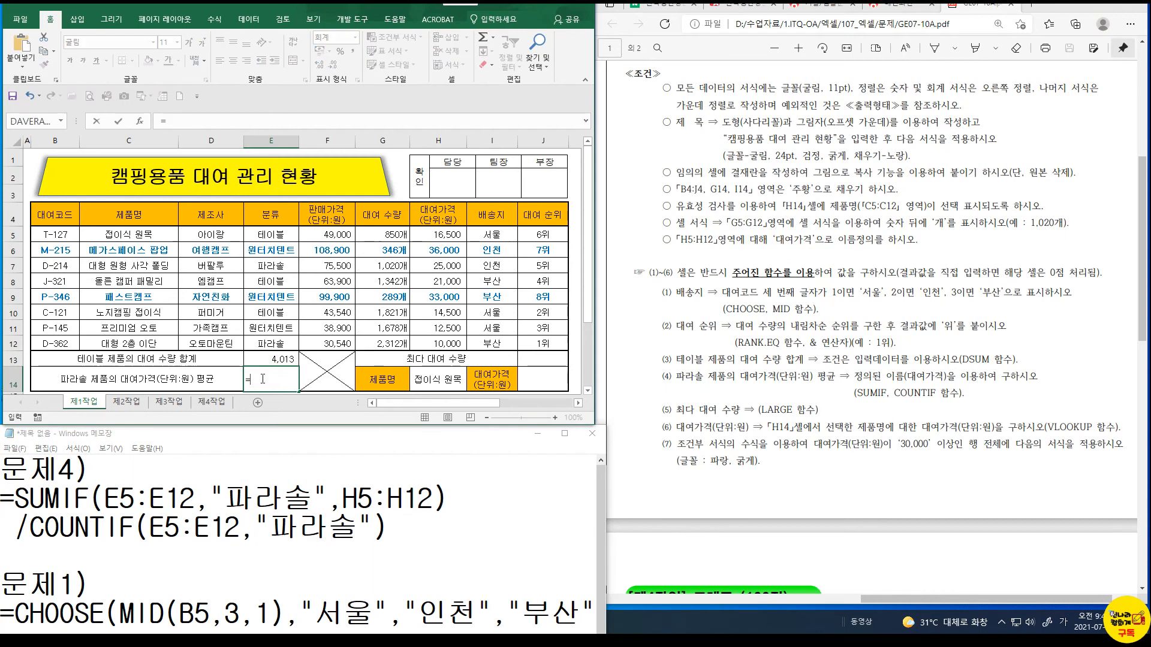
pyautogui.press('BackSpace')
pyautogui.press('Hangul')
pyautogui.write('sumif(')
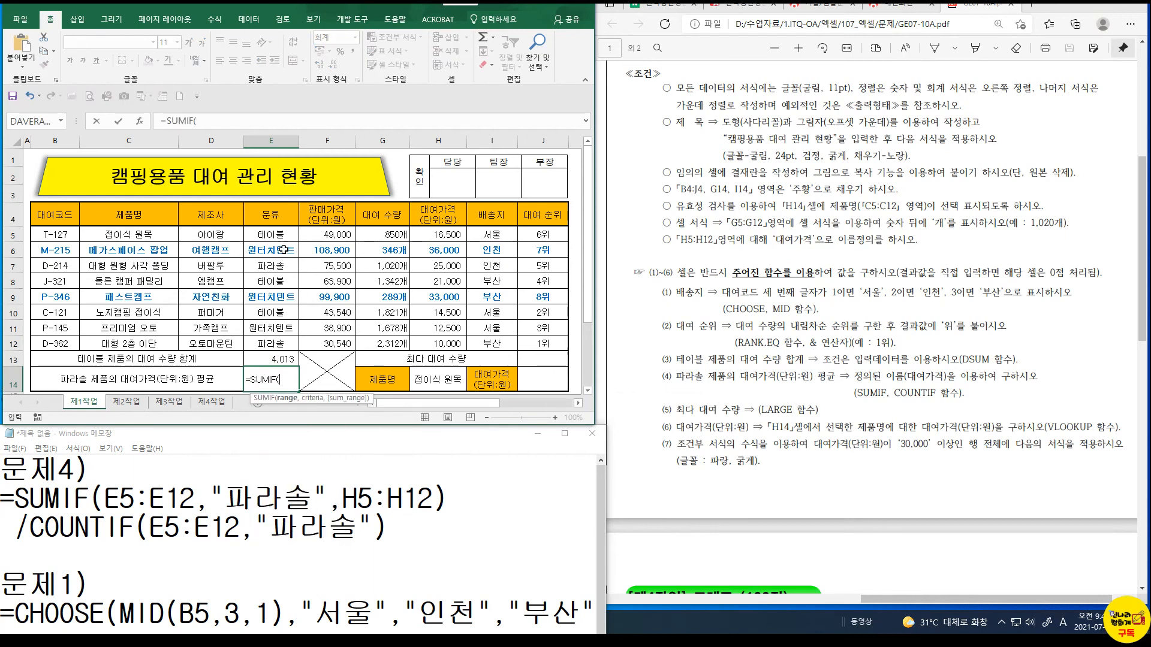
pyautogui.moveTo(273, 232); pyautogui.dragTo(273, 342)
pyautogui.write(',')
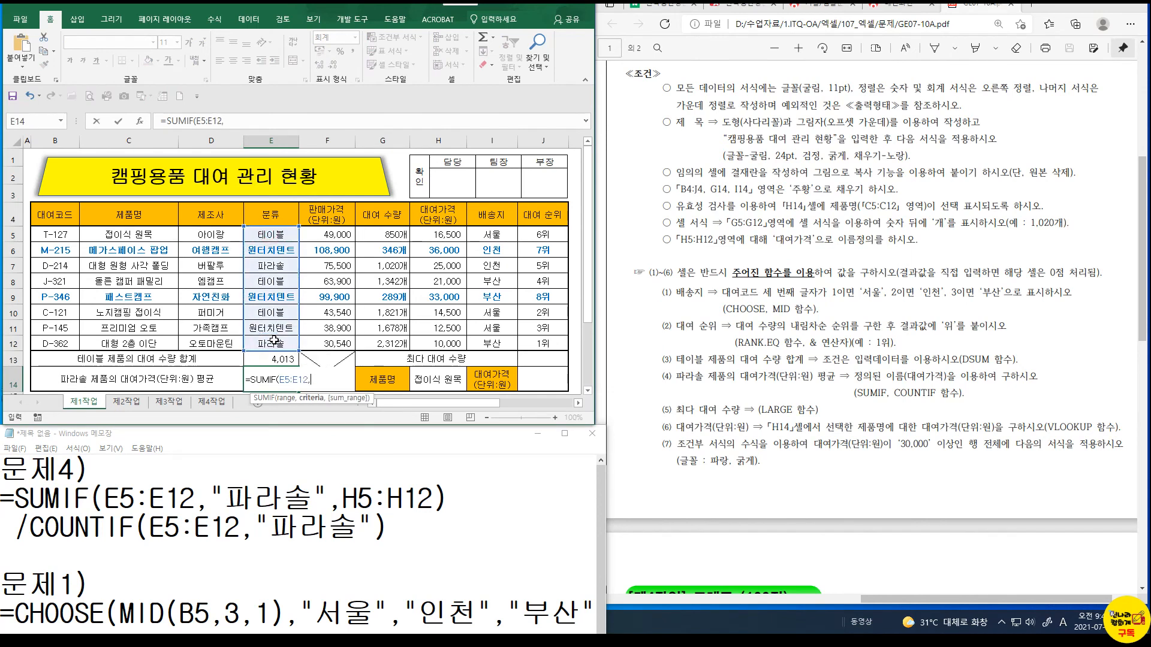
pyautogui.click(287, 265)
pyautogui.write(',')
pyautogui.moveTo(432, 234); pyautogui.dragTo(441, 343)
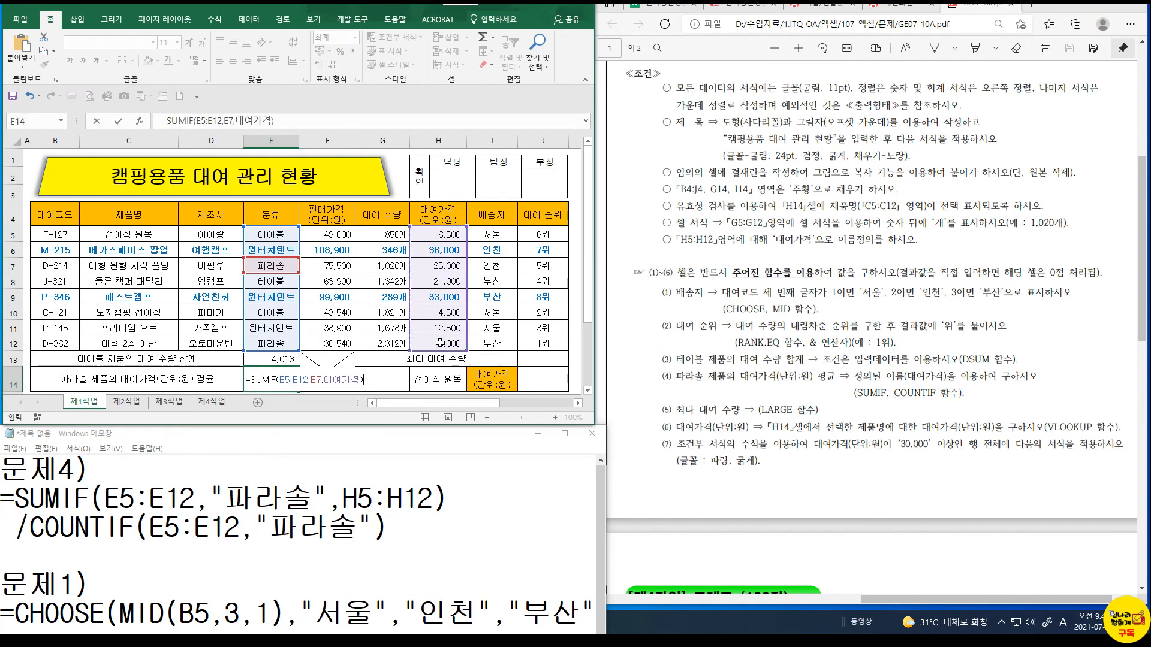
pyautogui.press('Return')
# Check the SUMIF total against the two 파라솔 rental prices by selecting H7 and H12 together
pyautogui.click(272, 361)
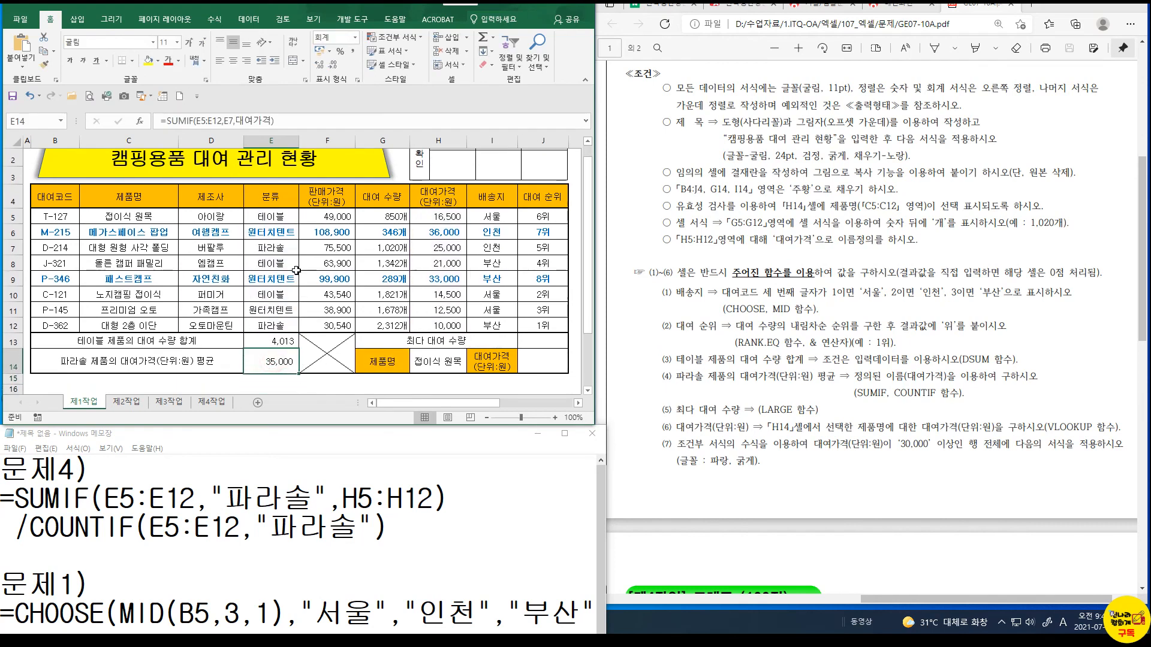
pyautogui.click(287, 251)
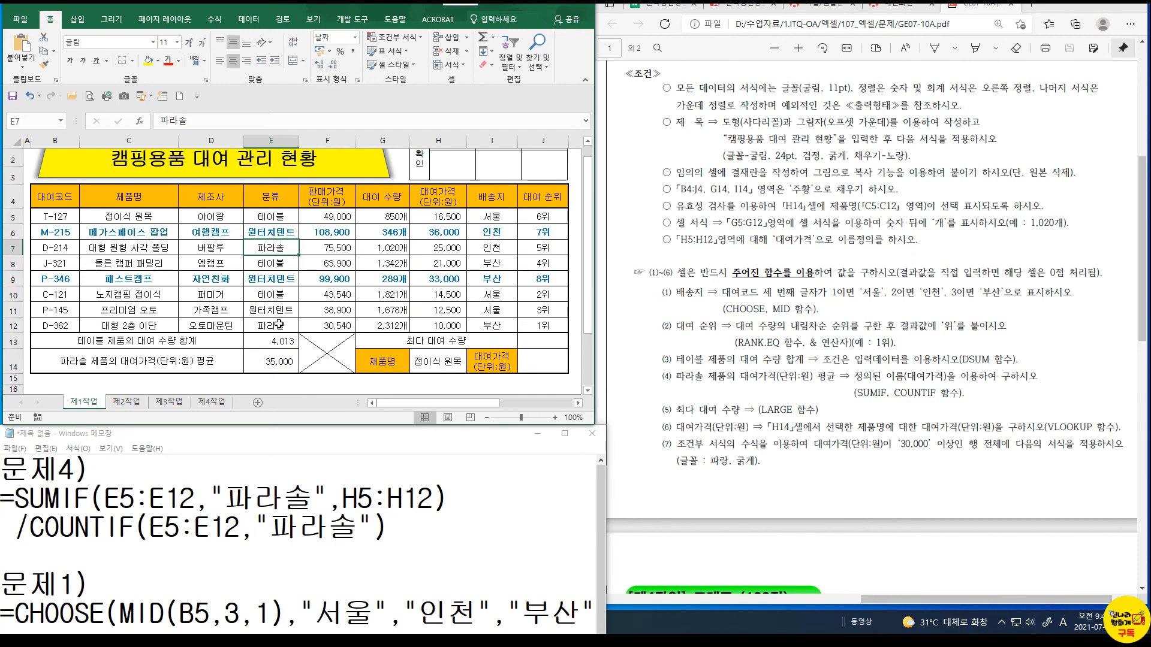
pyautogui.click(417, 247)
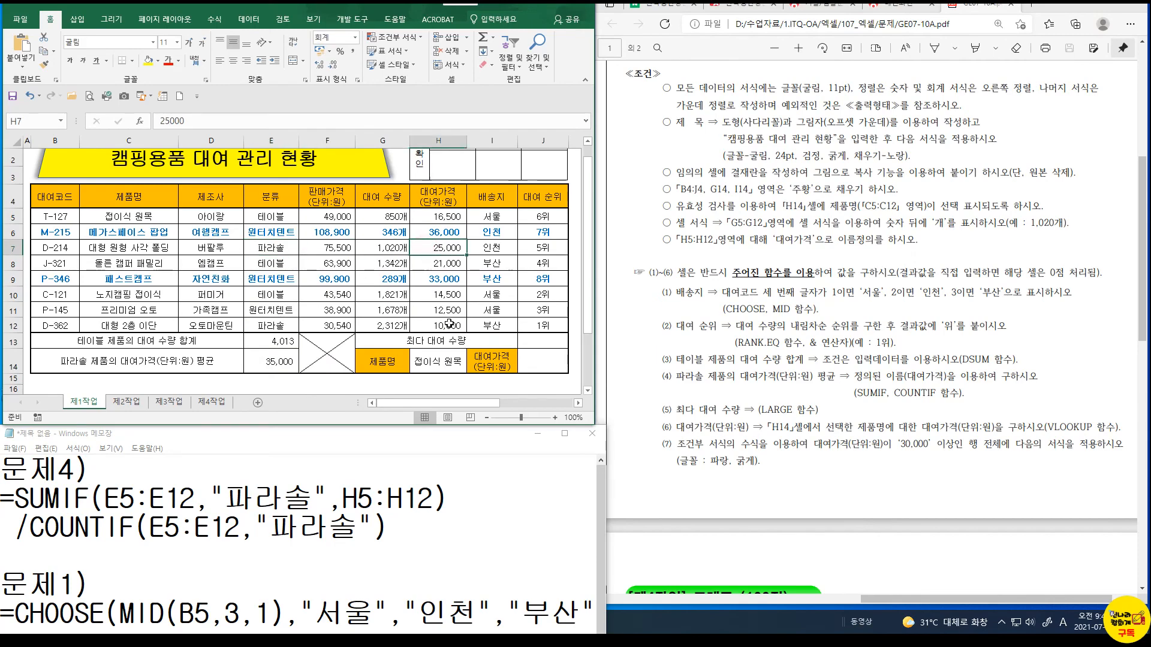
pyautogui.keyDown('ctrl'); pyautogui.click(447, 323); pyautogui.keyUp('ctrl')
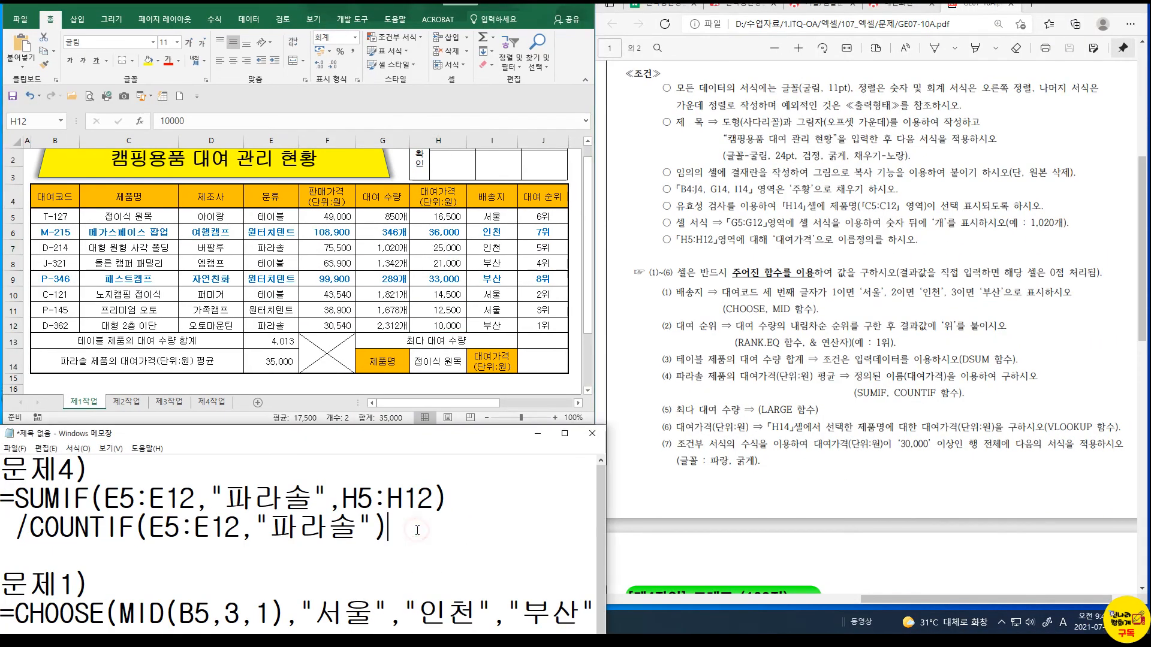
# Append /COUNTIF(E5:E12,E7) to the SUMIF formula in E14 to get the 파라솔 average rental price
pyautogui.click(279, 363)
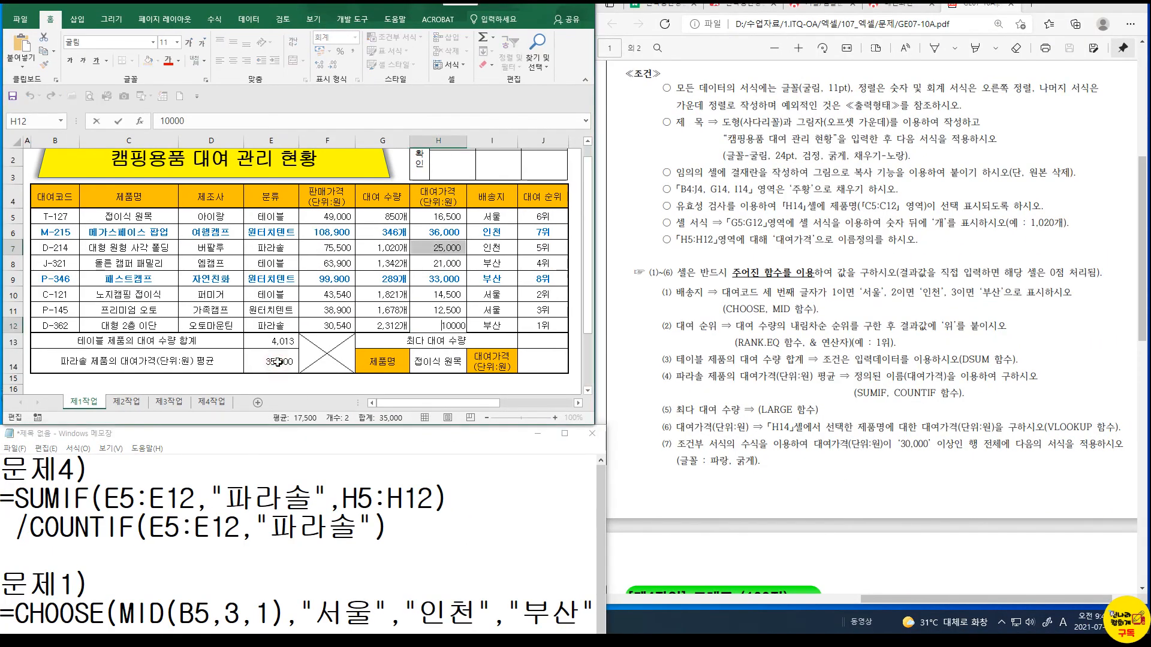
pyautogui.doubleClick(279, 361)
pyautogui.click(390, 362)
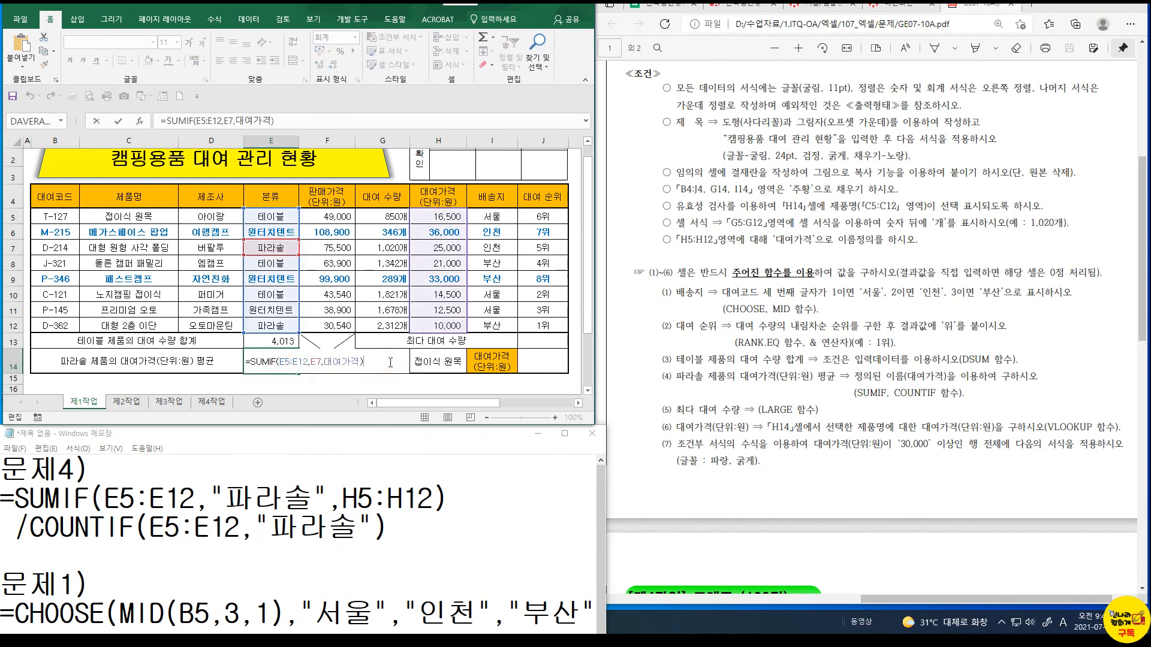
pyautogui.write('/COU')
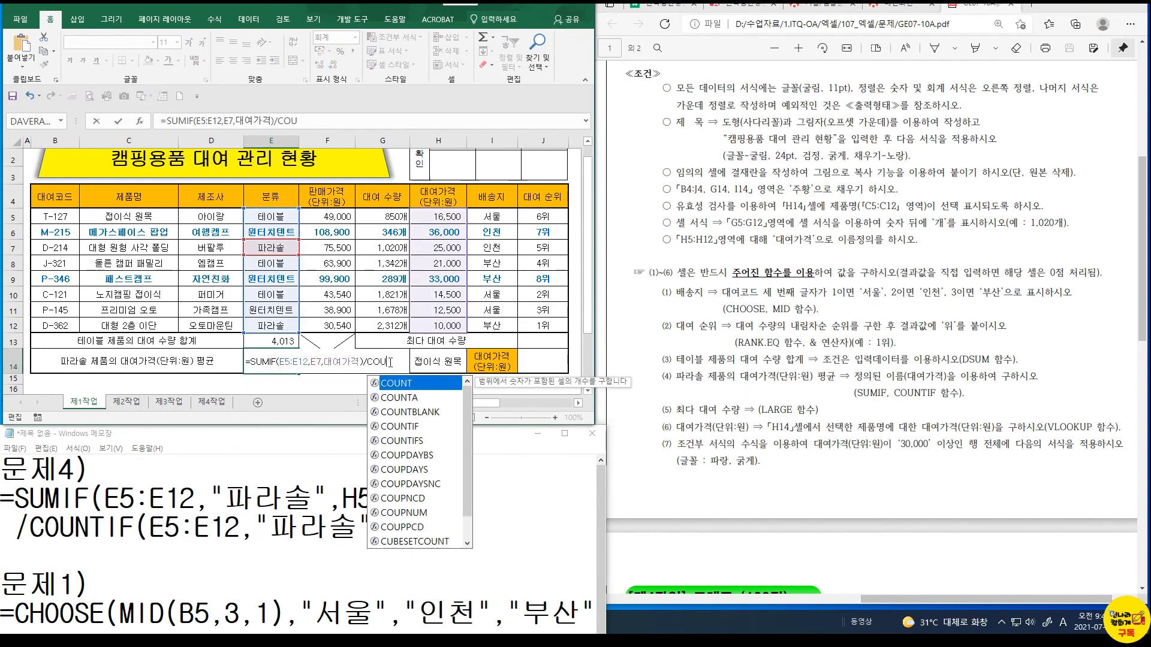
pyautogui.write('N')
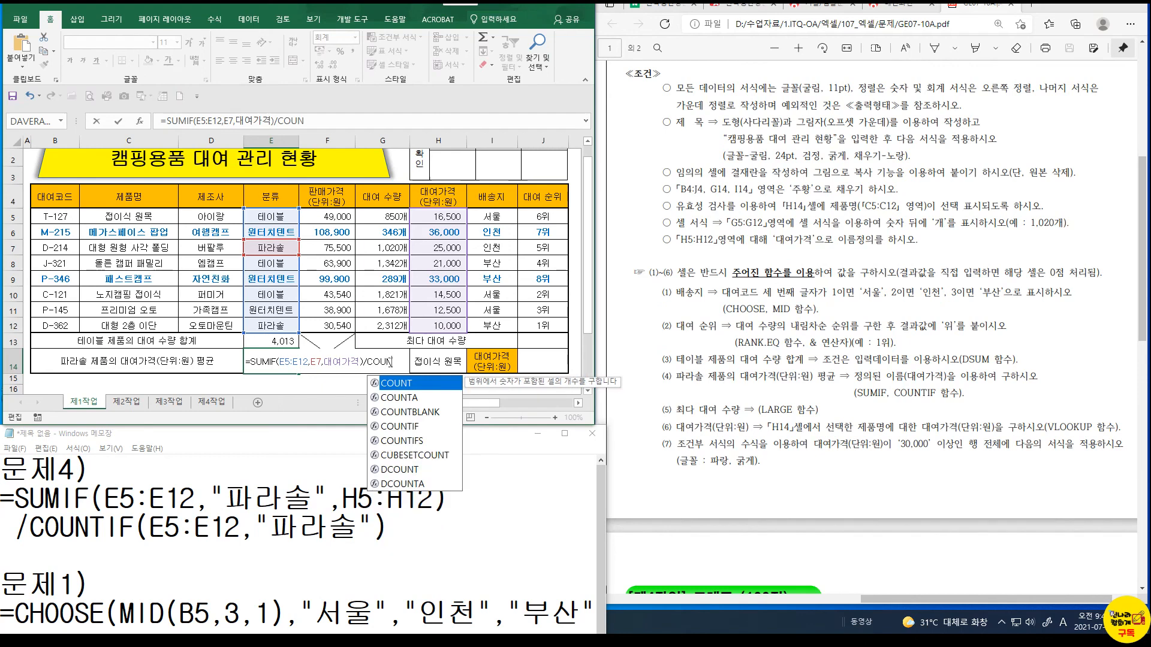
pyautogui.write('TIF(')
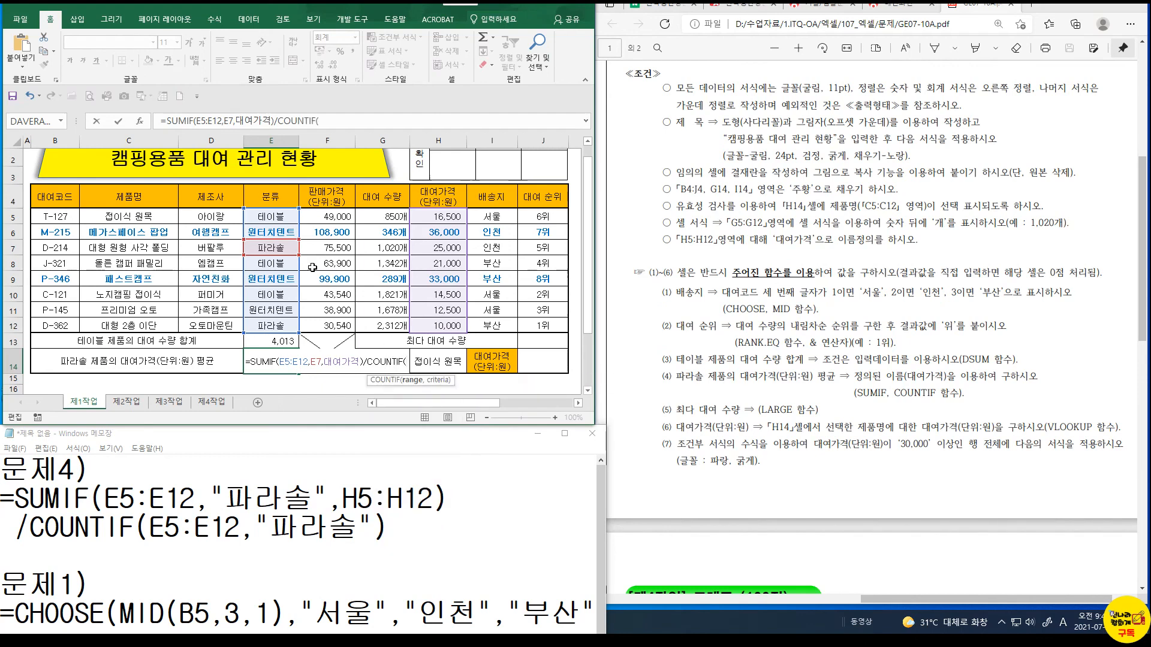
pyautogui.moveTo(270, 216); pyautogui.dragTo(270, 325)
pyautogui.write(',')
pyautogui.click(277, 247)
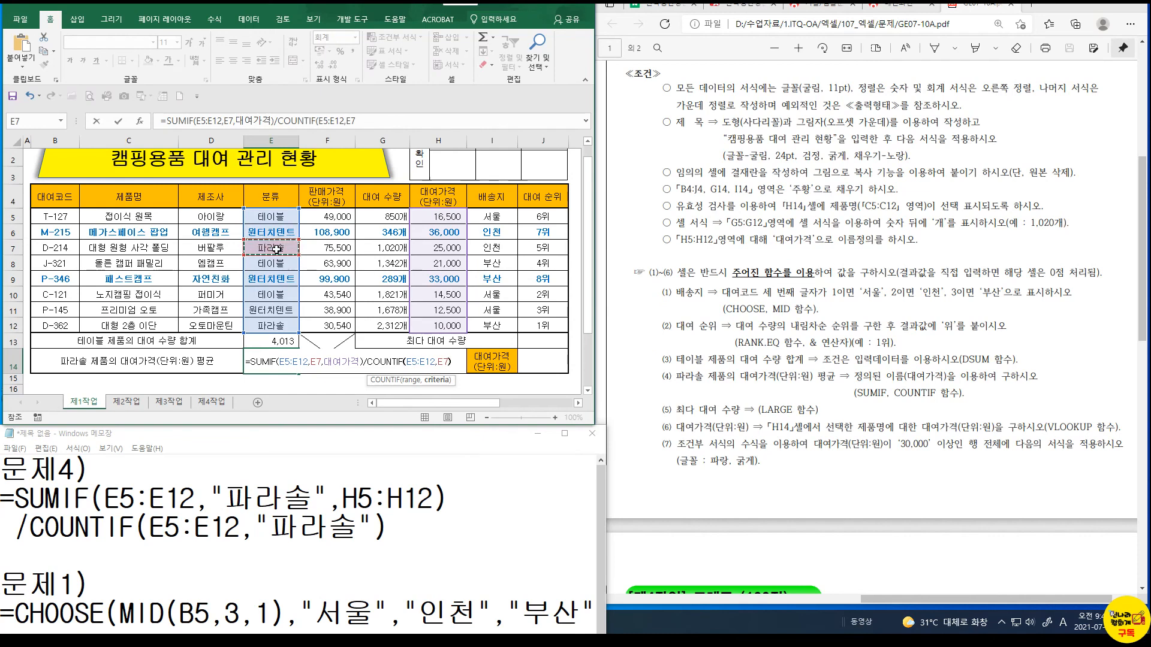
pyautogui.press('Return')
pyautogui.click(293, 360)
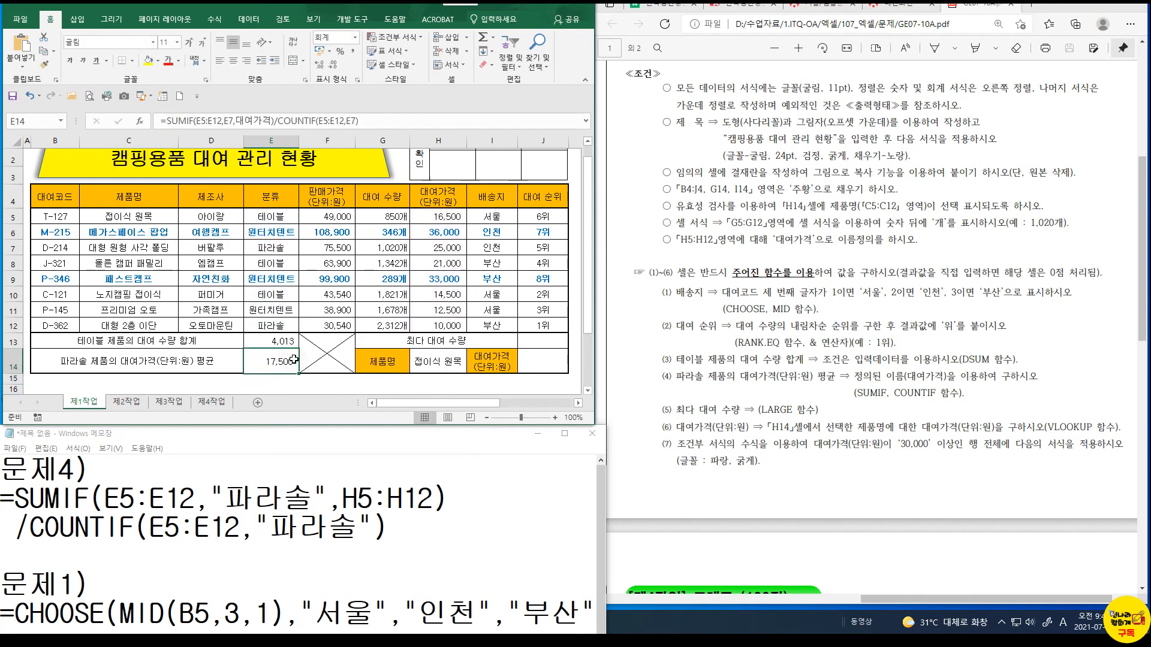
# Enter =LARGE(G5:G12,1) in J13 to find the largest rental quantity
pyautogui.click(542, 339)
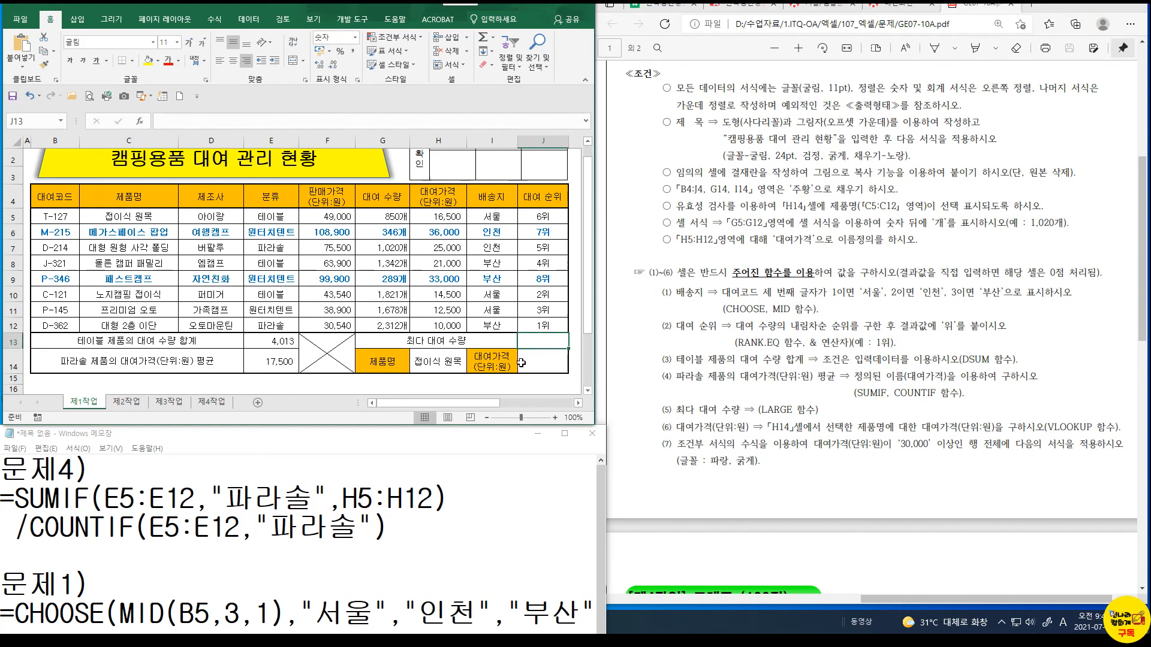
pyautogui.write('=L')
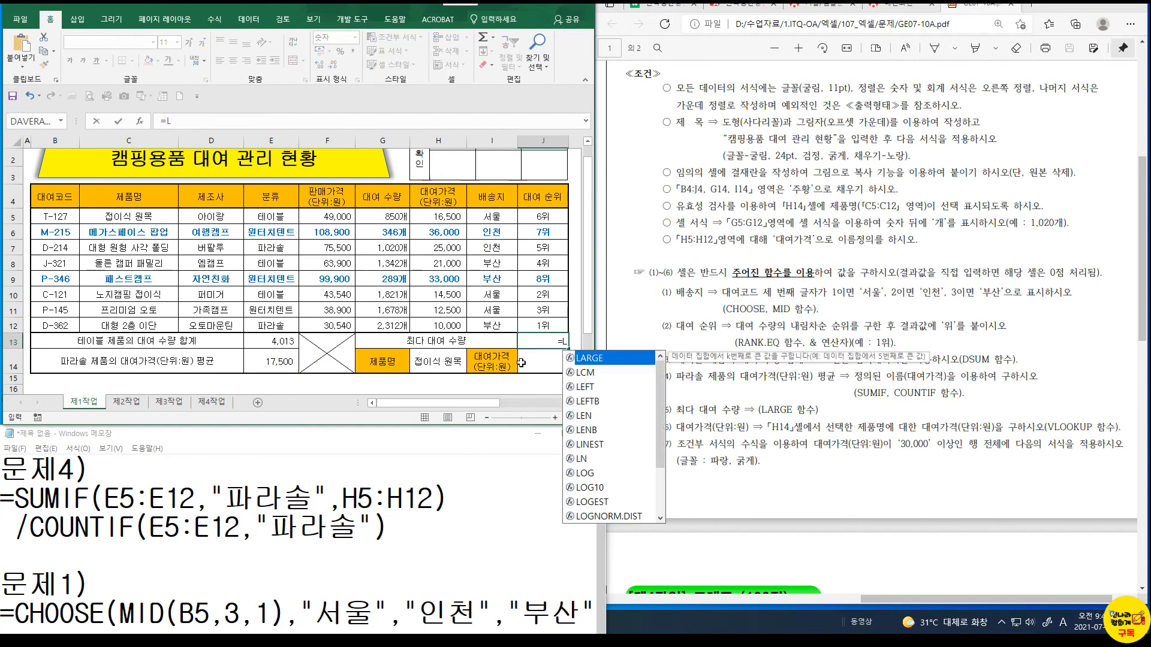
pyautogui.write('ARGE(')
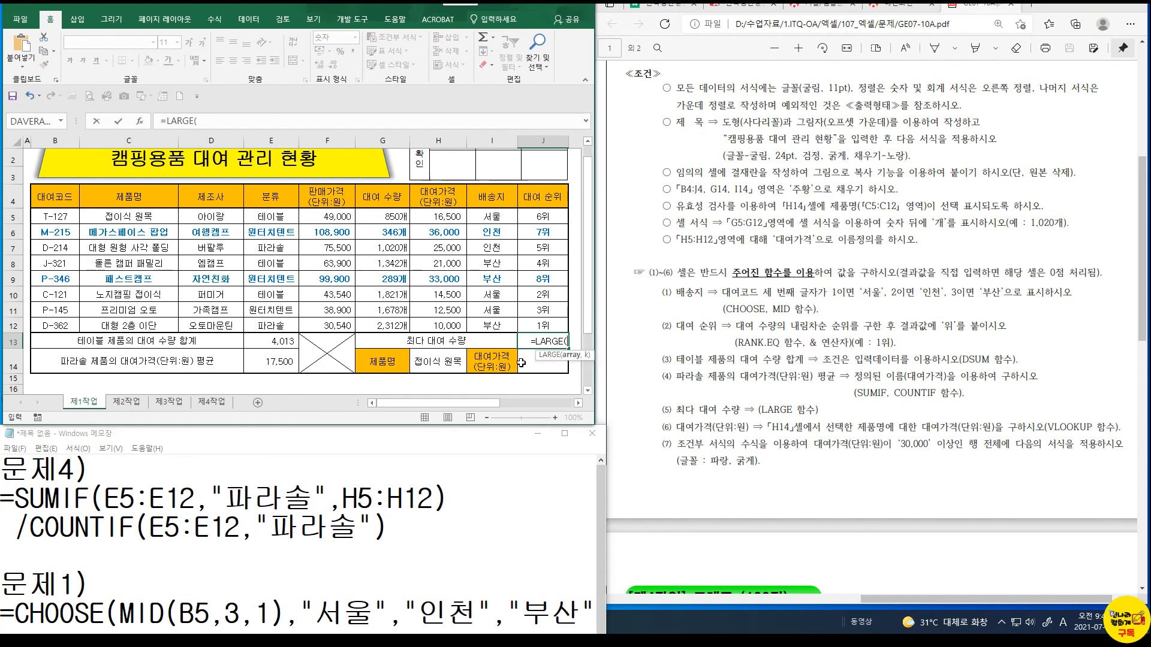
pyautogui.moveTo(397, 214); pyautogui.dragTo(392, 318)
pyautogui.write(',1')
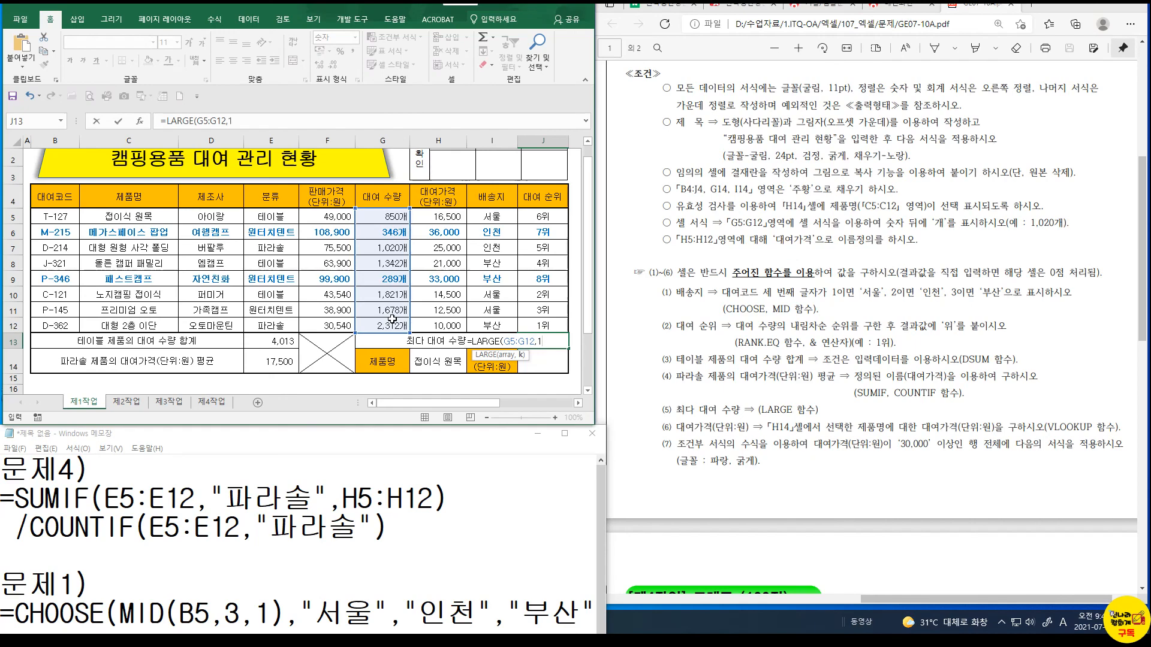
pyautogui.press('Return')
# Reopen the LARGE formula in J13 and review its array and k arguments without changing it
pyautogui.doubleClick(531, 340)
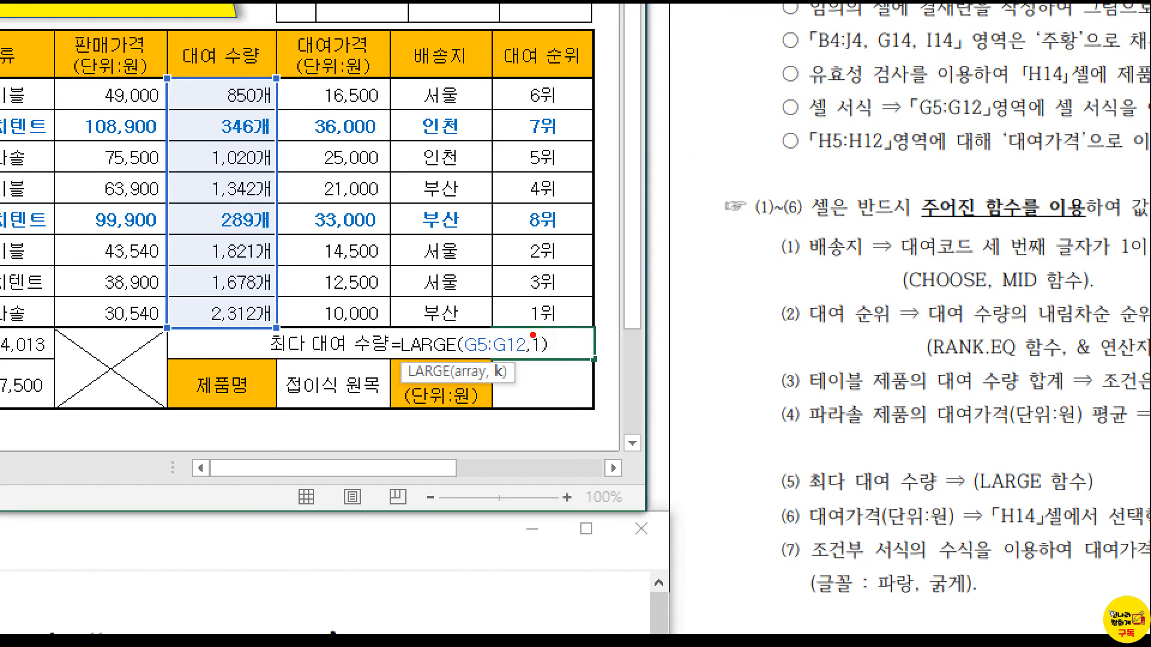
pyautogui.moveTo(533, 331); pyautogui.dragTo(547, 305)
pyautogui.moveTo(451, 380); pyautogui.dragTo(515, 380)
pyautogui.moveTo(415, 381)
pyautogui.mouseDown()
pyautogui.moveTo(404, 376)
pyautogui.moveTo(455, 379)
pyautogui.mouseUp()
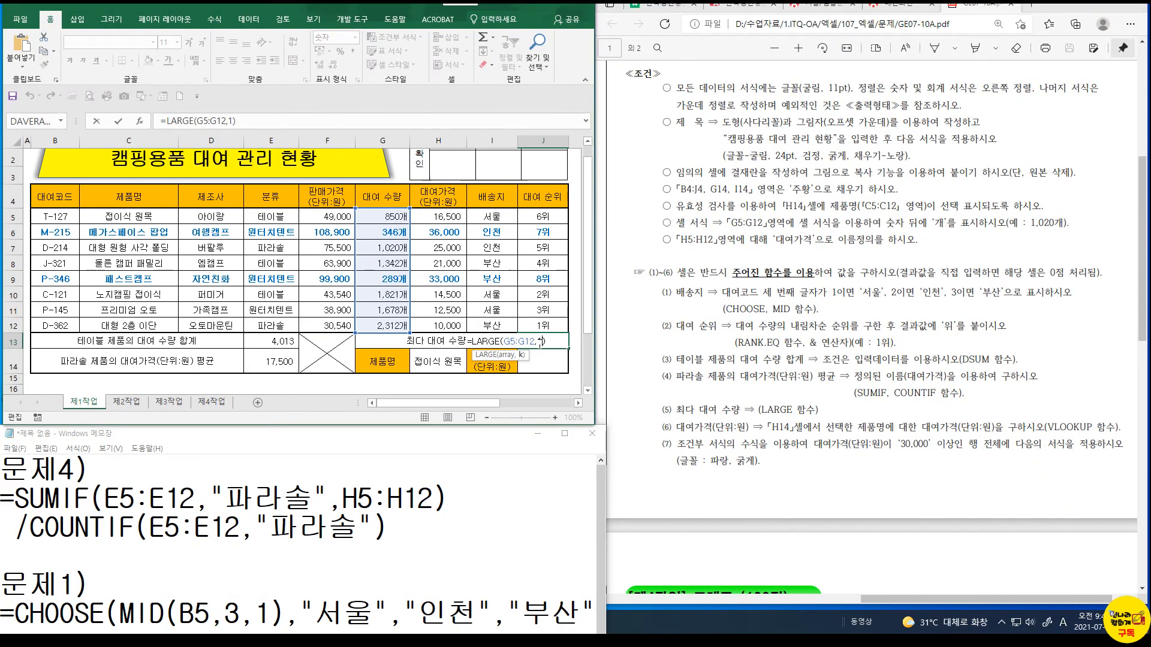
pyautogui.press('Return')
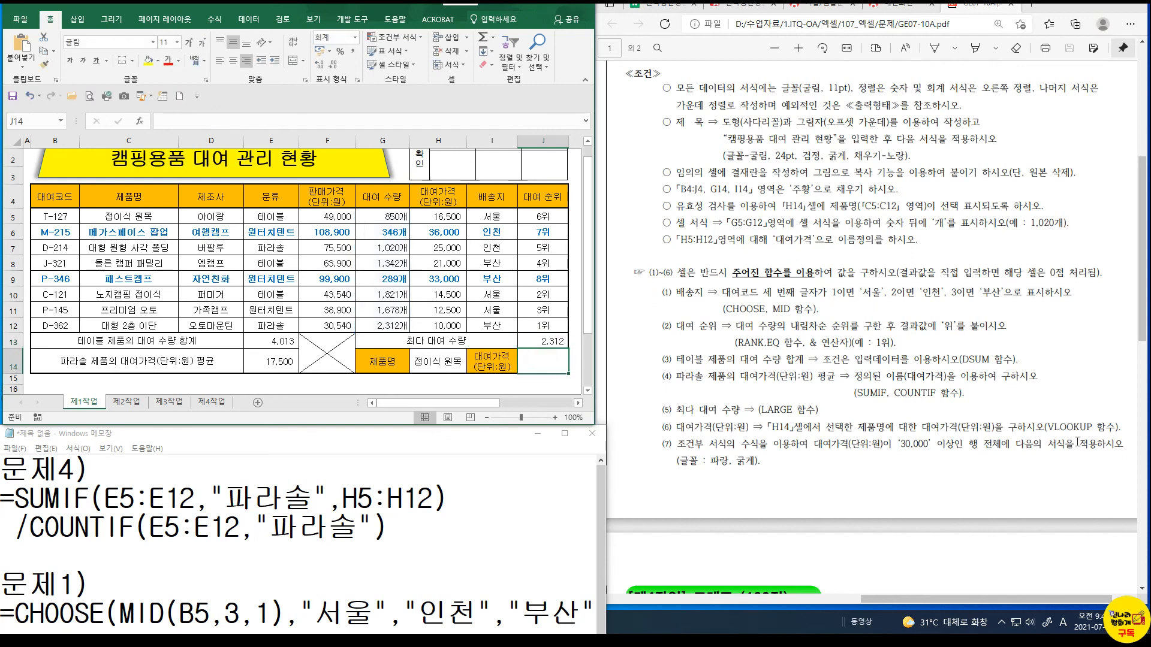
# Enter =VLOOKUP(H14,C5:H12,6,0) in J14 to look up the rental price of the product selected in H14
pyautogui.write('=V')
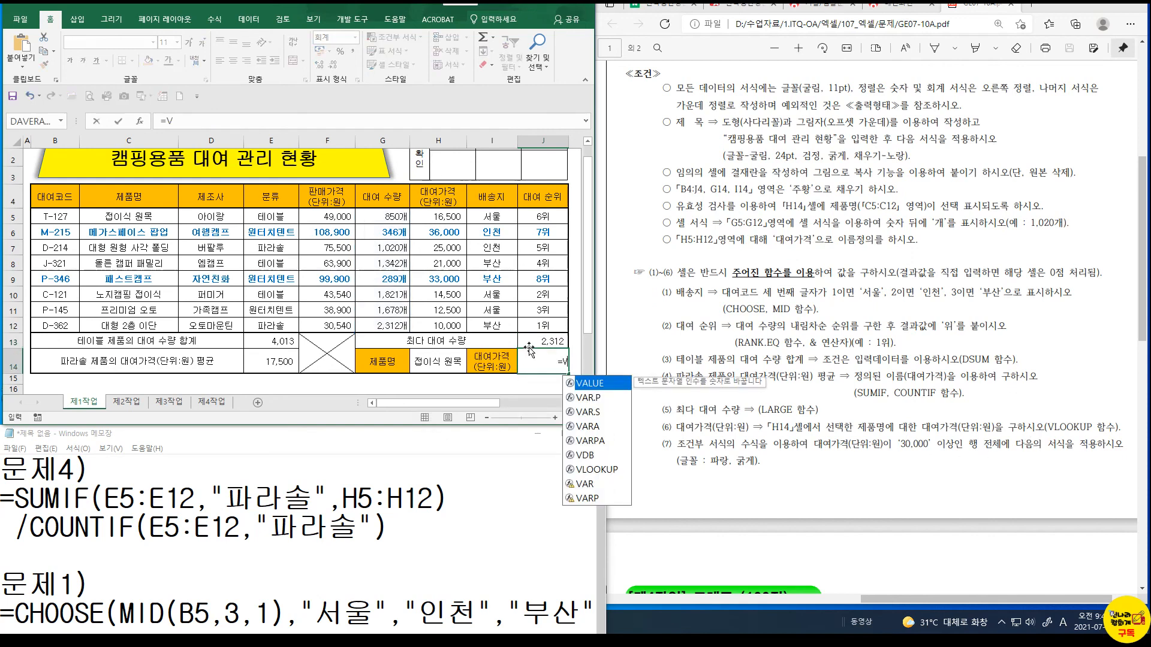
pyautogui.write('L')
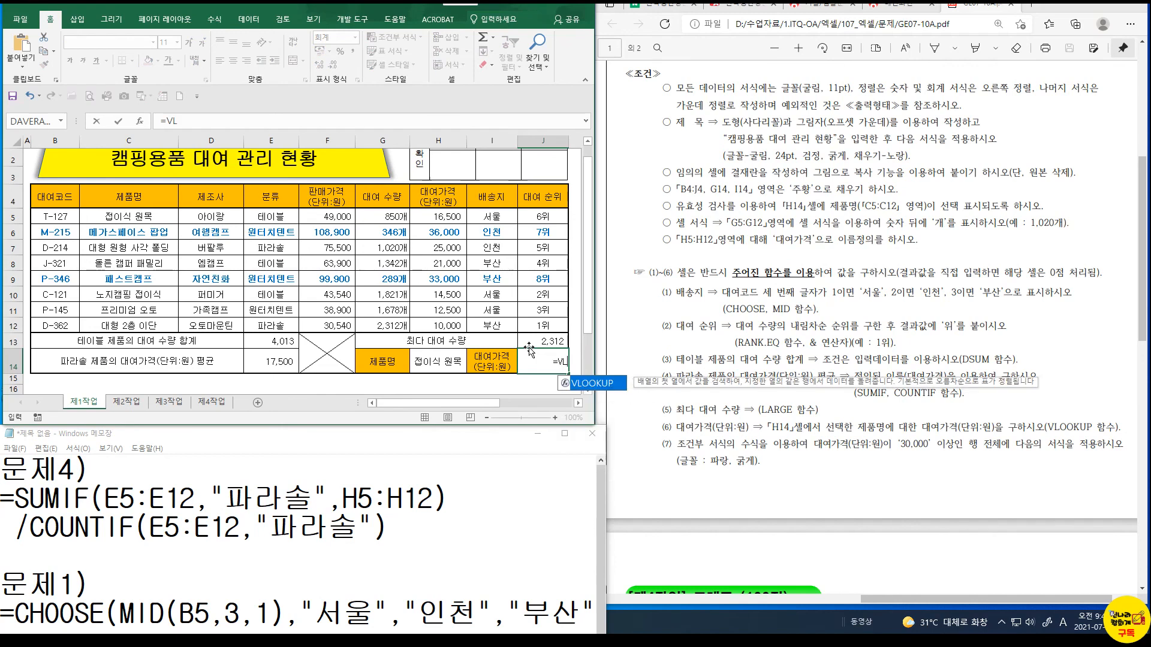
pyautogui.doubleClick(597, 383)
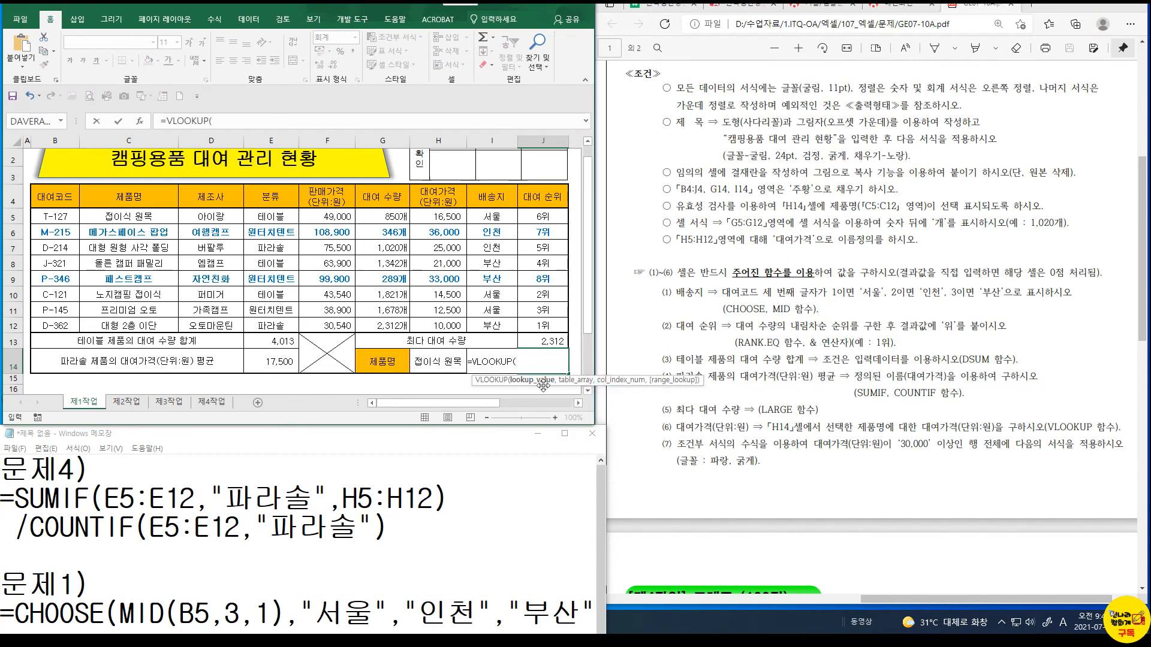
pyautogui.click(451, 363)
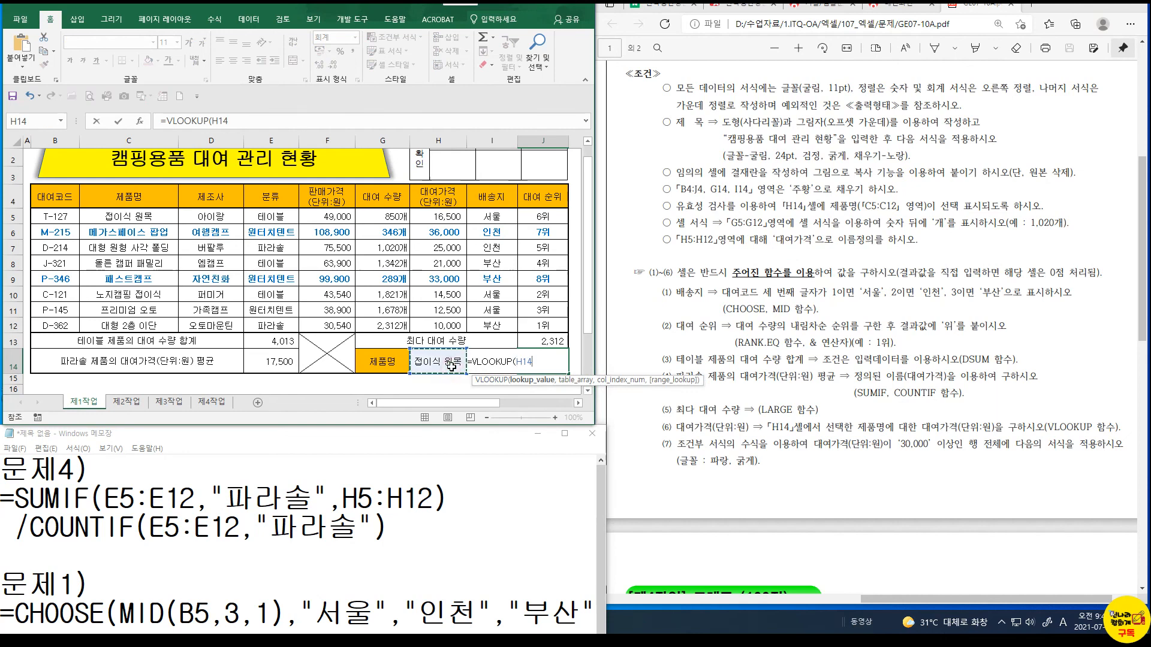
pyautogui.write(',')
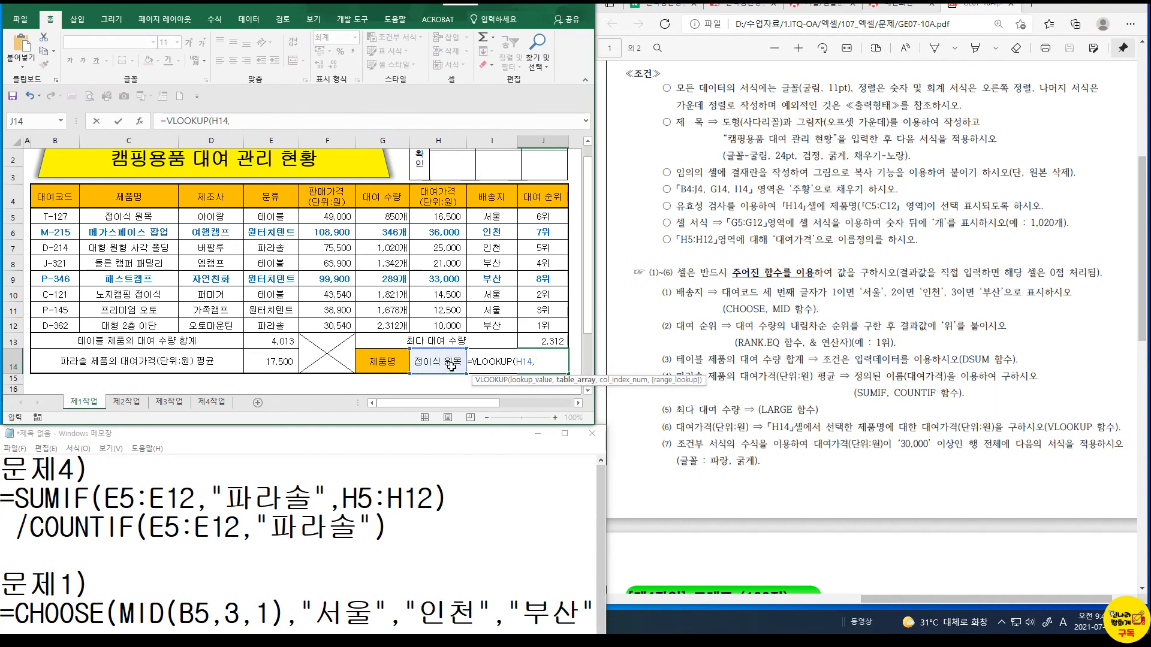
pyautogui.moveTo(155, 214); pyautogui.dragTo(444, 326)
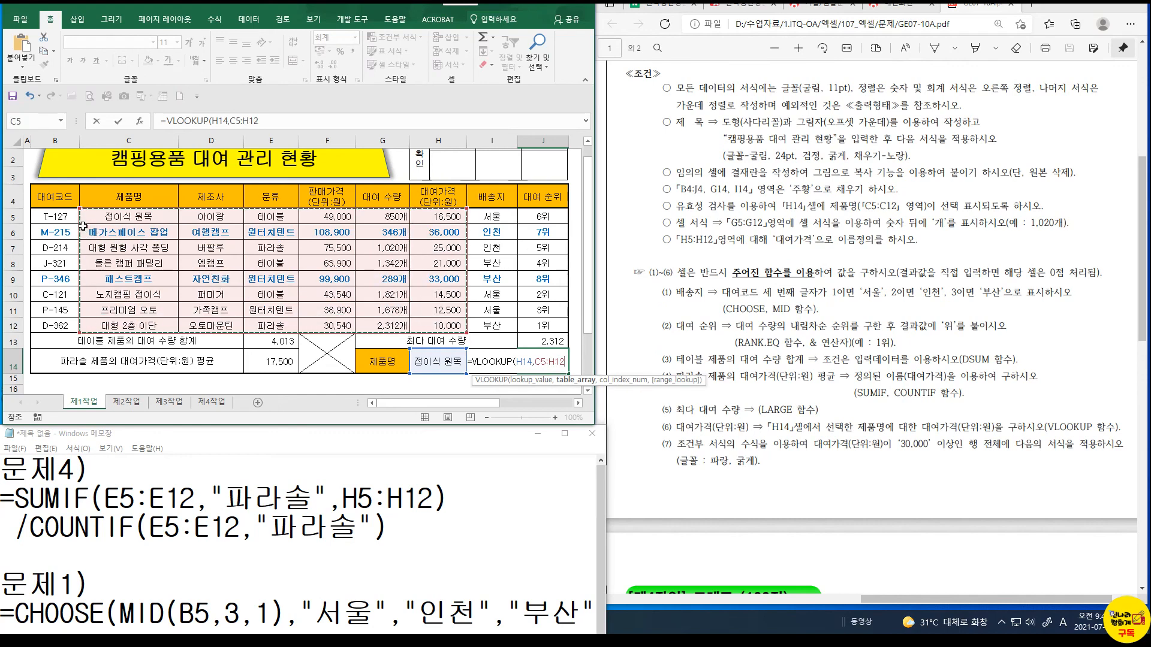
pyautogui.write(',')
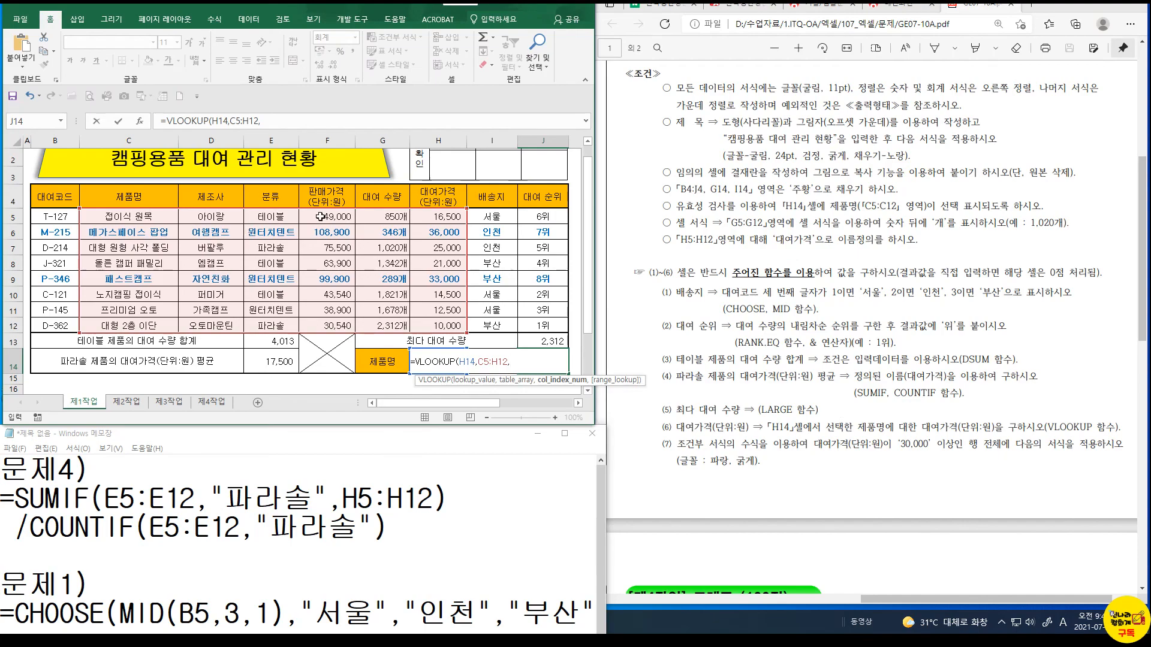
pyautogui.write(',0')
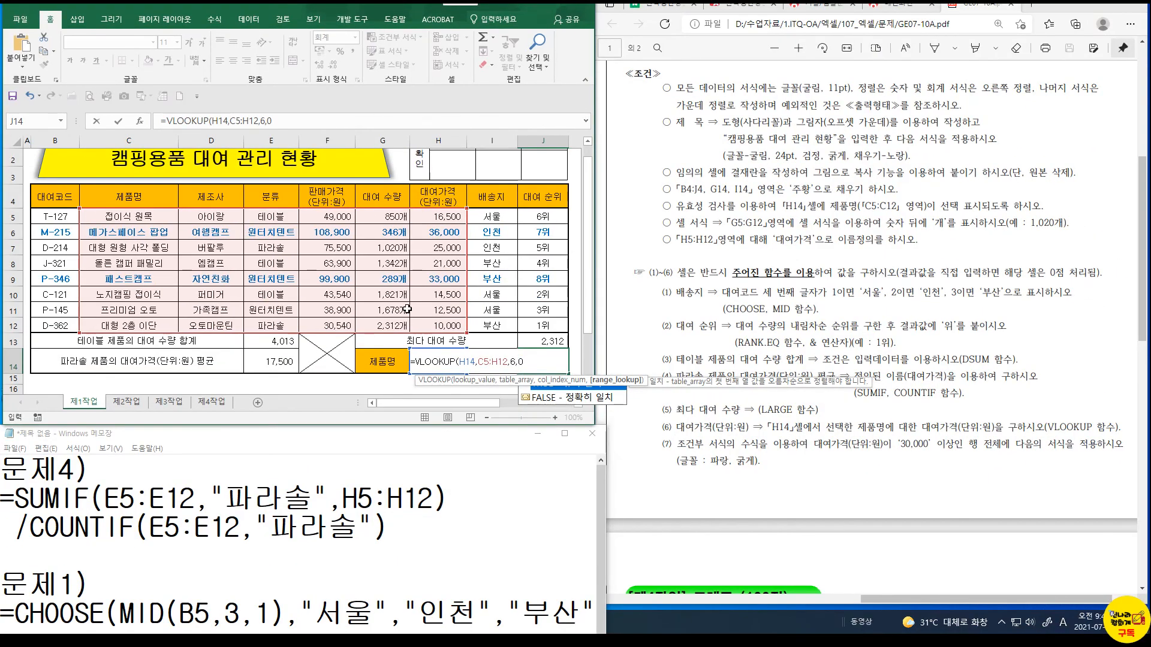
pyautogui.press('Return')
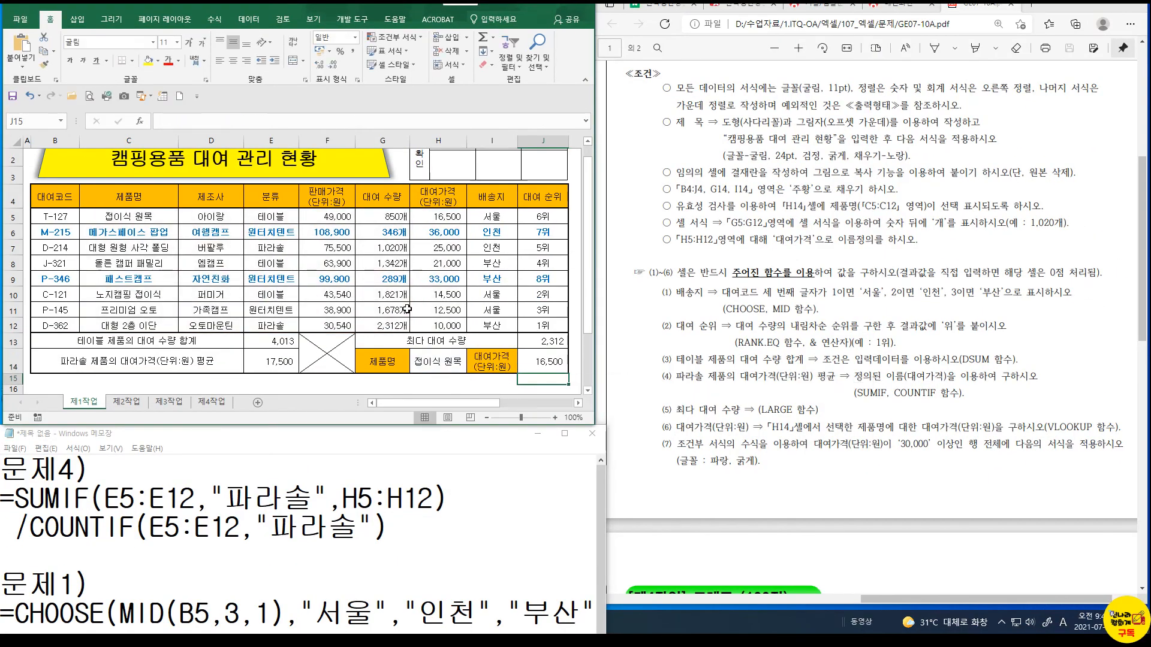
pyautogui.click(536, 363)
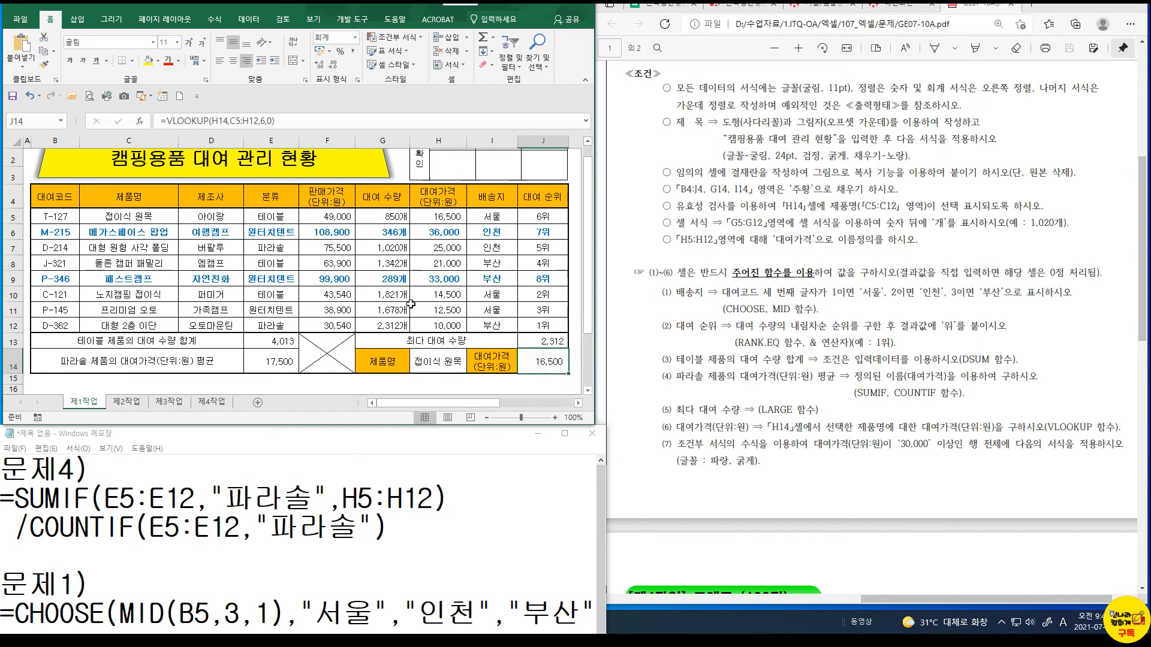
# Go back to the start of the 배송지 column and inspect its CHOOSE/MID formula
pyautogui.click(193, 267)
pyautogui.scroll(1, 168, 266)
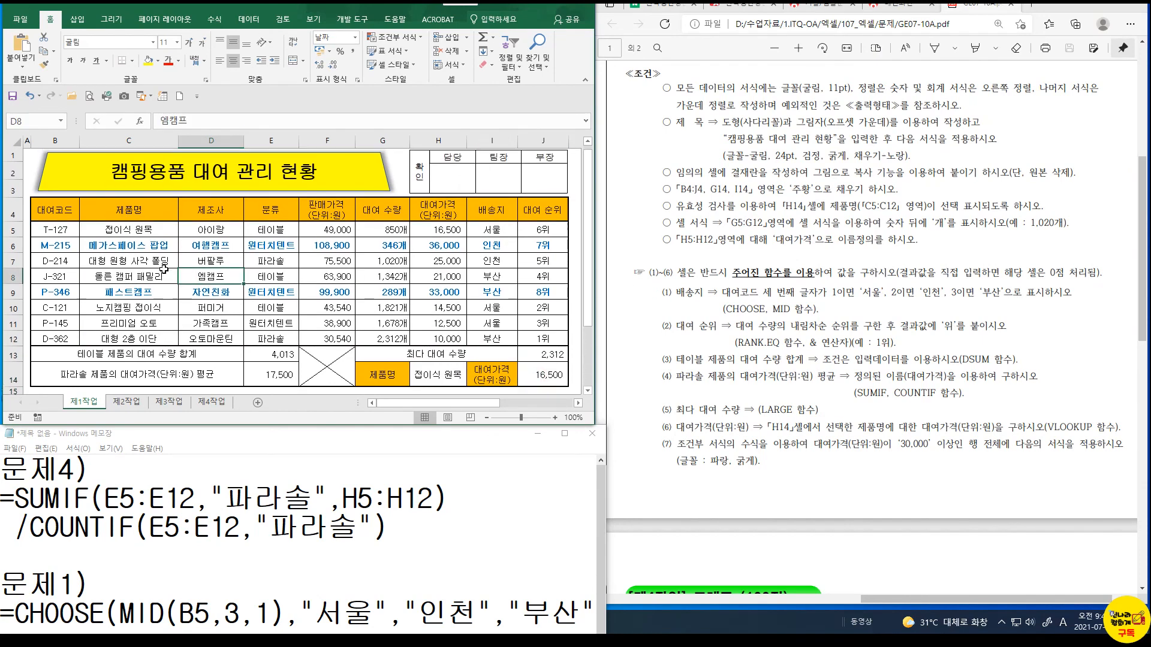
pyautogui.click(494, 235)
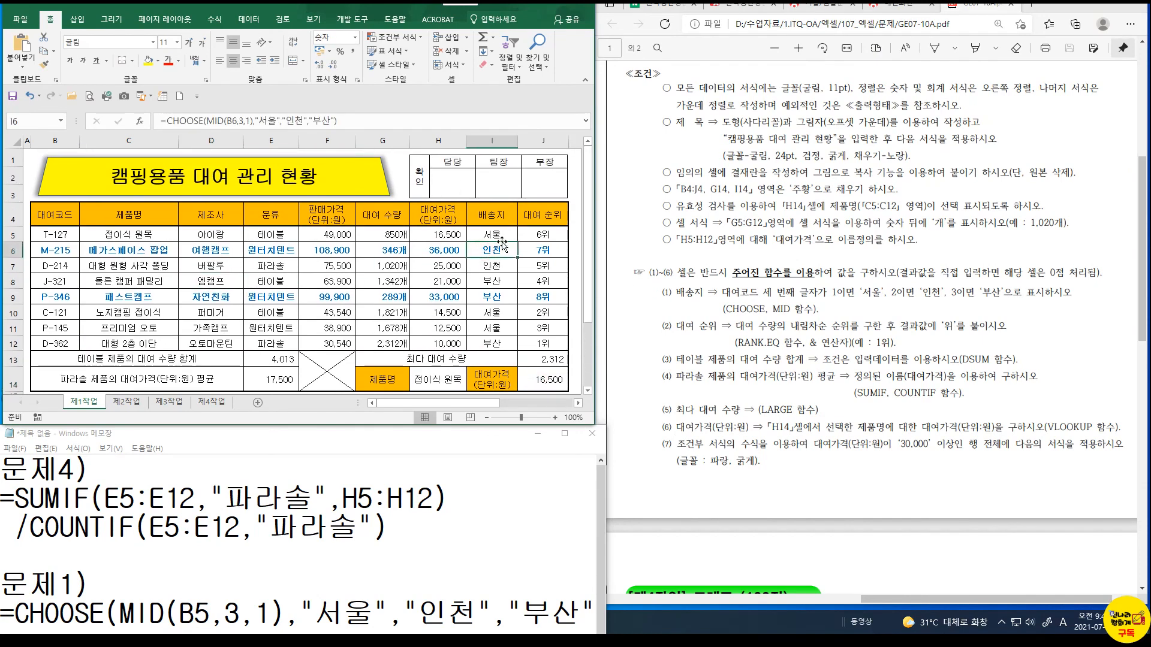
# Review the formula cells on the 제1작업 sheet: the 배송지 and 대여 순위 columns, E13:E14 and J14
pyautogui.moveTo(502, 246); pyautogui.dragTo(500, 345)
pyautogui.moveTo(539, 235); pyautogui.dragTo(537, 342)
pyautogui.moveTo(261, 362); pyautogui.dragTo(267, 390)
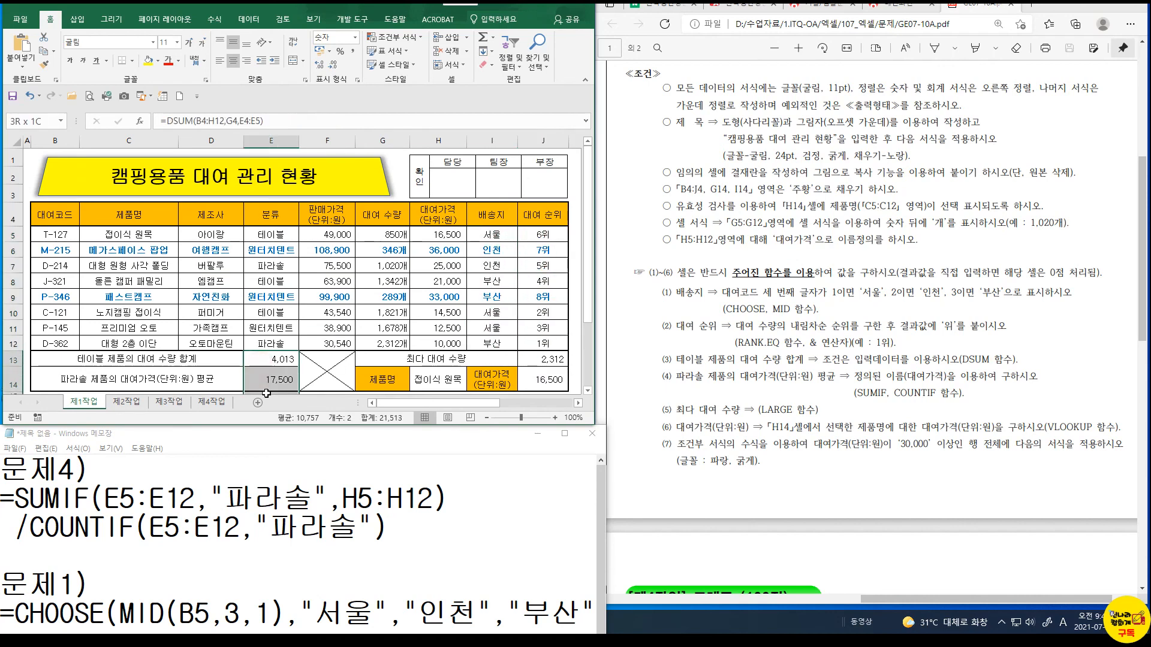
pyautogui.click(554, 377)
# Look over the 제2작업 sheet's data table, filter criteria and extracted results, glancing at the 제1작업 and 제3작업 sheets for comparison
pyautogui.click(125, 401)
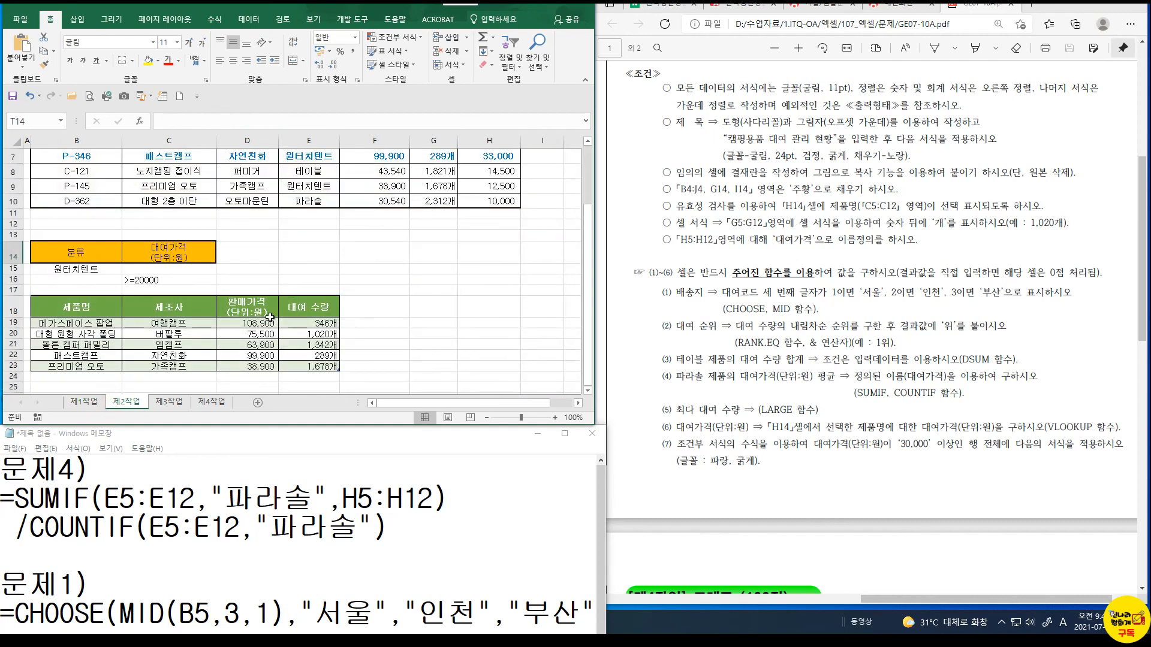
pyautogui.scroll(3, 284, 328)
pyautogui.scroll(-4, 255, 316)
pyautogui.scroll(3, 255, 315)
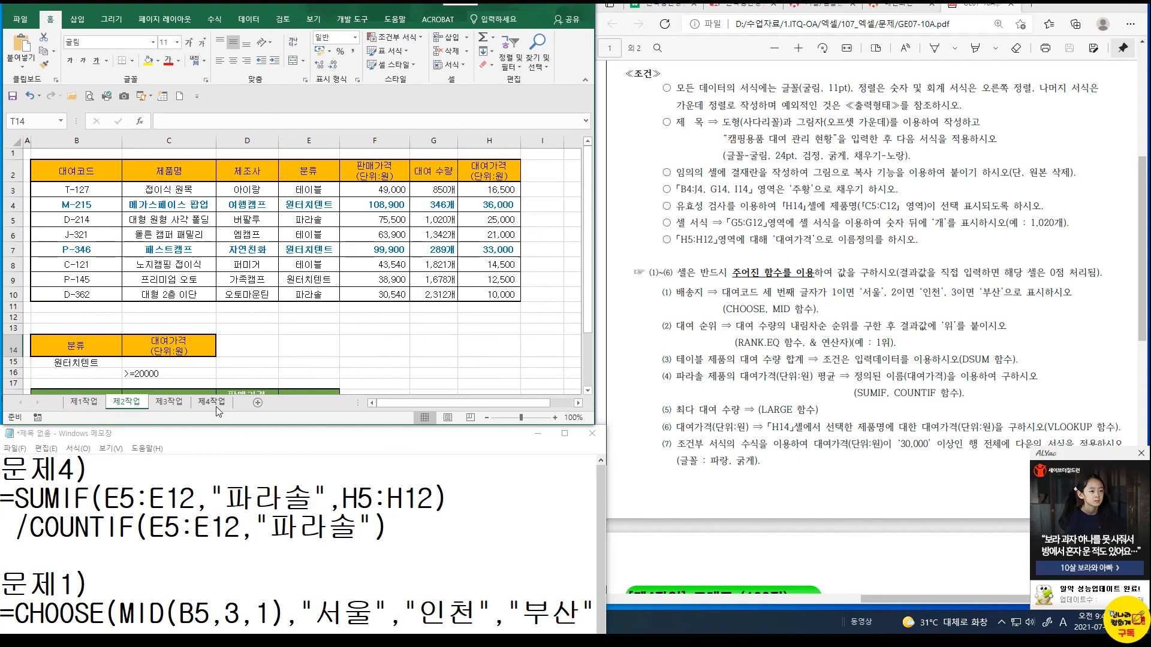
pyautogui.click(90, 401)
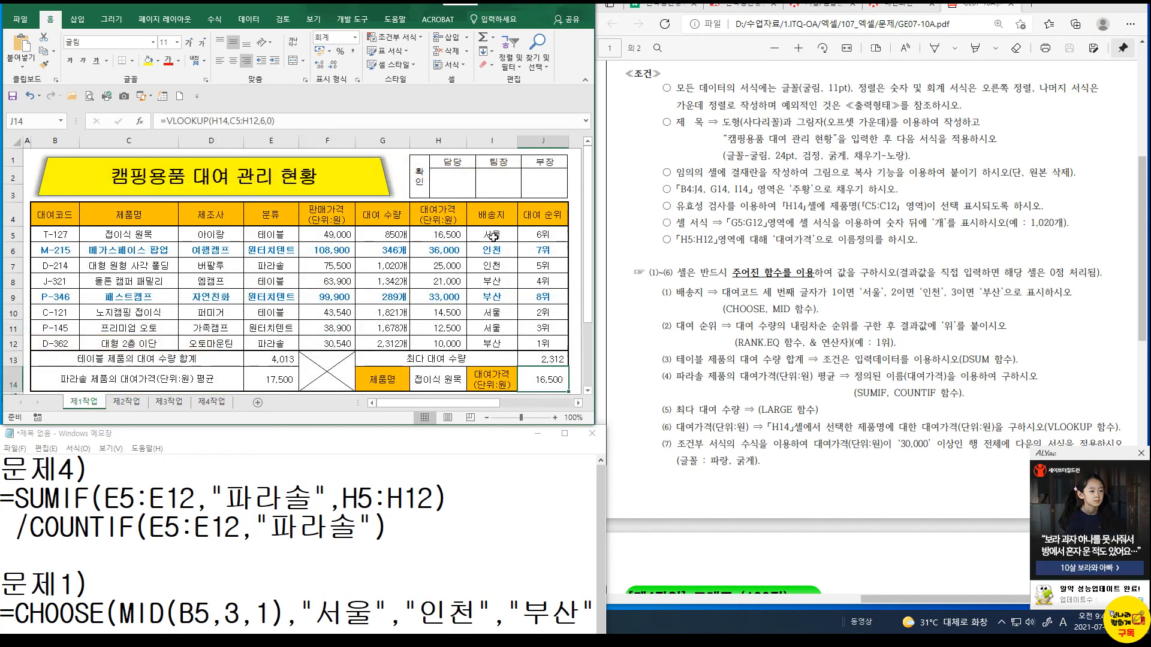
pyautogui.click(114, 405)
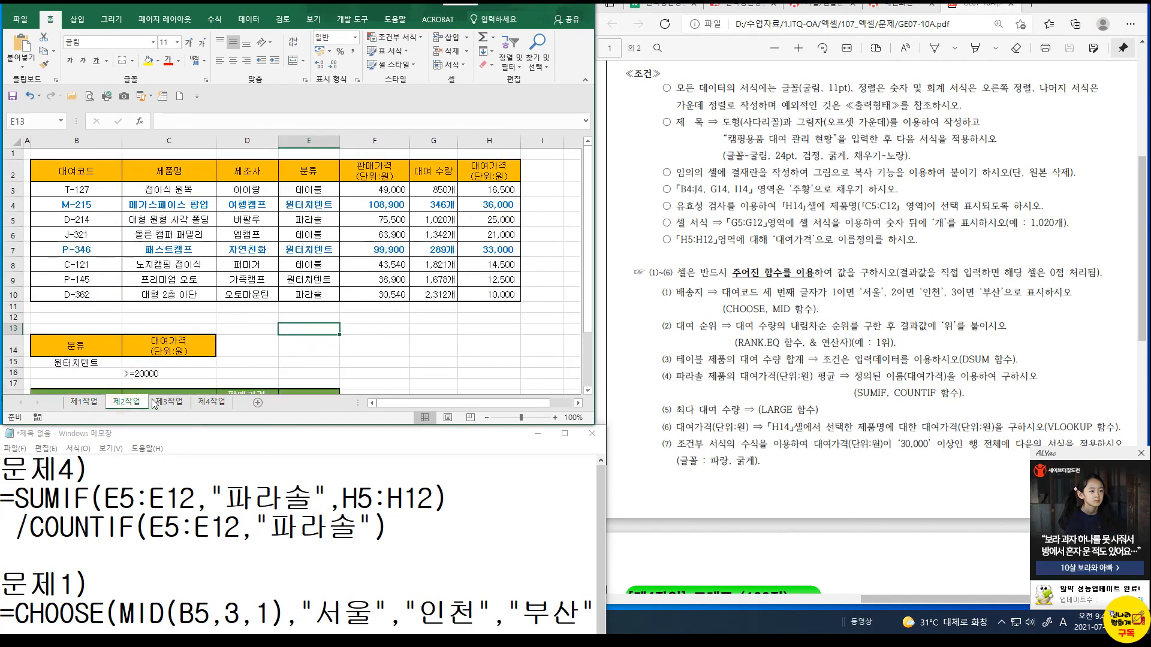
pyautogui.click(165, 401)
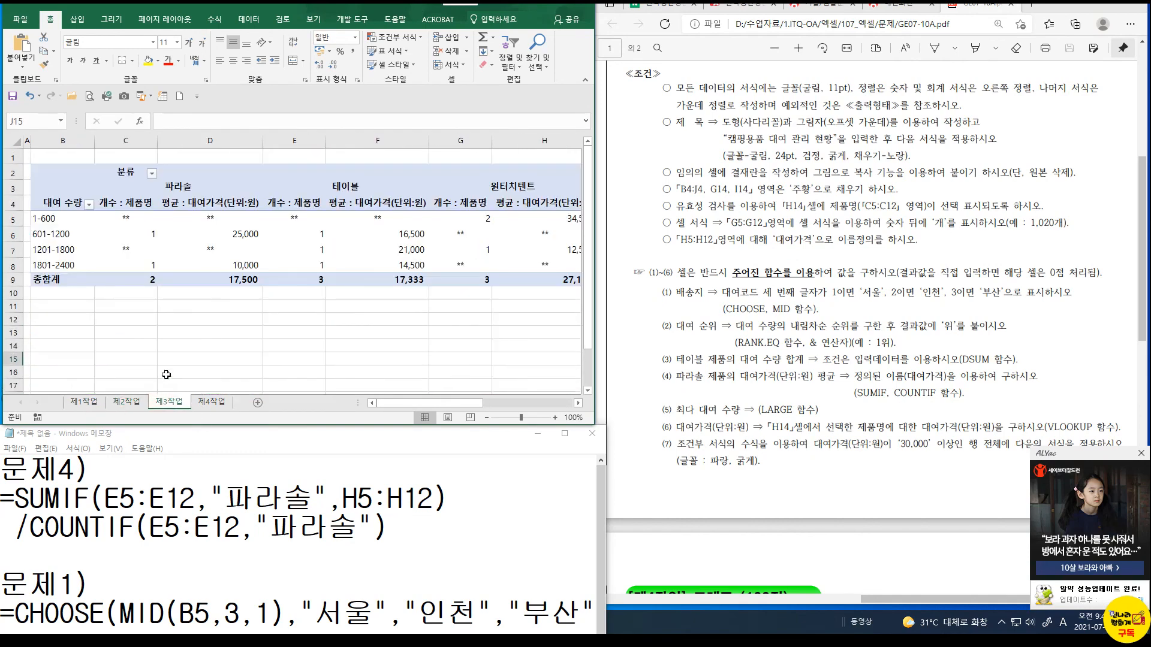
pyautogui.click(120, 405)
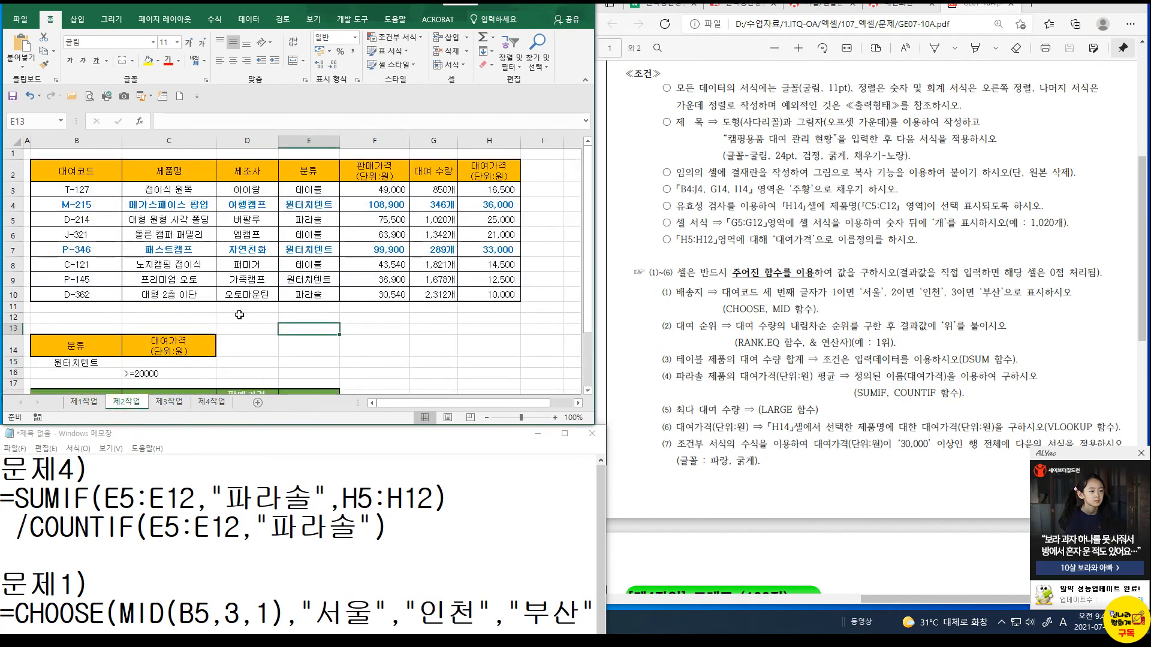
pyautogui.scroll(-2, 417, 324)
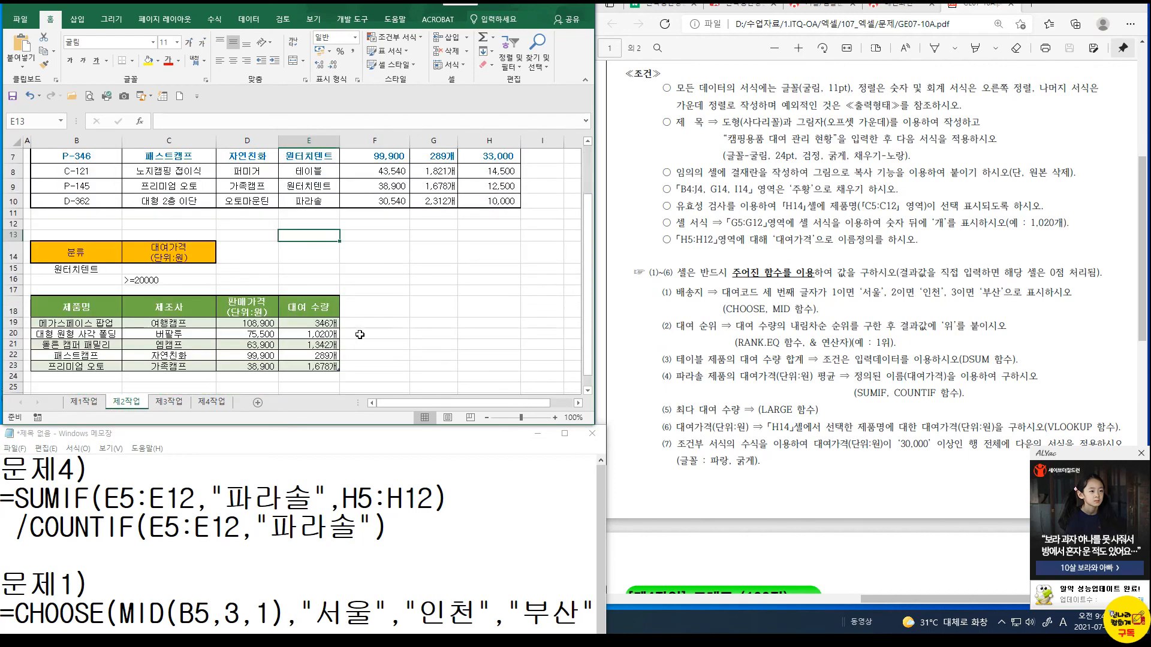
# Examine the pivot table on the 제3작업 sheet, including its 분류 column field and 대여 수량 groups
pyautogui.click(169, 403)
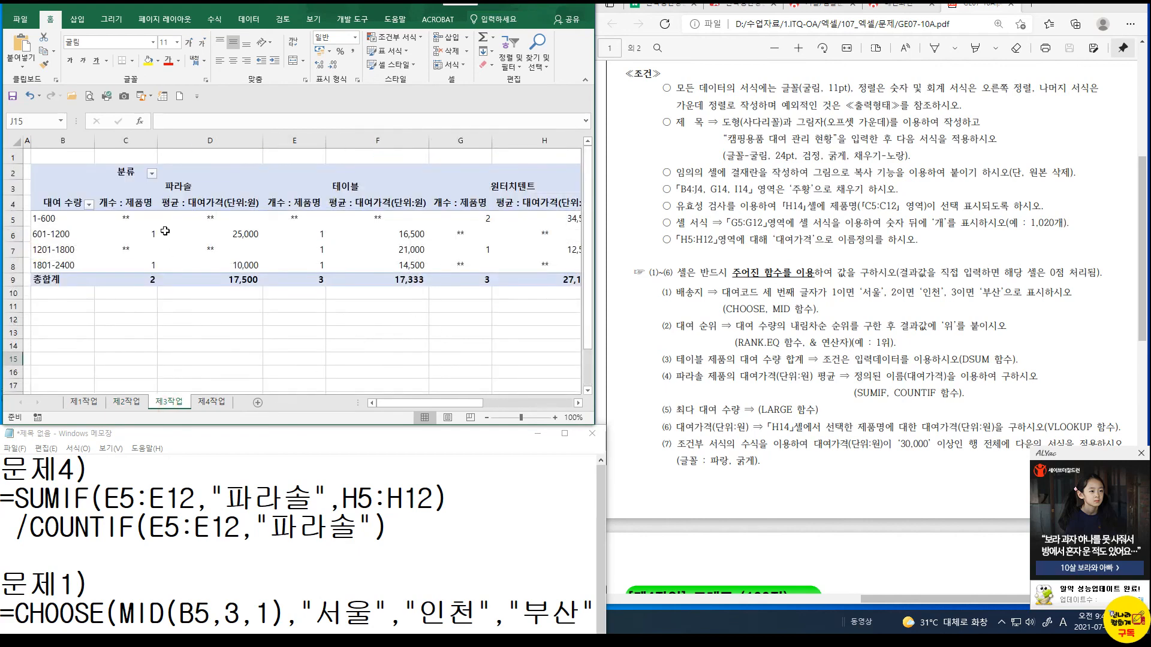
pyautogui.click(136, 171)
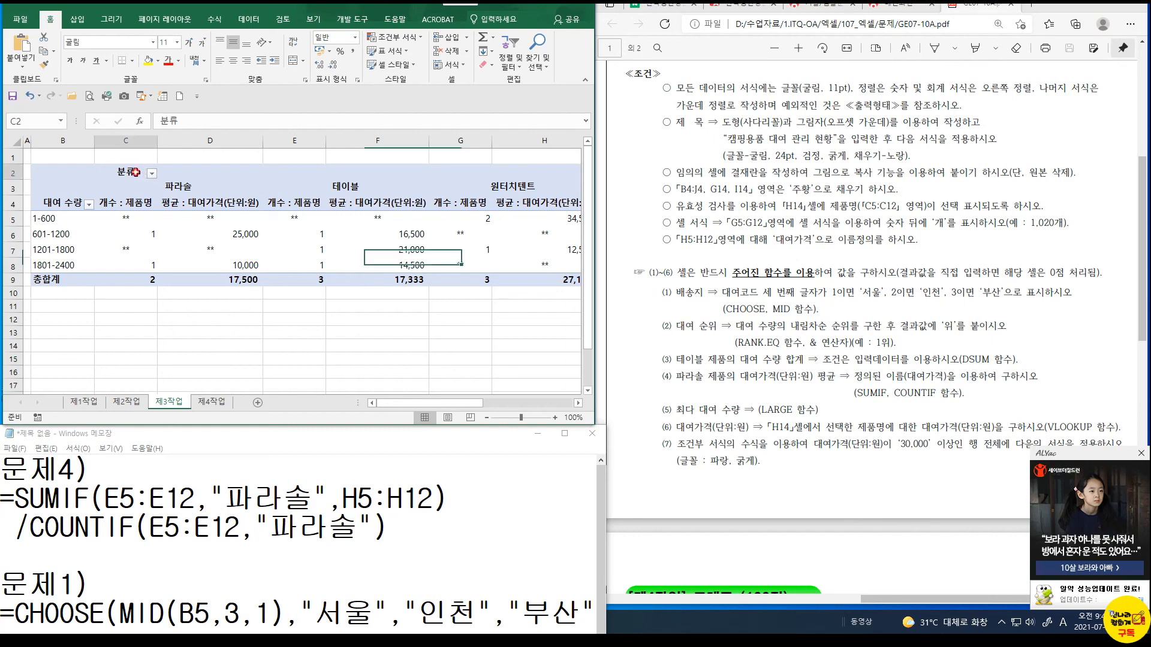
pyautogui.click(191, 295)
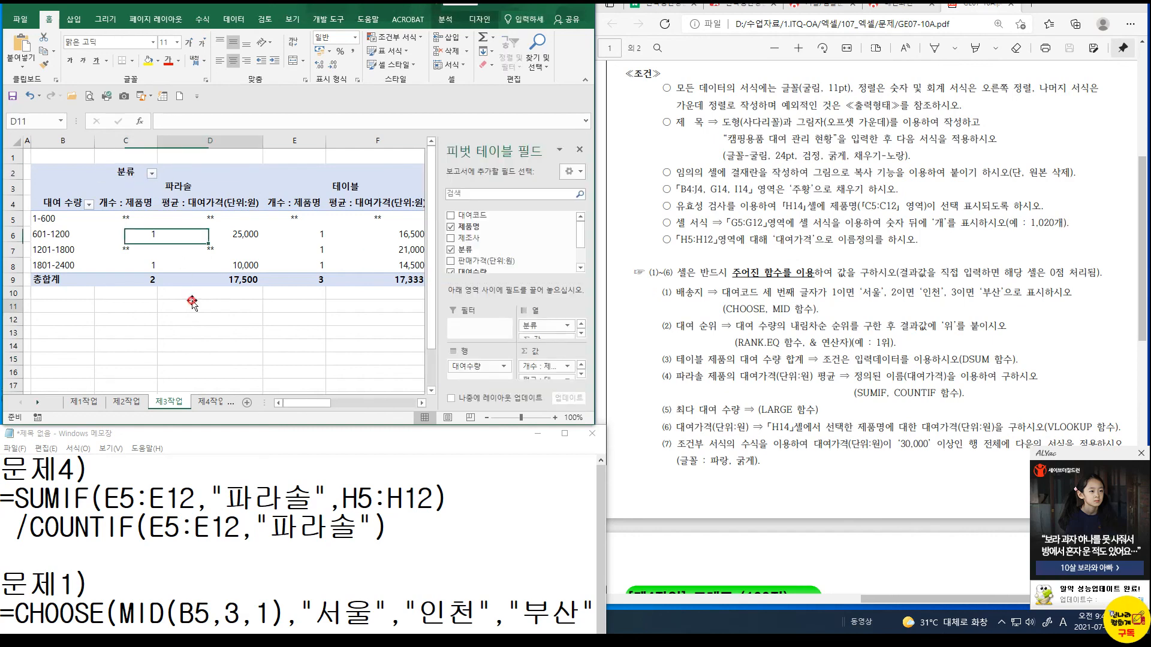
# Examine the rental status chart on the 제4작업 sheet from its title down to the legend
pyautogui.click(211, 401)
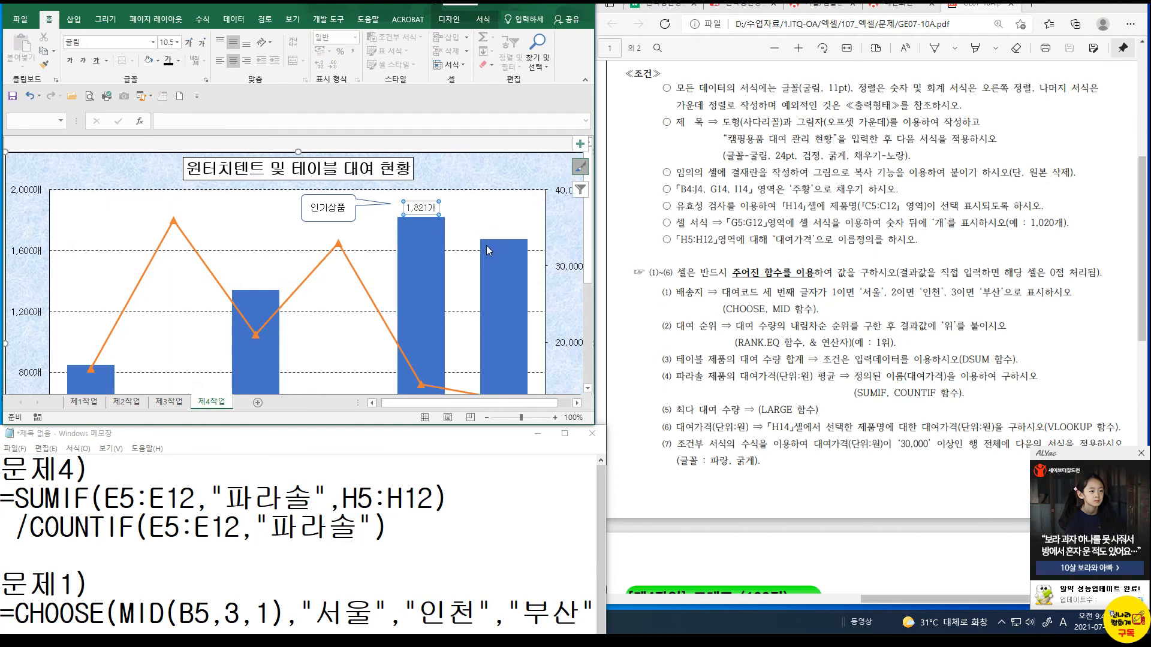
pyautogui.scroll(-5, 470, 269)
pyautogui.scroll(-1, 475, 277)
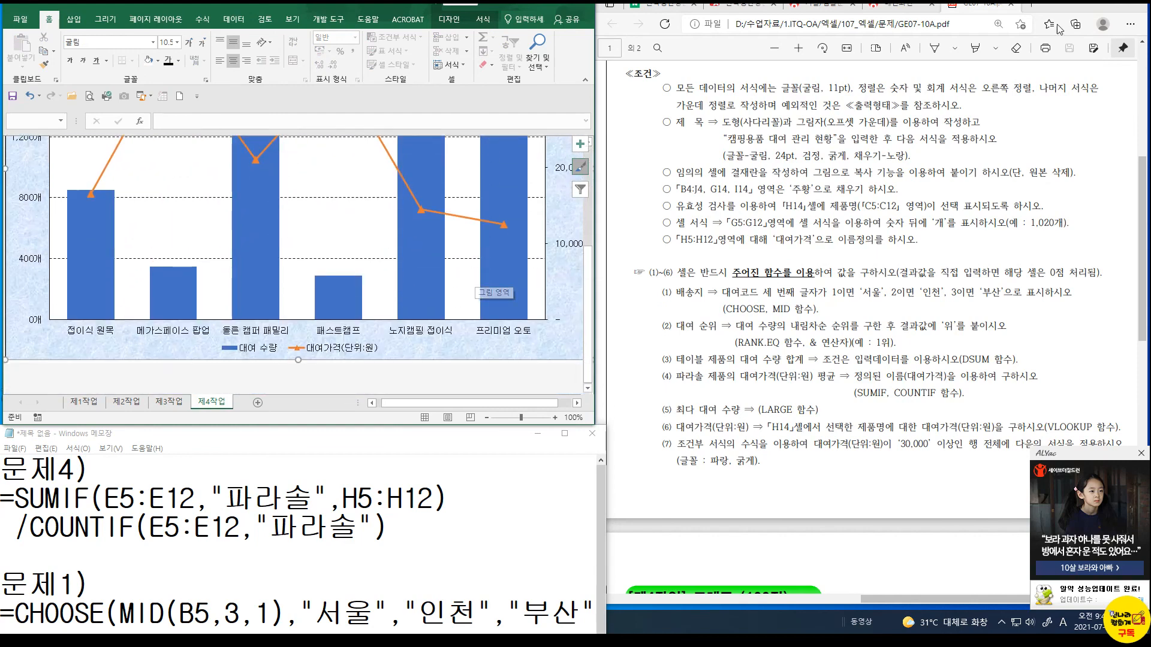